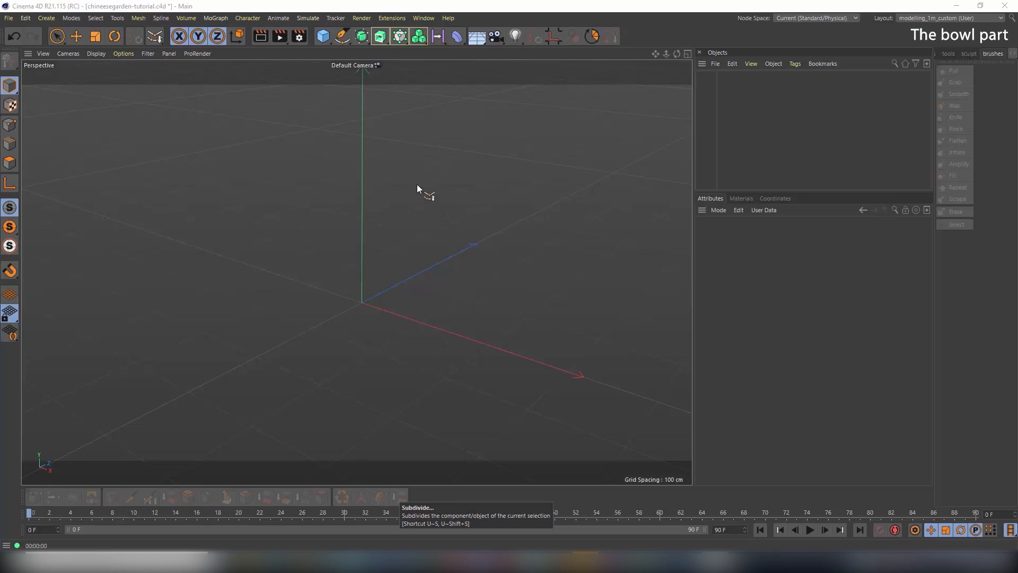
Set the Project Scale unit to Millimeters in Project Settings
click(26, 18)
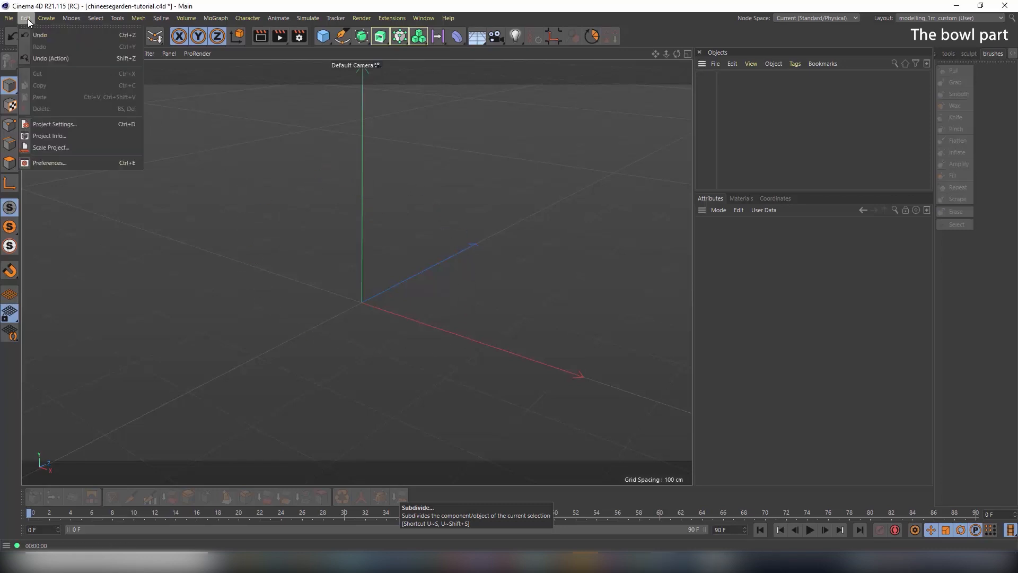
click(68, 122)
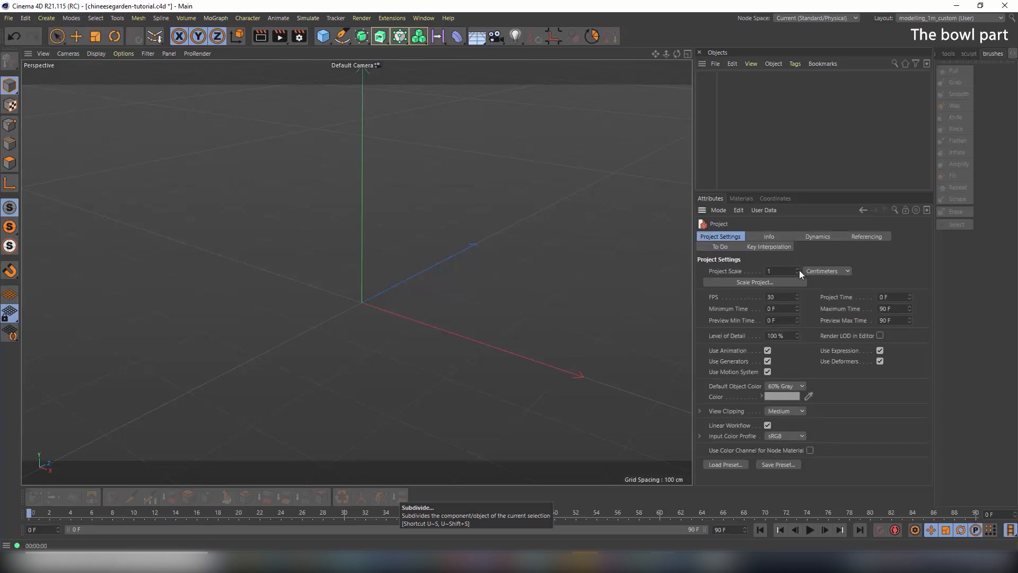
click(836, 271)
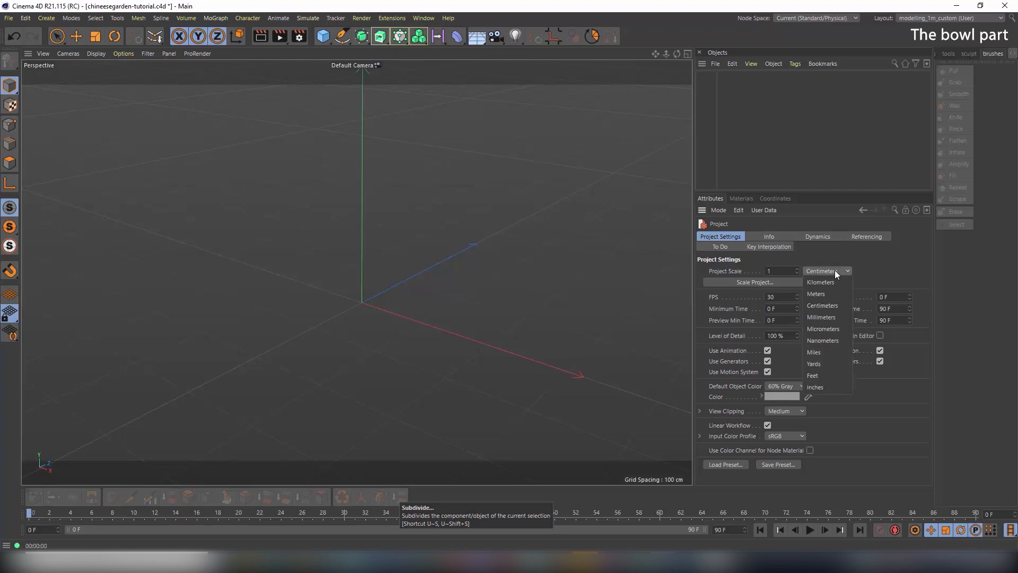
click(835, 317)
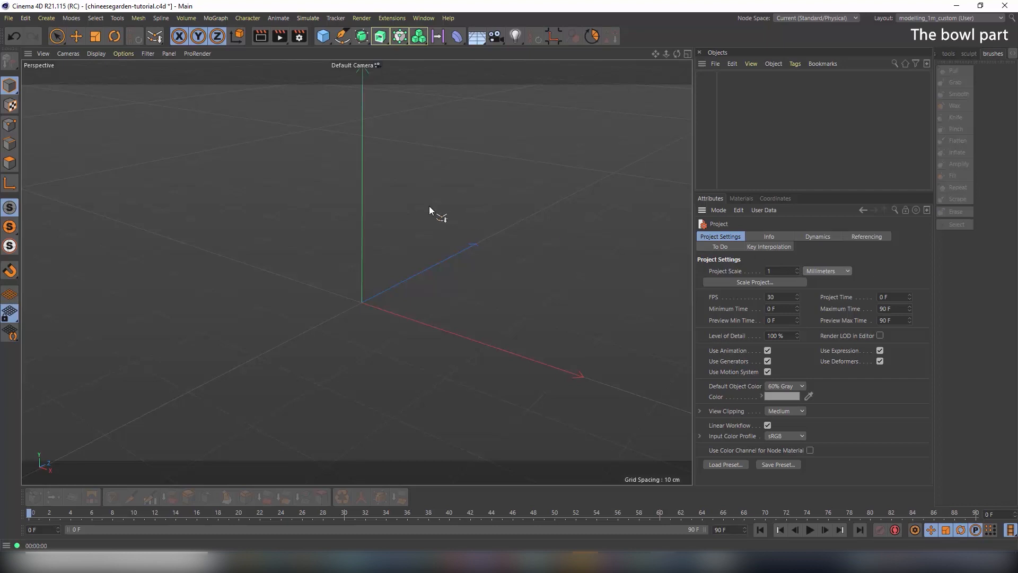
Browse the Create menu's object commands, then close it without choosing anything
click(54, 18)
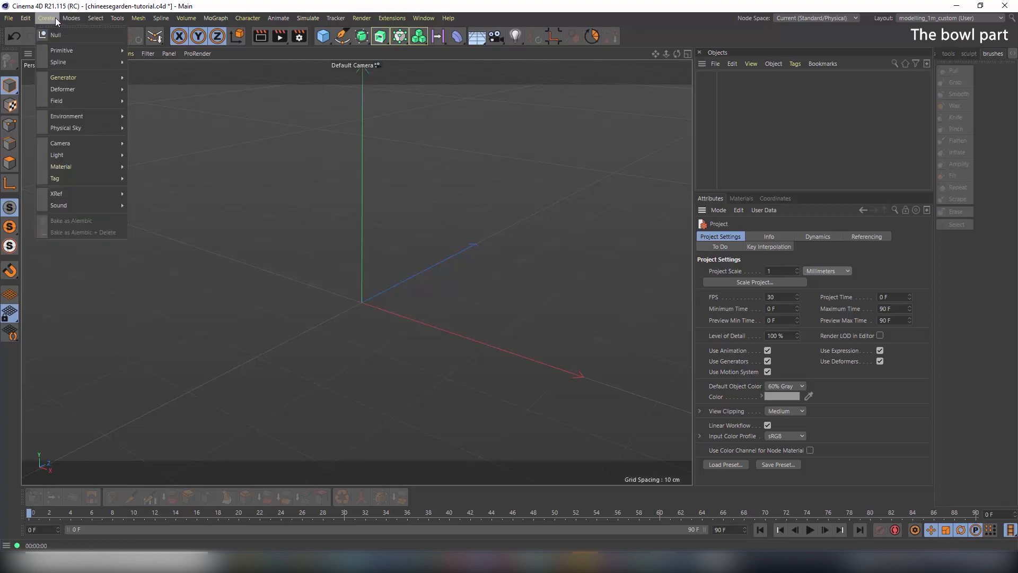
mouse_move(33, 17)
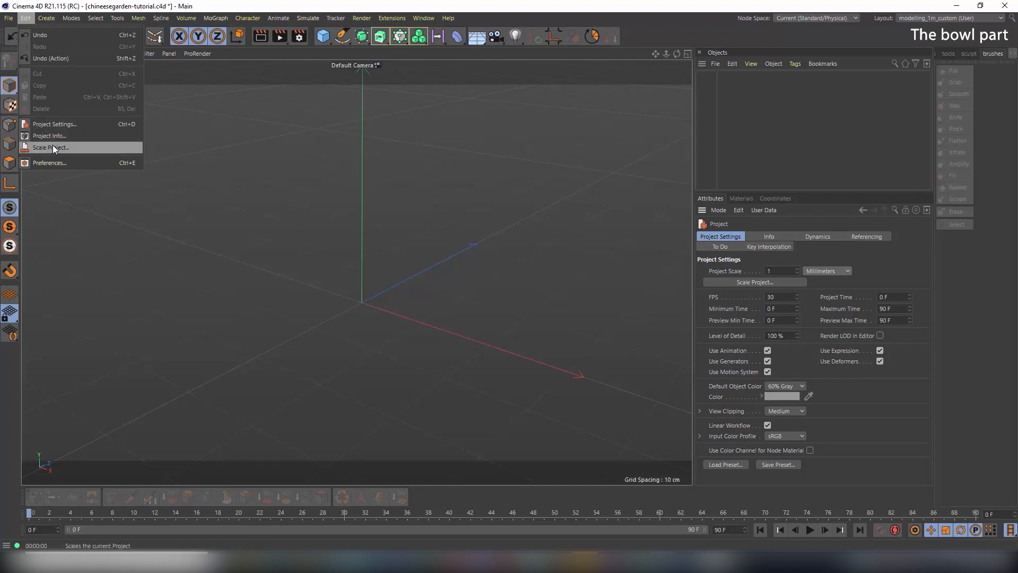
click(881, 422)
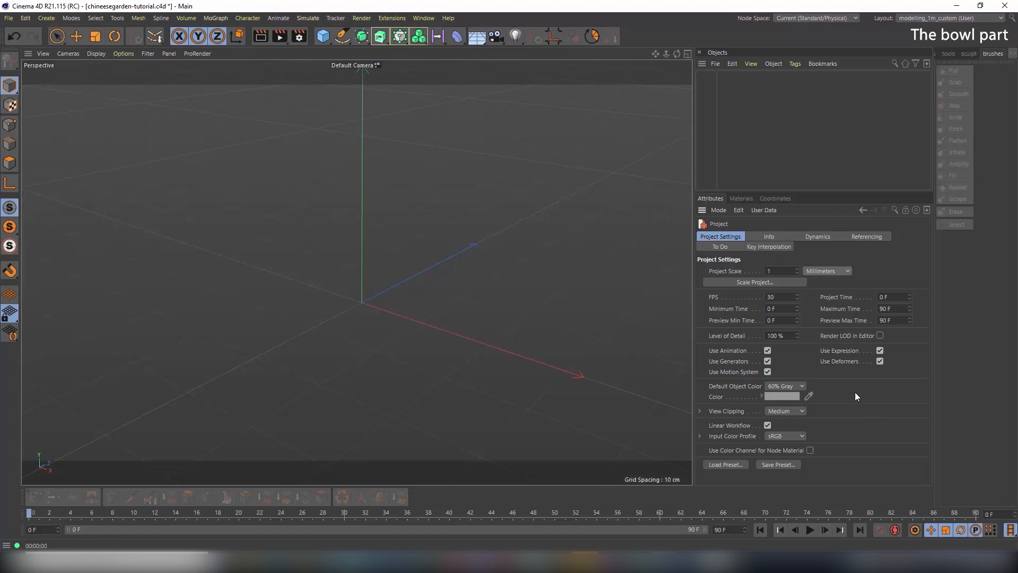
Maximize the Right view from the four-view layout and pick the Spline Pen tool
middle_click(431, 196)
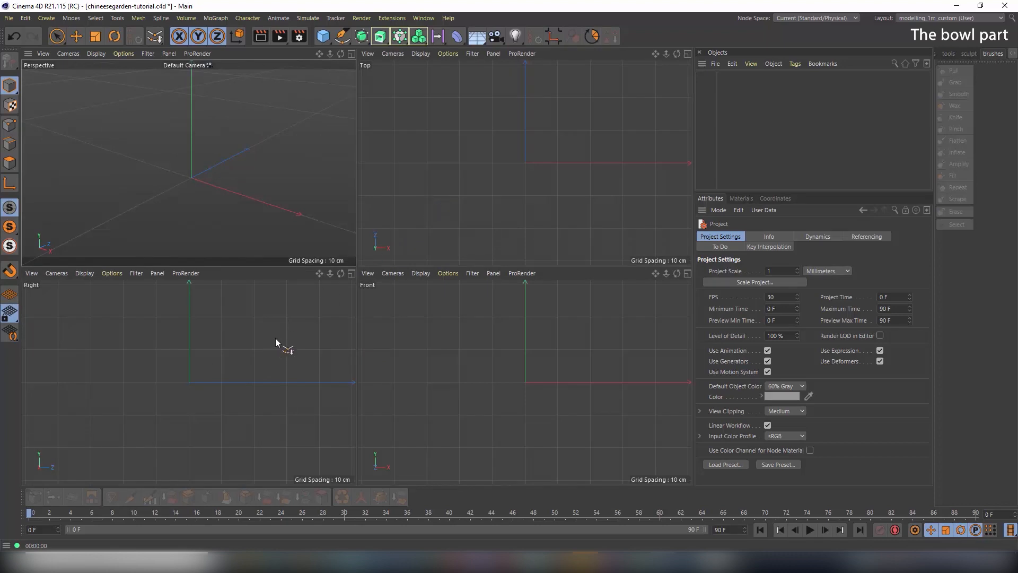
middle_click(276, 339)
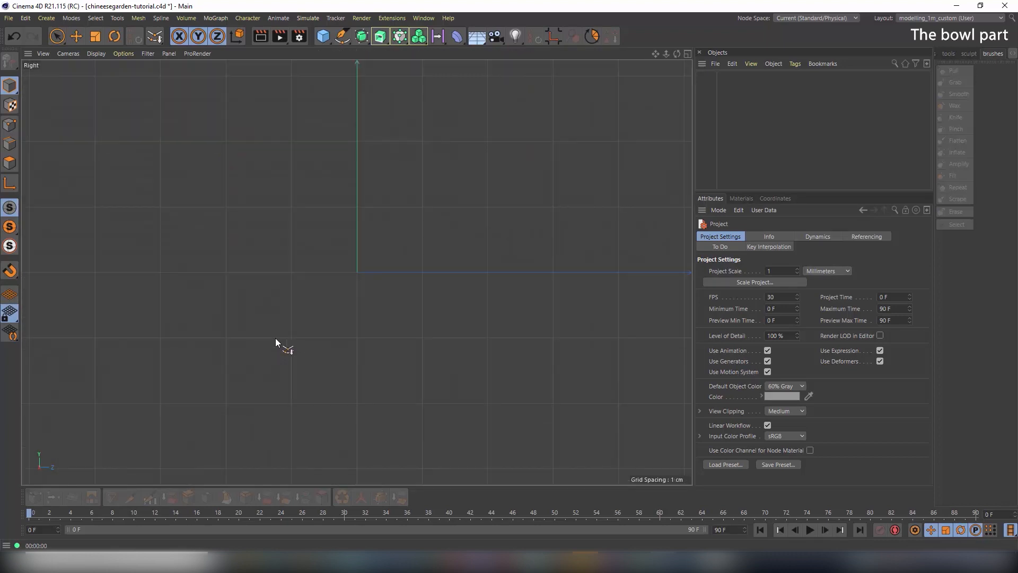
click(343, 38)
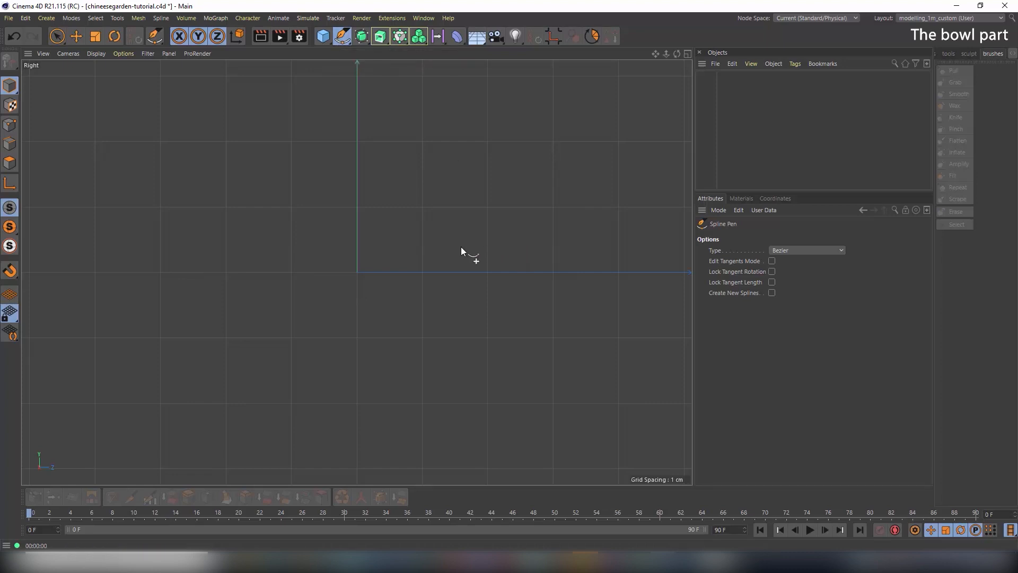
Draw spline points for a flat base from the origin, a foot curl, a flaring wall and the rim
click(358, 272)
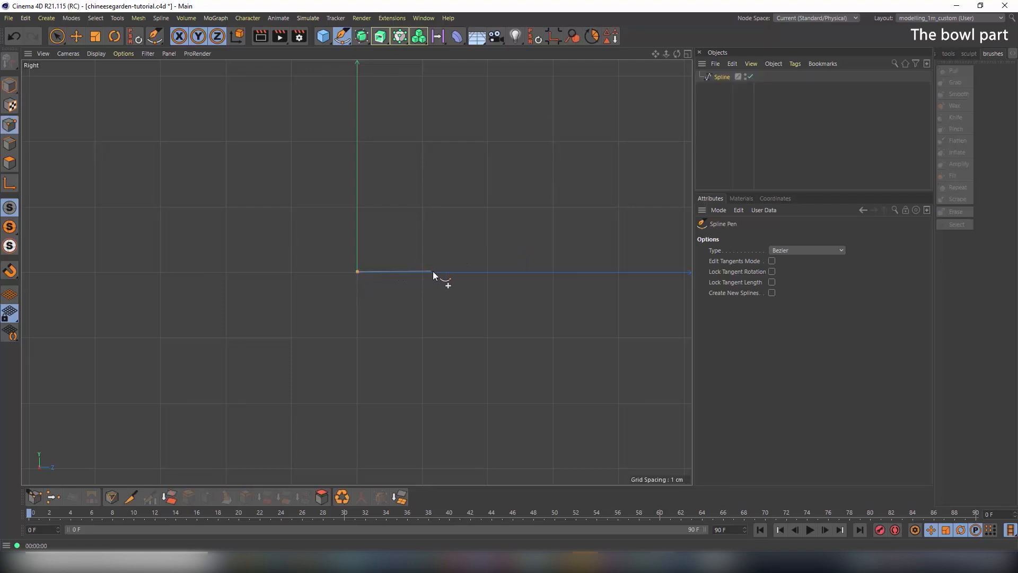
click(488, 272)
click(469, 238)
drag(578, 172, 590, 143)
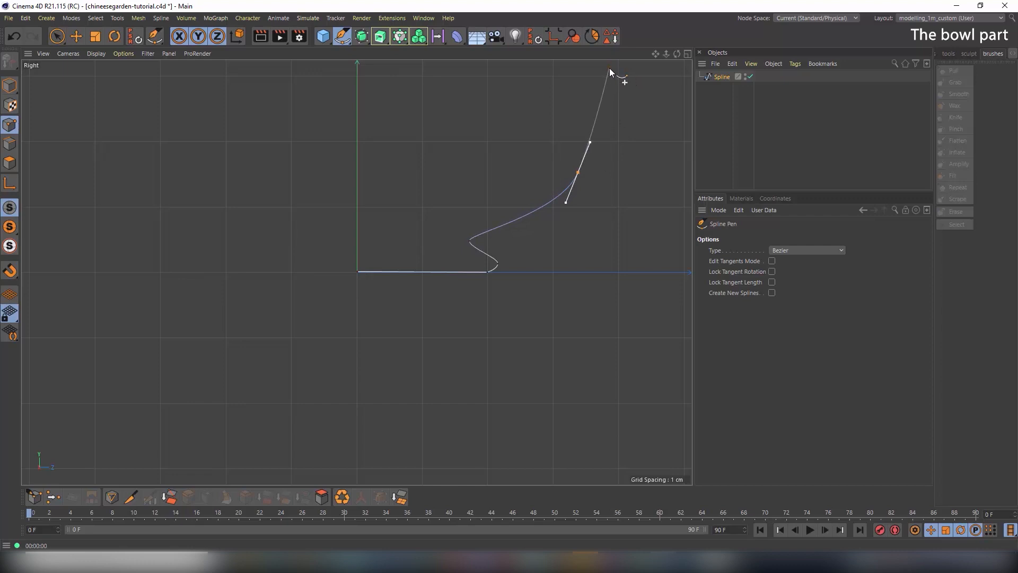
alt+middle_drag(609, 75, 585, 155)
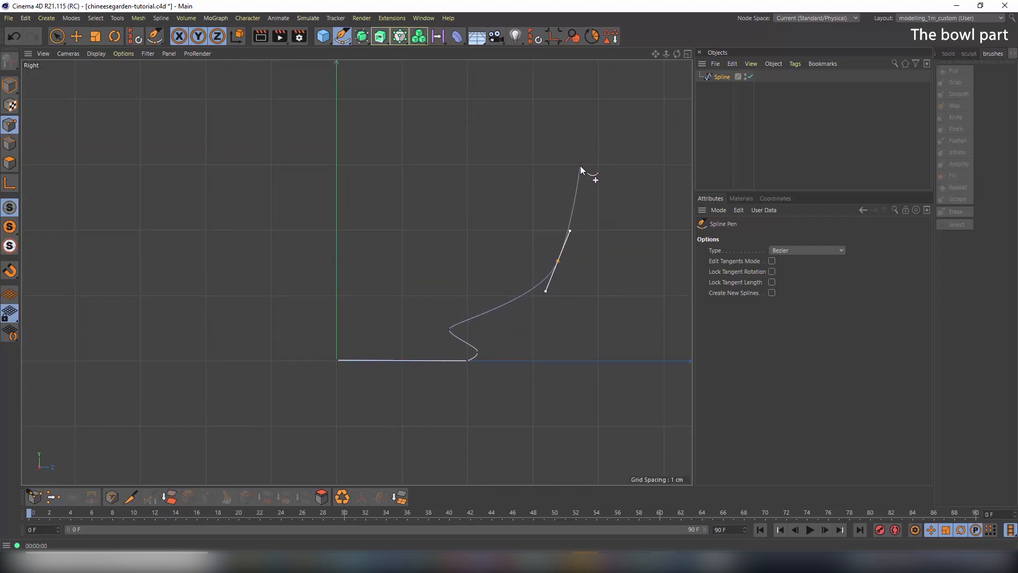
click(580, 166)
click(57, 36)
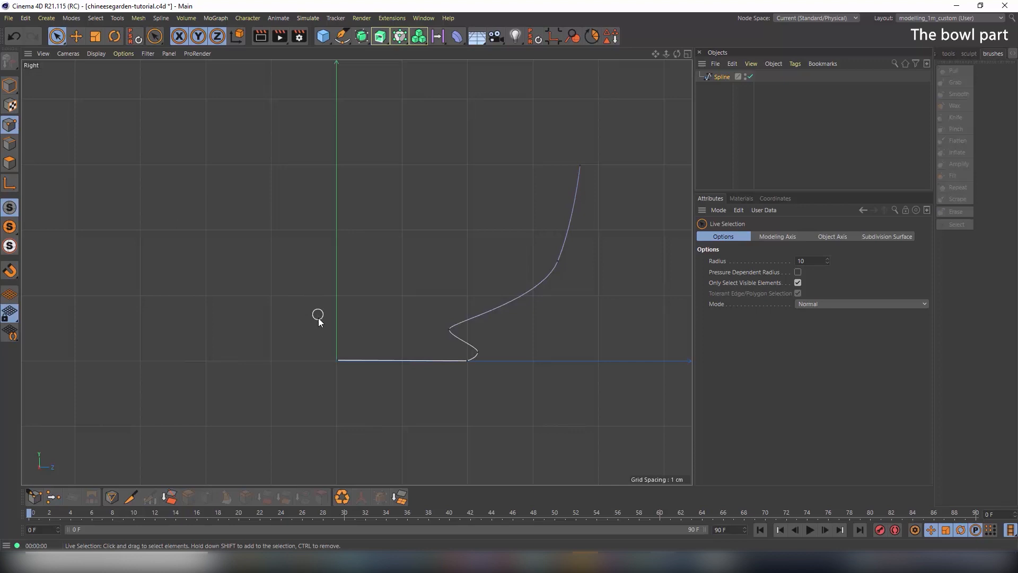
Place the spline's starting point at the origin by setting its Y and Z positions to 0
click(336, 360)
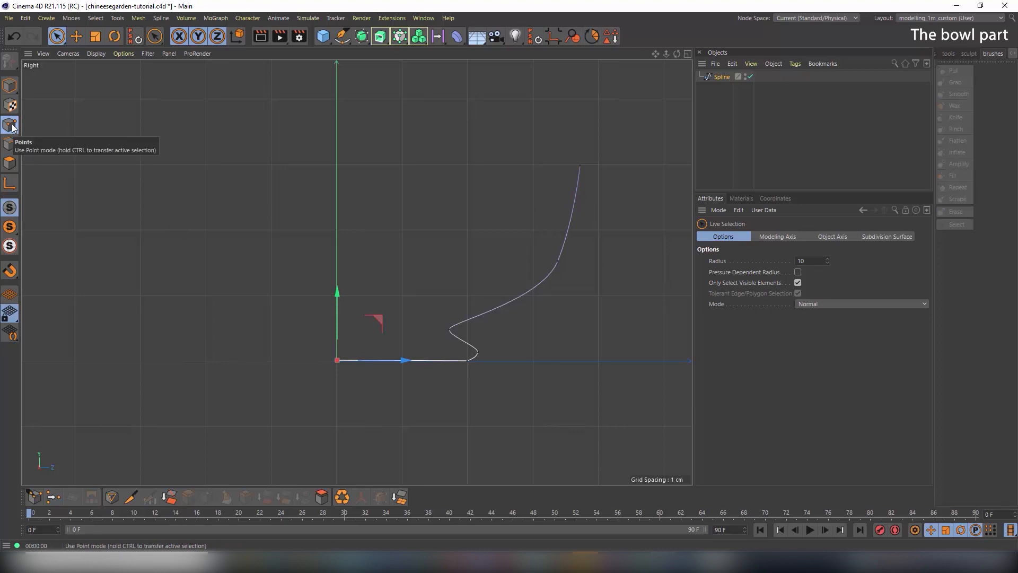
click(393, 409)
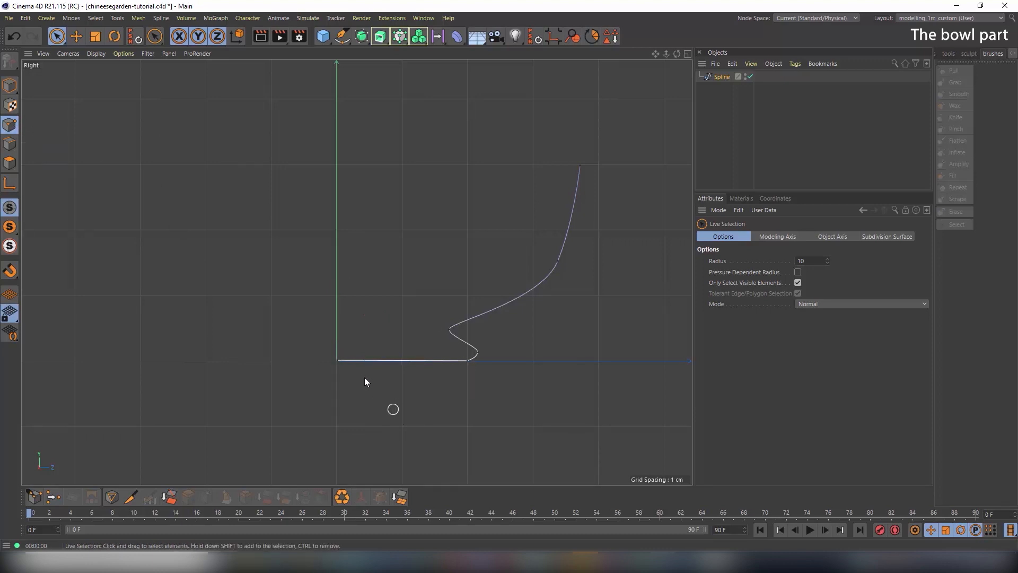
click(337, 360)
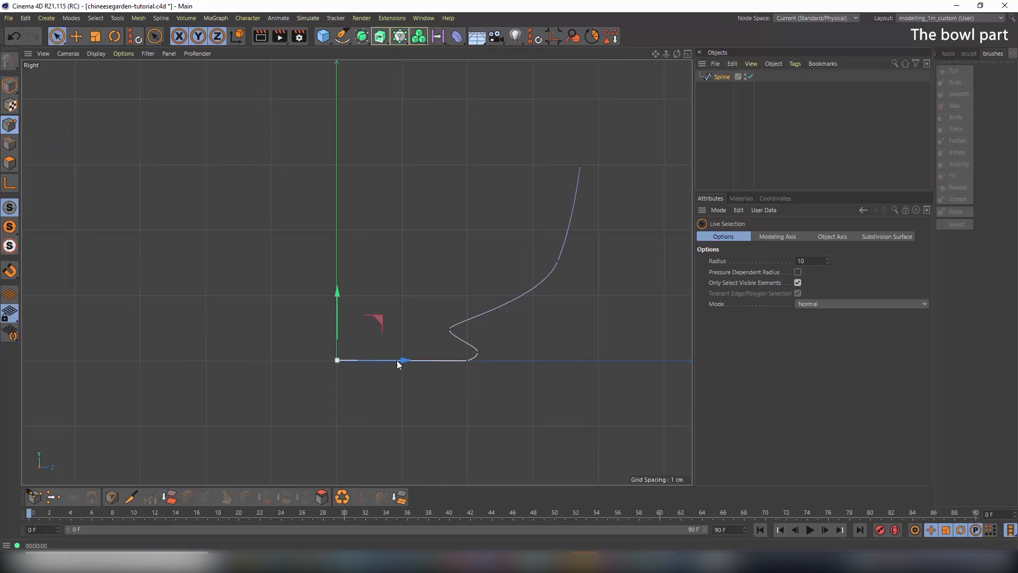
click(773, 198)
double_click(729, 240)
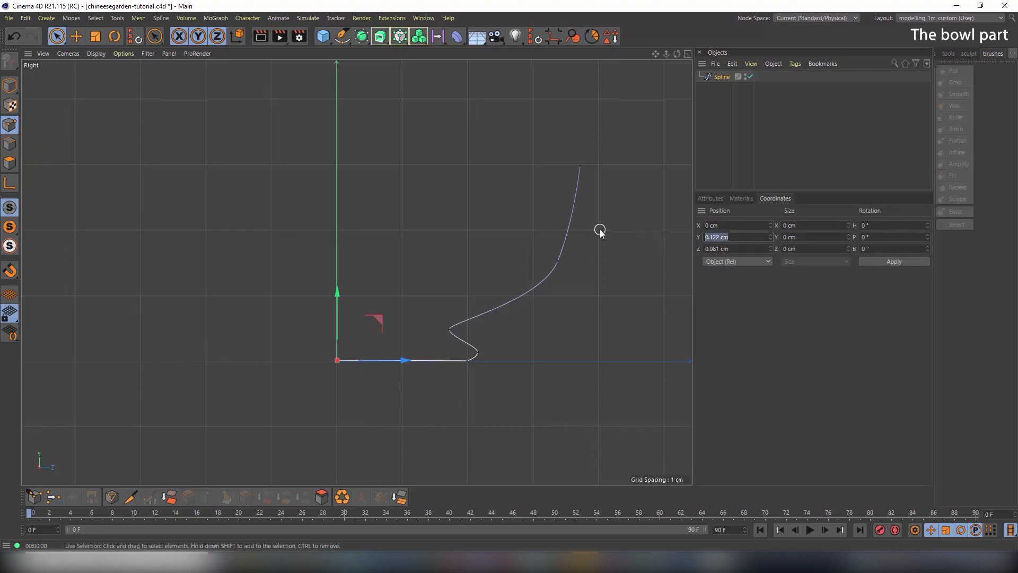
text(0)
key(Tab)
text(0)
key(Tab)
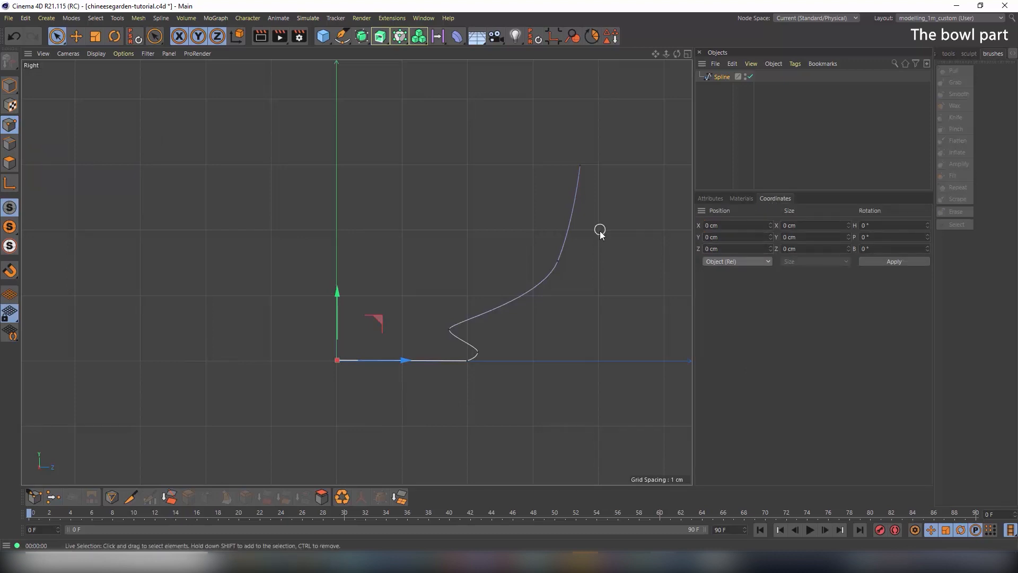
Set the foot point's Y position to 0 cm, level with the base
click(398, 389)
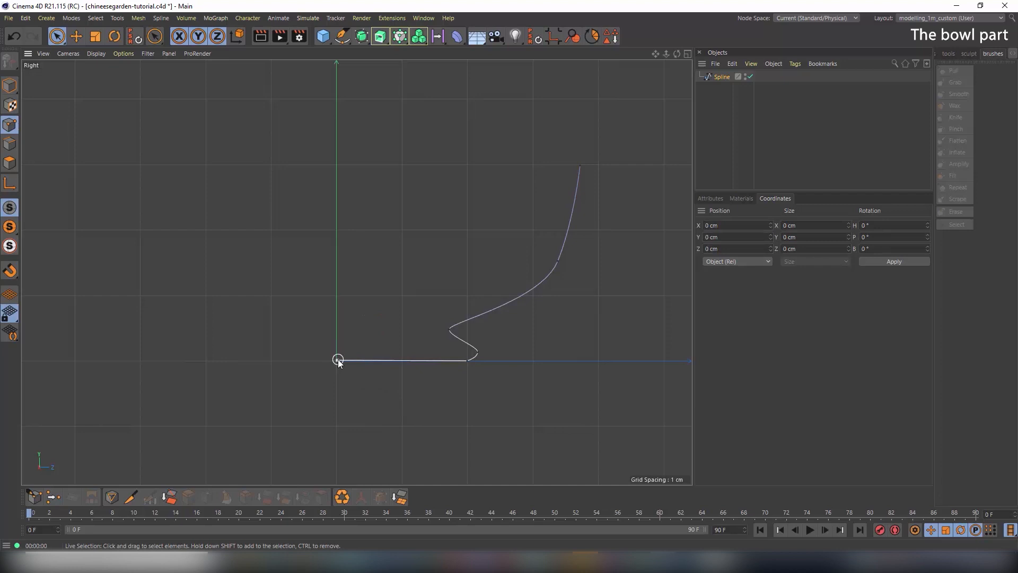
click(466, 360)
mouse_move(467, 293)
mouse_down()
mouse_move(470, 227)
mouse_move(469, 307)
mouse_move(466, 192)
mouse_move(472, 292)
mouse_up()
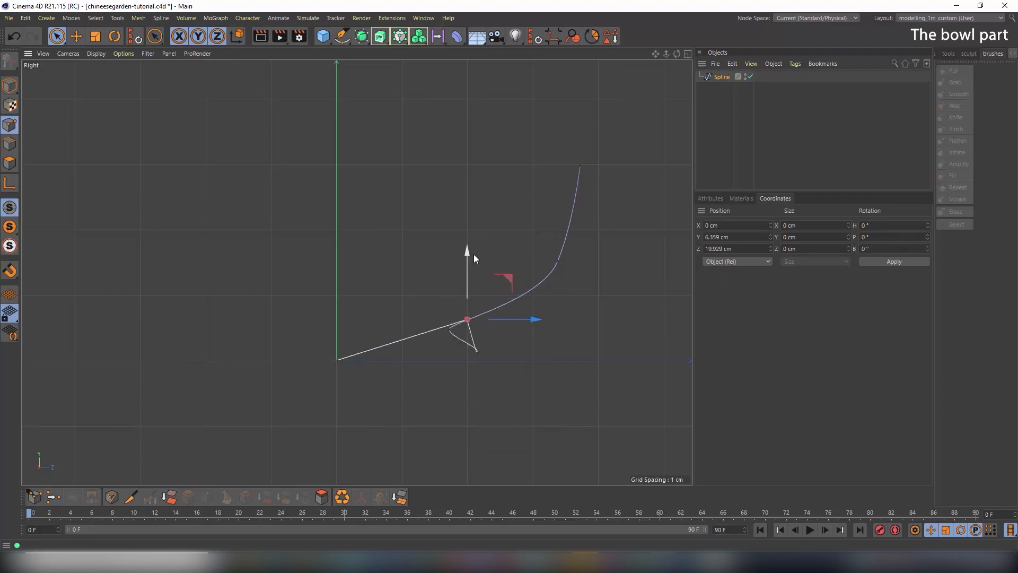
key(ctrl+z)
double_click(726, 237)
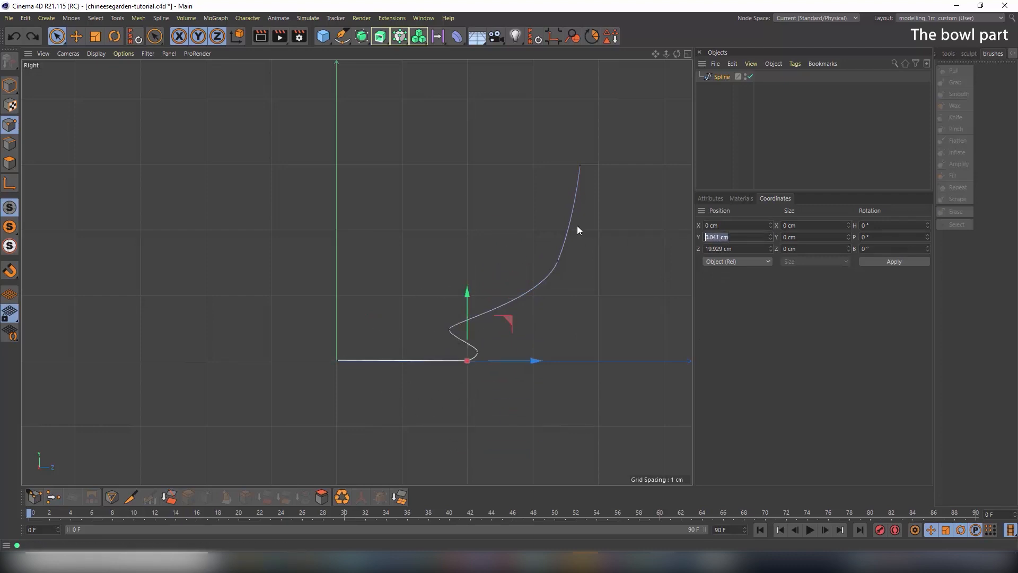
text(0)
key(Return)
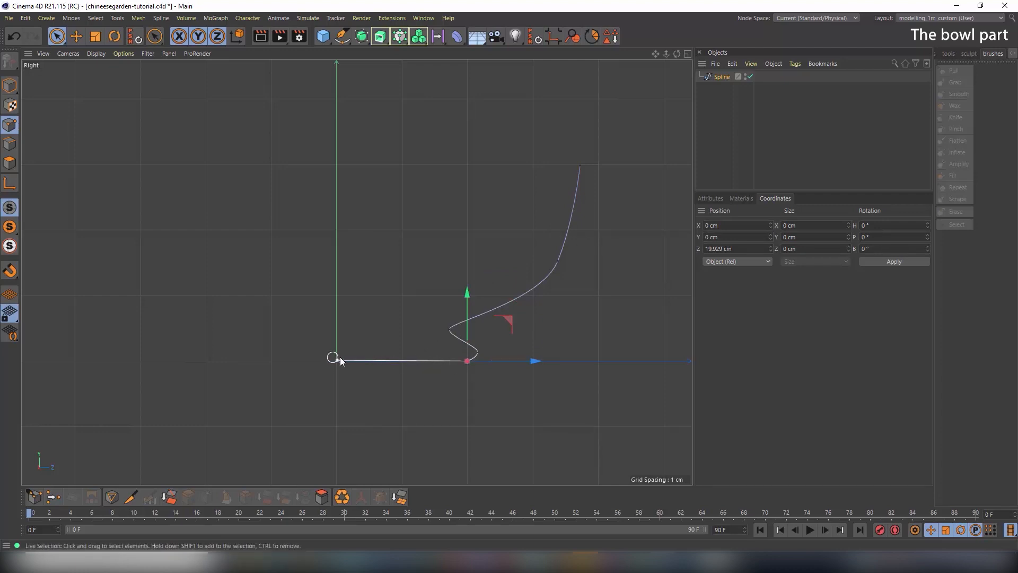
Maximize the Perspective view, switch to Model mode, and orbit and zoom around the spline profile
middle_click(400, 225)
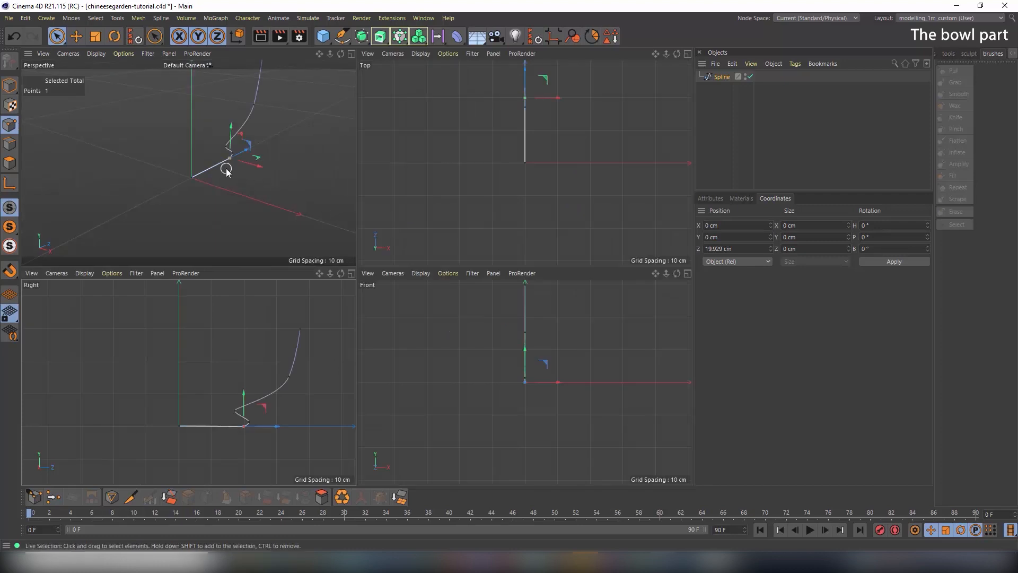
middle_click(225, 166)
alt+drag(225, 166, 369, 229)
alt+drag(344, 175, 324, 274)
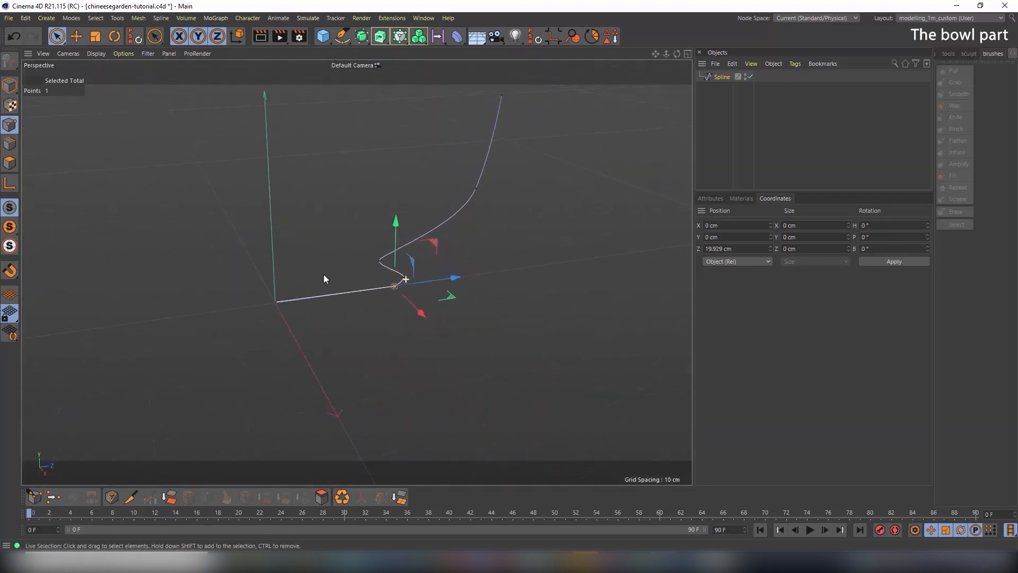
click(10, 86)
alt+right_drag(405, 246, 350, 257)
alt+middle_drag(413, 238, 411, 276)
alt+drag(407, 277, 450, 282)
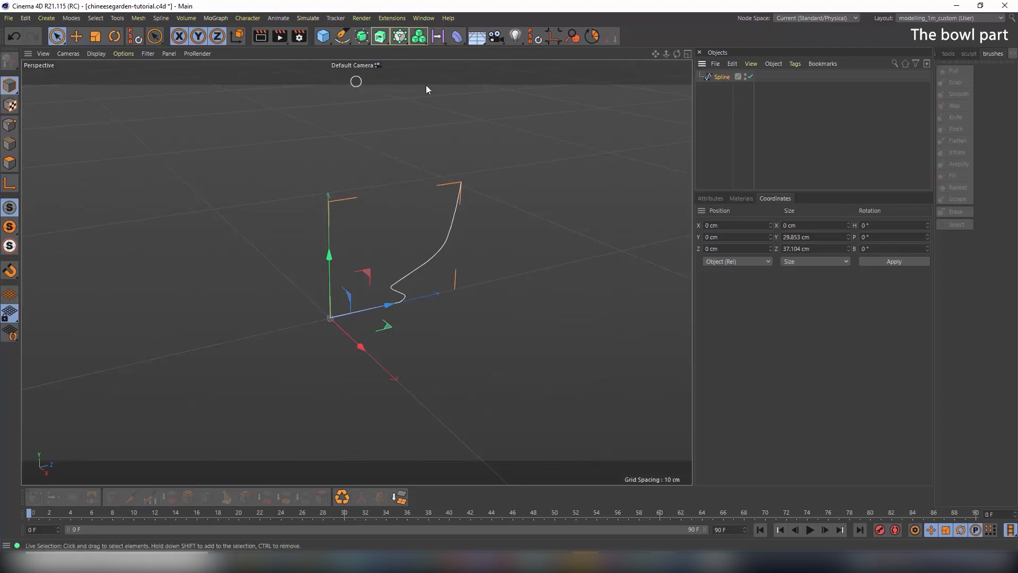
Revolve the profile into a bowl with a Lathe generator
click(381, 39)
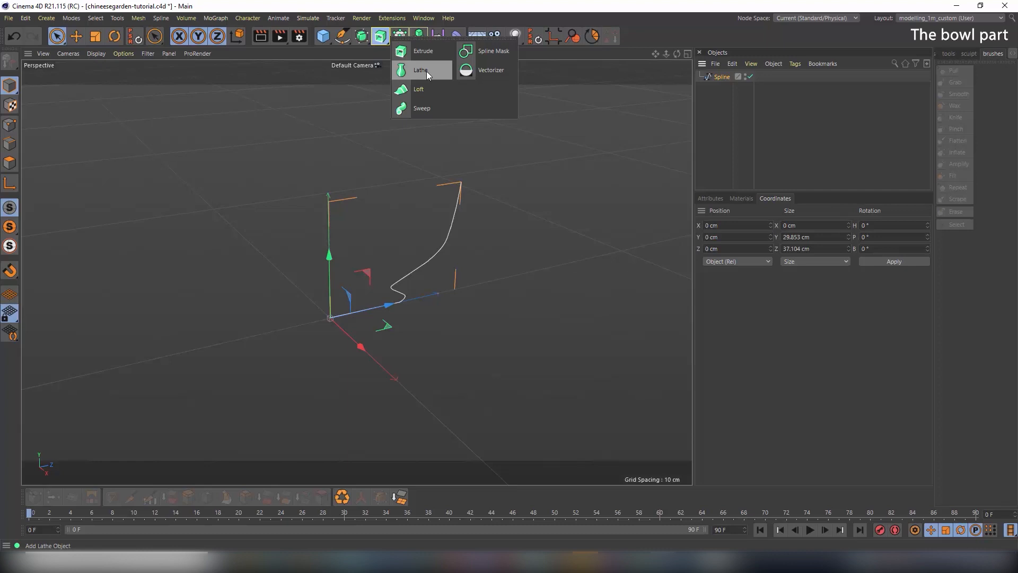
alt+click(427, 74)
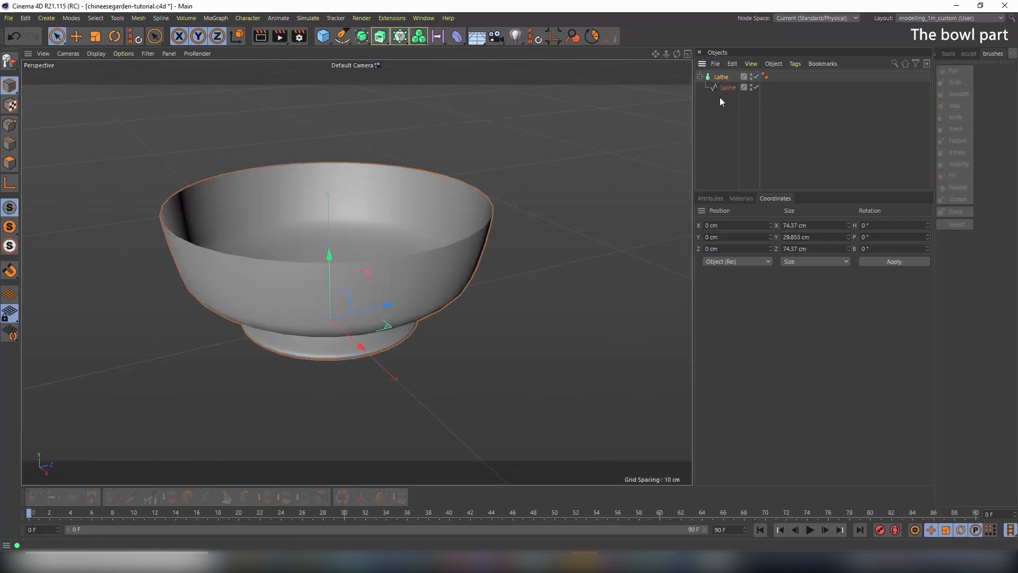
mouse_move(343, 222)
alt+mouse_down()
mouse_move(321, 249)
mouse_move(354, 216)
mouse_move(365, 163)
mouse_move(348, 236)
alt+mouse_up()
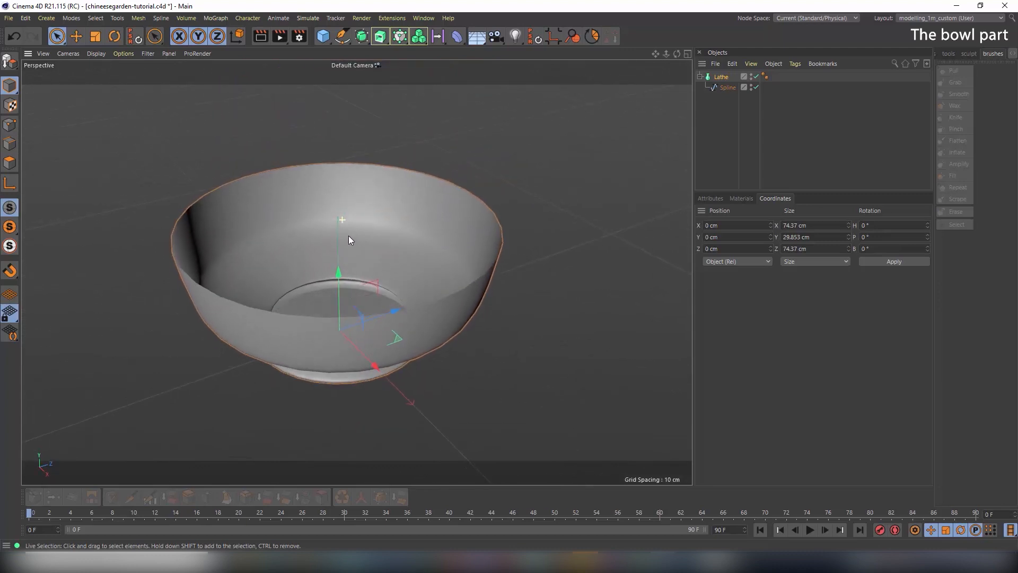
Preview a partial sweep, then set the Lathe Angle back to 360°
click(711, 198)
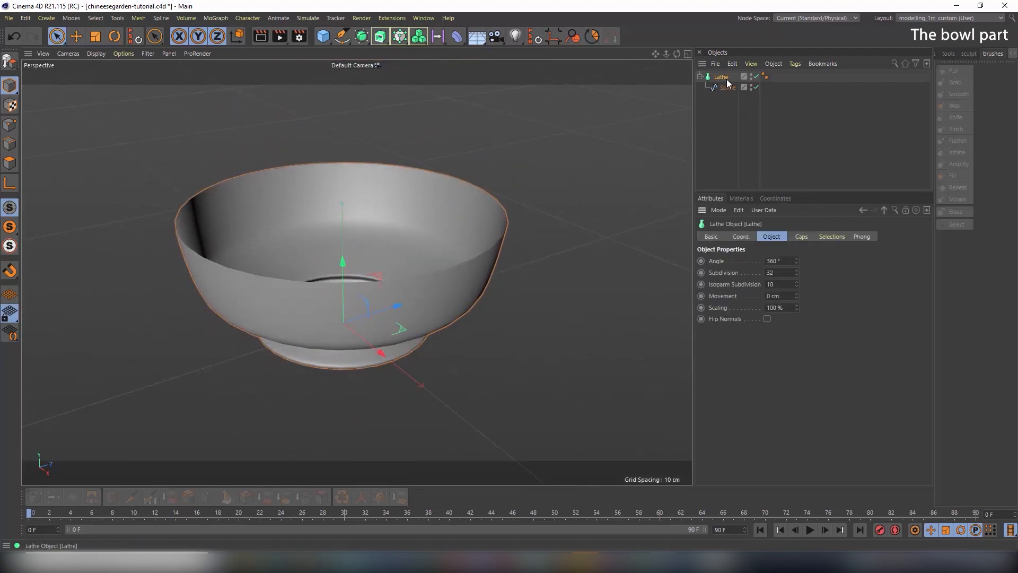
mouse_move(797, 262)
mouse_down()
mouse_move(796, 311)
mouse_move(797, 269)
mouse_up()
text(360)
key(Return)
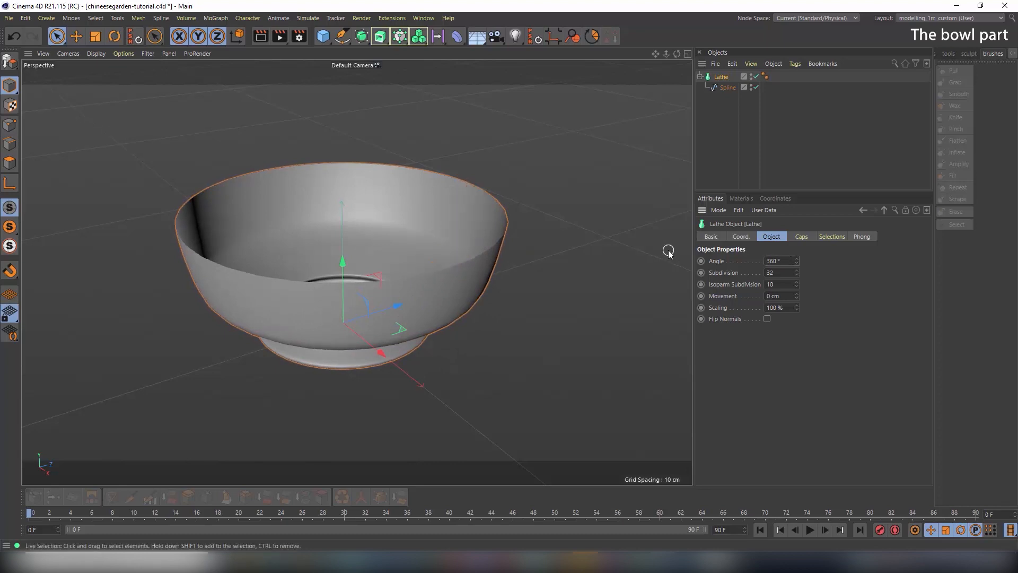
mouse_move(359, 220)
alt+mouse_down()
mouse_move(338, 253)
mouse_move(345, 223)
mouse_move(334, 221)
mouse_move(366, 224)
mouse_move(358, 233)
alt+mouse_up()
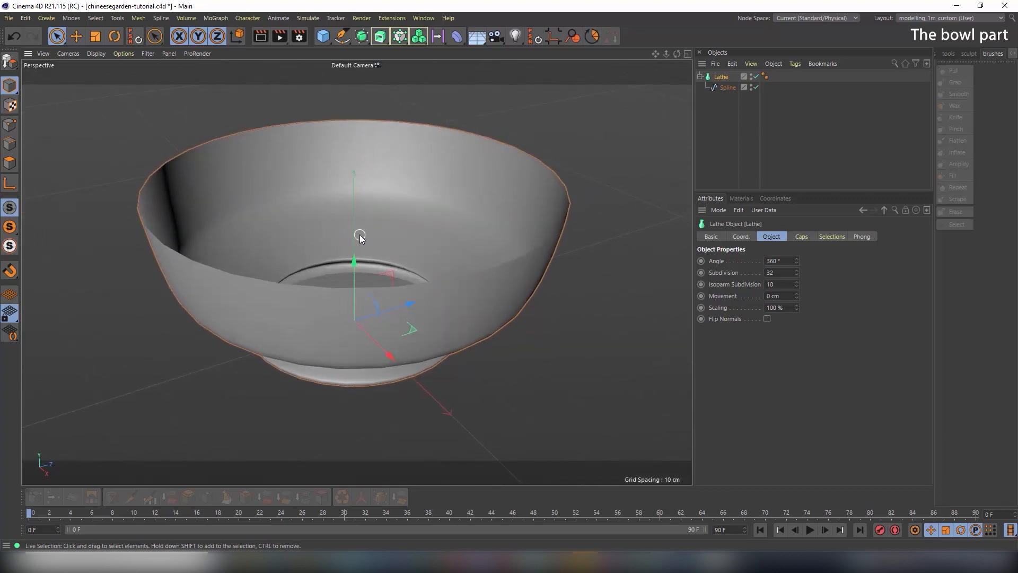
Switch the viewport to Gouraud Shading (Lines) and orbit to inspect the bowl mesh
click(90, 55)
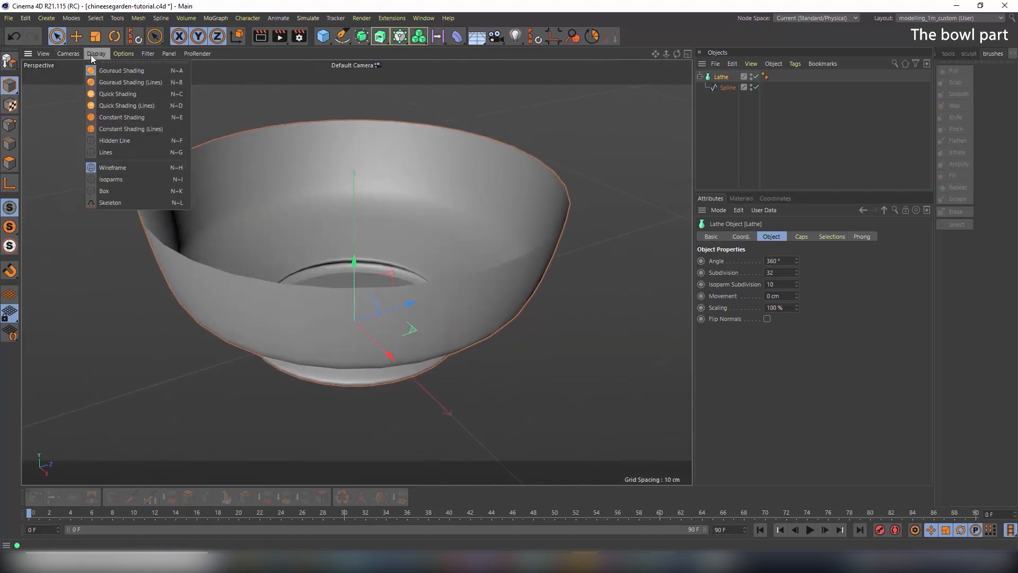
click(113, 82)
alt+drag(411, 254, 374, 235)
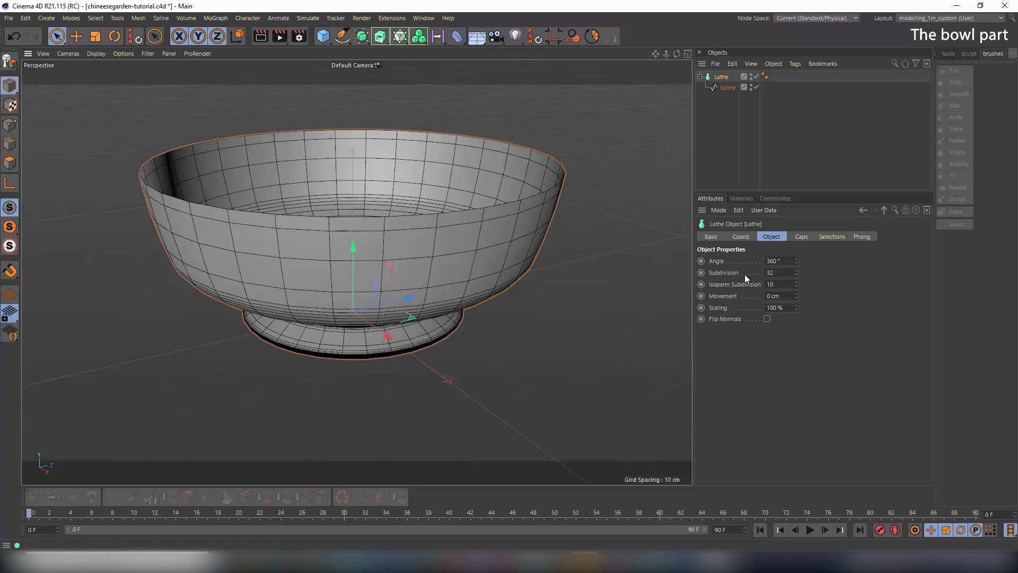
Try lower subdivision values, then set the Lathe Subdivision to 120
click(797, 275)
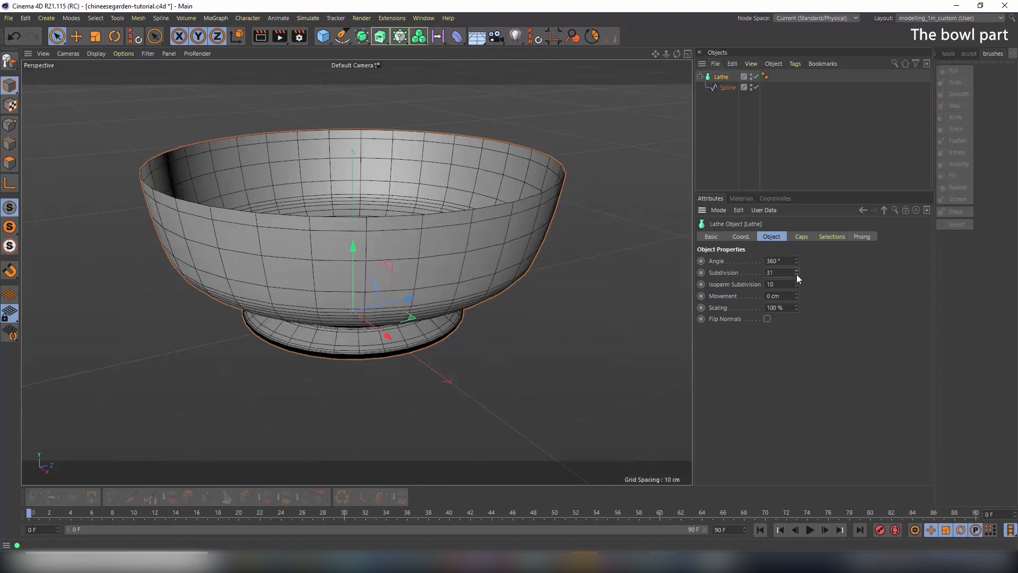
drag(796, 276, 797, 302)
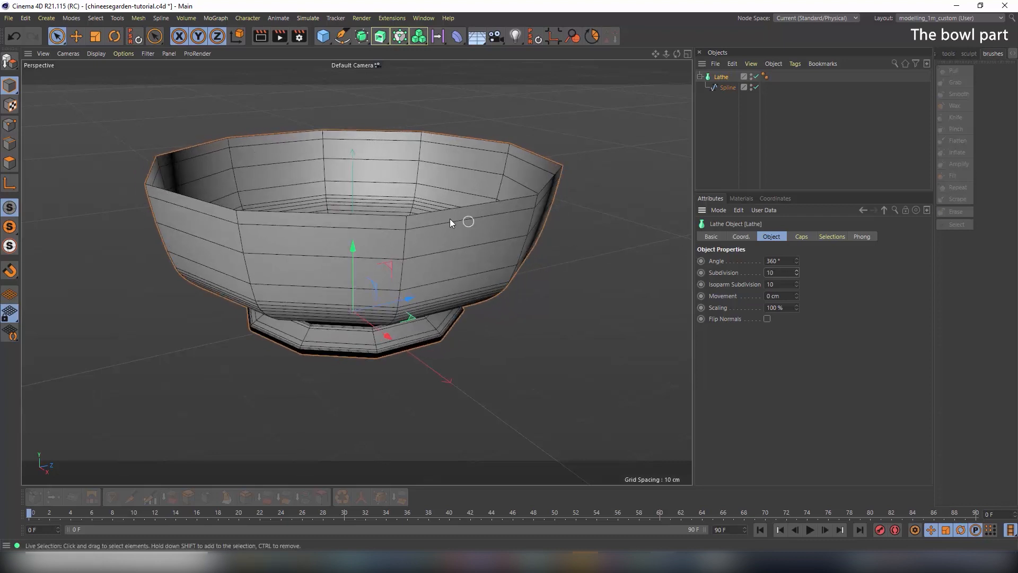
alt+drag(393, 189, 359, 173)
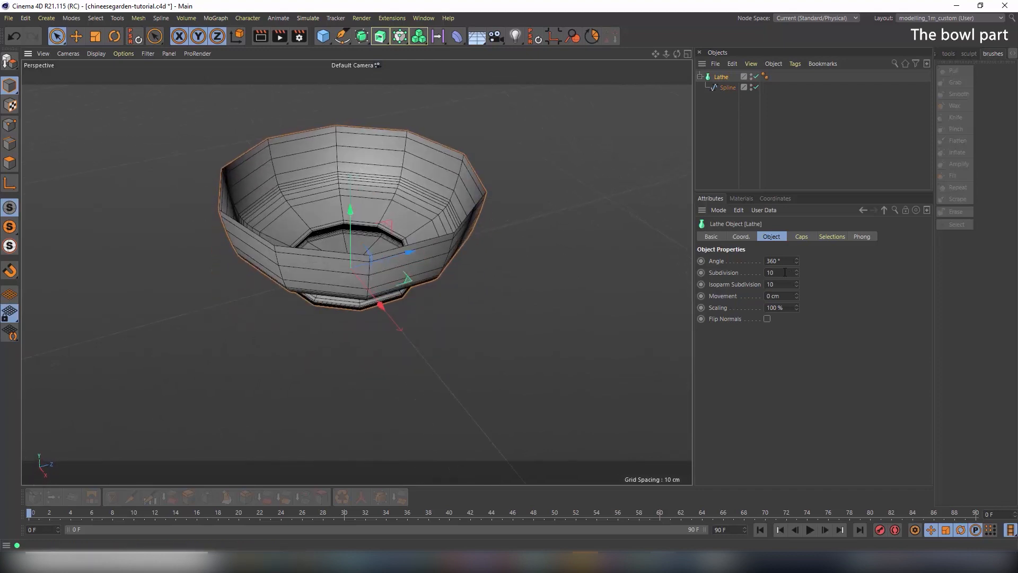
drag(796, 273, 822, 273)
click(787, 272)
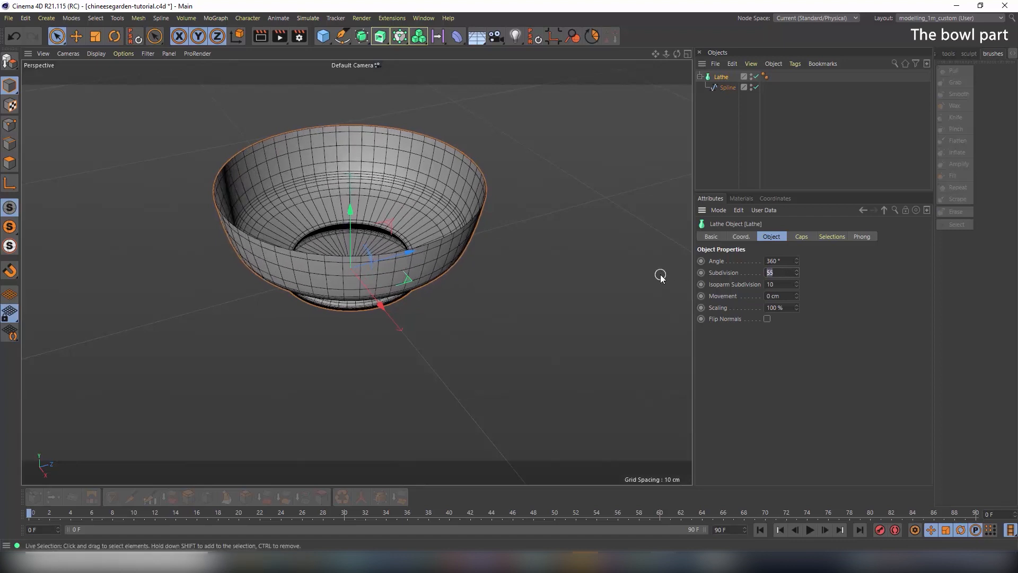
text(12)
key(Return)
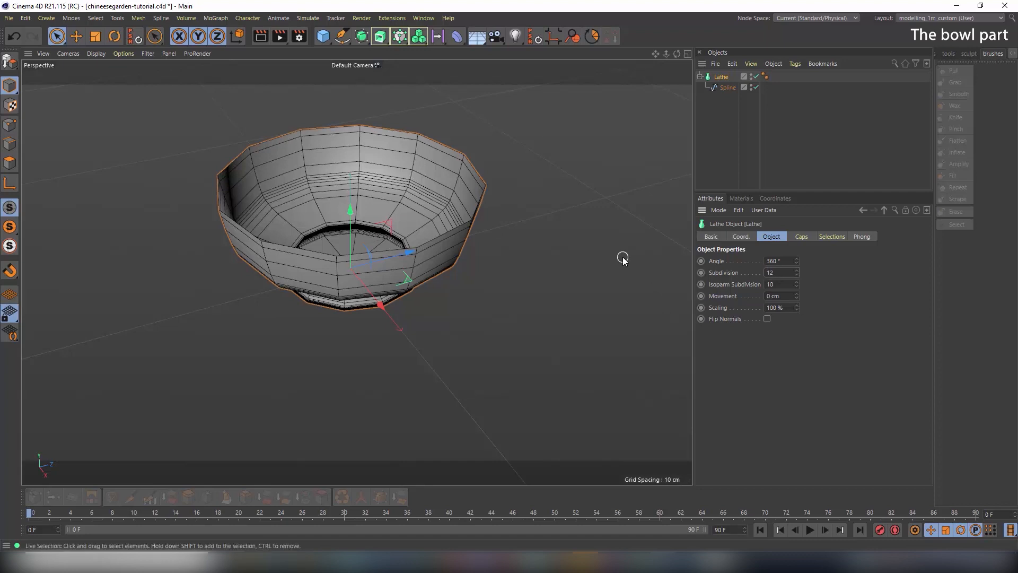
text(0)
key(Return)
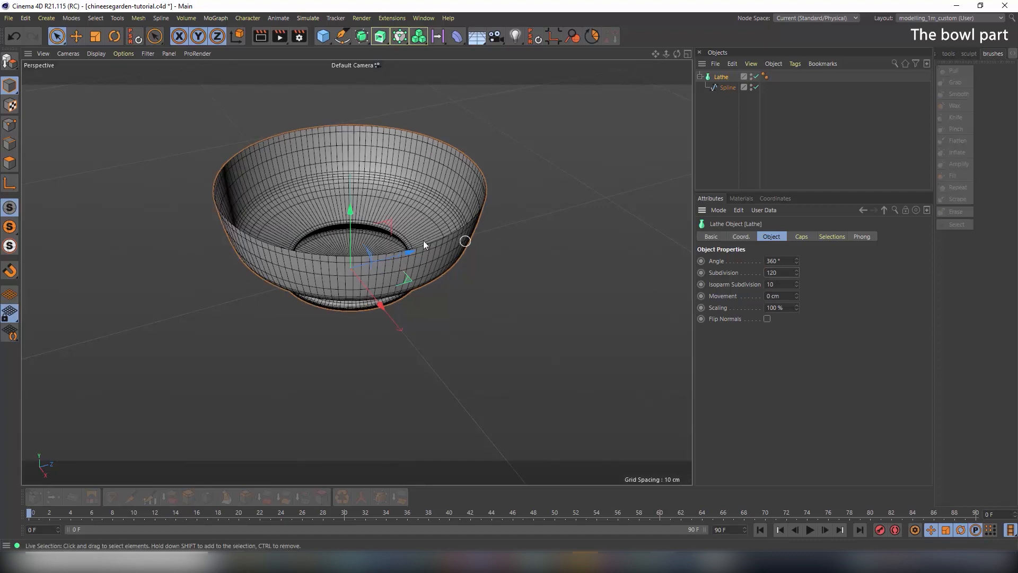
Orbit and zoom in on the bowl's base edge to check the smoother mesh
alt+drag(316, 244, 315, 220)
alt+right_drag(292, 221, 404, 238)
mouse_move(404, 239)
alt+mouse_down()
mouse_move(380, 226)
mouse_move(399, 254)
alt+mouse_up()
alt+drag(596, 175, 423, 281)
alt+right_drag(423, 281, 646, 292)
alt+drag(386, 227, 412, 236)
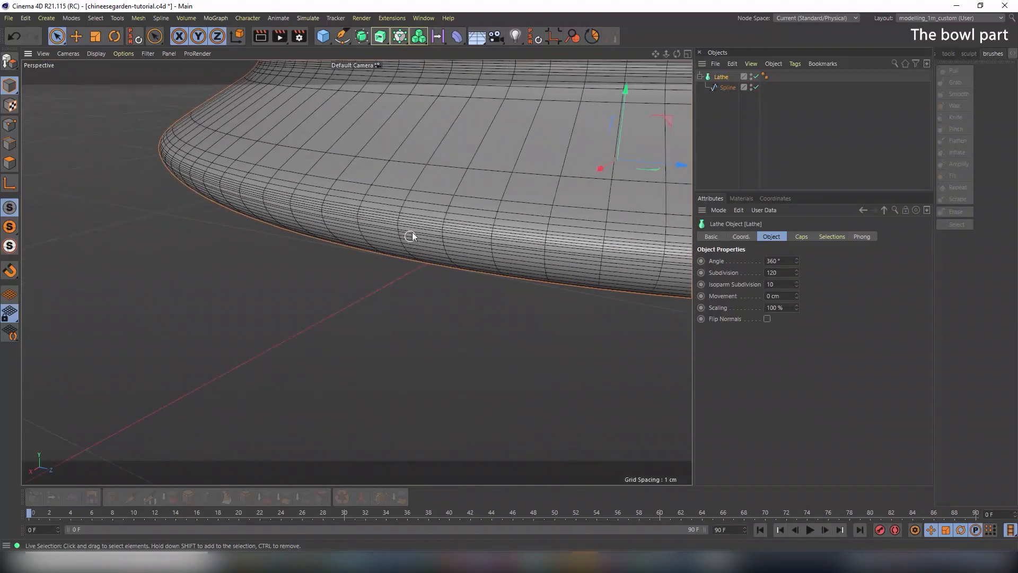
Set the spline's Intermediate Points to Subdivided with a 10° angle
click(728, 88)
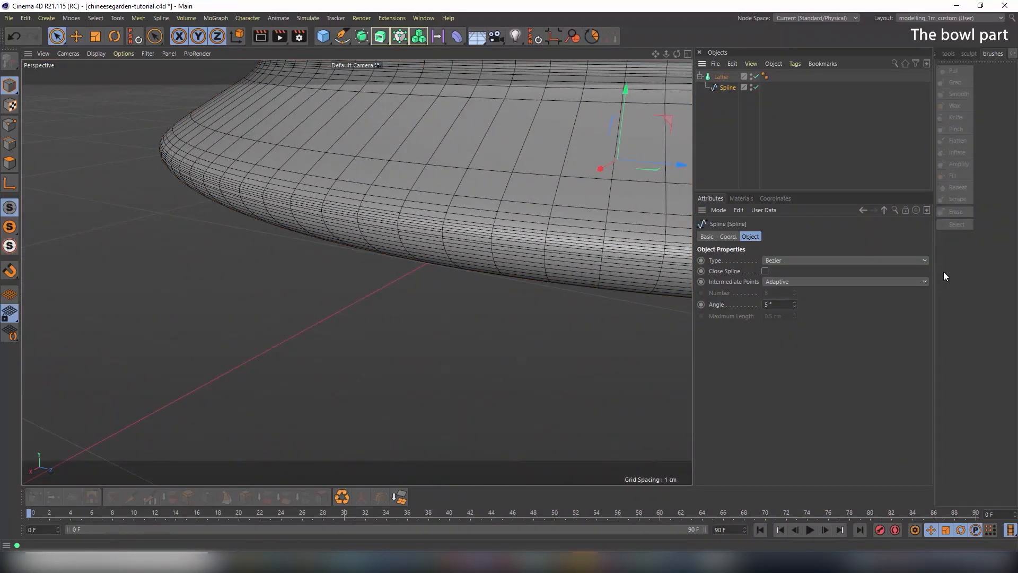
click(784, 283)
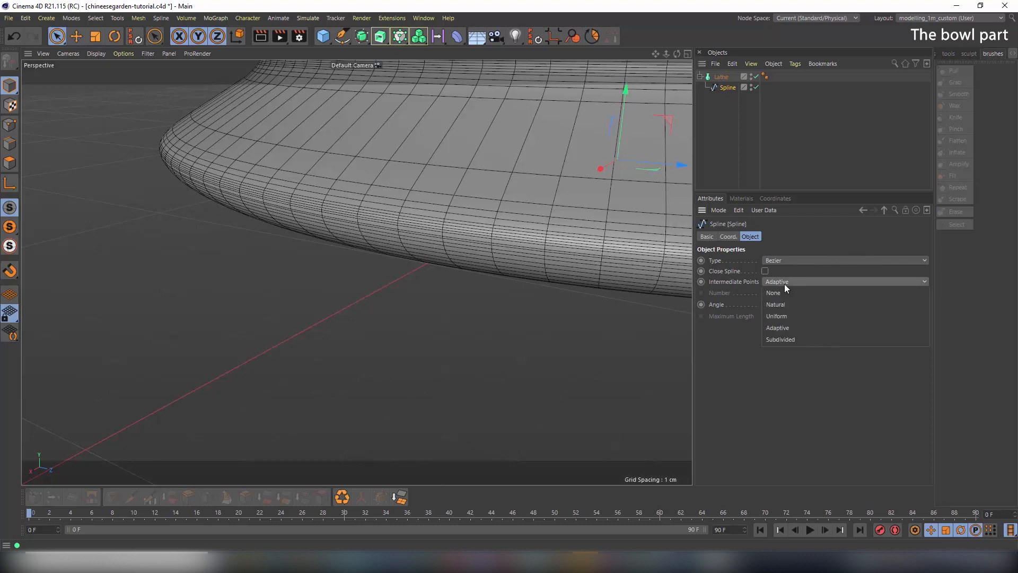
click(784, 338)
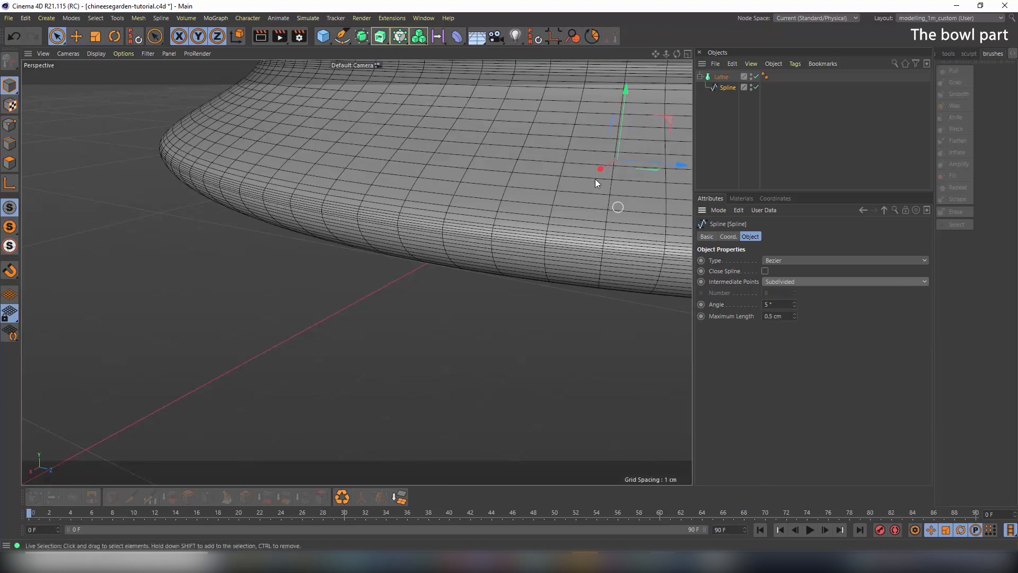
alt+middle_drag(507, 158, 448, 185)
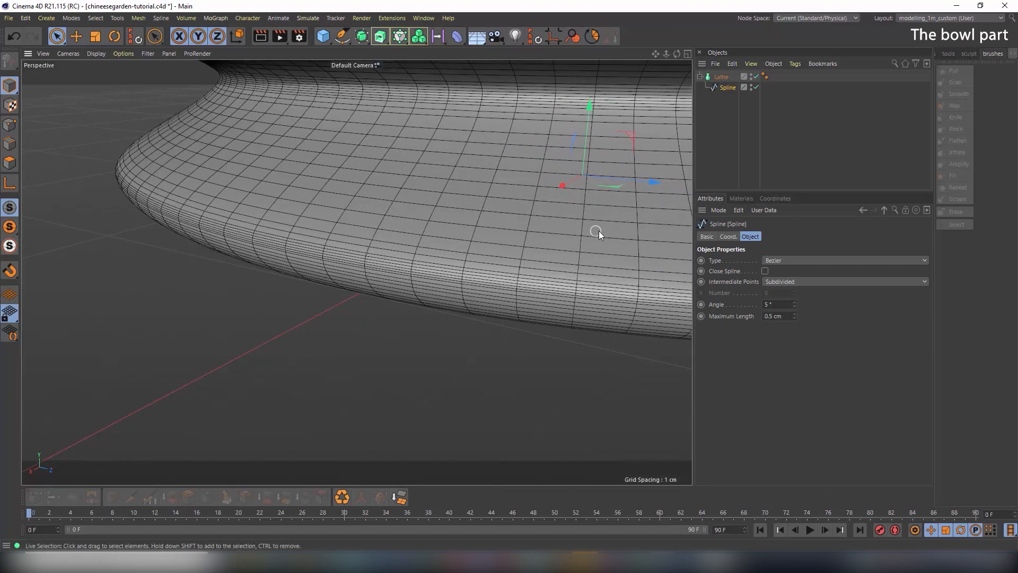
mouse_move(797, 303)
mouse_down()
mouse_move(797, 288)
mouse_move(795, 310)
mouse_up()
click(795, 306)
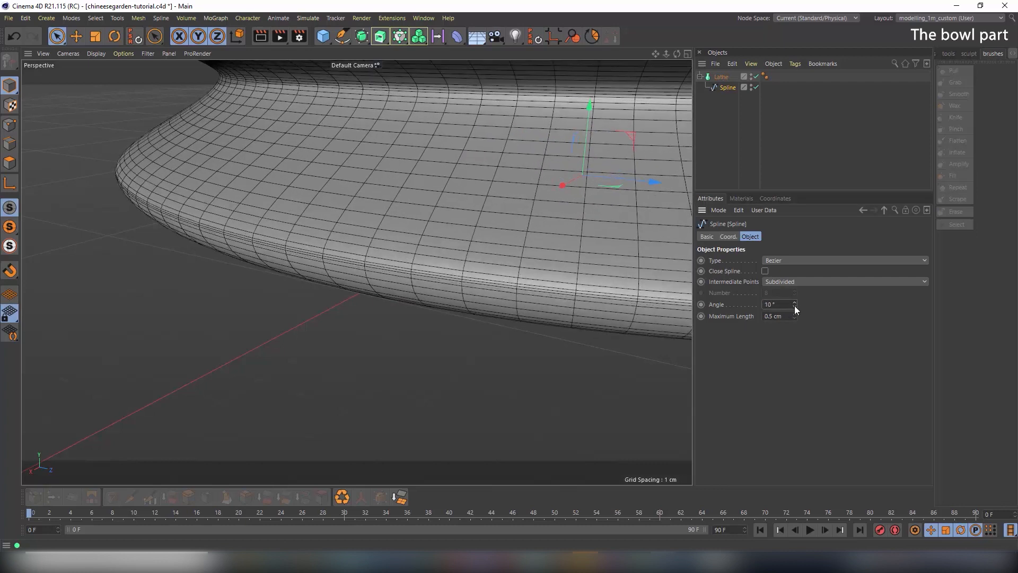
alt+right_drag(527, 226, 457, 210)
alt+middle_drag(457, 210, 415, 291)
alt+right_drag(415, 291, 543, 187)
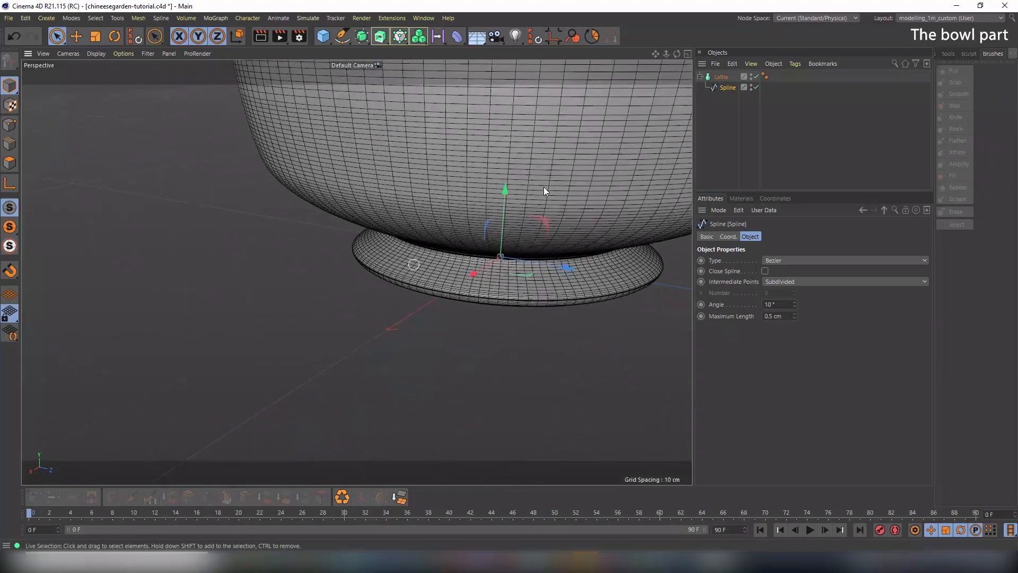
alt+middle_drag(544, 190, 501, 216)
Set the spline's Maximum Length to 1.4 cm and orbit to review the denser mesh
drag(795, 316, 795, 315)
click(795, 315)
click(795, 317)
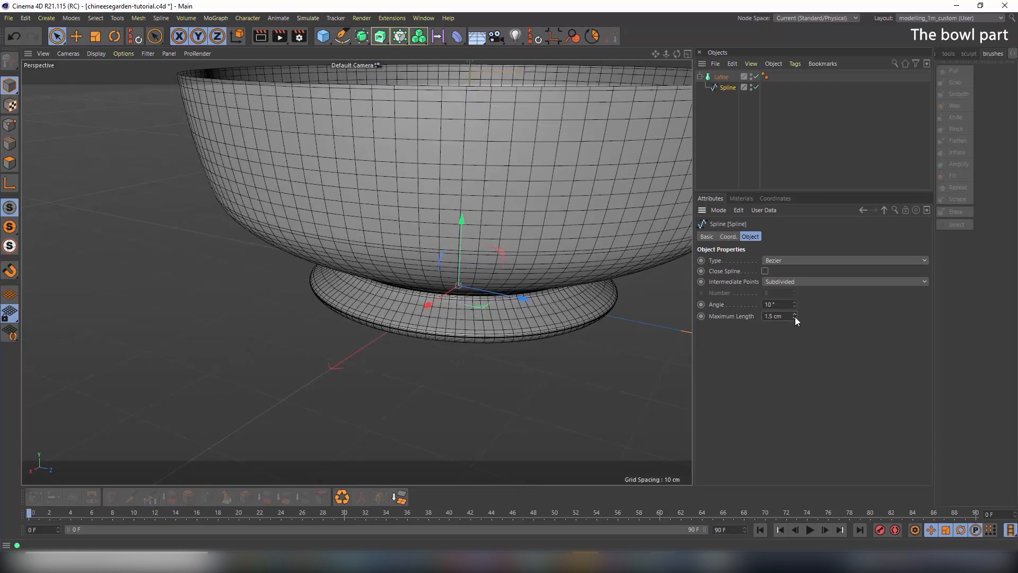
click(795, 318)
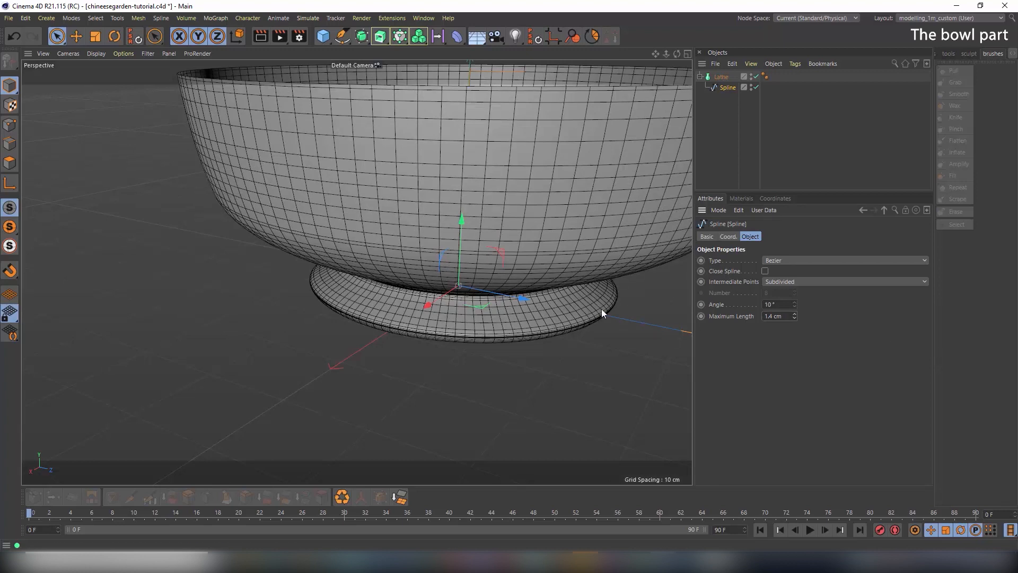
alt+drag(493, 192, 483, 247)
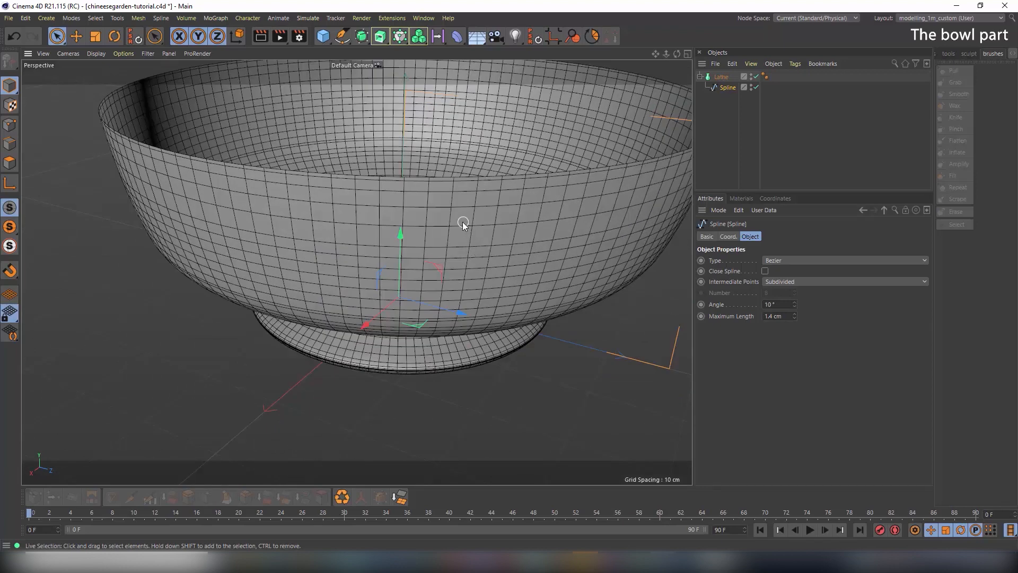
alt+drag(463, 224, 529, 260)
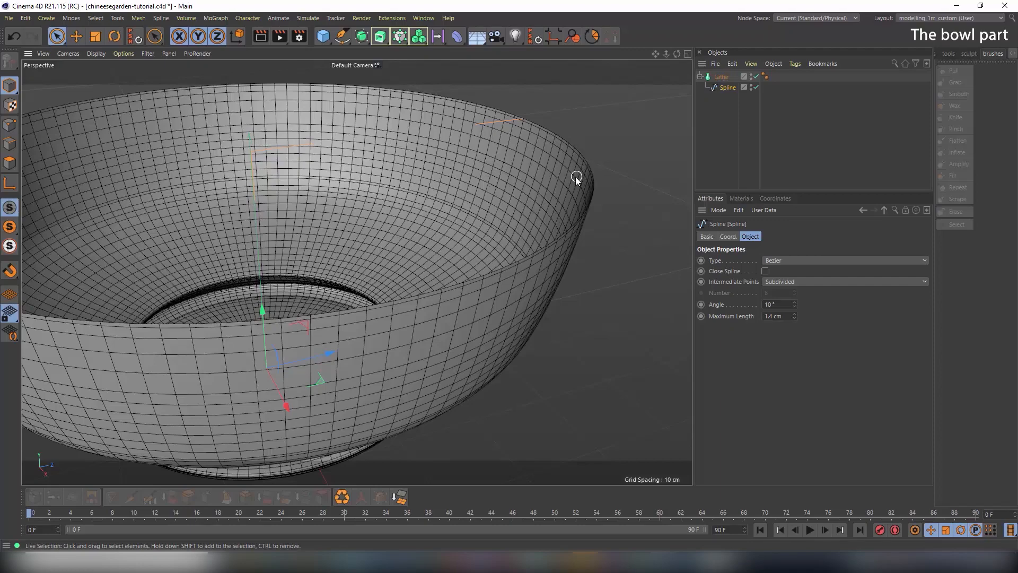
alt+drag(577, 180, 393, 217)
alt+middle_drag(311, 225, 504, 217)
alt+right_drag(504, 217, 480, 221)
alt+middle_drag(480, 221, 480, 216)
alt+drag(479, 215, 452, 248)
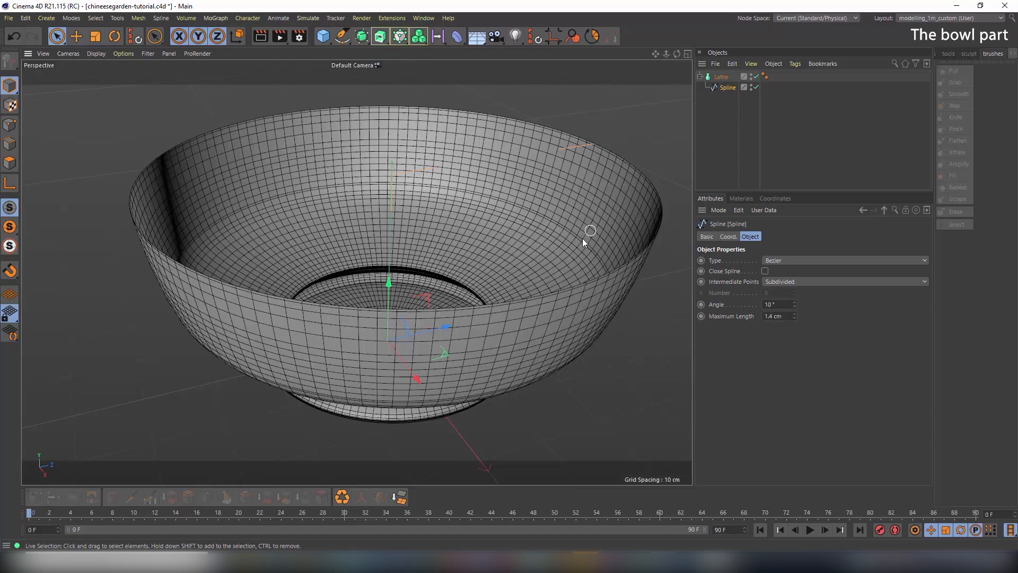
Disable the Lathe to show only the profile spline and enter Point mode
click(758, 77)
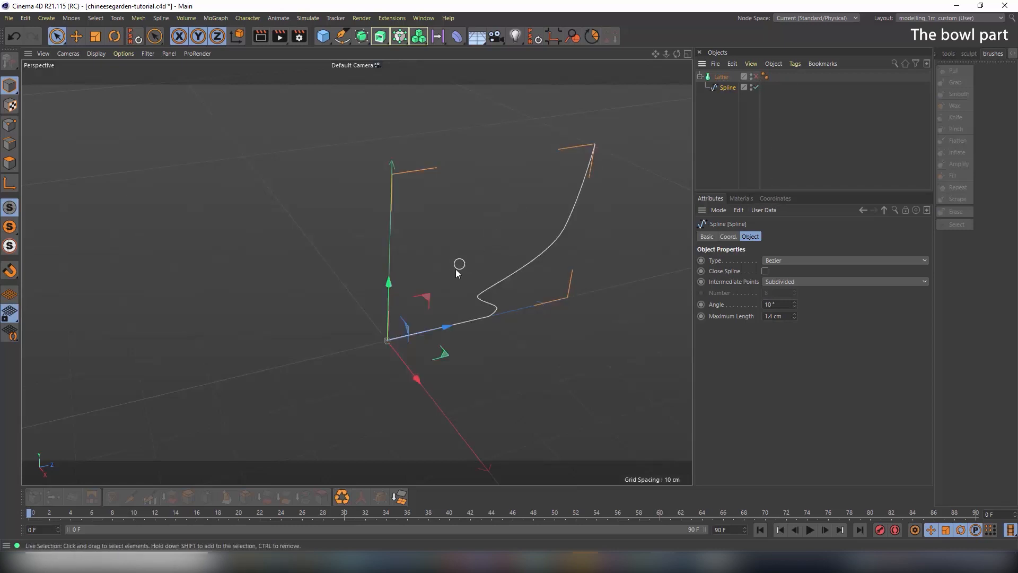
alt+drag(456, 269, 393, 243)
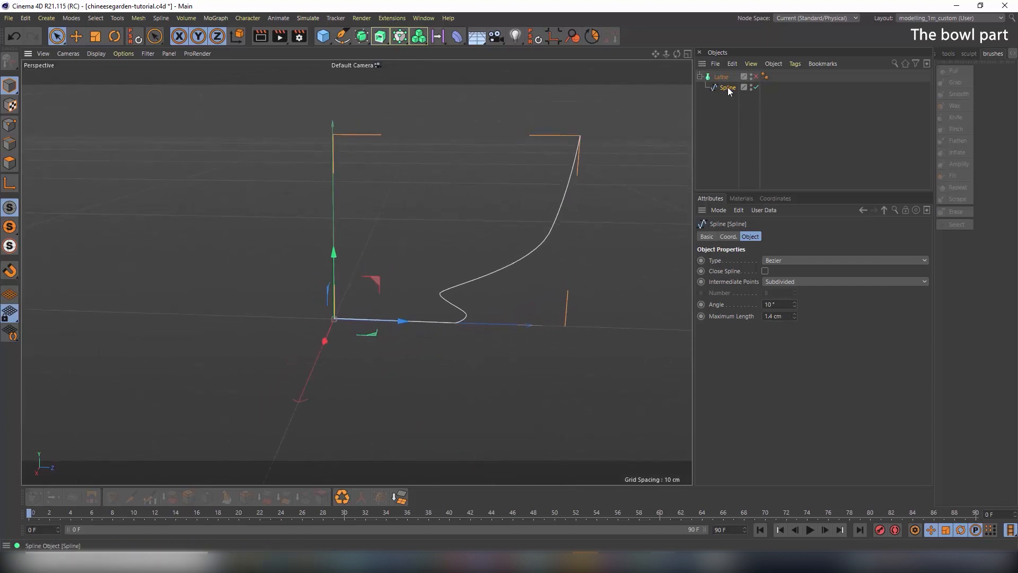
click(10, 126)
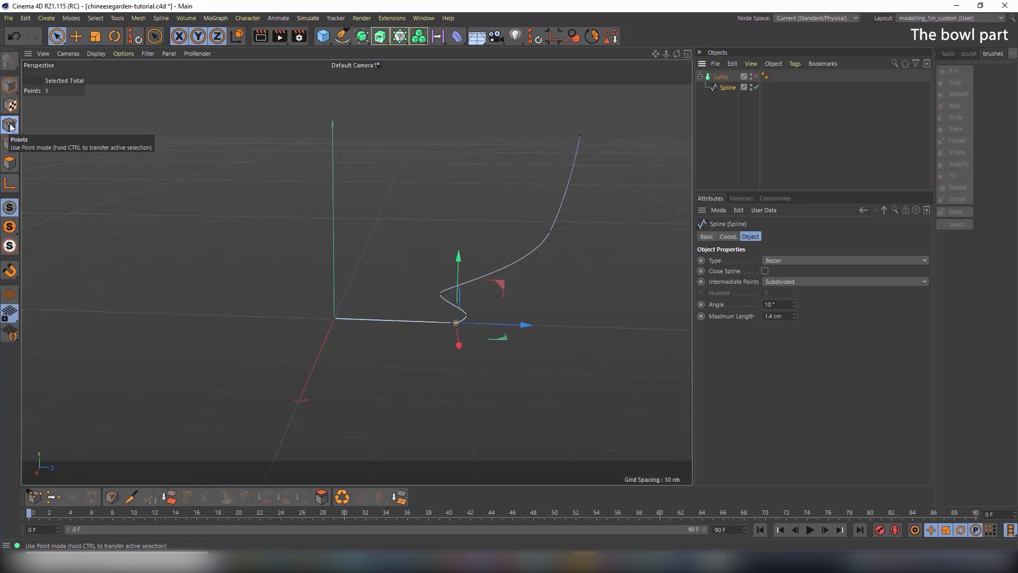
Select all spline points and offset them into a thin parallel outline with Create Outline
key(ctrl+a)
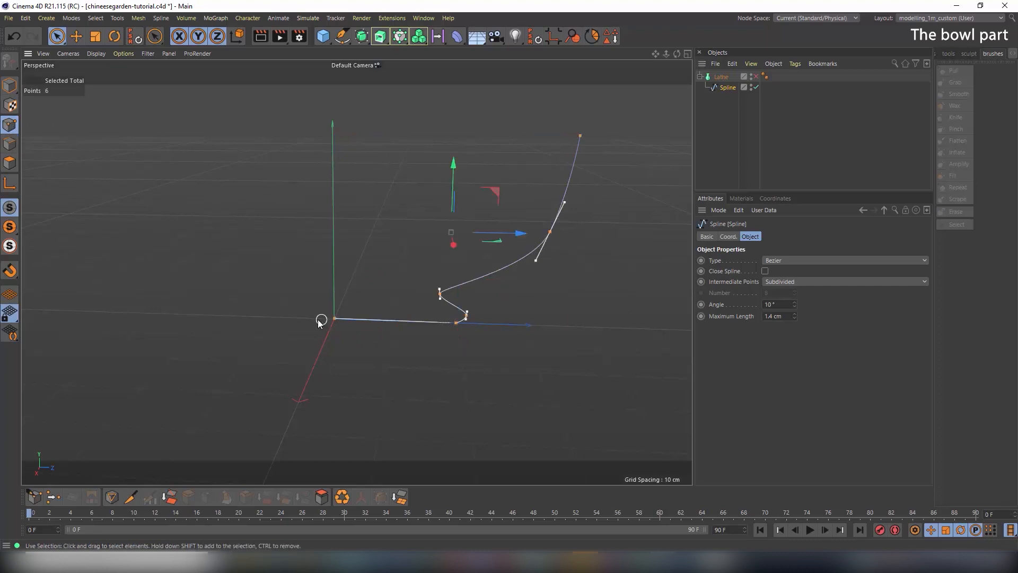
right_click(438, 296)
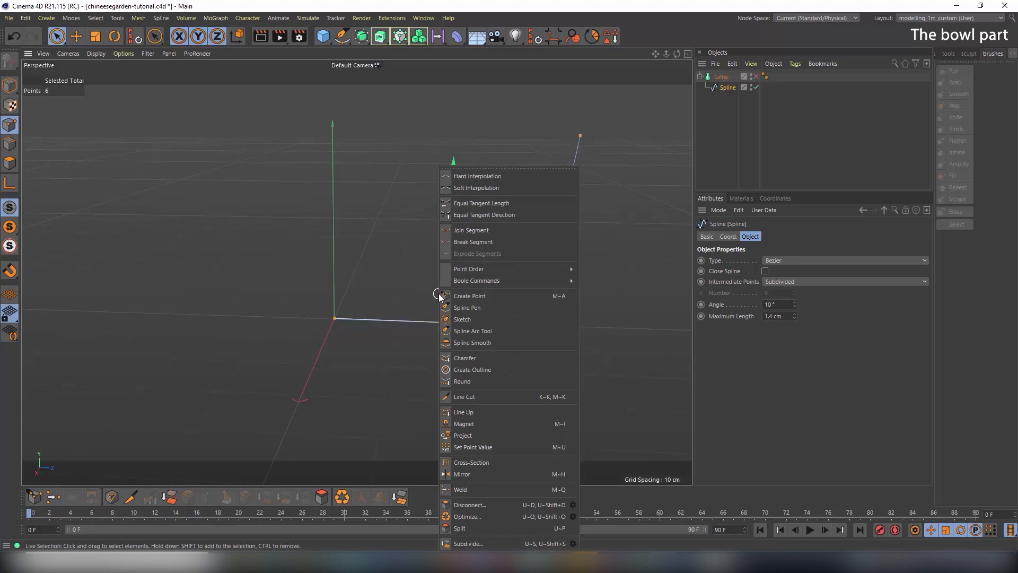
click(460, 369)
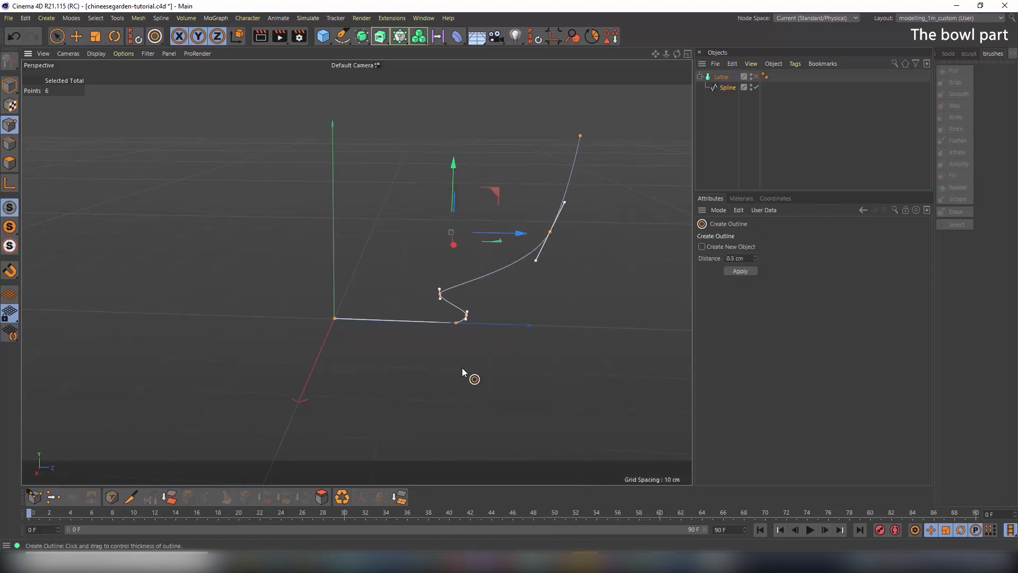
mouse_move(467, 314)
mouse_down()
mouse_move(493, 314)
mouse_move(478, 314)
mouse_up()
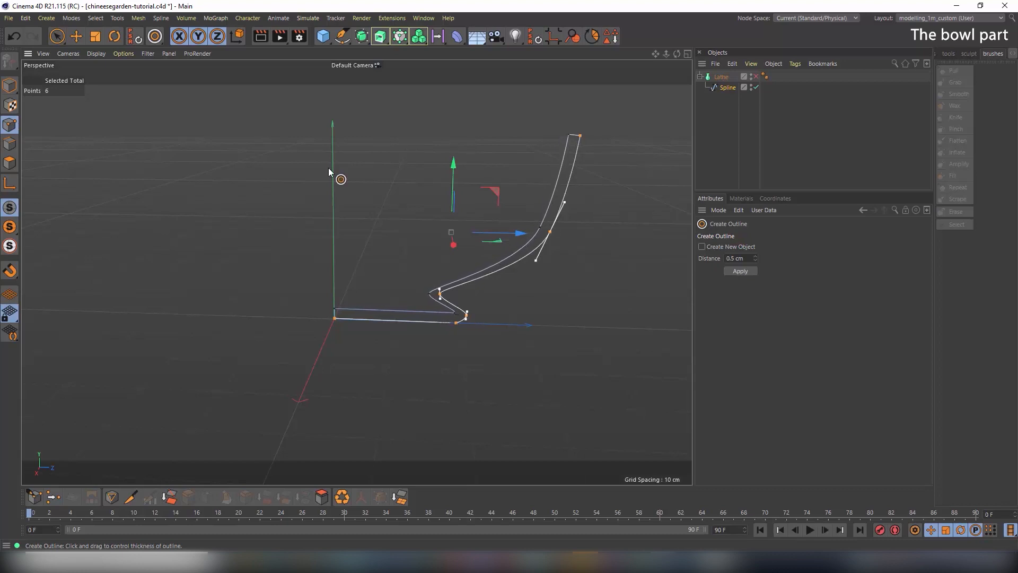
Delete the two points at the profile's lower inner corner
click(57, 36)
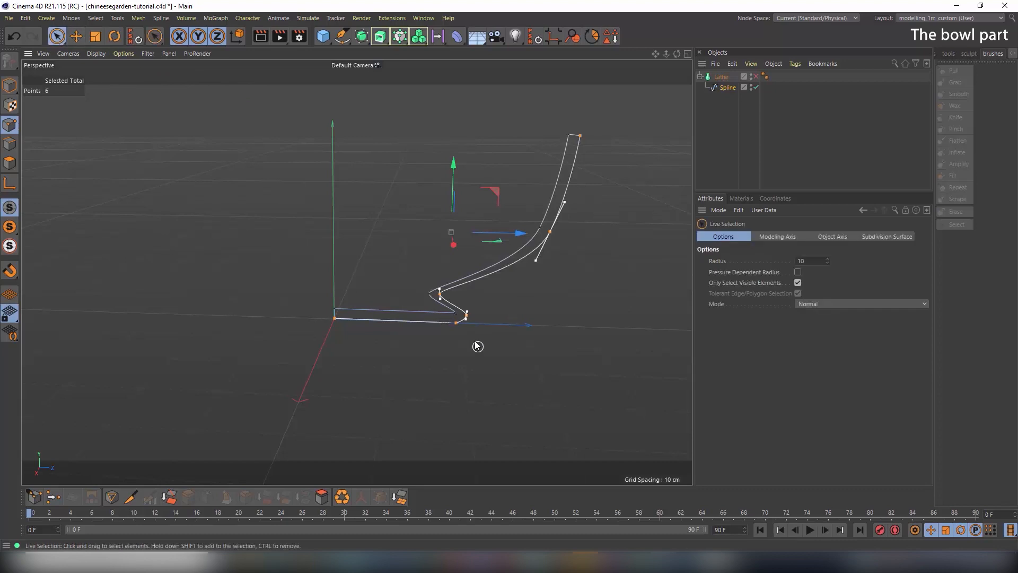
alt+right_drag(455, 334, 548, 343)
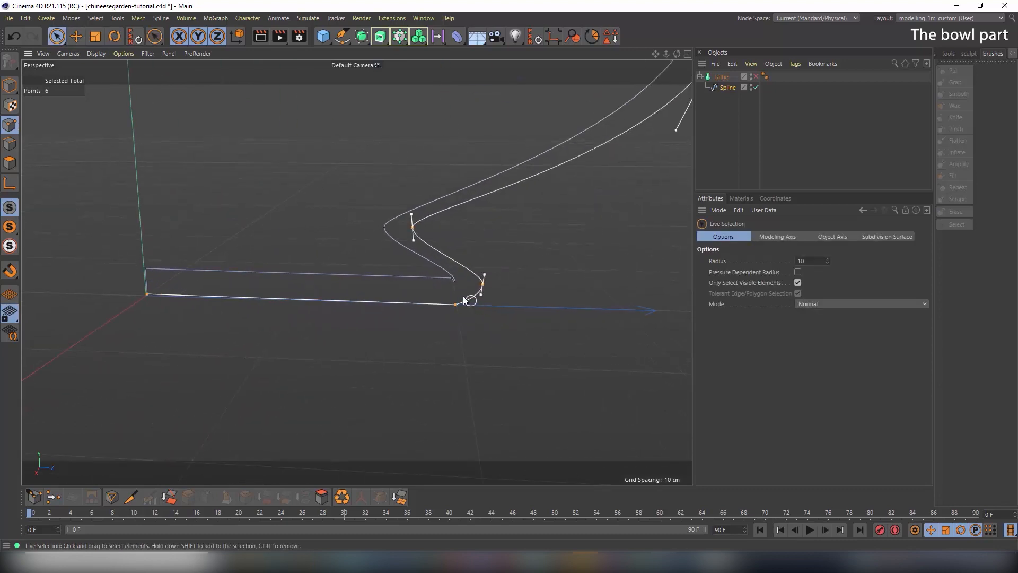
drag(457, 287, 453, 277)
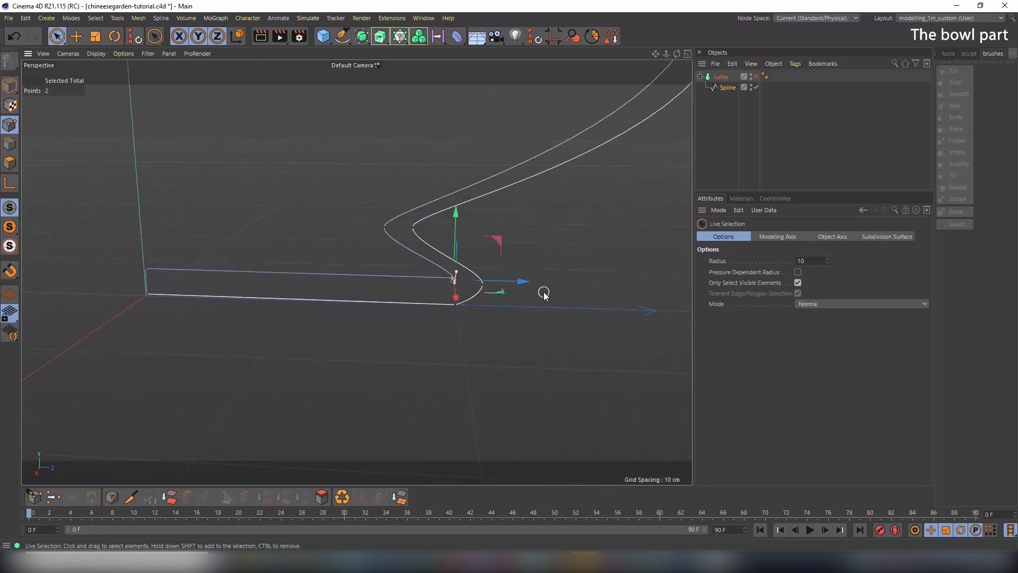
key(Delete)
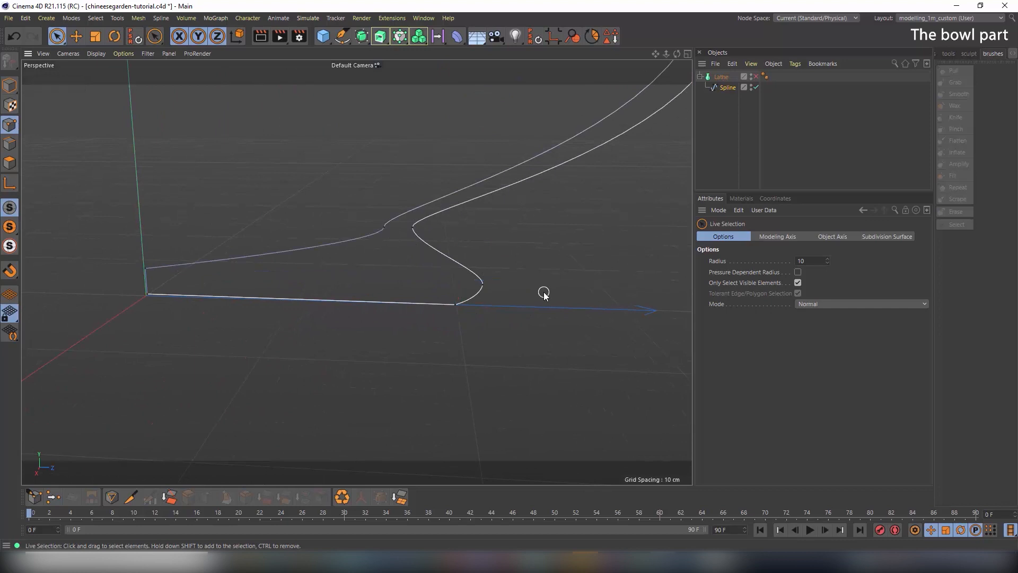
Rotate the inner curve point's tangent to smooth it and raise the point about 1.3 cm
click(386, 227)
click(114, 37)
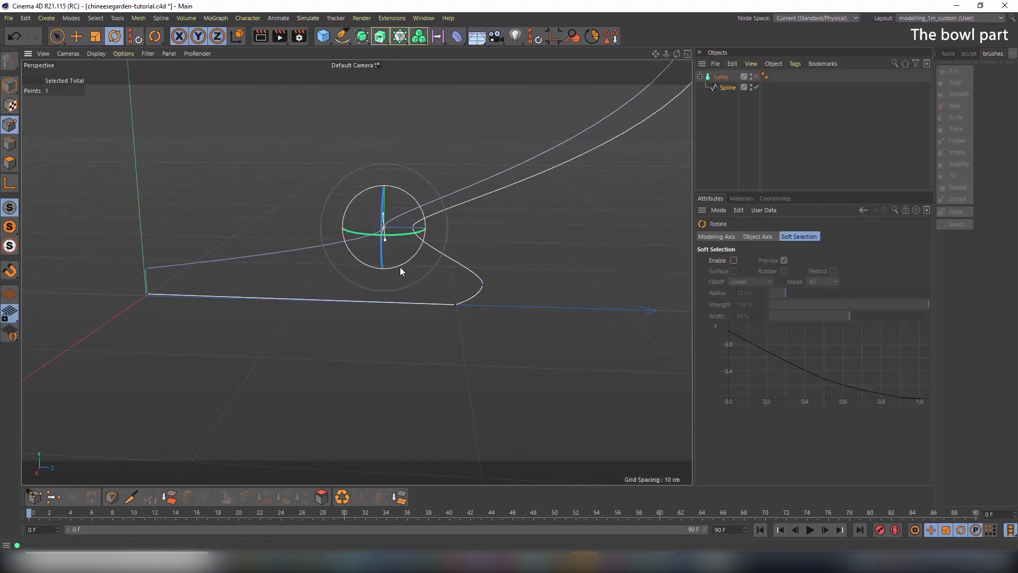
drag(418, 253, 376, 266)
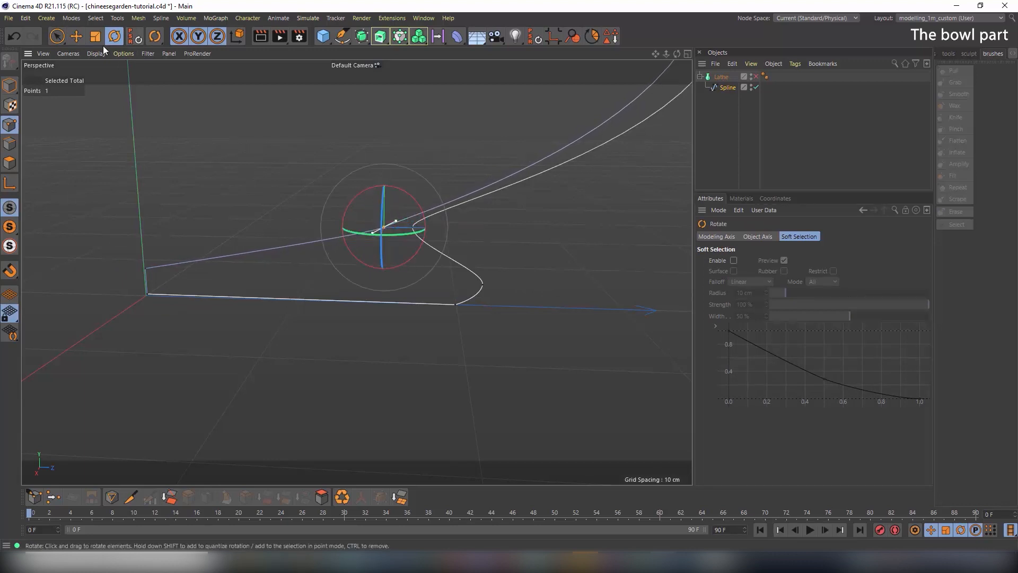
click(76, 36)
drag(387, 166, 390, 147)
alt+drag(461, 196, 386, 318)
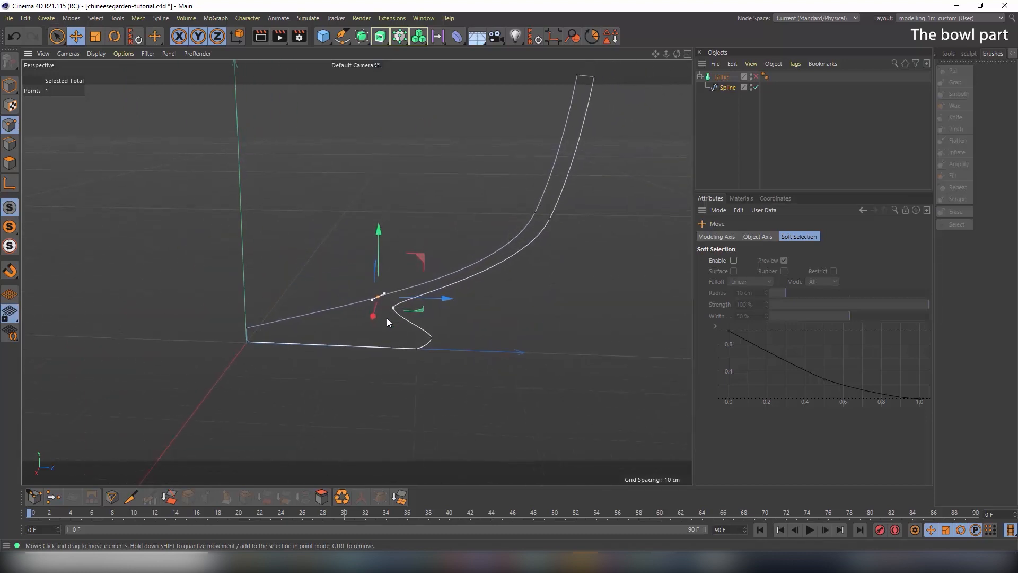
Nudge the upper inner wall point outward and the rim corner point slightly in Right view
click(535, 213)
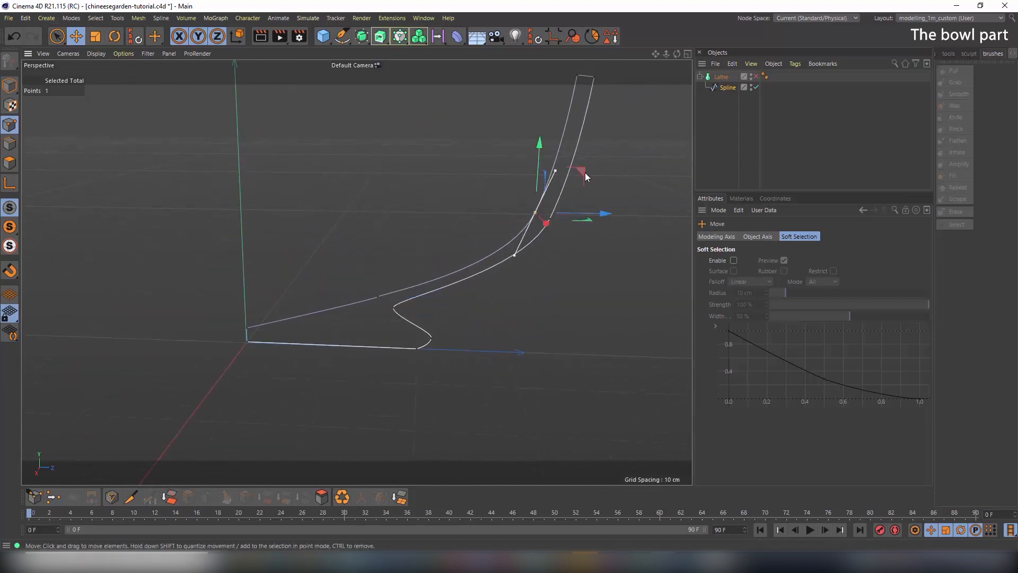
drag(585, 173, 586, 173)
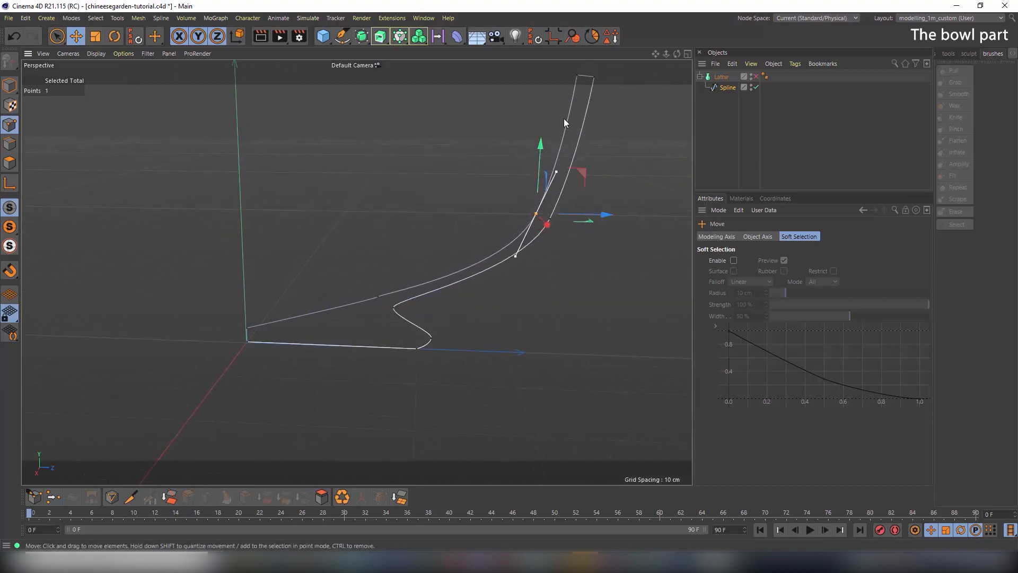
middle_drag(564, 120, 528, 186)
click(542, 143)
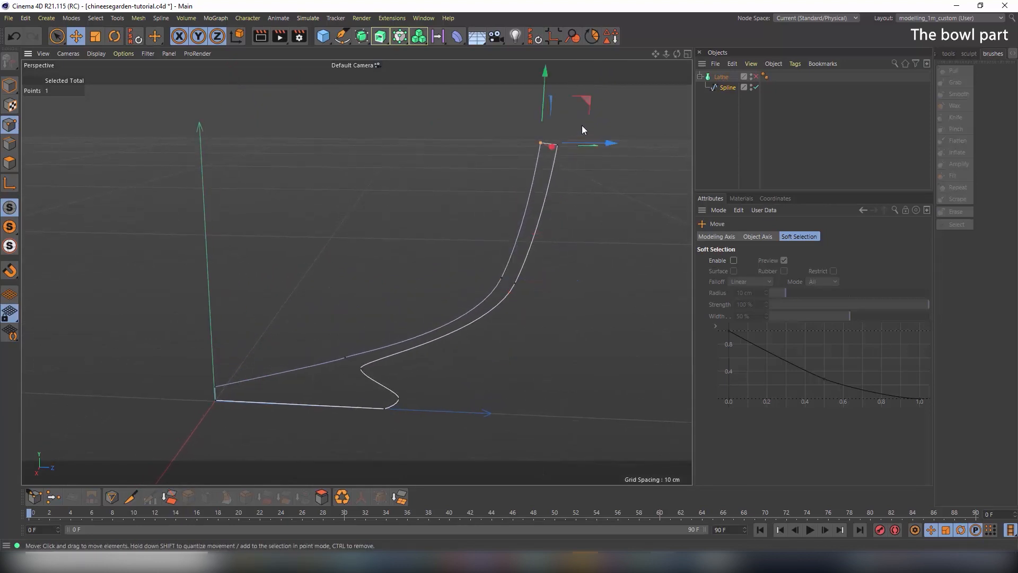
key(F5)
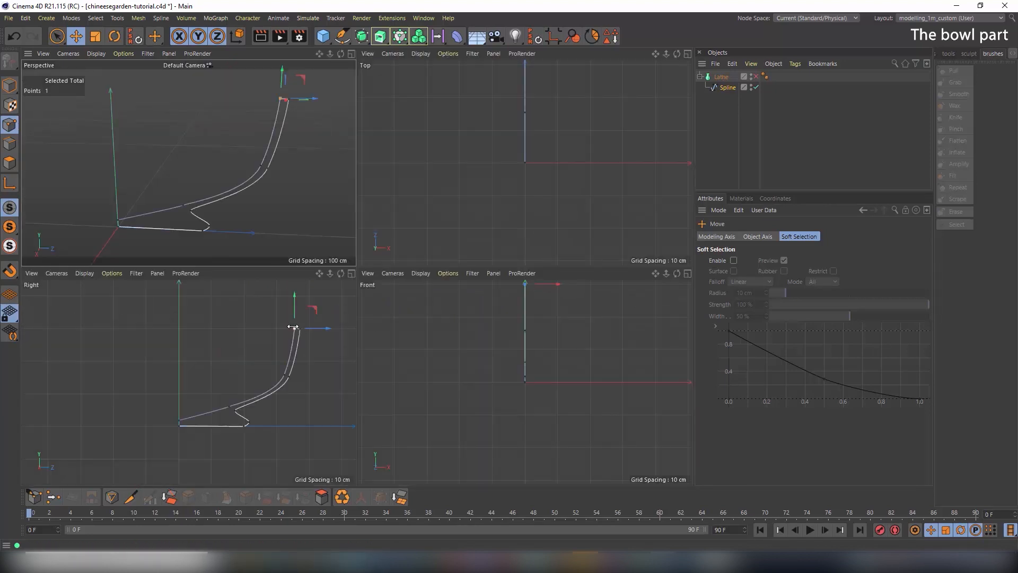
key(F3)
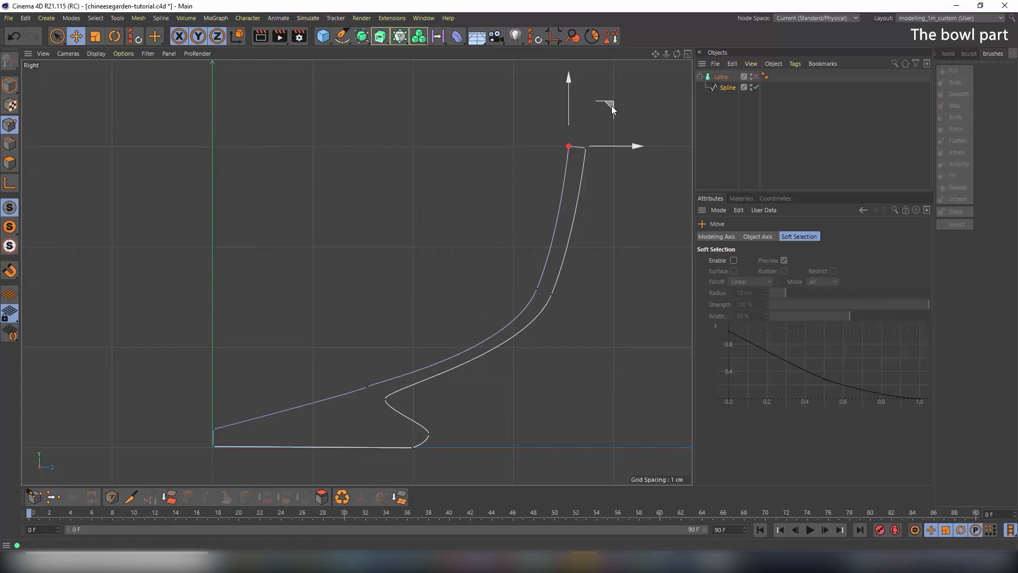
drag(612, 106, 615, 110)
Adjust the lower inner-curve point's tangent angle and lengthen its tangents slightly
click(366, 386)
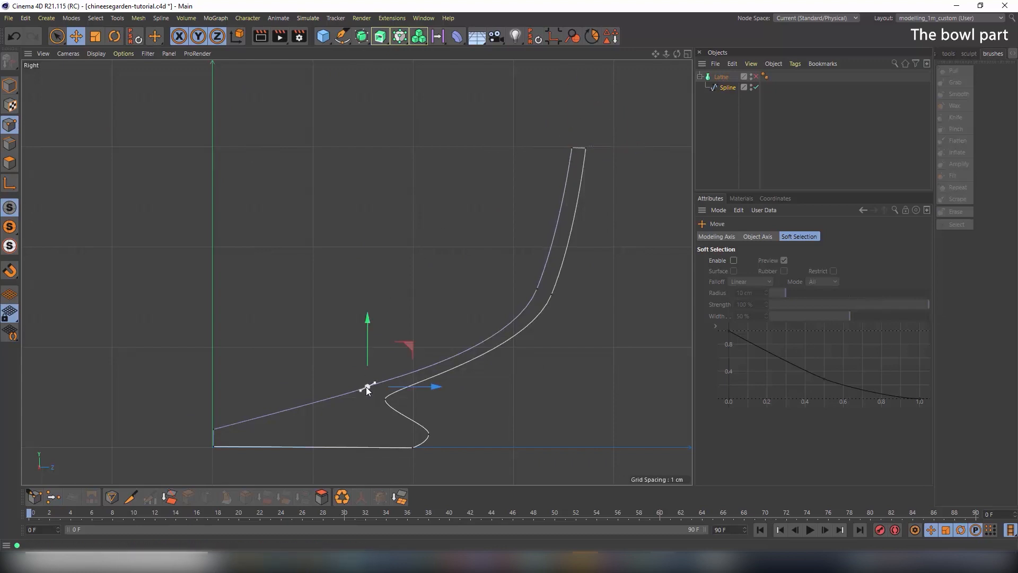
click(114, 36)
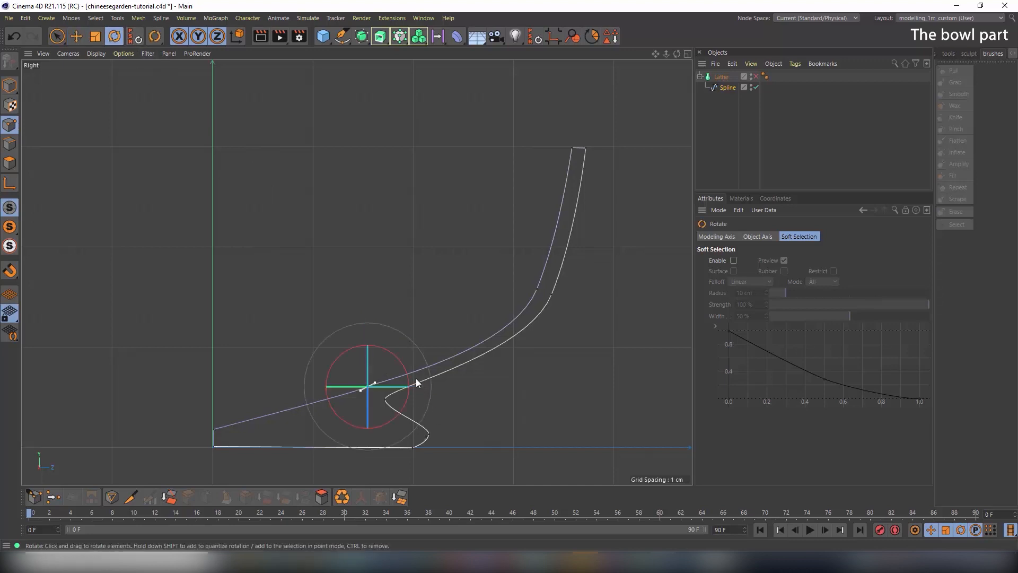
drag(410, 368, 369, 387)
click(96, 36)
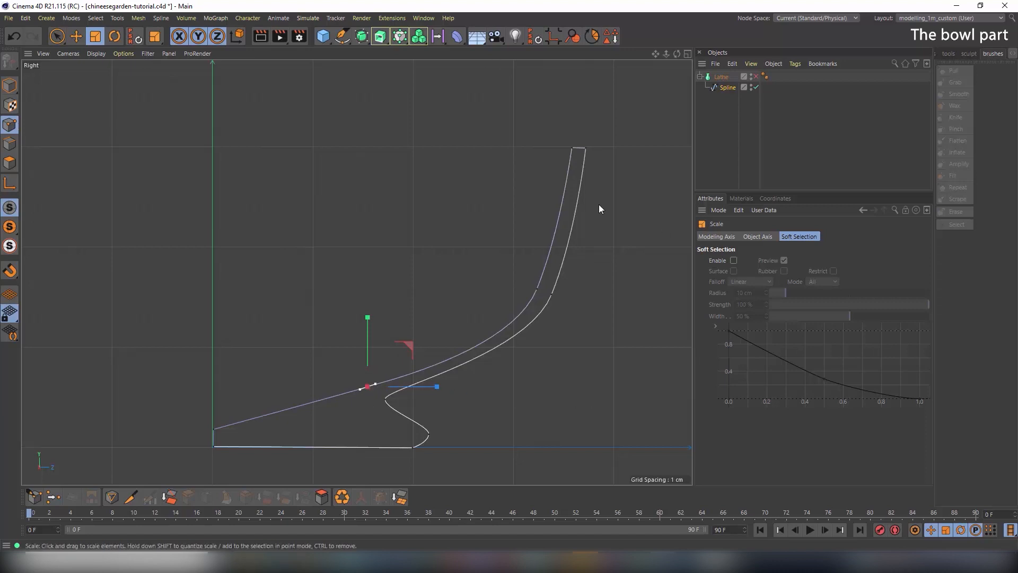
click(55, 36)
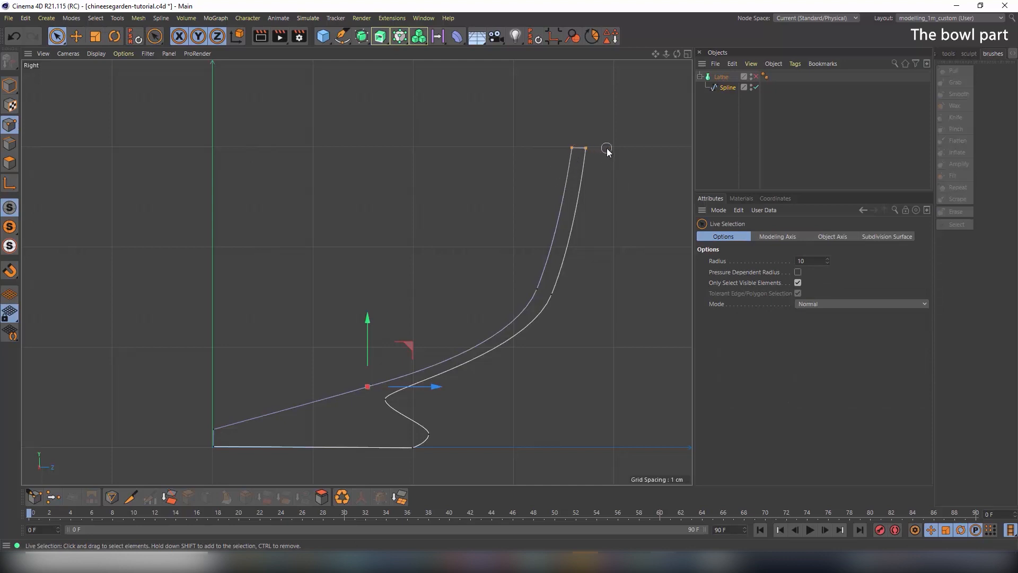
Chamfer the two rim corners to a radius of about 0.44 cm
click(580, 150)
right_click(570, 149)
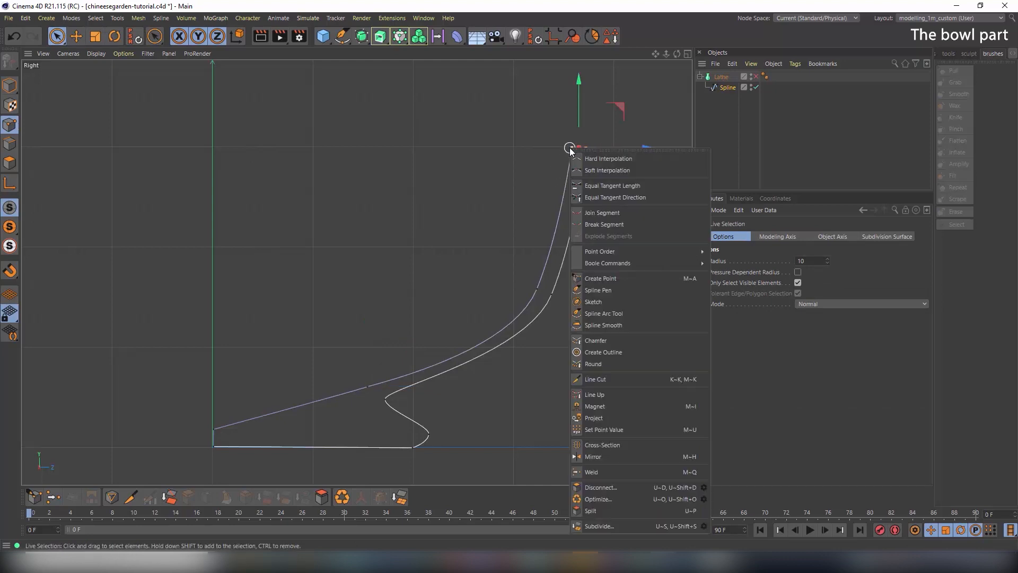
click(656, 342)
alt+right_drag(577, 143, 680, 163)
alt+middle_drag(546, 136, 421, 164)
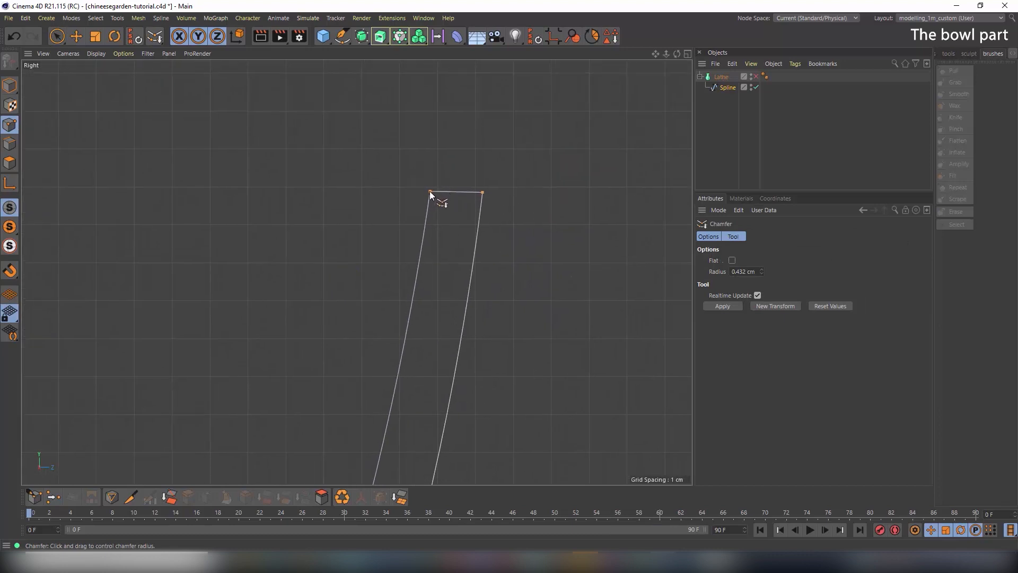
drag(430, 190, 455, 194)
drag(466, 212, 459, 212)
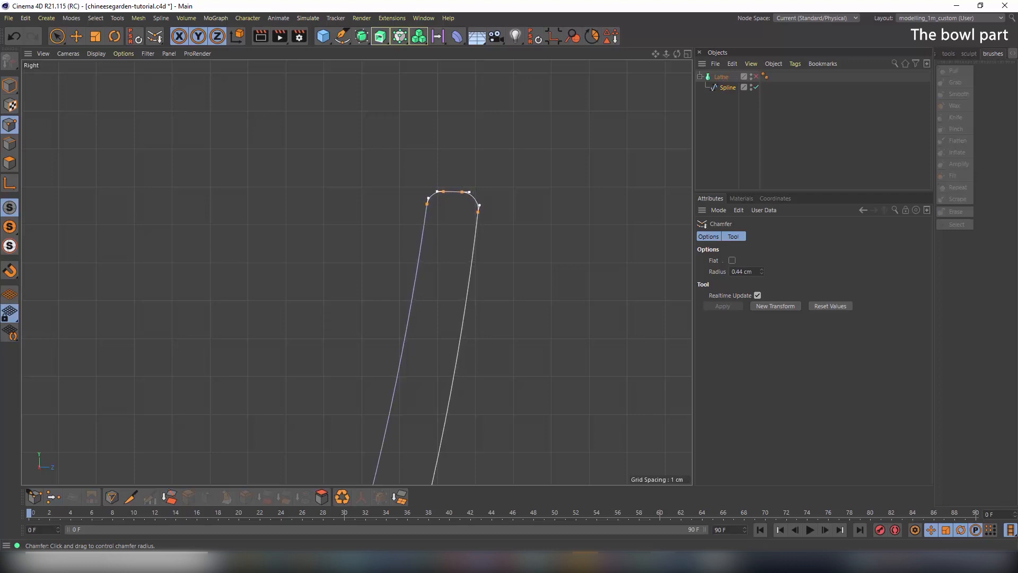
Switch to Model mode, re-enable the Lathe, and view the bowl full-size in Perspective
click(10, 85)
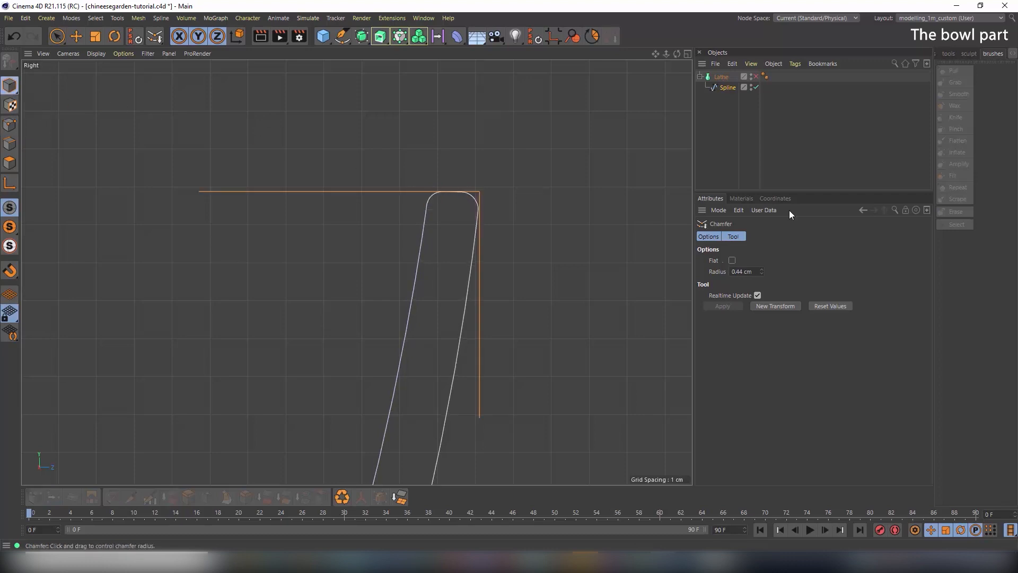
click(756, 76)
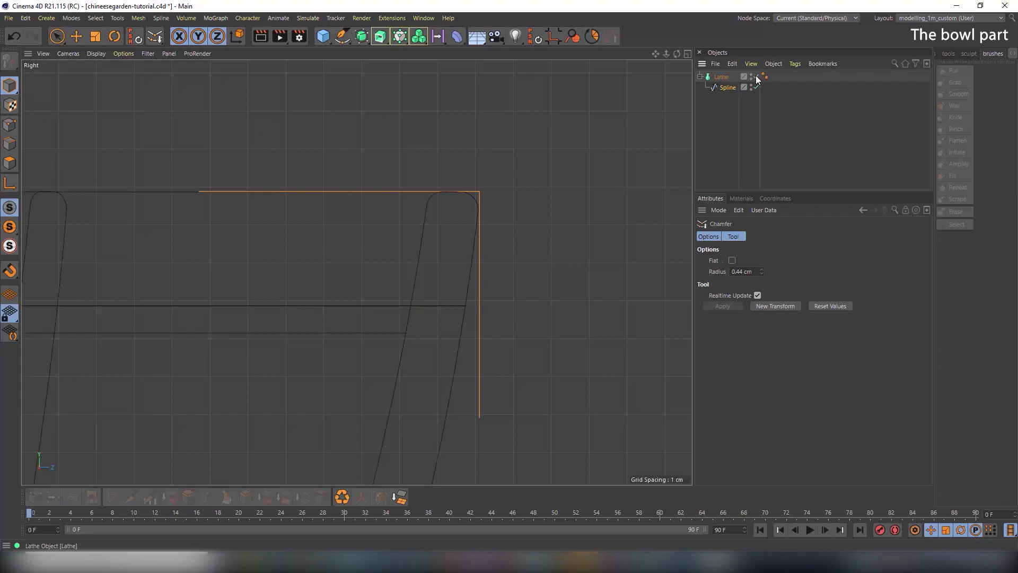
middle_click(517, 210)
middle_click(339, 180)
alt+drag(371, 184, 422, 209)
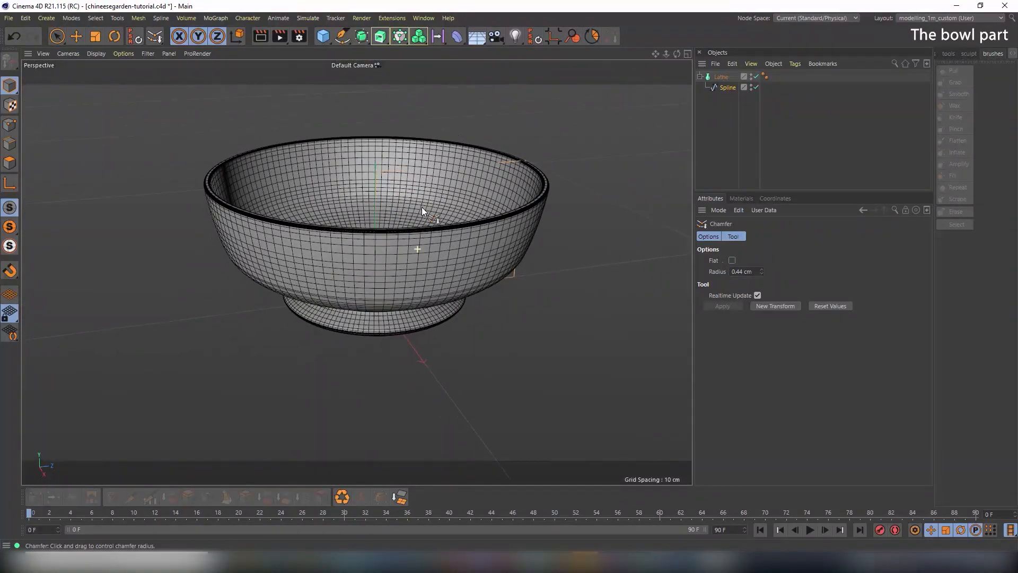
Display the bowl smoothly shaded without wireframe and view it from below
click(104, 54)
click(108, 67)
mouse_move(350, 250)
alt+mouse_down()
mouse_move(367, 240)
mouse_move(402, 161)
mouse_move(311, 190)
mouse_move(316, 224)
mouse_move(428, 260)
mouse_move(418, 281)
mouse_move(348, 173)
mouse_move(387, 252)
mouse_move(396, 196)
mouse_move(410, 179)
mouse_move(421, 234)
mouse_move(421, 205)
mouse_move(391, 202)
mouse_move(393, 183)
mouse_move(397, 226)
mouse_move(407, 231)
alt+mouse_up()
Hide the Lathe and raise the profile's rim point up and outward in Right view
click(755, 77)
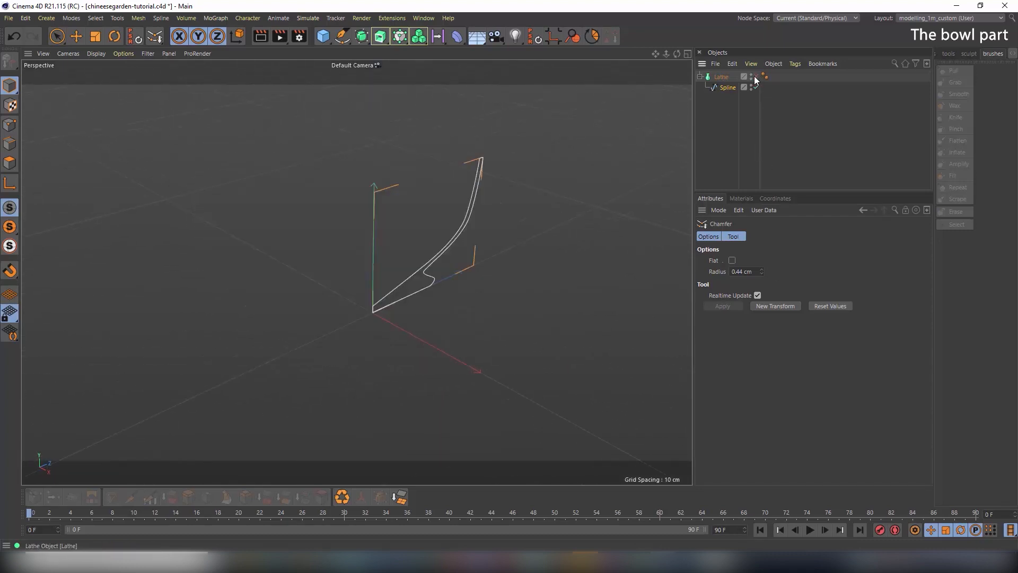
click(728, 87)
middle_click(470, 231)
middle_click(255, 331)
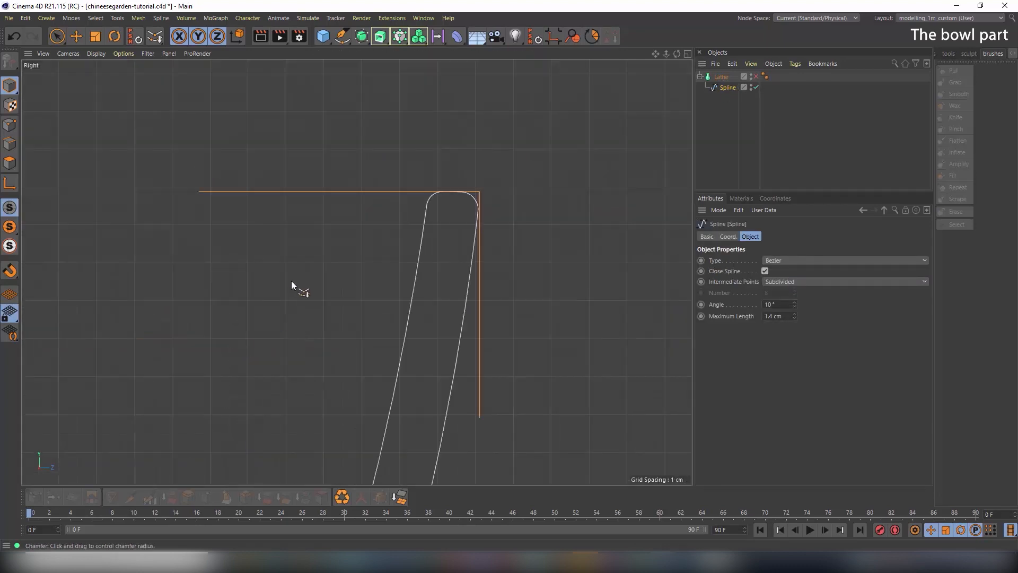
click(10, 125)
alt+right_drag(544, 219, 395, 233)
alt+middle_drag(523, 233, 475, 243)
click(76, 37)
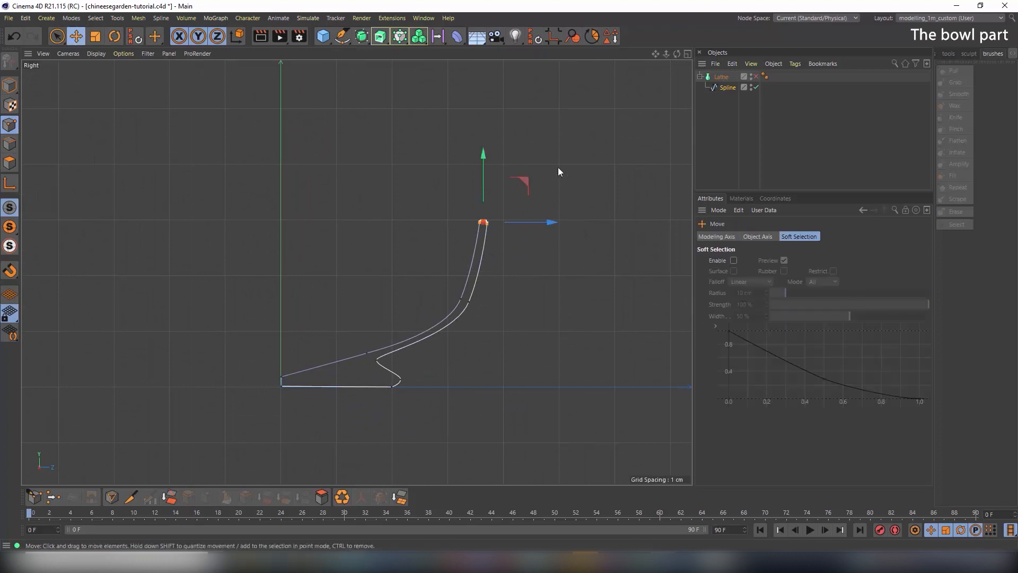
drag(531, 178, 537, 106)
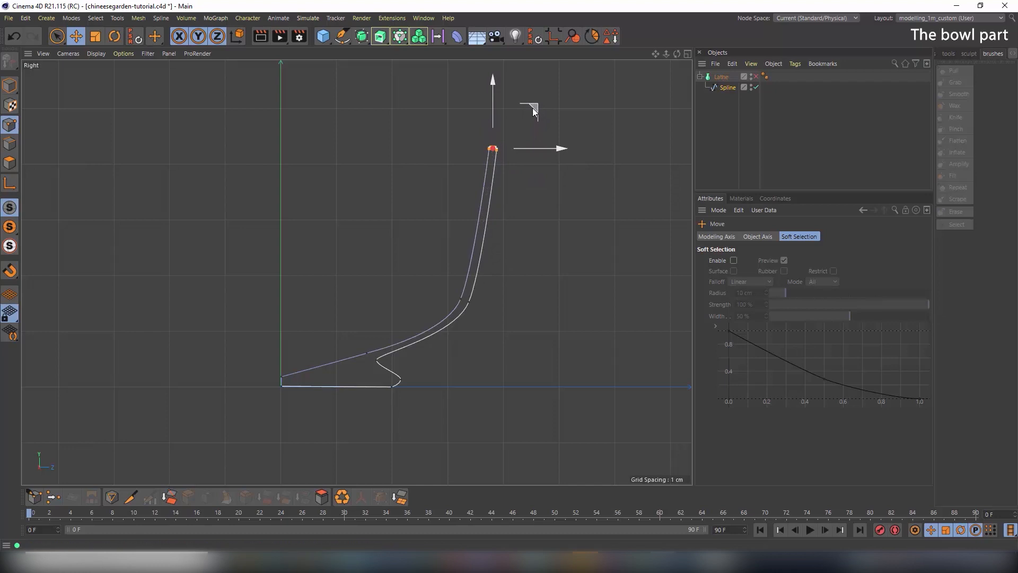
Re-enable the Lathe, view the reshaped bowl side-on, and bring up bowl-color.psd in Photoshop
click(755, 76)
middle_click(552, 246)
middle_click(180, 126)
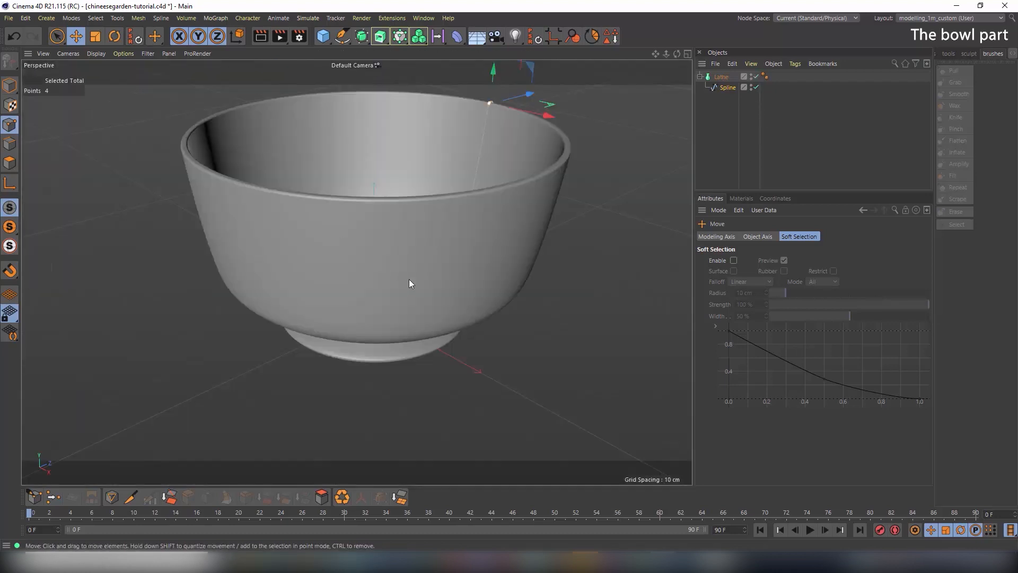
mouse_move(409, 279)
alt+mouse_down()
mouse_move(422, 225)
mouse_move(409, 281)
alt+mouse_up()
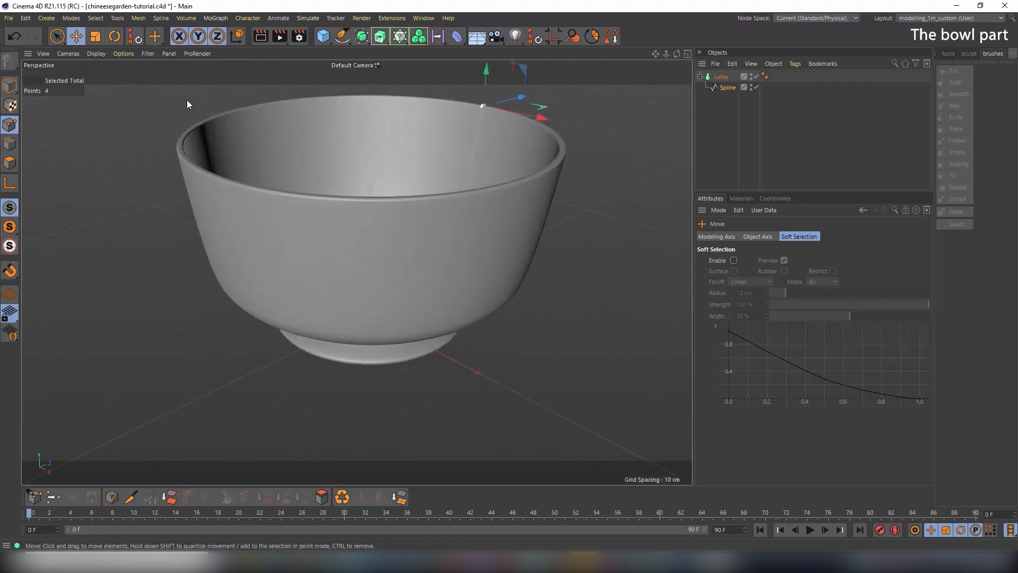
click(9, 85)
alt+drag(469, 238, 402, 273)
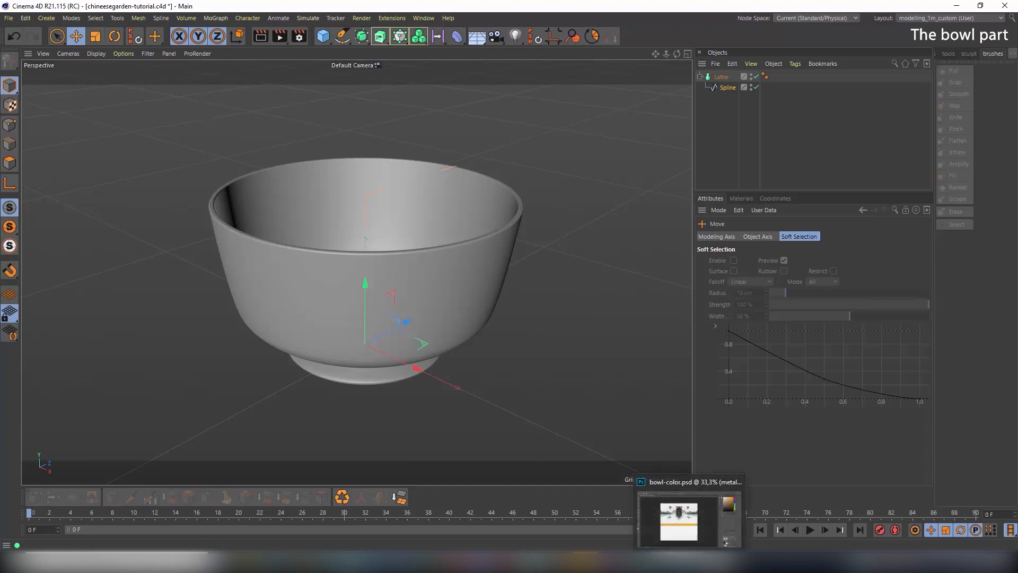
click(679, 521)
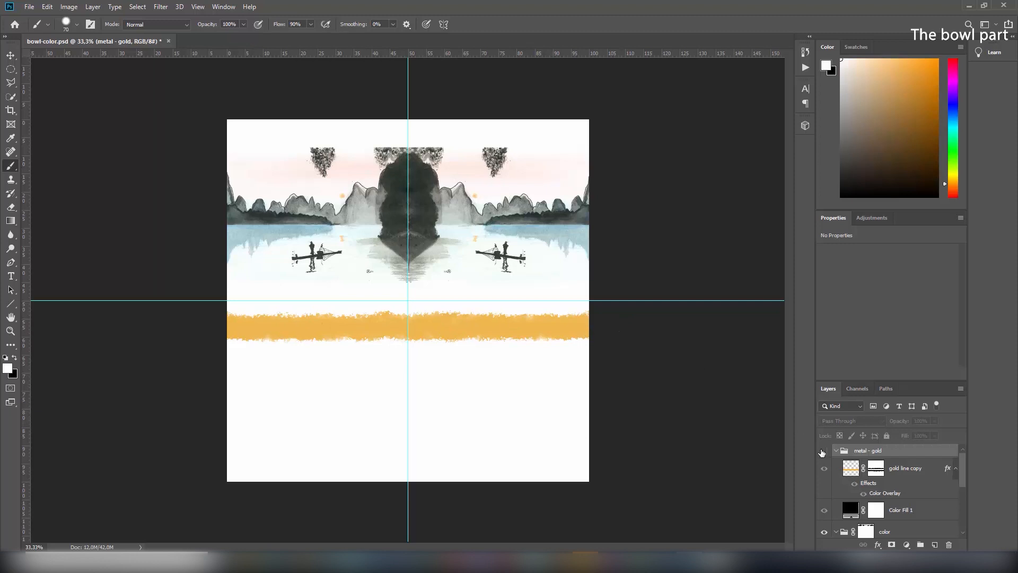
Make the 'metal - gold' layer group visible
click(825, 452)
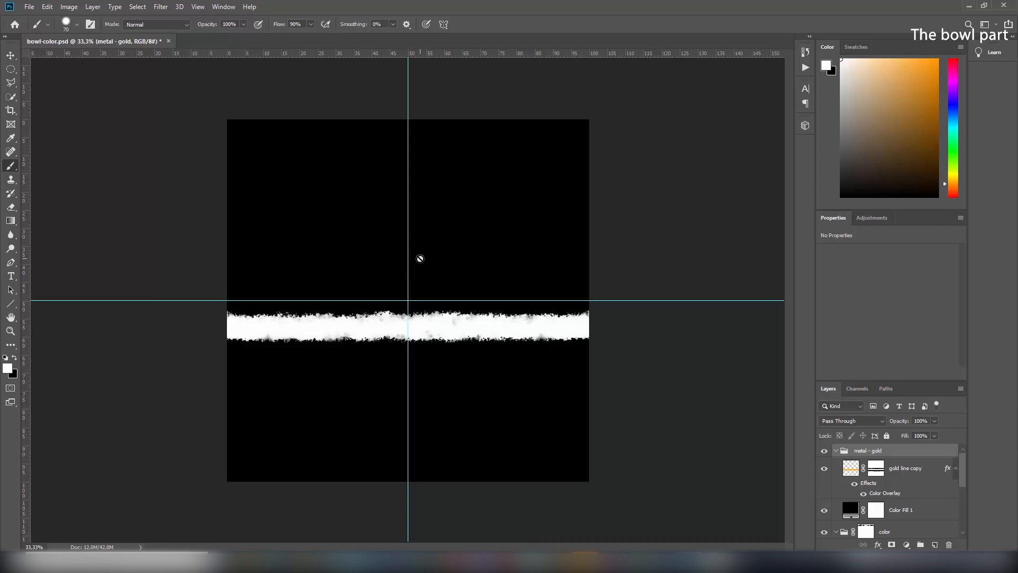
Confirm the texture is 2048 × 2048 px in Image Size, cancel, and return to Cinema 4D
click(77, 8)
click(83, 87)
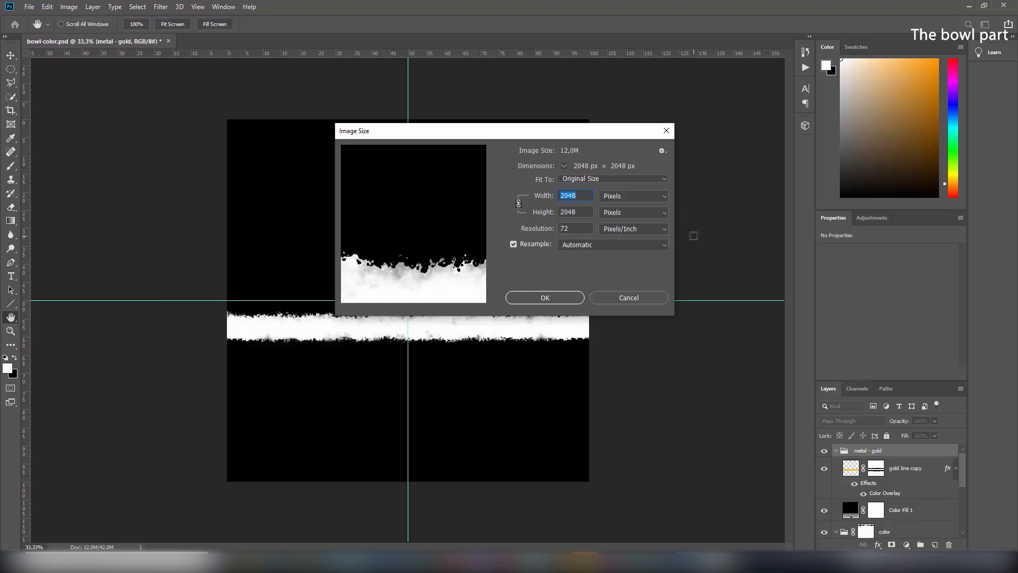
click(640, 300)
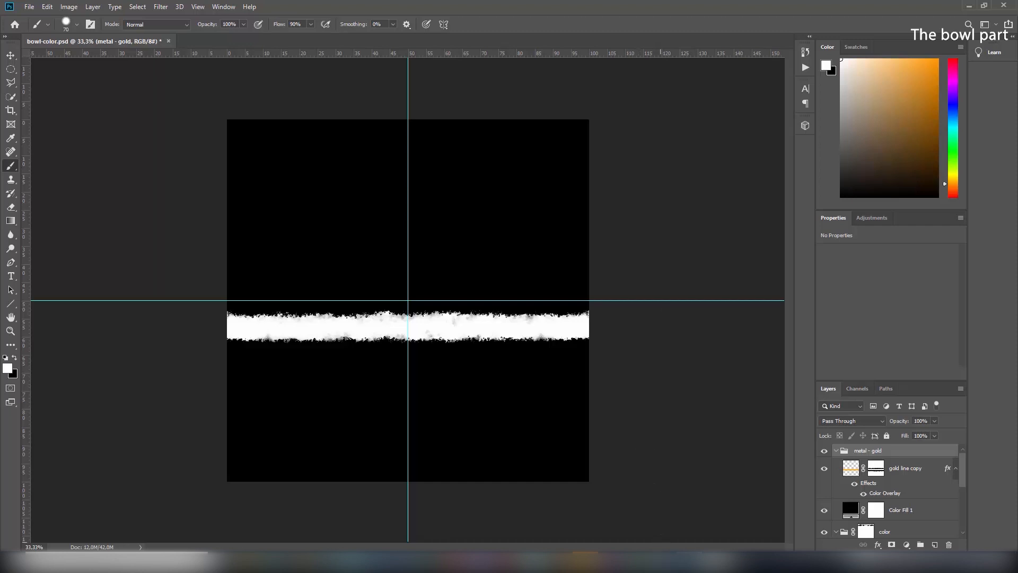
click(679, 518)
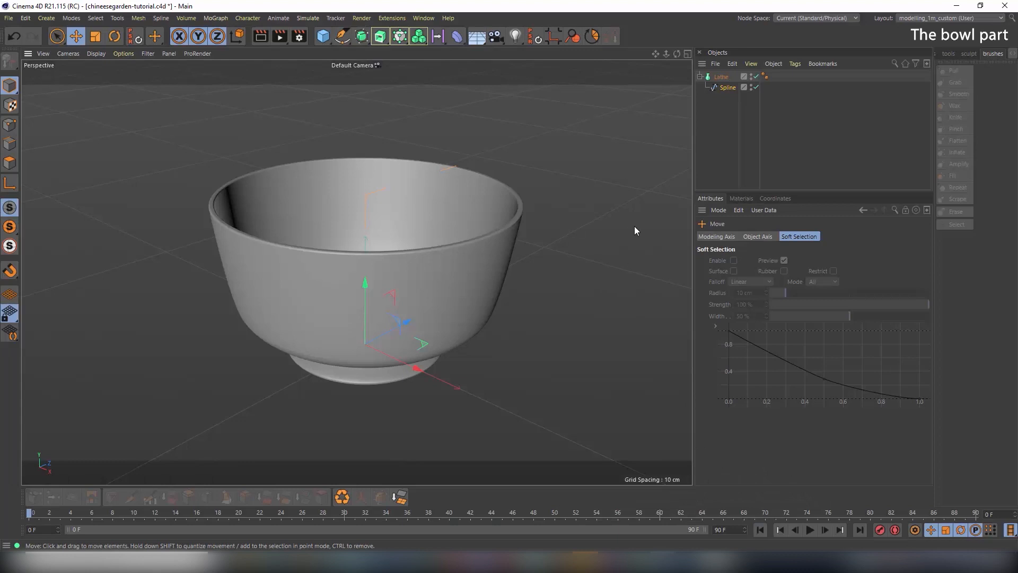
Open the Material Manager, create a new default material, and open it in the Material Editor
click(430, 21)
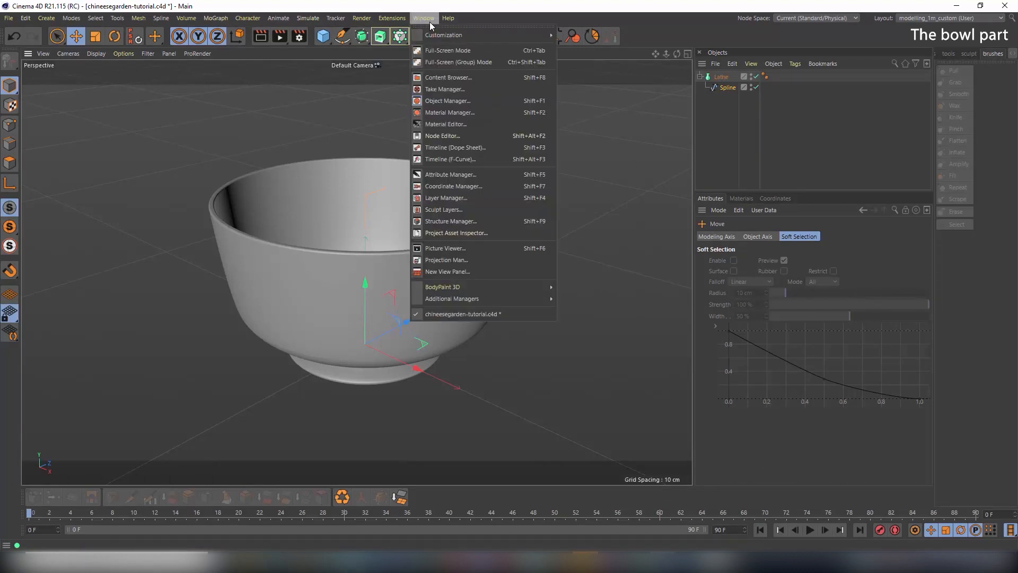
click(449, 112)
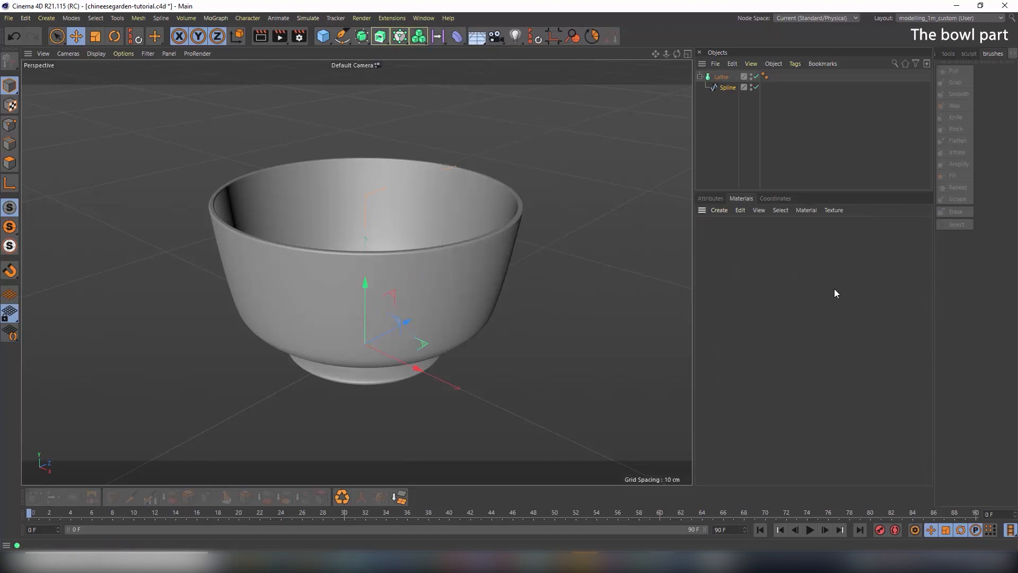
click(719, 211)
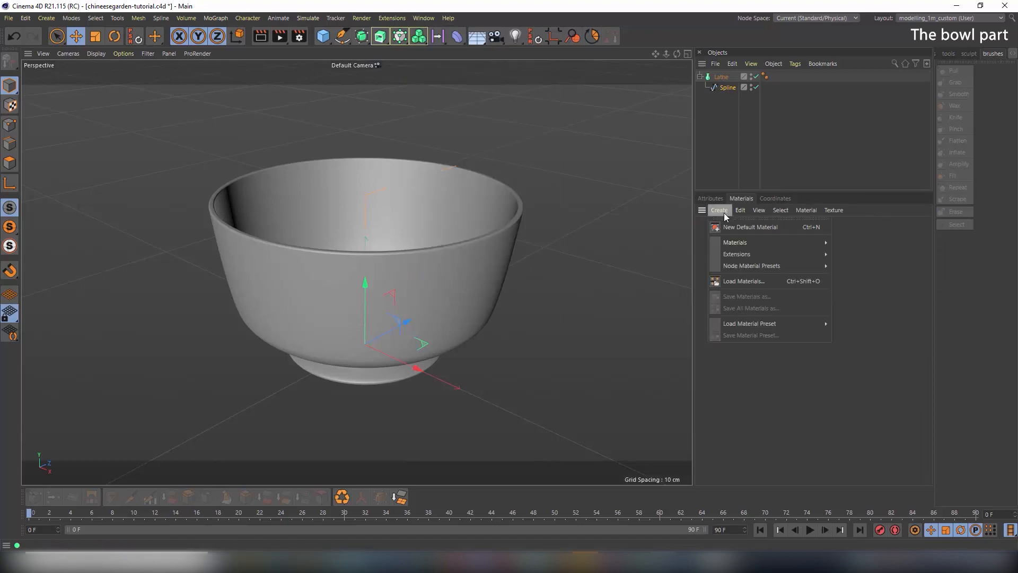
click(727, 227)
double_click(708, 230)
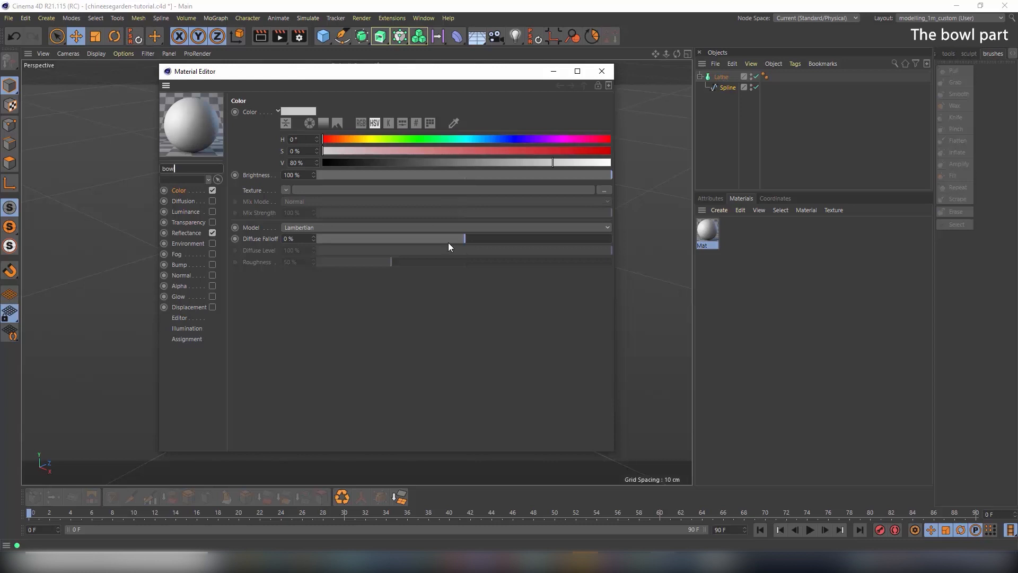
Load bowl-color.jpg as the material's Color texture and drag the material onto the bowl
click(284, 190)
click(291, 211)
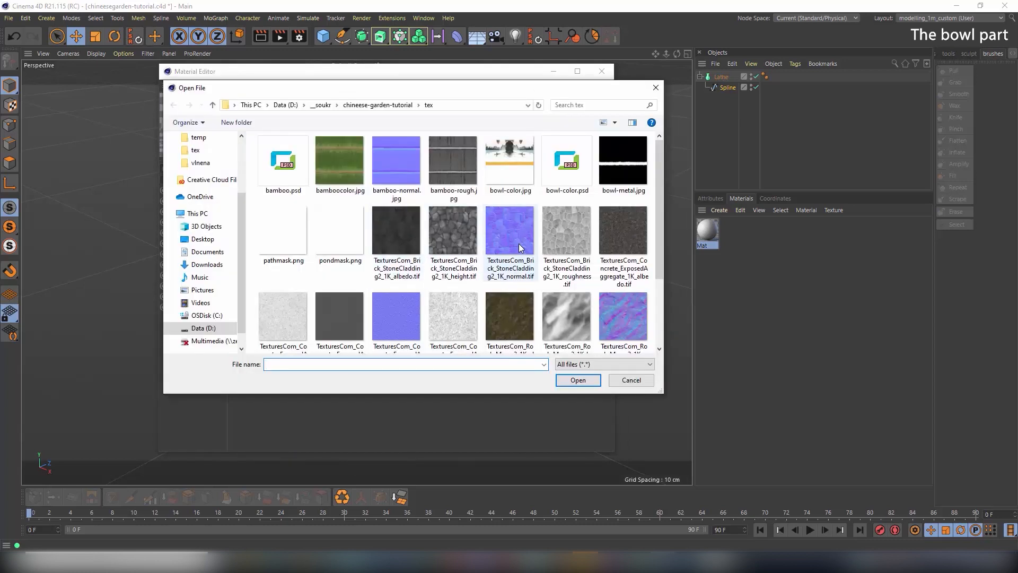
click(505, 150)
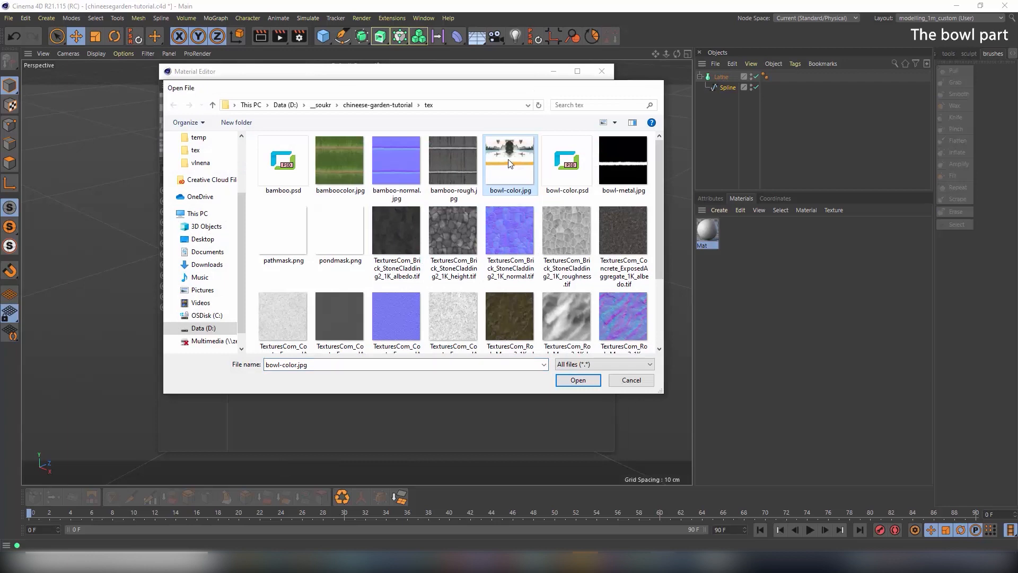
double_click(508, 155)
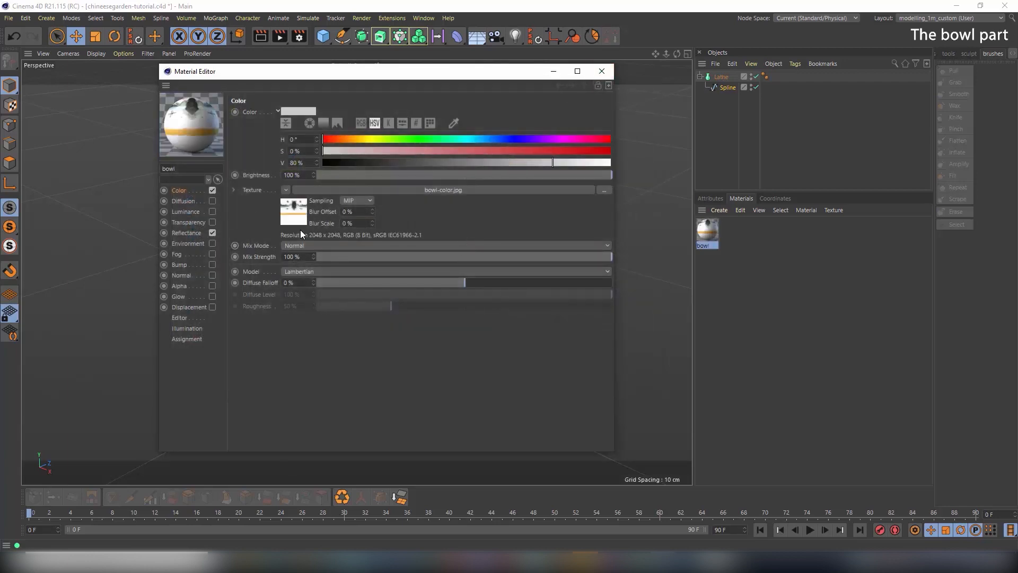
click(601, 72)
drag(707, 231, 393, 272)
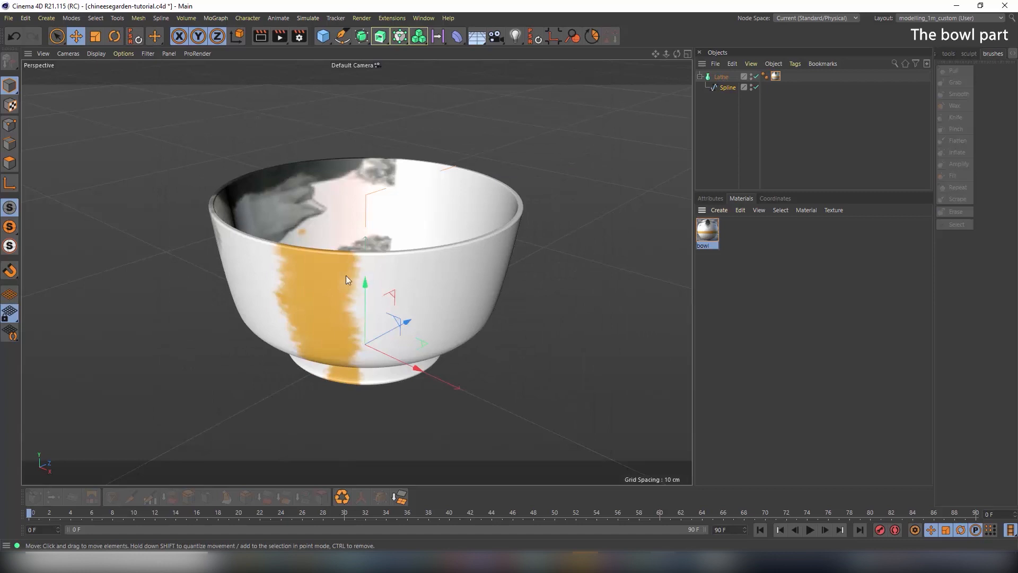
Orbit around the textured bowl, then collapse the Lathe to hide its Spline child
alt+drag(329, 283, 474, 260)
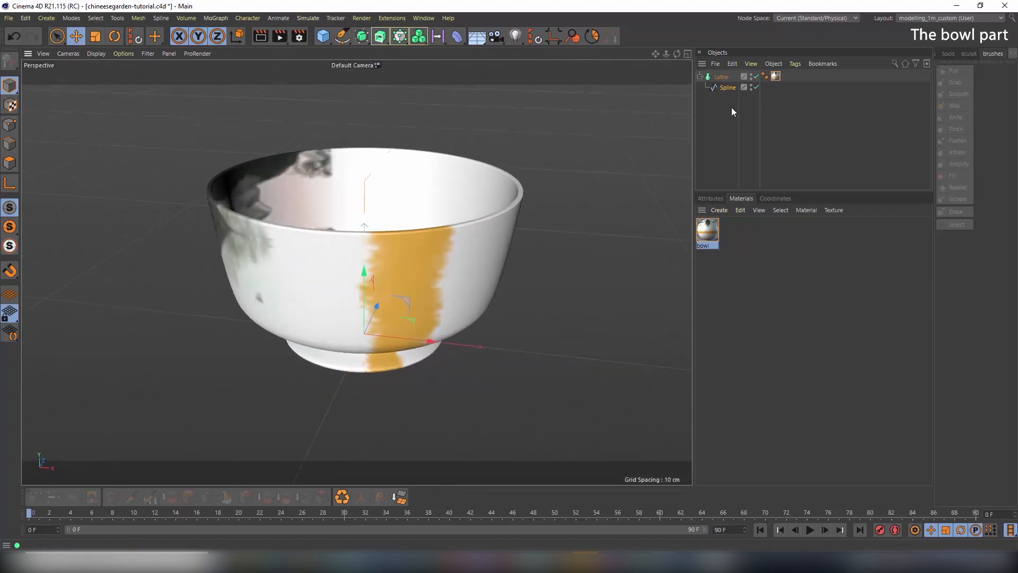
click(721, 77)
click(700, 76)
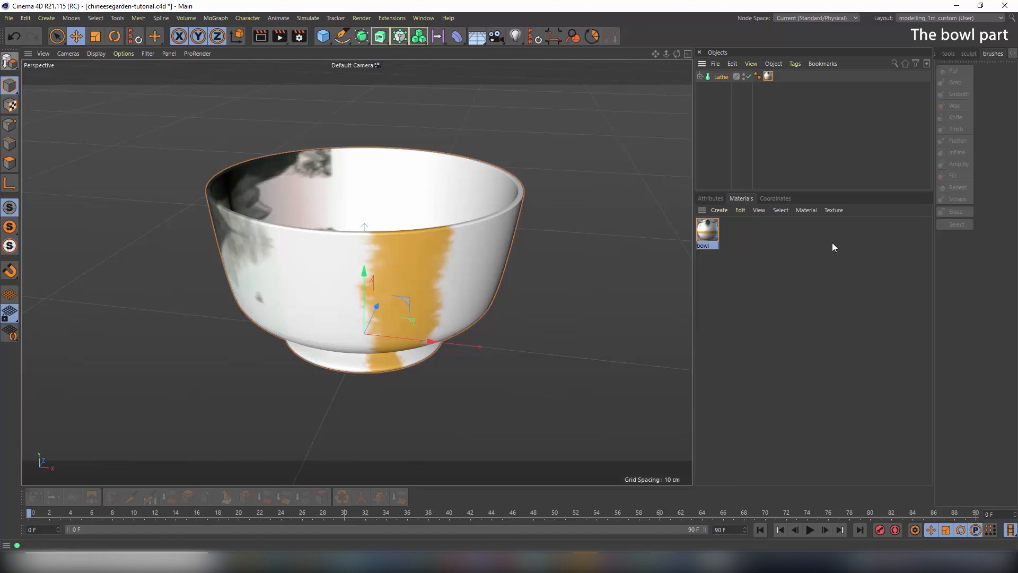
Rename the Lathe object to 'bowl'
click(711, 198)
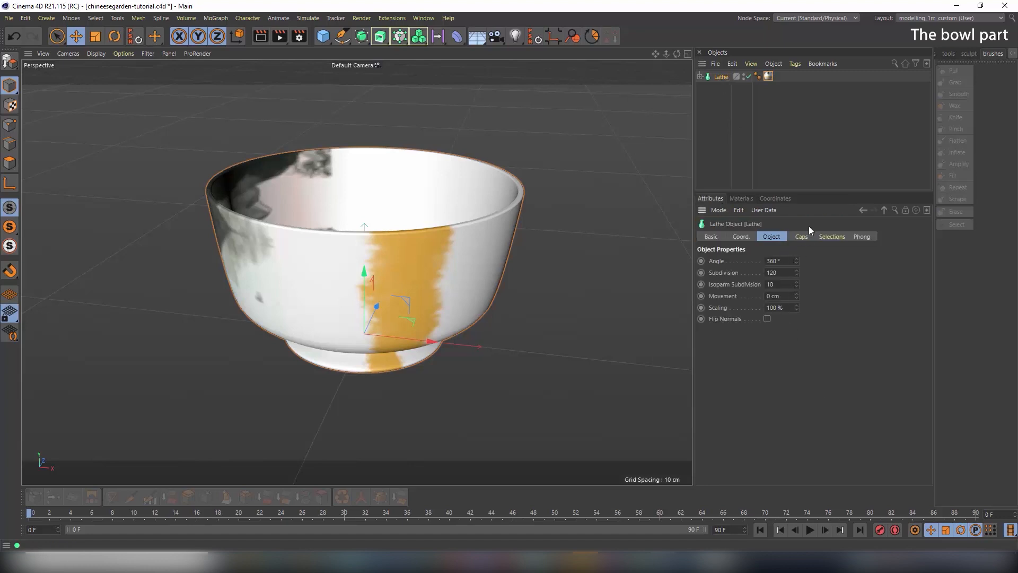
double_click(721, 78)
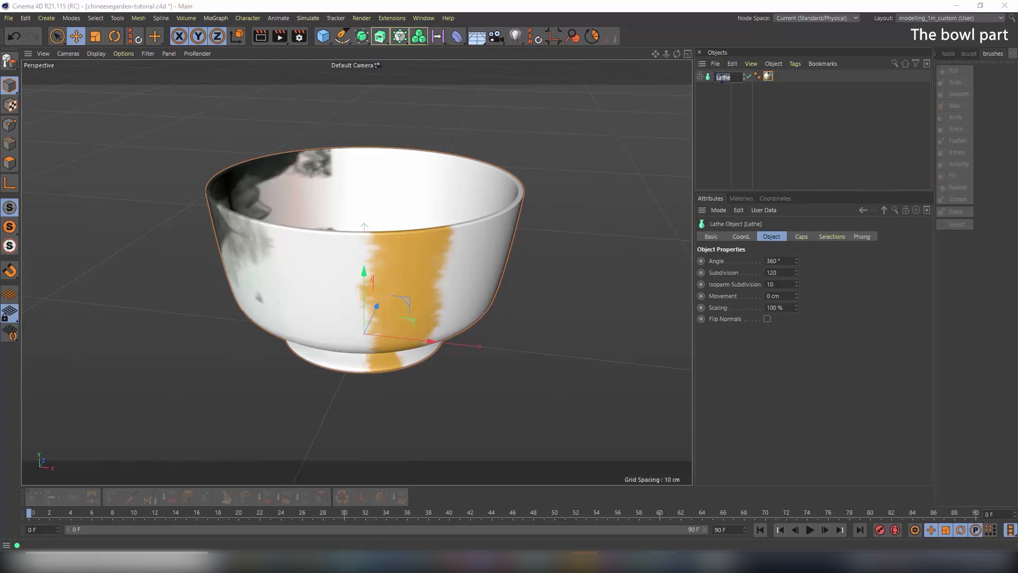
text(bowk)
key(BackSpace)
text(l)
key(Return)
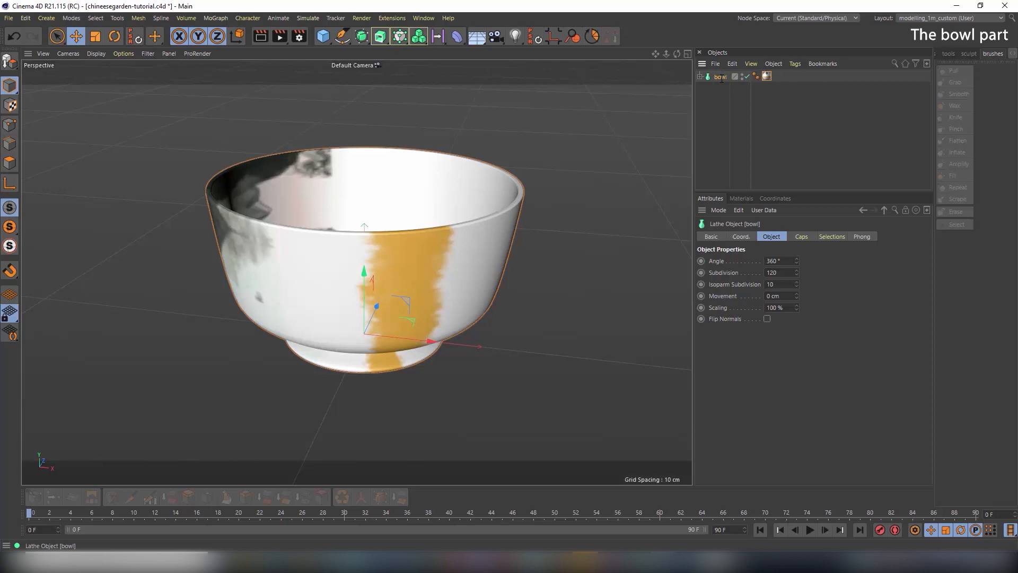
Duplicate the bowl as bowl.1 and hide the copy in both editor and renders
ctrl+drag(721, 79, 726, 102)
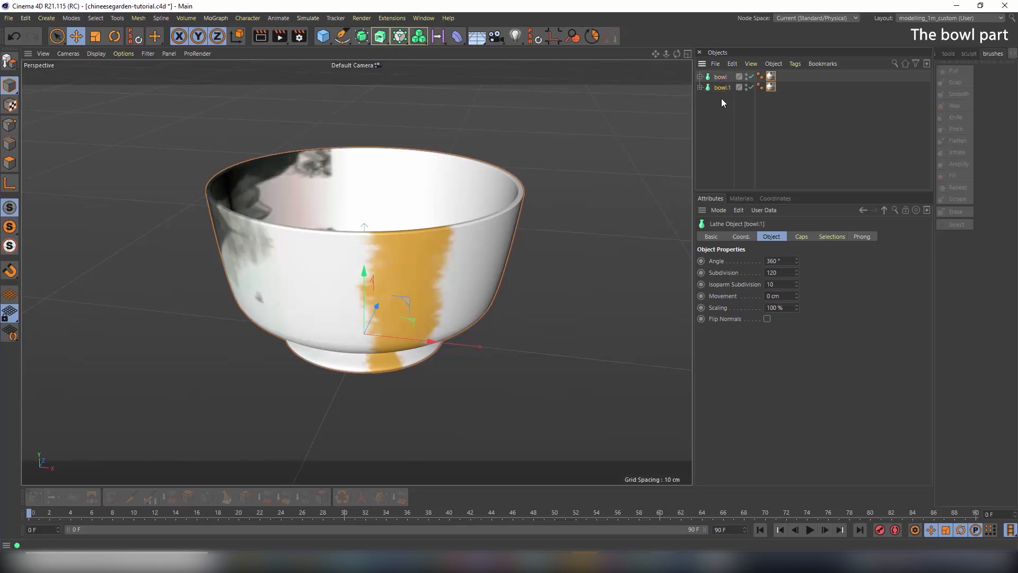
alt+click(747, 88)
alt+click(747, 88)
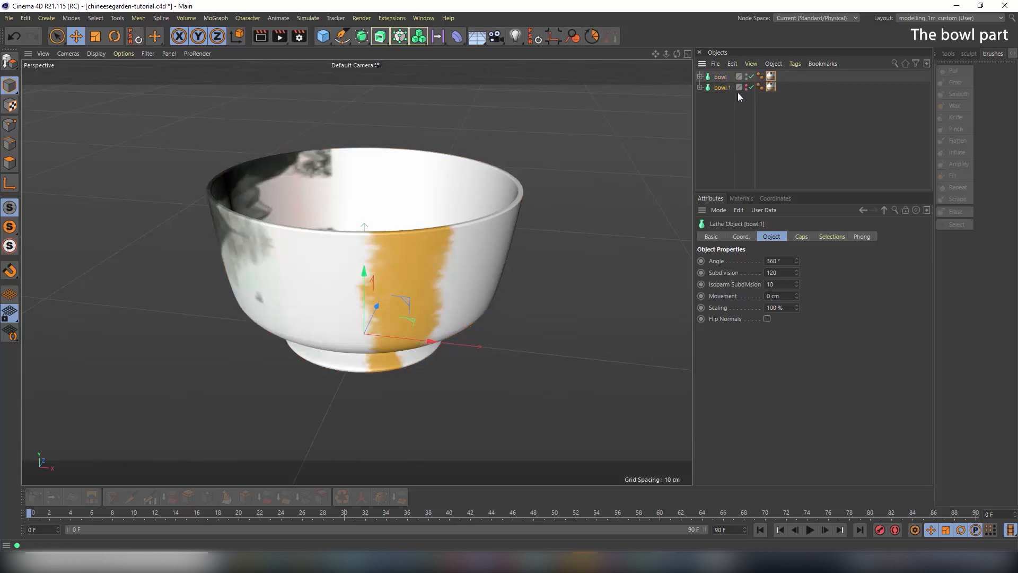
Convert the bowl to editable polygons, move it out of its null, and delete the empty null
click(720, 77)
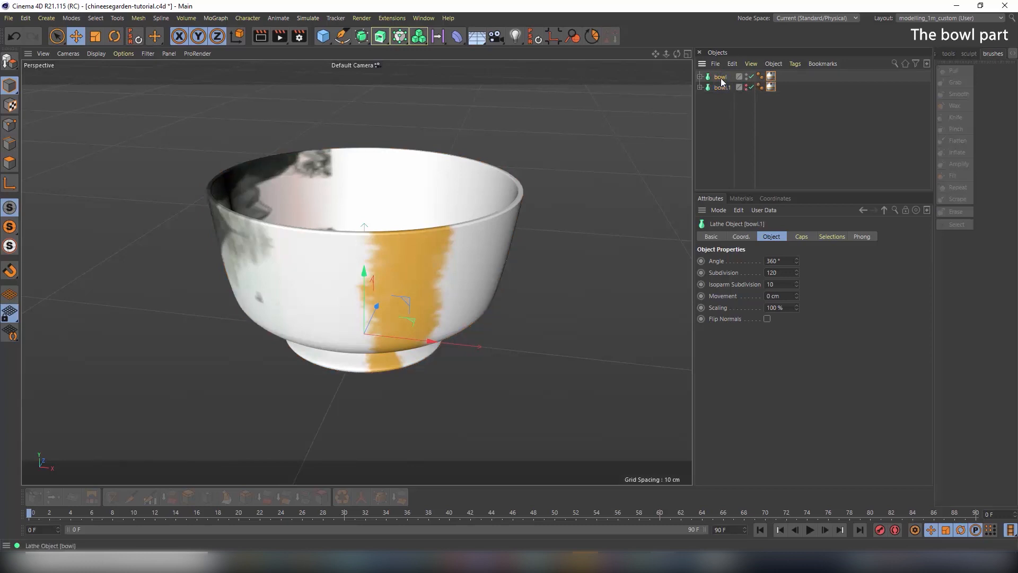
click(8, 61)
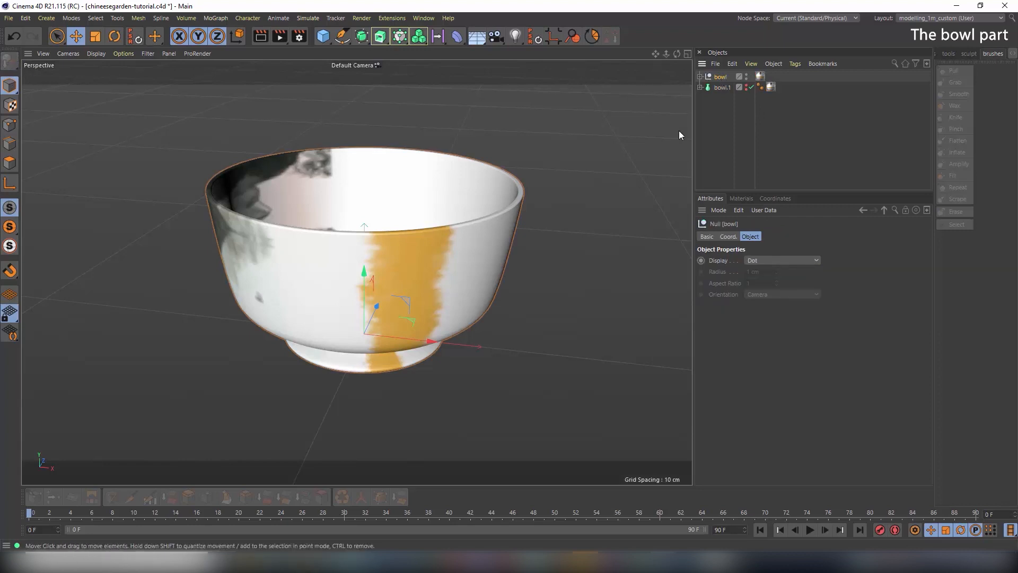
click(700, 77)
click(723, 87)
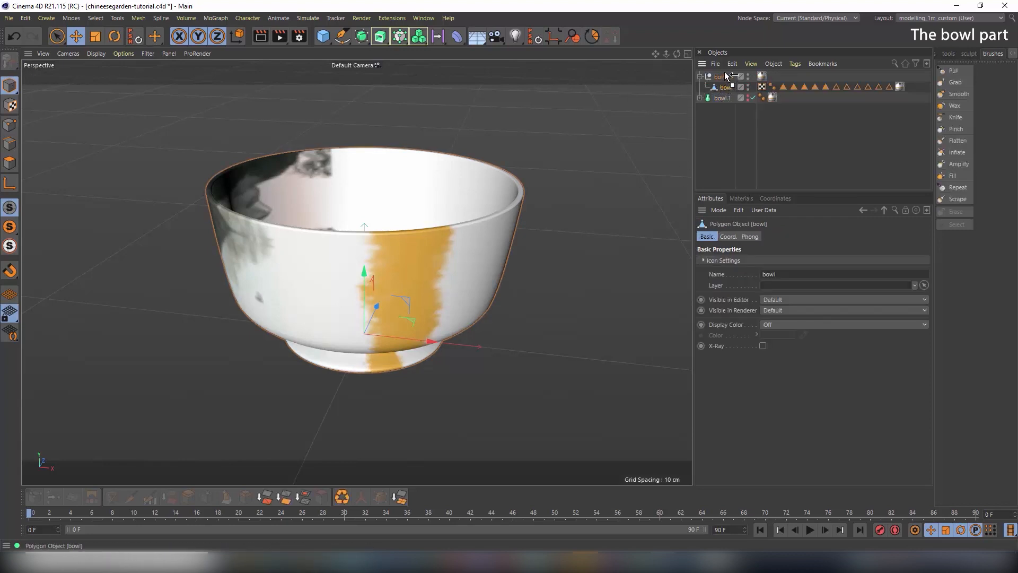
drag(727, 77, 728, 74)
click(728, 87)
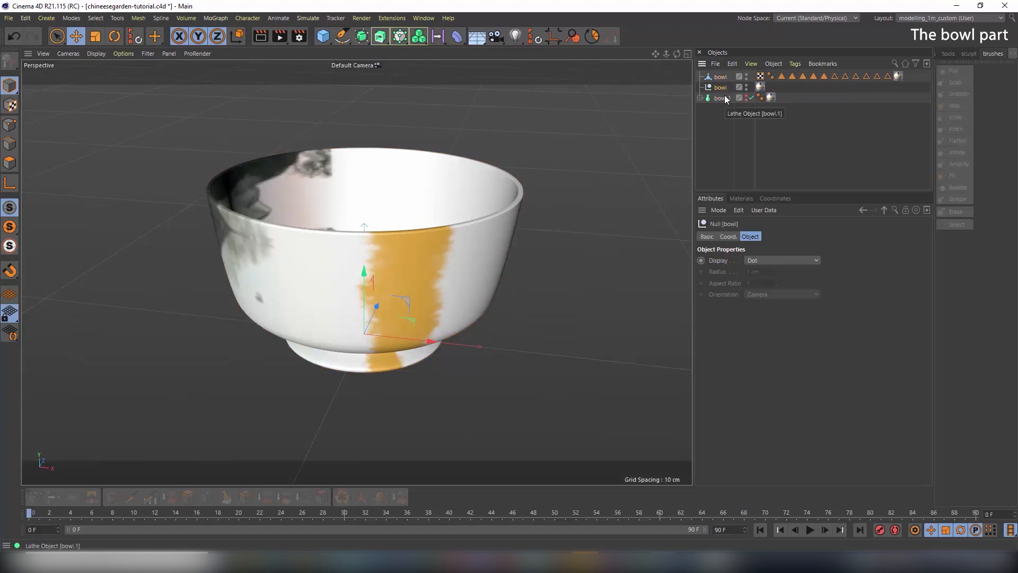
key(Delete)
Delete all of the polygon bowl's selection tags
click(783, 77)
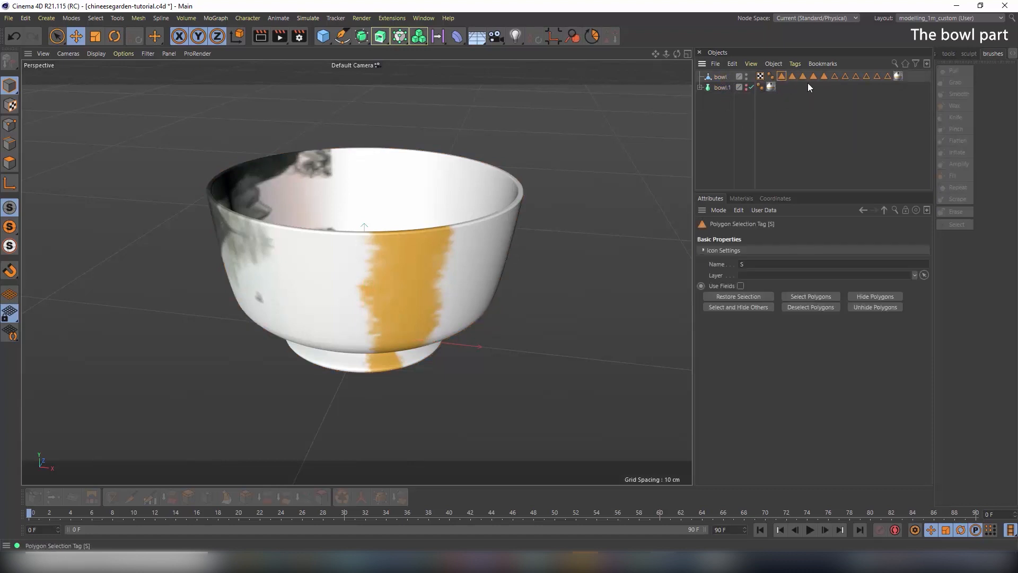
shift+click(888, 76)
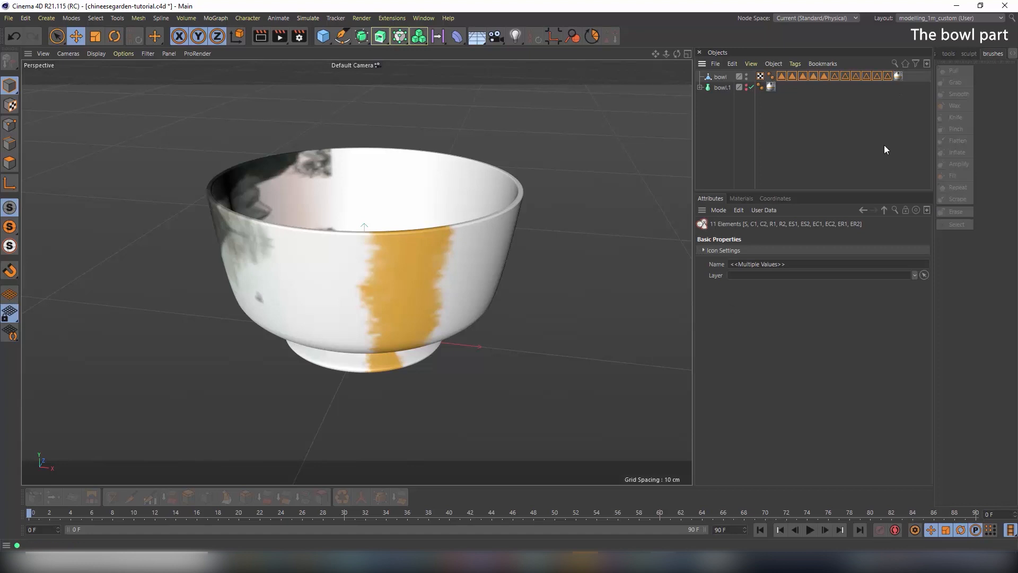
key(Delete)
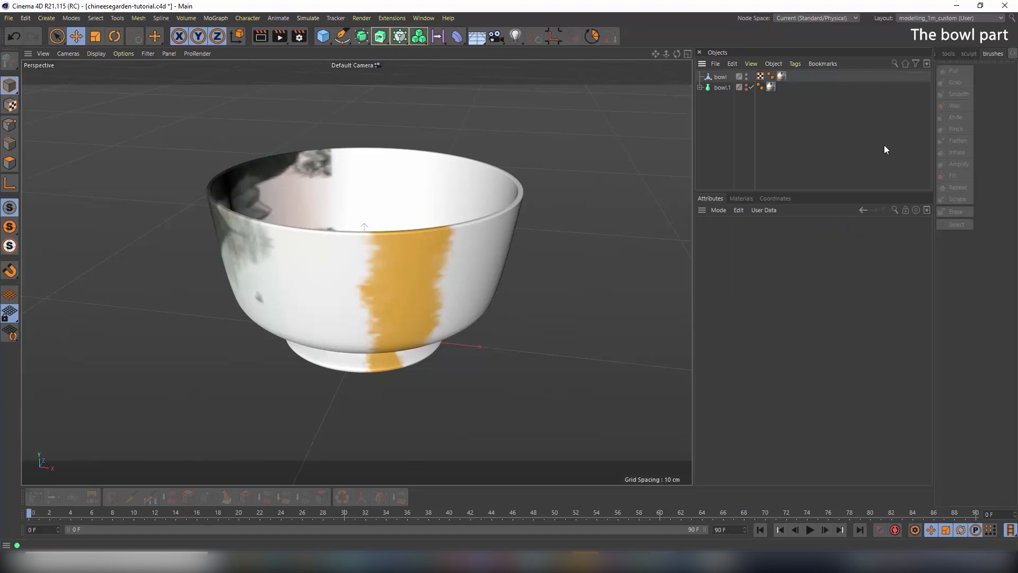
click(710, 78)
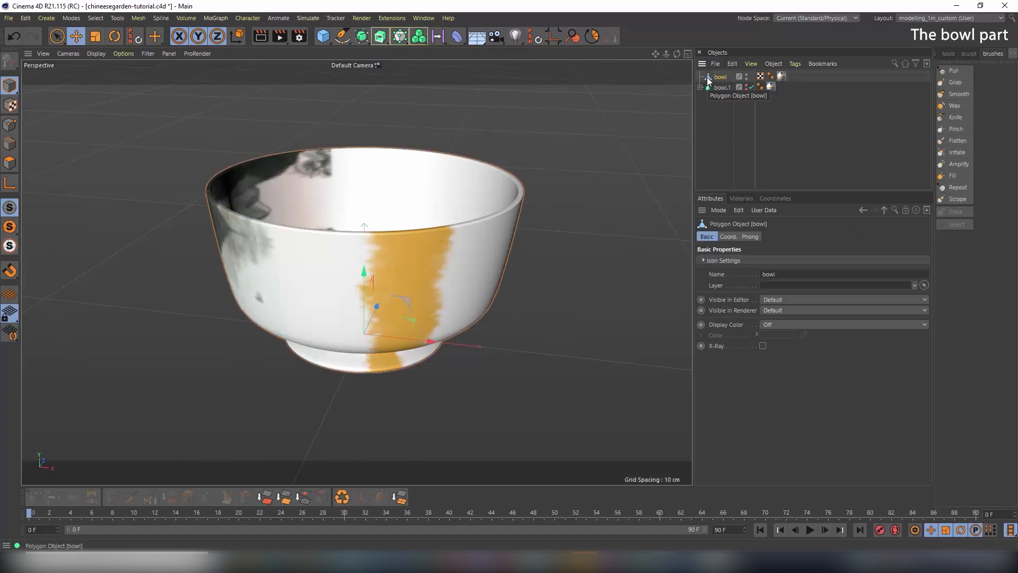
Inspect the bowl's UVW tag and material tag settings, confirming UVW Mapping projection
click(759, 76)
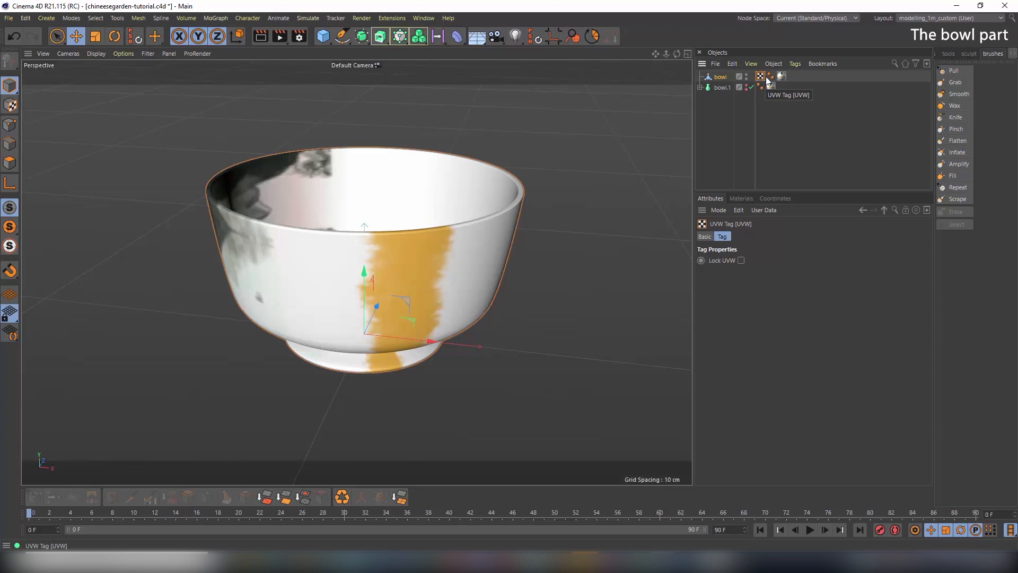
click(782, 77)
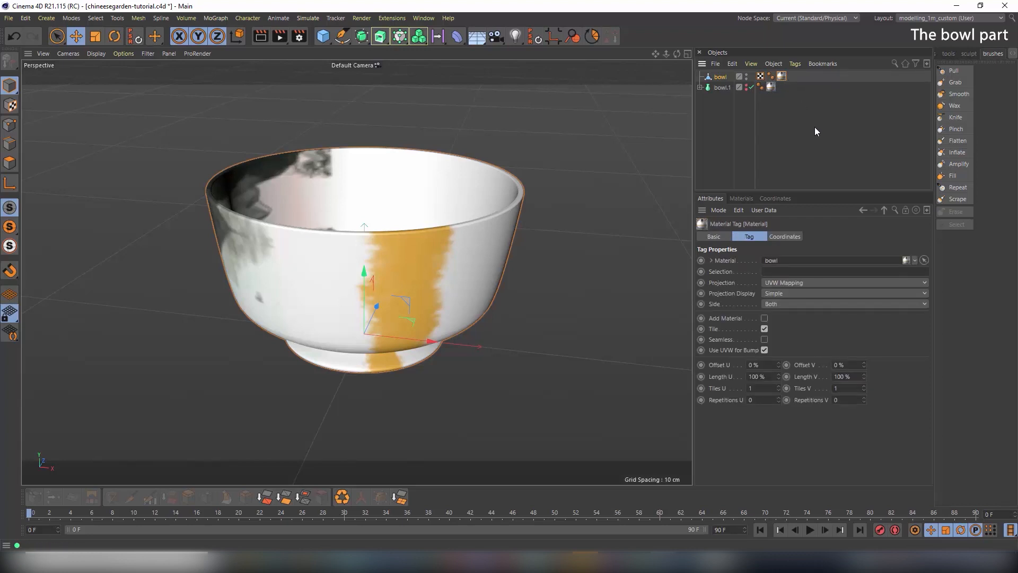
click(930, 18)
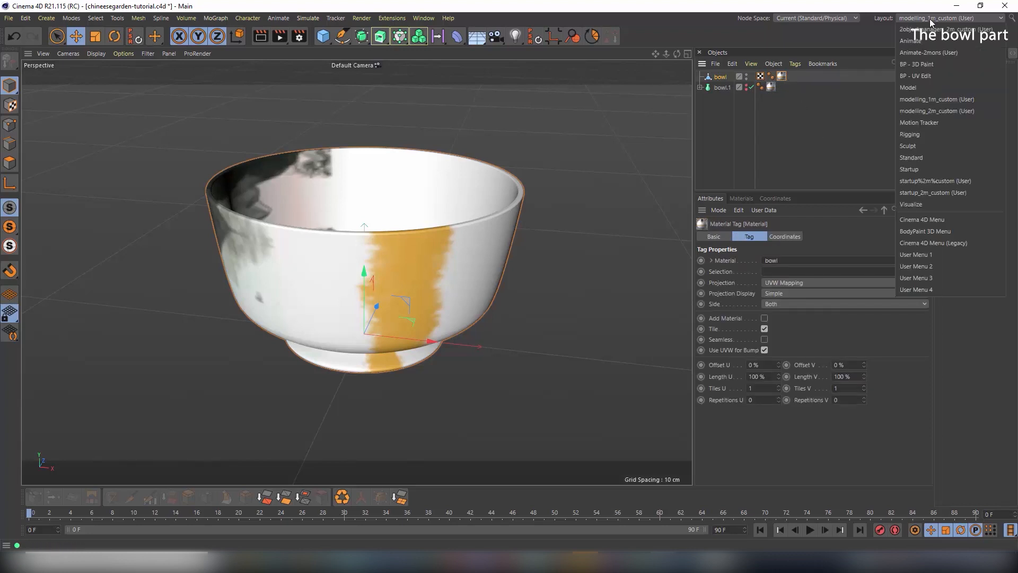
Switch to the BP - UV Edit layout, enable painting on the bowl material, and enter UV Polygons mode
click(928, 78)
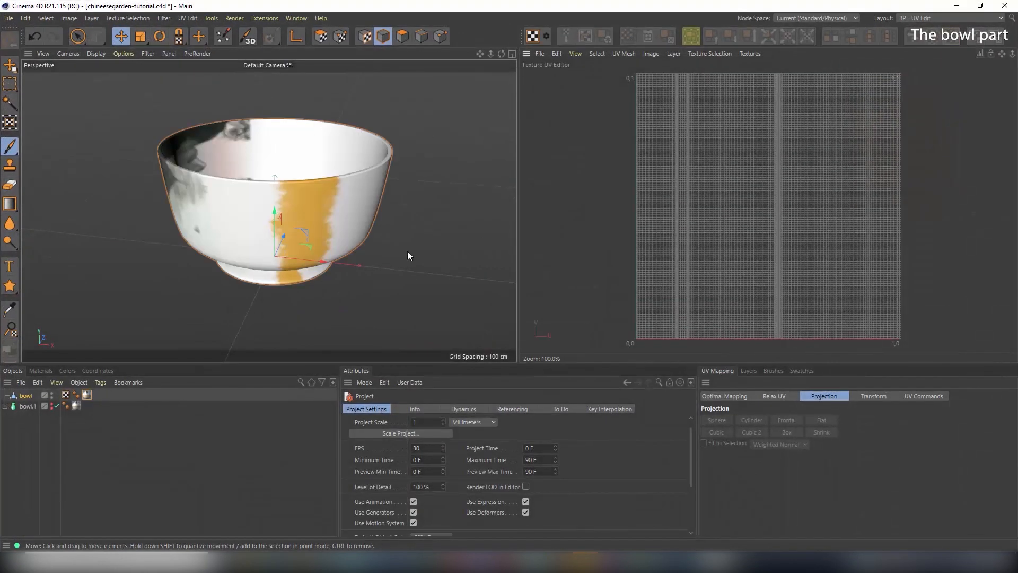
click(41, 370)
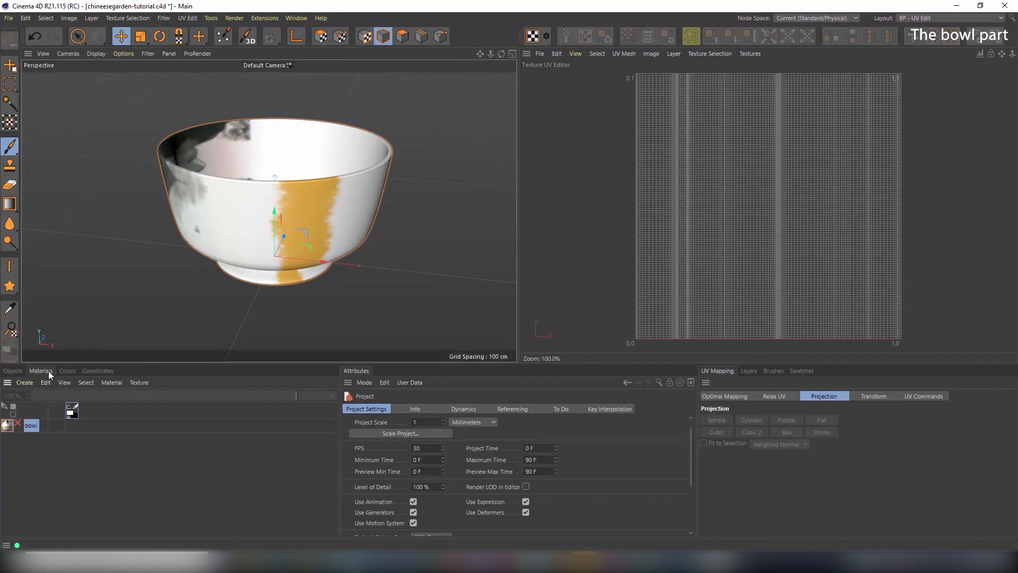
click(19, 426)
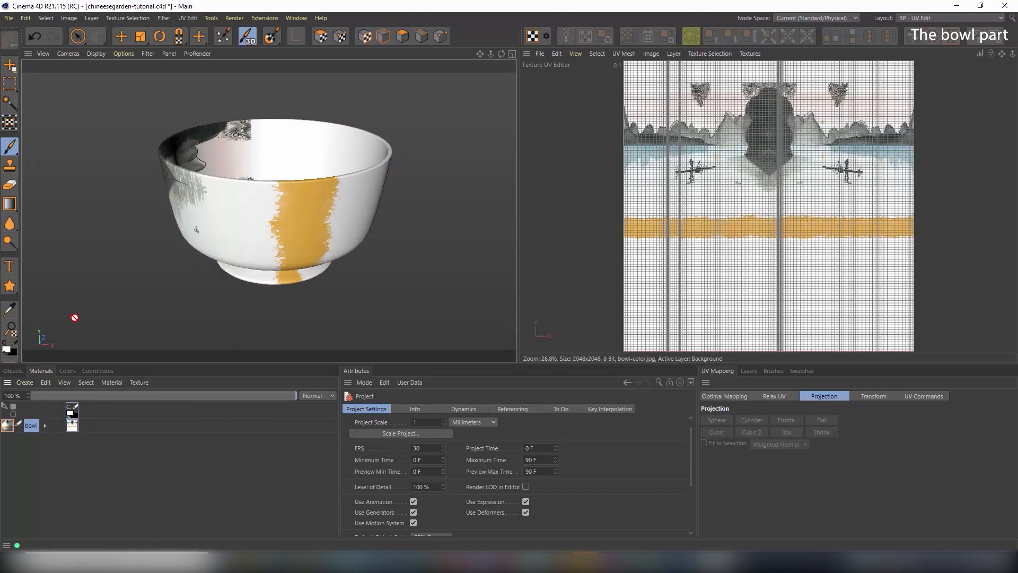
click(20, 372)
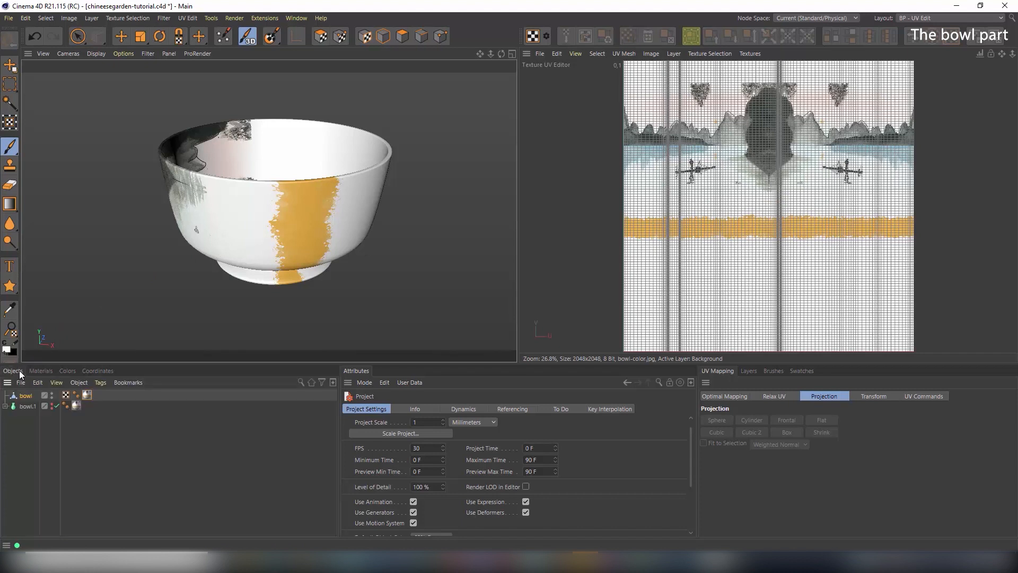
click(322, 37)
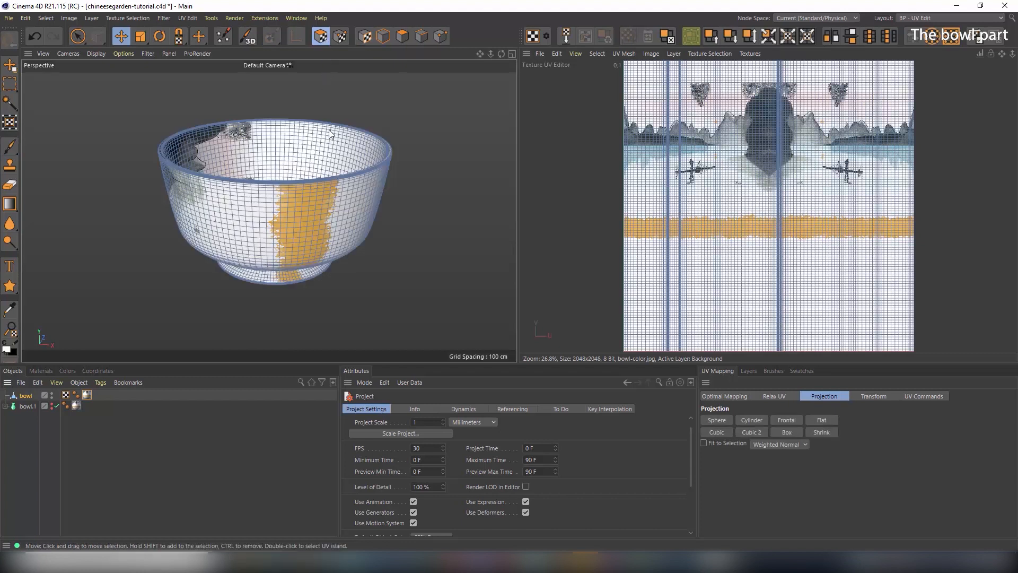
Select all the bowl's UV polygons, apply Cylinder projection, and orbit to check the landscape wrap
key(ctrl+a)
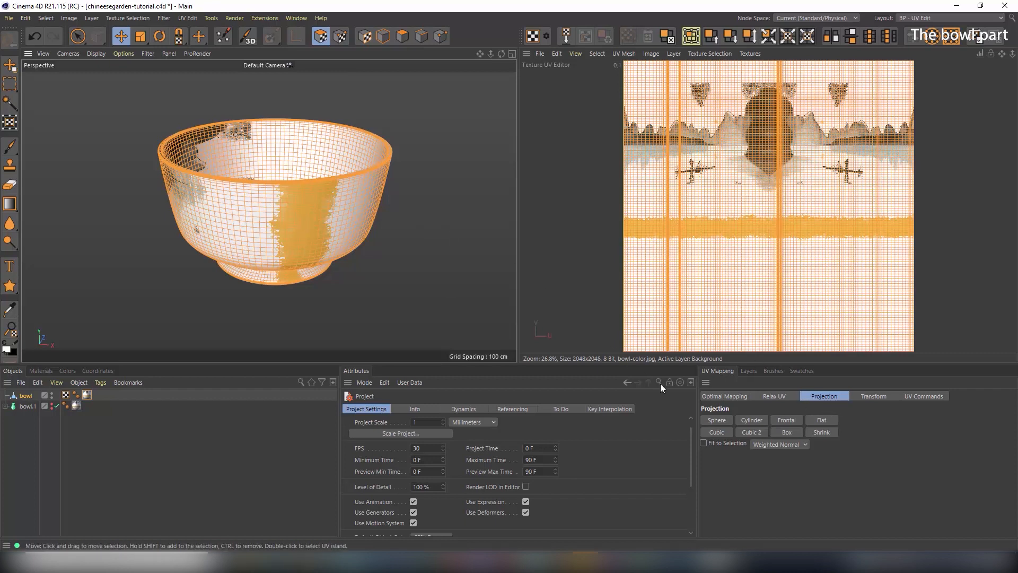
click(756, 421)
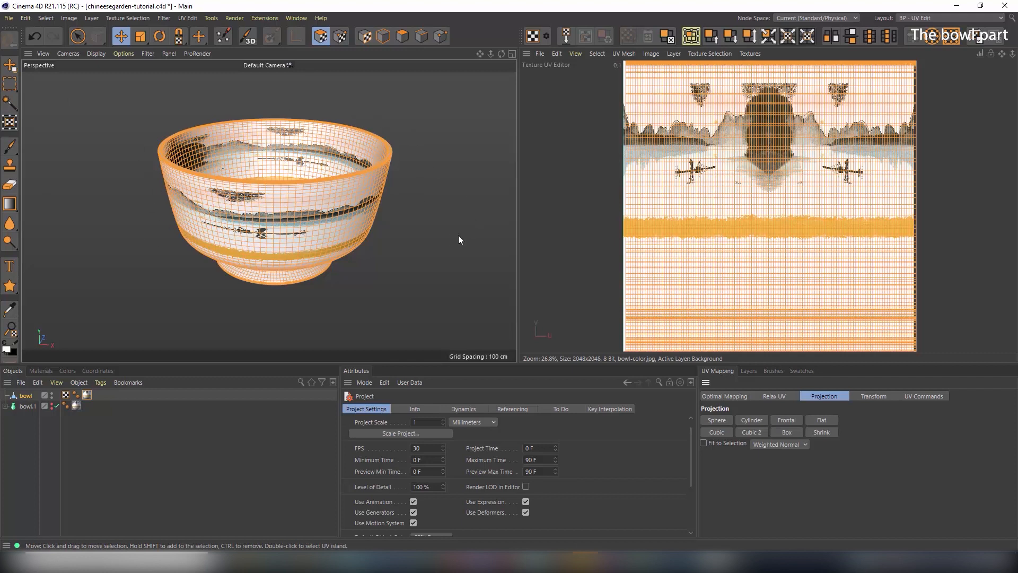
mouse_move(246, 218)
alt+mouse_down()
mouse_move(254, 186)
mouse_move(255, 203)
alt+mouse_up()
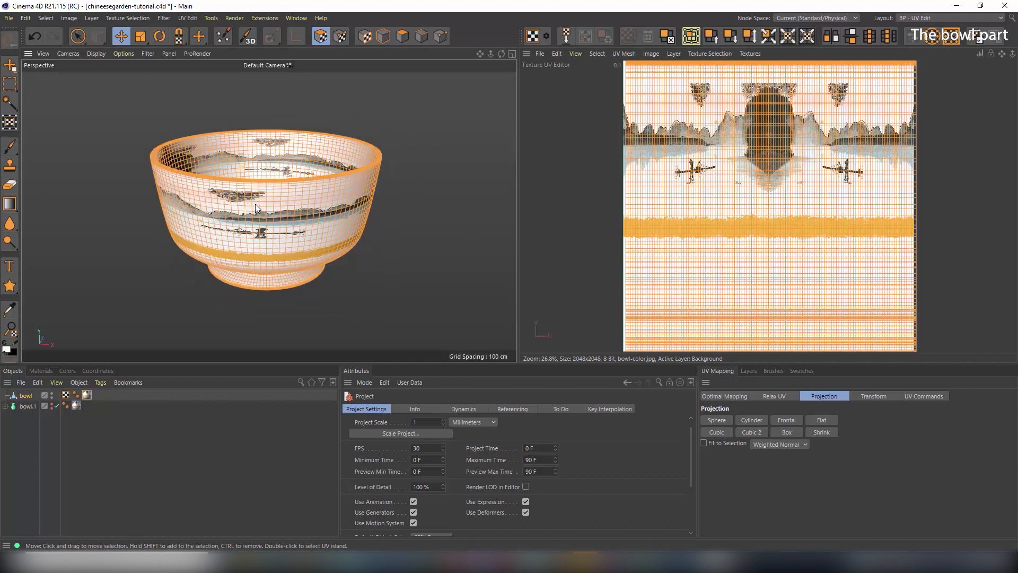
alt+right_drag(240, 232, 314, 228)
mouse_move(313, 218)
alt+mouse_down()
mouse_move(278, 193)
mouse_move(230, 218)
mouse_move(253, 243)
mouse_move(319, 206)
alt+mouse_up()
alt+right_drag(320, 205, 291, 204)
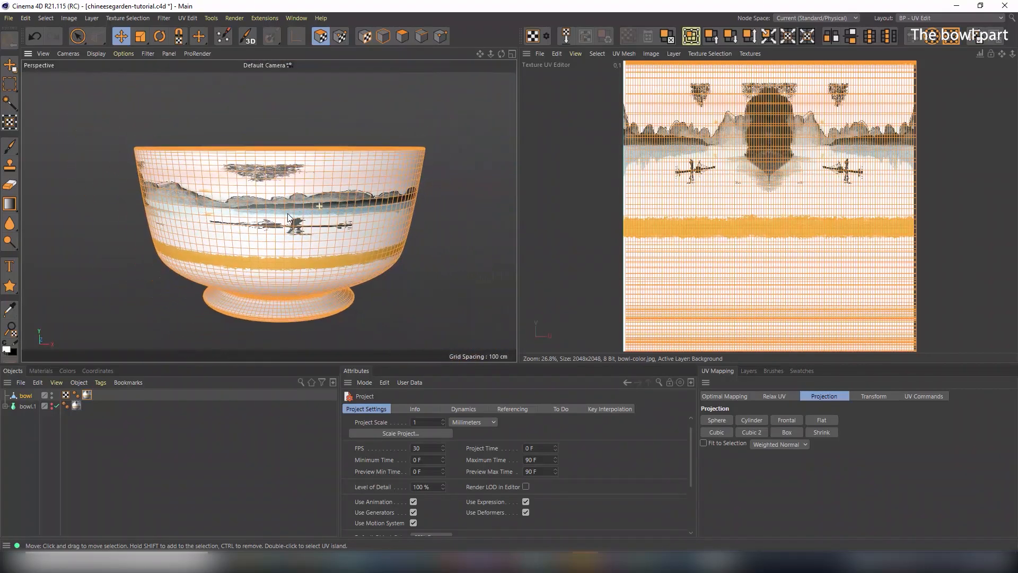
alt+drag(291, 203, 315, 185)
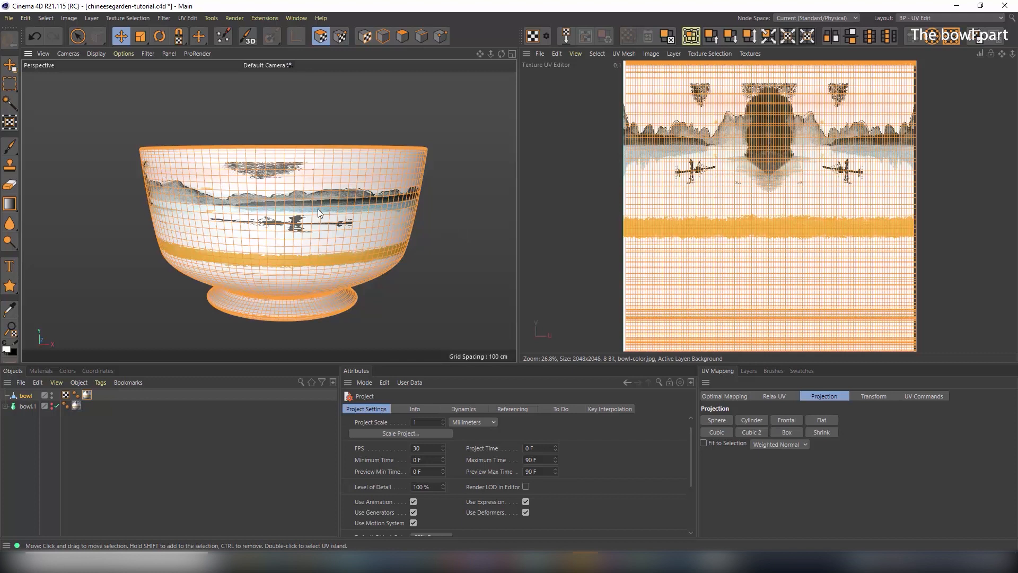
mouse_move(318, 213)
alt+mouse_down()
mouse_move(336, 224)
mouse_move(319, 207)
alt+mouse_up()
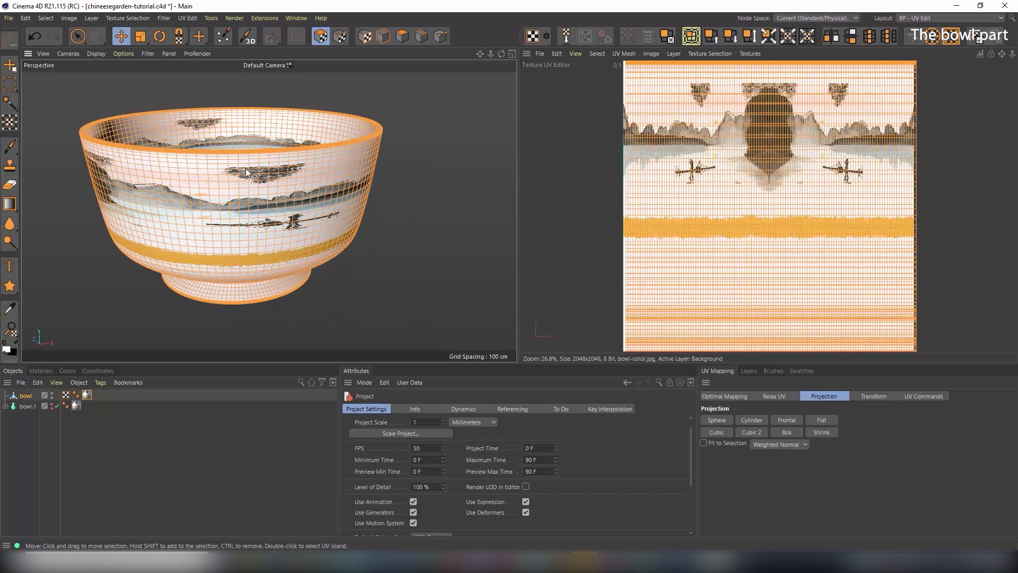
alt+drag(230, 202, 353, 252)
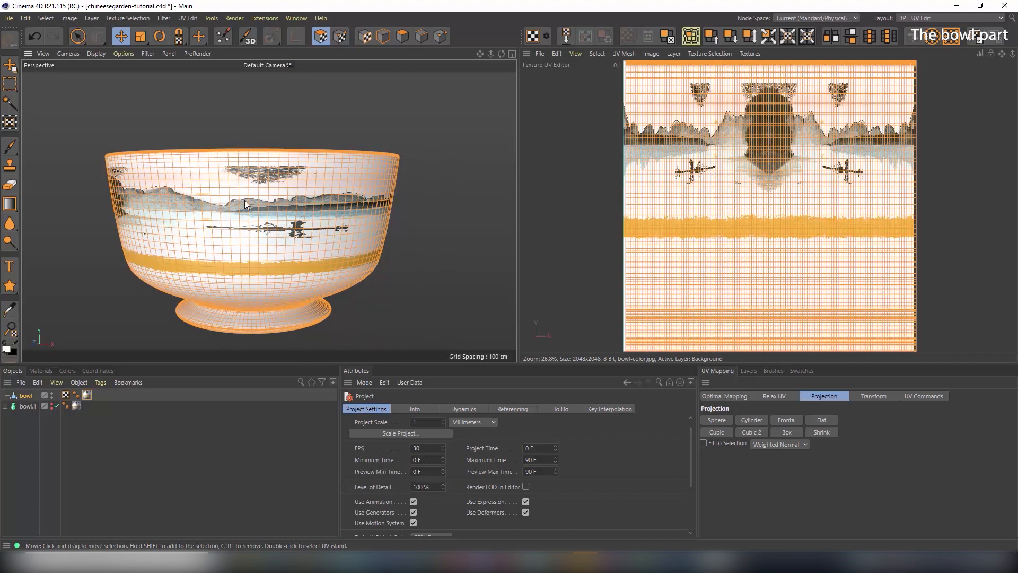
alt+drag(244, 200, 257, 224)
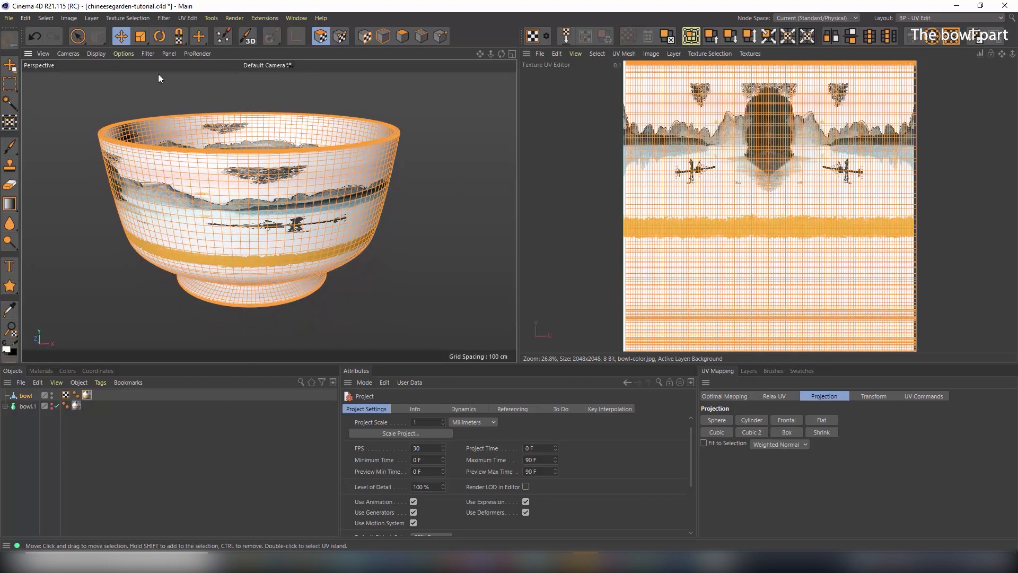
click(140, 36)
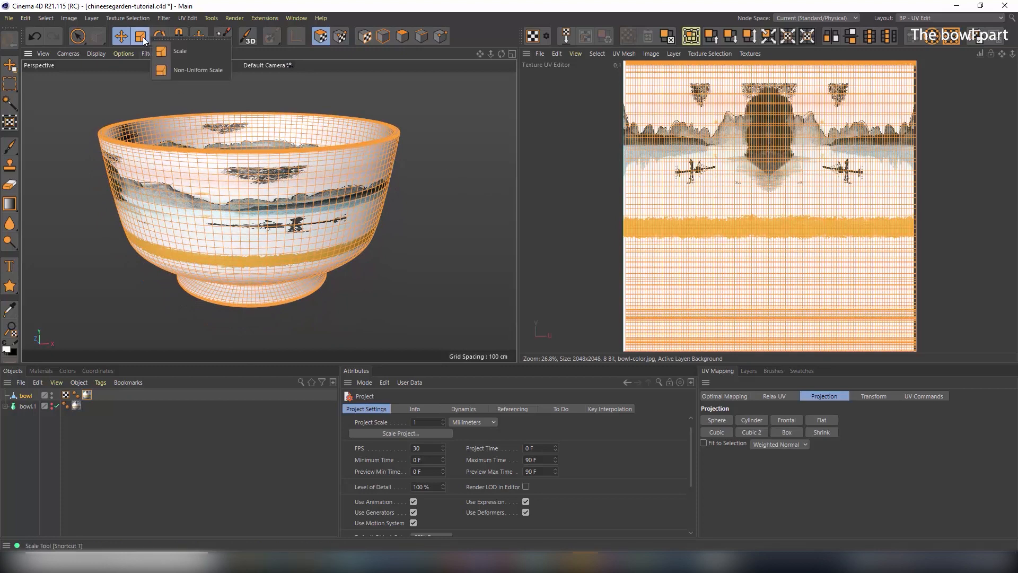
click(160, 70)
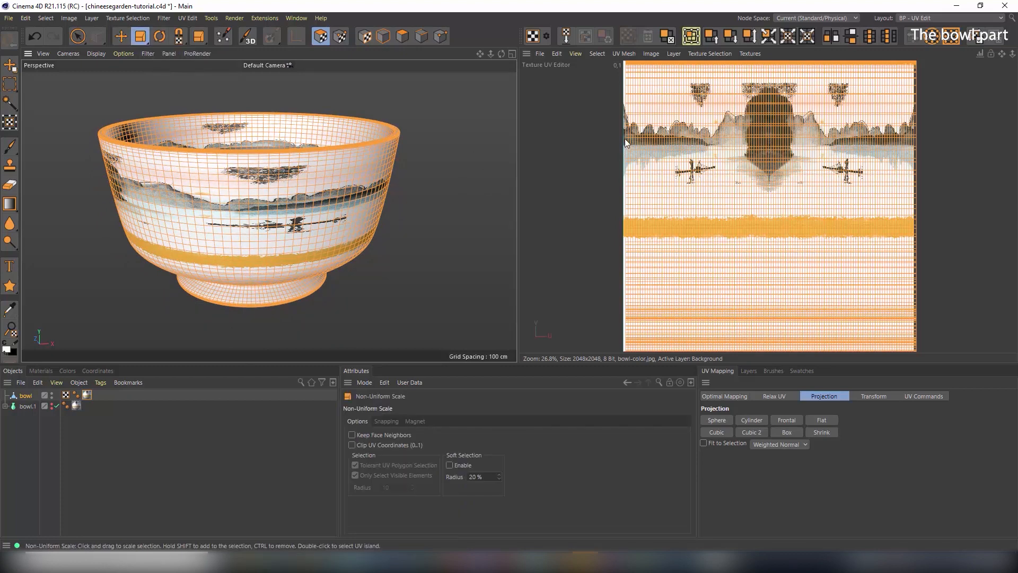
drag(626, 136, 979, 181)
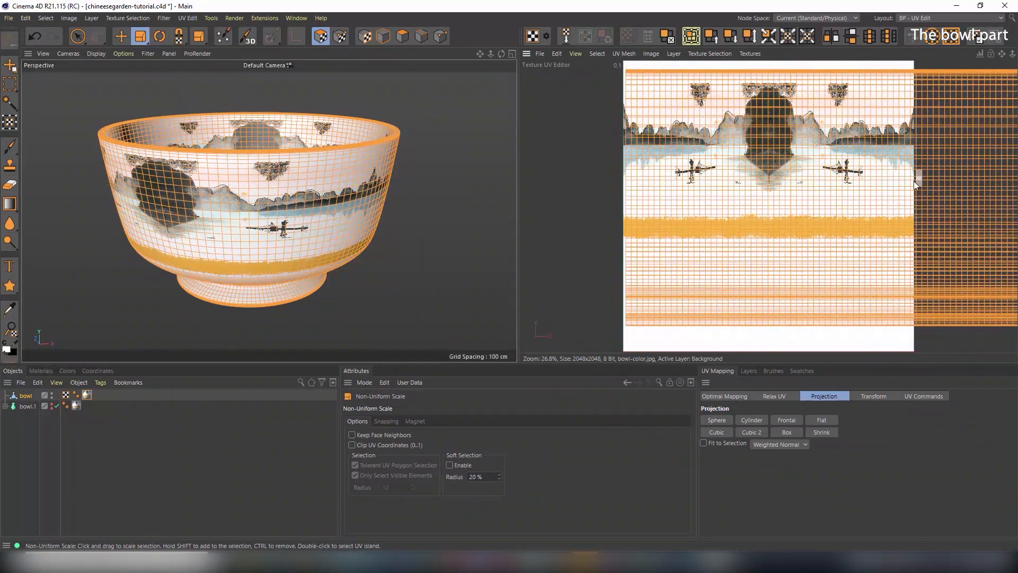
drag(628, 135, 803, 145)
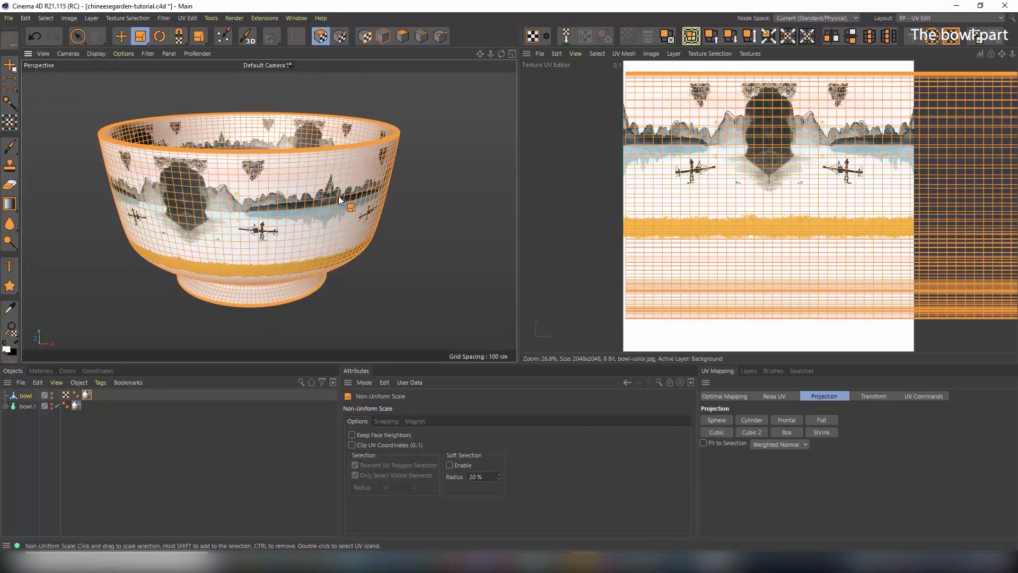
alt+drag(339, 195, 281, 202)
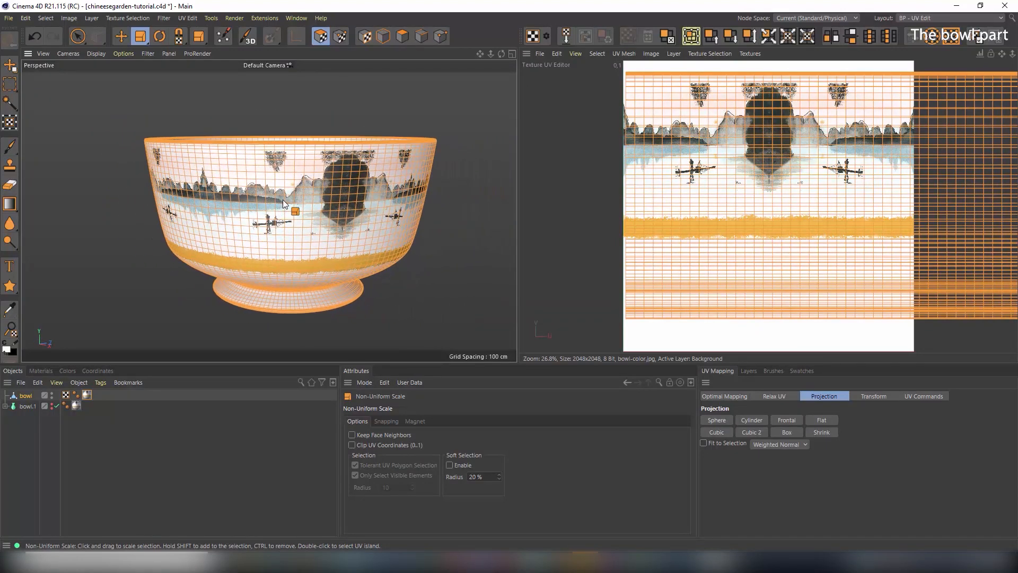
key(ctrl+z)
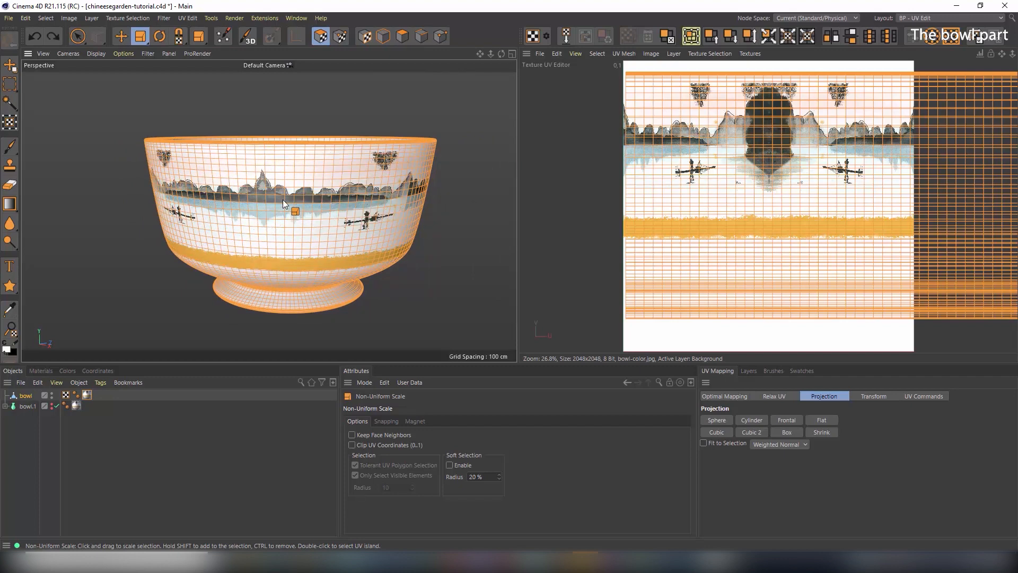
key(ctrl+z)
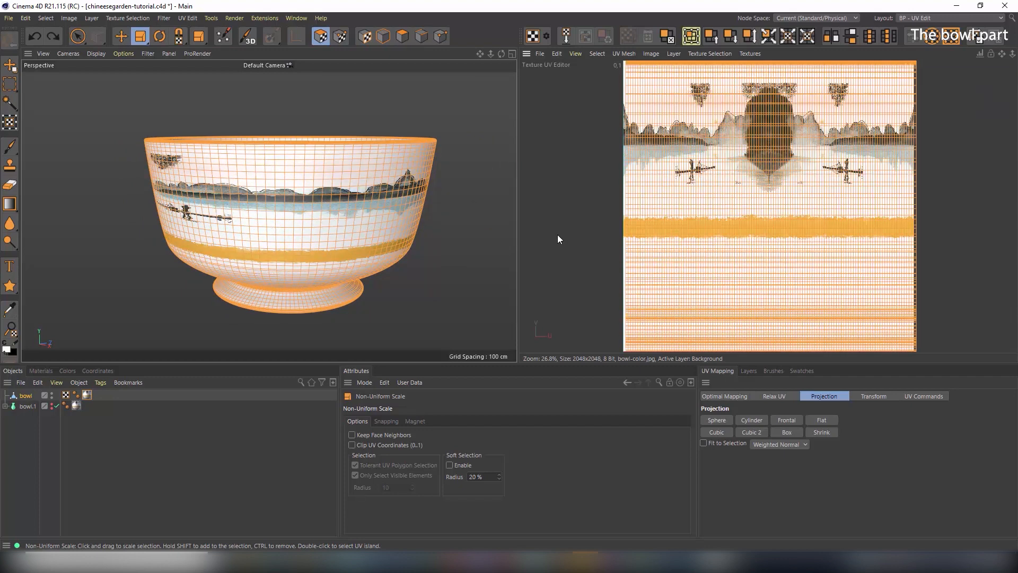
Scale the bowl's UVs horizontally by 4 in the numeric UV transform settings
click(869, 396)
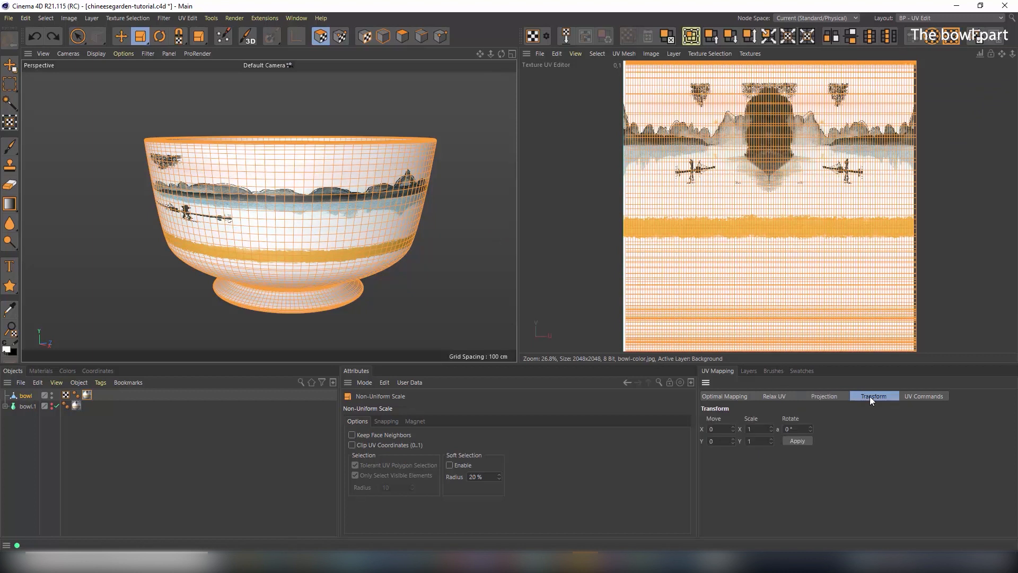
double_click(757, 428)
text(4)
key(Return)
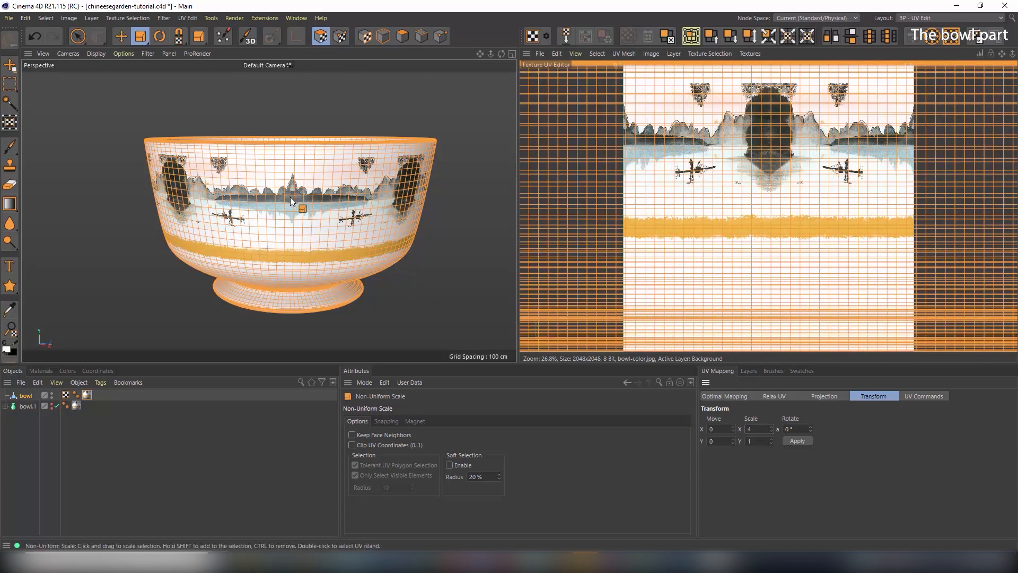
Orbit, pan and zoom the viewport and UV editor to see the whole stretched bowl
scroll(306, 174, up, 6)
alt+drag(398, 164, 322, 247)
scroll(361, 247, down, 3)
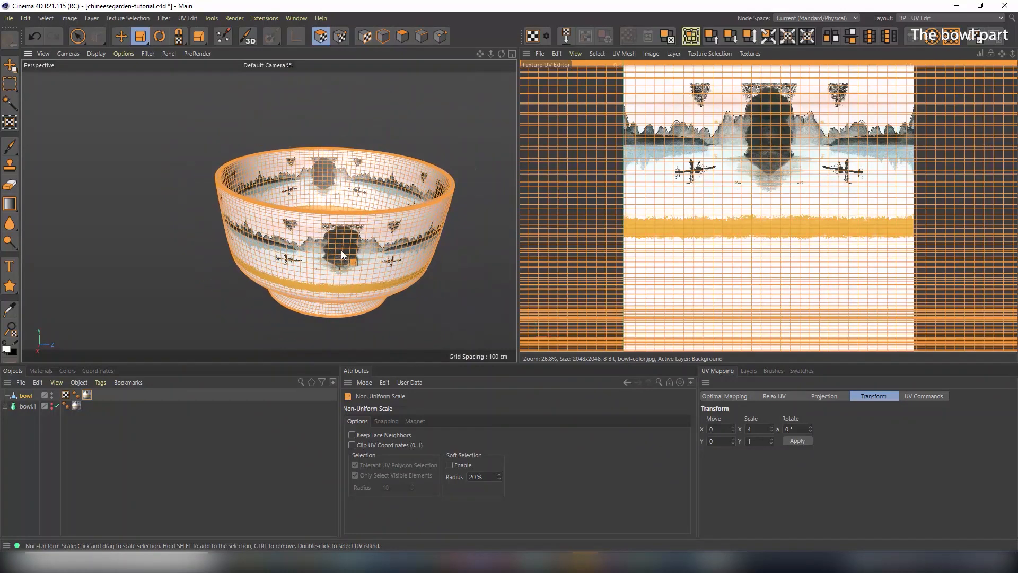
alt+middle_drag(336, 252, 282, 201)
mouse_move(280, 206)
alt+mouse_down()
mouse_move(287, 164)
mouse_move(285, 203)
alt+mouse_up()
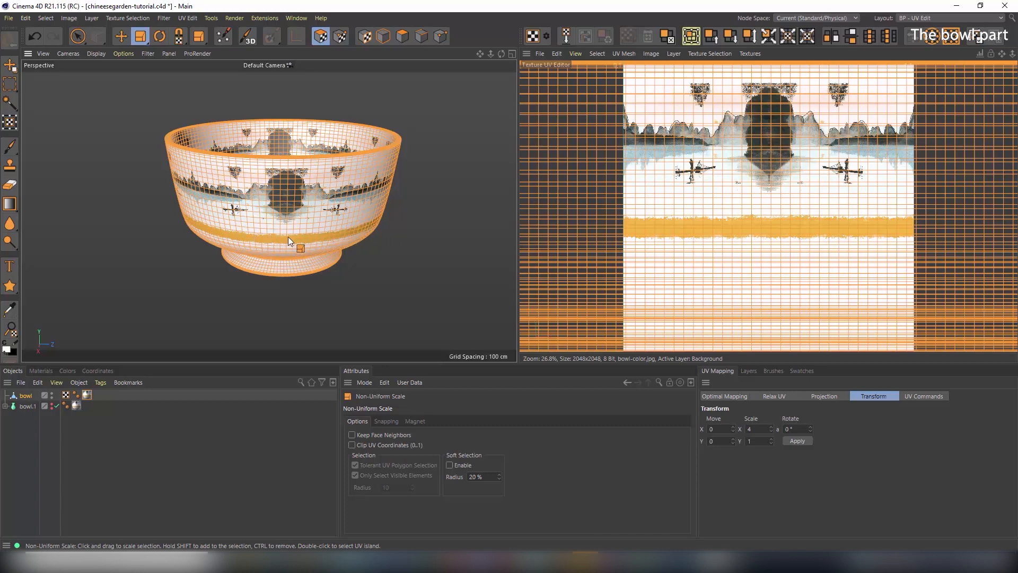
scroll(333, 229, up, 10)
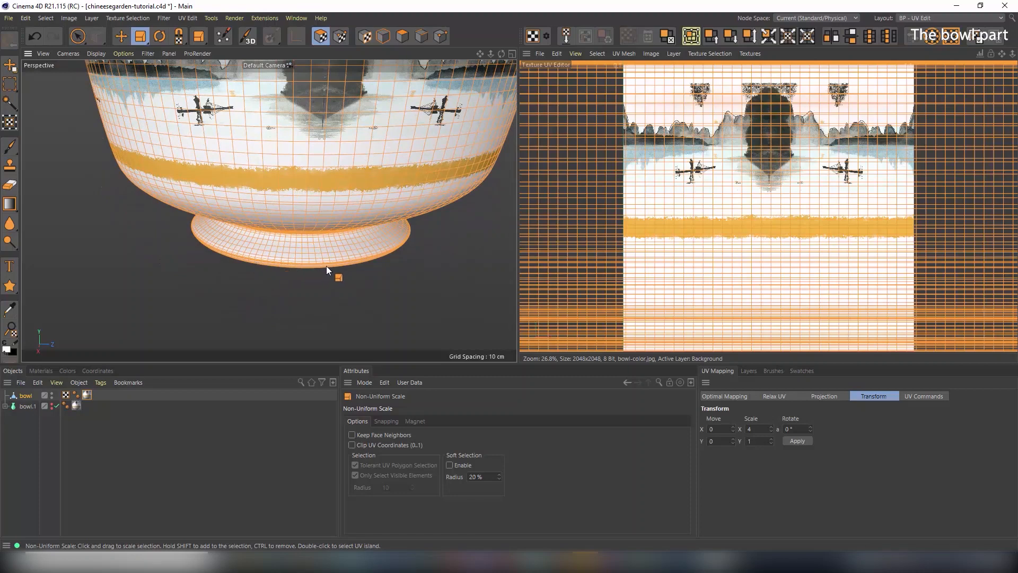
alt+middle_drag(282, 265, 329, 272)
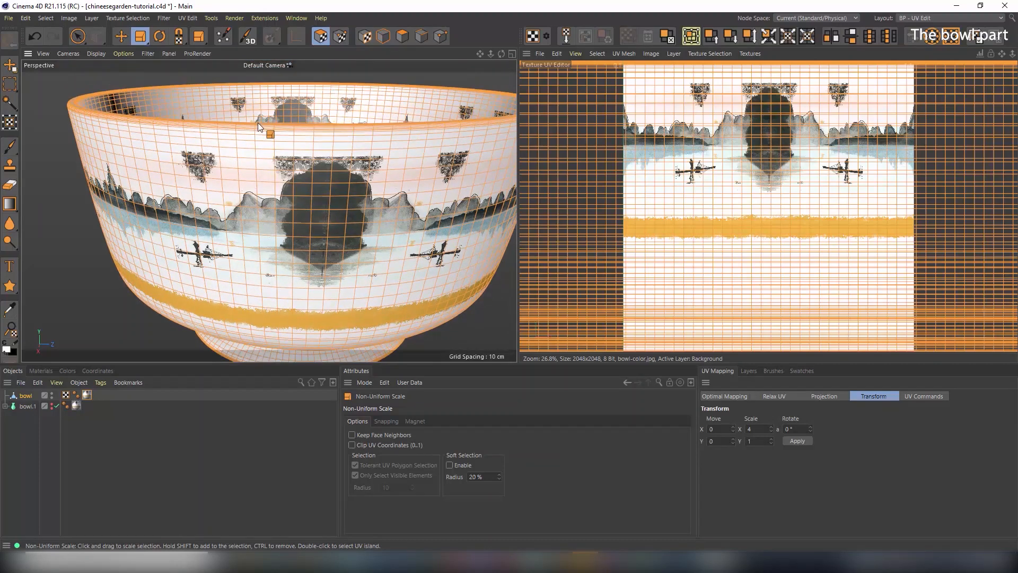
scroll(333, 179, down, 10)
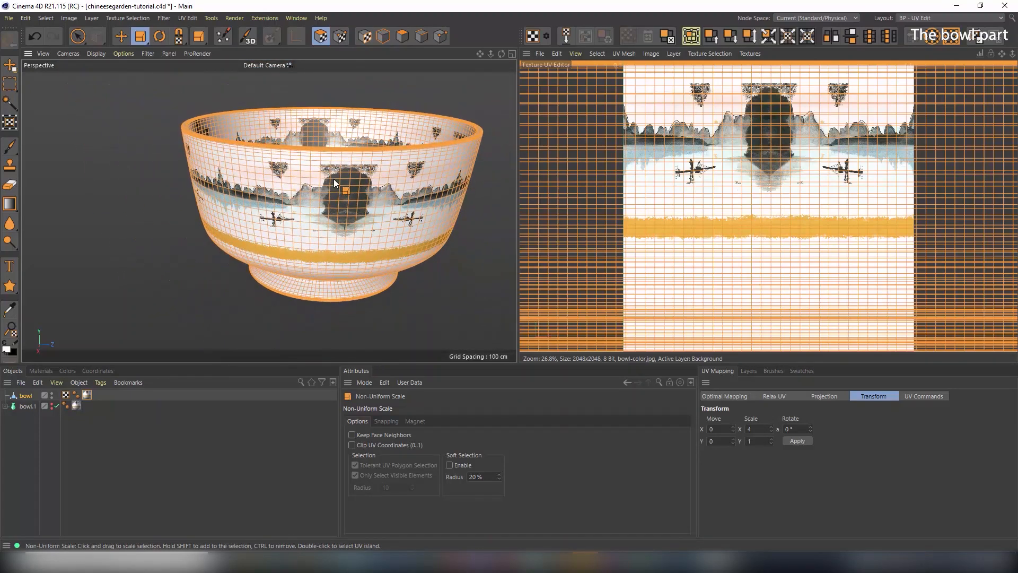
alt+drag(335, 185, 349, 192)
alt+middle_drag(349, 192, 333, 183)
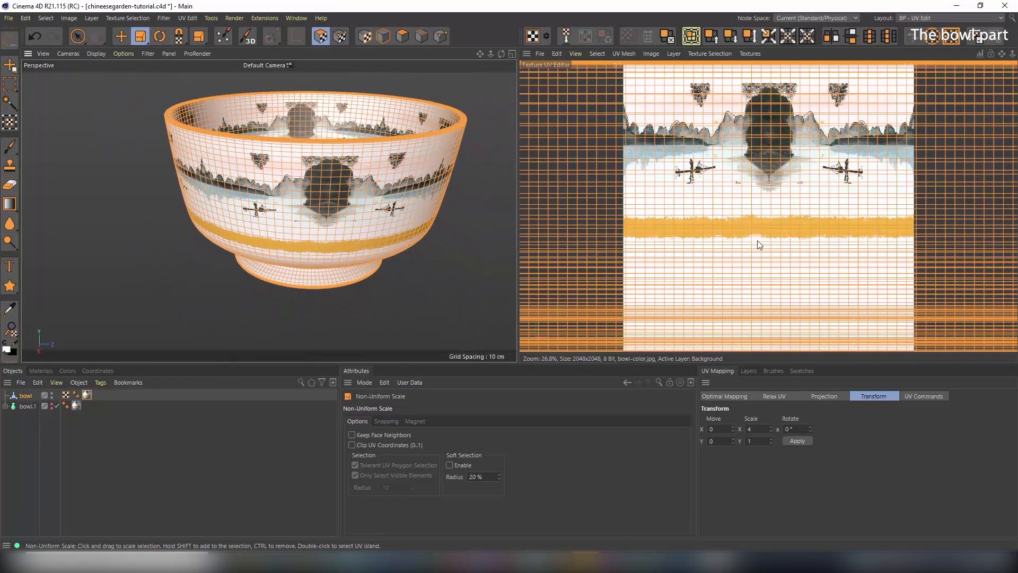
scroll(756, 240, down, 4)
scroll(757, 240, down, 2)
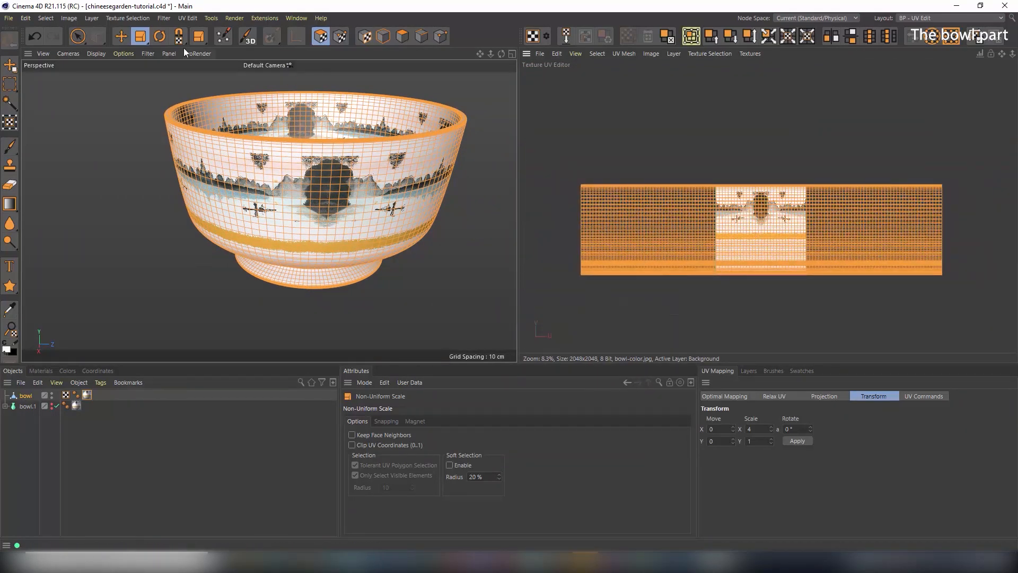
Box-select the lower part of the UV mesh and scale it down toward its centre
click(77, 36)
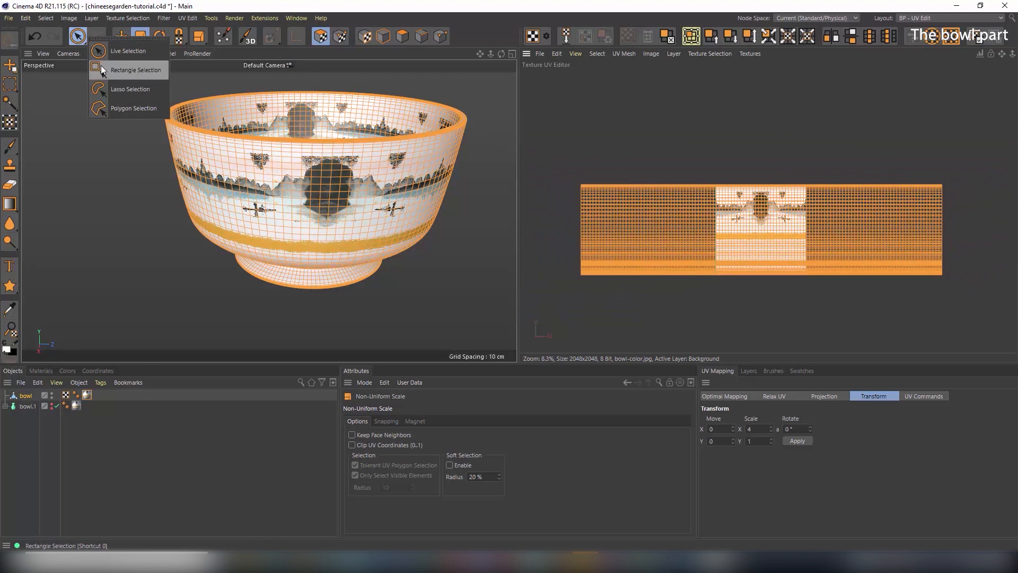
click(101, 65)
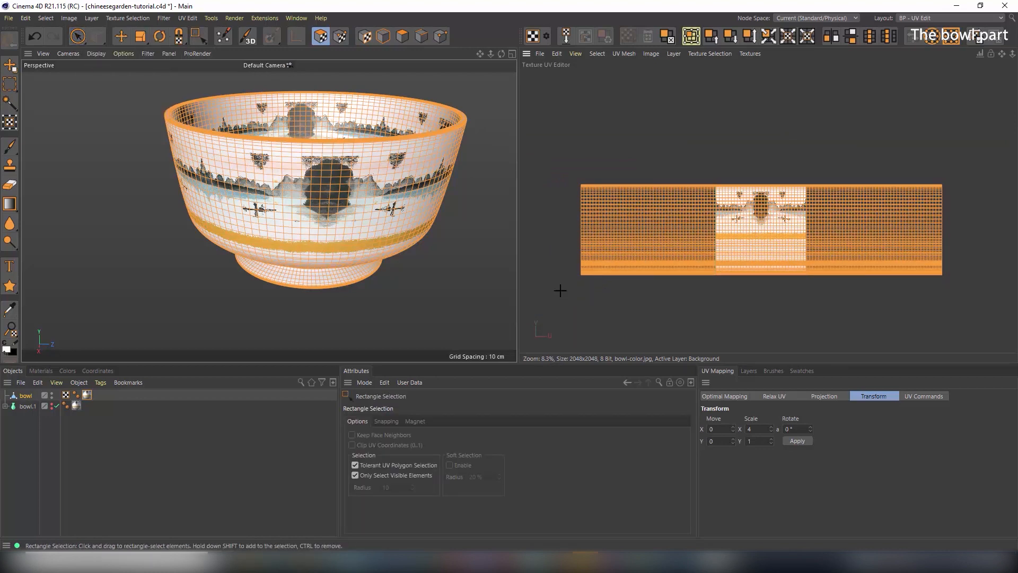
drag(560, 291, 965, 228)
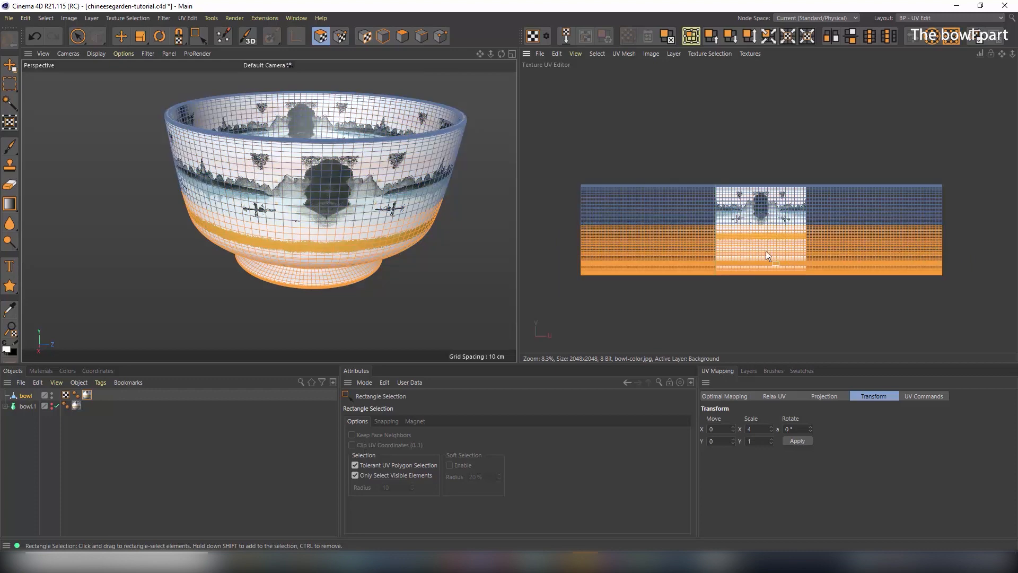
scroll(766, 252, up, 4)
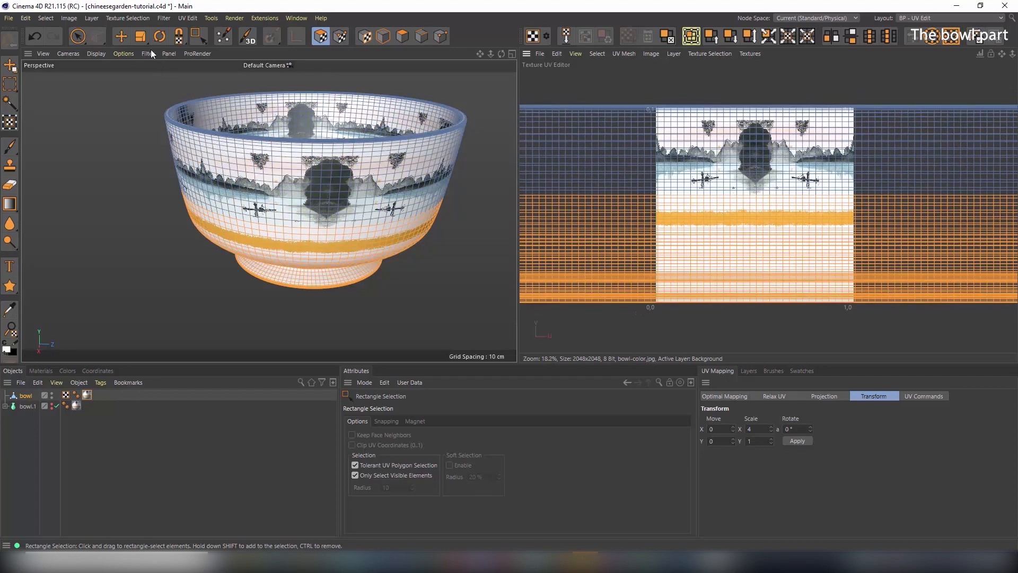
click(141, 37)
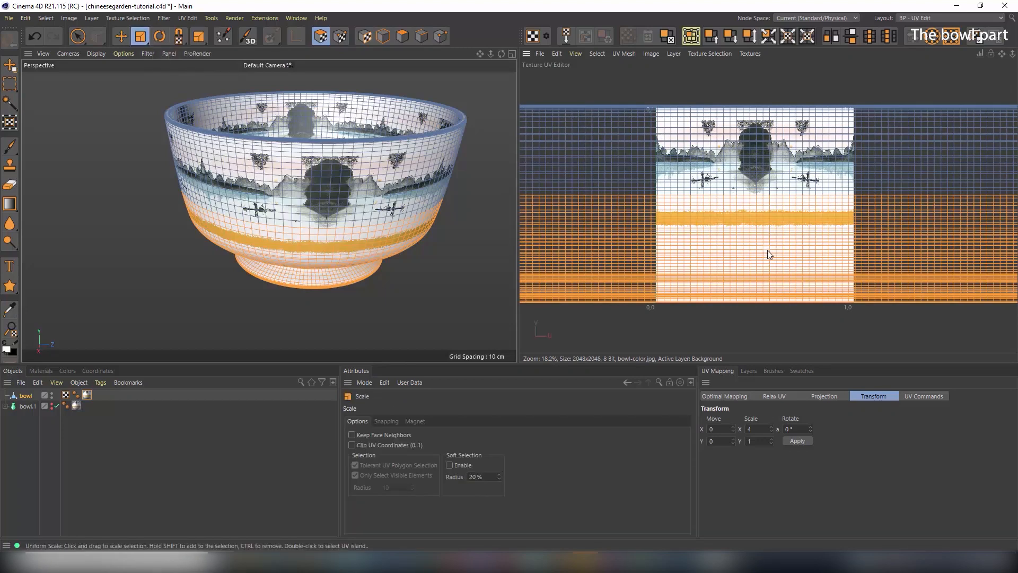
drag(767, 251, 622, 260)
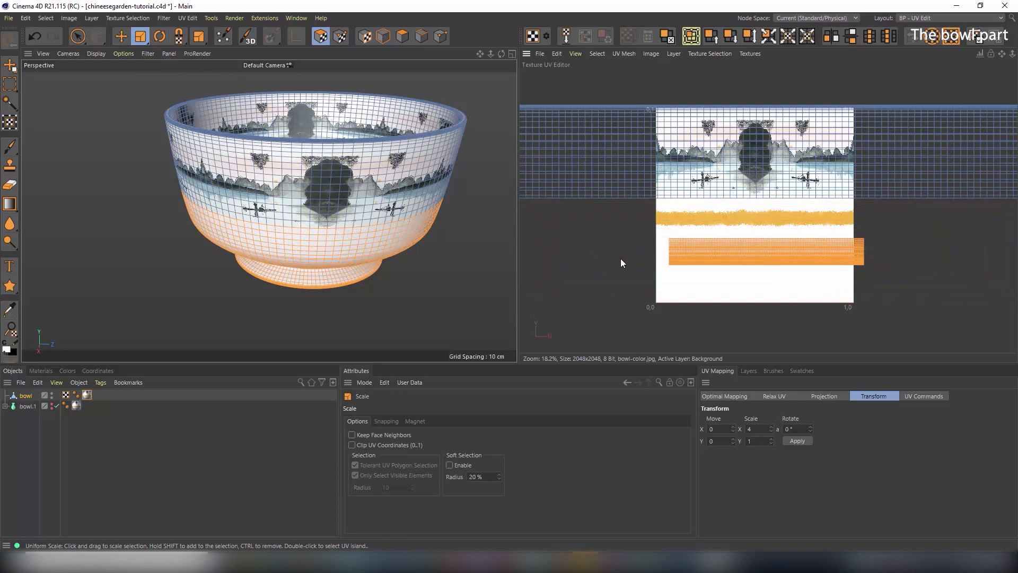
Move the shrunken UV strip into the texture's blank lower area and widen it slightly
click(121, 36)
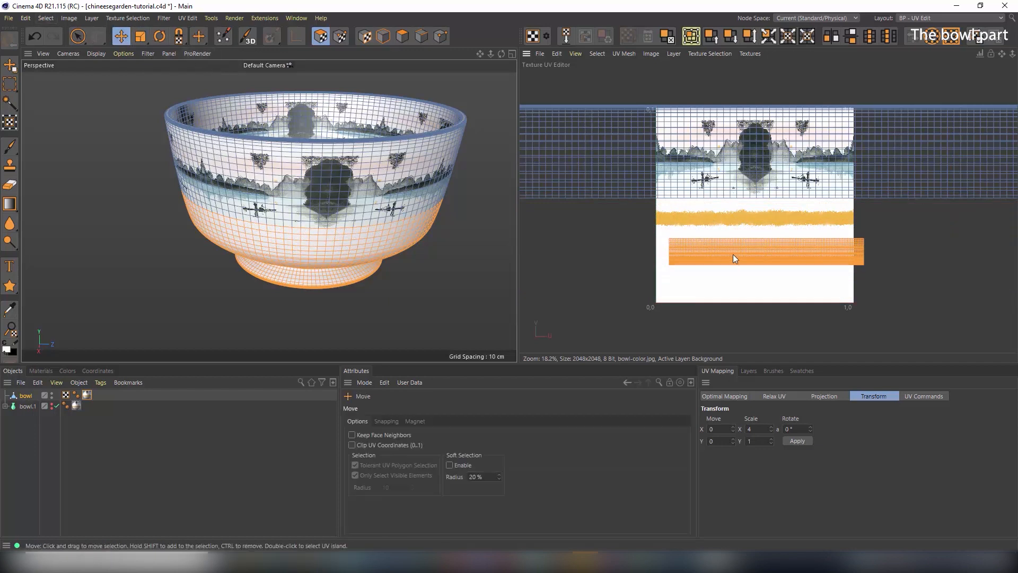
drag(733, 255, 723, 256)
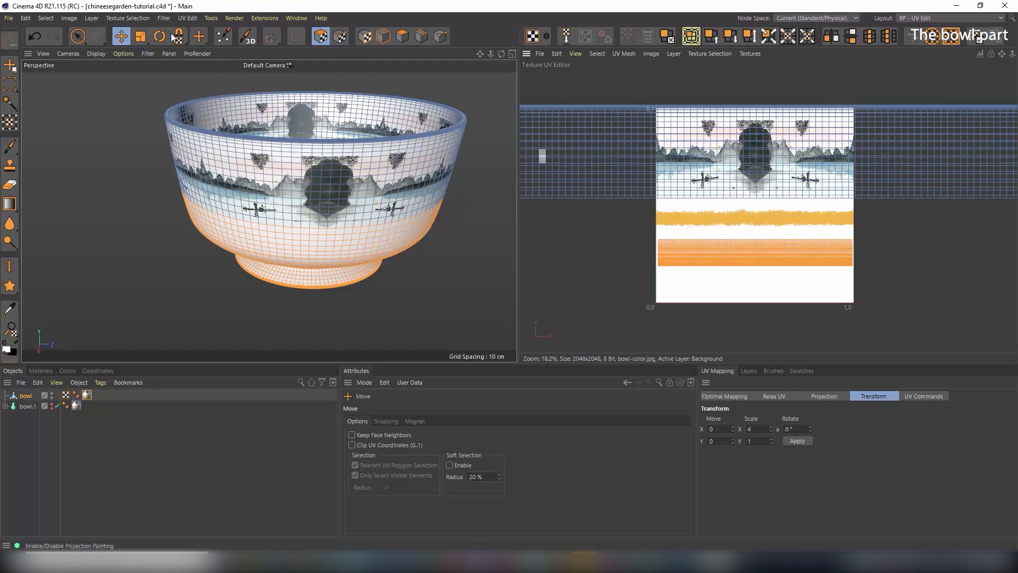
click(141, 36)
drag(750, 252, 753, 253)
Orbit and zoom around the bowl's foot to check that the underside is plain white
alt+drag(180, 151, 192, 121)
alt+right_drag(259, 220, 251, 204)
alt+middle_drag(302, 238, 298, 184)
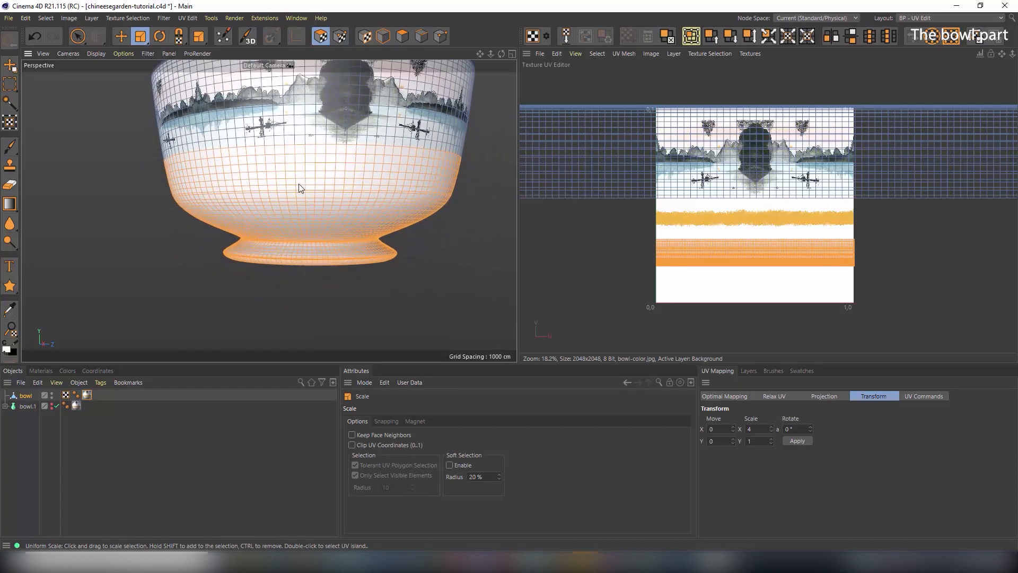
alt+right_drag(300, 243, 355, 250)
alt+drag(345, 214, 342, 240)
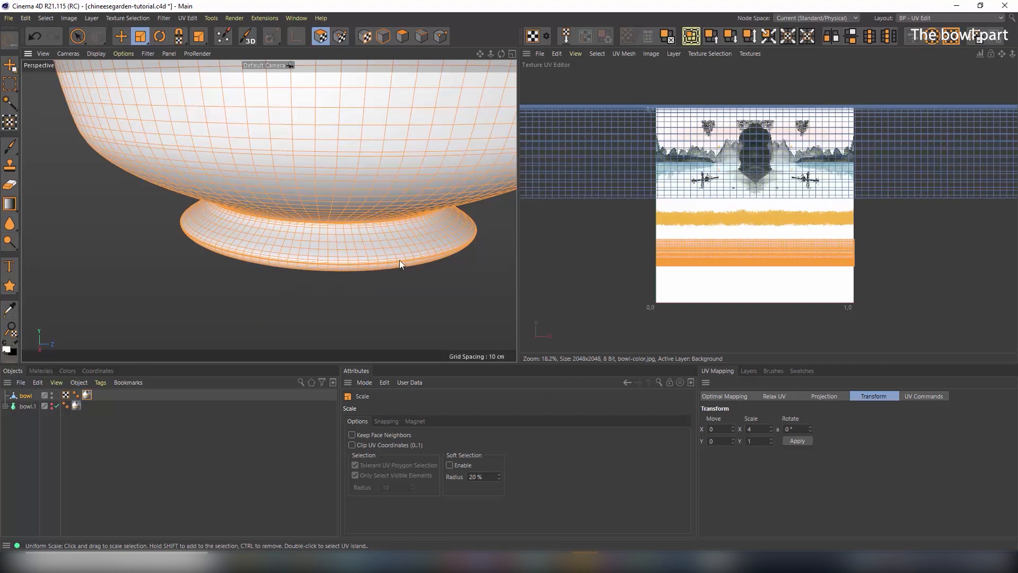
alt+right_drag(403, 185, 378, 154)
alt+middle_drag(376, 139, 364, 240)
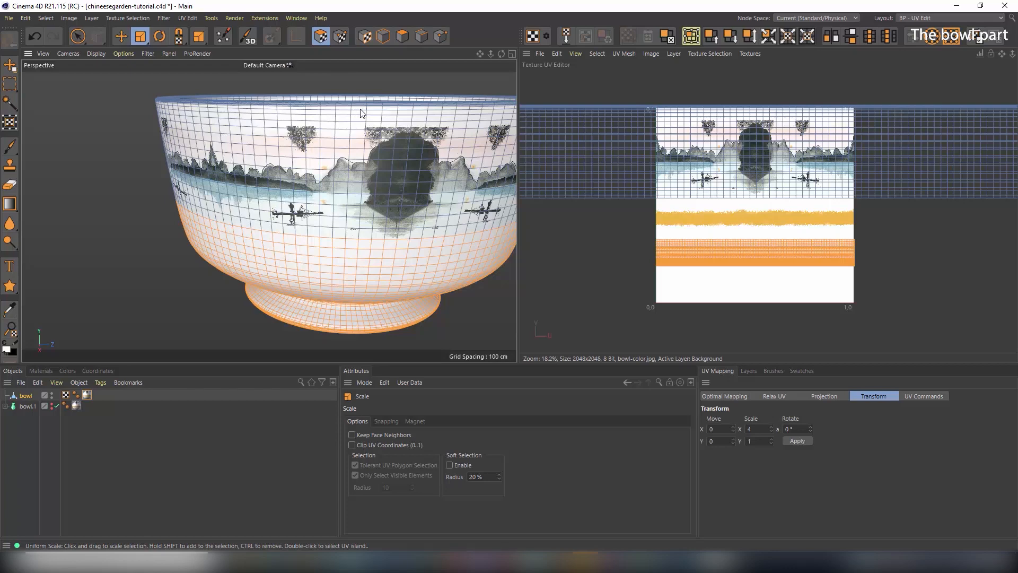
scroll(424, 304, up, 8)
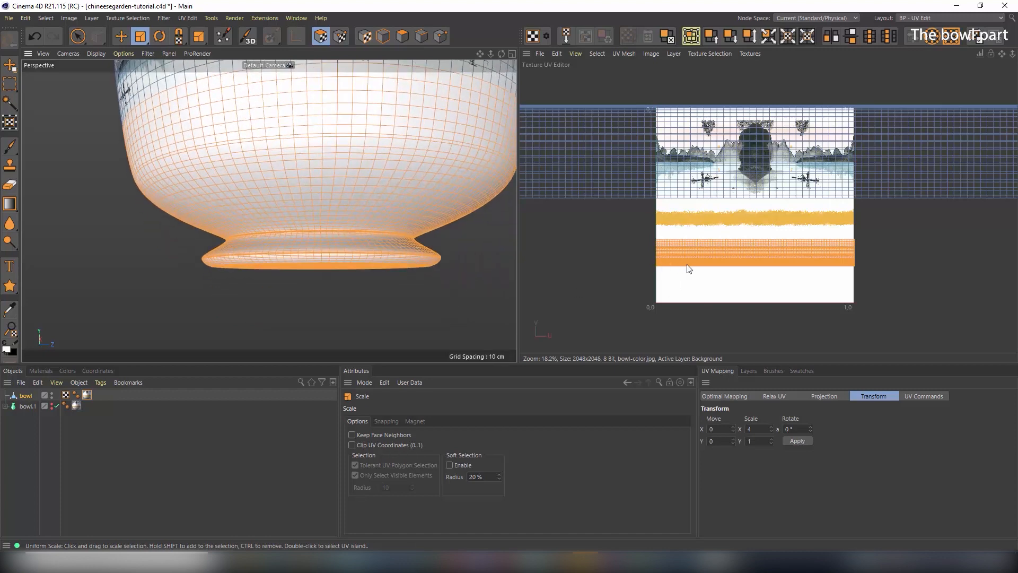
drag(78, 37, 101, 69)
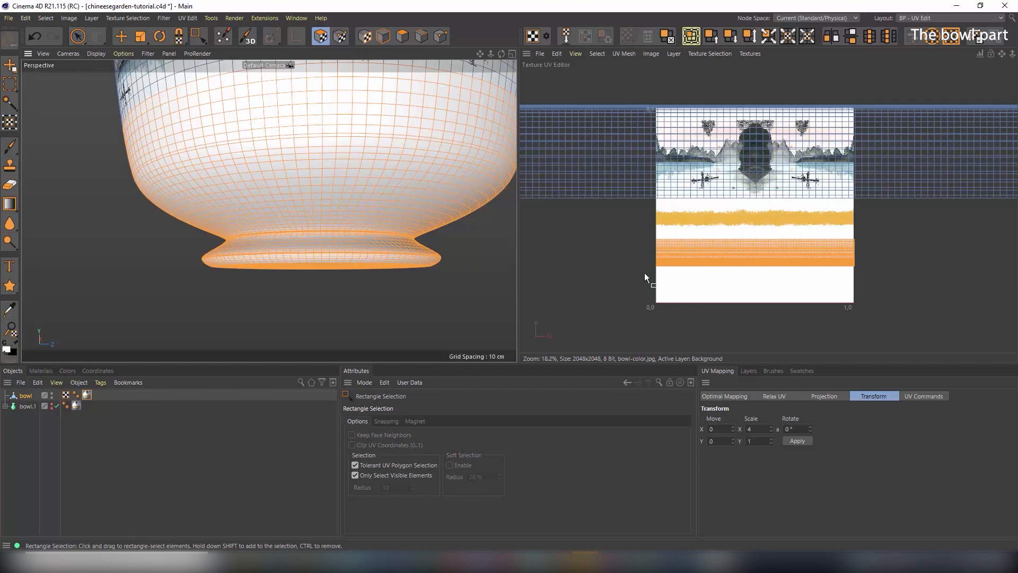
Box-select the foot rim's bottom UV row, restoring it with Ctrl+Z after an accidental deselect
drag(640, 272, 870, 264)
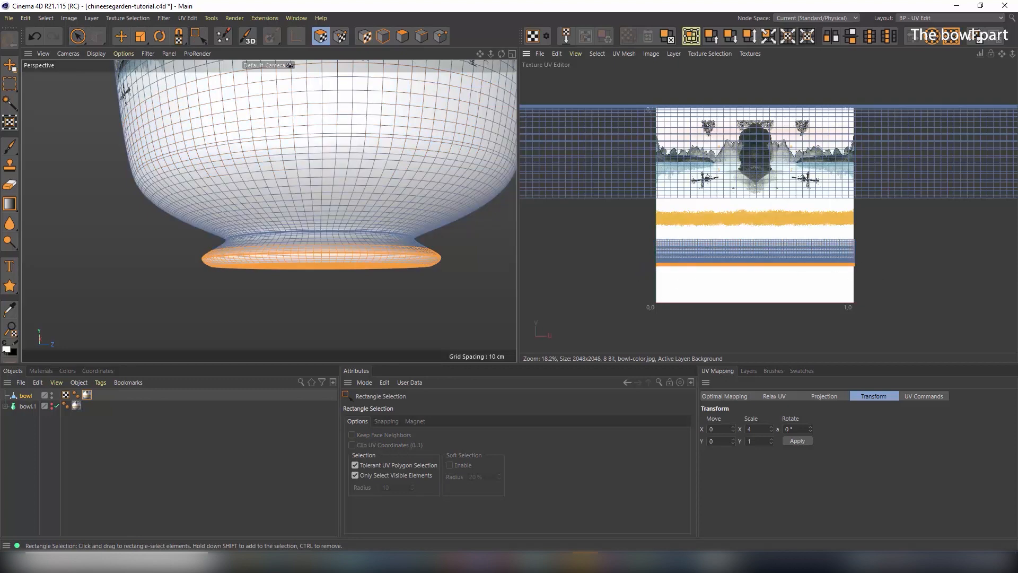
scroll(684, 283, up, 3)
drag(608, 274, 997, 255)
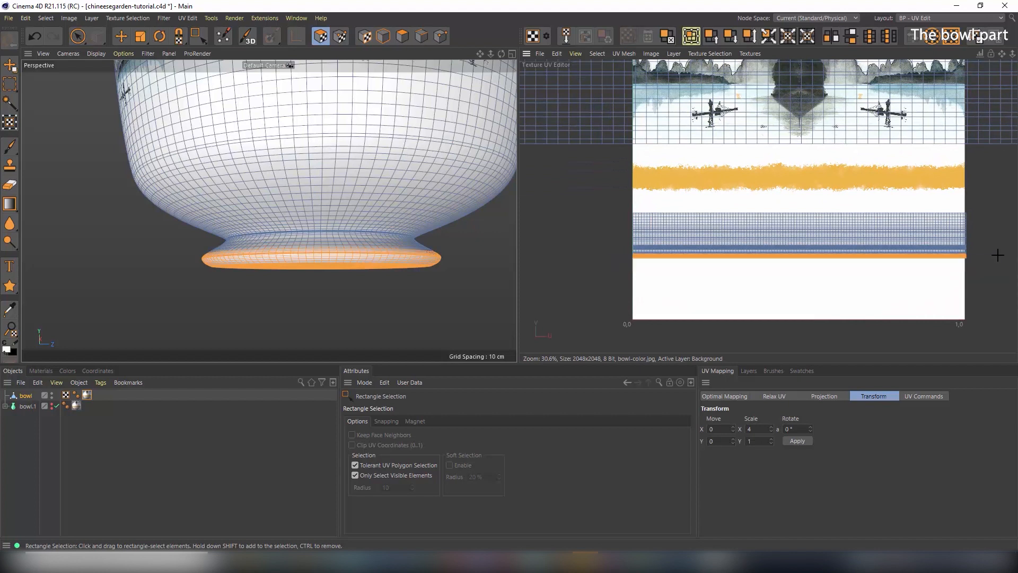
drag(615, 280, 974, 253)
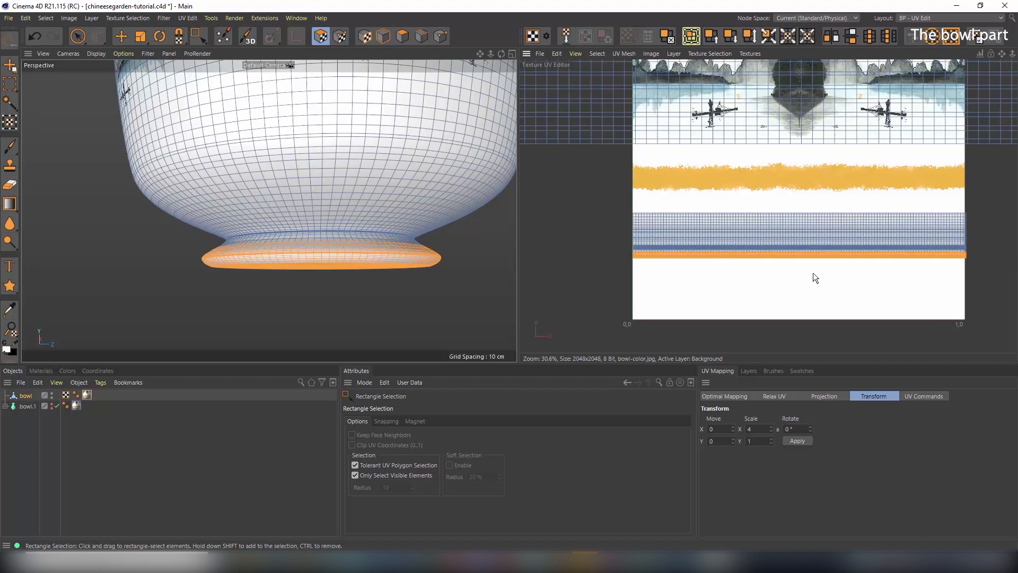
drag(602, 279, 987, 252)
click(698, 199)
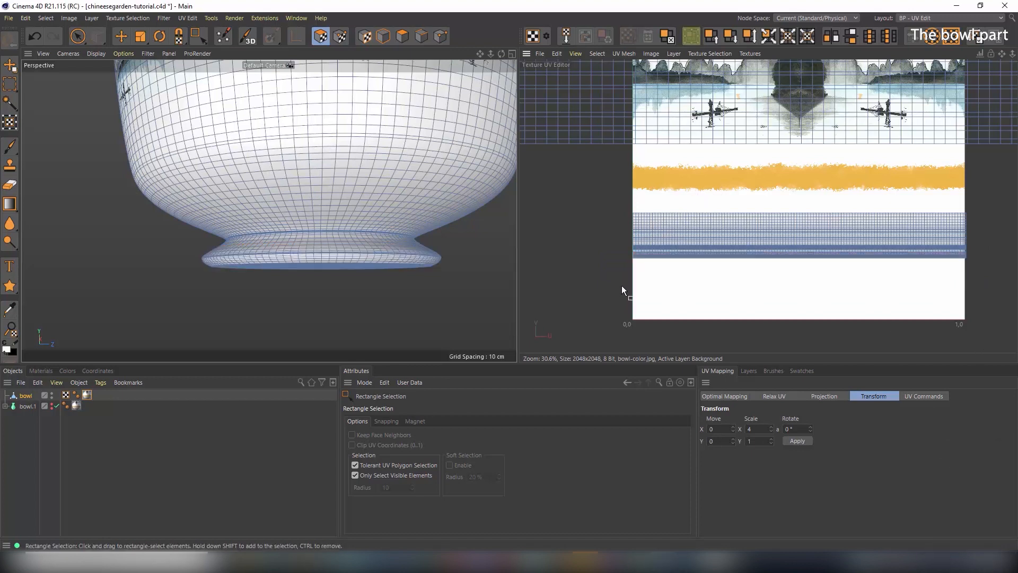
key(ctrl+z)
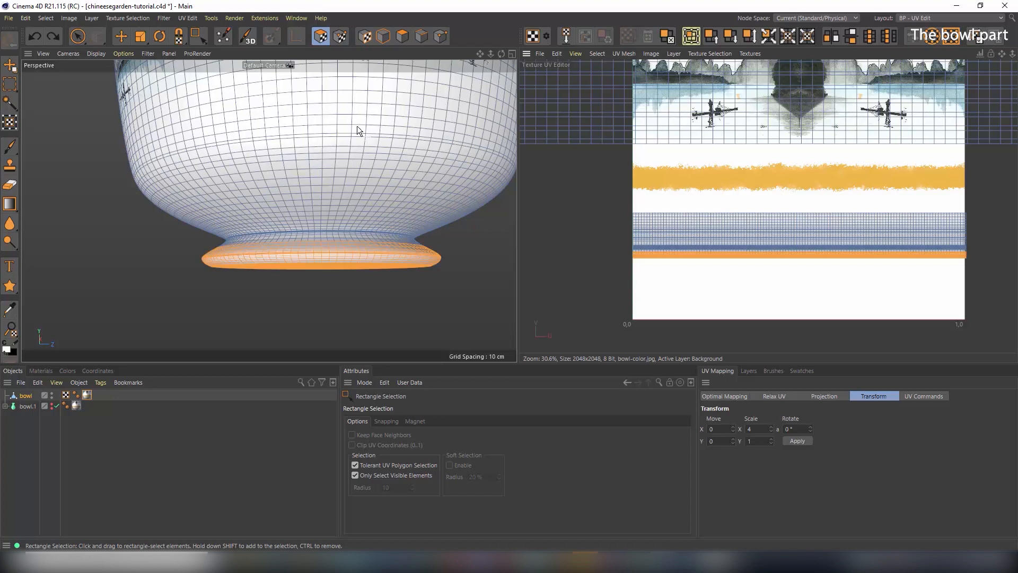
click(121, 36)
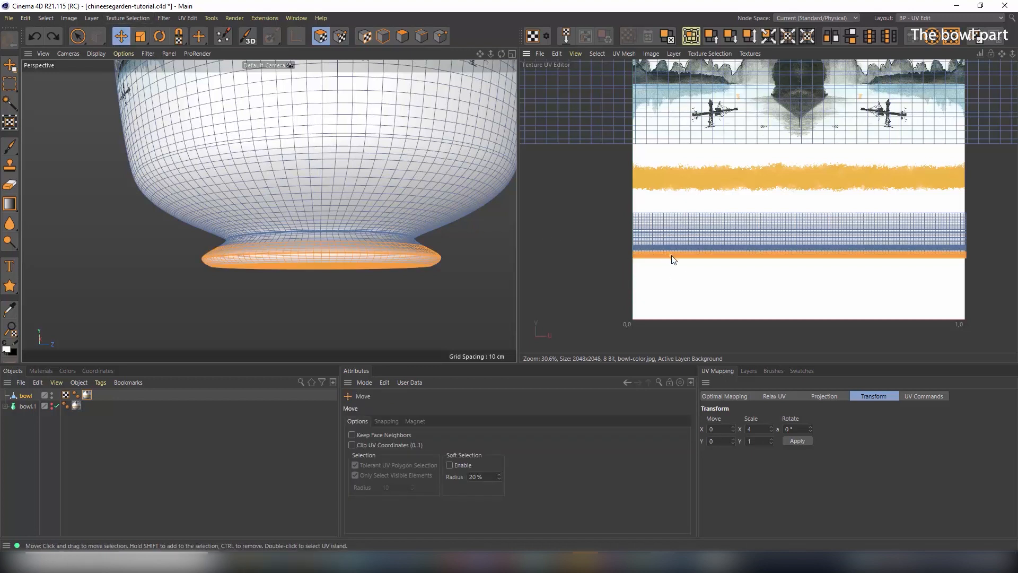
Move the foot UV strip up onto the orange band and scale it to cover the band
drag(673, 258, 670, 165)
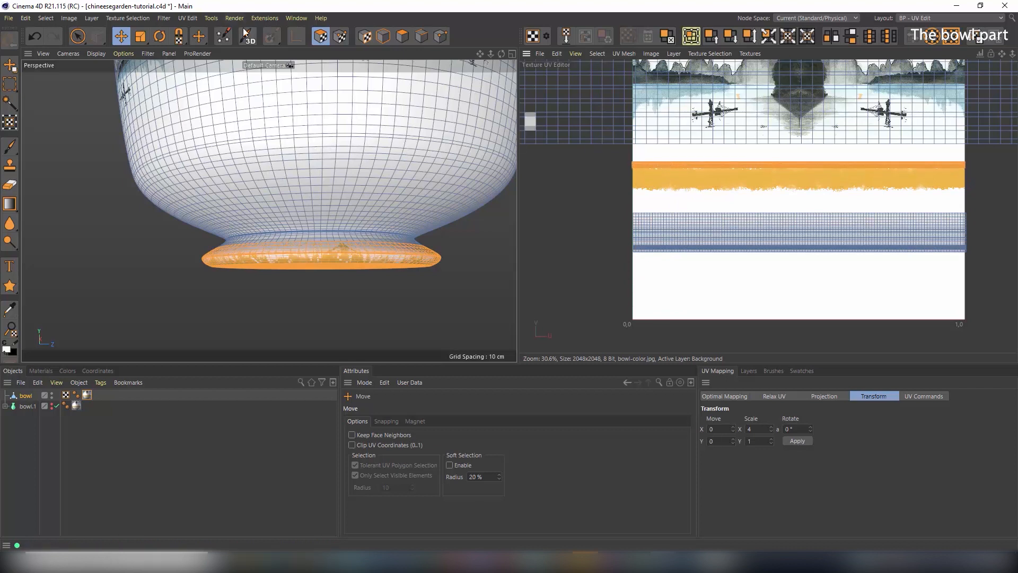
key(t)
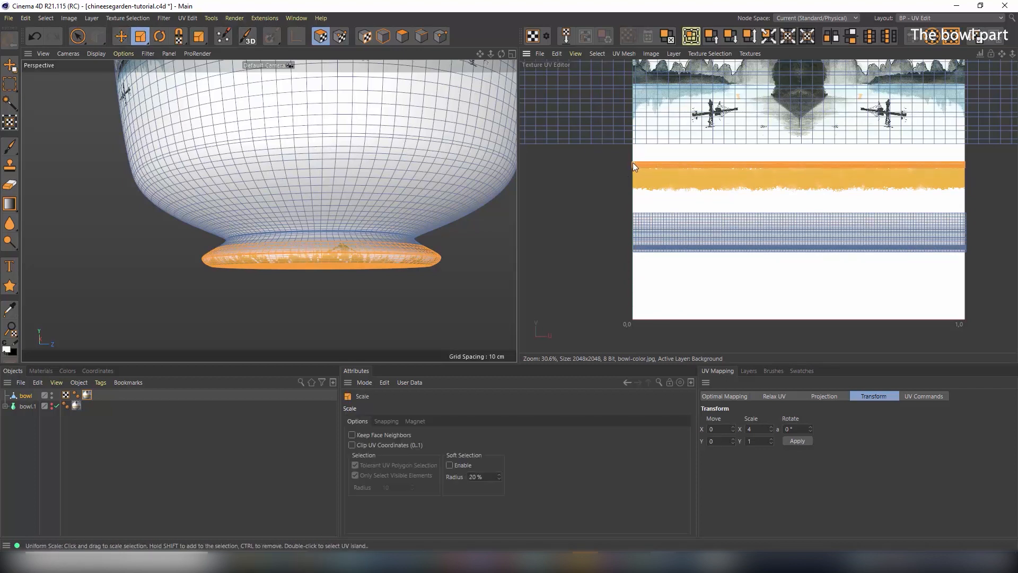
drag(633, 165, 988, 313)
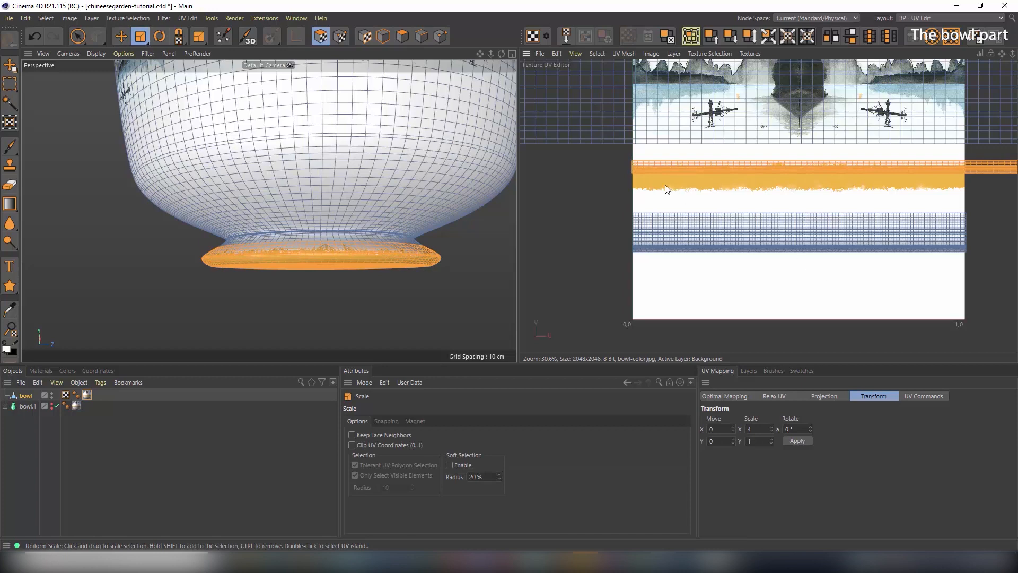
drag(634, 163, 999, 236)
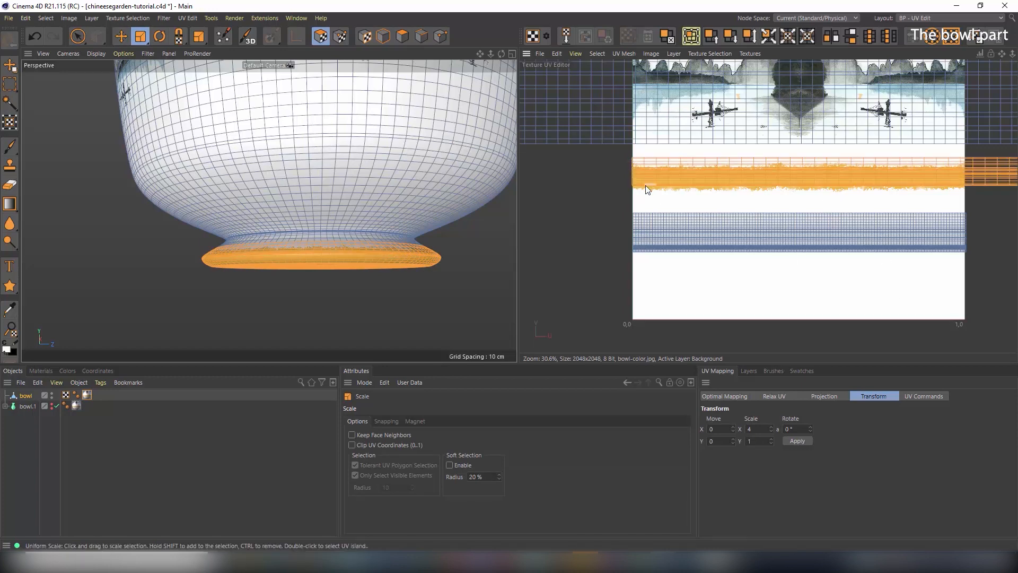
alt+drag(385, 234, 409, 238)
drag(638, 162, 847, 205)
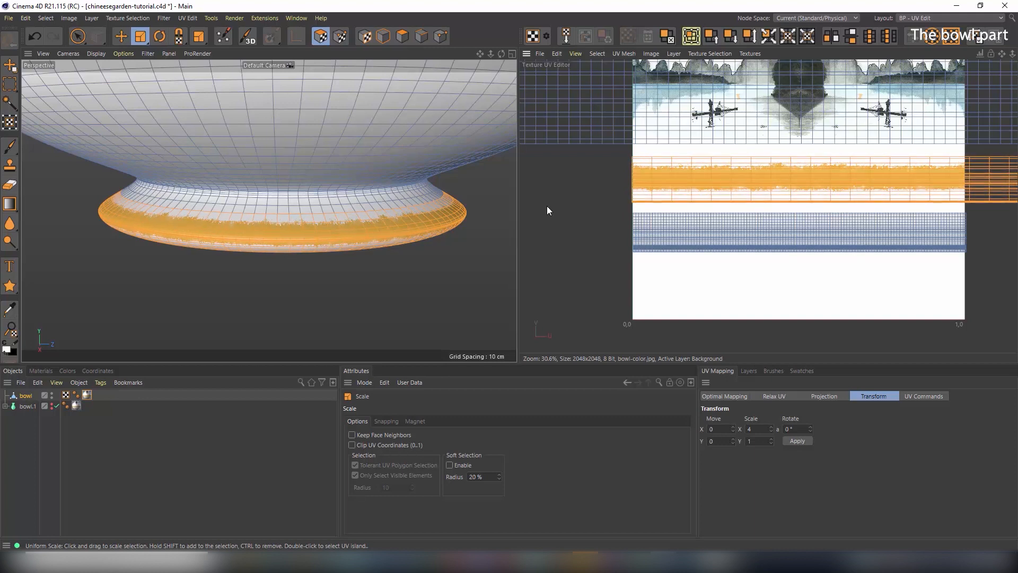
alt+drag(338, 226, 340, 201)
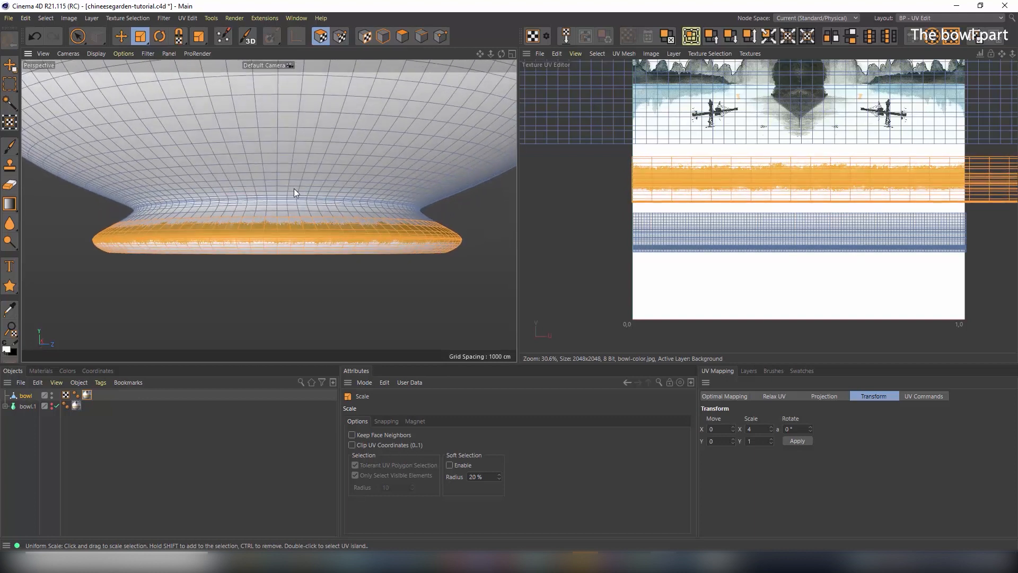
Stretch the strip along one axis with UV Non-Uniform Scale and nudge it slightly upward
click(132, 37)
click(141, 40)
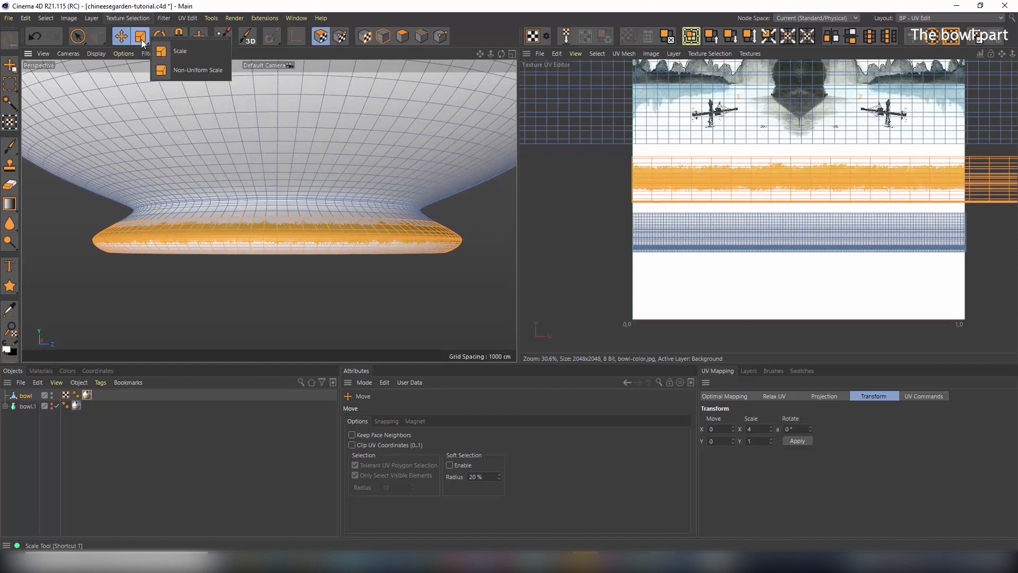
click(195, 70)
drag(709, 183, 713, 78)
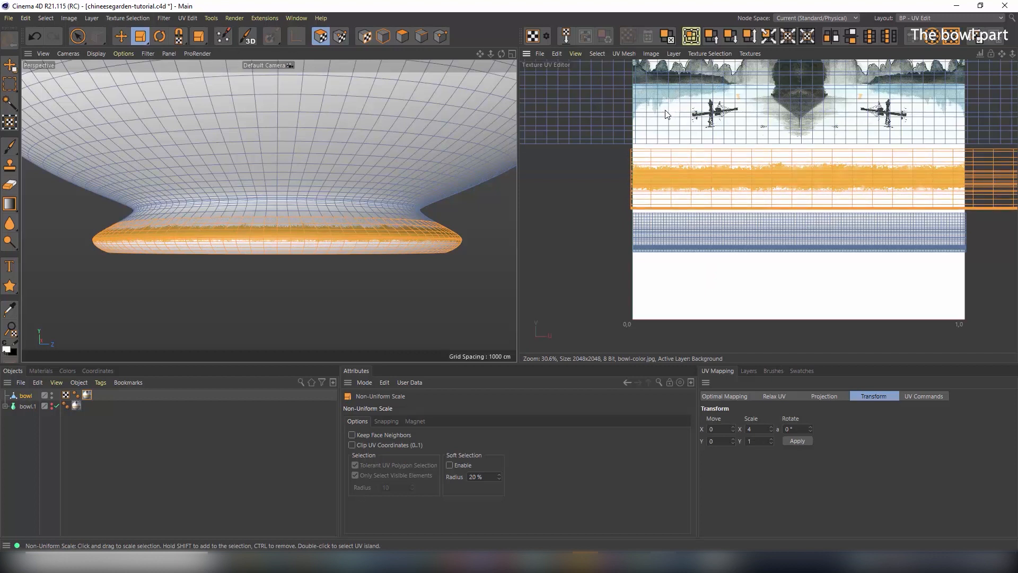
key(e)
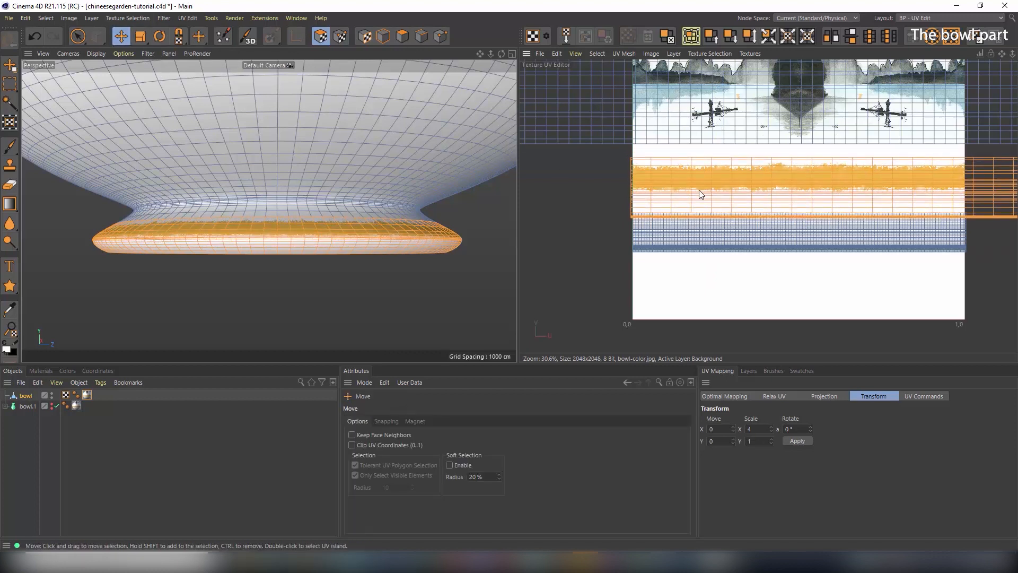
mouse_move(699, 188)
mouse_down()
mouse_move(701, 174)
mouse_move(699, 185)
mouse_up()
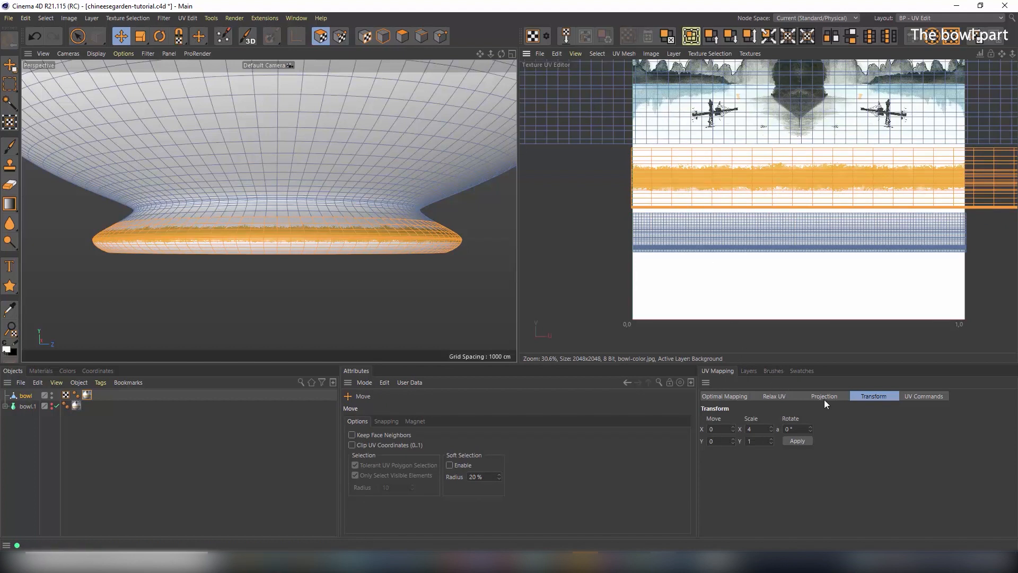
Flip the strip with Scale X 1, Y -1, move it onto the blue strip, and check the underside
double_click(755, 428)
key(Return)
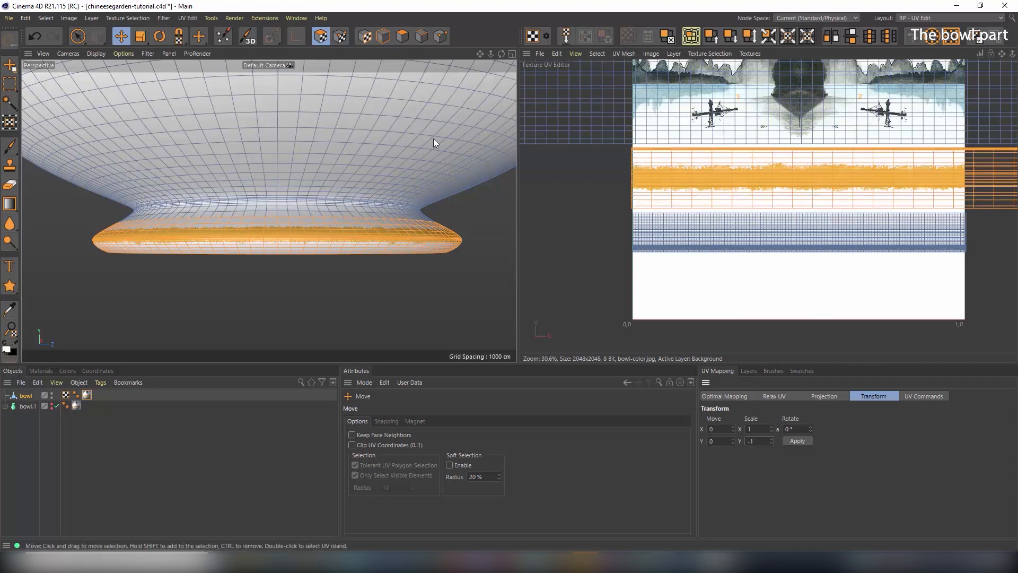
drag(805, 182, 801, 207)
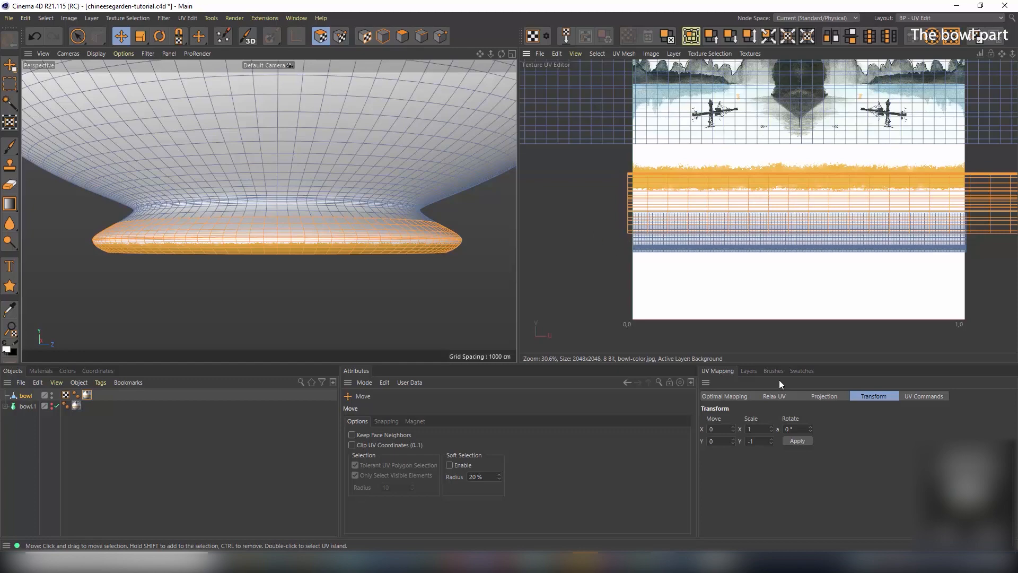
scroll(283, 202, up, 5)
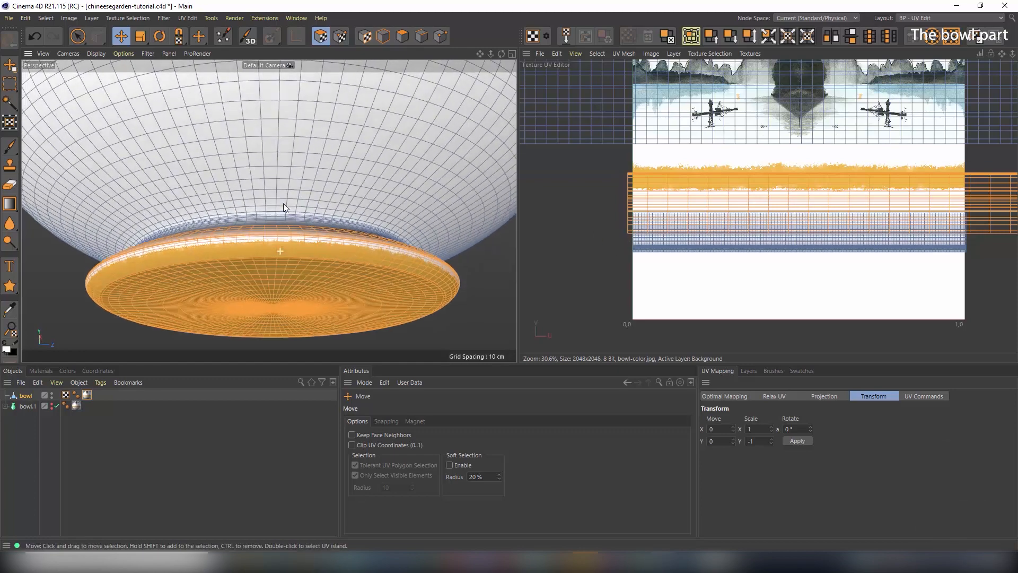
scroll(283, 204, up, 4)
alt+drag(243, 270, 243, 171)
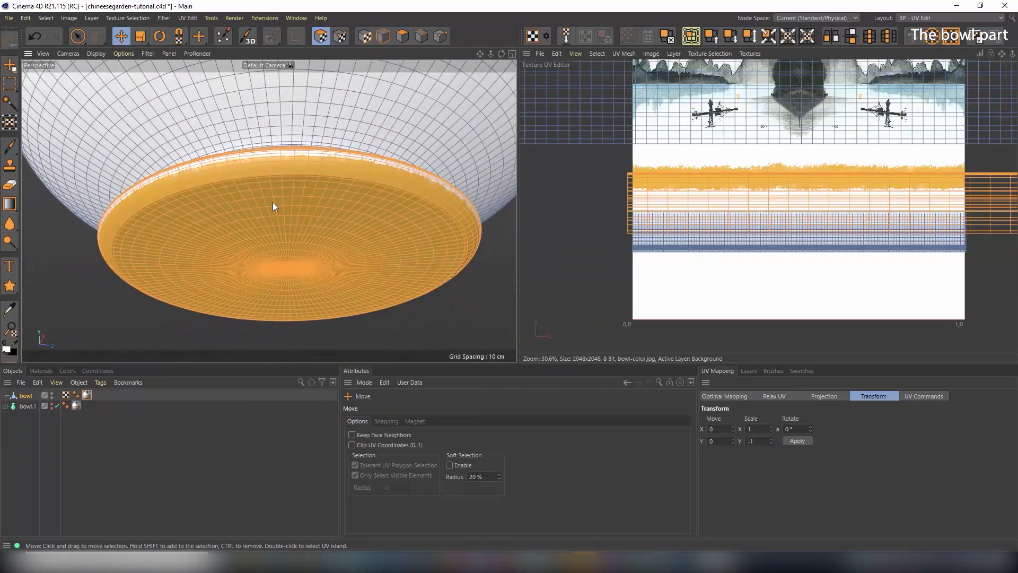
mouse_move(348, 243)
alt+mouse_down()
mouse_move(333, 211)
mouse_move(304, 253)
mouse_move(303, 299)
mouse_move(340, 217)
mouse_move(342, 232)
mouse_move(297, 234)
mouse_move(347, 183)
mouse_move(328, 284)
mouse_move(330, 137)
mouse_move(320, 177)
alt+mouse_up()
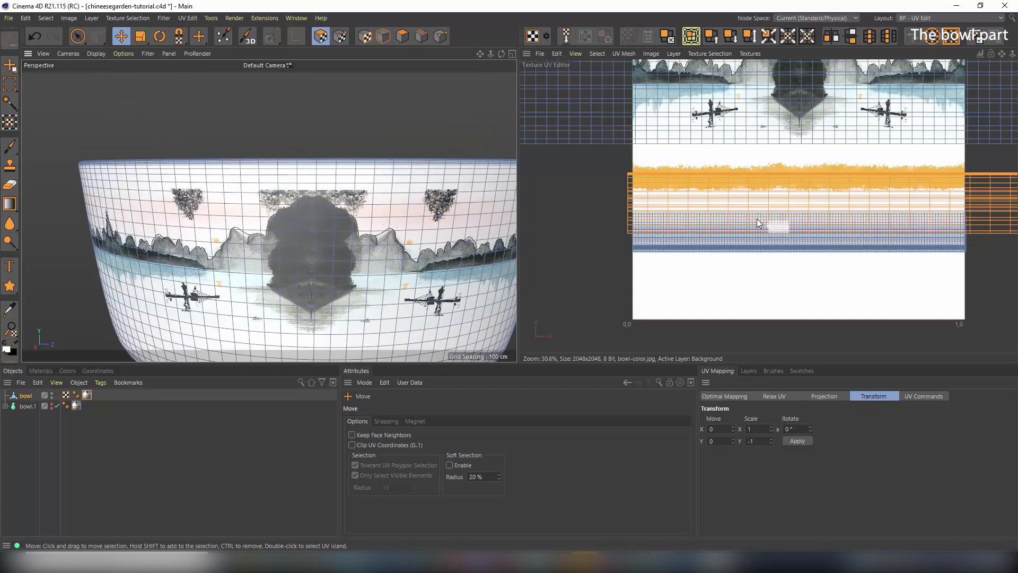
scroll(748, 142, down, 3)
Box-select the top row of UVs along the bowl's rim in the Texture UV Editor
alt+middle_drag(787, 102, 785, 237)
scroll(788, 103, down, 2)
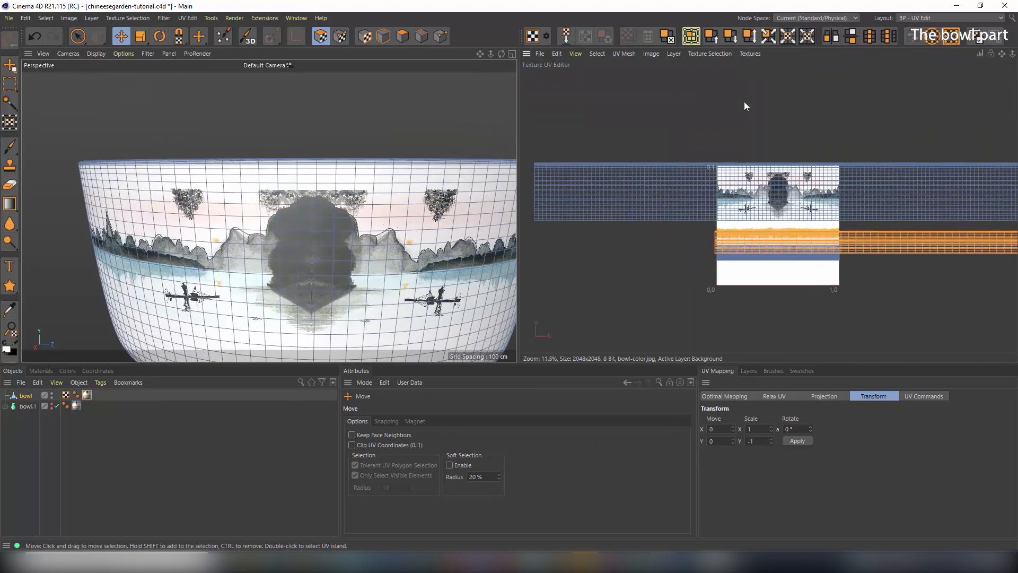
scroll(777, 114, down, 2)
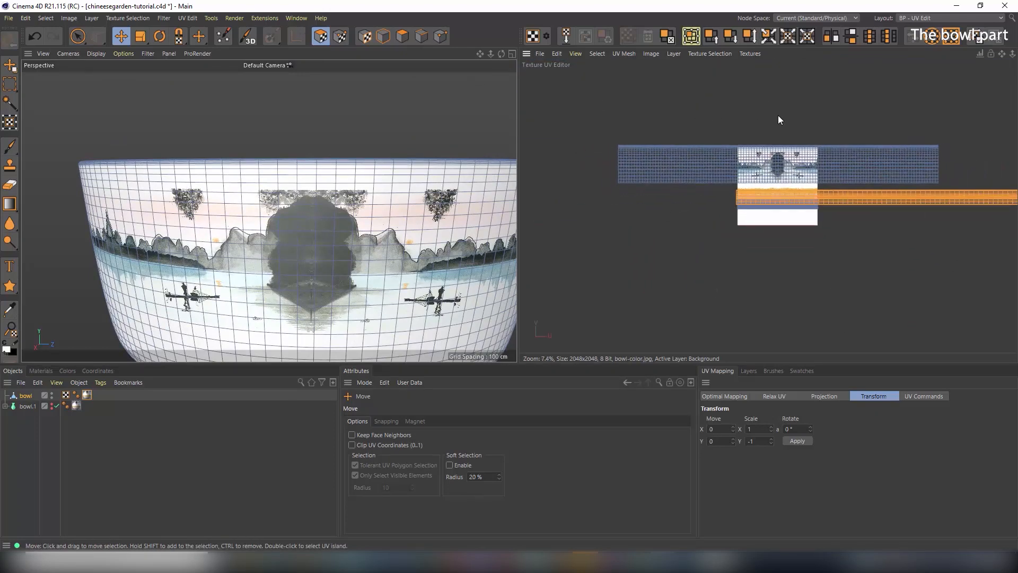
scroll(778, 116, up, 1)
click(79, 38)
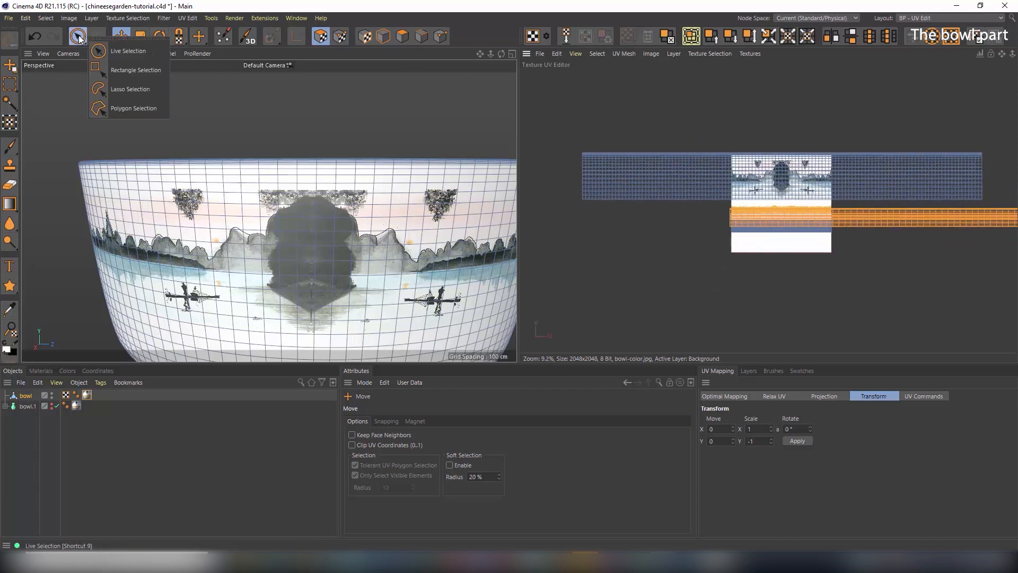
click(122, 70)
drag(561, 125, 988, 154)
Move the rim UV row down onto the texture
click(121, 36)
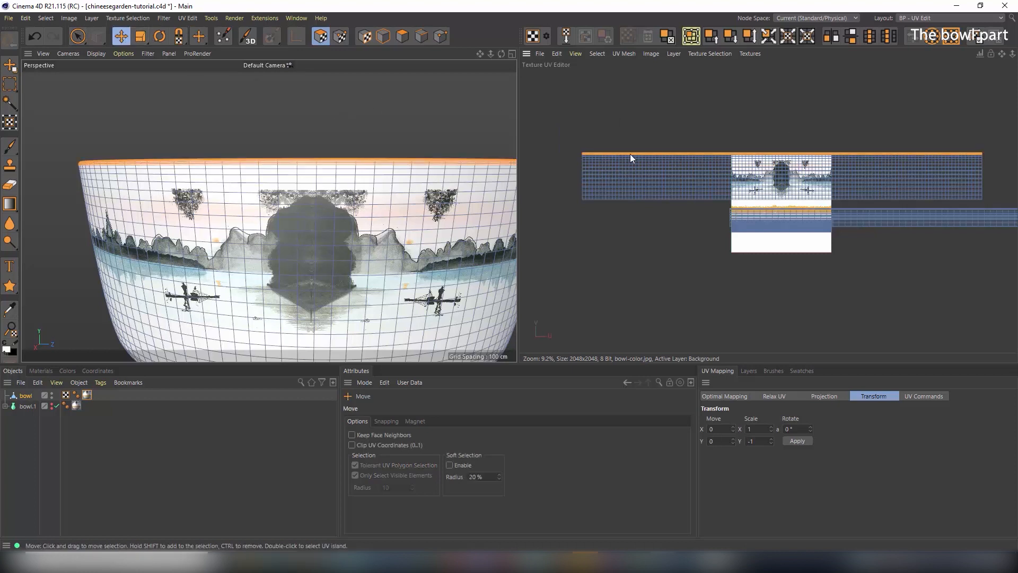
drag(751, 156, 750, 209)
scroll(298, 151, up, 5)
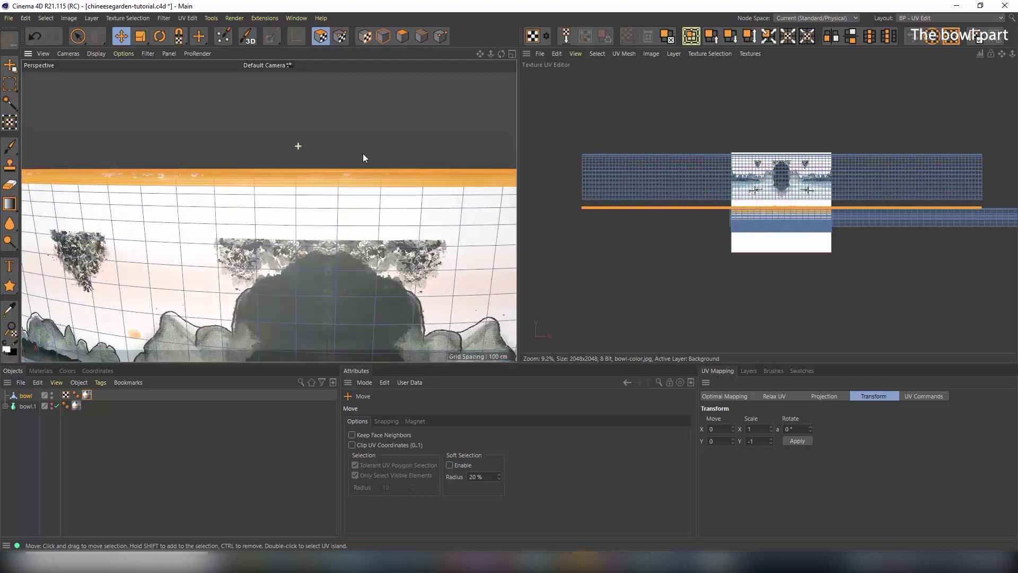
scroll(778, 227, up, 7)
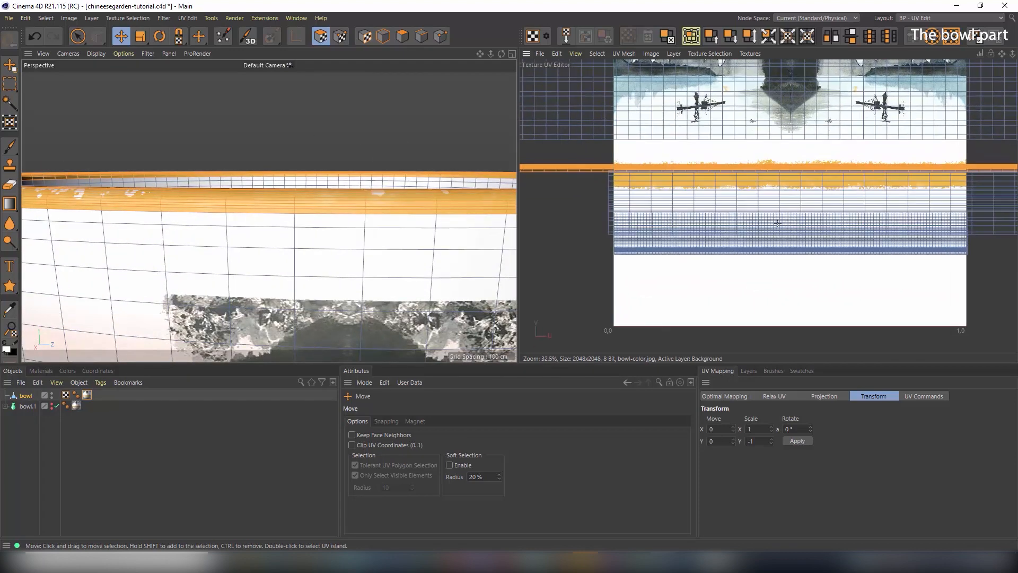
drag(588, 165, 586, 186)
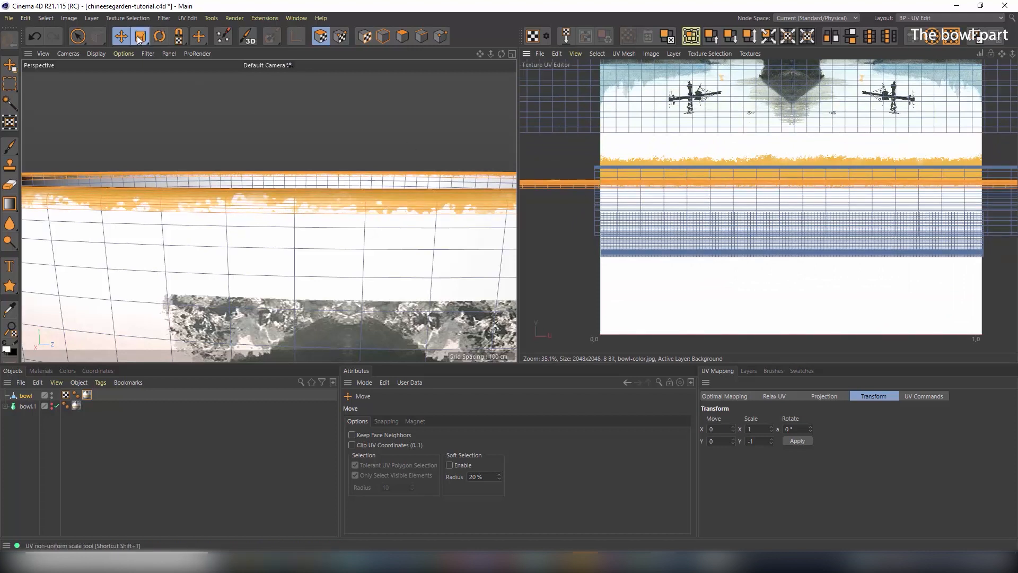
Stretch the rim UV row taller with UV Non-Uniform Scale and orbit to check the rim
click(199, 36)
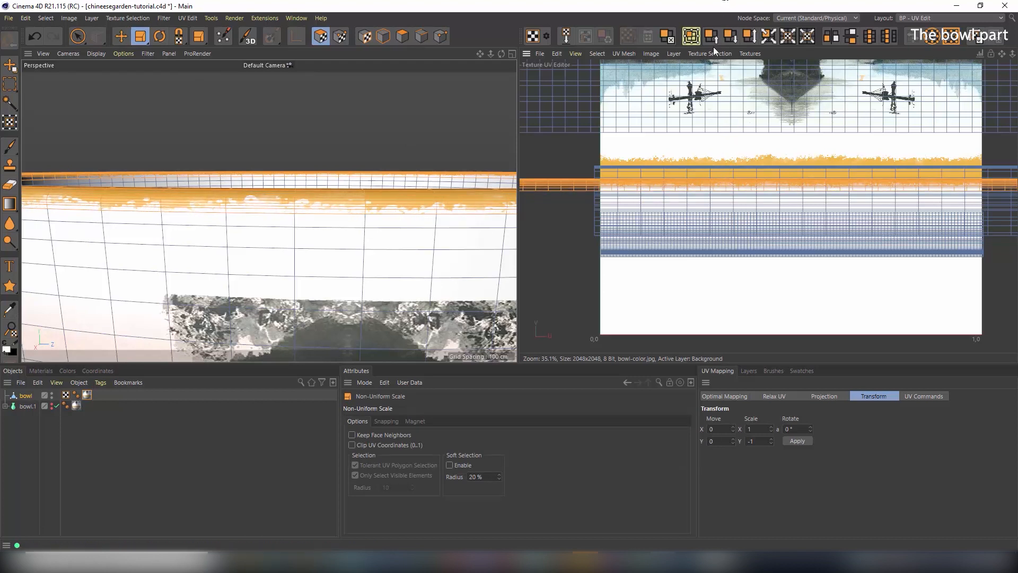
drag(720, 179, 711, 11)
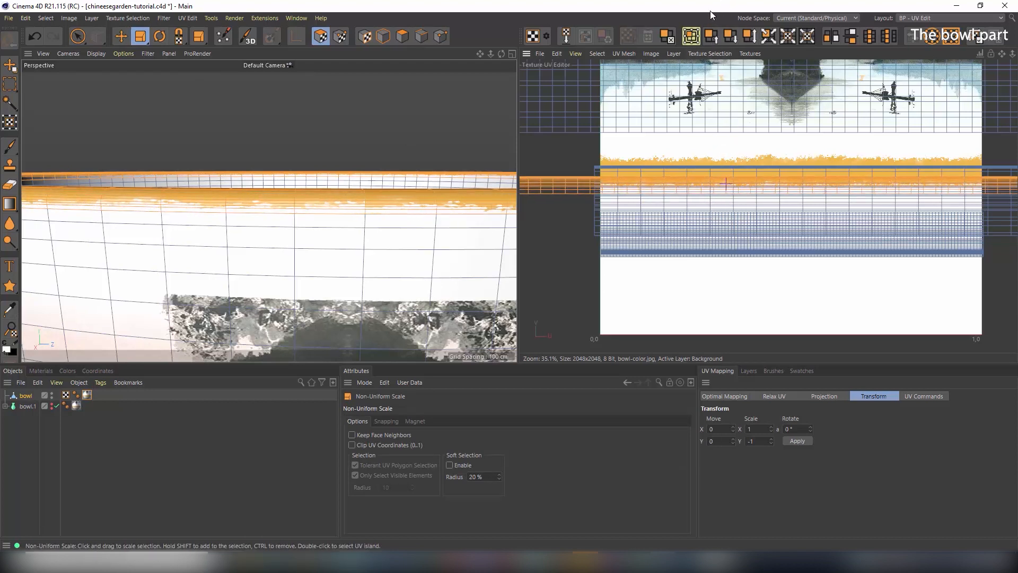
scroll(444, 171, down, 10)
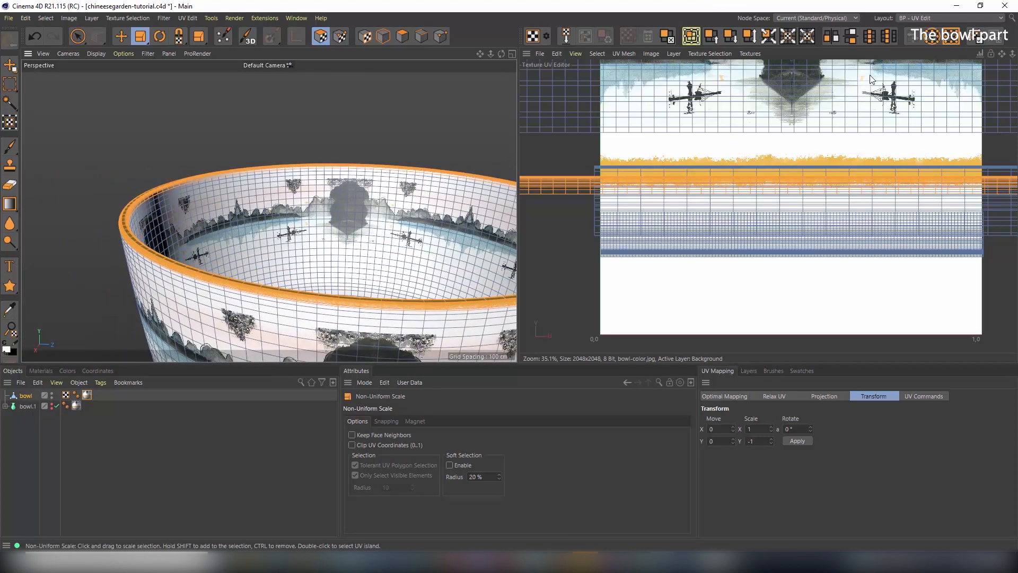
alt+drag(422, 173, 386, 199)
scroll(359, 159, up, 2)
scroll(400, 200, down, 3)
alt+middle_drag(403, 200, 303, 205)
alt+drag(303, 209, 330, 244)
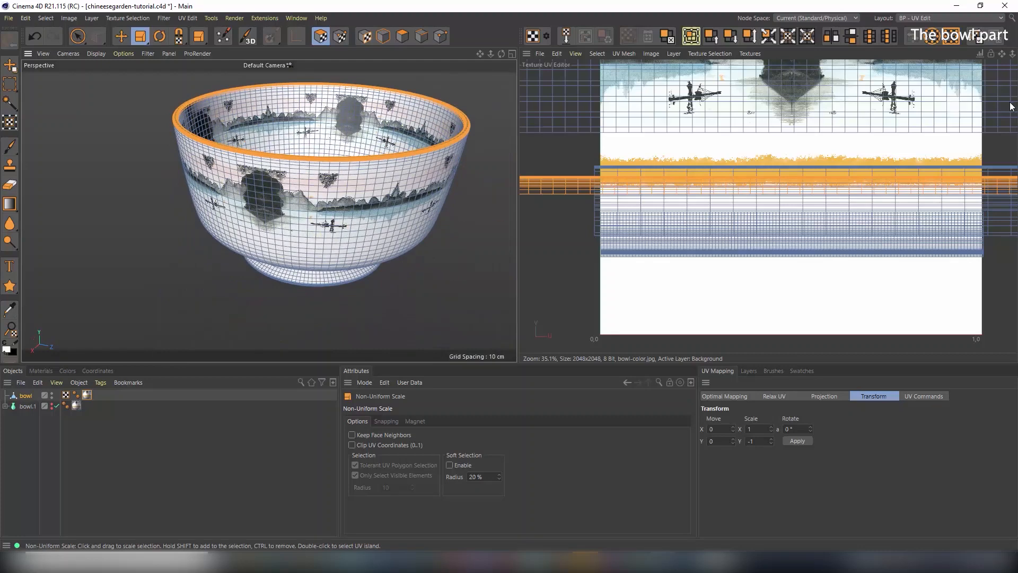
Switch to the modelling_1m_custom layout and orbit around the textured bowl
click(959, 18)
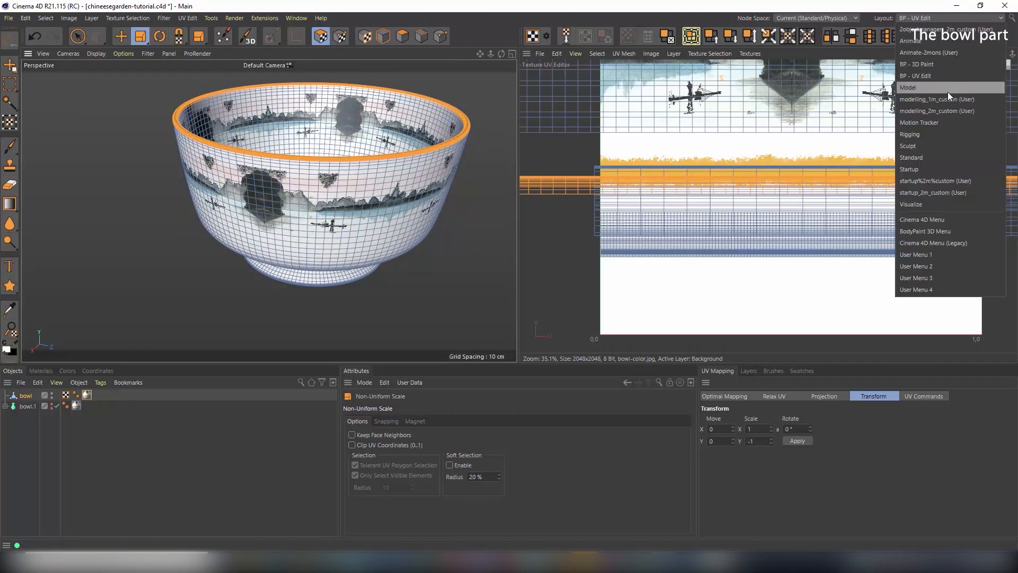
click(937, 99)
alt+drag(367, 175, 419, 231)
scroll(423, 228, down, 2)
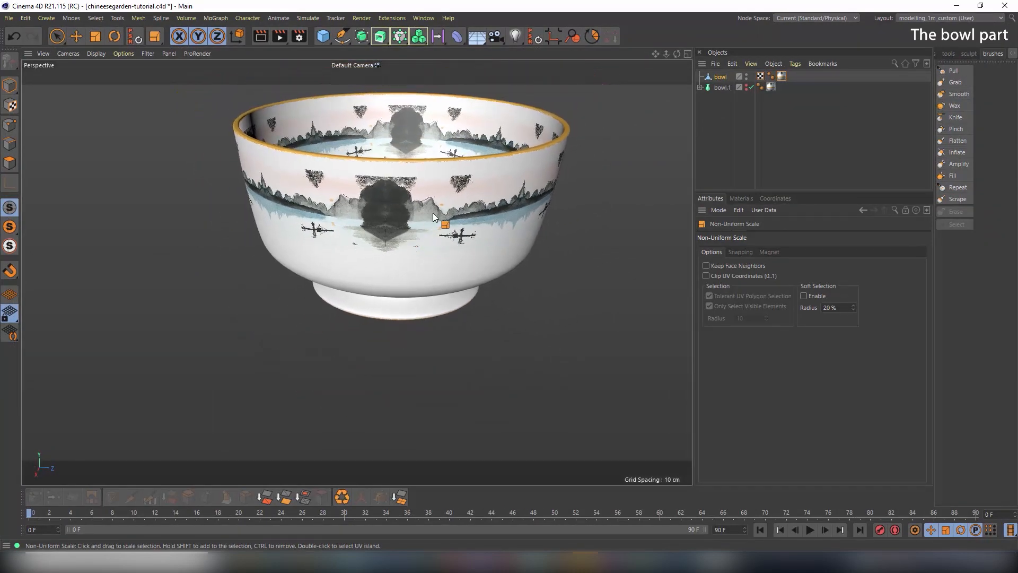
alt+drag(432, 212, 397, 188)
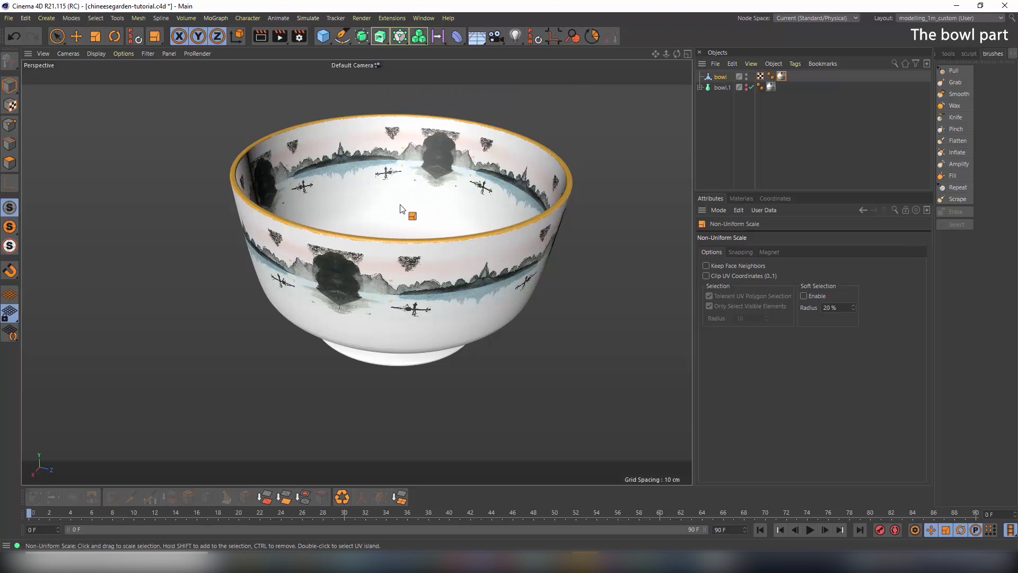
alt+drag(407, 211, 386, 250)
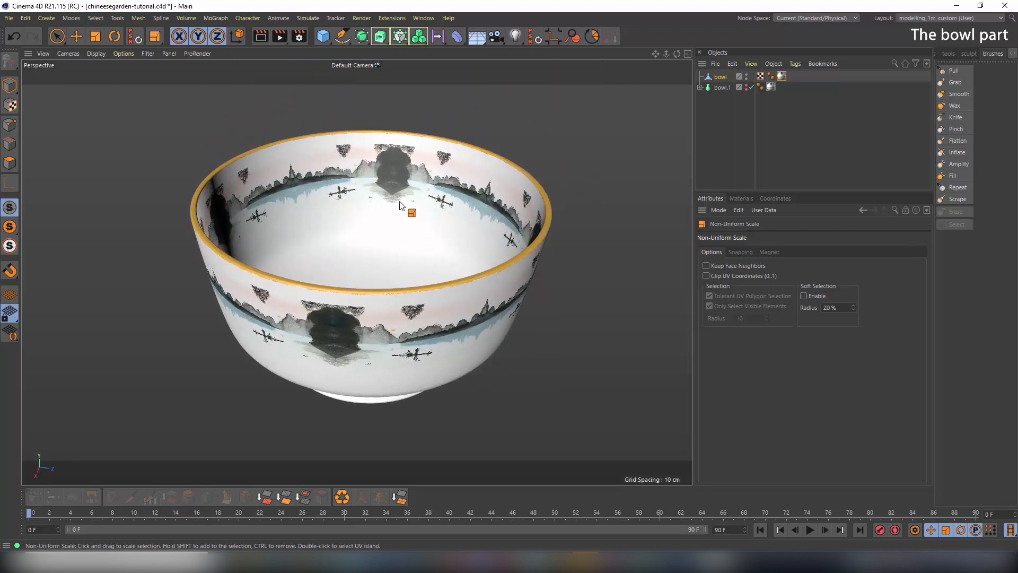
Set the viewport display to Gouraud Shading (Lines) to overlay wireframe on the bowl
click(102, 53)
click(130, 82)
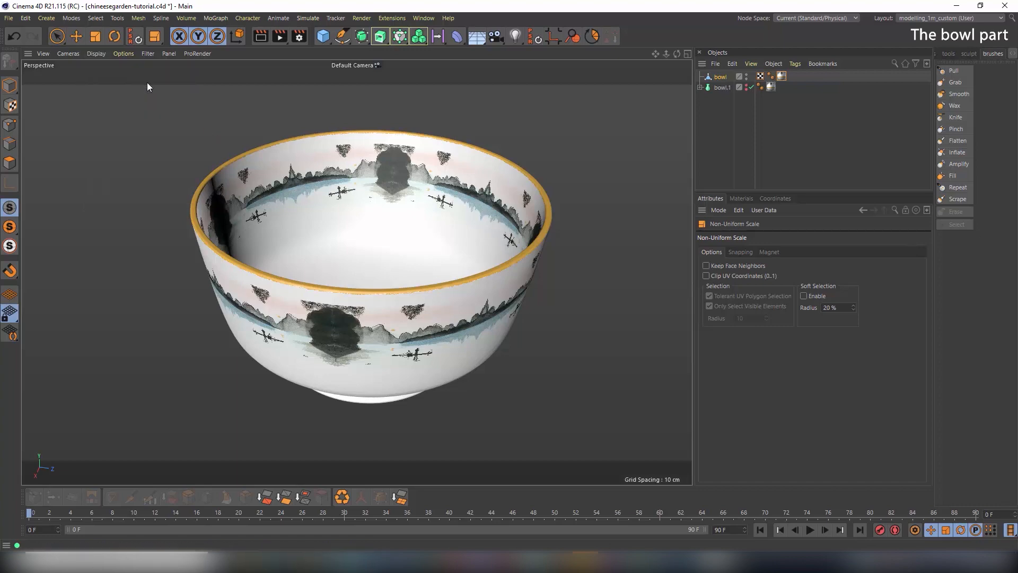
alt+drag(297, 249, 305, 253)
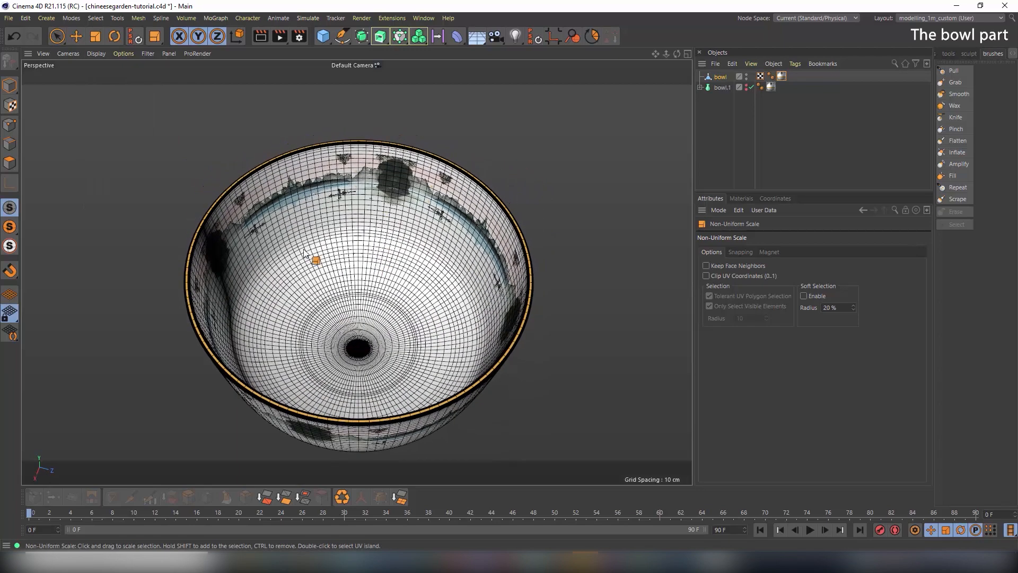
In polygon mode, use Loop Selection to select the ring at the bowl's bottom centre
click(10, 164)
key(ctrl+a)
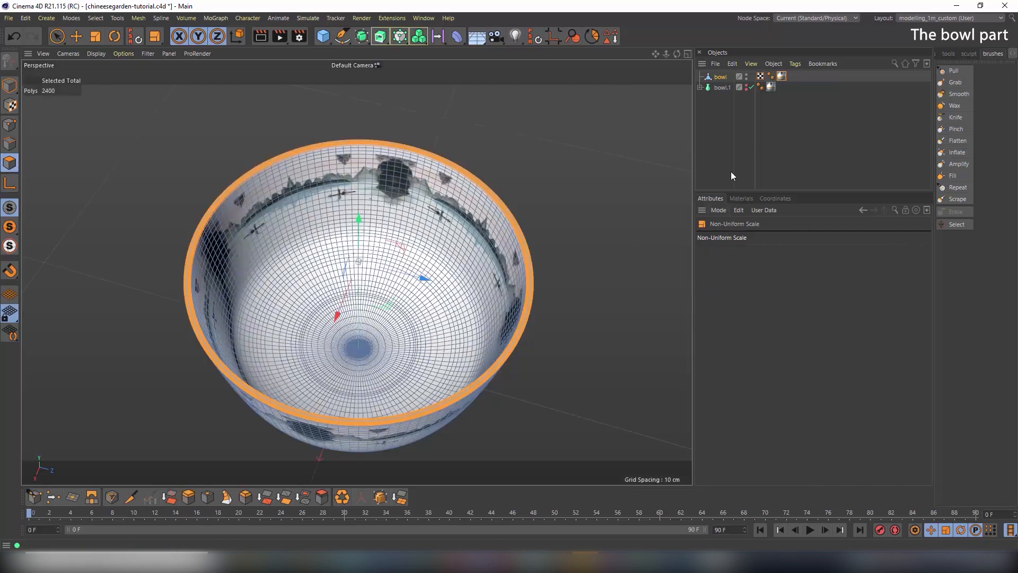
click(952, 54)
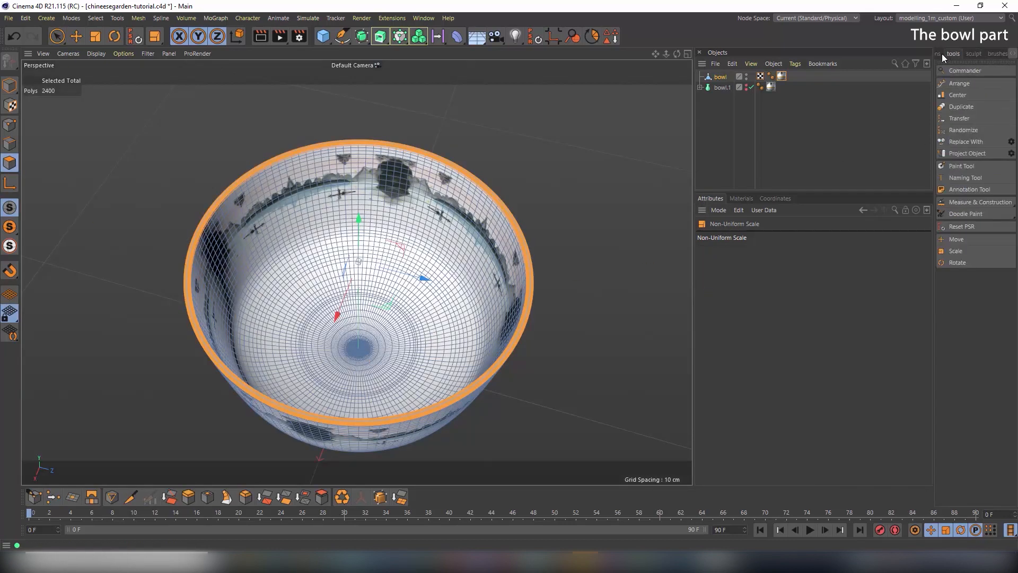
click(941, 53)
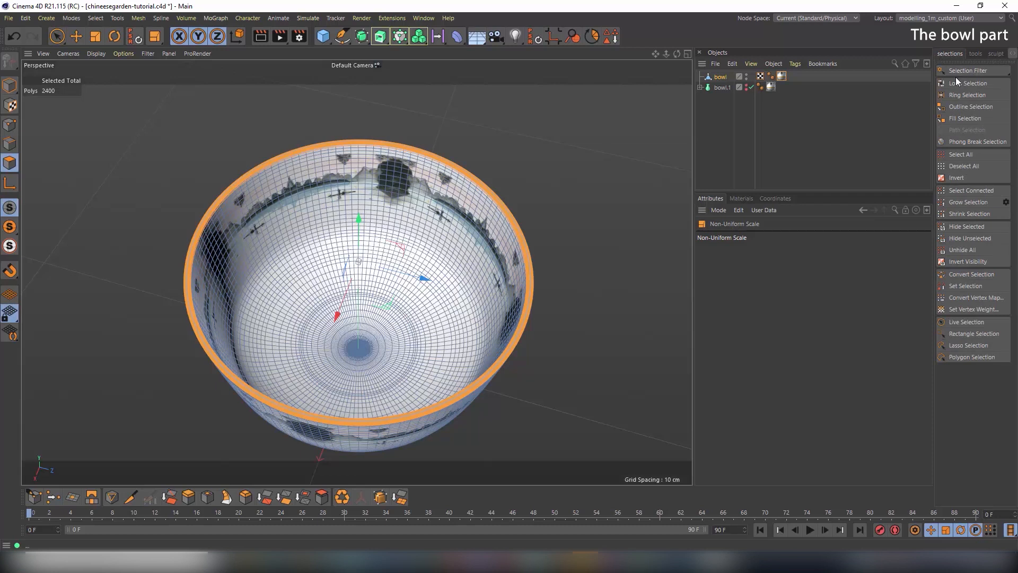
click(96, 19)
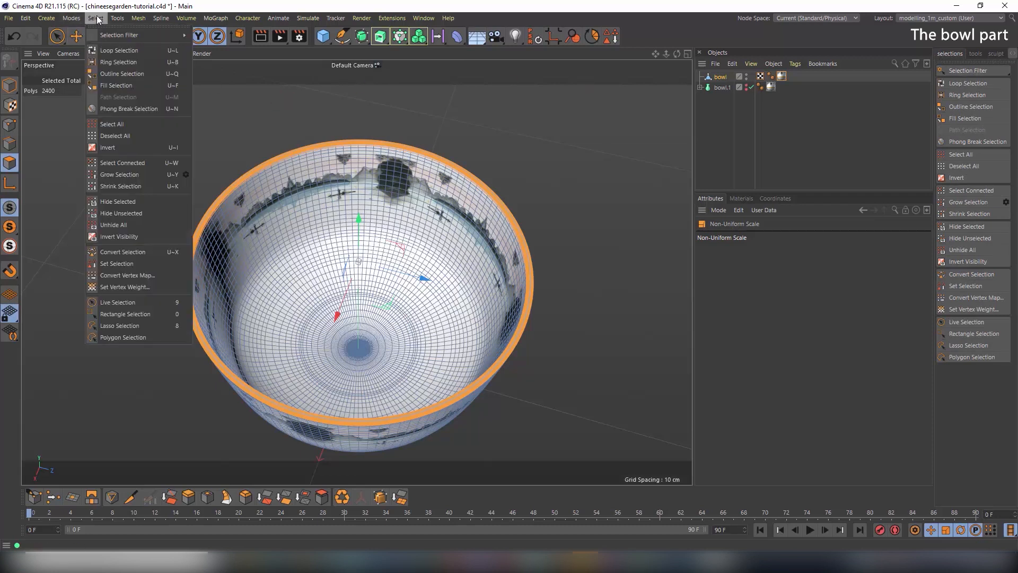
click(106, 50)
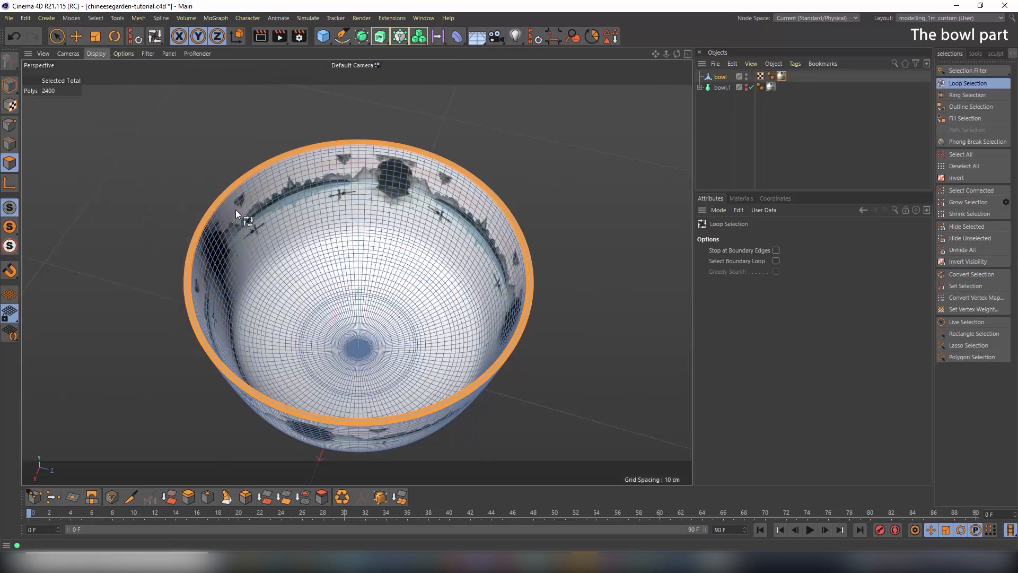
click(375, 329)
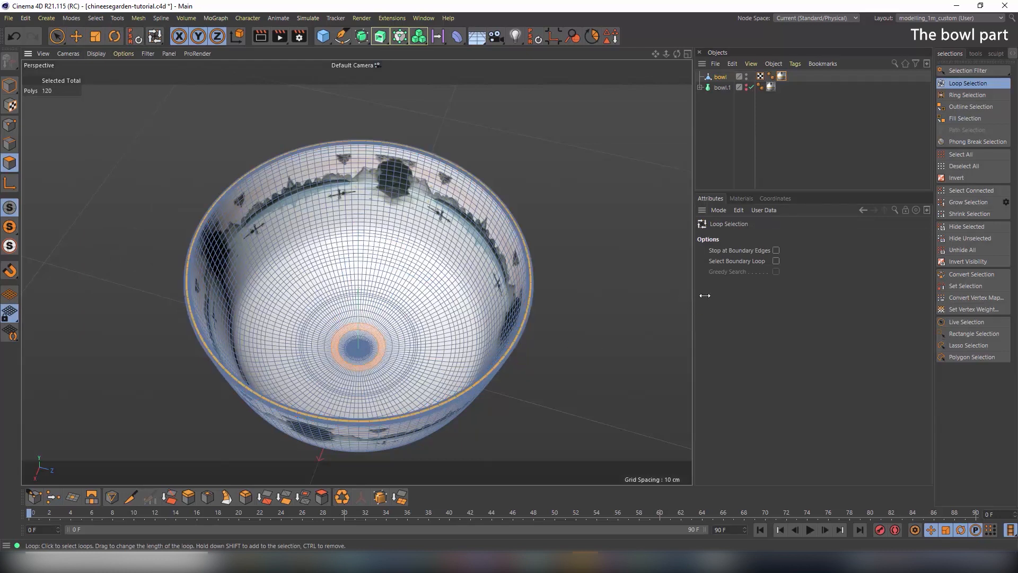
Grow the selection fourteen times across the inner floor and up the inner wall
click(968, 202)
click(968, 202)
click(968, 202)
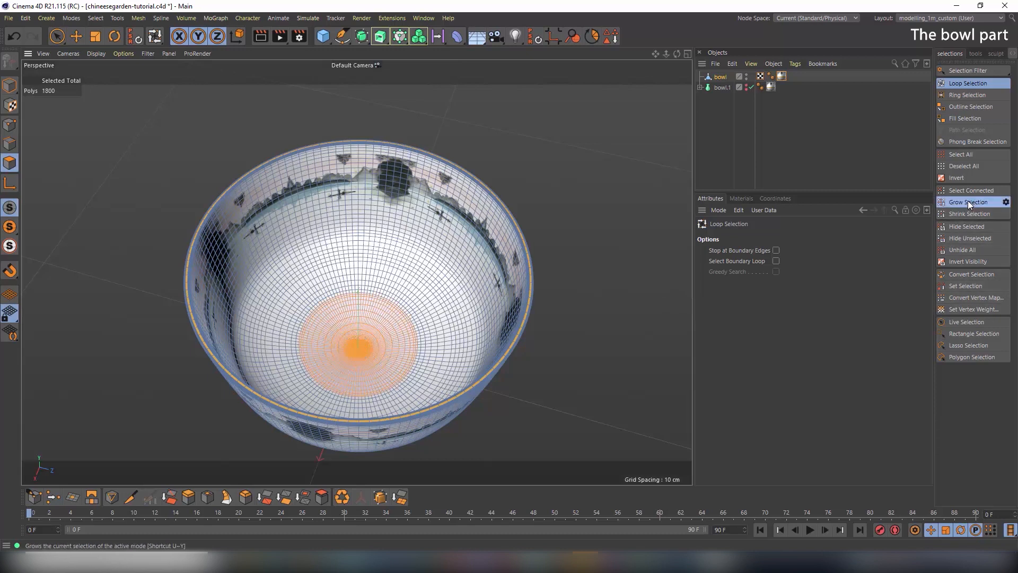
click(969, 202)
click(968, 202)
click(968, 203)
click(968, 202)
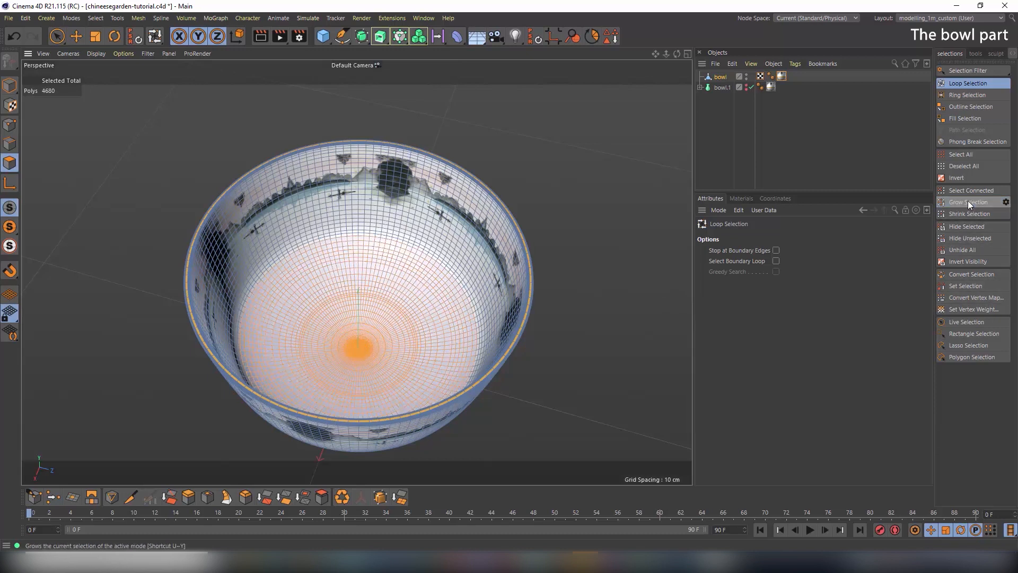
click(969, 202)
click(968, 202)
click(968, 202)
click(968, 202)
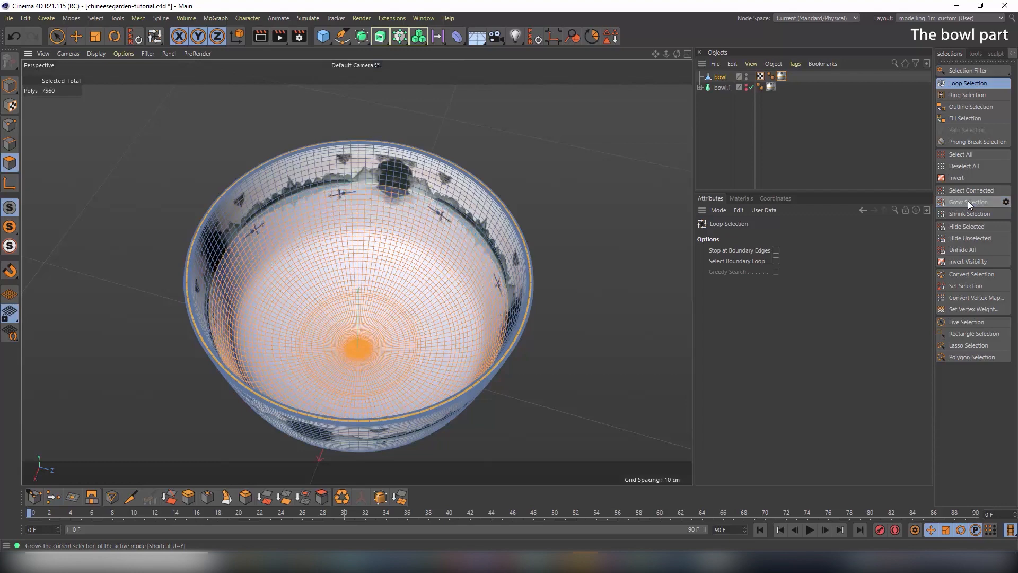
click(968, 202)
click(969, 202)
click(969, 203)
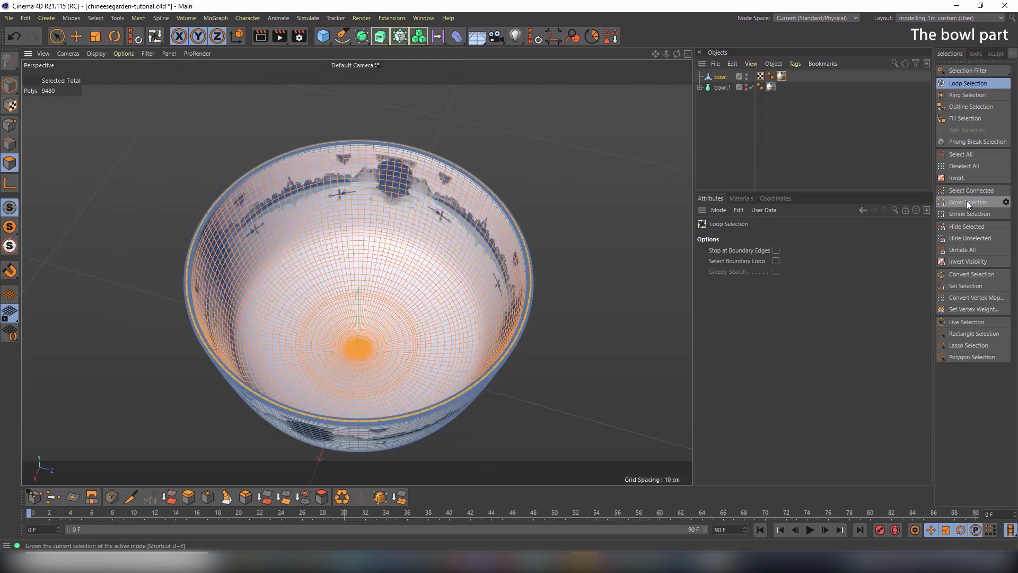
Add the last polygon ring below the rim to the selection, then view the whole bowl
scroll(437, 209, up, 8)
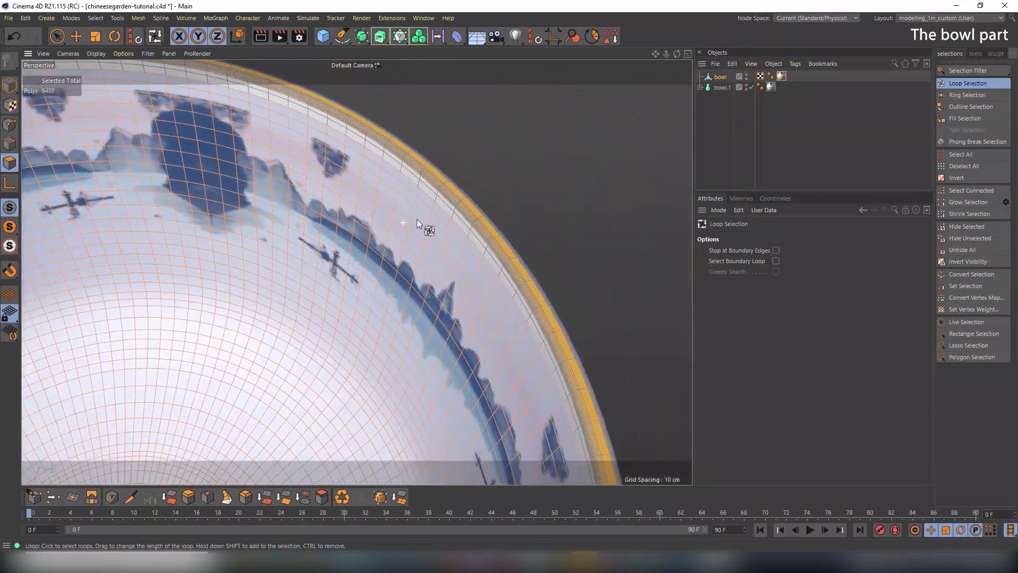
alt+drag(453, 205, 448, 192)
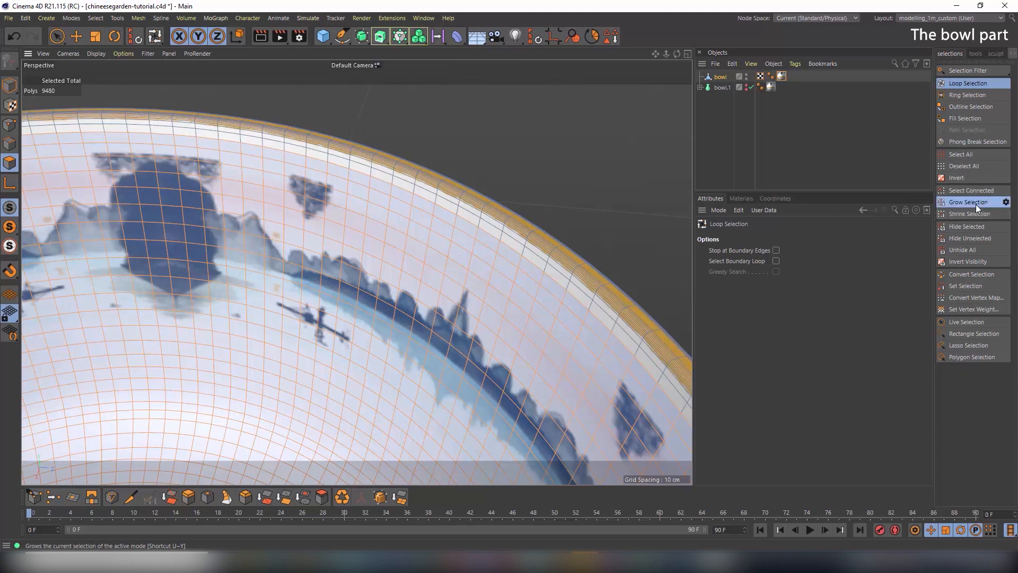
shift+click(434, 215)
alt+right_drag(437, 217, 314, 252)
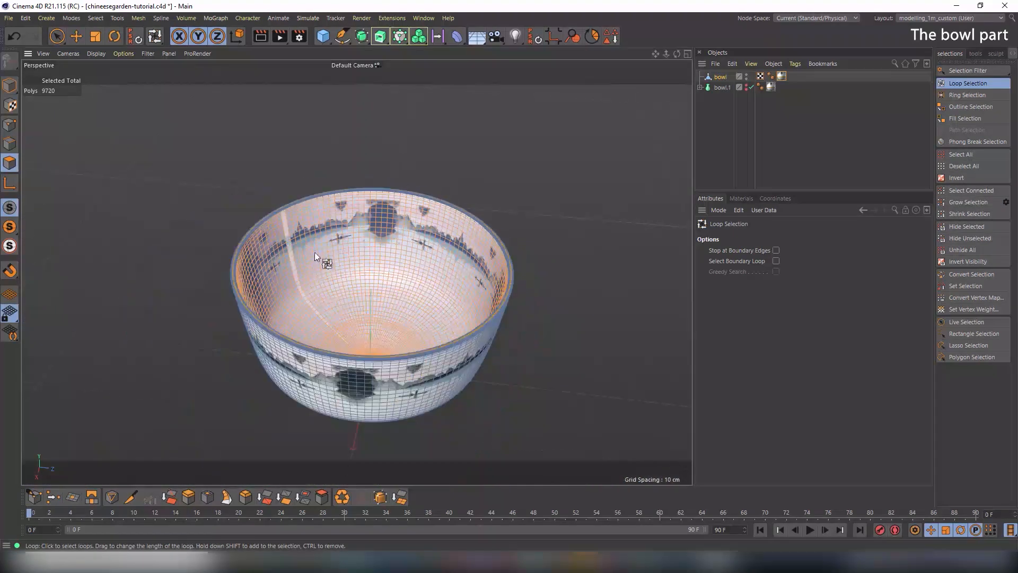
alt+middle_drag(399, 270, 396, 229)
Orbit underneath the bowl to view its base and switch to the Live Selection brush
alt+drag(396, 229, 381, 264)
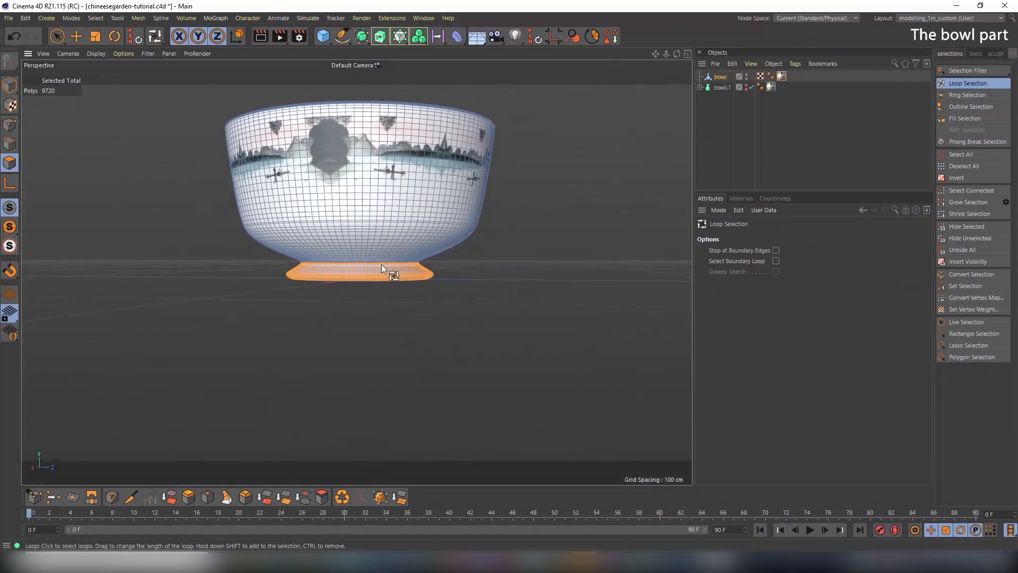
alt+drag(323, 291, 347, 293)
alt+right_drag(349, 272, 441, 282)
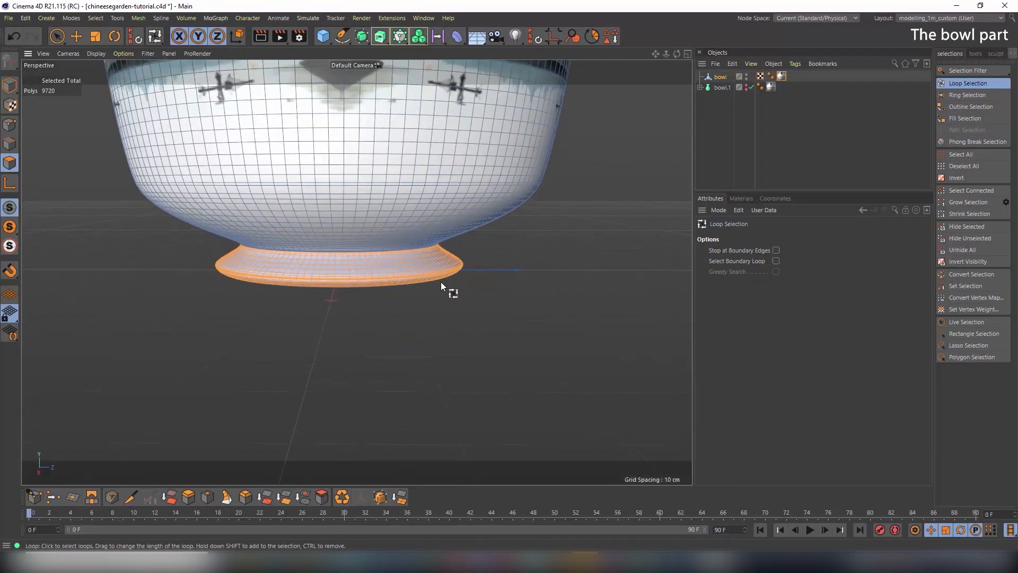
click(58, 38)
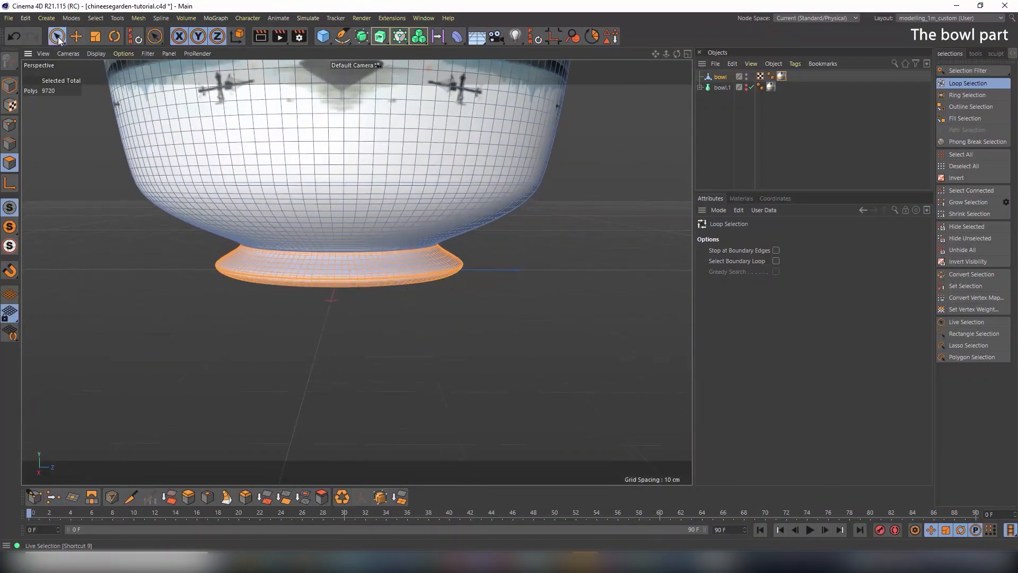
click(57, 37)
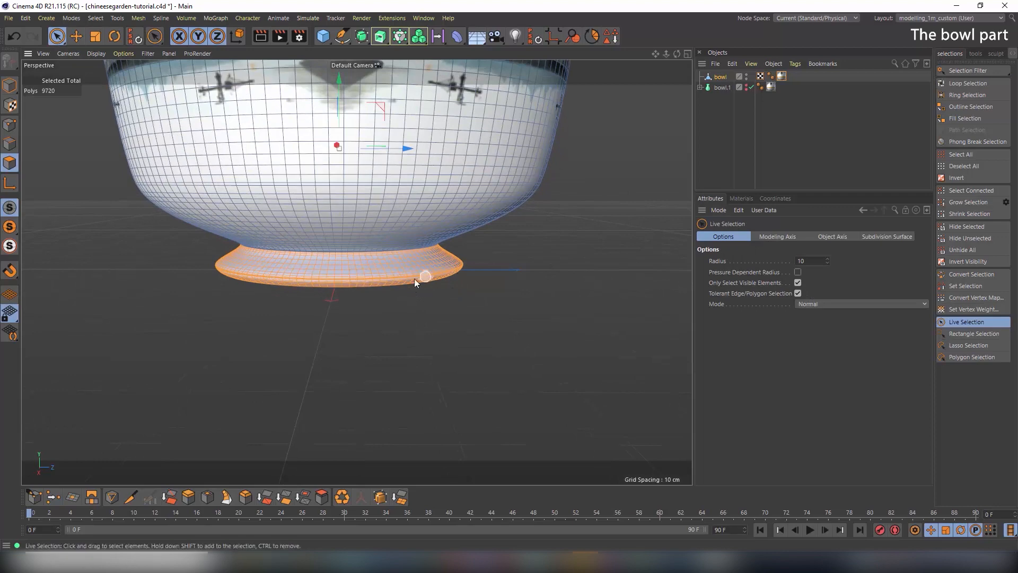
right_click(305, 305)
click(335, 301)
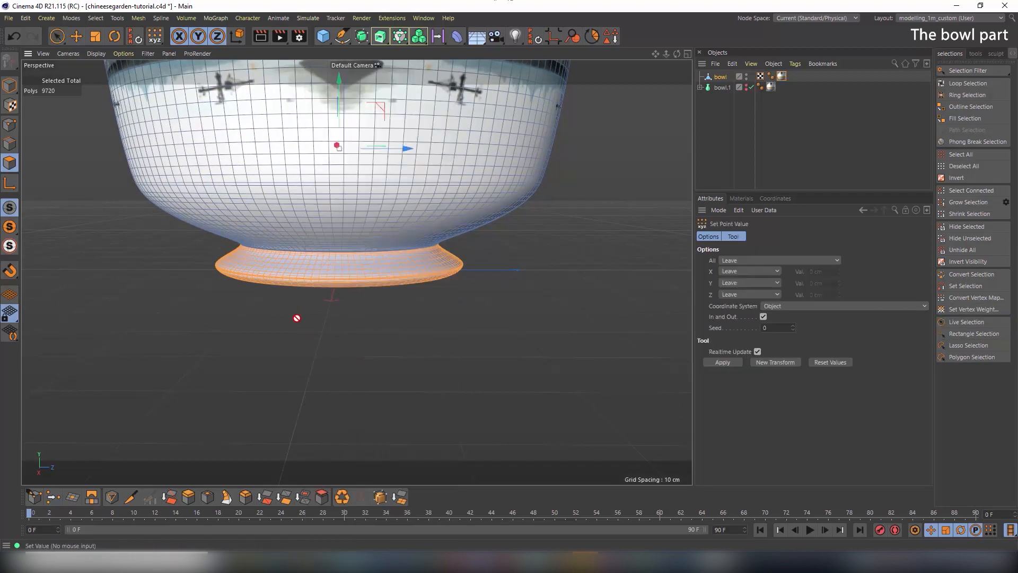
scroll(296, 318, up, 2)
key(space)
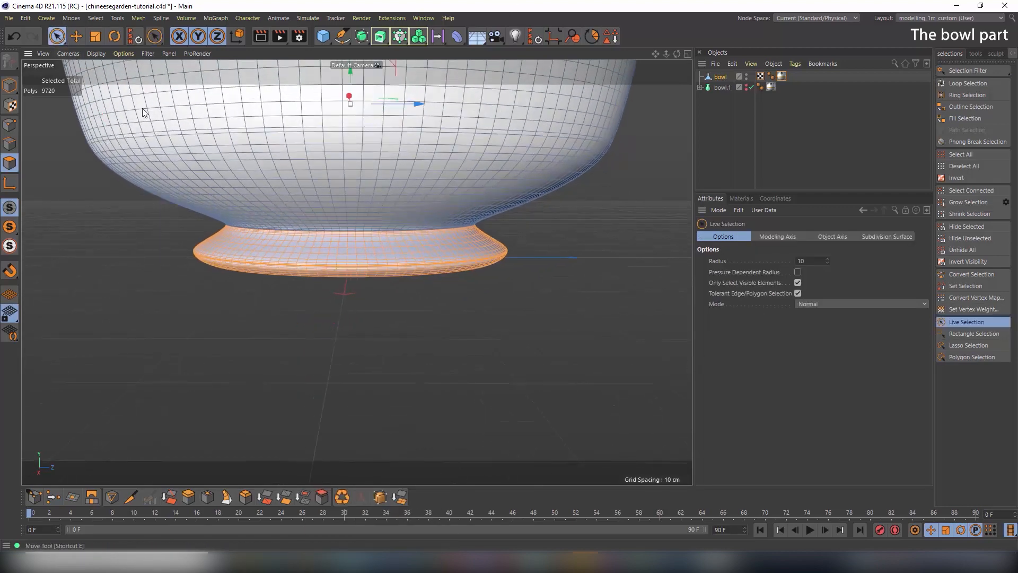
scroll(316, 260, up, 2)
right_click(319, 260)
click(329, 262)
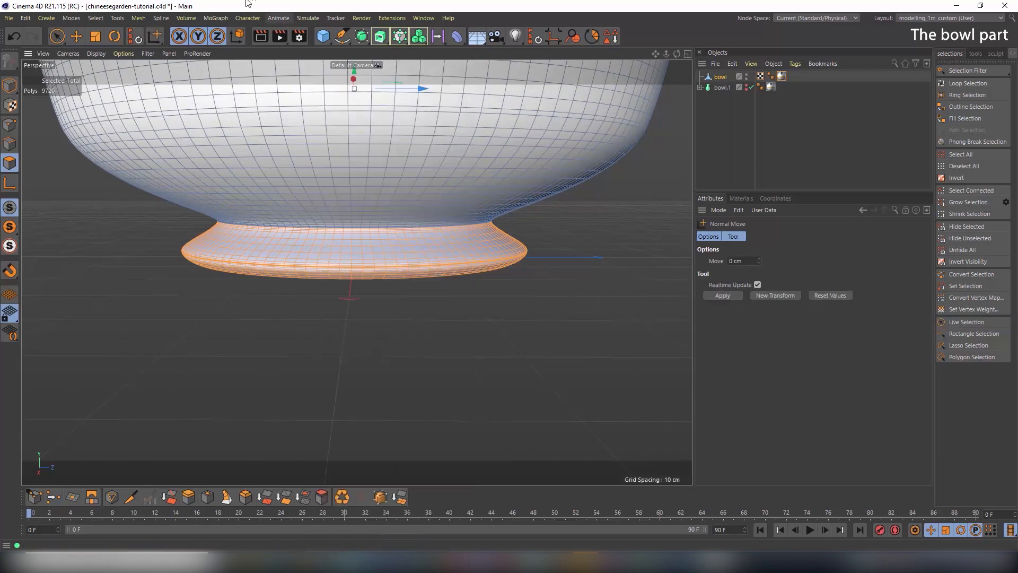
right_click(280, 236)
click(287, 240)
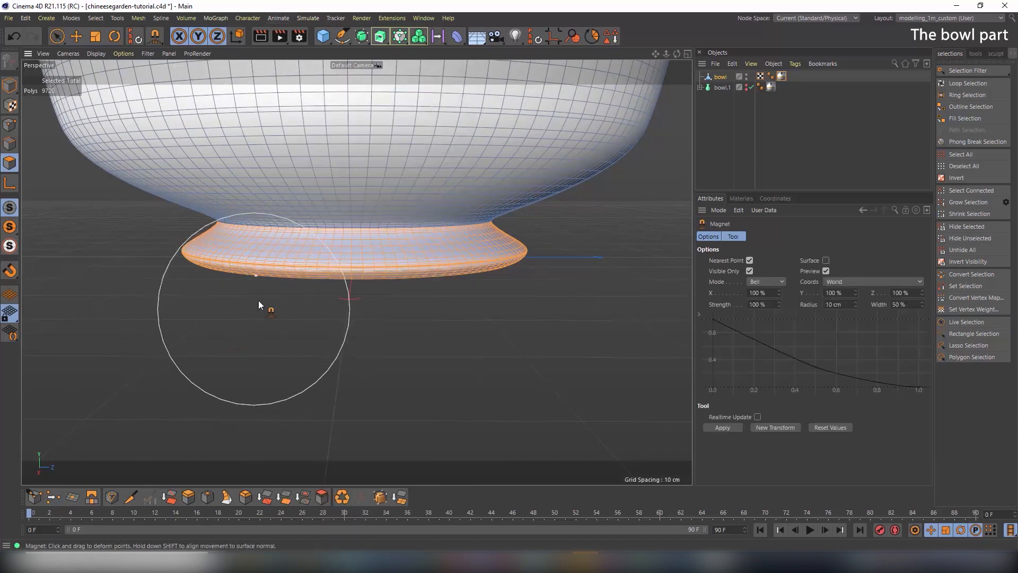
click(59, 37)
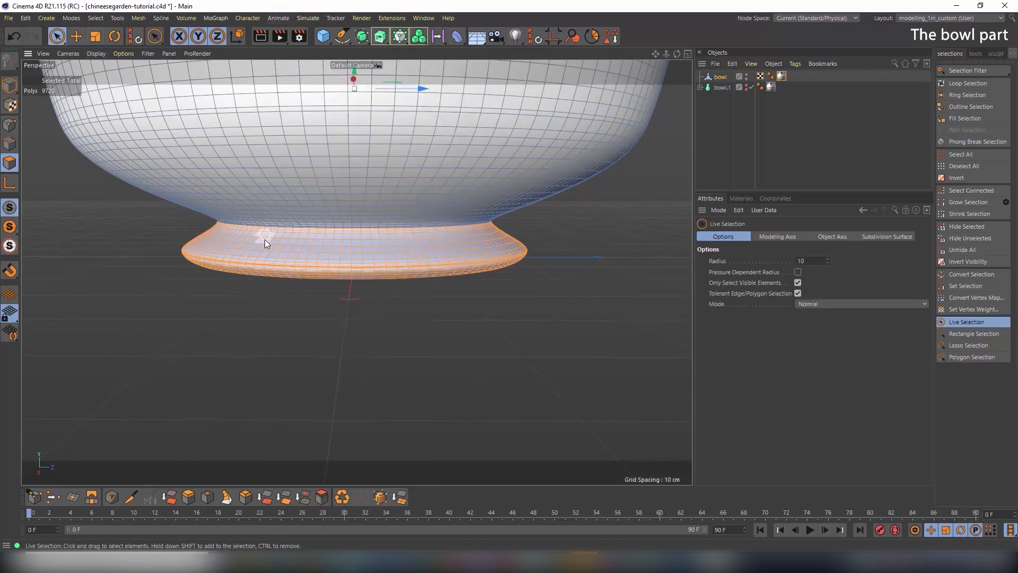
alt+middle_drag(265, 241, 283, 251)
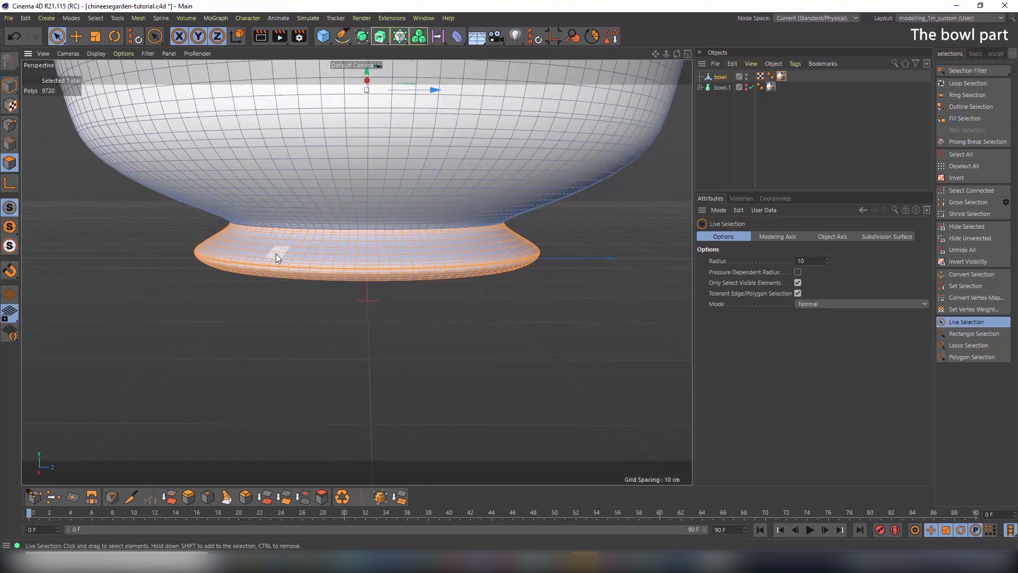
Ctrl-brush over the foot and base rim polygons to deselect them, then check the underside
mouse_move(218, 256)
ctrl+mouse_down()
mouse_move(202, 266)
mouse_move(292, 233)
mouse_move(250, 224)
mouse_move(366, 265)
mouse_move(422, 269)
mouse_move(513, 228)
mouse_move(500, 245)
mouse_move(341, 250)
ctrl+mouse_up()
mouse_move(581, 245)
alt+mouse_down()
mouse_move(420, 253)
mouse_move(562, 281)
mouse_move(228, 282)
alt+mouse_up()
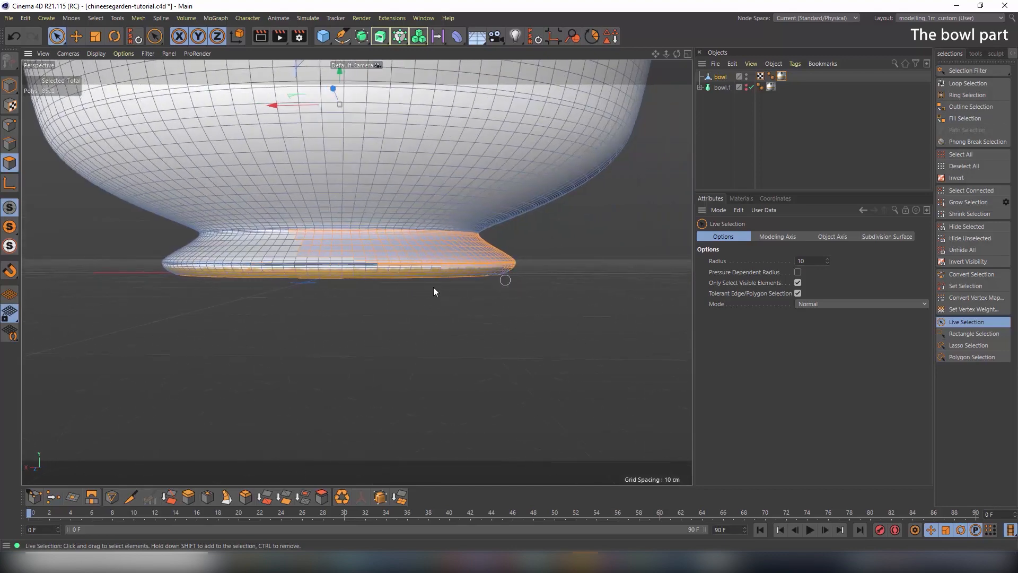
mouse_move(470, 265)
ctrl+mouse_down()
mouse_move(386, 238)
mouse_move(444, 256)
mouse_move(372, 218)
ctrl+mouse_up()
alt+drag(460, 266, 204, 270)
alt+middle_drag(574, 286, 276, 268)
mouse_move(353, 274)
ctrl+mouse_down()
mouse_move(575, 254)
mouse_move(346, 261)
mouse_move(477, 225)
mouse_move(351, 225)
mouse_move(418, 210)
mouse_move(603, 233)
mouse_move(453, 269)
mouse_move(495, 288)
mouse_move(509, 273)
mouse_move(290, 270)
mouse_move(342, 240)
mouse_move(484, 242)
ctrl+mouse_up()
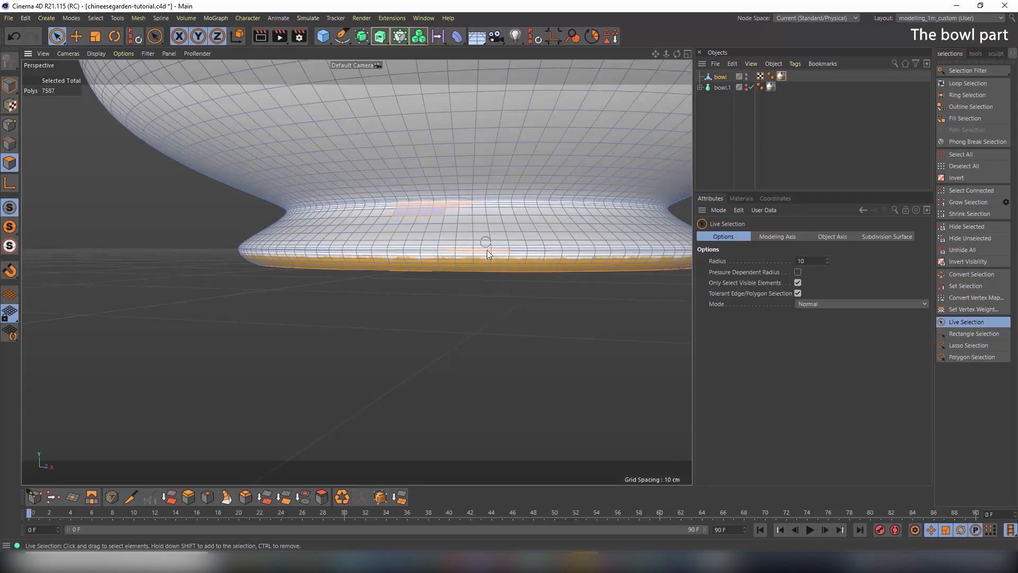
alt+drag(442, 217, 509, 178)
alt+drag(593, 245, 305, 189)
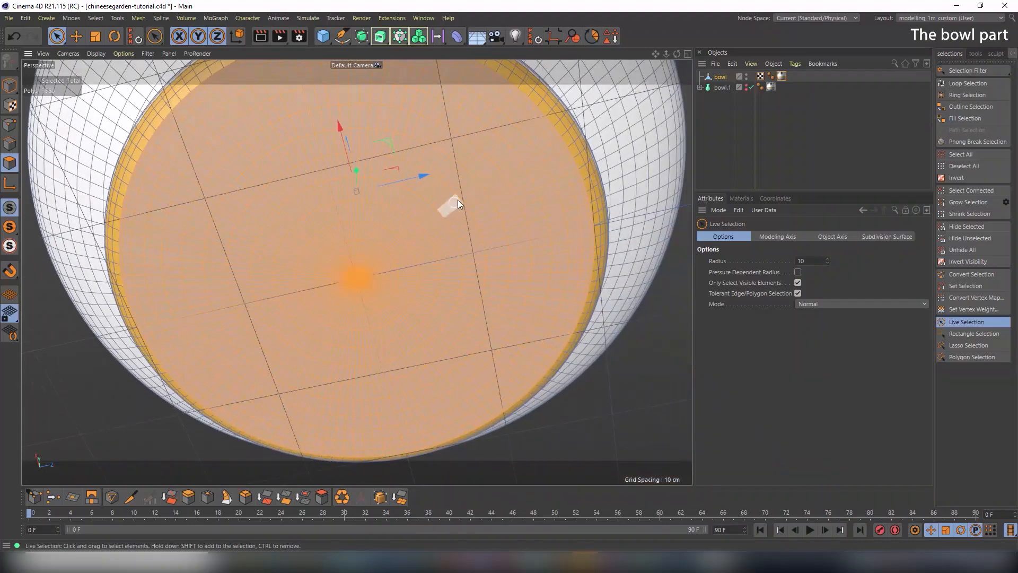
alt+drag(456, 200, 400, 225)
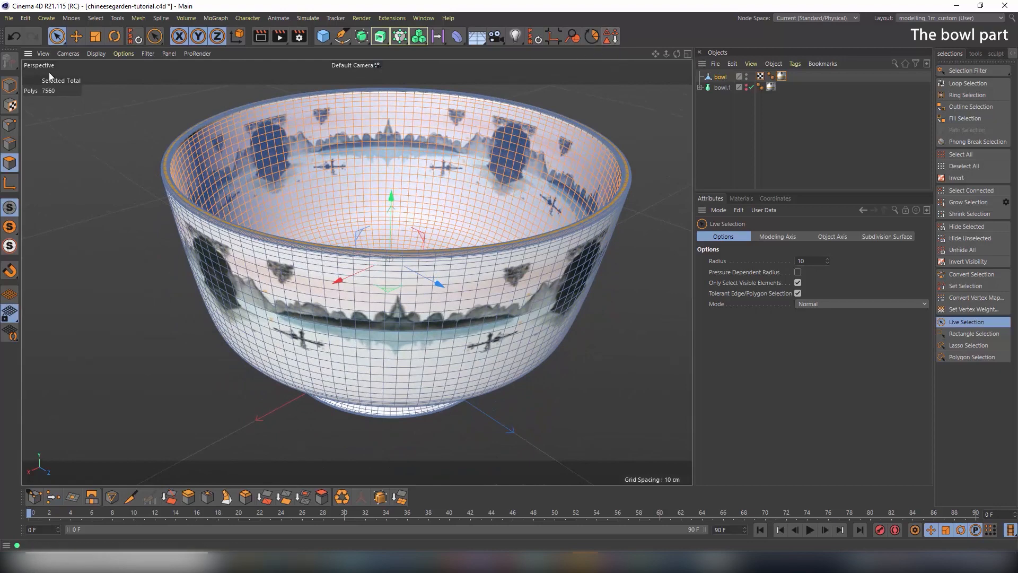
Store the interior polygon selection as a Polygon Selection tag named 'iner part', then return to object mode
click(71, 20)
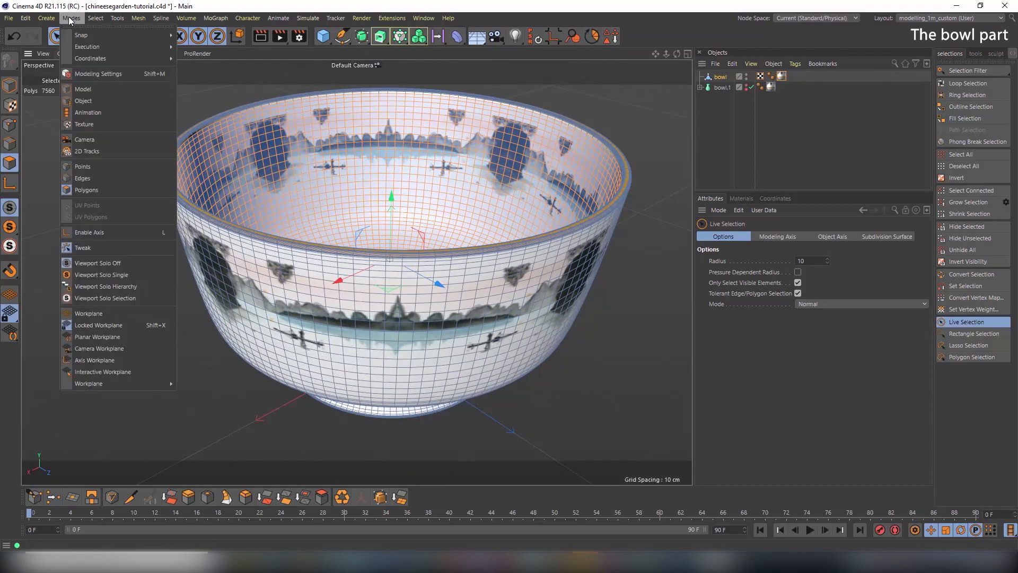
mouse_move(53, 20)
mouse_move(93, 20)
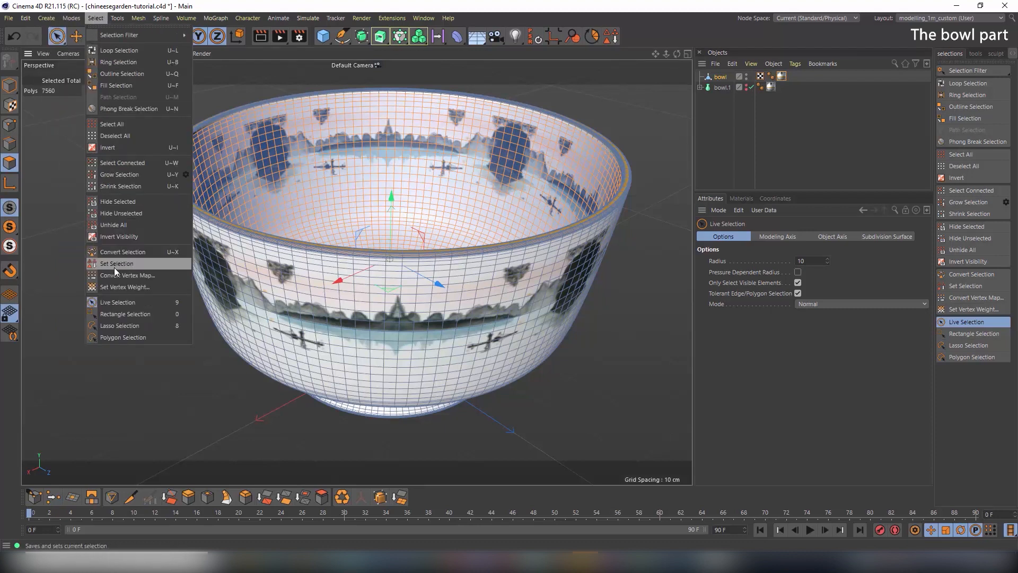
click(664, 32)
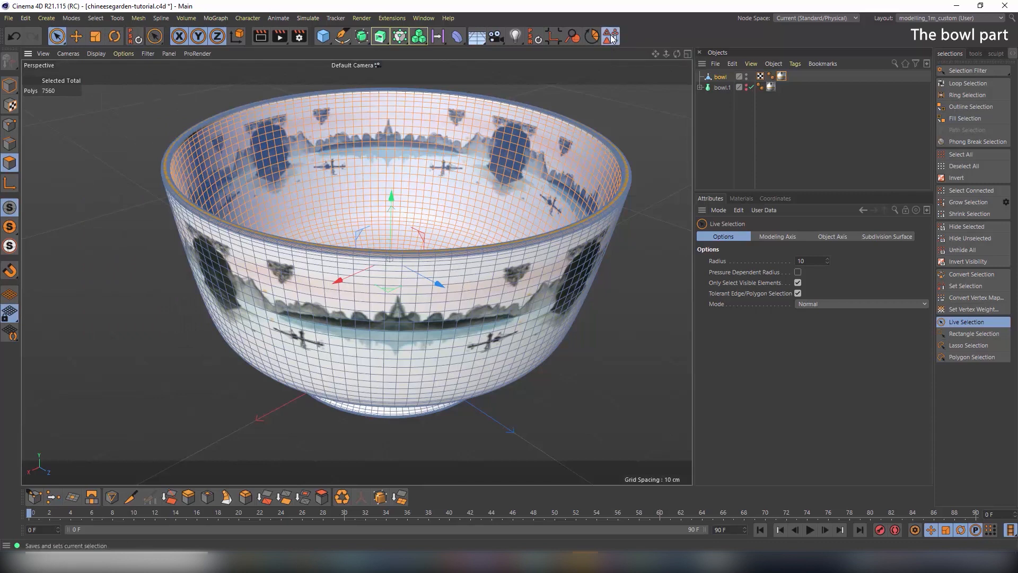
click(611, 36)
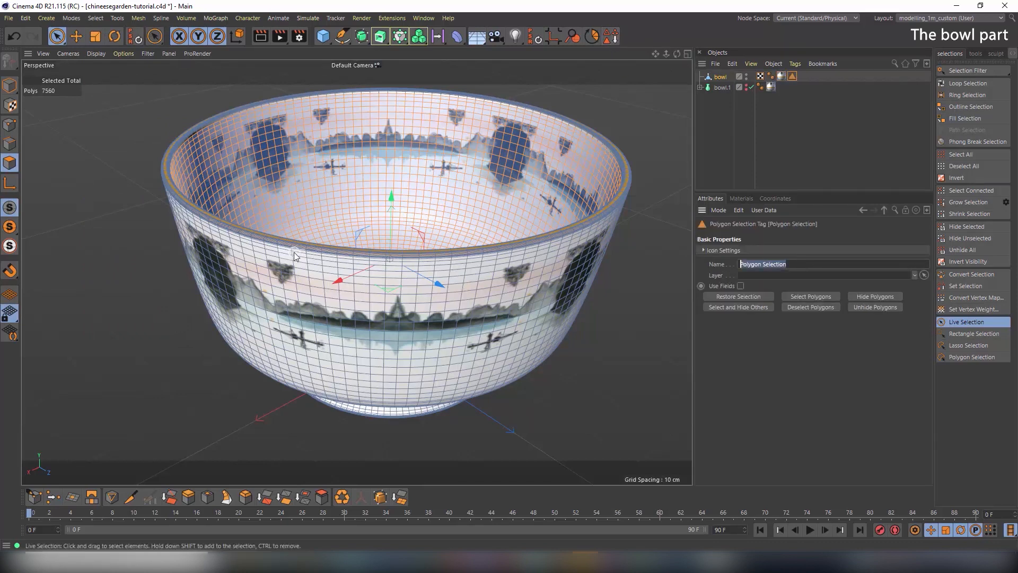
text(iner part)
key(Return)
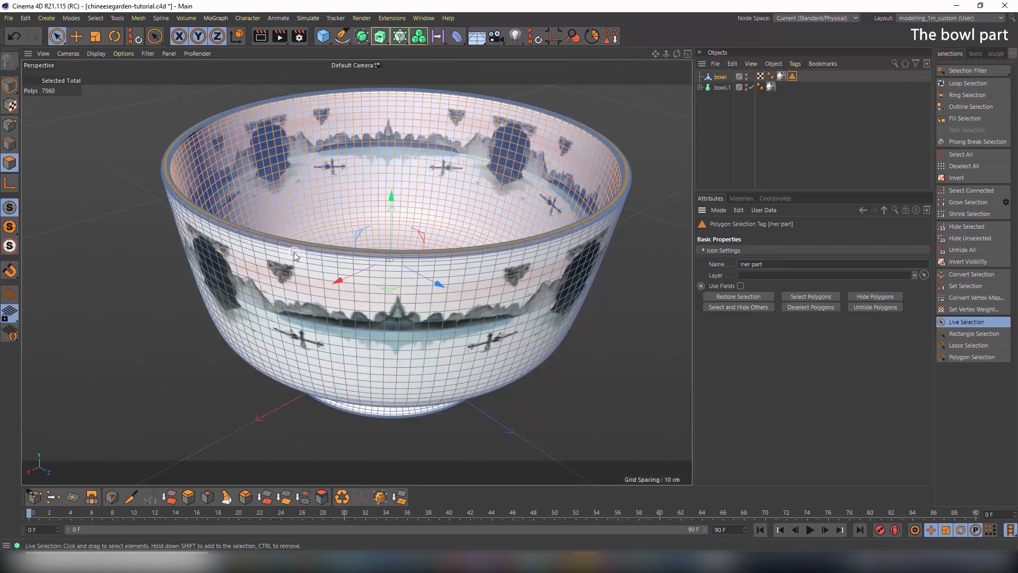
click(10, 85)
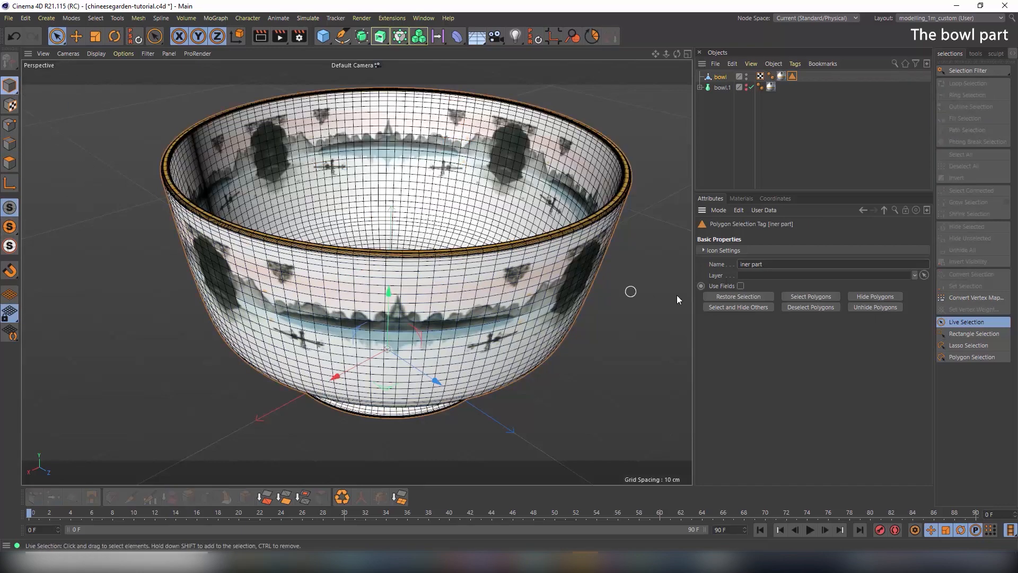
click(947, 19)
In the BP - UV Edit layout, restore the 'iner part' selection and apply Cylinder UV projection
click(929, 74)
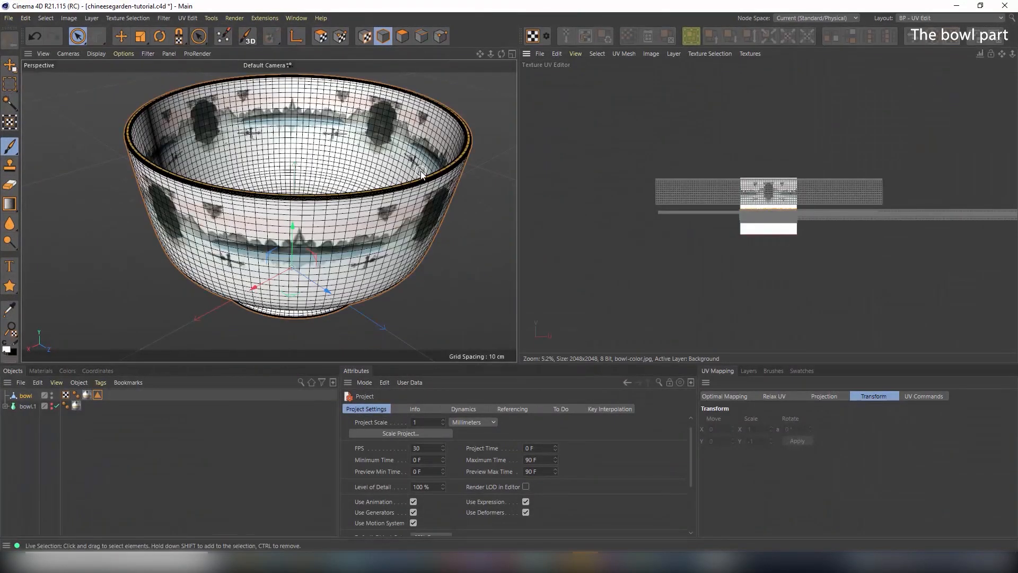
double_click(97, 395)
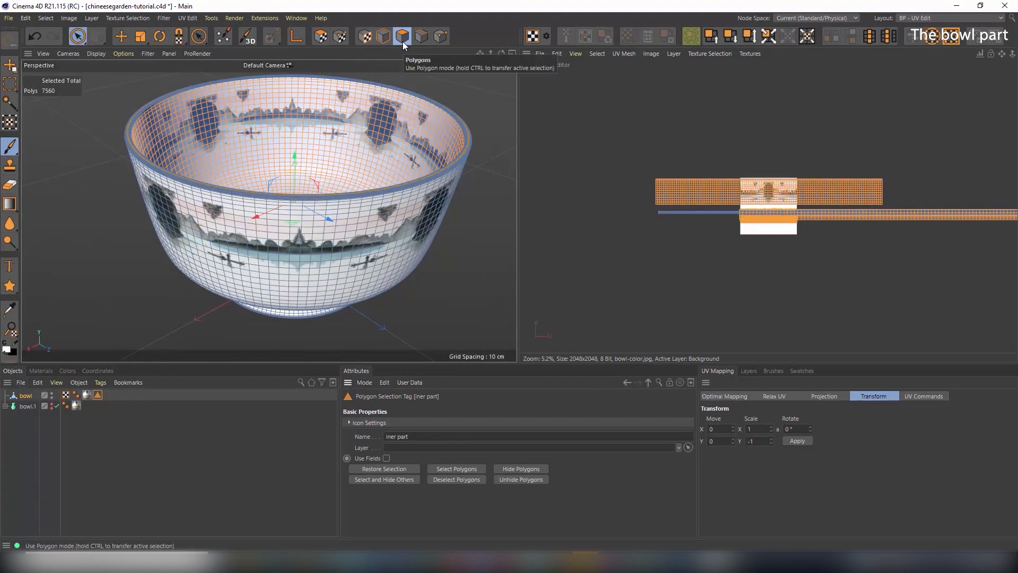
click(322, 38)
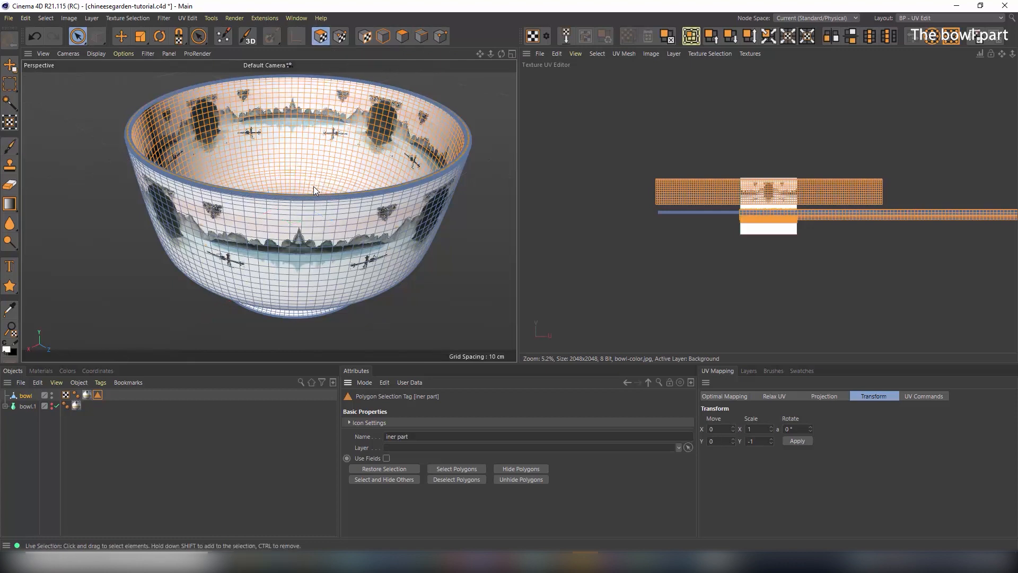
click(829, 399)
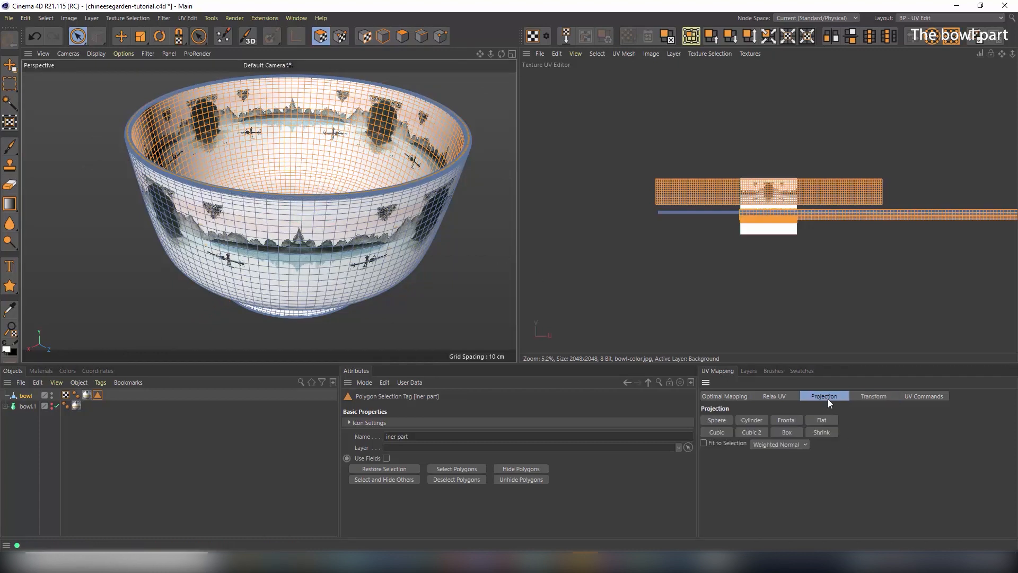
click(760, 421)
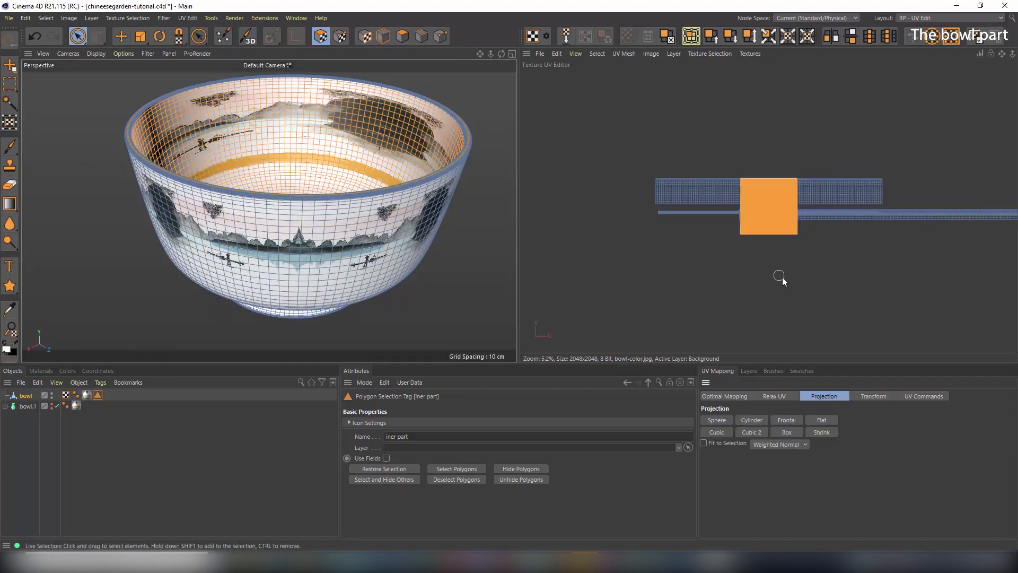
Scale the interior UVs into a small square and move it into the blank area of bowl-color.jpg
scroll(769, 236, up, 5)
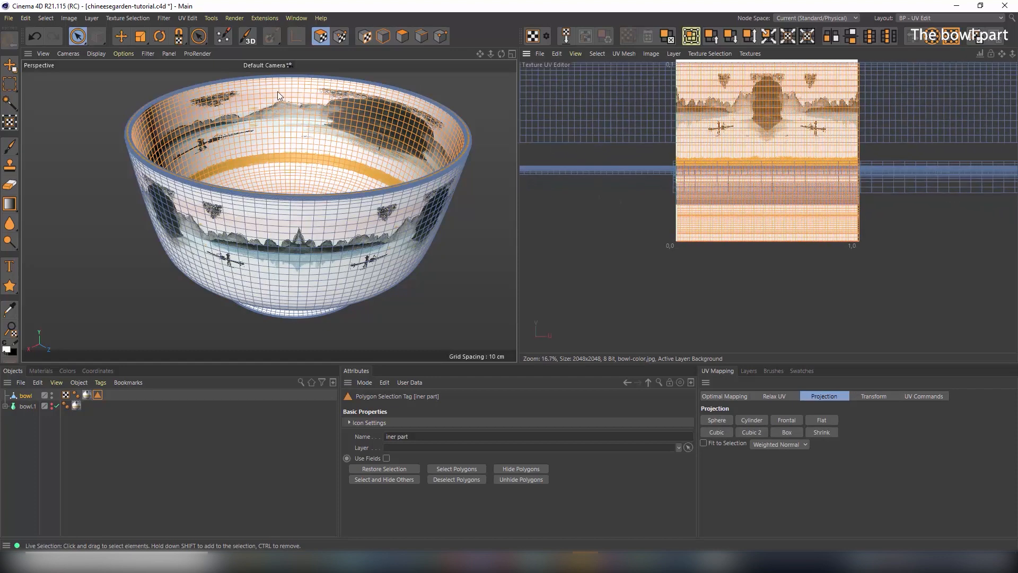
click(140, 36)
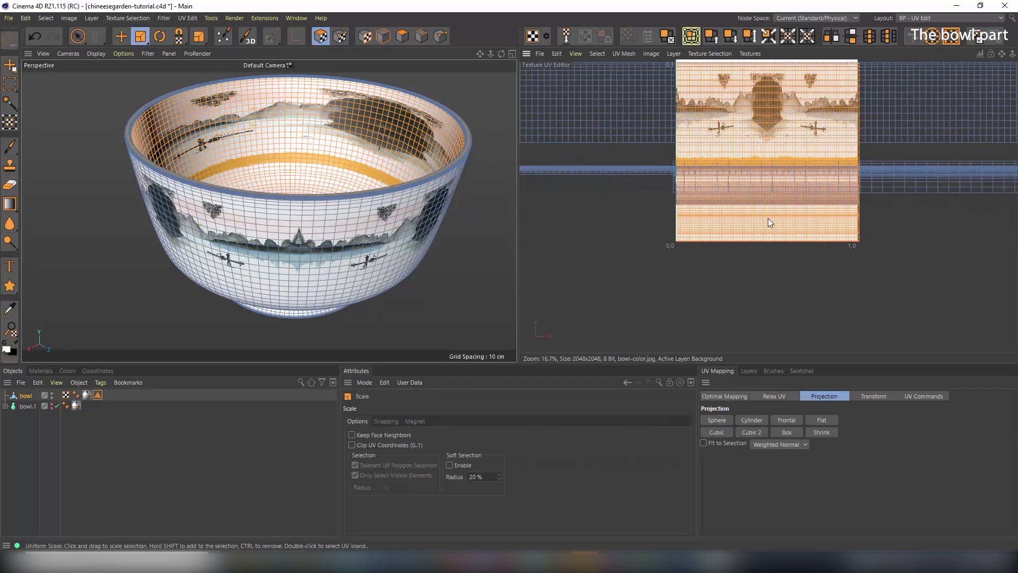
drag(769, 217, 645, 230)
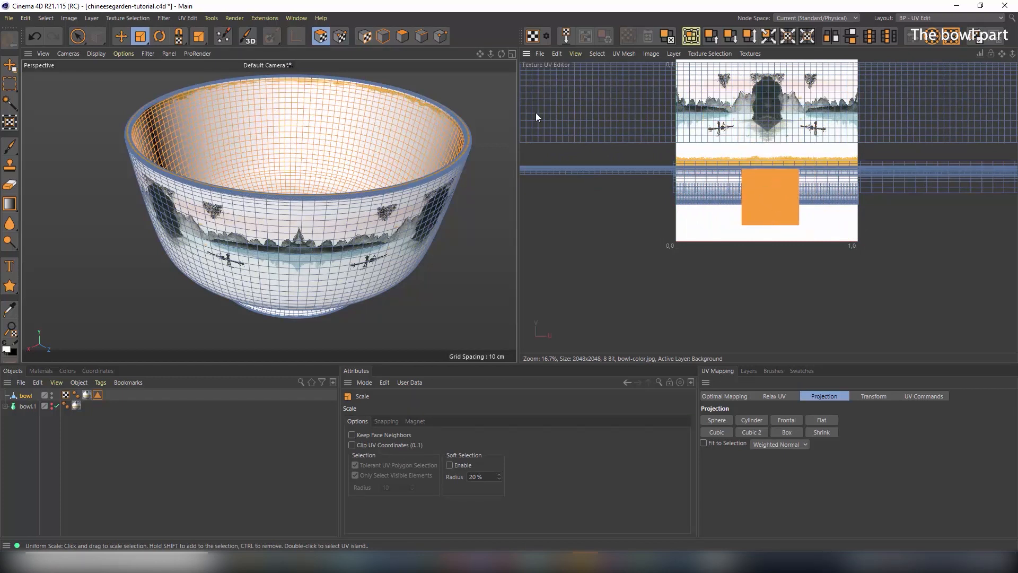
click(121, 36)
drag(761, 196, 709, 201)
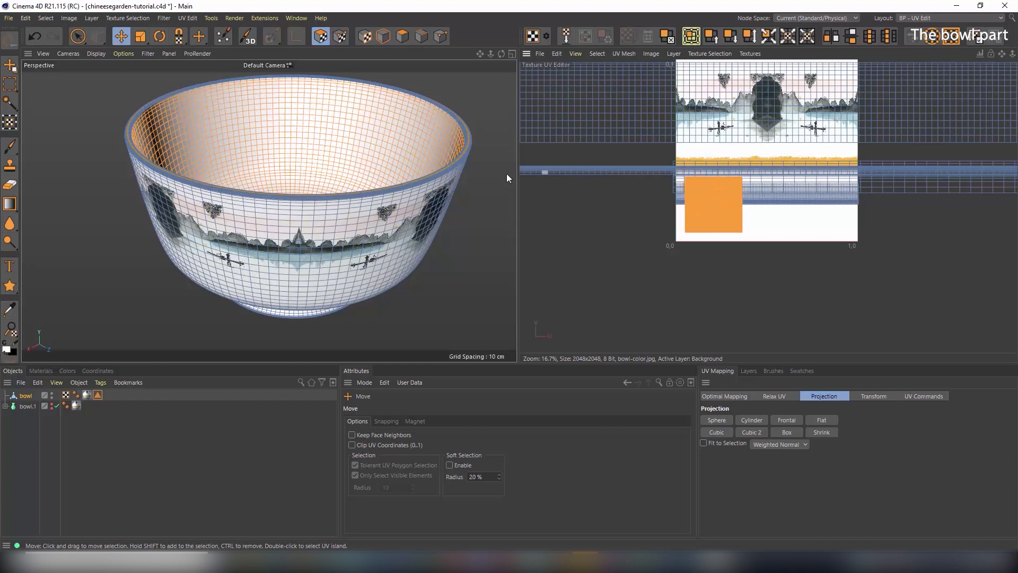
alt+drag(318, 159, 292, 137)
alt+drag(290, 218, 301, 179)
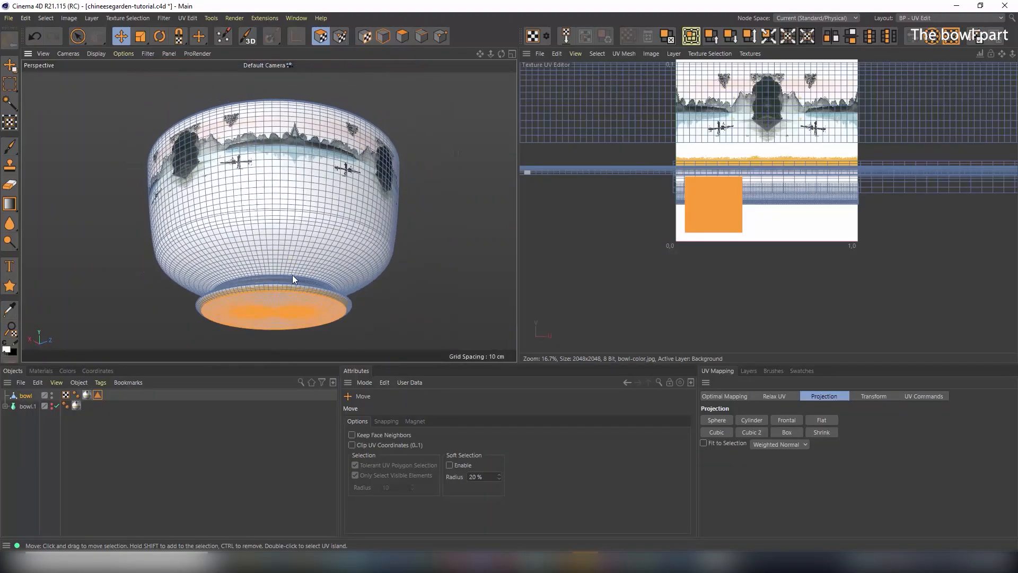
alt+right_drag(292, 275, 322, 270)
alt+middle_drag(321, 271, 347, 204)
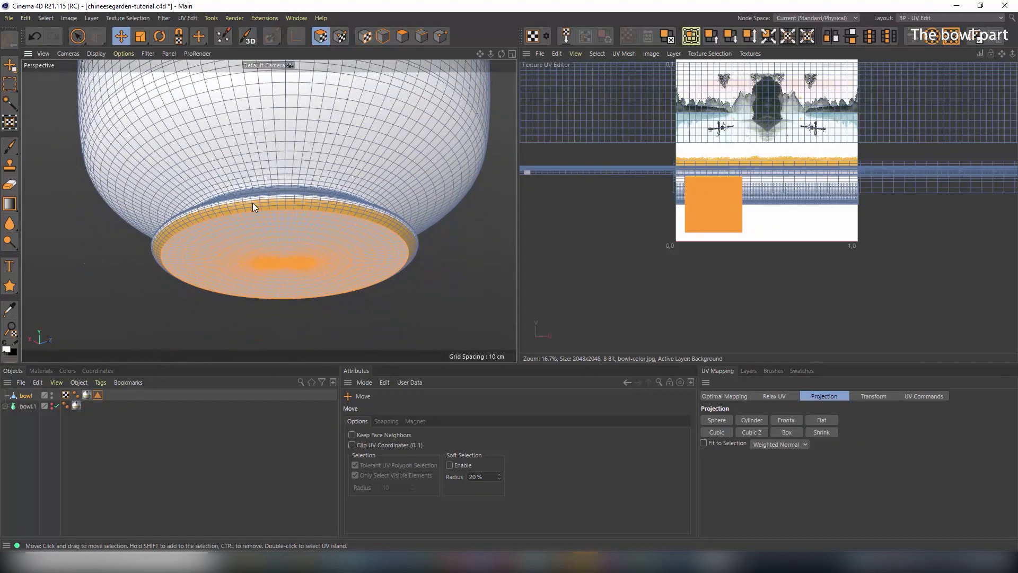
mouse_move(294, 214)
alt+mouse_down()
mouse_move(338, 335)
mouse_move(328, 187)
mouse_move(307, 221)
mouse_move(301, 302)
alt+mouse_up()
mouse_move(315, 158)
alt+right_down()
mouse_move(362, 122)
mouse_move(358, 165)
mouse_move(297, 206)
alt+right_up()
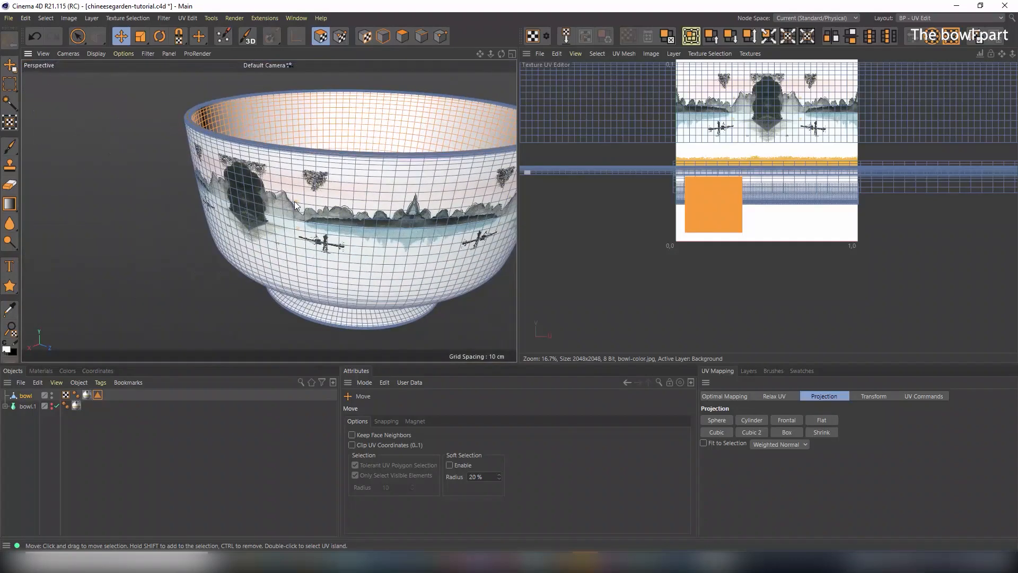
click(947, 19)
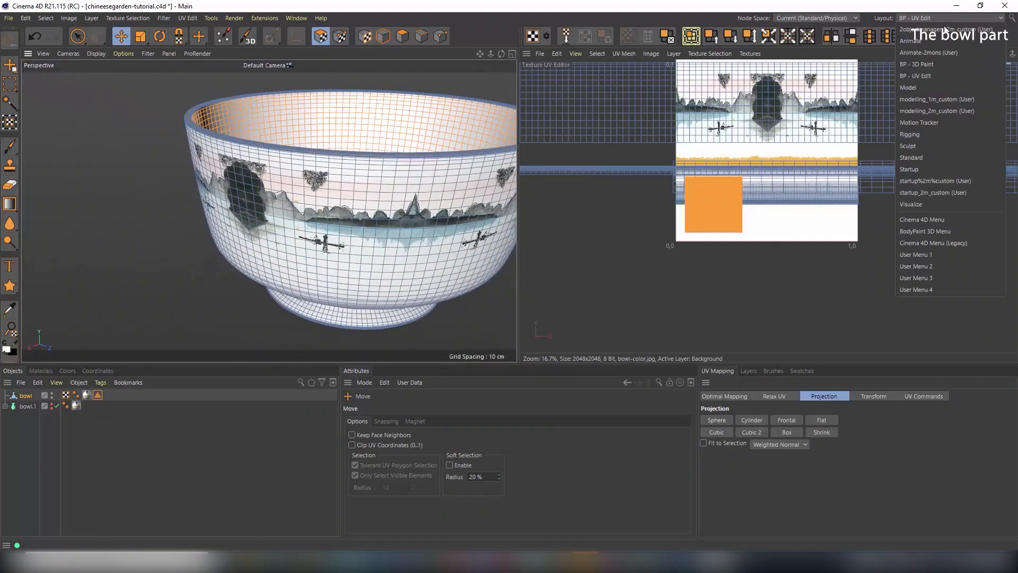
Switch to the modelling_1m_custom layout with Gouraud Shading, frame the bowl, and render a preview
click(939, 98)
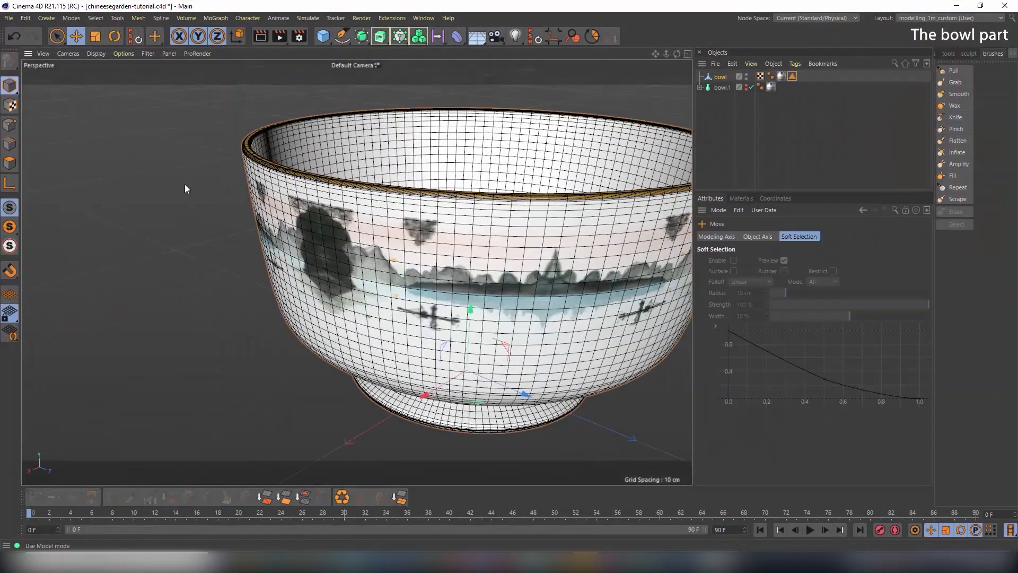
click(100, 54)
click(110, 76)
key(h)
alt+drag(323, 231, 323, 261)
alt+right_drag(323, 261, 234, 249)
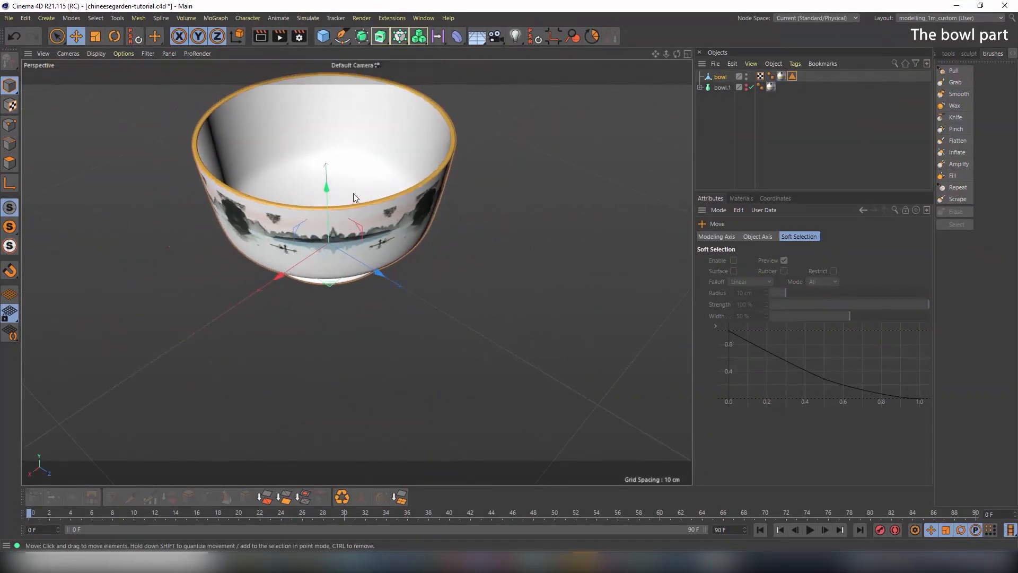
alt+middle_drag(354, 193, 443, 215)
alt+drag(421, 250, 424, 219)
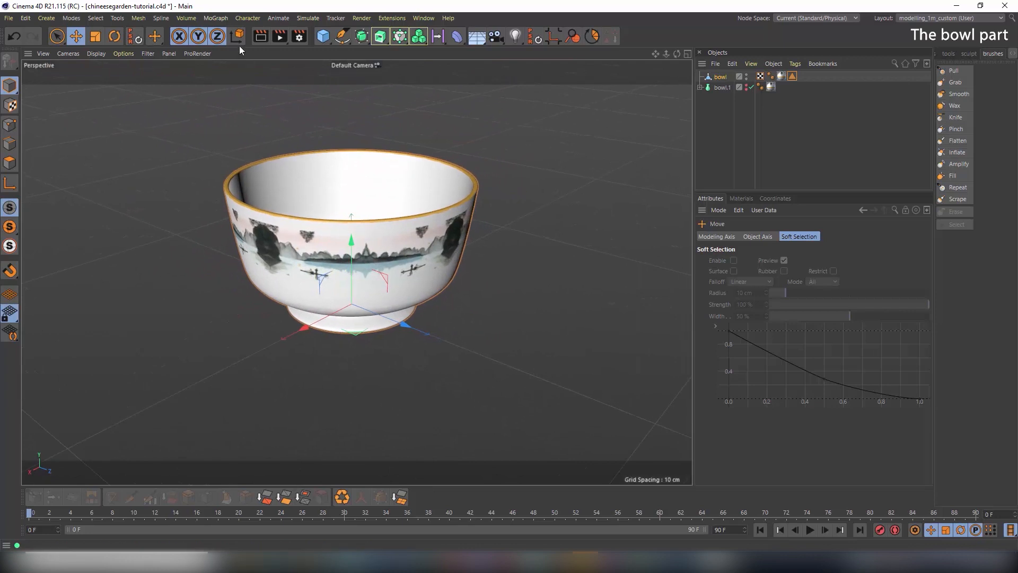
click(260, 37)
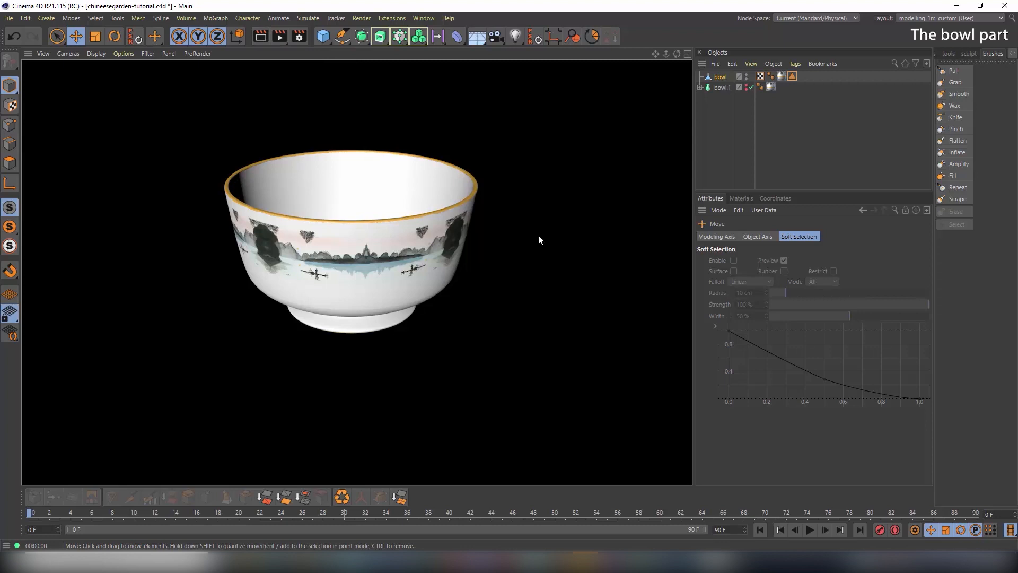
click(408, 257)
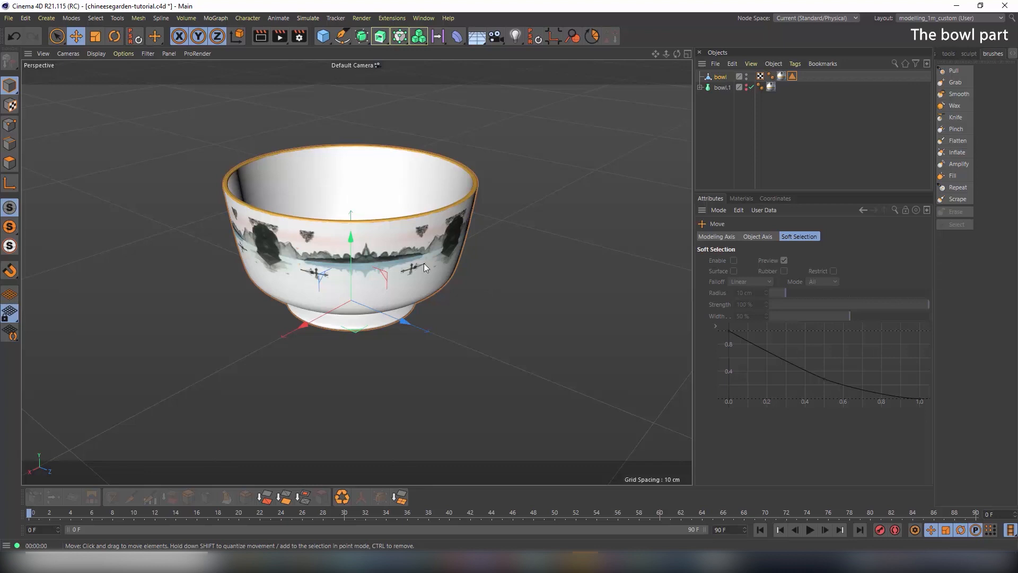
Load the Materials > Metal > Gold - Antique preset into the Material Manager and review its settings
click(740, 199)
click(721, 211)
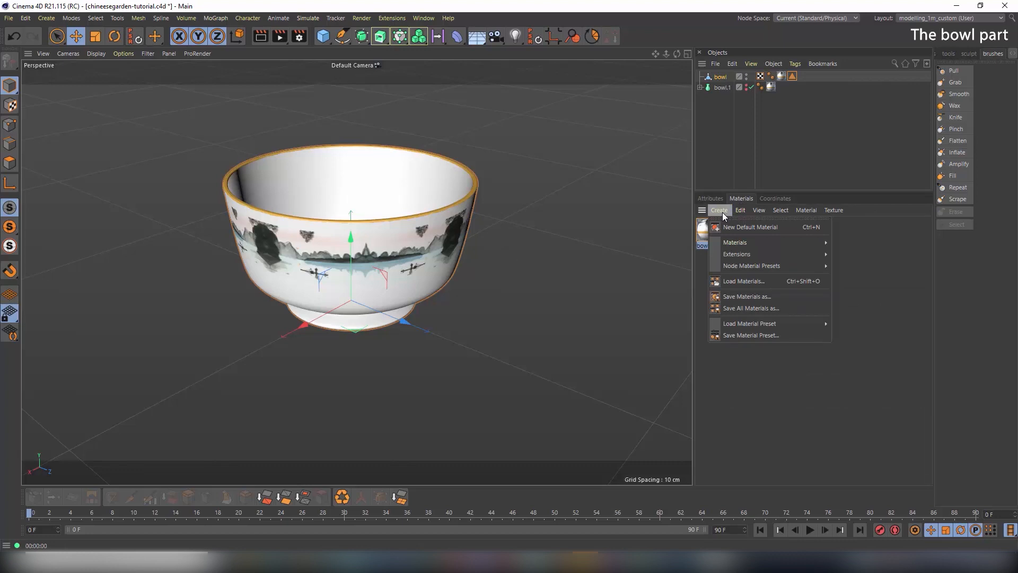
mouse_move(756, 323)
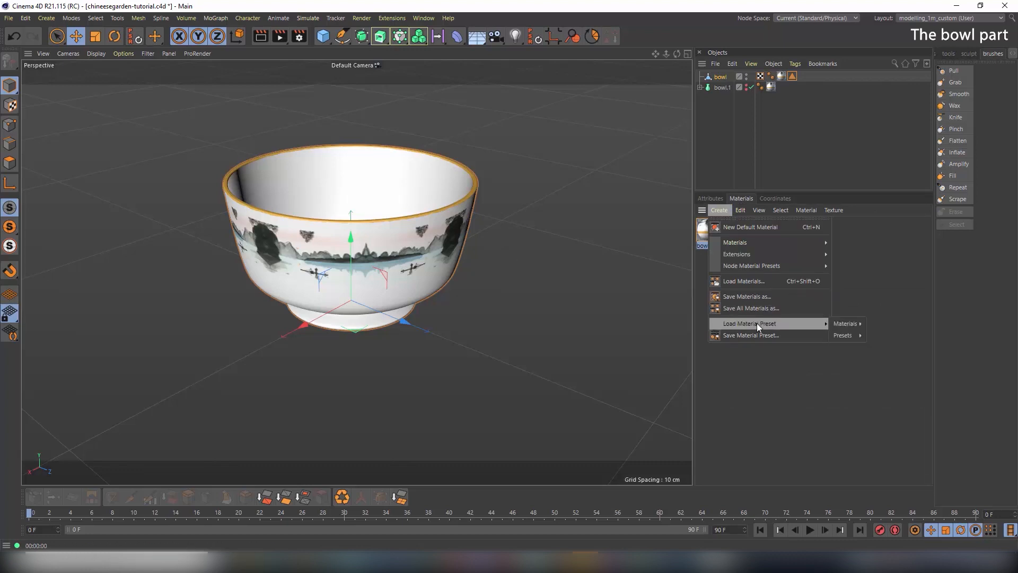
mouse_move(836, 322)
mouse_move(883, 333)
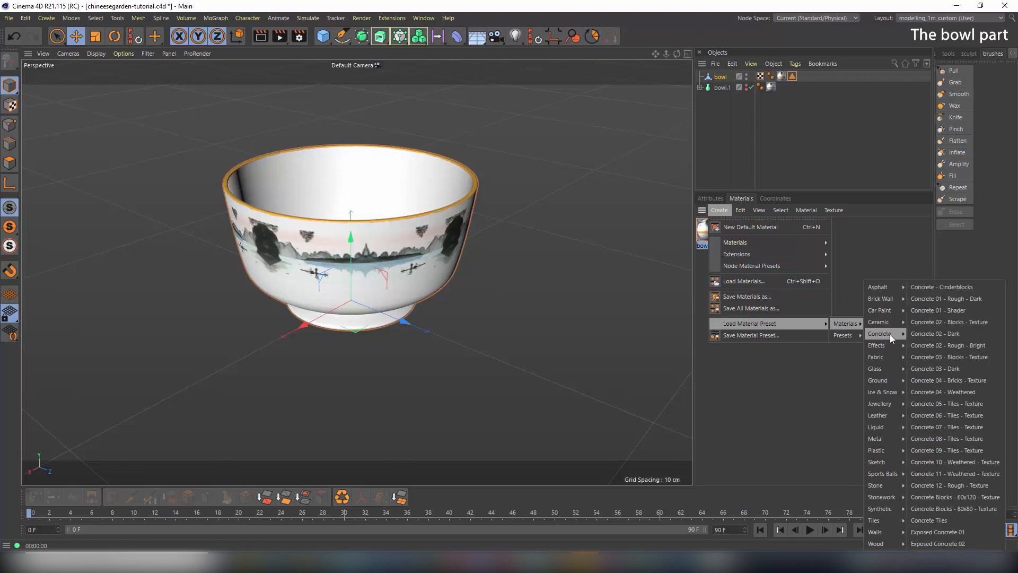
mouse_move(893, 440)
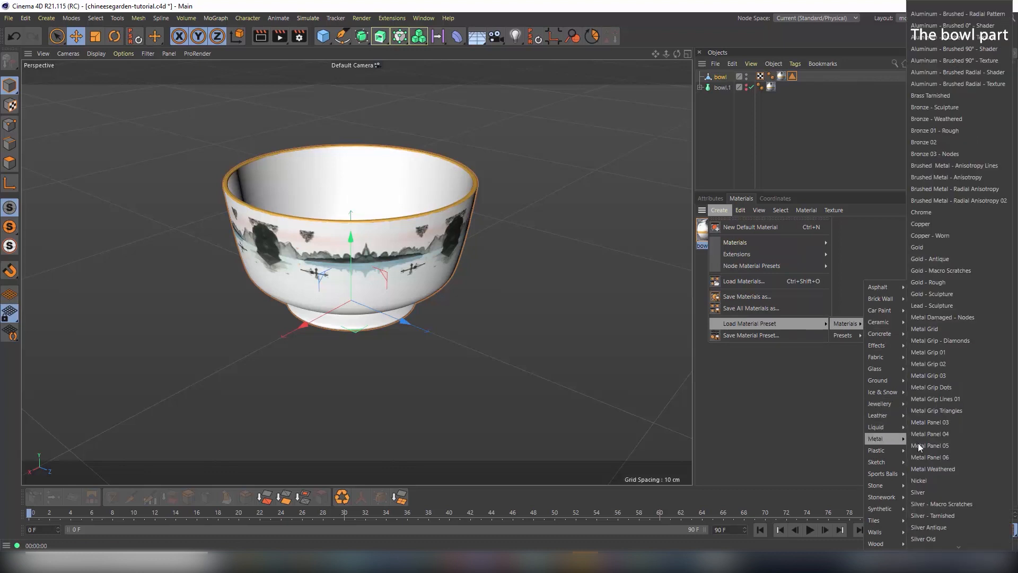
click(948, 261)
double_click(707, 231)
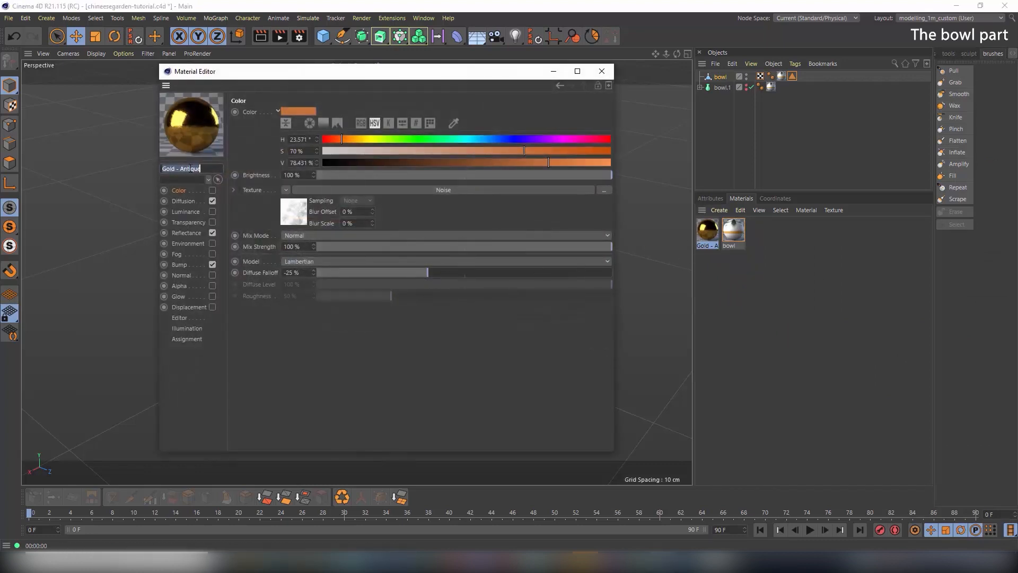
click(606, 74)
Drop Gold - Antique onto the bowl object, check the all-gold result, and reorder its material tags
drag(713, 243, 722, 72)
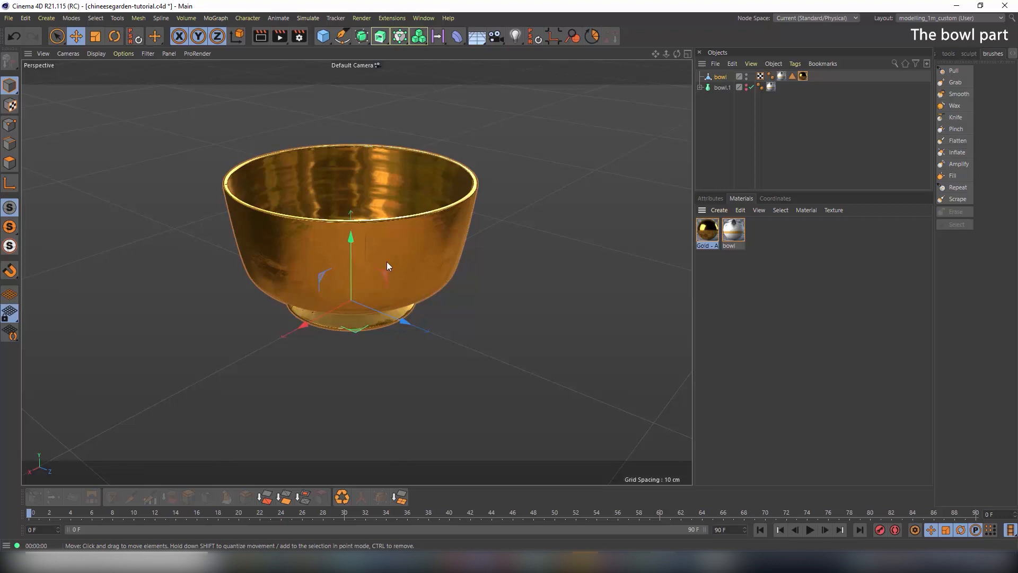
alt+drag(387, 262, 419, 288)
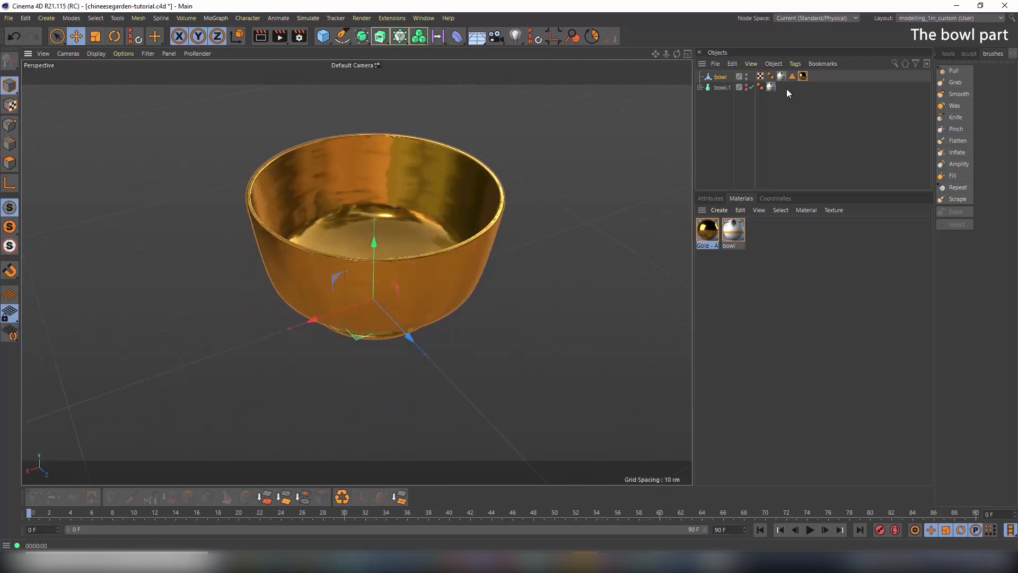
mouse_move(782, 77)
mouse_down()
mouse_move(793, 80)
mouse_move(791, 94)
mouse_move(801, 78)
mouse_up()
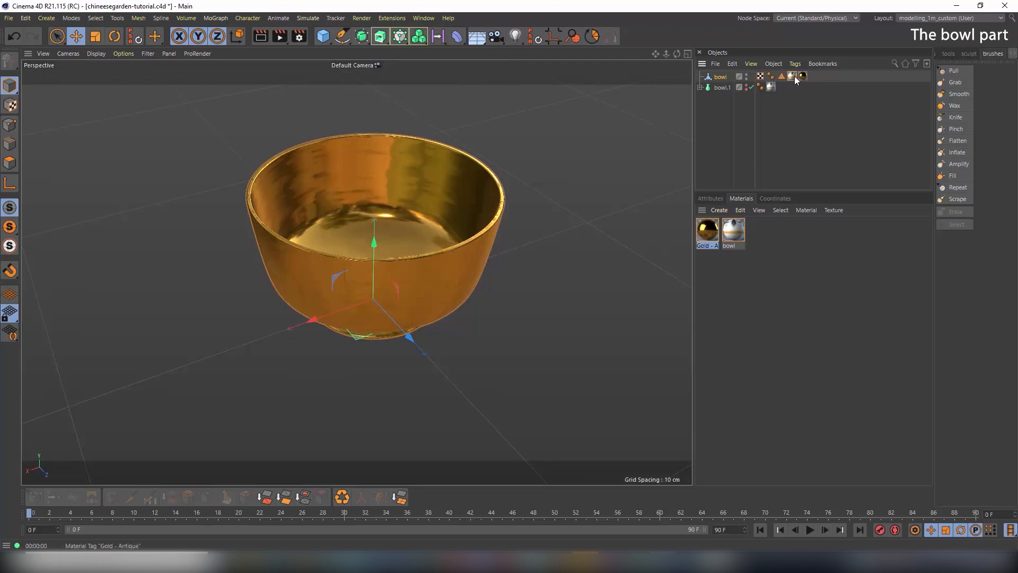
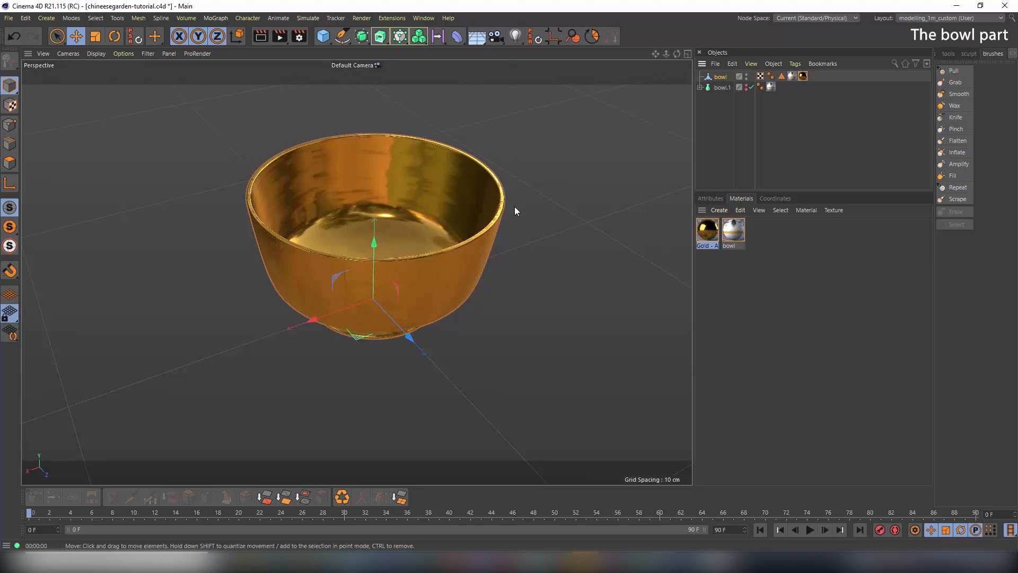
Enable Alpha on the Gold - Antique material and pick bowl-metal.jpg from the tex folder as its image
double_click(713, 234)
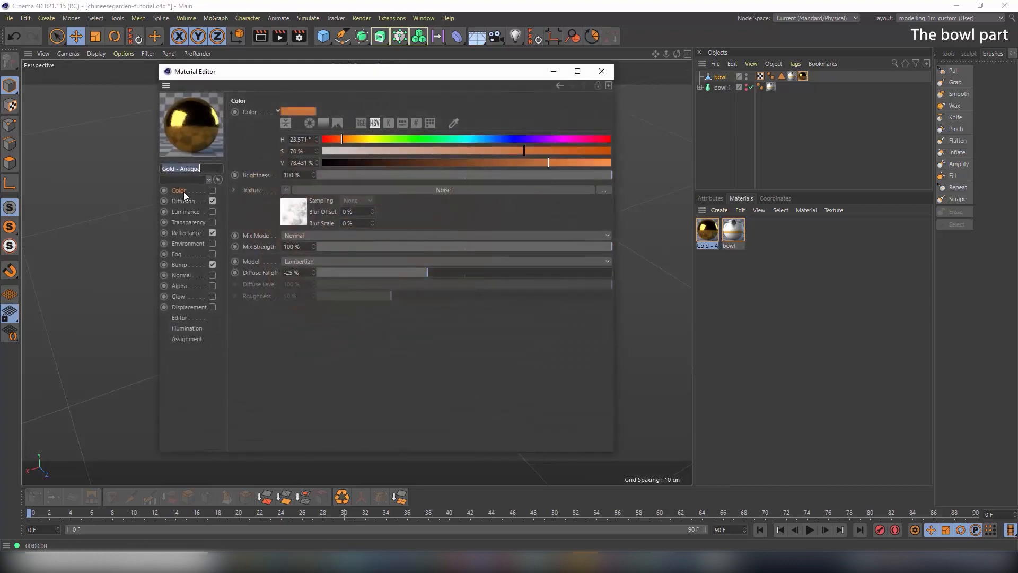
click(179, 286)
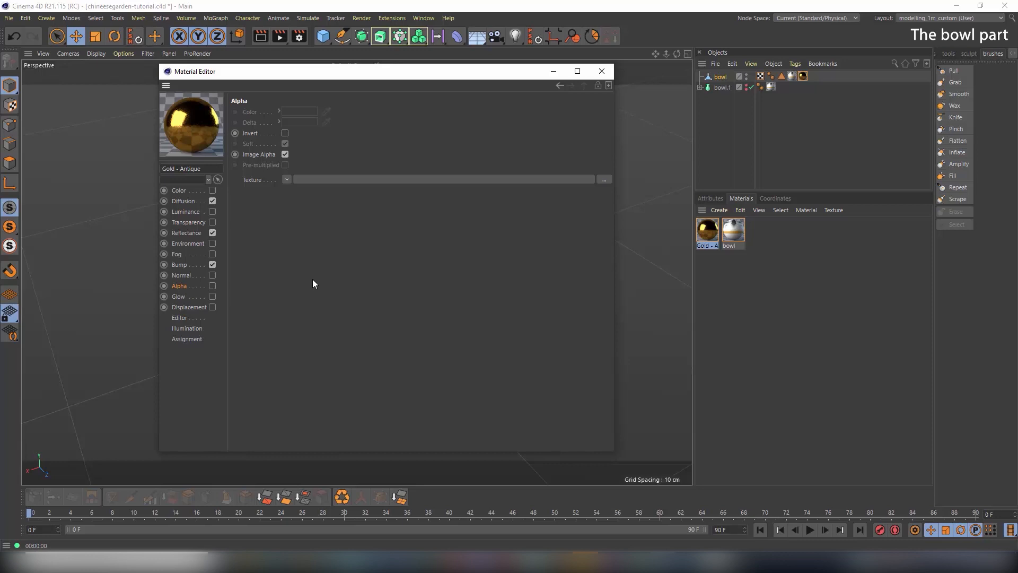
click(212, 286)
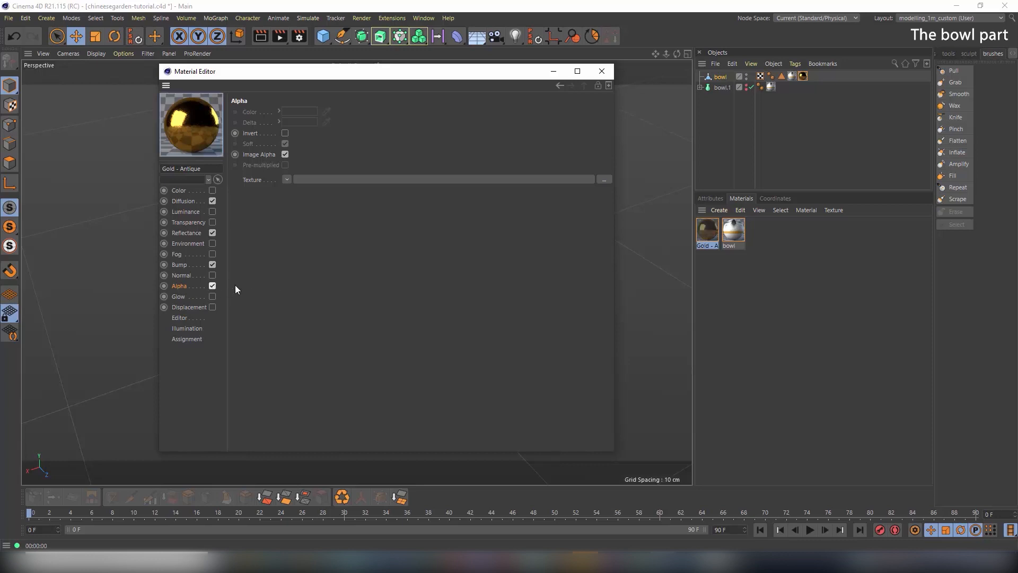
click(286, 178)
click(300, 203)
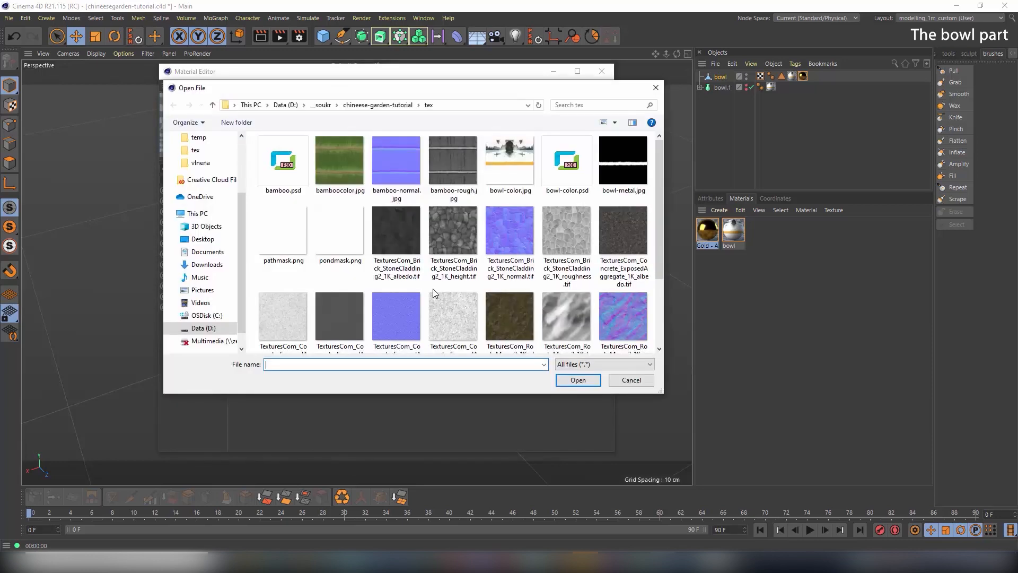
click(632, 188)
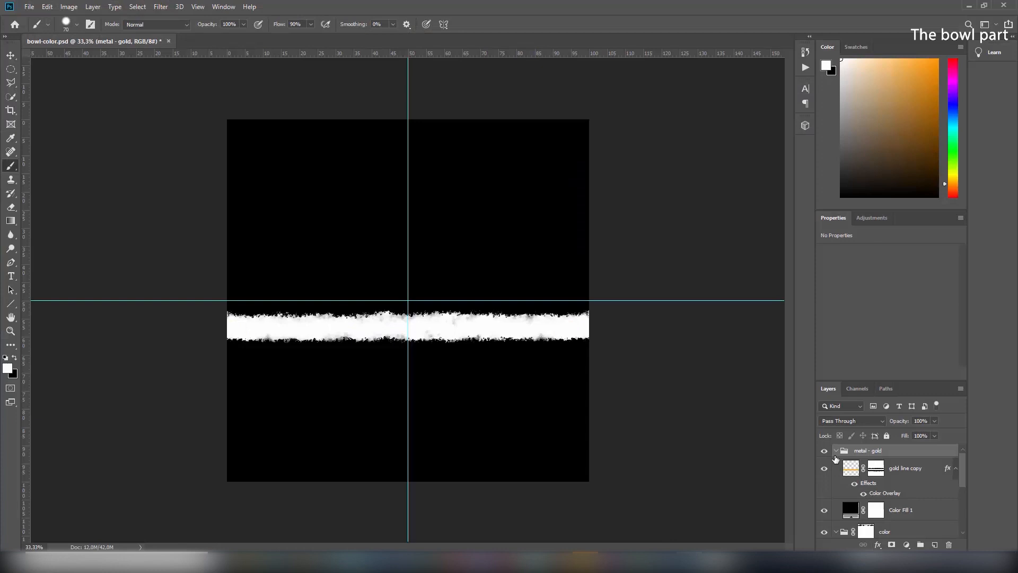
click(825, 452)
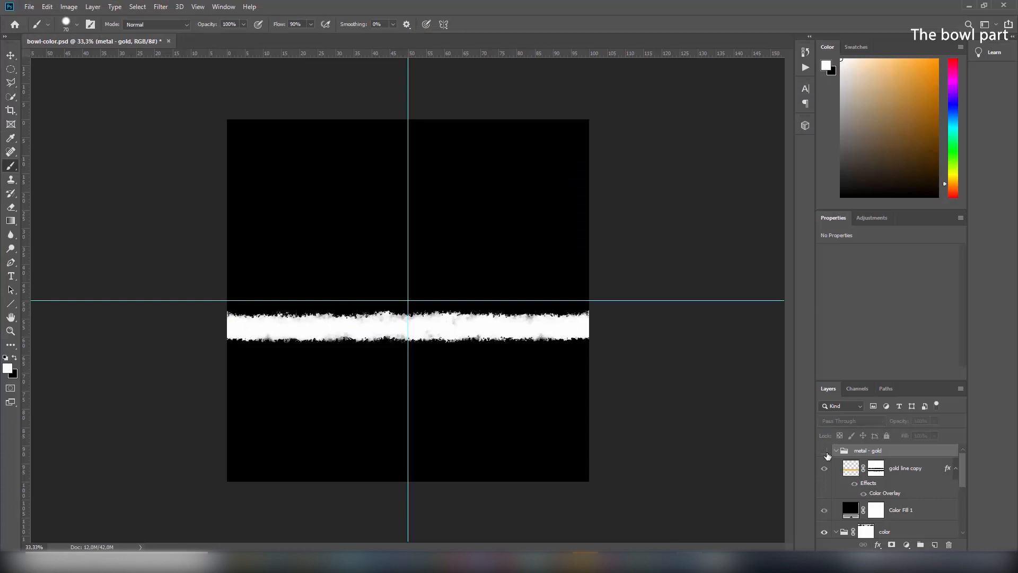
click(825, 452)
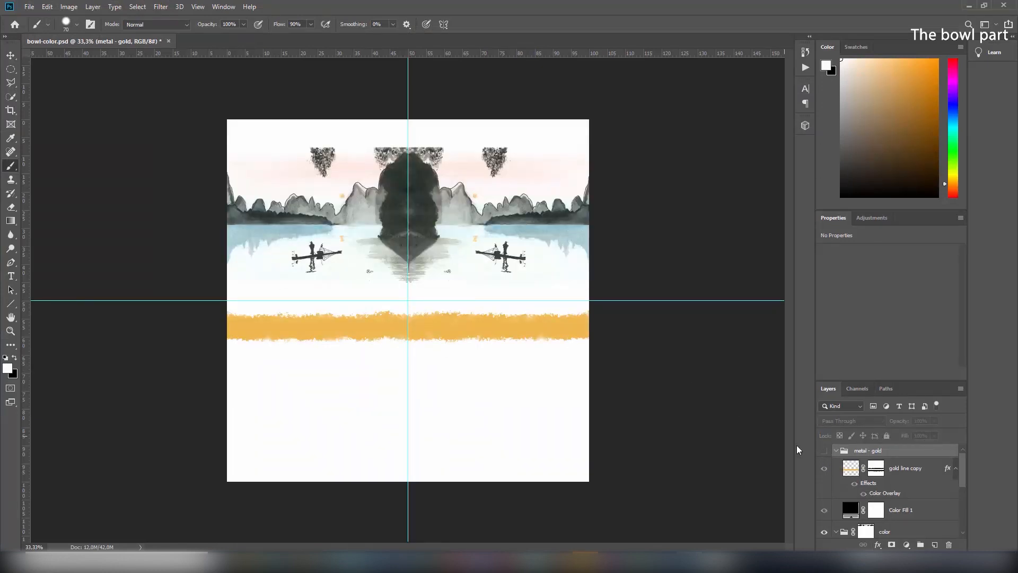
click(825, 451)
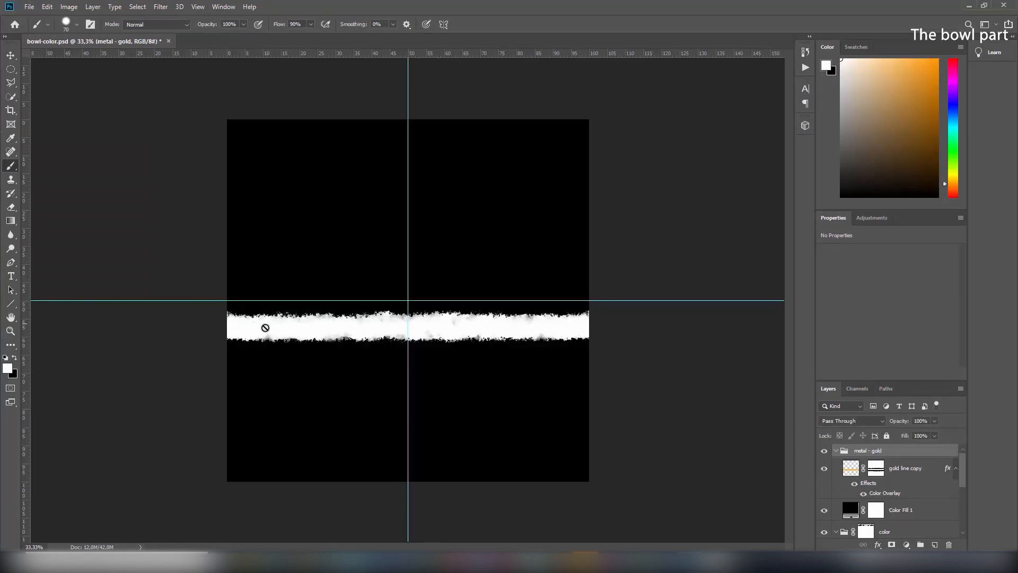
click(825, 451)
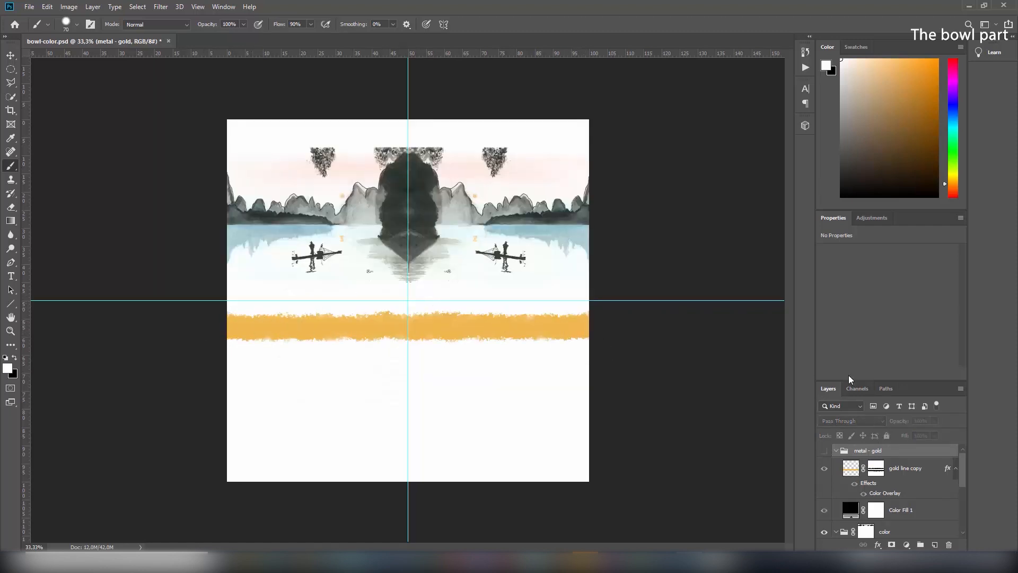
click(824, 452)
click(825, 451)
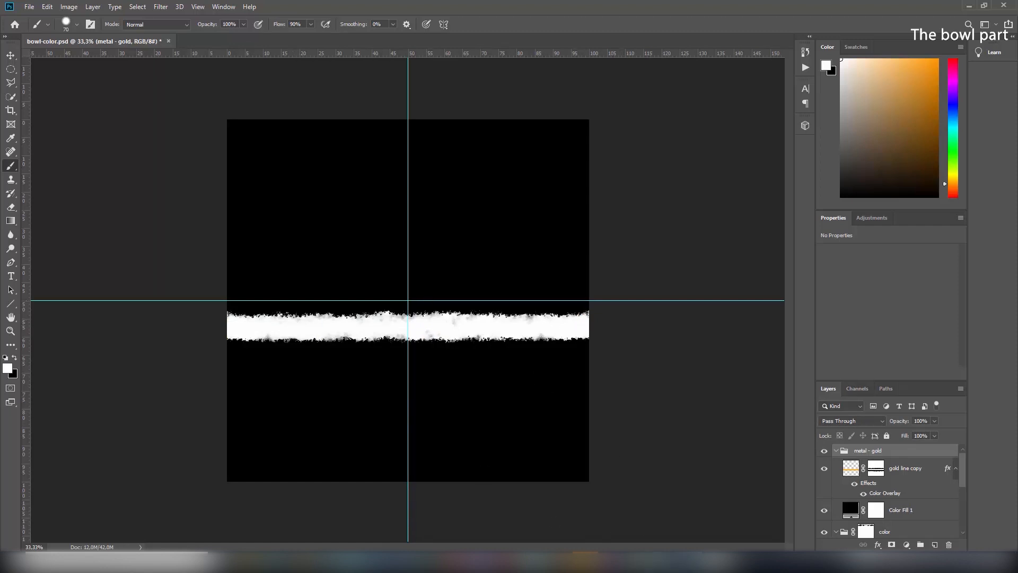
mouse_move(669, 562)
click(662, 525)
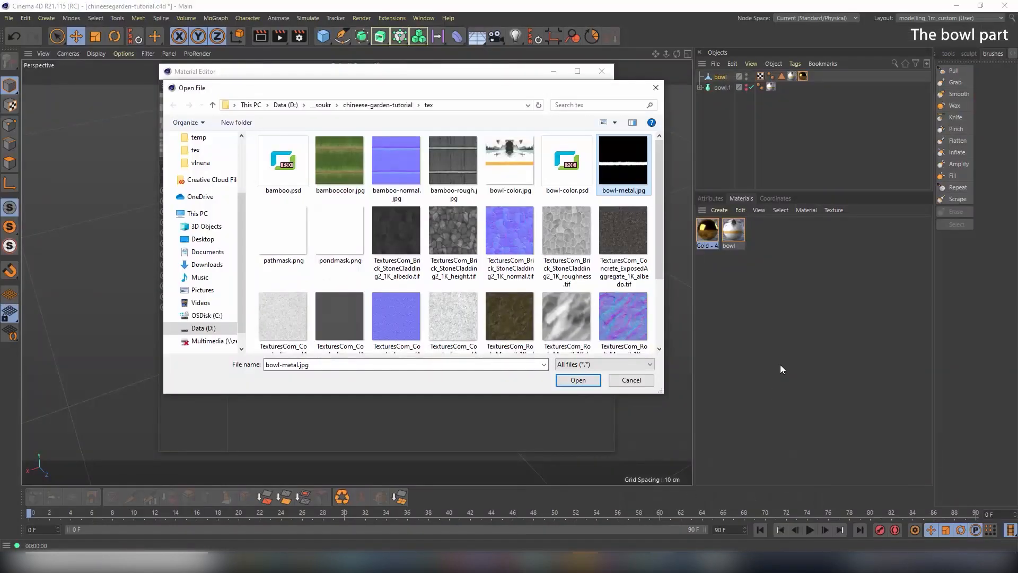
Load bowl-metal.jpg into the gold material's alpha and inspect the resulting gold rim up close
double_click(610, 169)
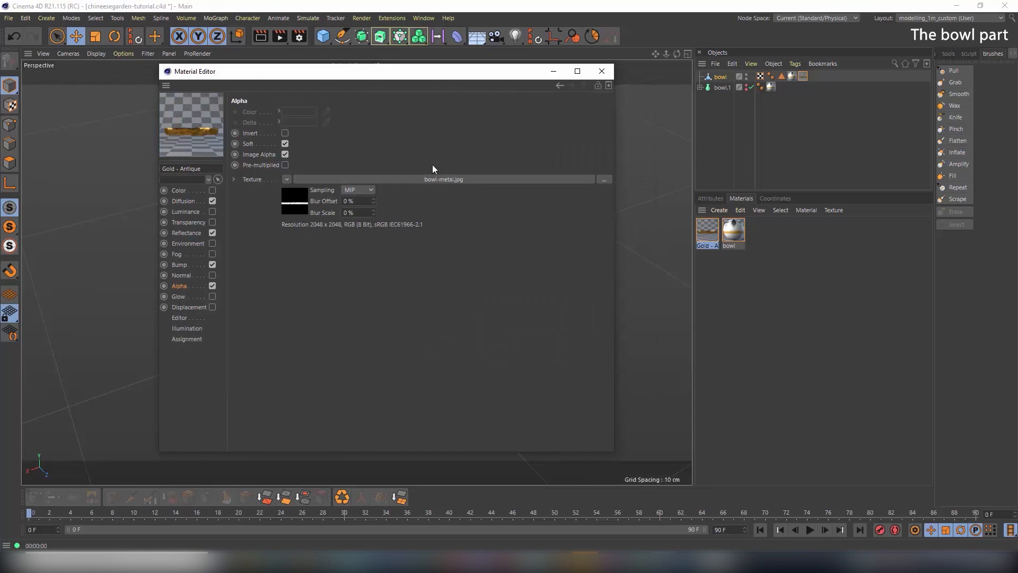
click(600, 72)
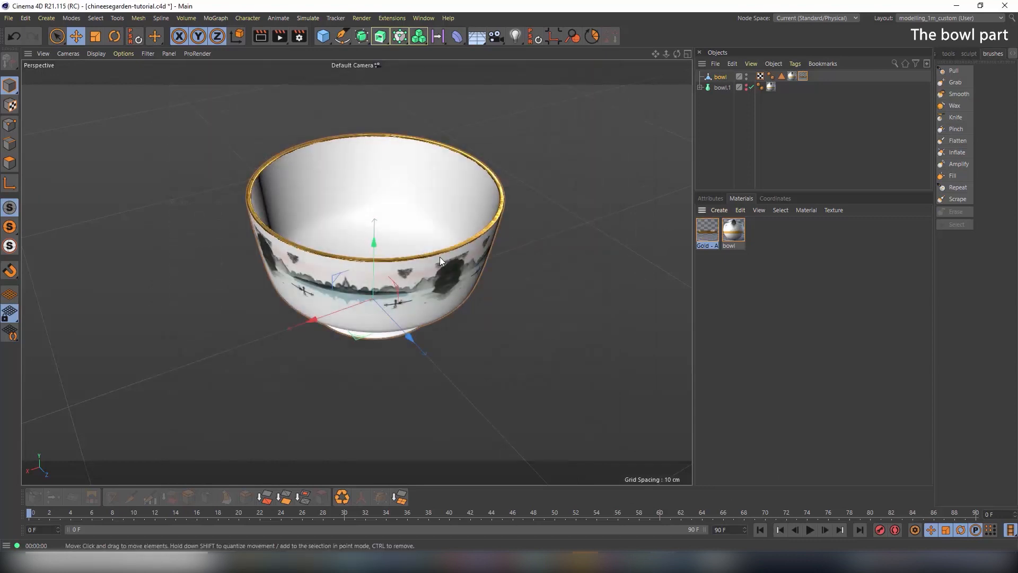
alt+drag(338, 242, 335, 214)
mouse_move(305, 210)
alt+right_down()
mouse_move(348, 230)
mouse_move(583, 278)
alt+right_up()
mouse_move(352, 167)
alt+mouse_down()
mouse_move(335, 256)
mouse_move(383, 189)
mouse_move(359, 193)
alt+mouse_up()
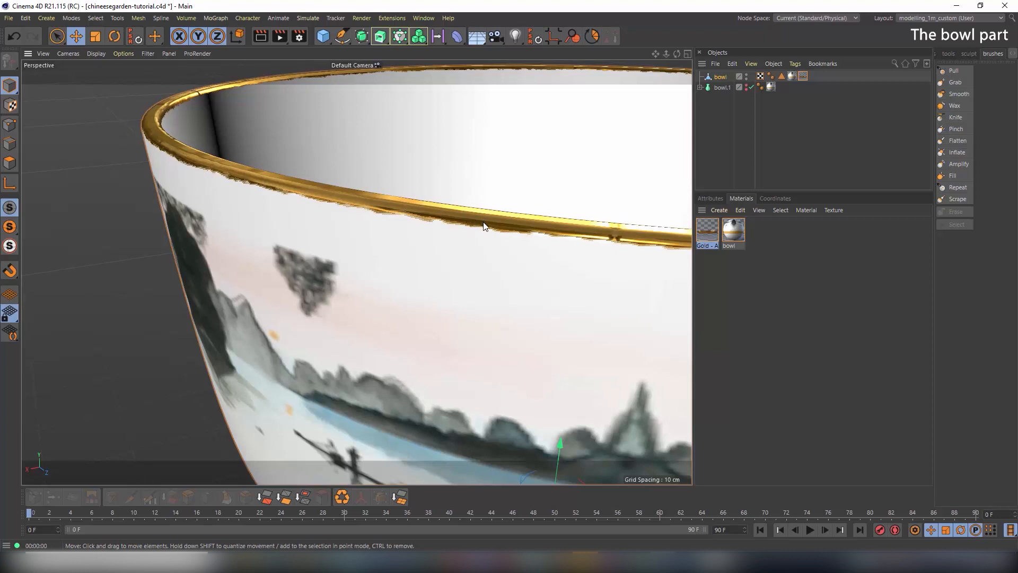
scroll(408, 297, down, 5)
Frame the whole bowl from the side and render a preview of its thin gold rim
alt+middle_drag(460, 325, 376, 235)
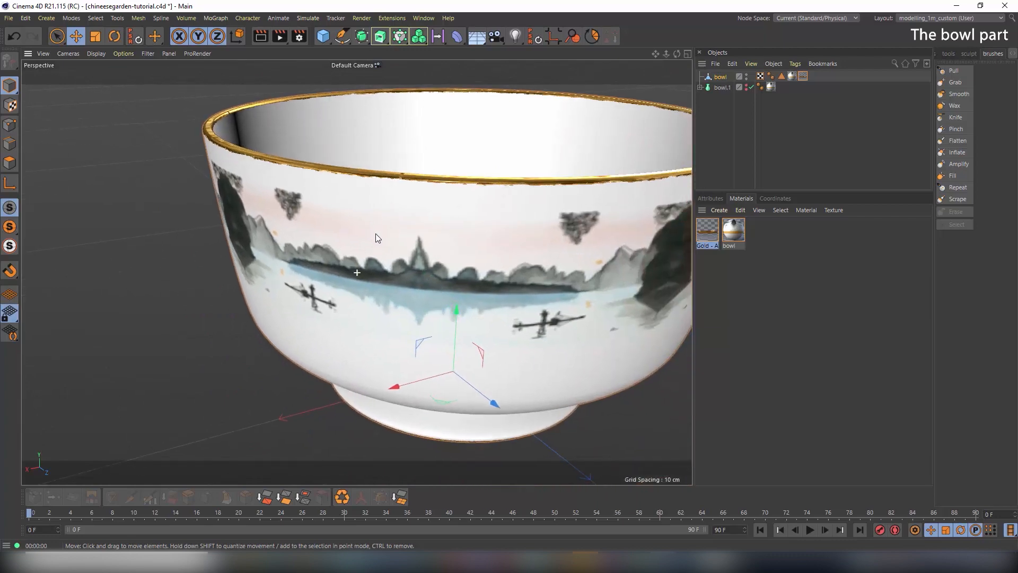
alt+drag(492, 291, 389, 231)
alt+right_drag(389, 227, 183, 237)
alt+right_drag(427, 179, 155, 270)
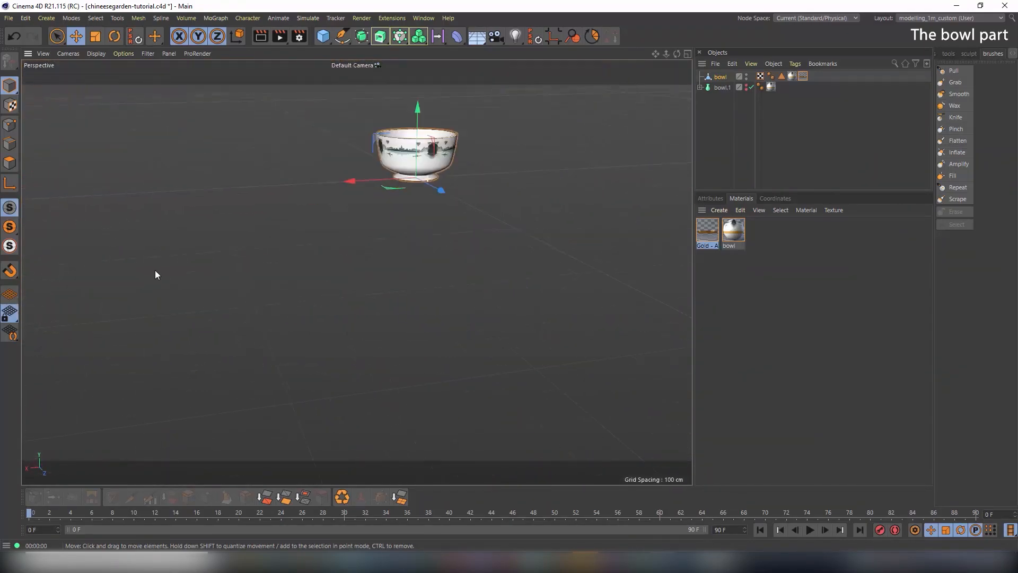
alt+right_drag(319, 228, 351, 280)
alt+right_drag(417, 165, 716, 197)
alt+drag(367, 104, 311, 93)
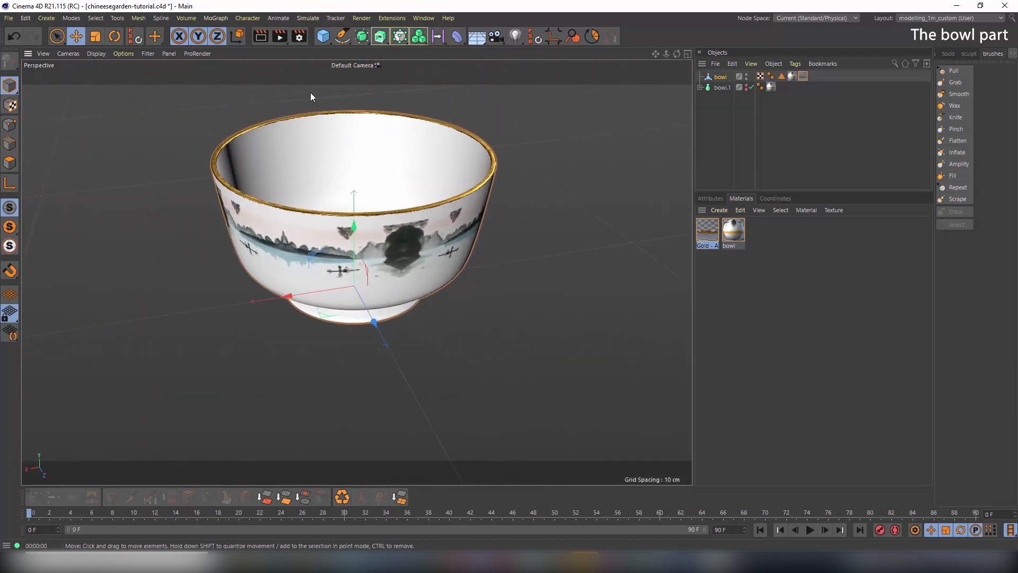
click(254, 36)
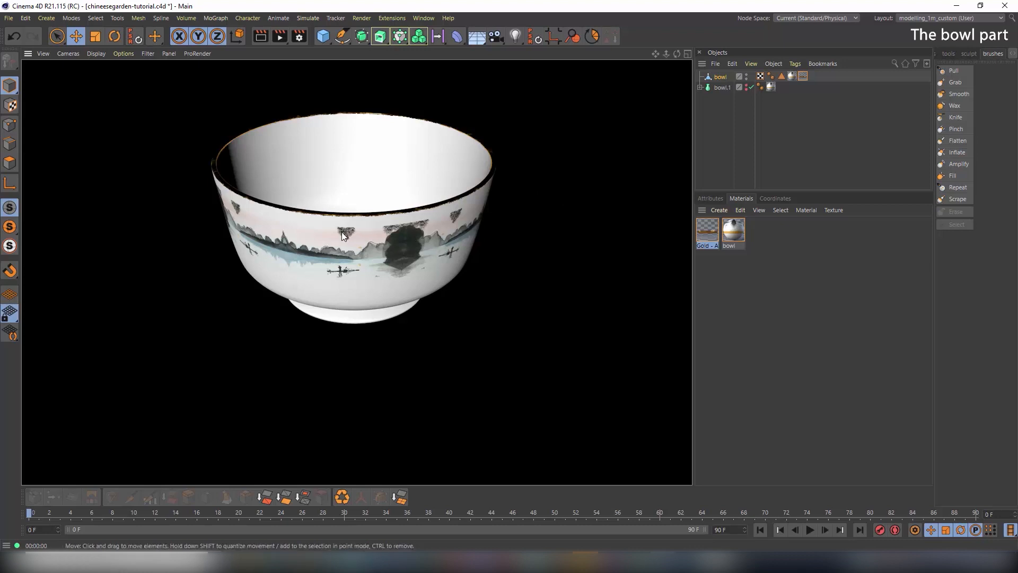
mouse_move(343, 240)
alt+mouse_down()
mouse_move(349, 203)
mouse_move(336, 239)
alt+mouse_up()
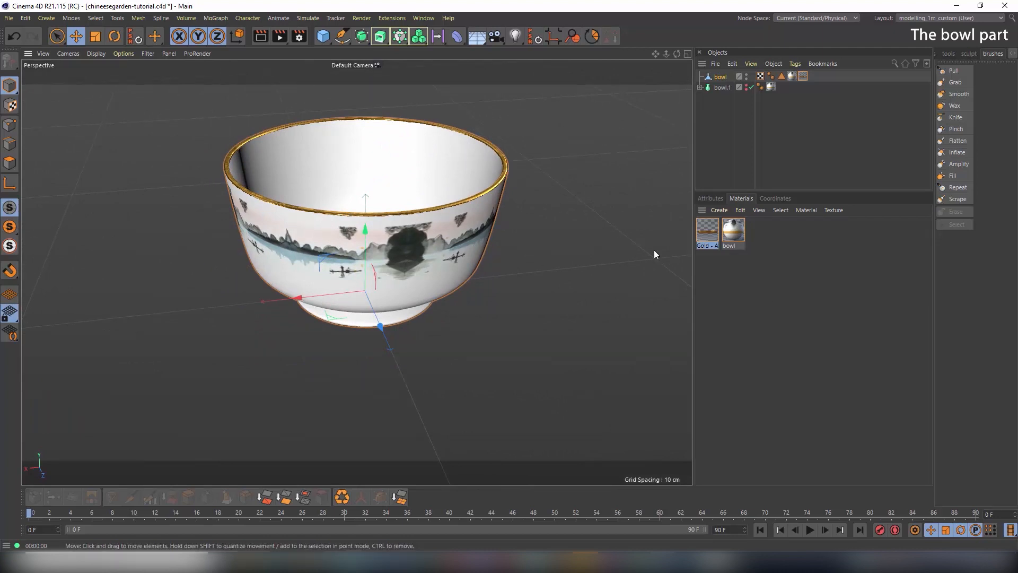
Keep the bowl's Specular - Blinn (Legacy) layer and set it to 55% width, 30% strength
double_click(740, 233)
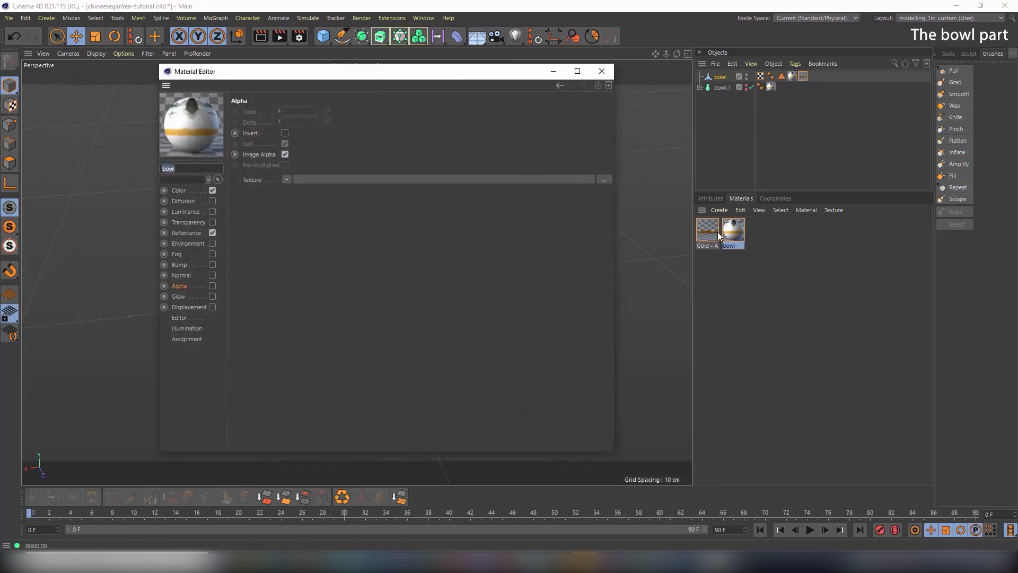
drag(364, 75, 772, 97)
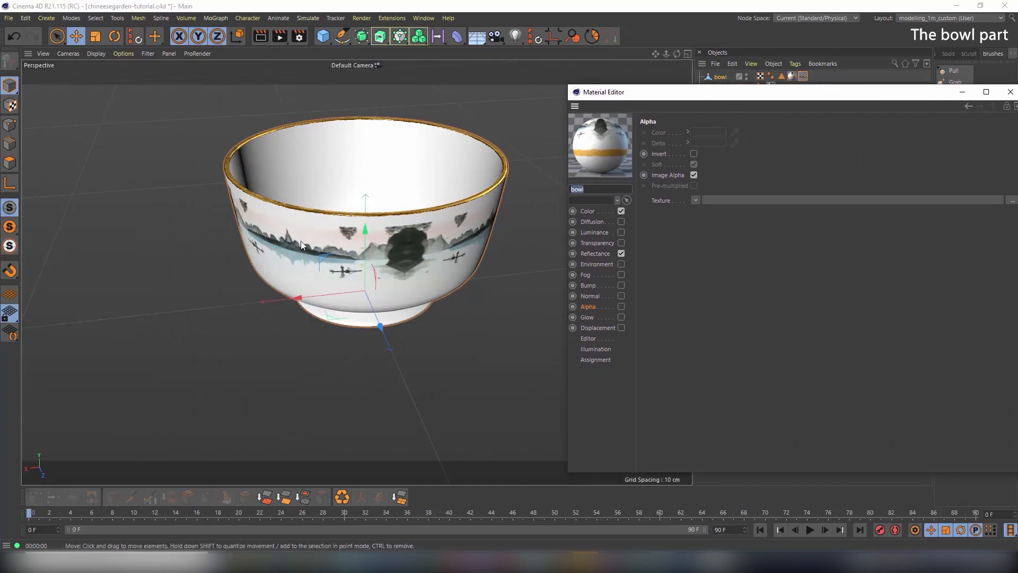
click(603, 254)
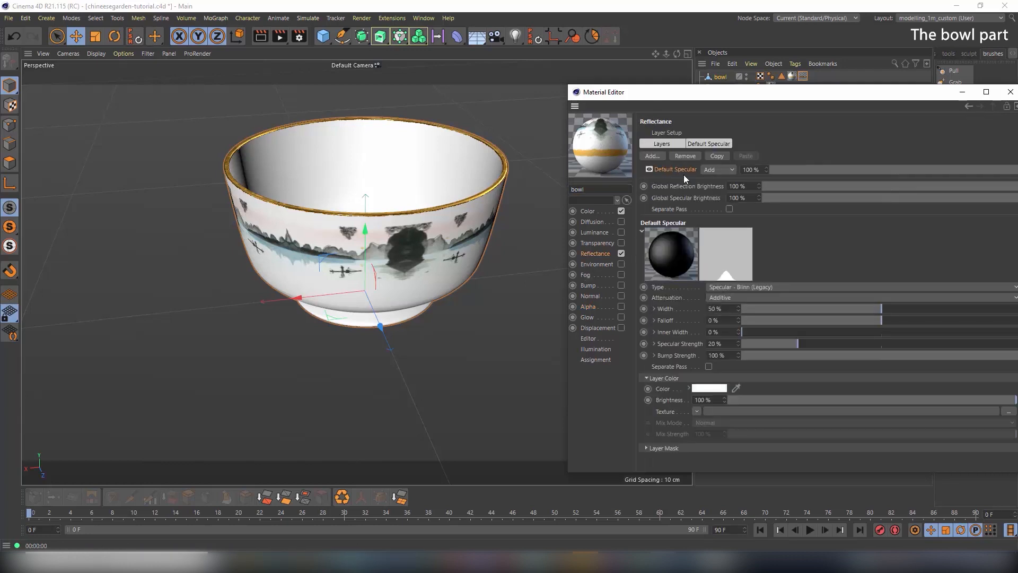
click(654, 157)
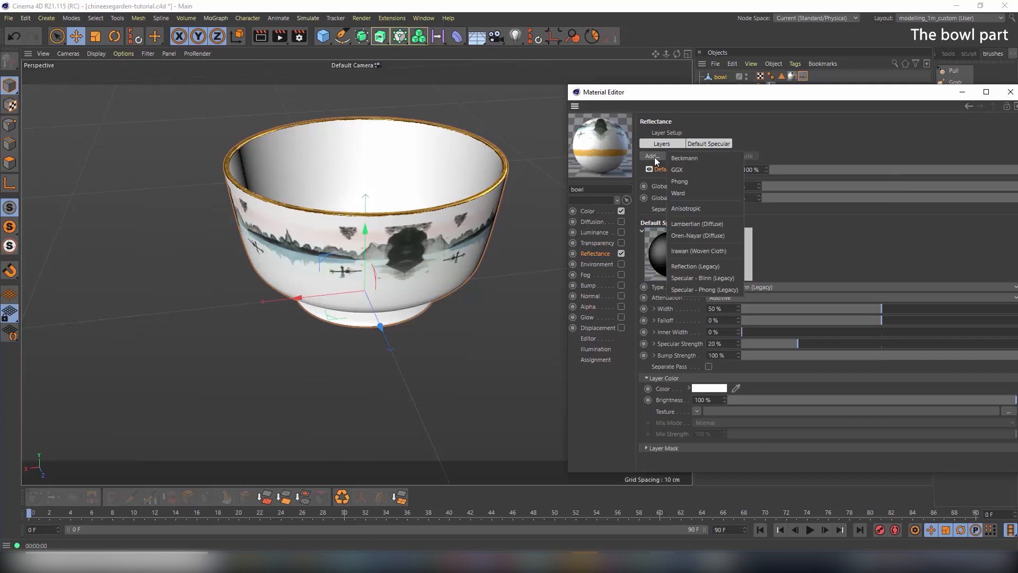
click(722, 279)
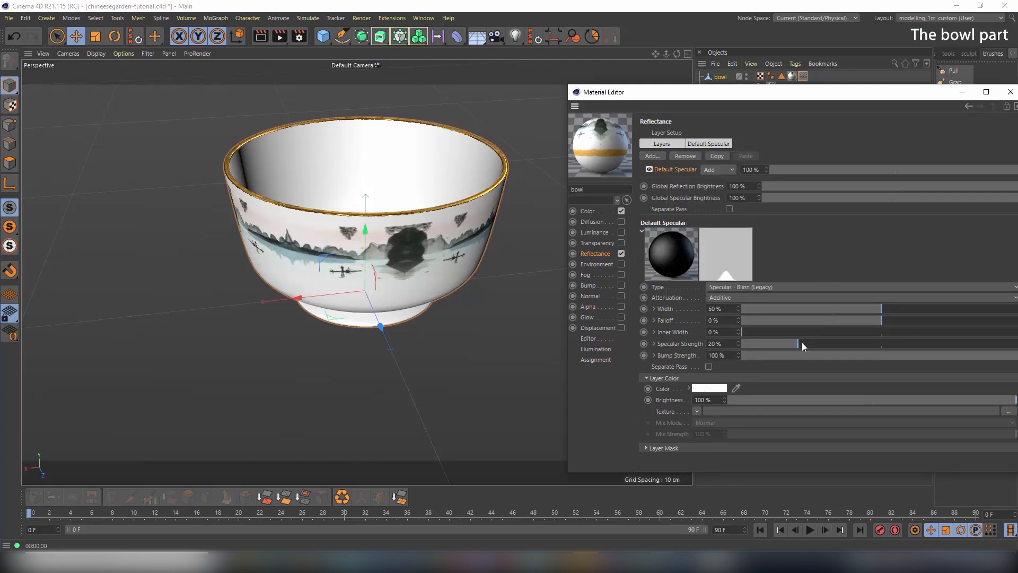
mouse_move(799, 343)
mouse_down()
mouse_move(927, 350)
mouse_move(748, 336)
mouse_move(825, 345)
mouse_up()
mouse_move(864, 310)
mouse_down()
mouse_move(950, 308)
mouse_move(835, 314)
mouse_move(933, 313)
mouse_move(895, 315)
mouse_up()
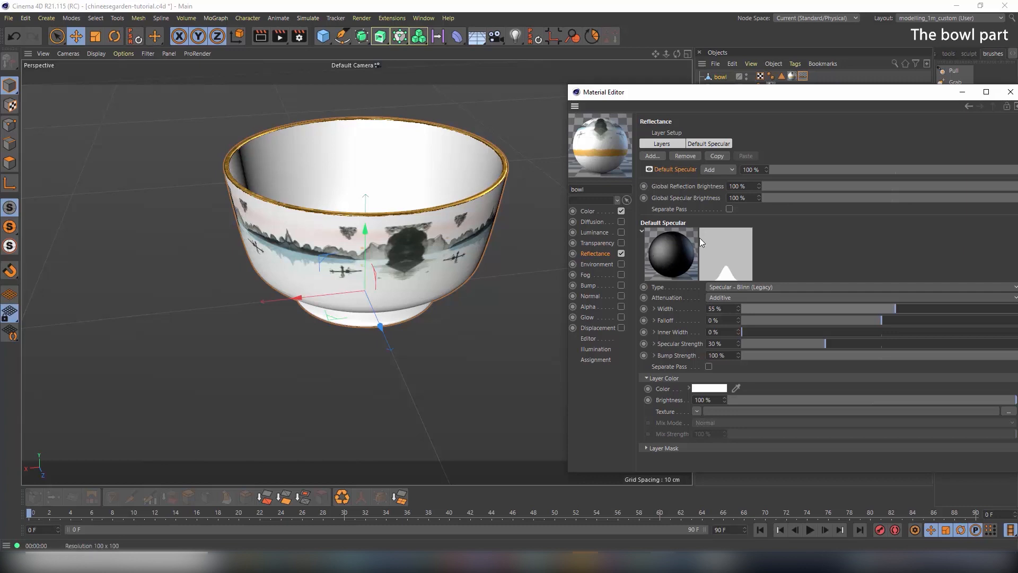
Swap the bowl material's default specular for a Beckmann reflection layer and inspect the shiny result
click(692, 157)
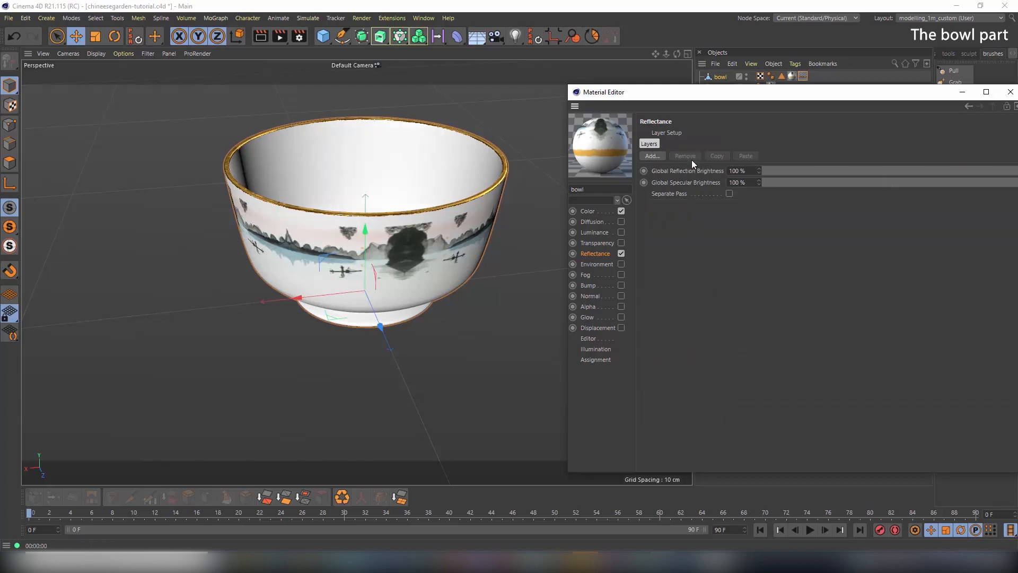
click(653, 155)
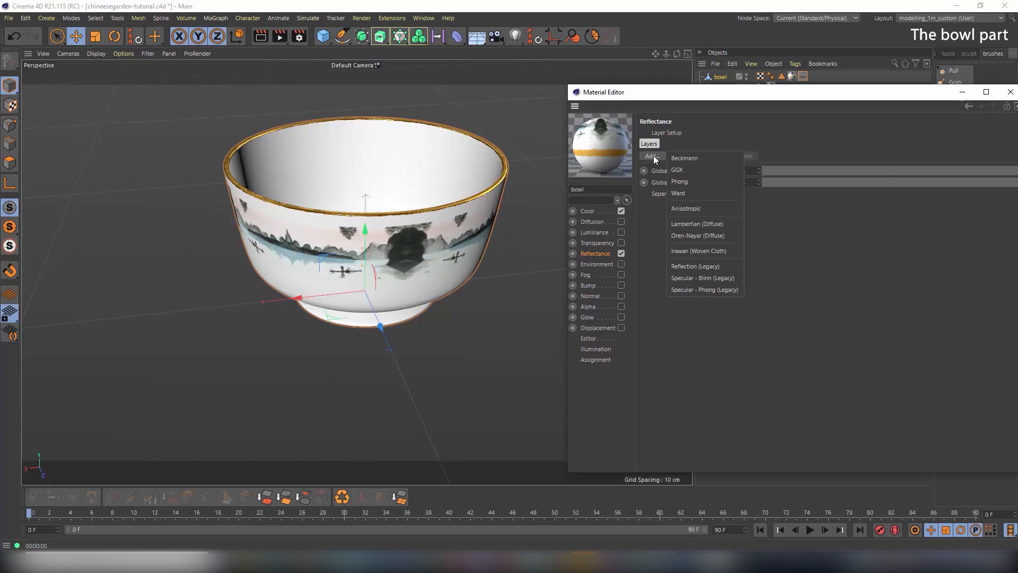
click(692, 158)
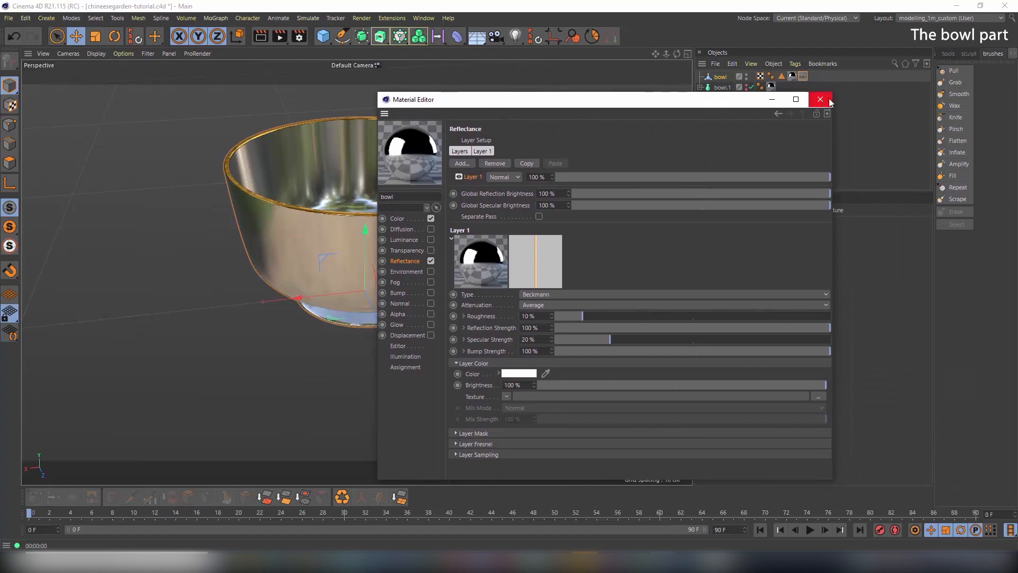
click(829, 98)
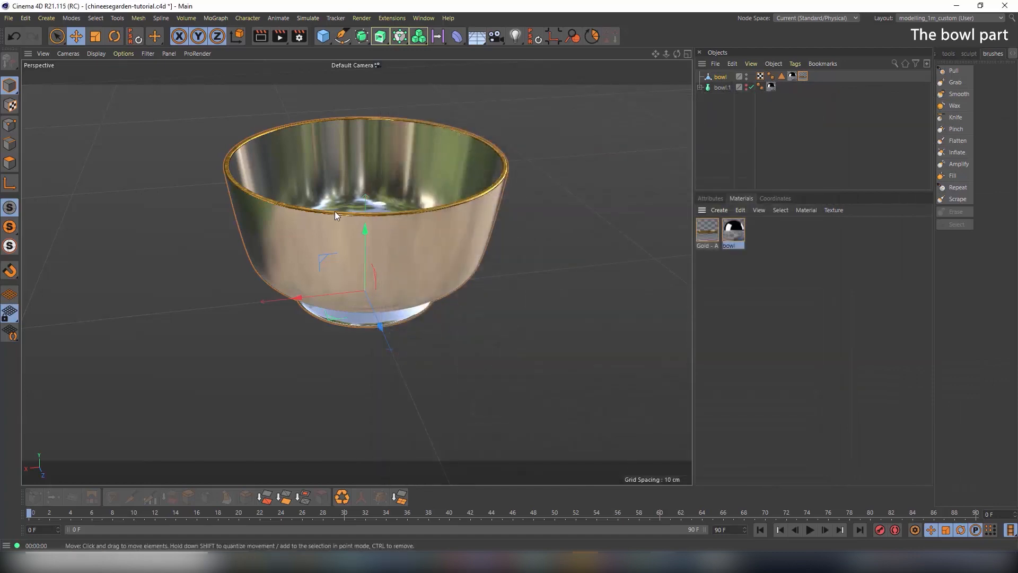
alt+drag(473, 199, 428, 243)
scroll(436, 239, down, 4)
alt+middle_drag(439, 239, 349, 267)
alt+drag(350, 267, 429, 253)
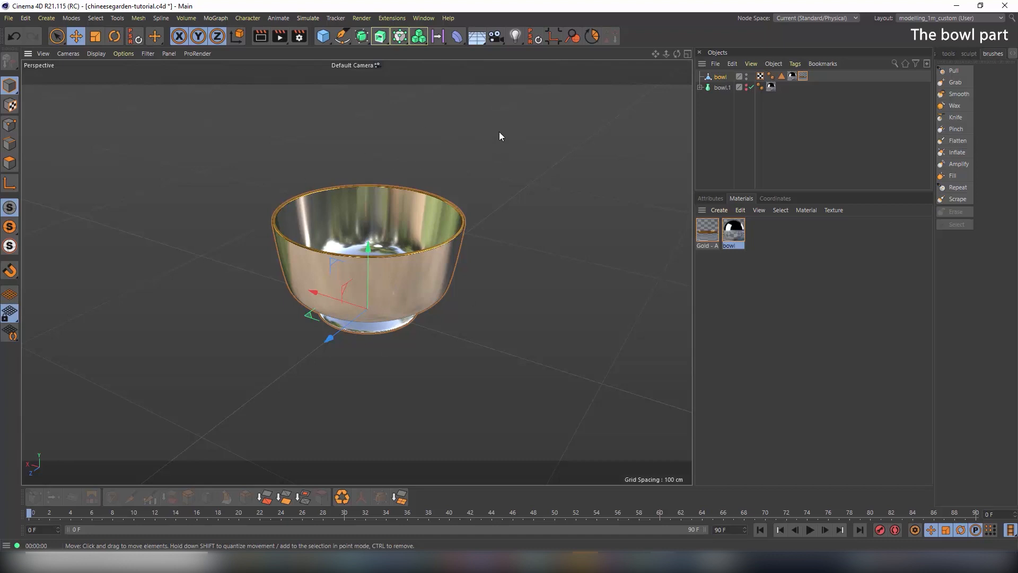
click(477, 38)
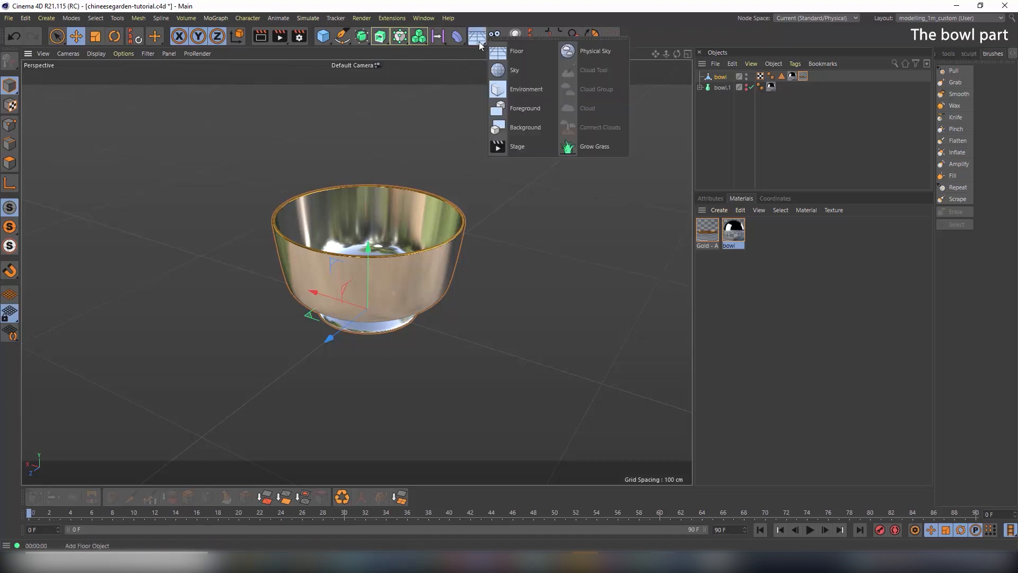
Add a Sky object and apply the HDRI Sunny preset material to it
click(503, 71)
click(721, 210)
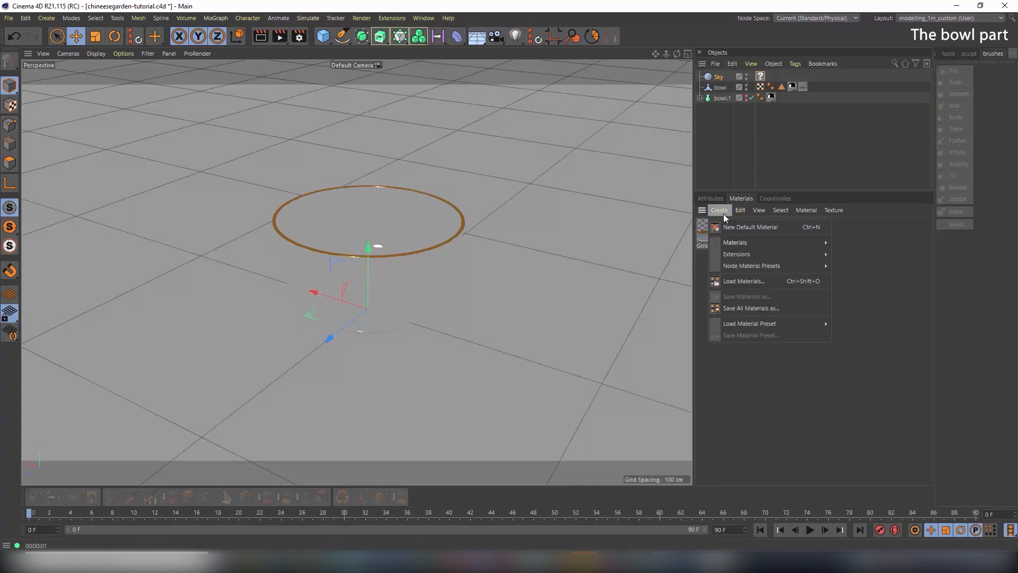
mouse_move(747, 321)
mouse_move(849, 324)
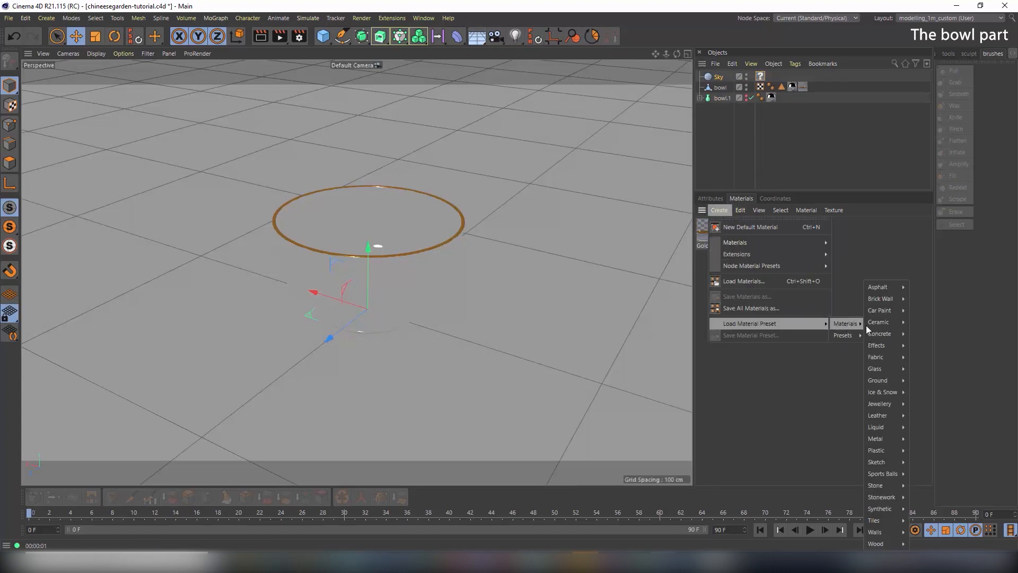
mouse_move(939, 348)
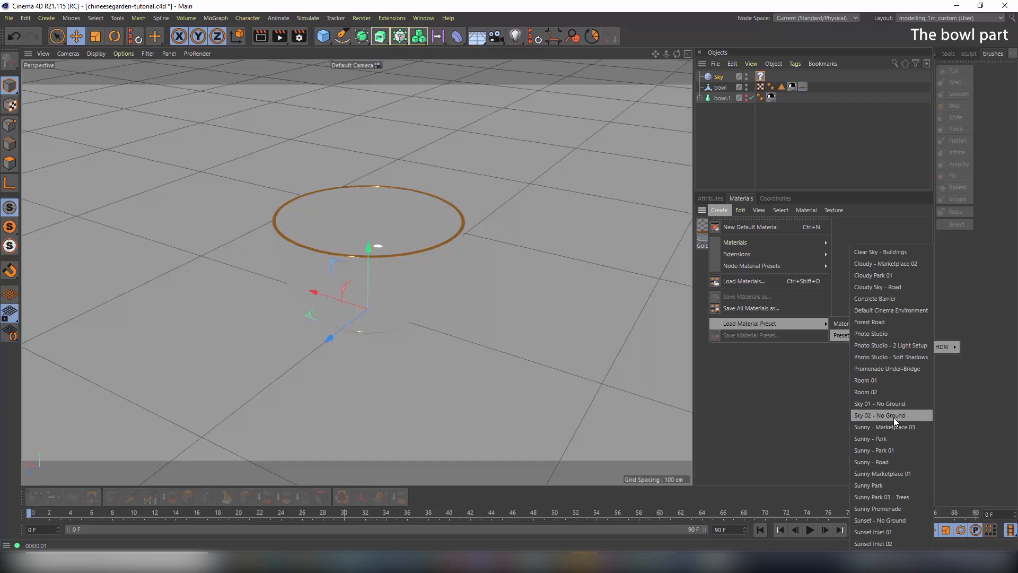
click(902, 433)
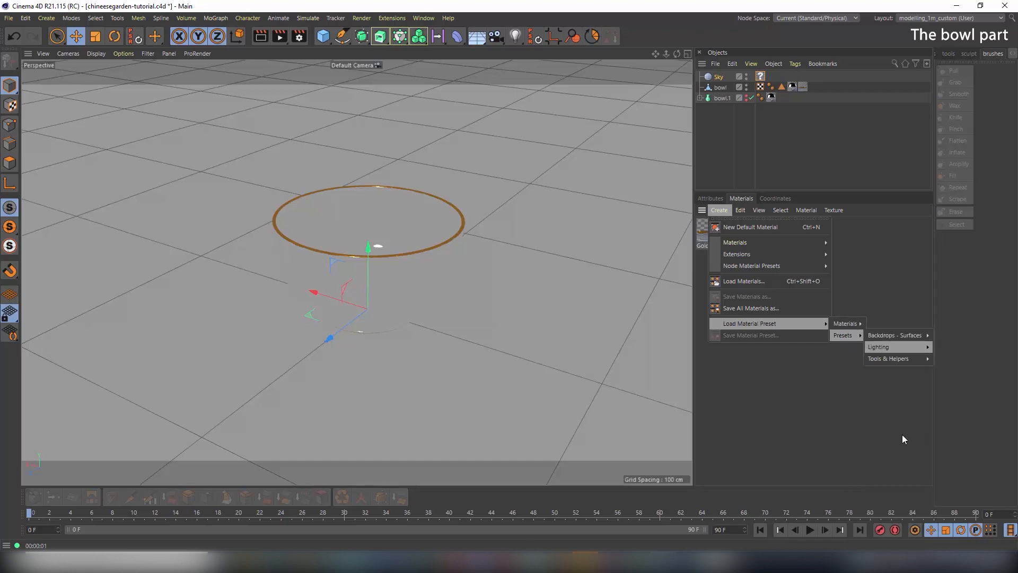
drag(707, 233, 721, 75)
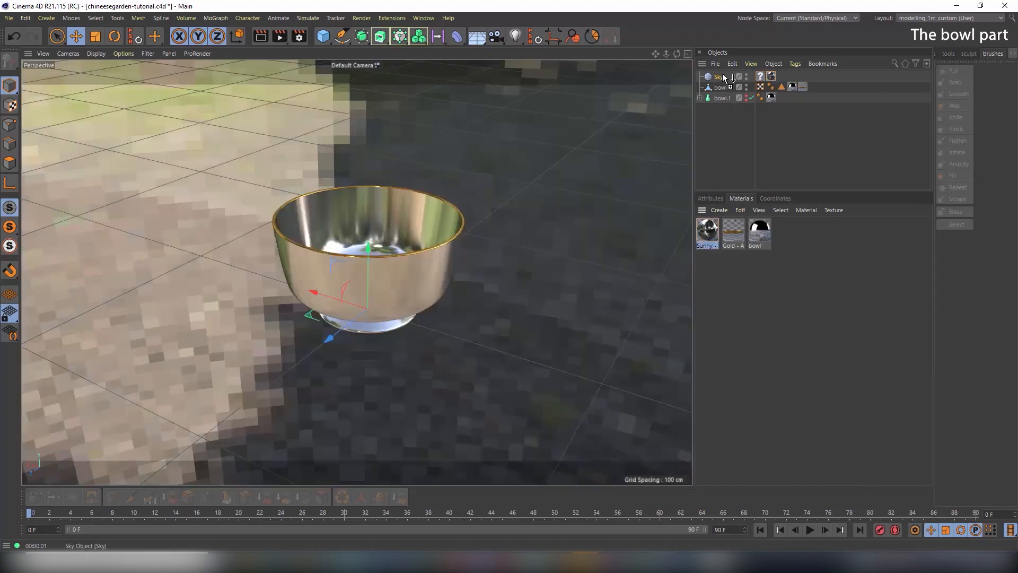
Render a preview of the bowl reflecting the sunny cobblestone environment, then select the Sky
click(260, 36)
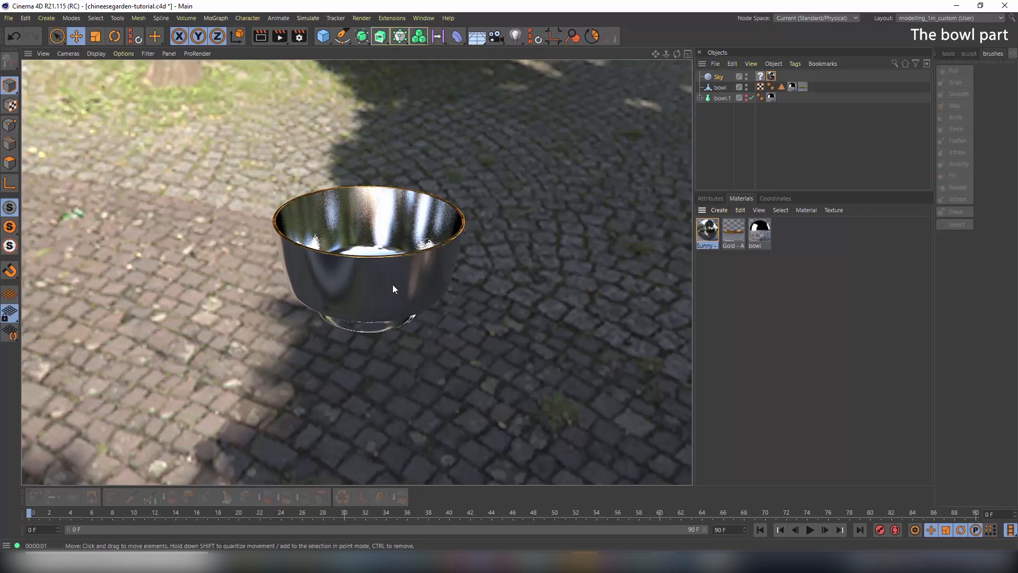
click(492, 263)
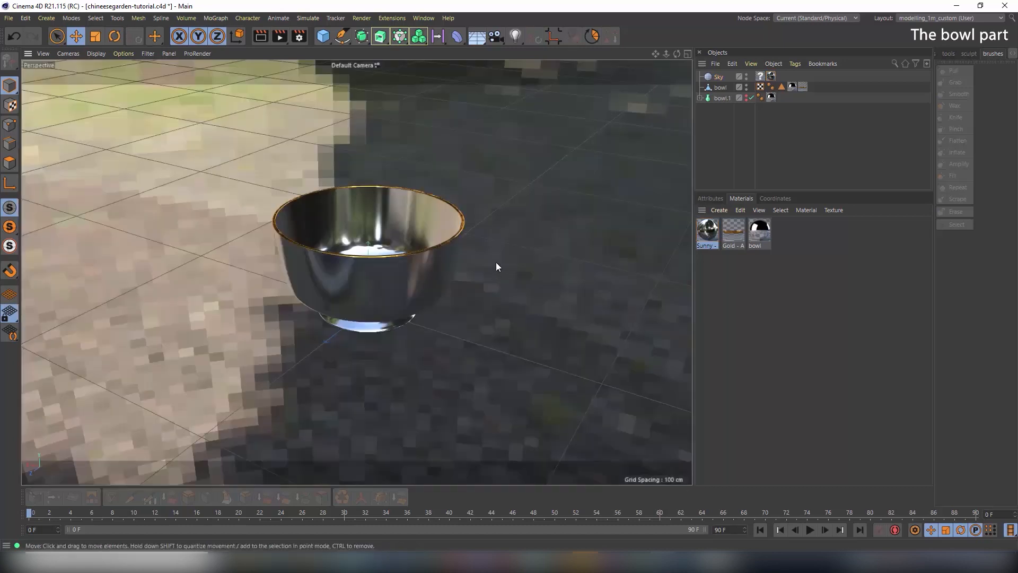
click(775, 334)
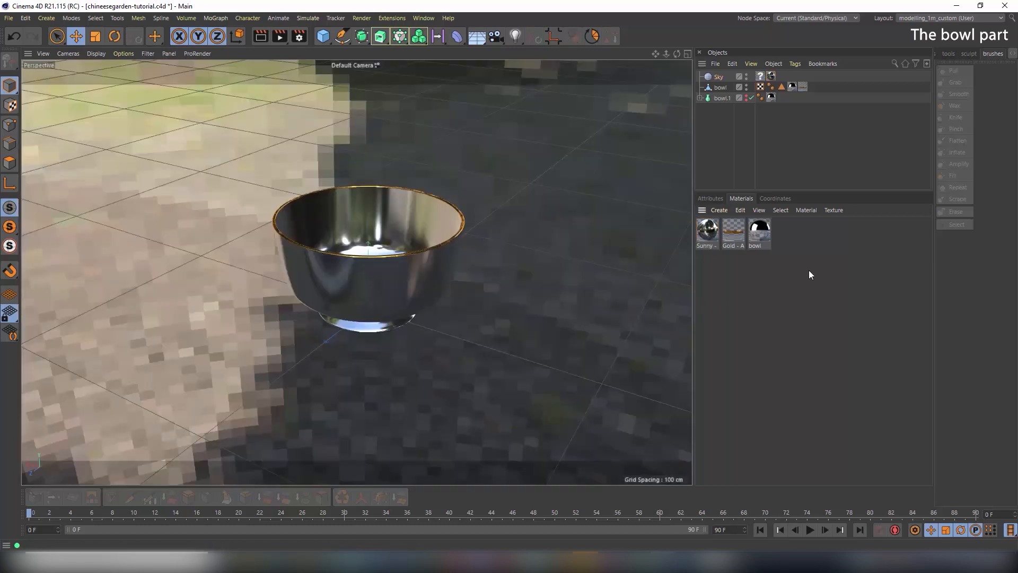
click(720, 79)
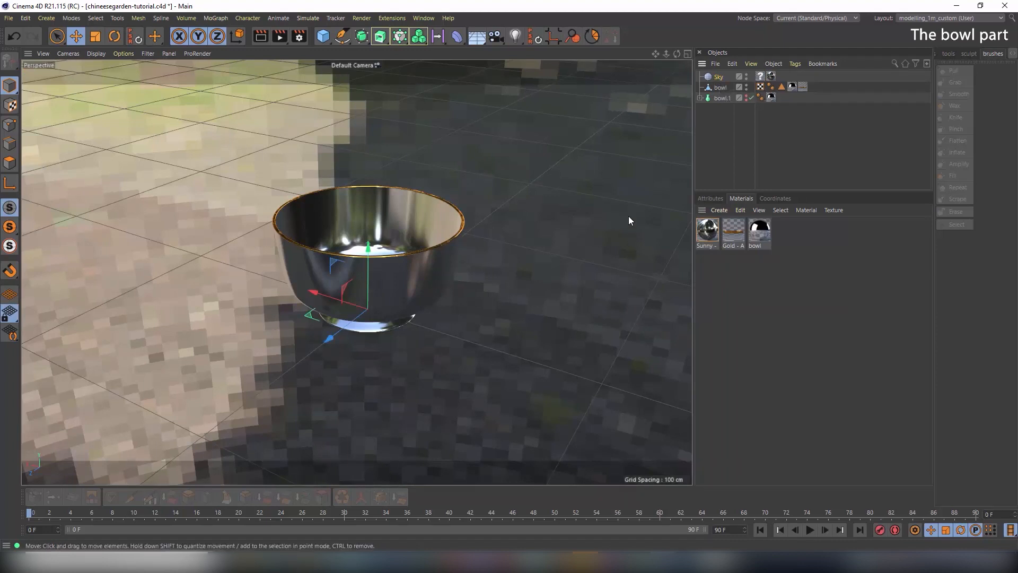
Add a Compositing tag to the Sky with Seen by Camera off, rendering the bowl on black
right_click(721, 77)
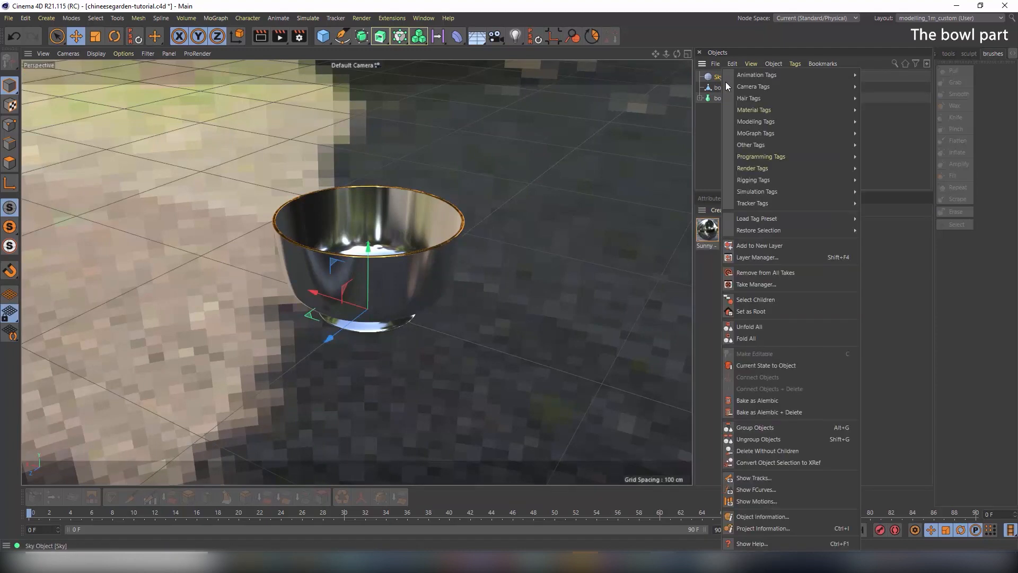
mouse_move(768, 167)
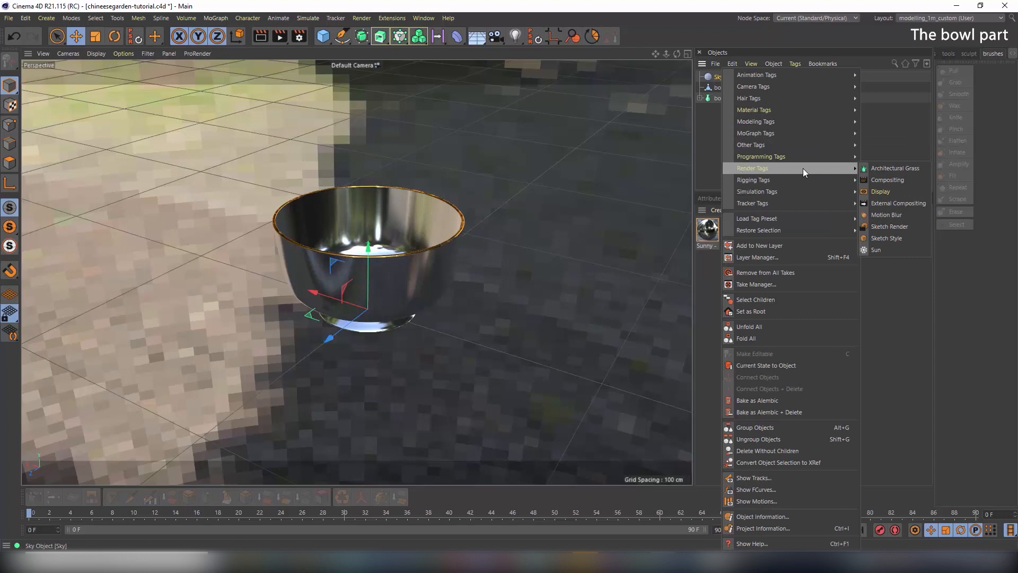
click(886, 179)
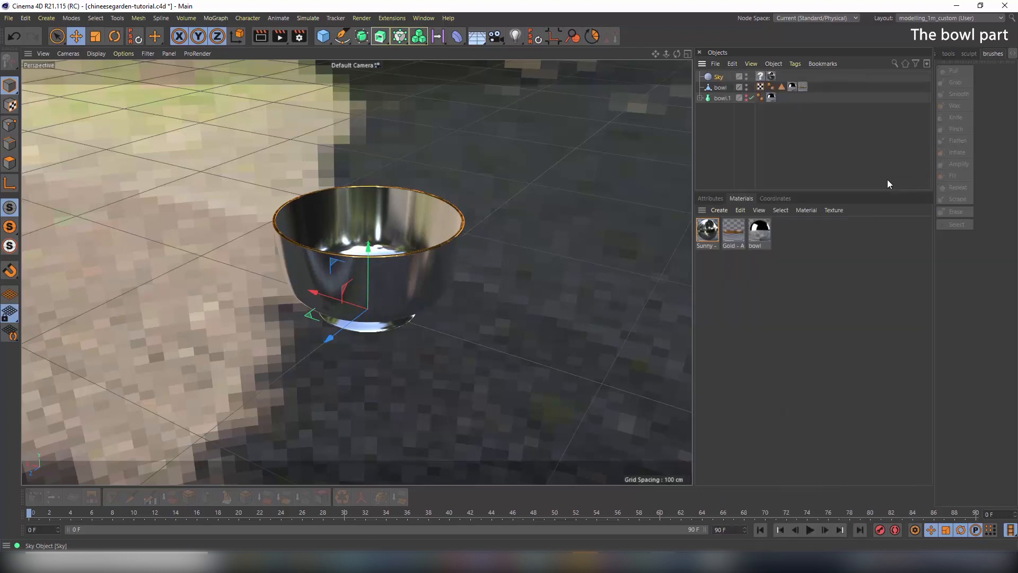
click(713, 199)
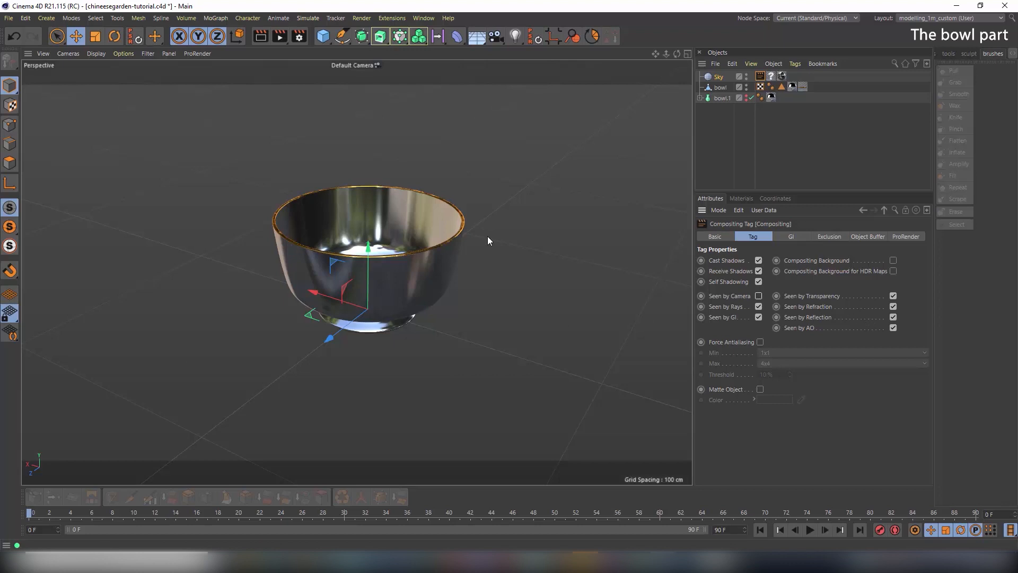
click(263, 35)
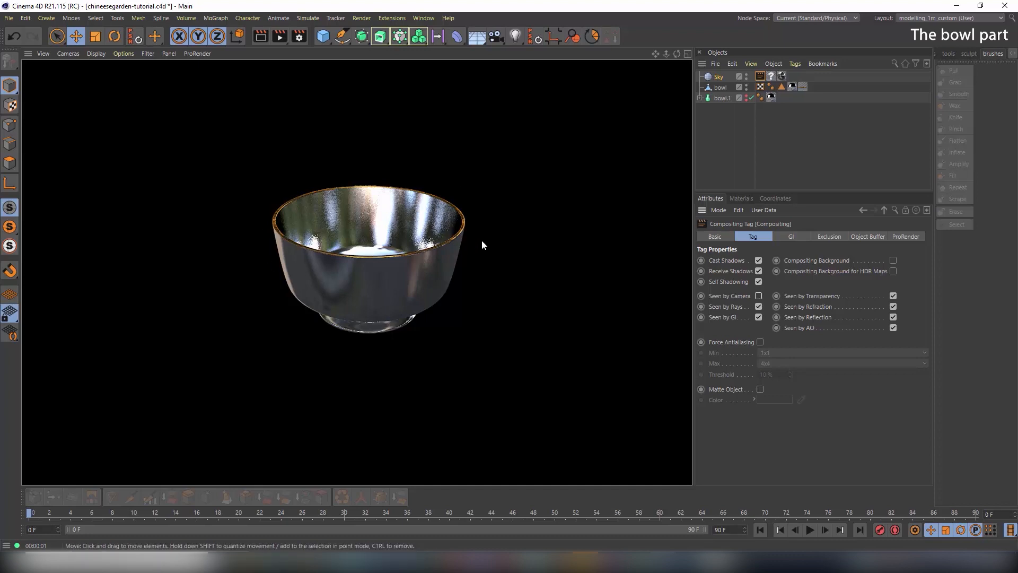
click(742, 198)
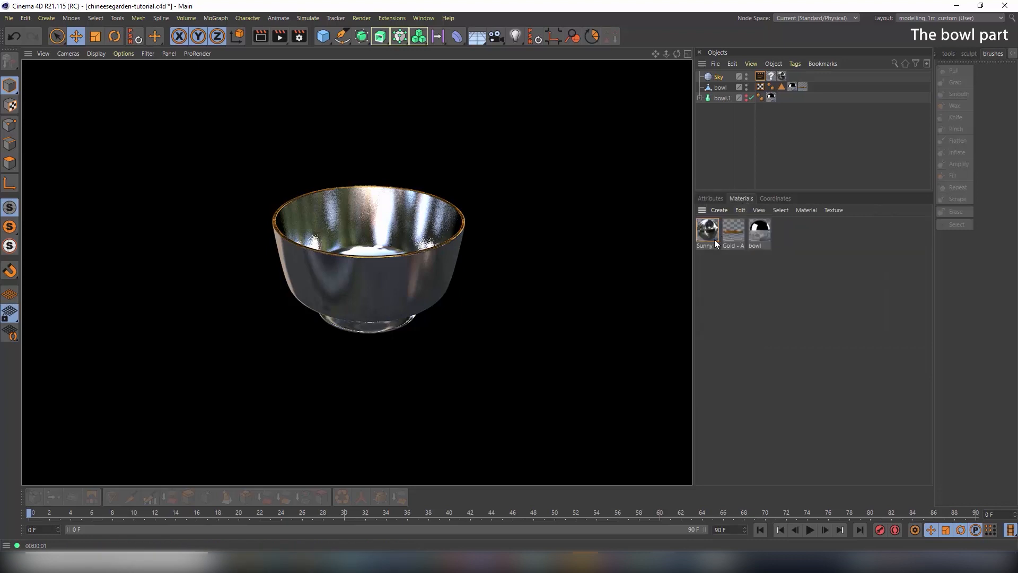
Blend the bowl's Beckmann layer at 53% with 26% roughness and render the satin result
double_click(760, 231)
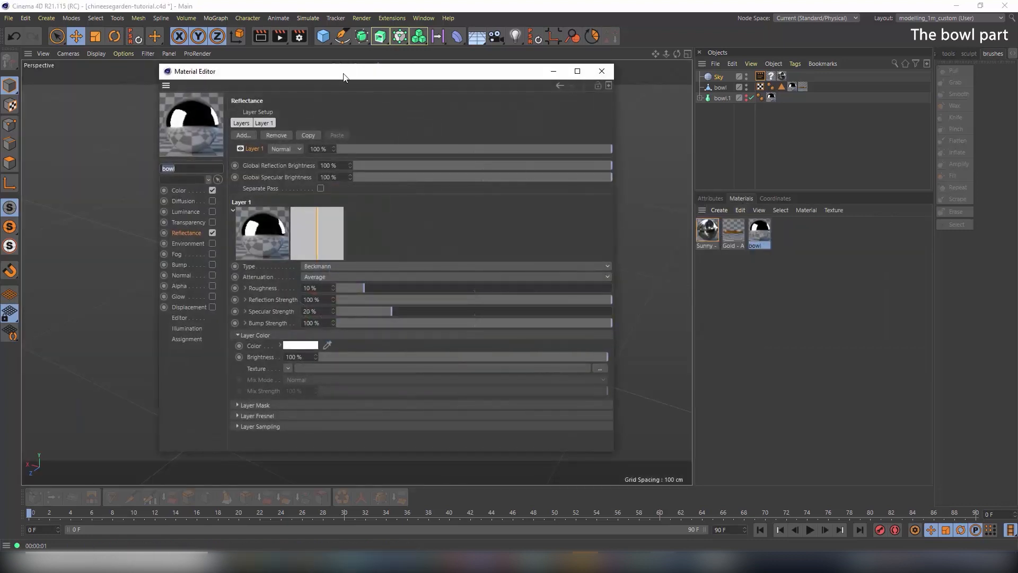
drag(343, 77, 582, 69)
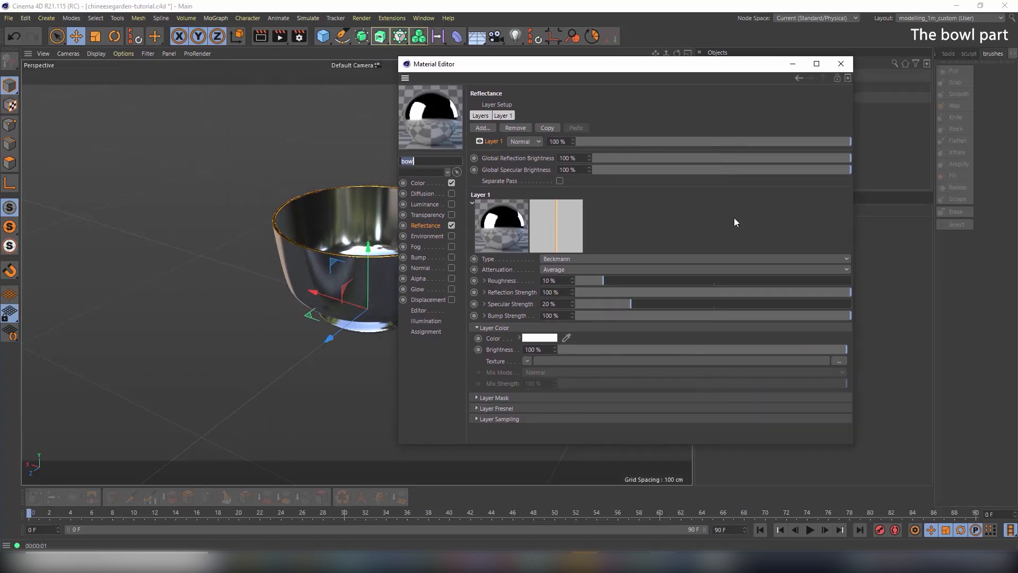
drag(775, 142, 721, 141)
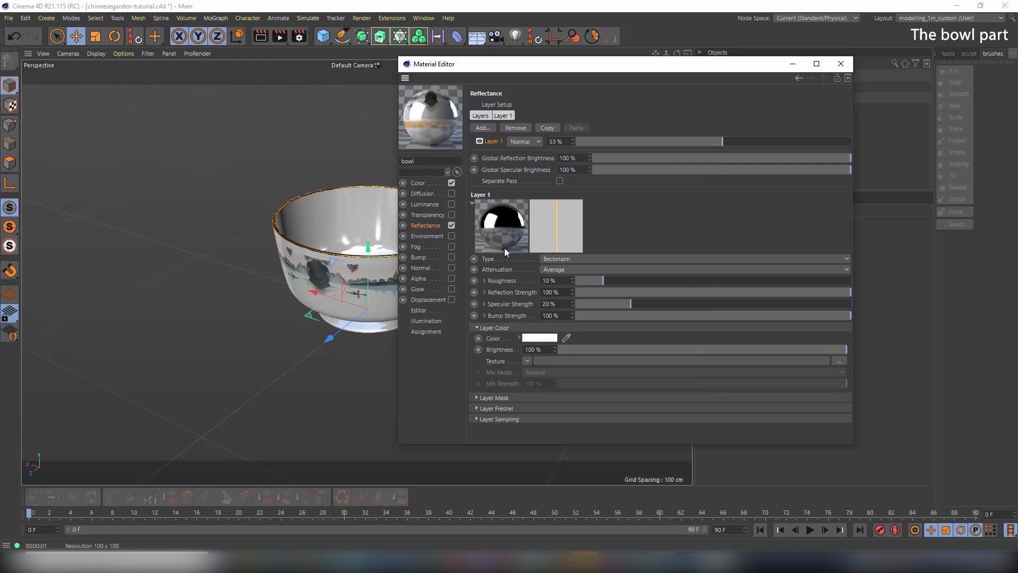
drag(602, 284, 568, 282)
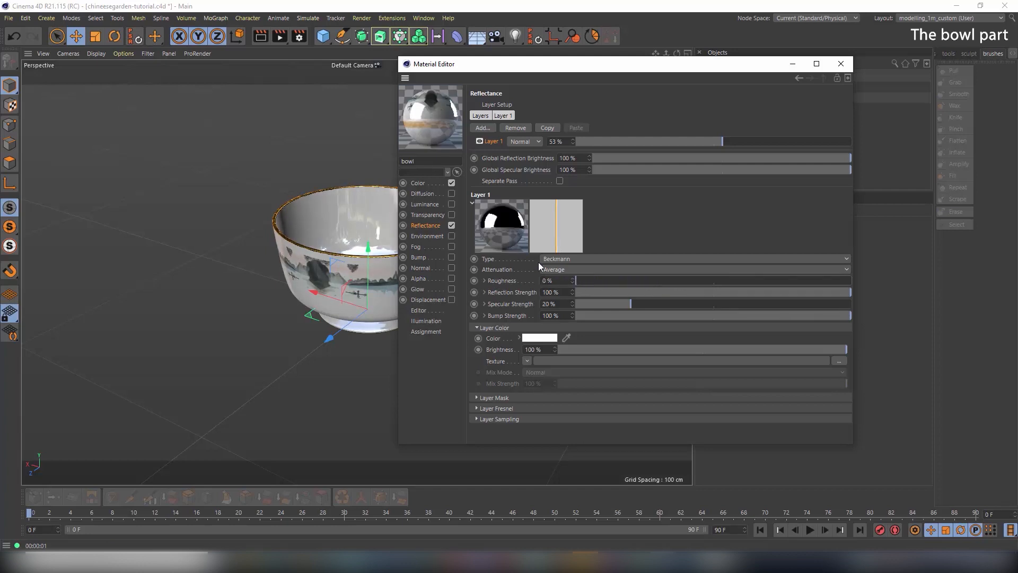
click(745, 284)
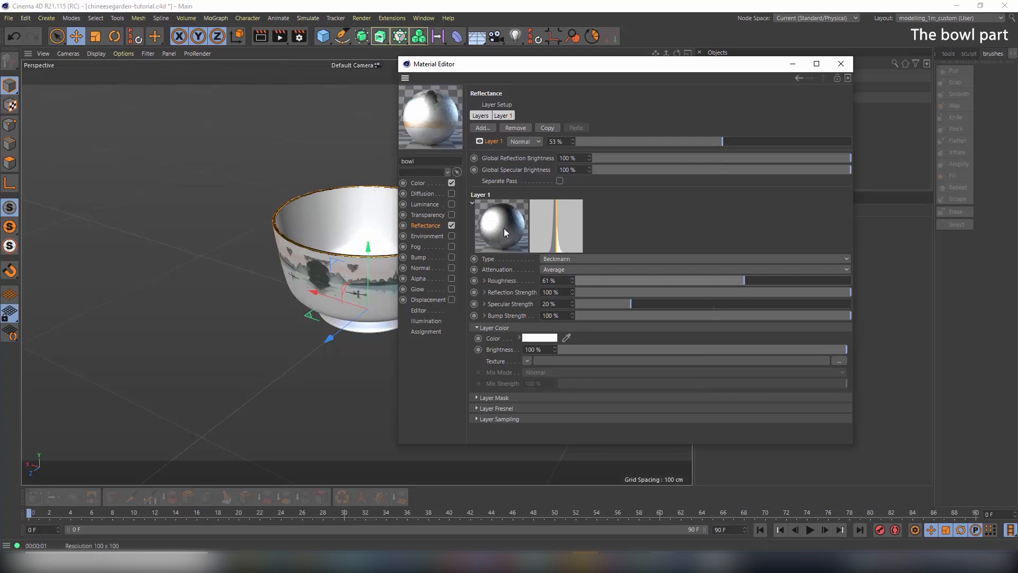
drag(725, 280, 647, 281)
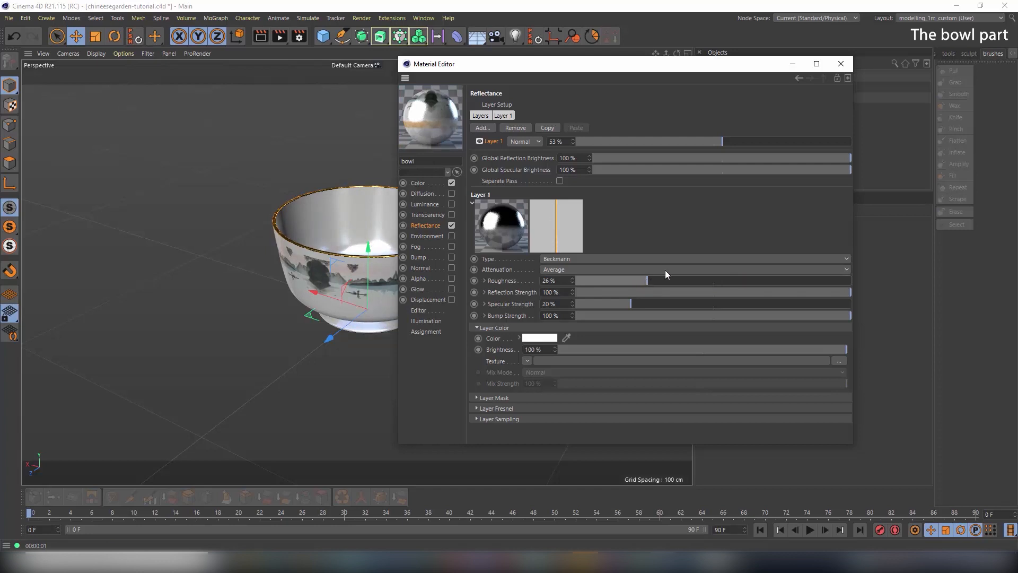
click(841, 63)
click(261, 37)
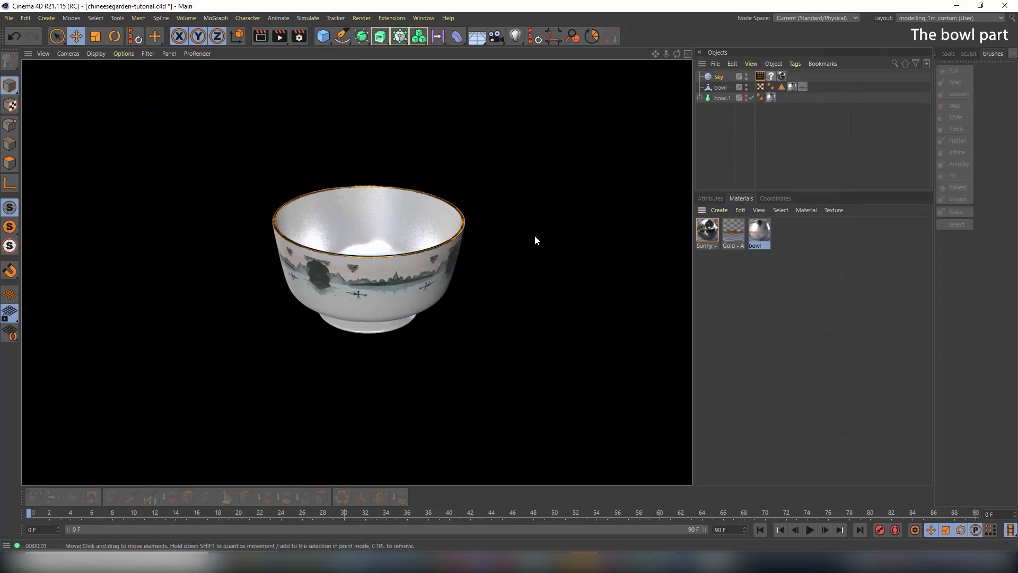
Set the bowl's Beckmann layer Fresnel to Dielectric using the Glass preset
double_click(763, 229)
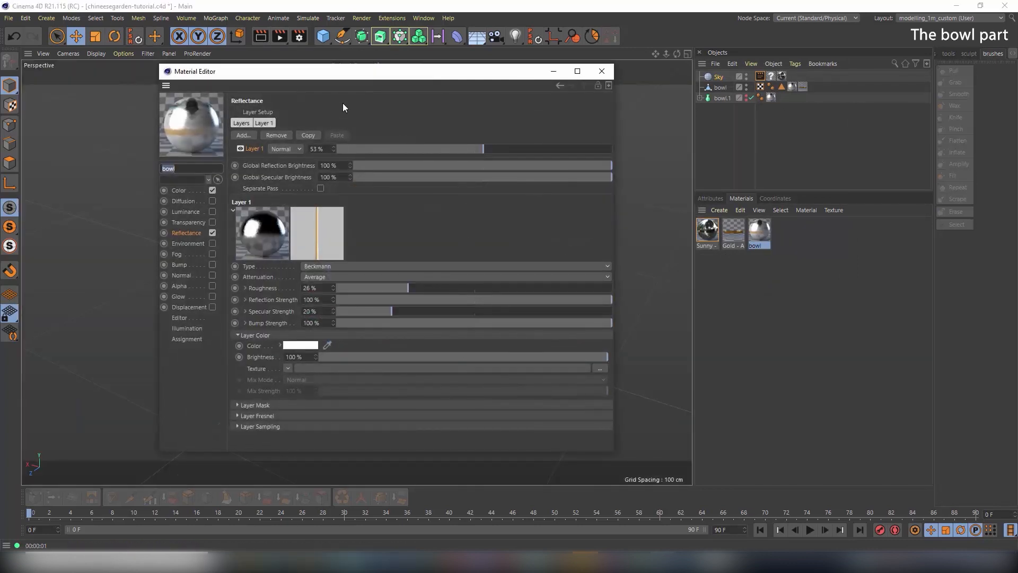
drag(360, 72, 391, 55)
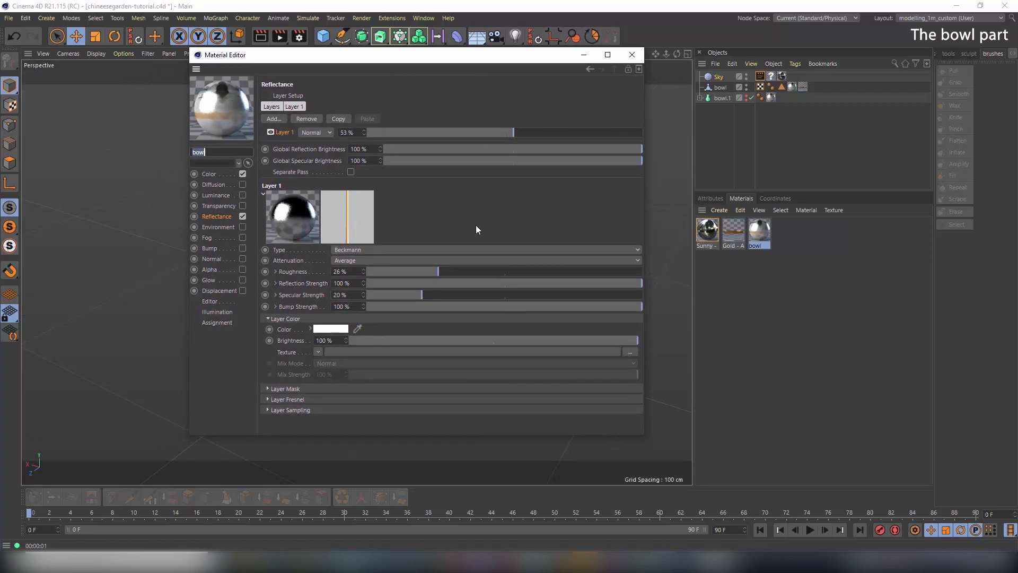
click(267, 399)
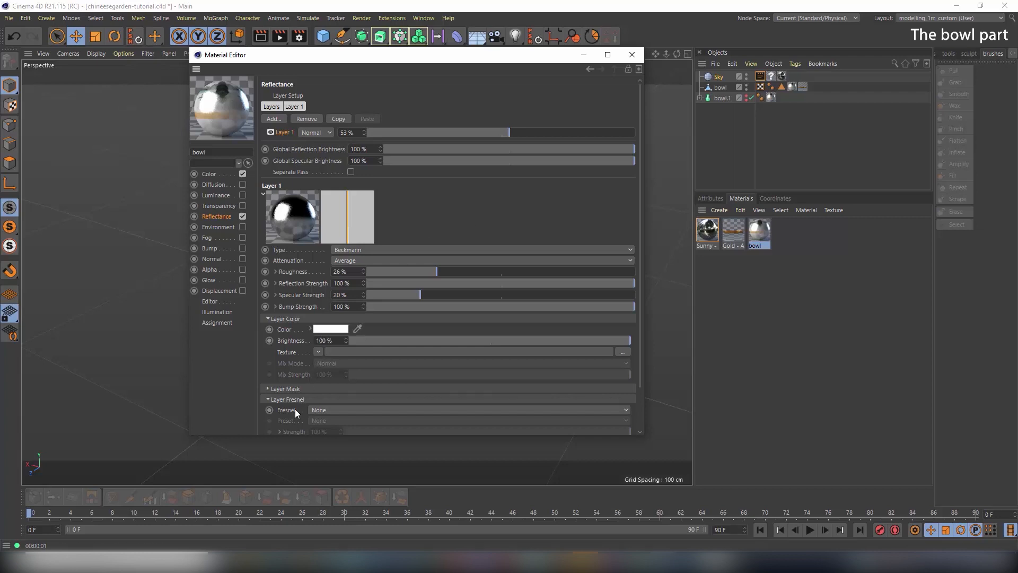
click(326, 411)
click(326, 426)
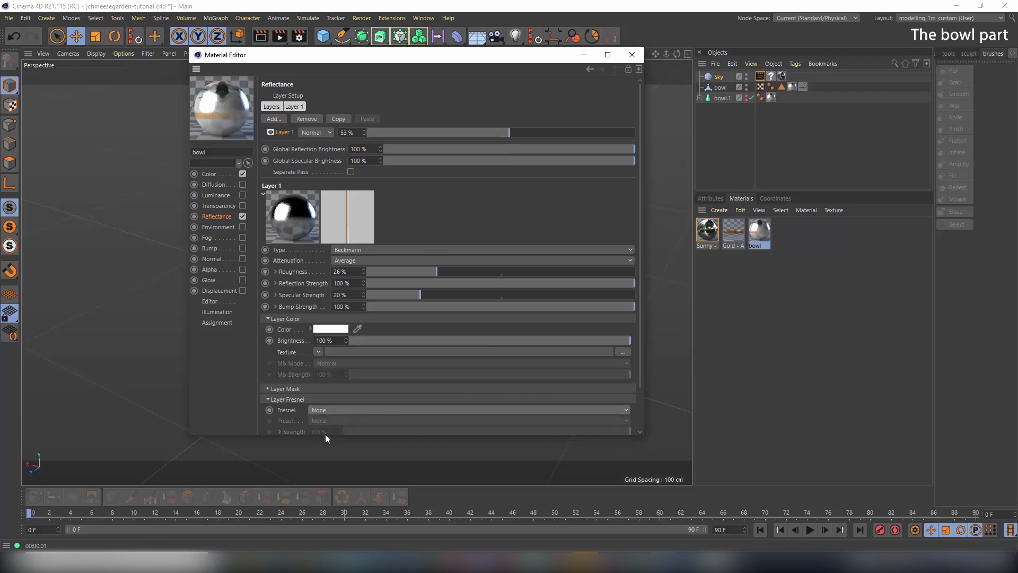
click(325, 420)
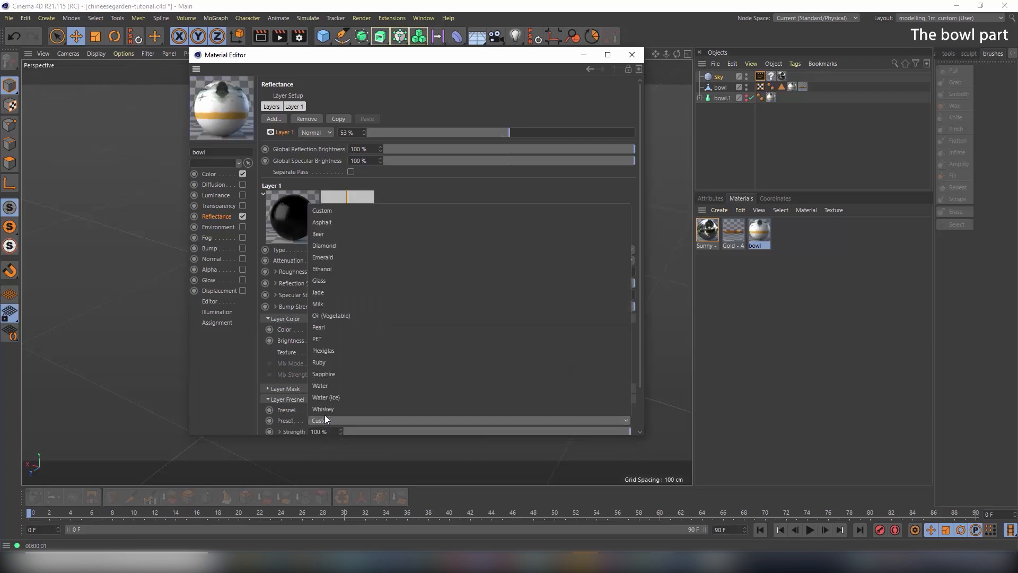
click(338, 281)
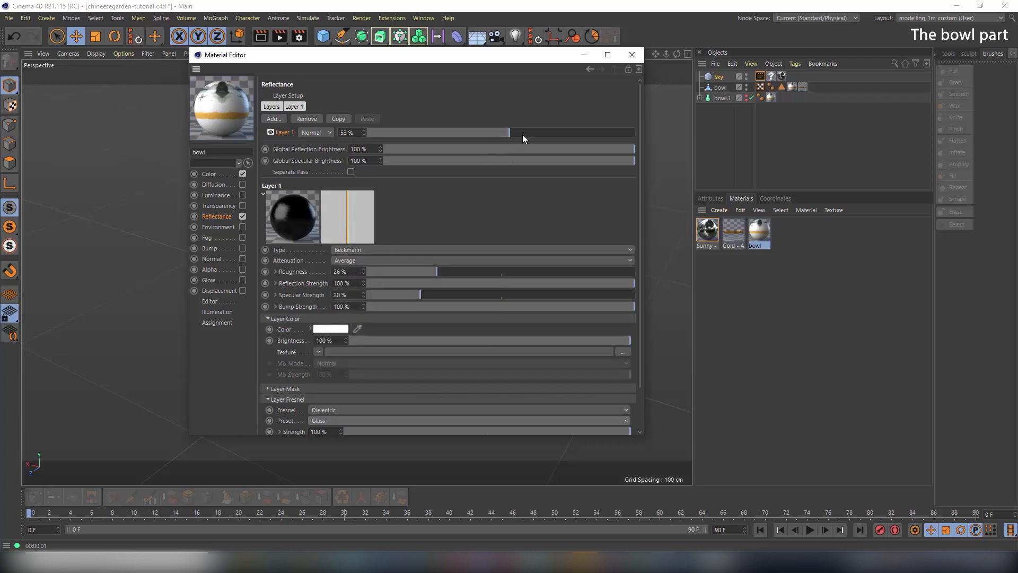
click(633, 55)
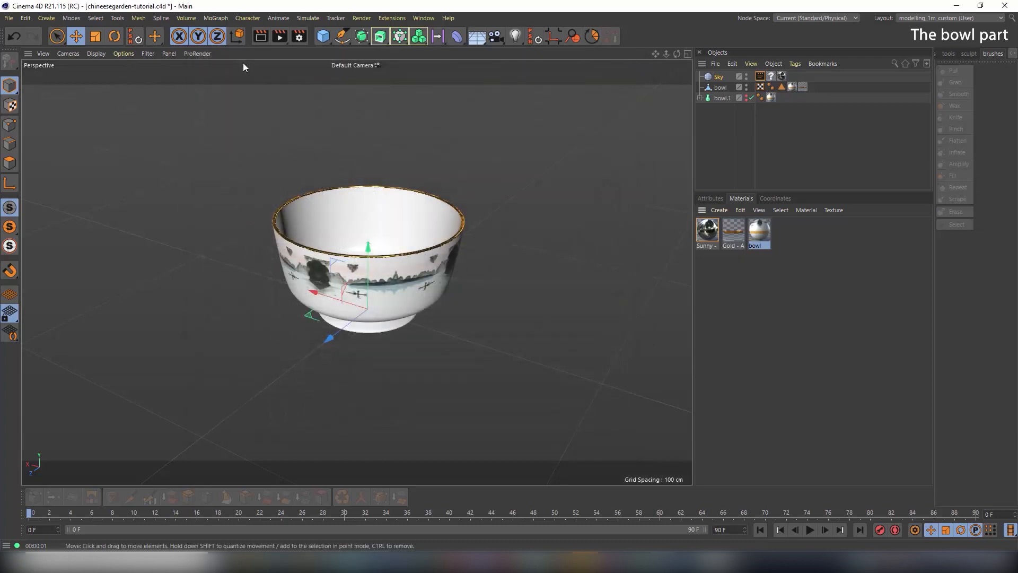
click(263, 37)
click(263, 36)
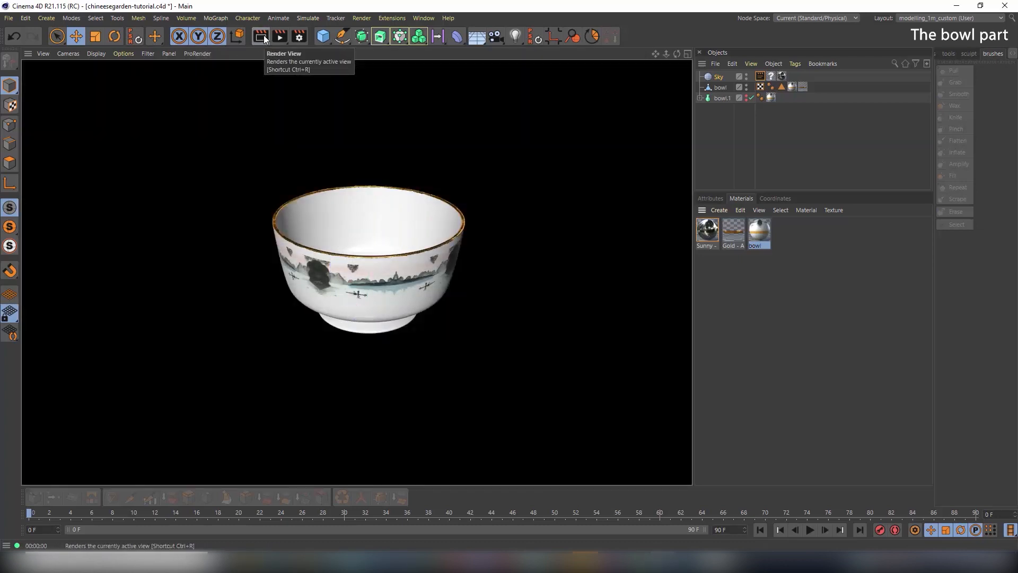
alt+drag(352, 259, 329, 256)
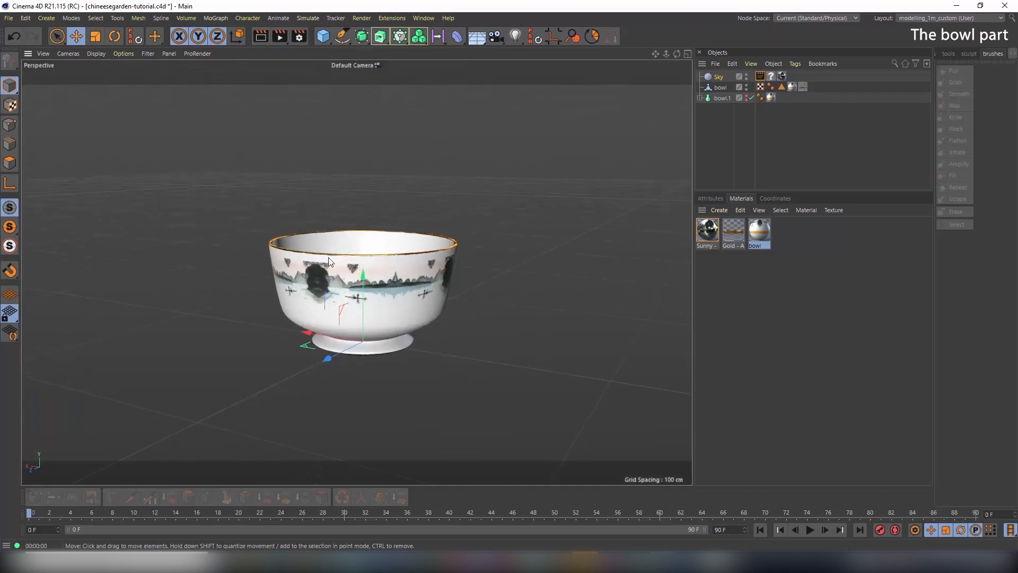
alt+right_drag(328, 257, 434, 273)
alt+drag(434, 273, 413, 283)
alt+right_drag(413, 283, 436, 281)
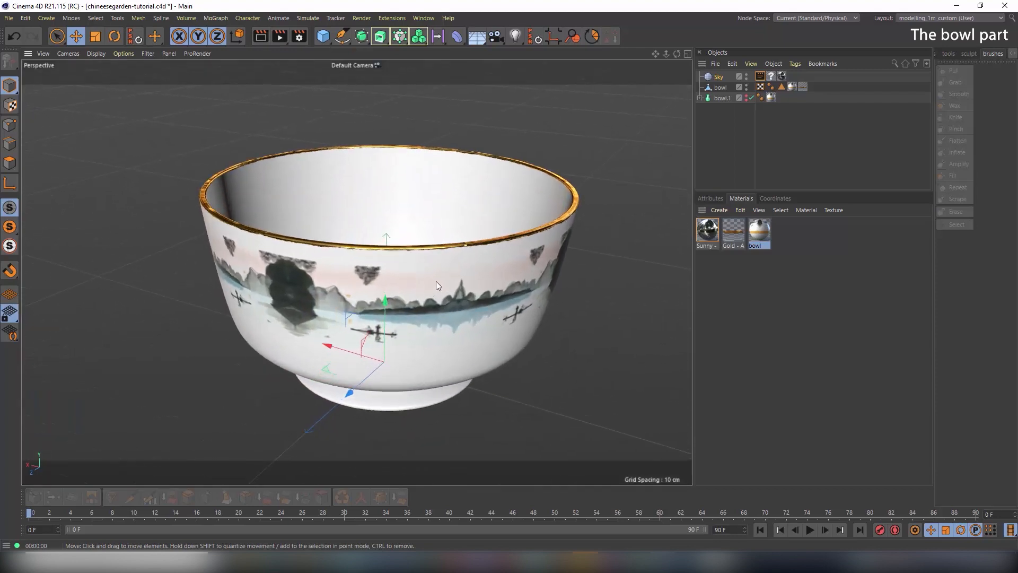
alt+middle_drag(436, 281, 427, 270)
click(259, 35)
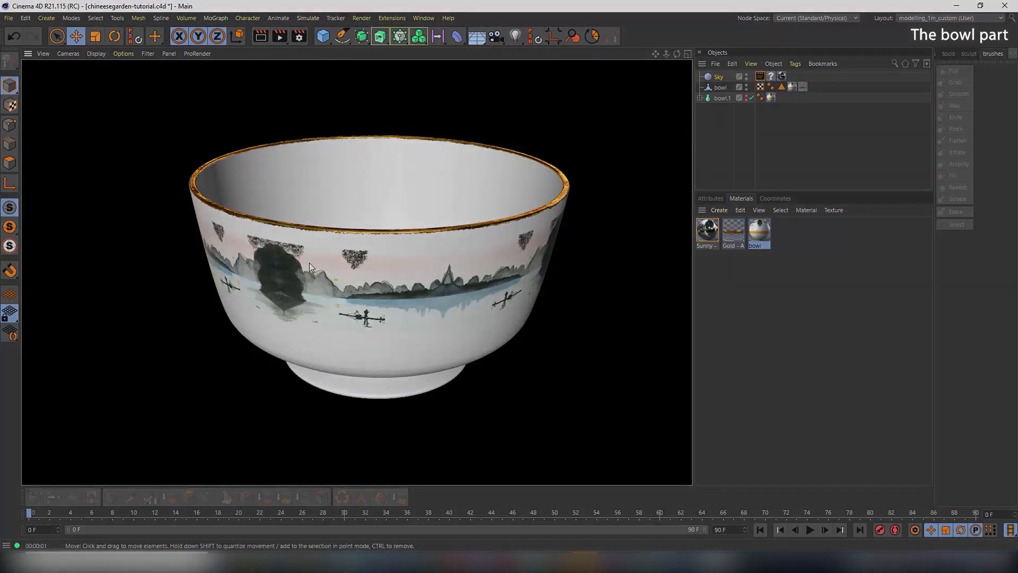
alt+drag(310, 263, 366, 278)
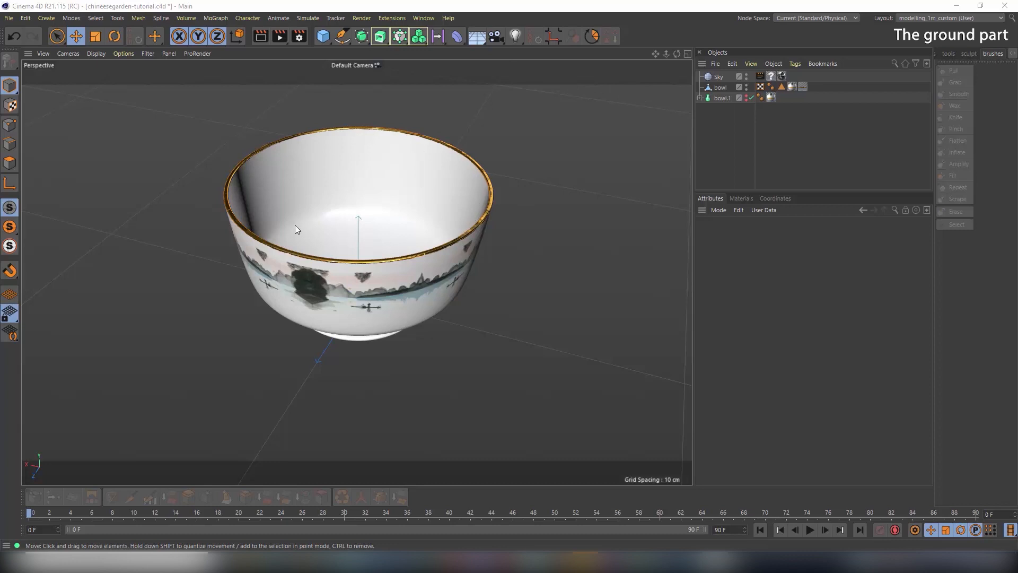
Add a Disc primitive and raise it up inside the bowl
click(325, 38)
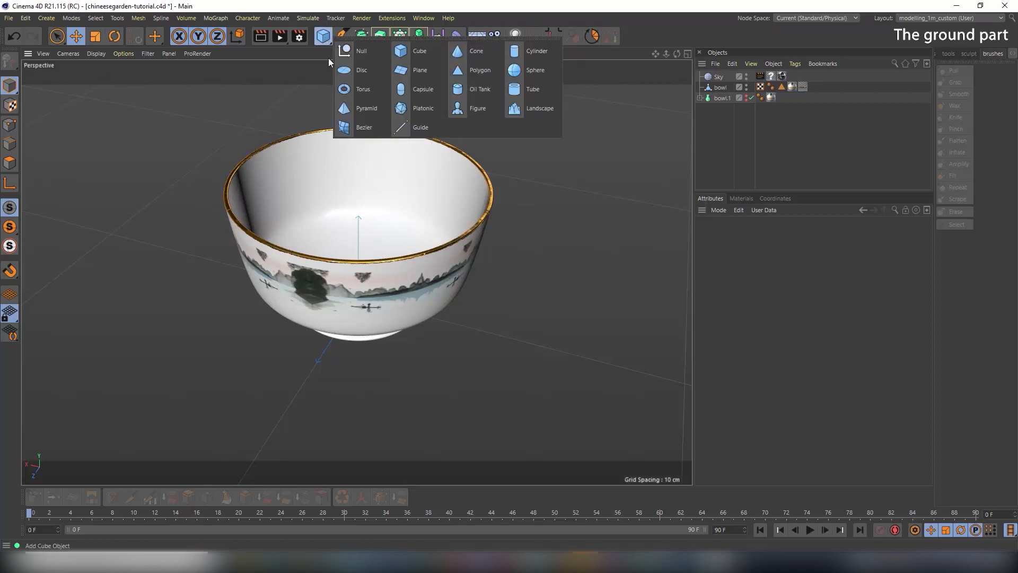
click(342, 71)
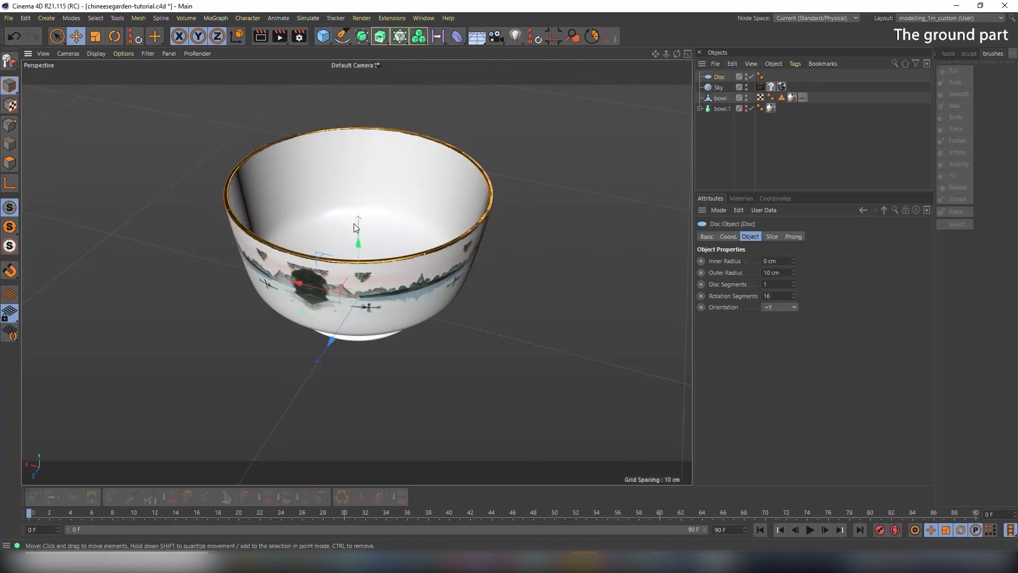
drag(357, 236, 240, 176)
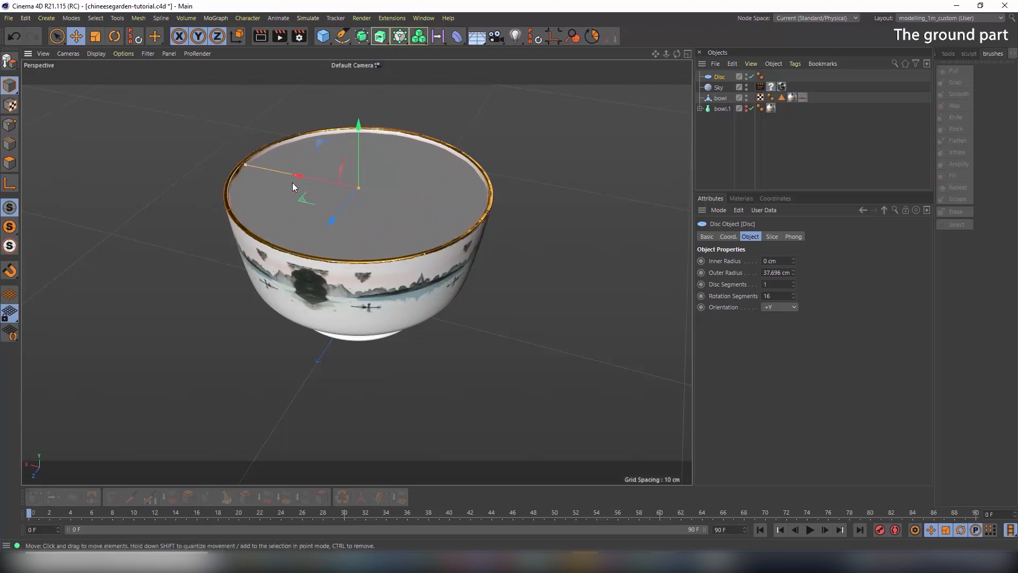
scroll(297, 181, up, 5)
alt+drag(336, 182, 413, 192)
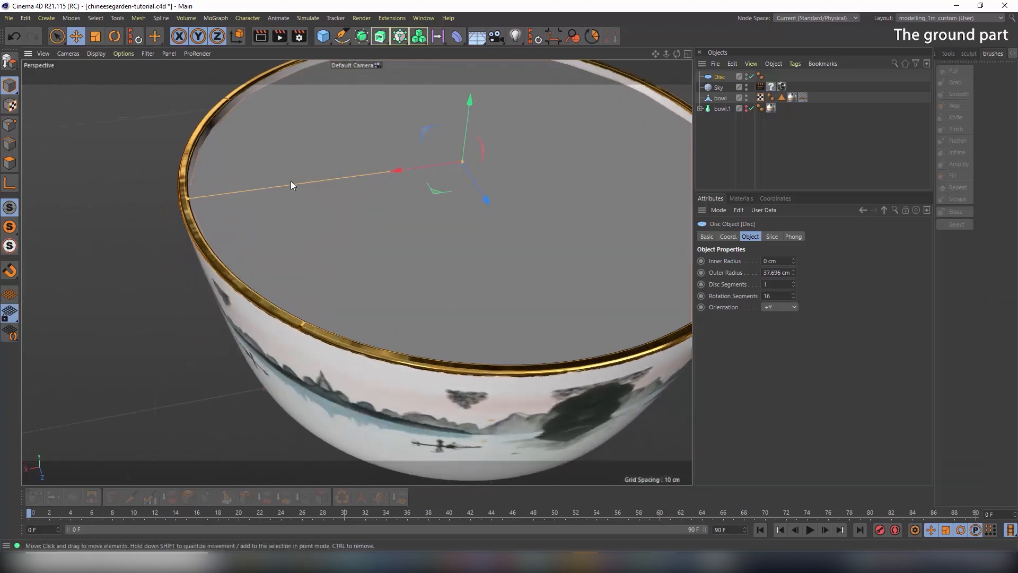
alt+right_drag(290, 180, 329, 185)
drag(155, 201, 155, 203)
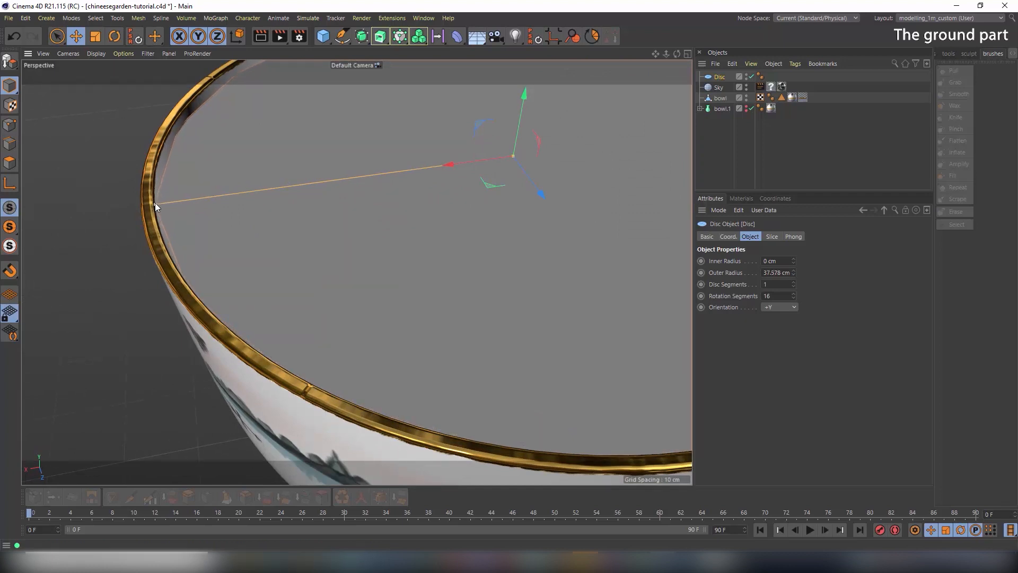
Switch the viewport to Gouraud Shading (Lines) and give the disc 50 rotation segments
click(95, 53)
click(103, 81)
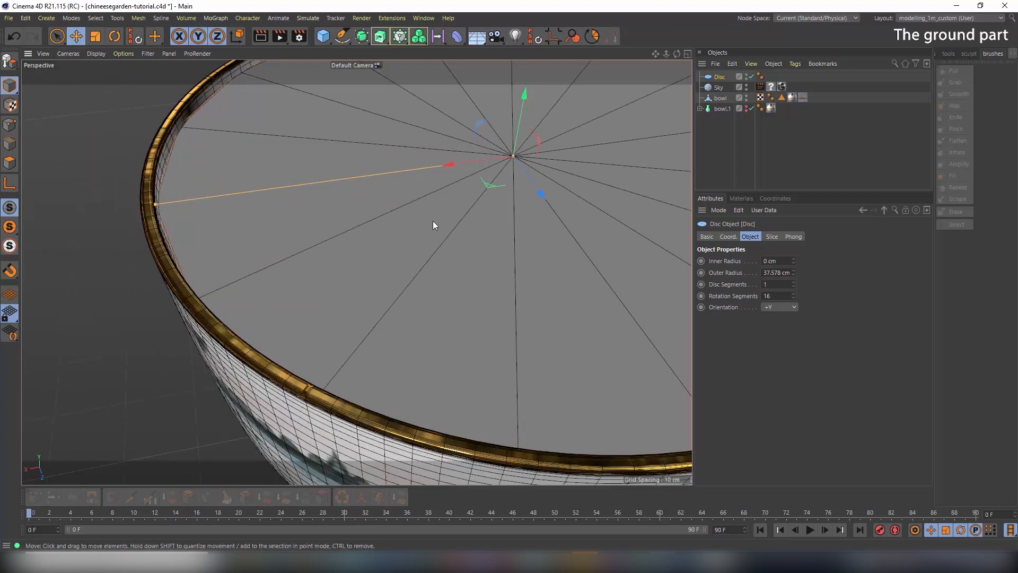
alt+drag(433, 220, 377, 205)
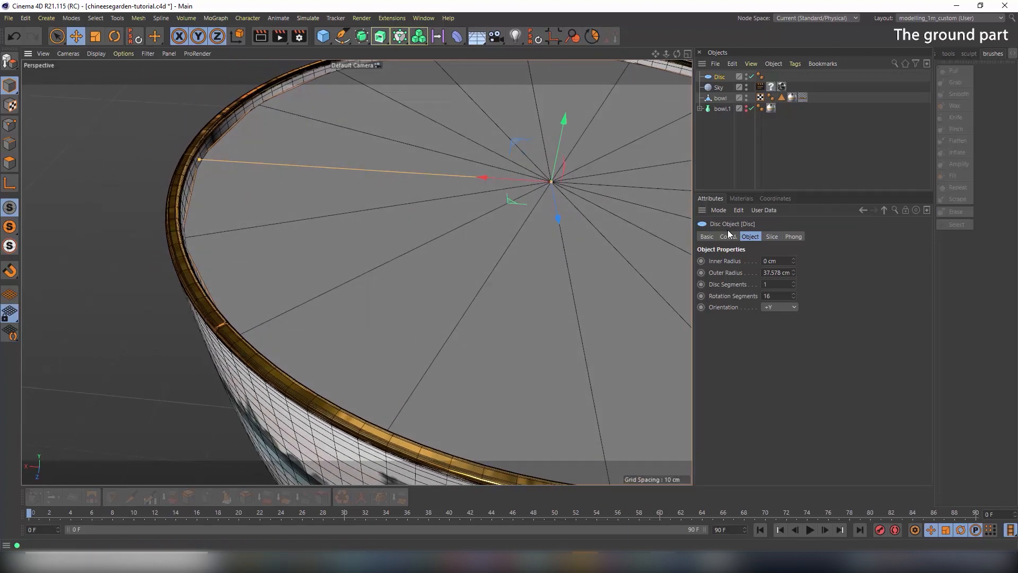
click(793, 298)
drag(794, 297, 792, 295)
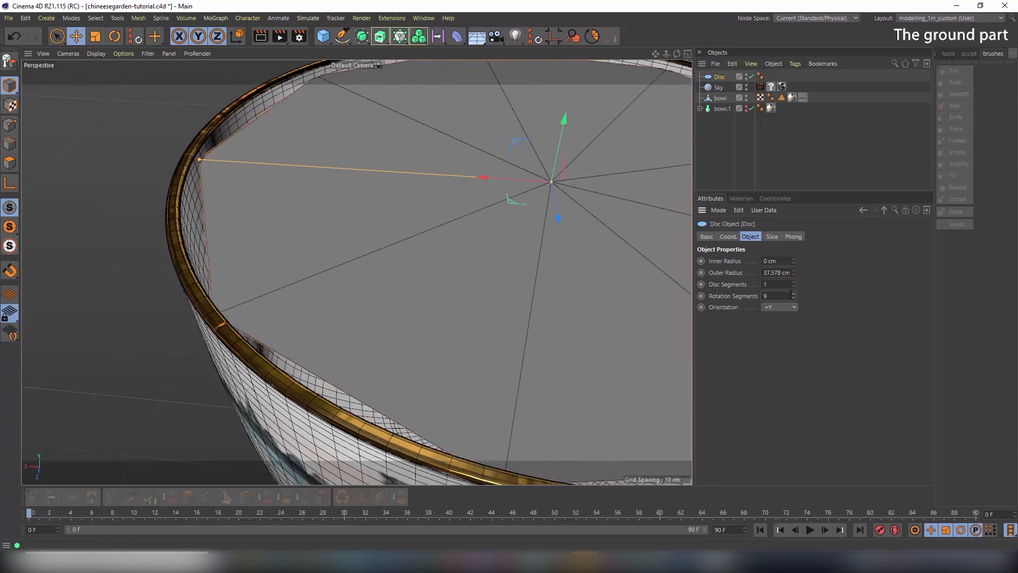
text(50)
key(Return)
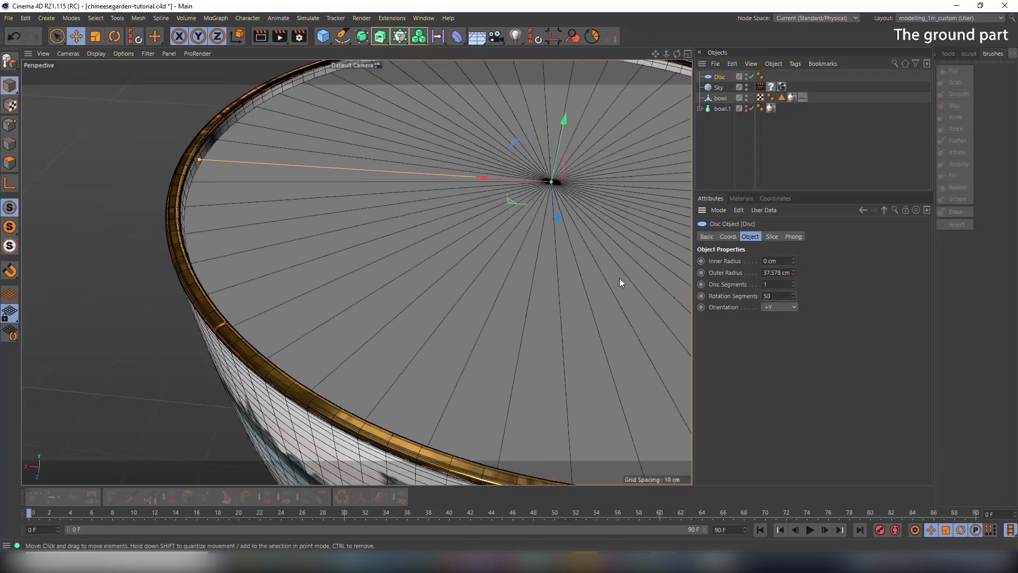
Nudge the disc higher and widen its outer radius to 37.708 cm to meet the rim
alt+drag(594, 250, 115, 242)
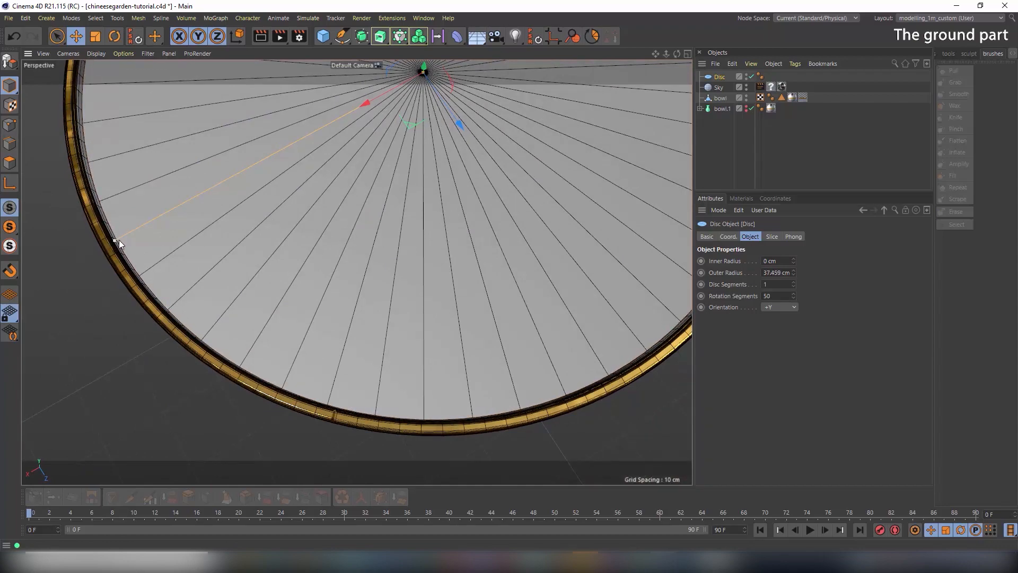
alt+drag(447, 222, 412, 189)
alt+middle_drag(413, 189, 323, 241)
alt+right_drag(475, 258, 444, 266)
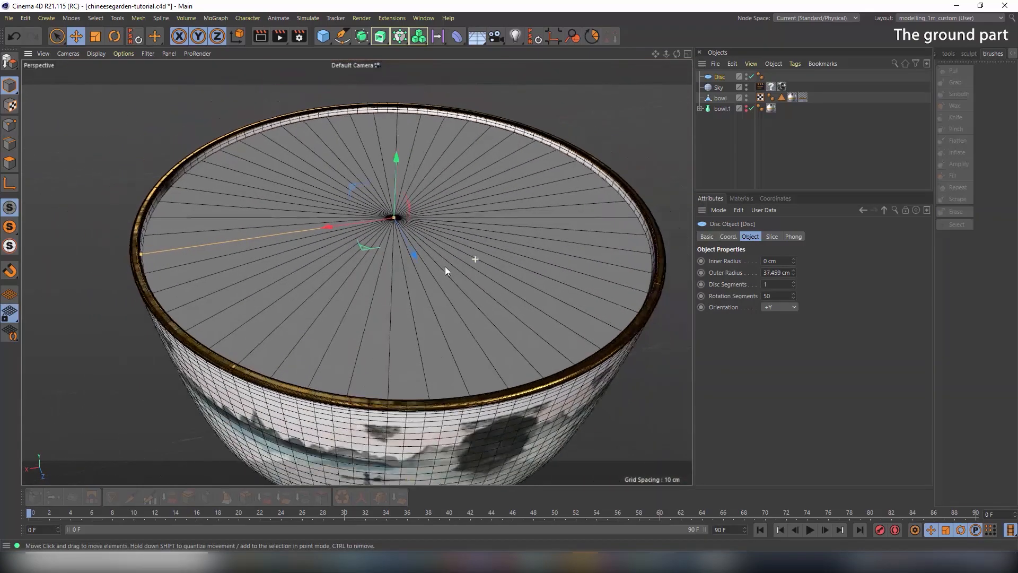
alt+drag(444, 266, 402, 177)
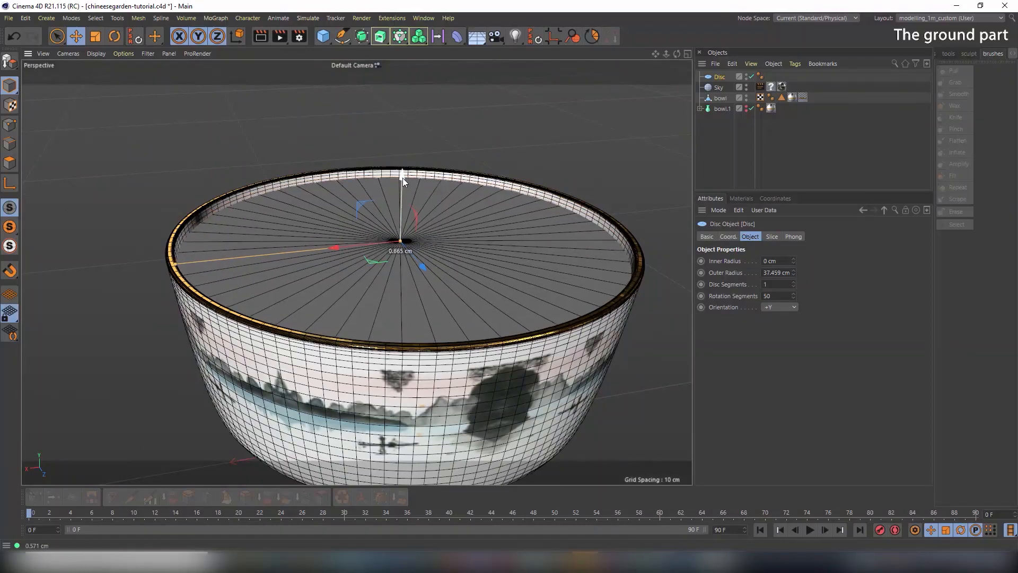
alt+drag(375, 231, 397, 223)
mouse_move(171, 267)
mouse_down()
mouse_move(152, 270)
mouse_move(189, 272)
mouse_move(173, 274)
mouse_up()
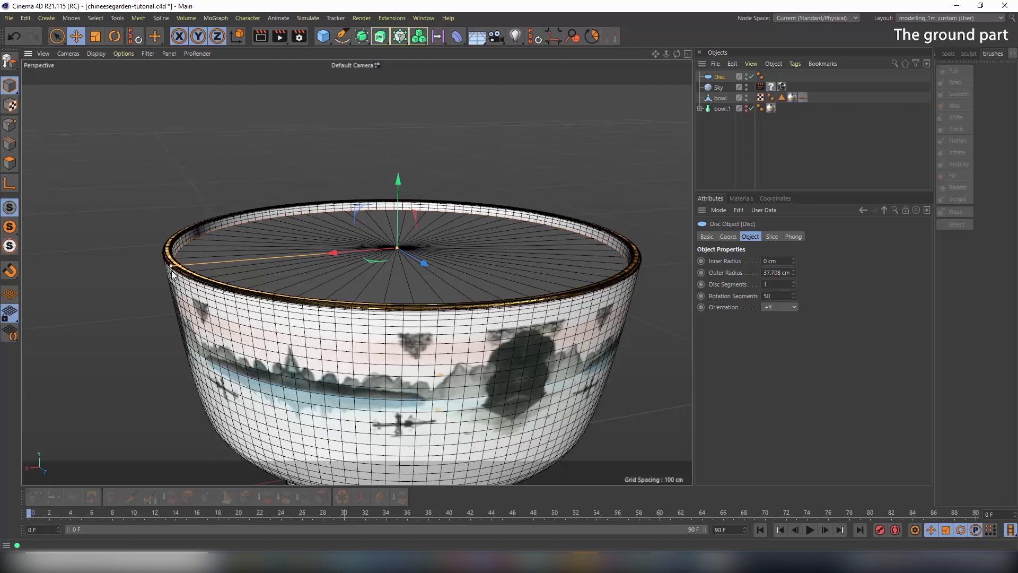
alt+drag(381, 294, 360, 335)
alt+middle_drag(470, 251, 425, 312)
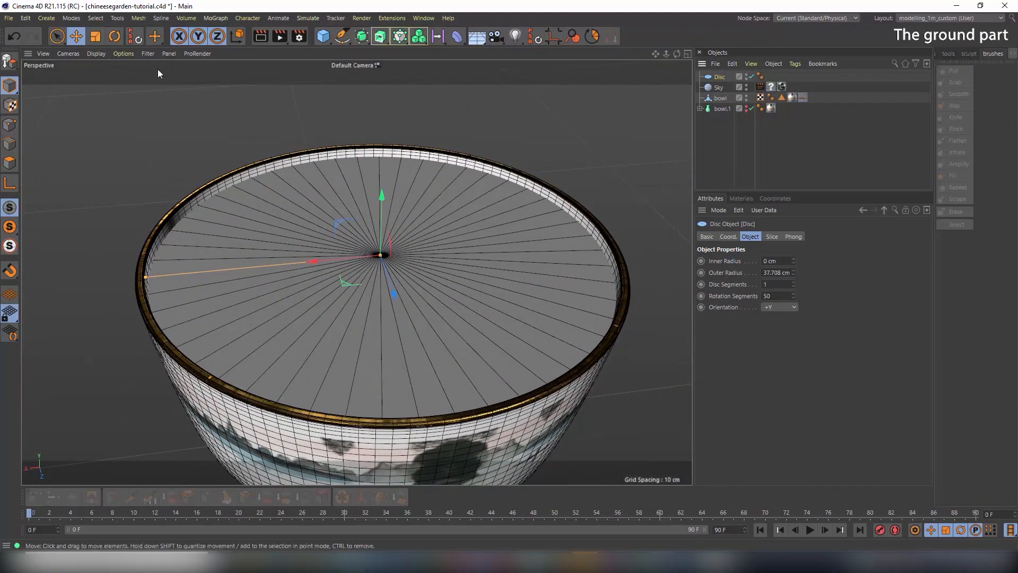
Convert the disc to editable polygons, select all 50 polygons, and start the Plane Cut tool
click(11, 61)
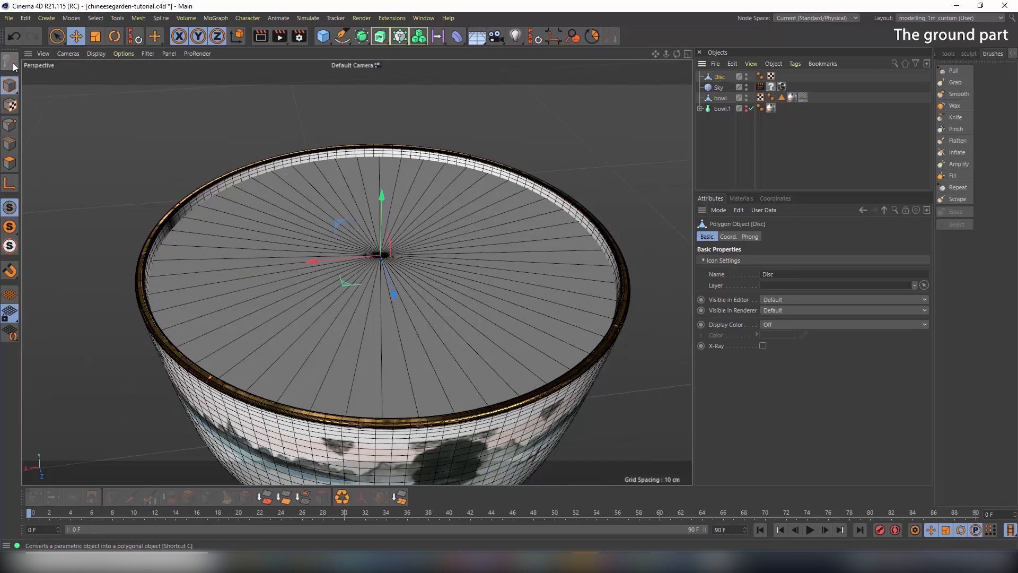
click(9, 164)
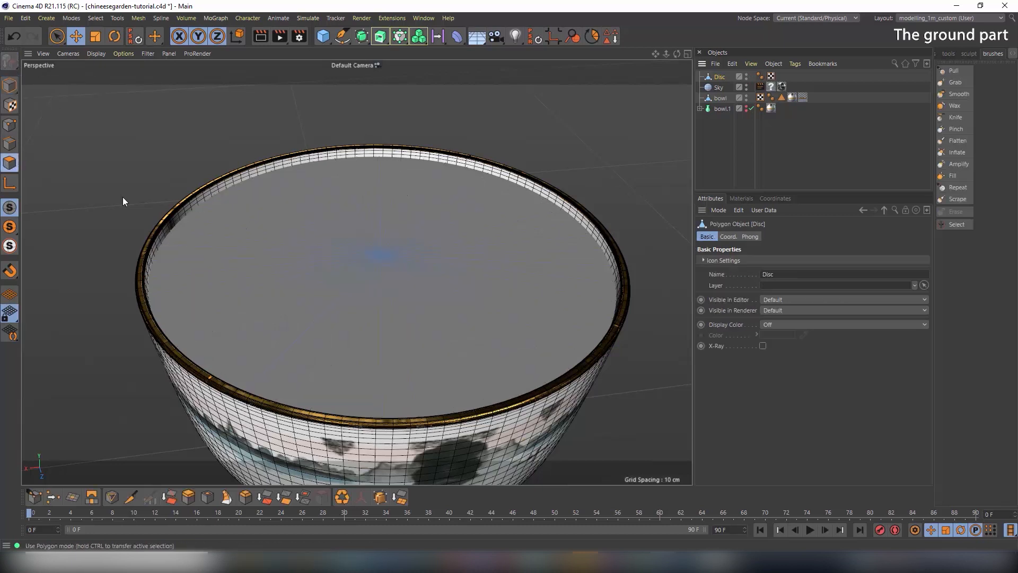
key(ctrl+a)
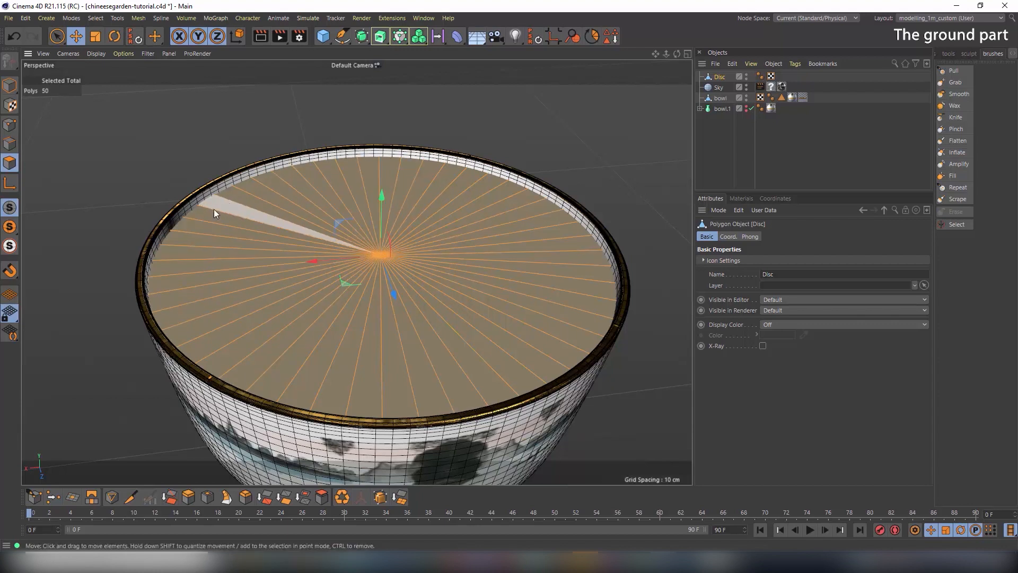
click(111, 497)
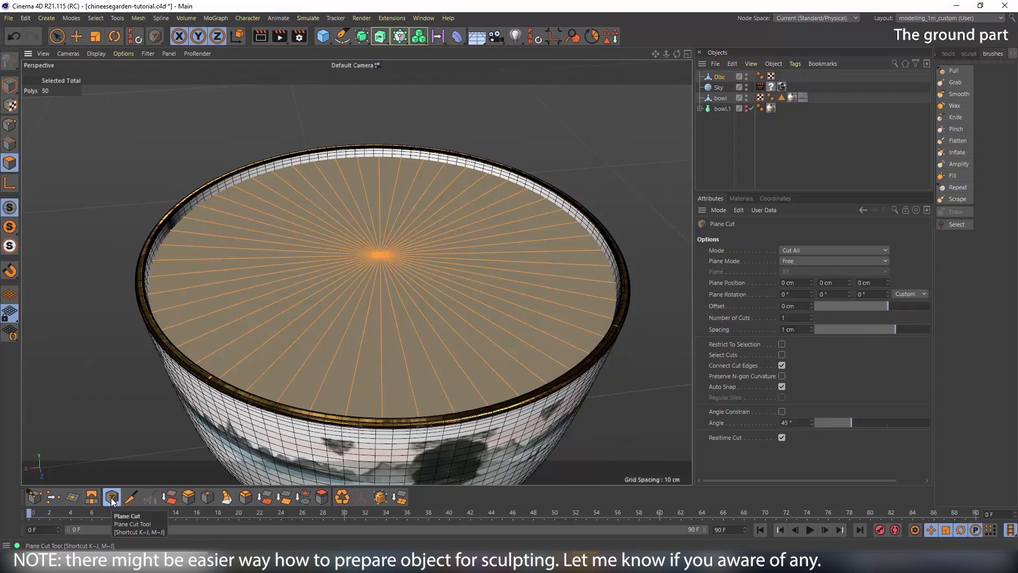
Align the Plane Cut to the disc's local axes, set 100 cuts, and draw the cut line
click(805, 261)
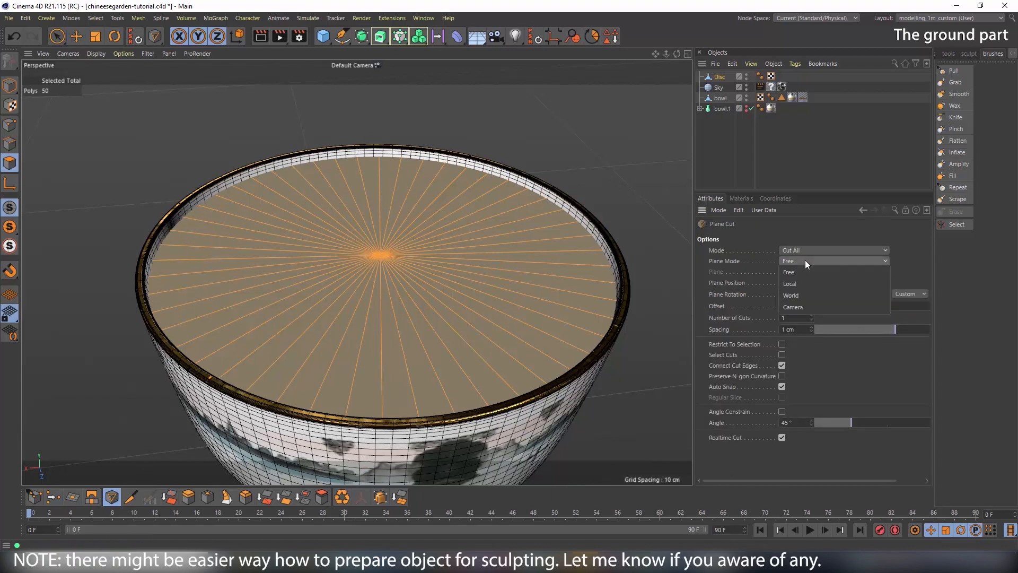
click(804, 281)
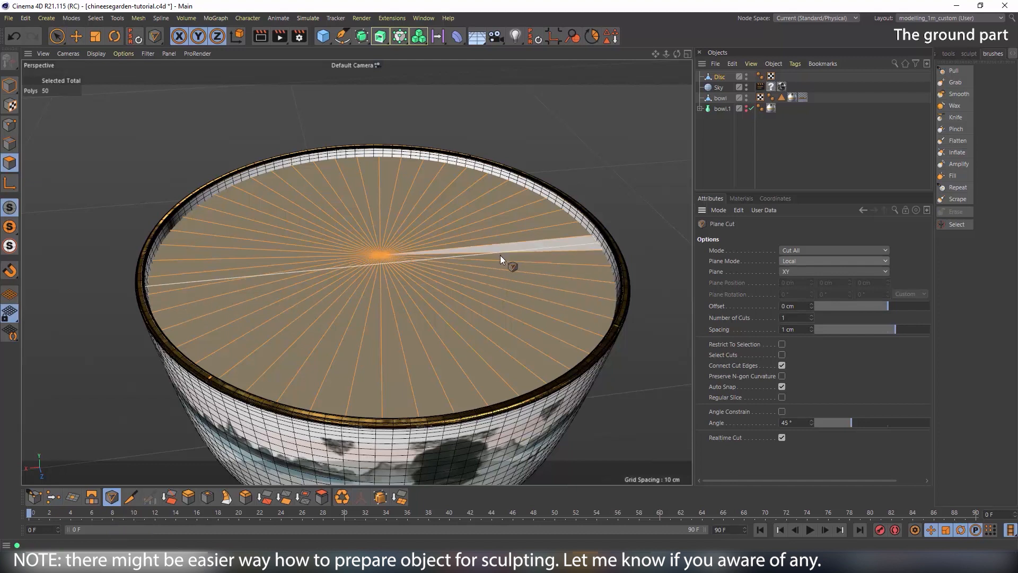
click(783, 317)
text(100)
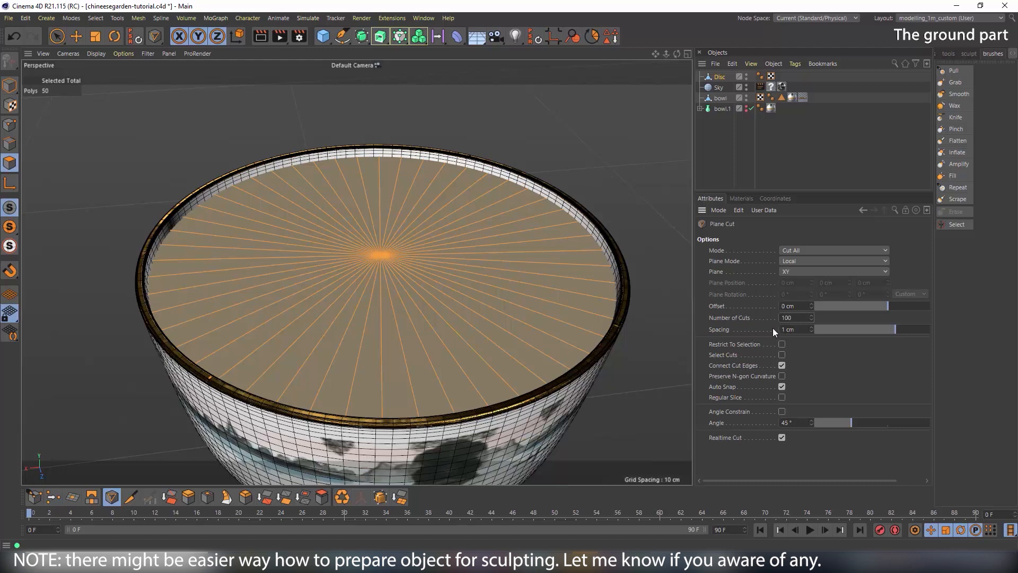
mouse_move(380, 257)
mouse_down()
mouse_move(402, 260)
mouse_move(403, 320)
mouse_move(422, 377)
mouse_move(527, 387)
mouse_move(492, 369)
mouse_up()
alt+drag(411, 344, 438, 356)
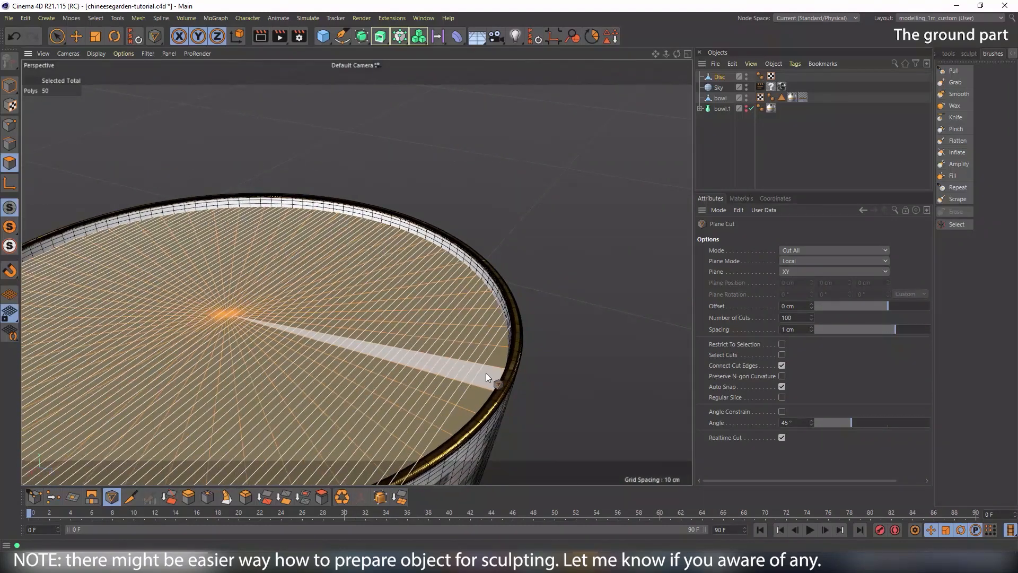
alt+drag(492, 378, 520, 381)
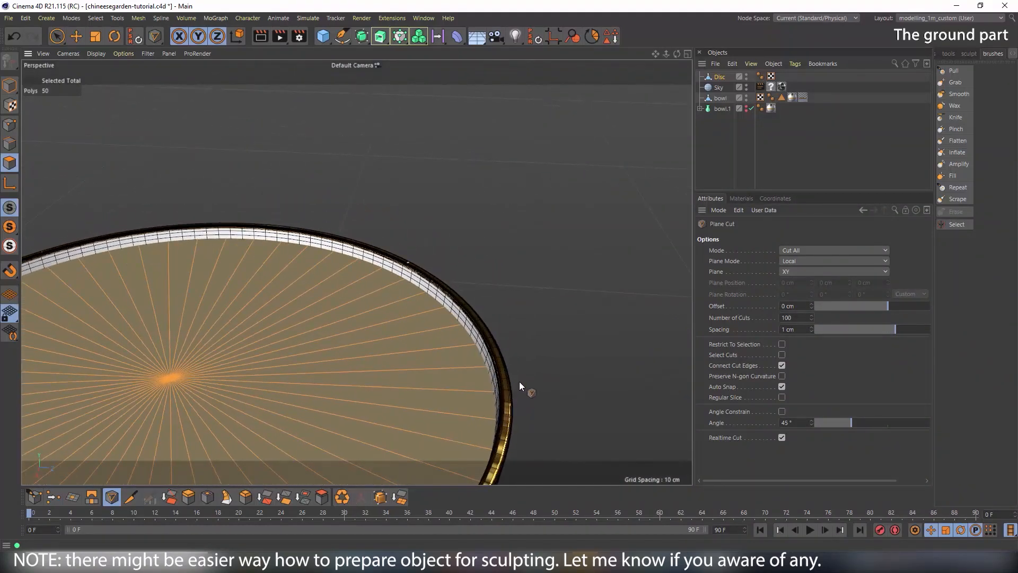
click(492, 383)
Switch the cutting plane to YZ and commit the 100 parallel cuts across the disc
alt+drag(471, 342, 366, 351)
click(829, 273)
click(825, 285)
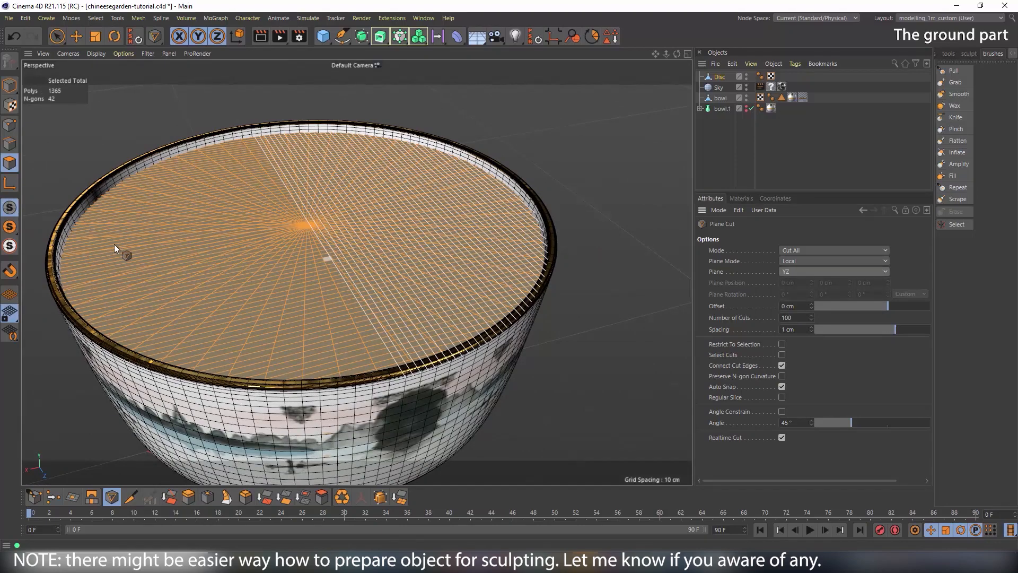
alt+drag(122, 245, 110, 252)
alt+middle_drag(109, 253, 314, 270)
alt+right_drag(283, 276, 399, 291)
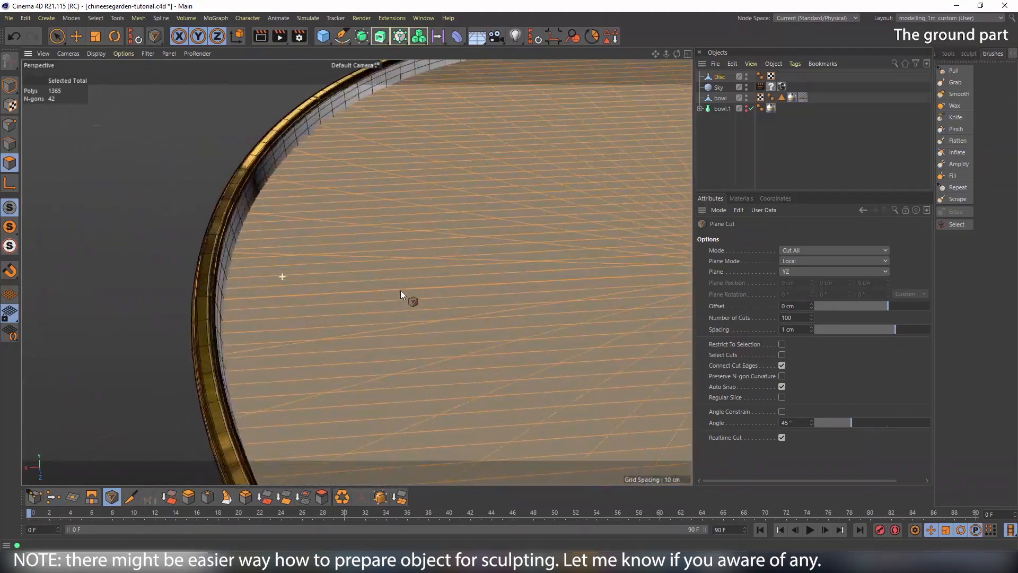
click(224, 299)
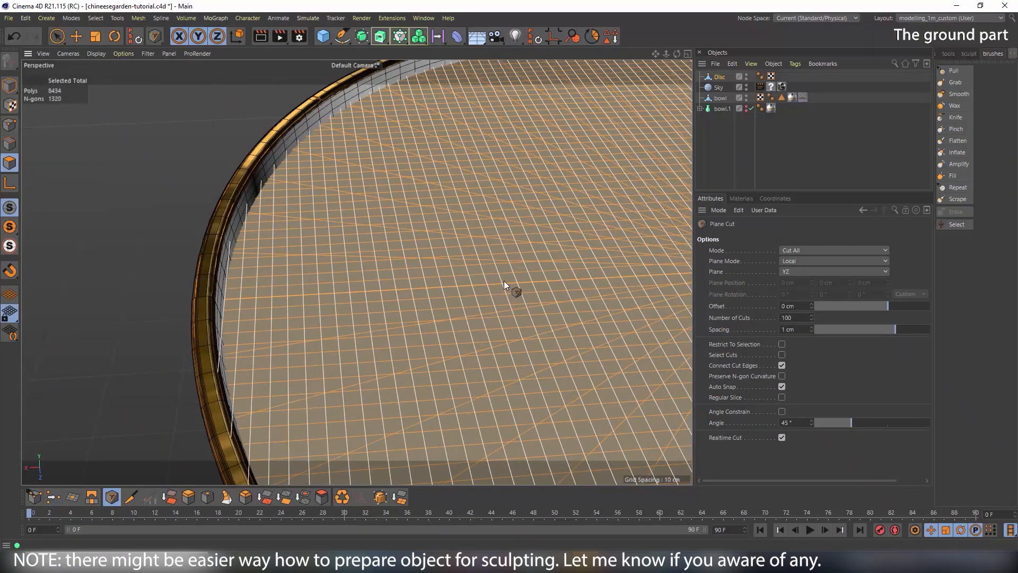
Return to Model mode, view the sliced disc from above, then switch to Photoshop
alt+right_drag(488, 283, 403, 292)
alt+middle_drag(444, 295, 288, 283)
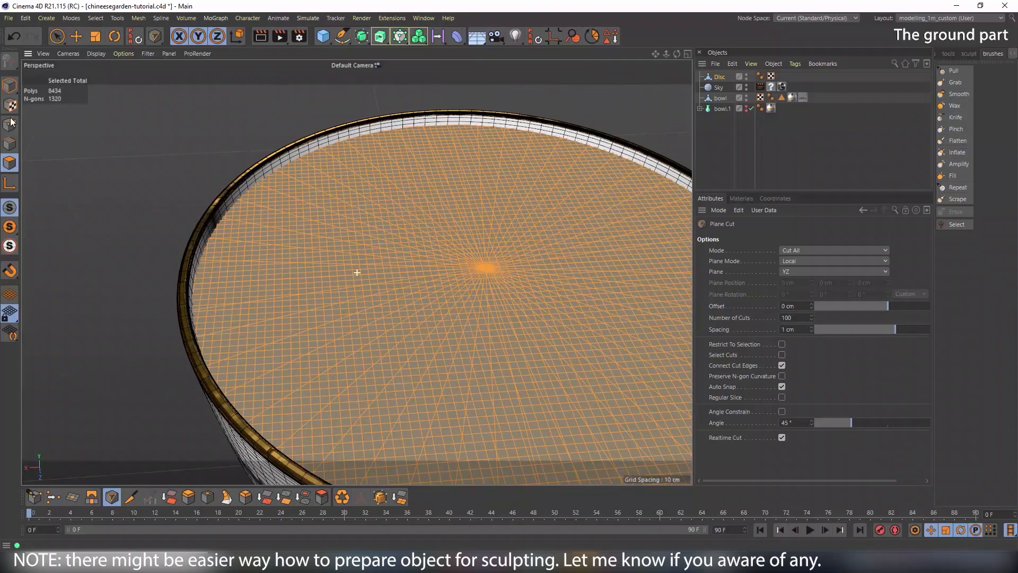
click(9, 86)
alt+right_drag(474, 234, 436, 247)
alt+drag(437, 247, 391, 275)
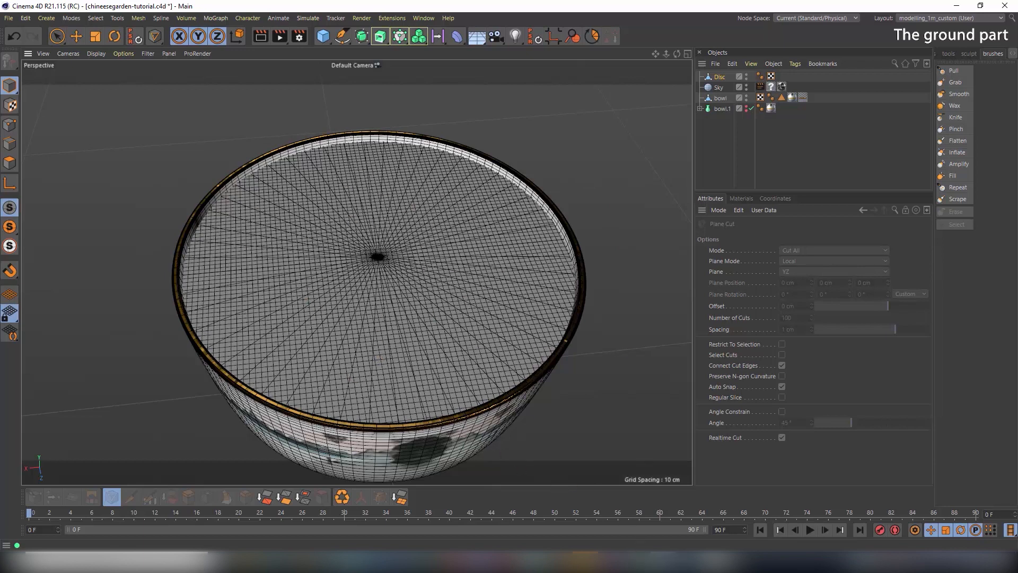
click(615, 562)
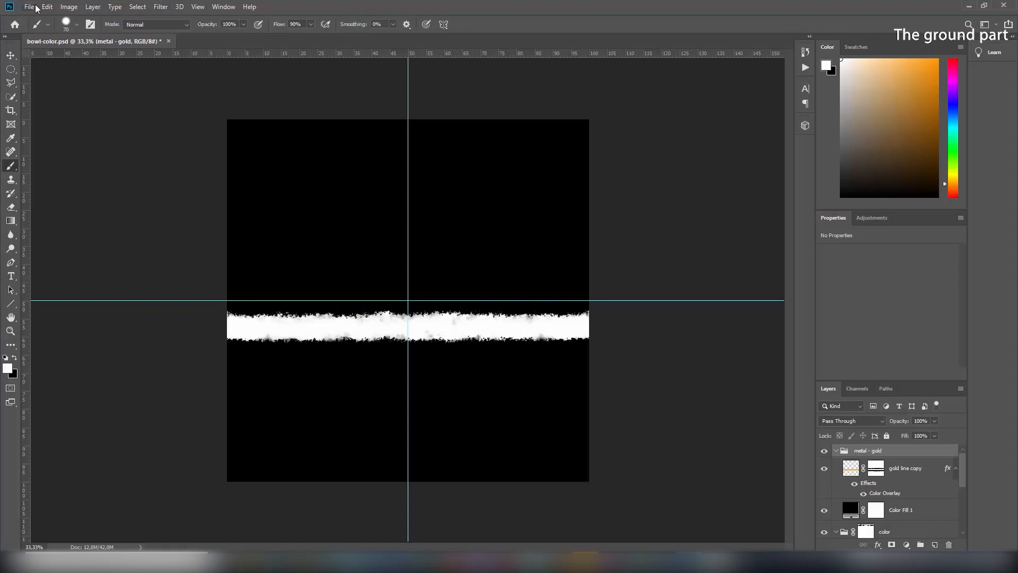
Create a new 2048 × 2048 px Photoshop document
click(29, 7)
click(36, 16)
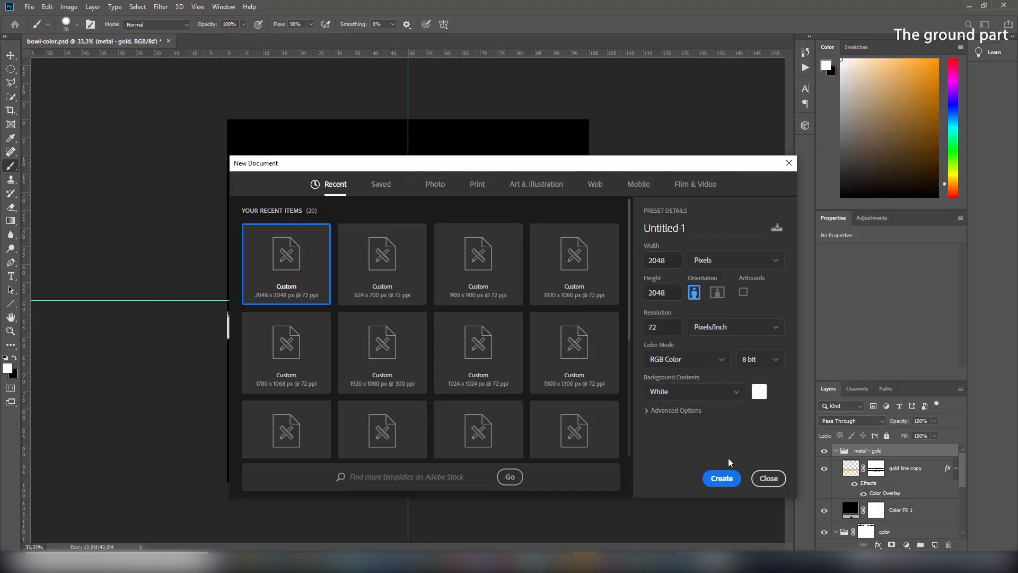
click(725, 479)
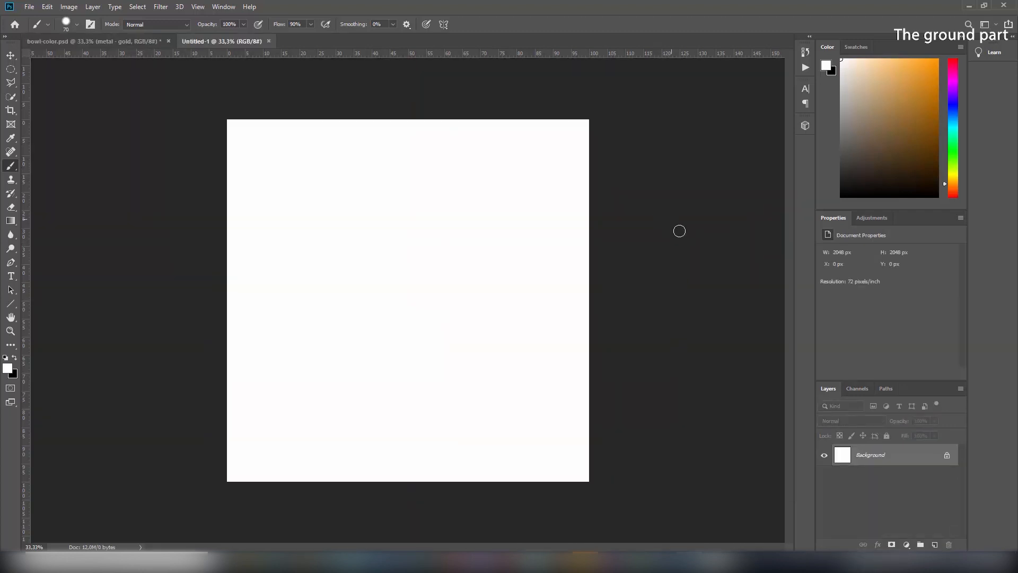
On a new layer, fill a canvas-sized circular selection with black and deselect
click(935, 545)
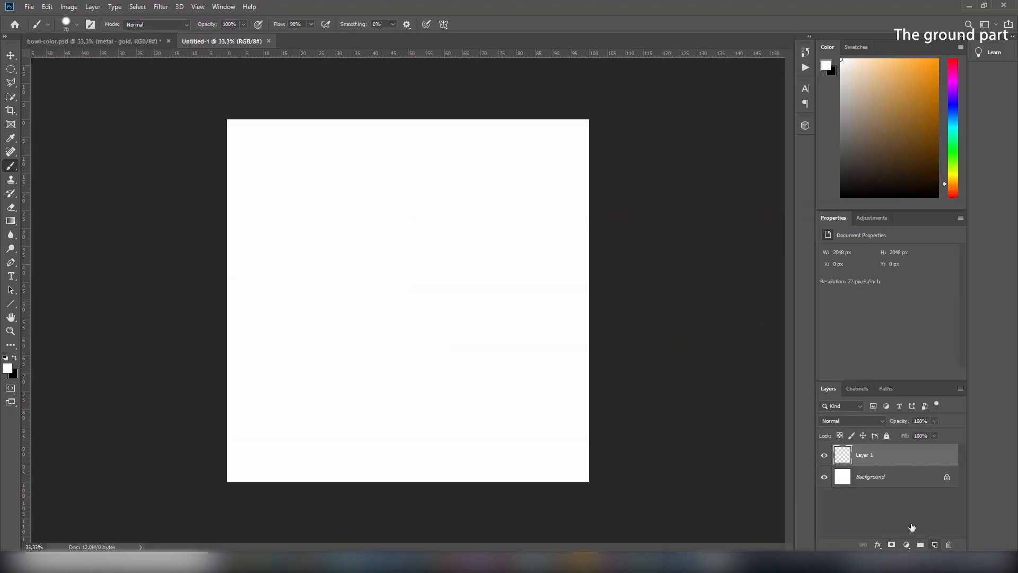
click(11, 69)
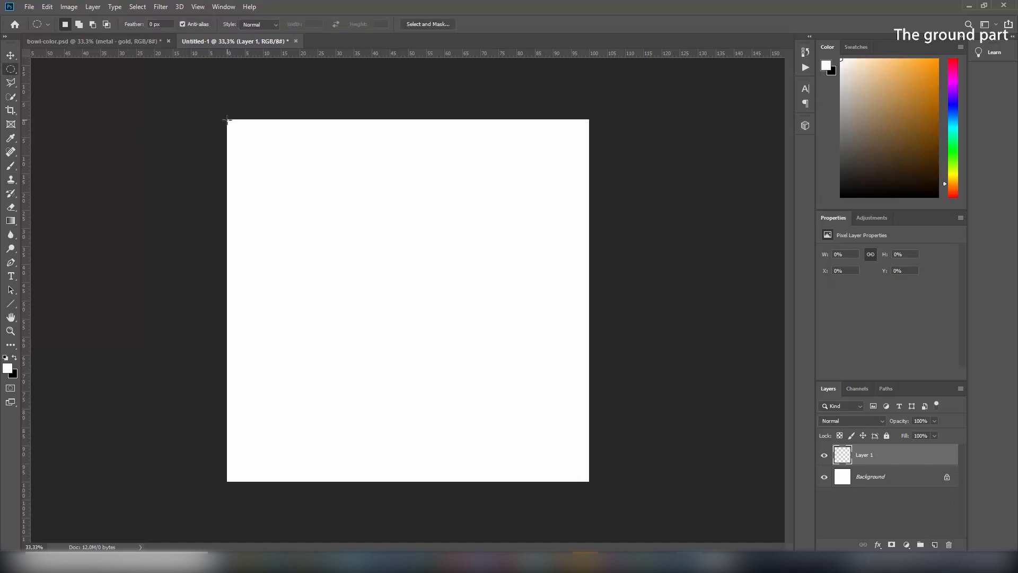
shift+drag(227, 120, 599, 481)
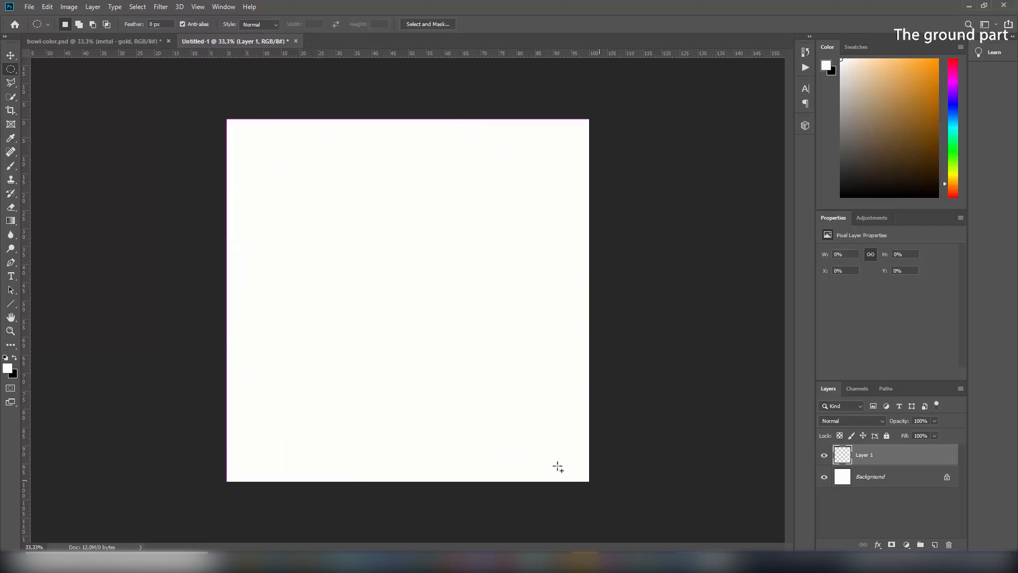
key(alt+BackSpace)
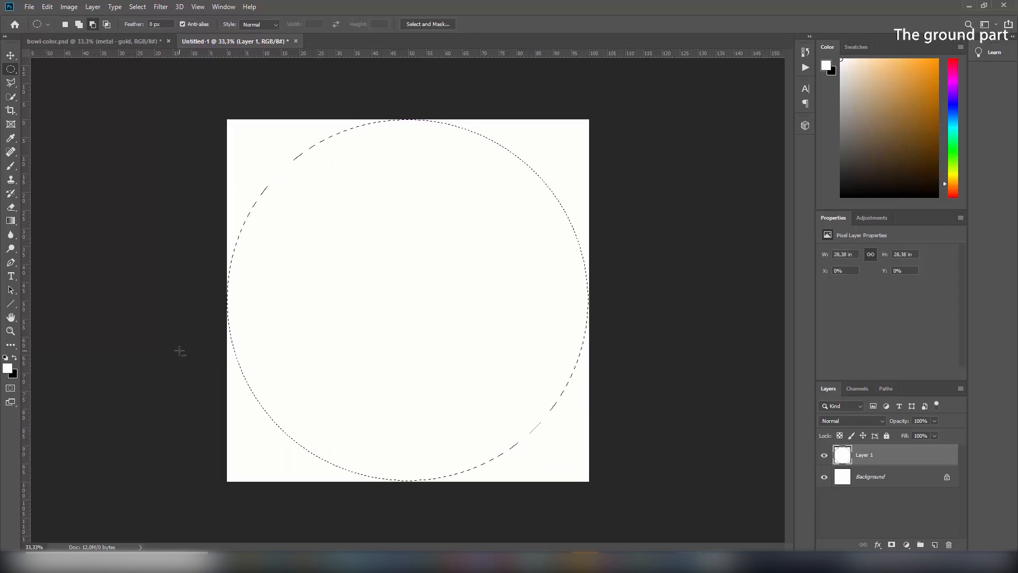
key(x)
key(alt+BackSpace)
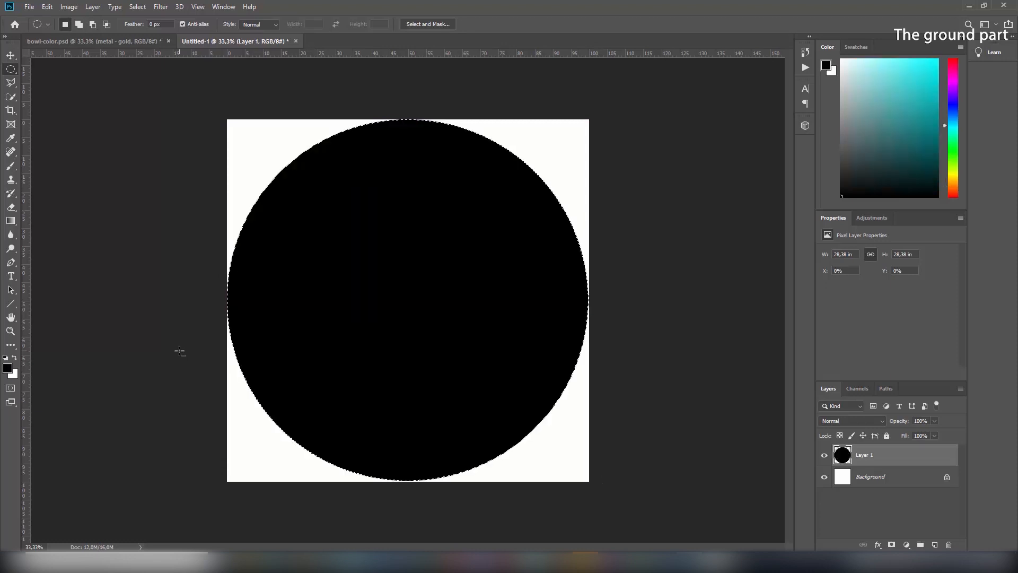
key(ctrl+d)
Return to Cinema 4D and orbit to a centred top-down view of the disc
mouse_move(666, 562)
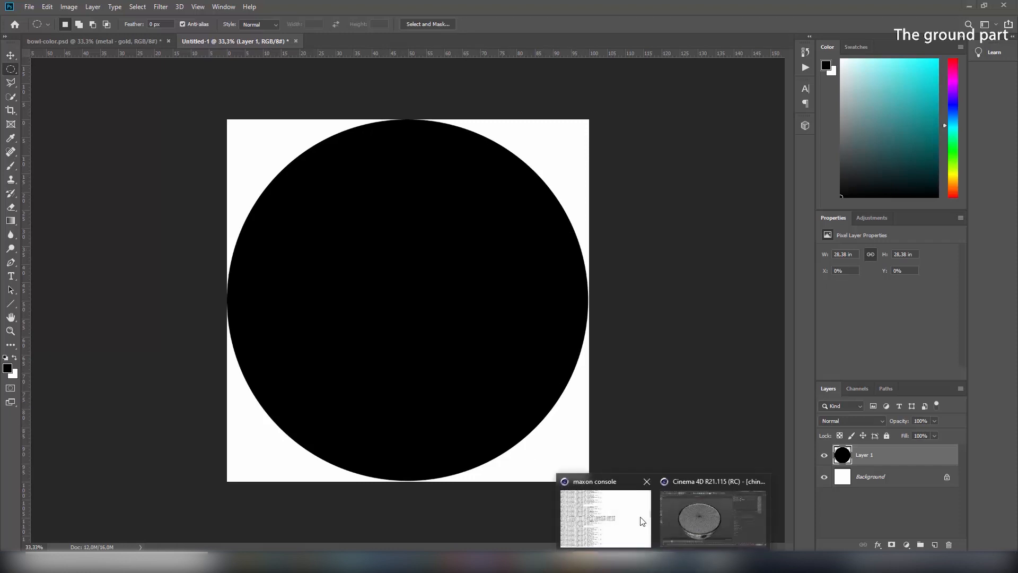
click(666, 511)
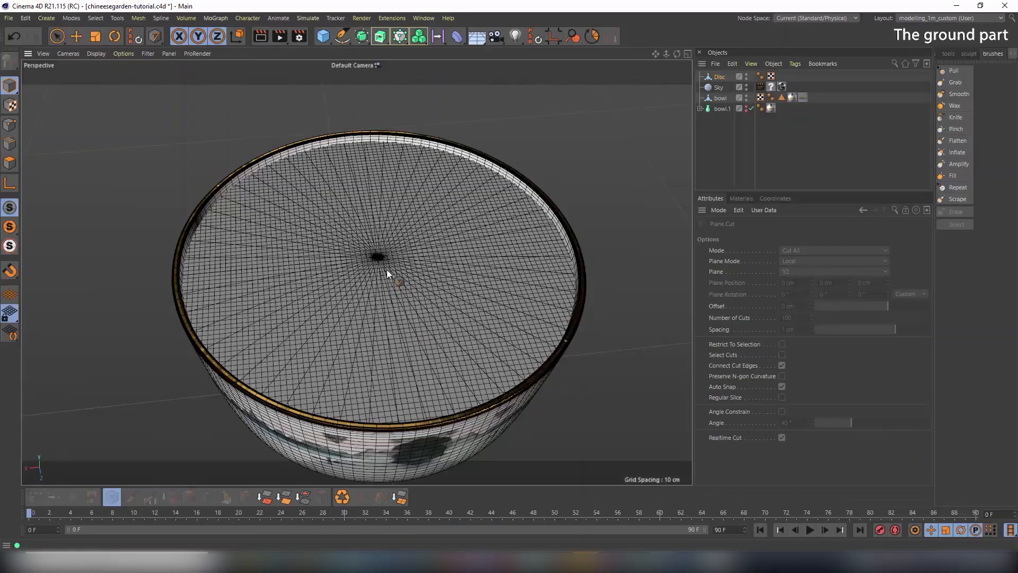
alt+drag(386, 270, 389, 241)
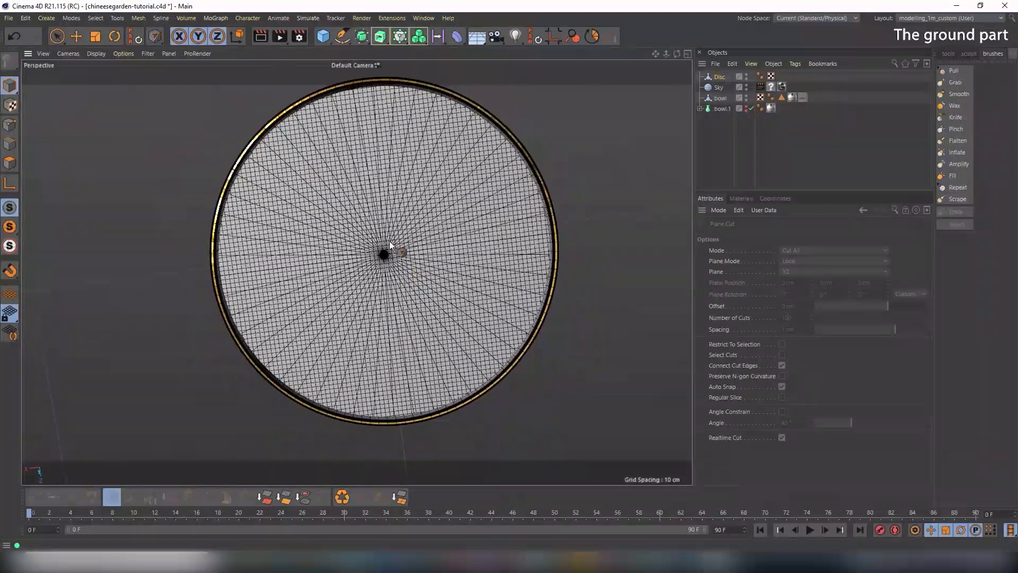
alt+middle_drag(390, 241, 396, 252)
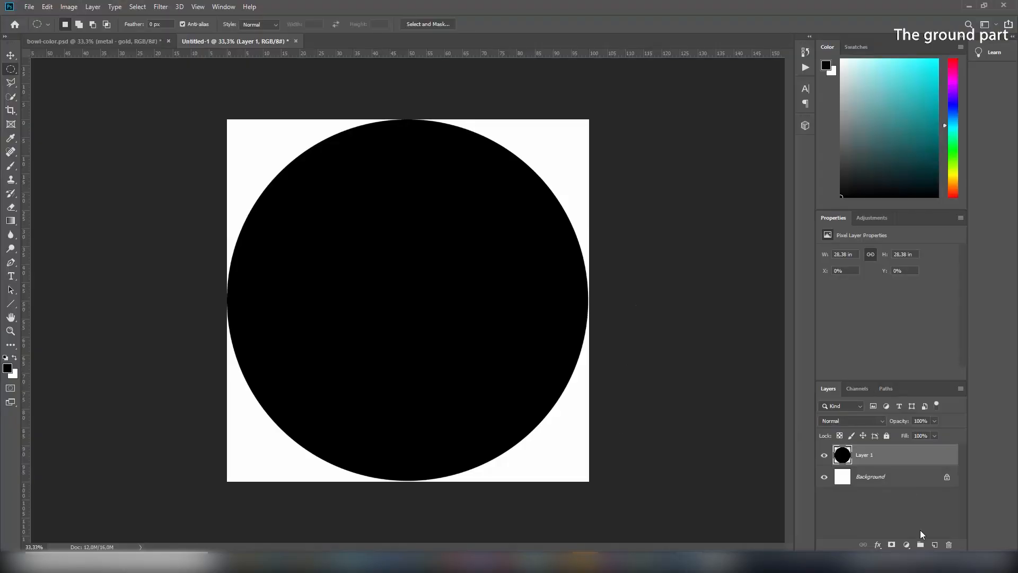
Add two new layers named path and pond, and select the path layer
click(934, 545)
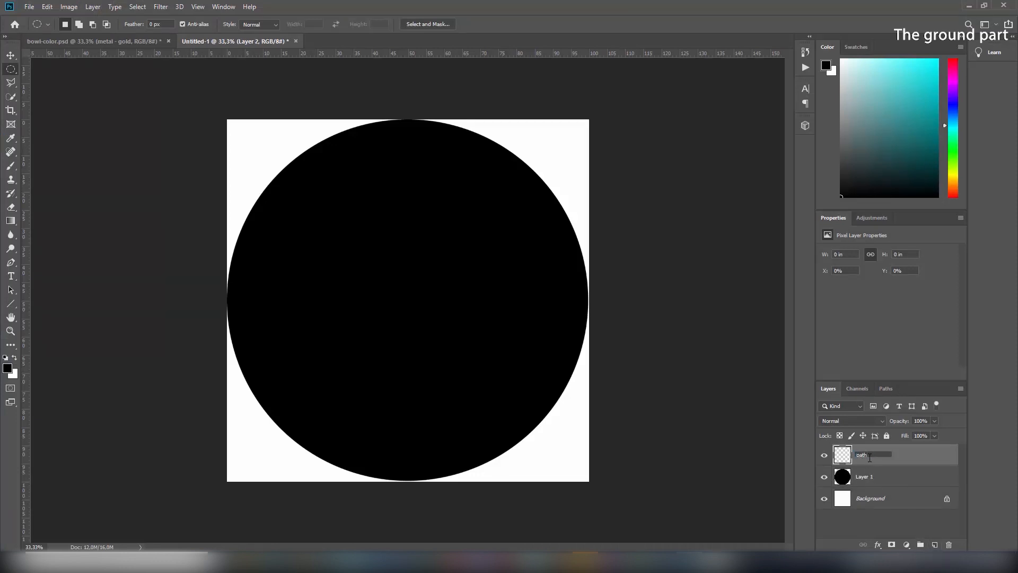
click(935, 545)
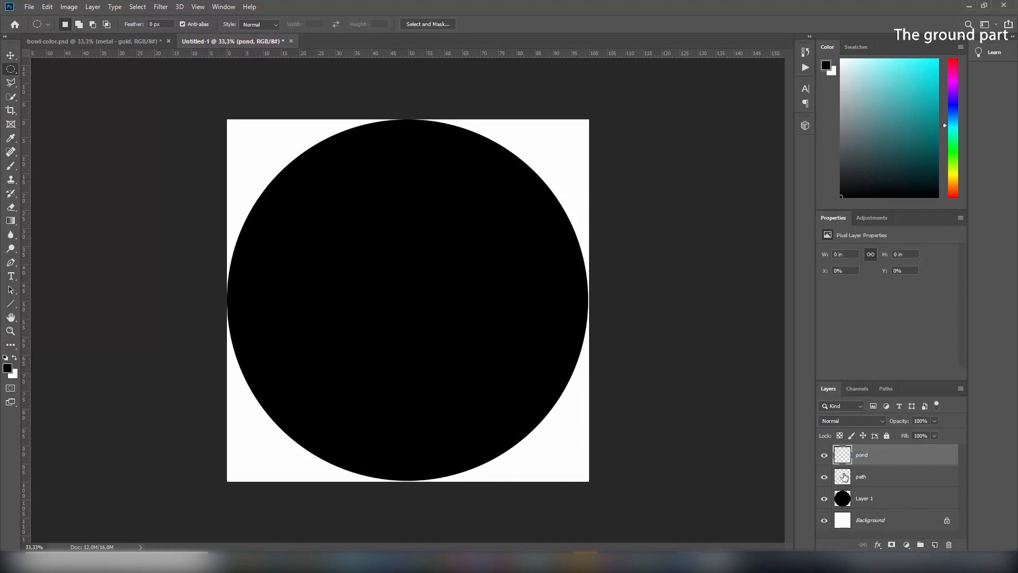
click(845, 477)
Choose the Brush tool with white colour and browse the presets for a pastel brush
click(11, 166)
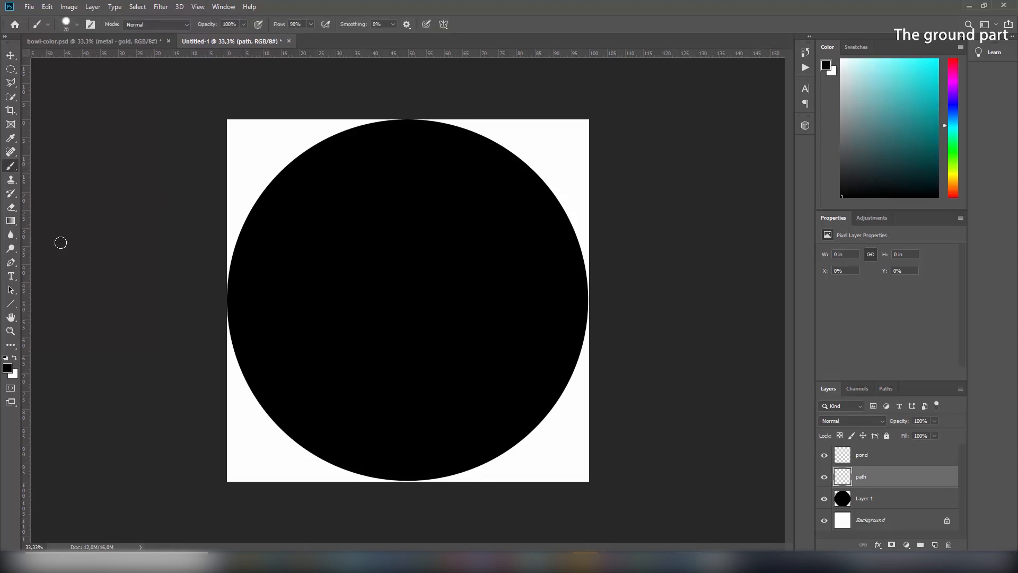
click(16, 359)
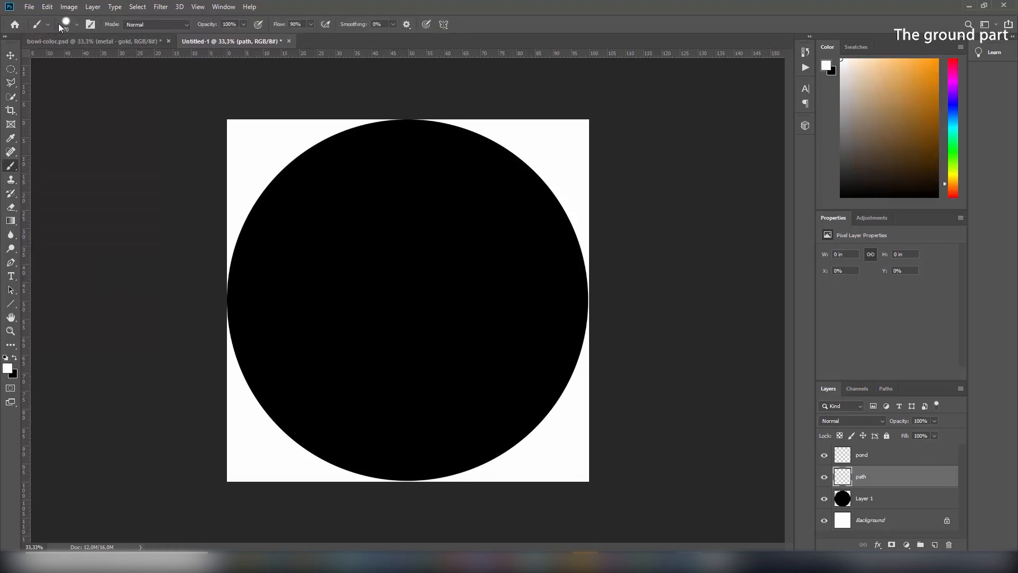
click(80, 24)
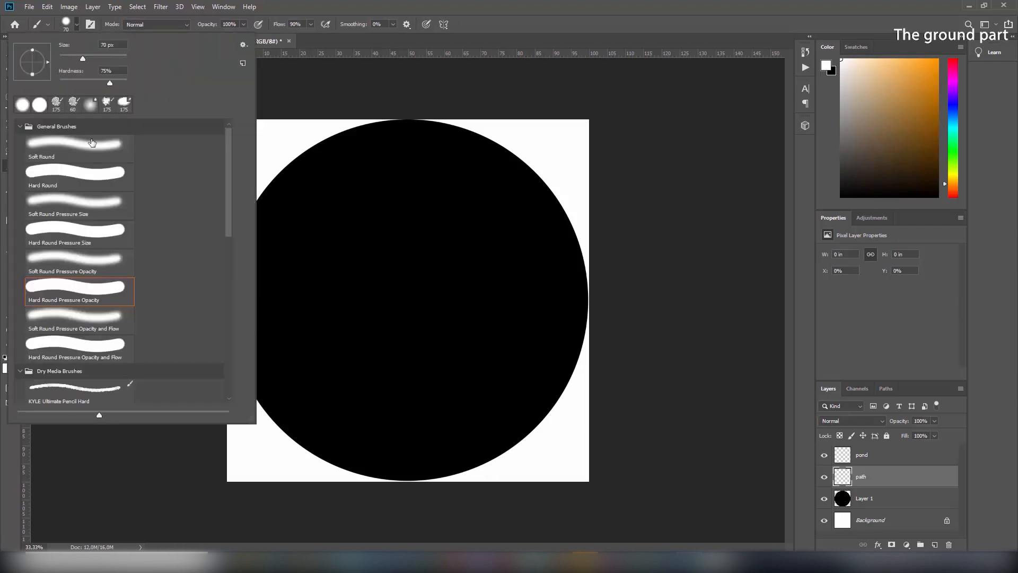
scroll(88, 209, down, 2)
scroll(88, 210, down, 5)
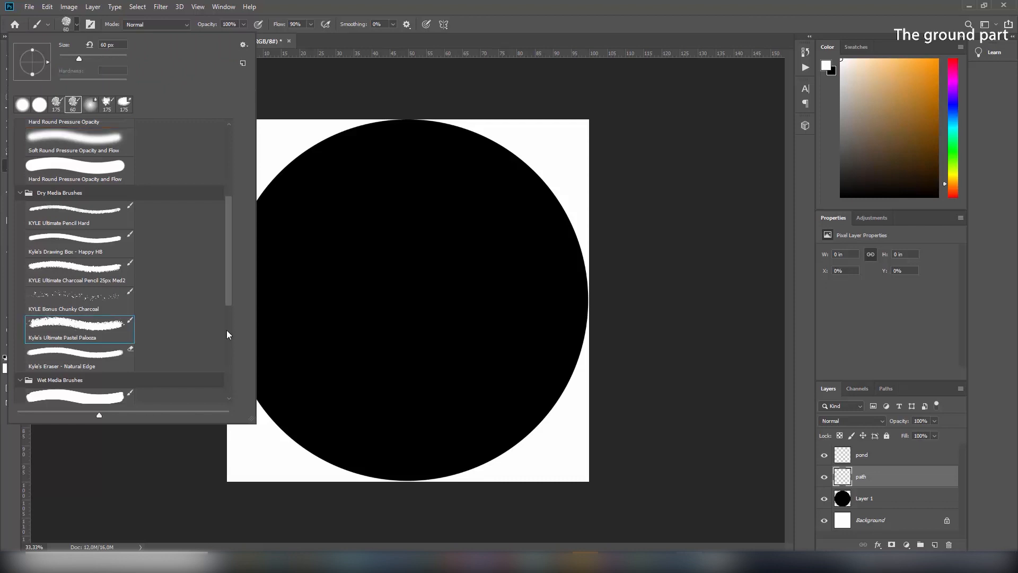
Pick the rough textured pastel brush, enlarge it, and undo the test strokes
click(386, 330)
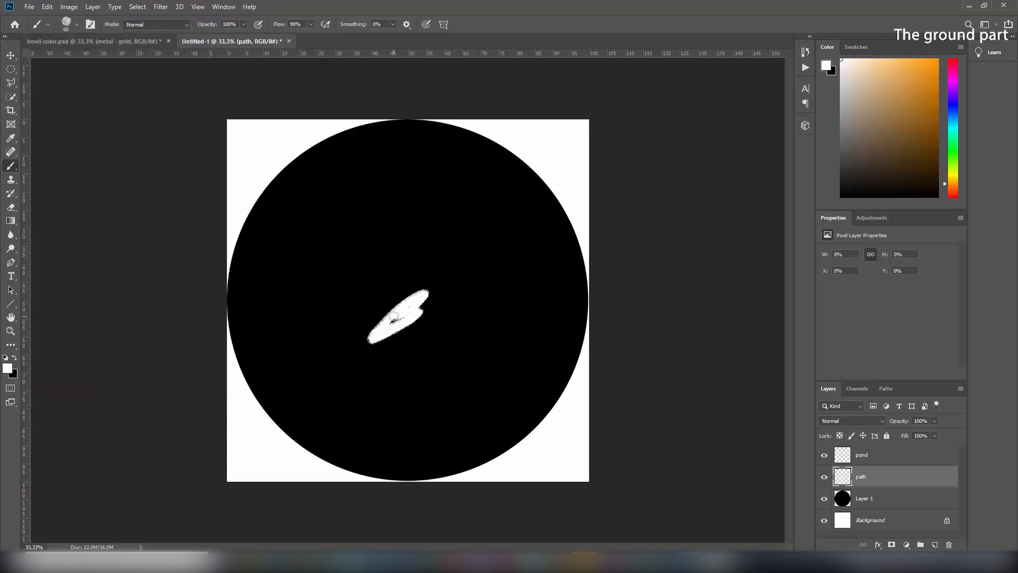
key(ctrl+z)
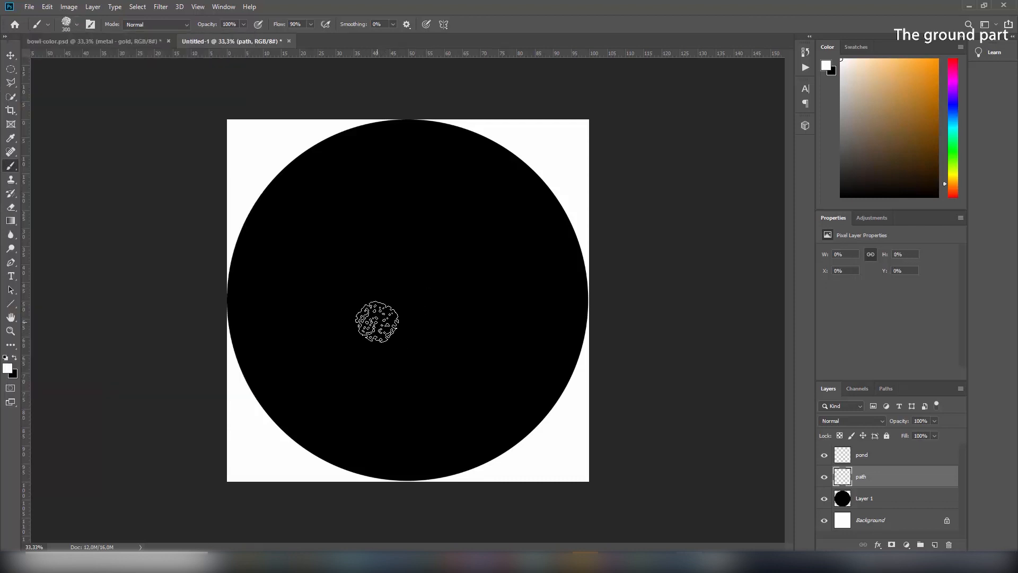
key(bracketright)
key(bracketright)
mouse_move(291, 404)
mouse_down()
mouse_move(404, 307)
mouse_move(391, 320)
mouse_up()
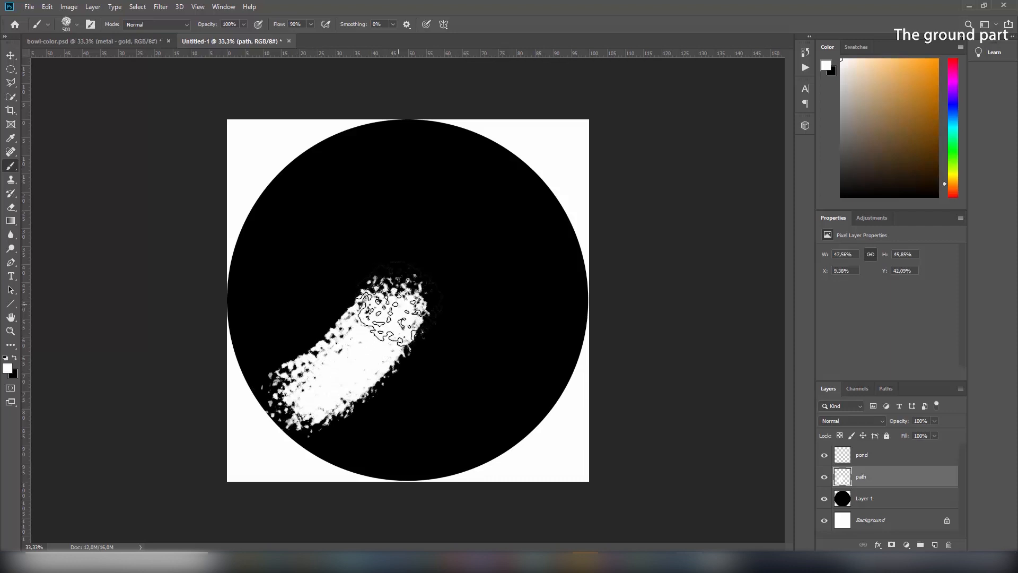
key(ctrl+z)
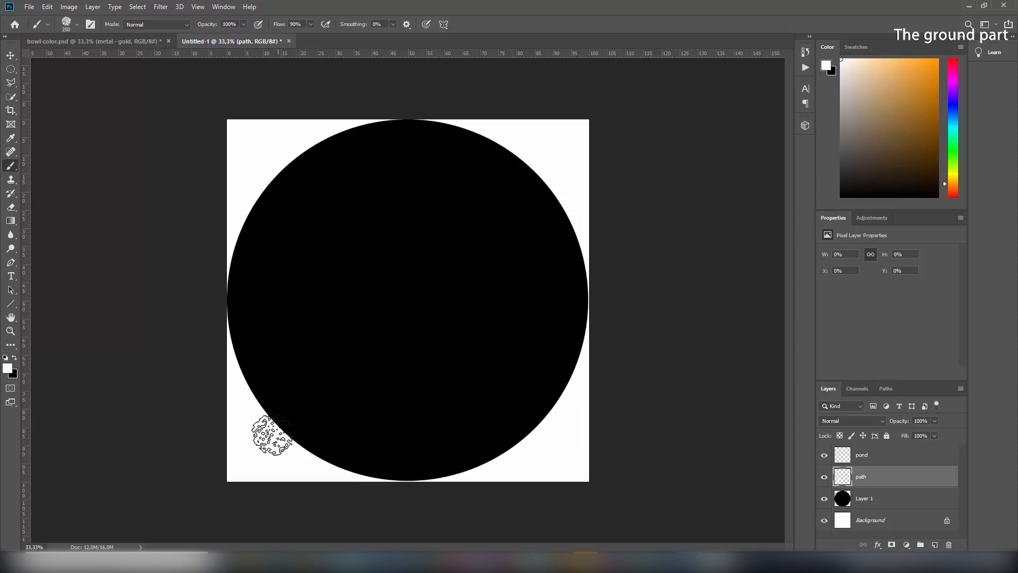
Hide the Background layer and paint white paths entering from the lower-left and upper-right edges
click(825, 523)
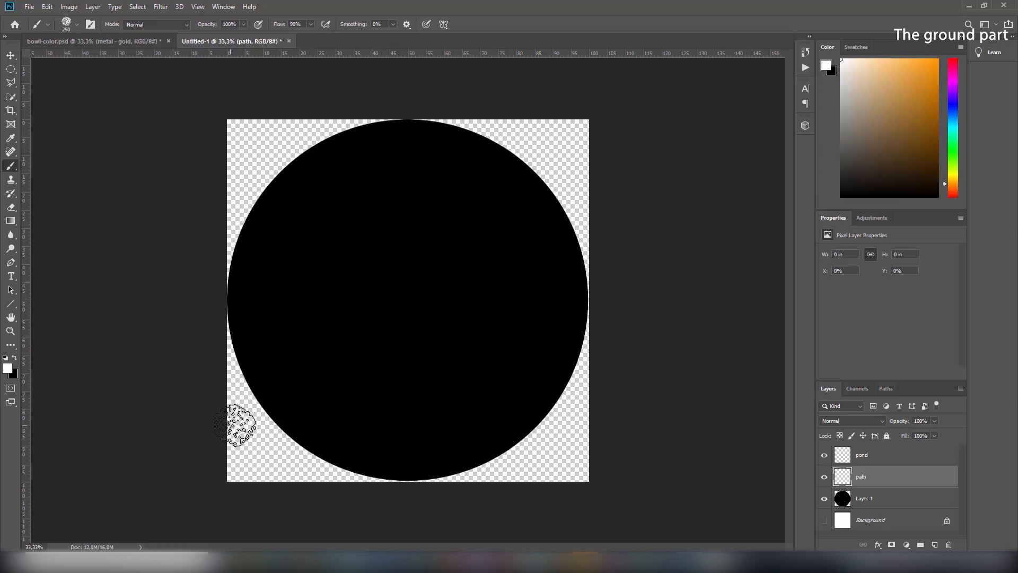
mouse_move(235, 425)
mouse_down()
mouse_move(268, 419)
mouse_move(330, 329)
mouse_move(380, 317)
mouse_move(416, 289)
mouse_move(327, 339)
mouse_move(279, 408)
mouse_move(243, 424)
mouse_move(286, 405)
mouse_move(326, 284)
mouse_move(361, 292)
mouse_move(318, 302)
mouse_move(359, 293)
mouse_move(336, 298)
mouse_move(346, 325)
mouse_move(364, 329)
mouse_move(336, 338)
mouse_move(371, 335)
mouse_move(341, 336)
mouse_move(381, 321)
mouse_up()
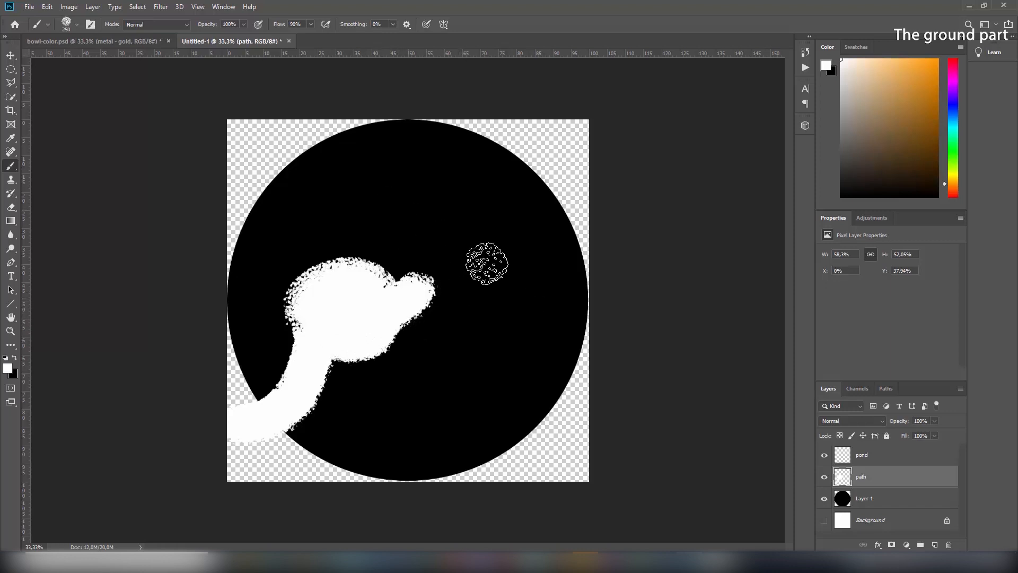
mouse_move(494, 234)
mouse_down()
mouse_move(570, 168)
mouse_move(496, 227)
mouse_move(554, 172)
mouse_move(516, 202)
mouse_move(603, 137)
mouse_move(627, 132)
mouse_up()
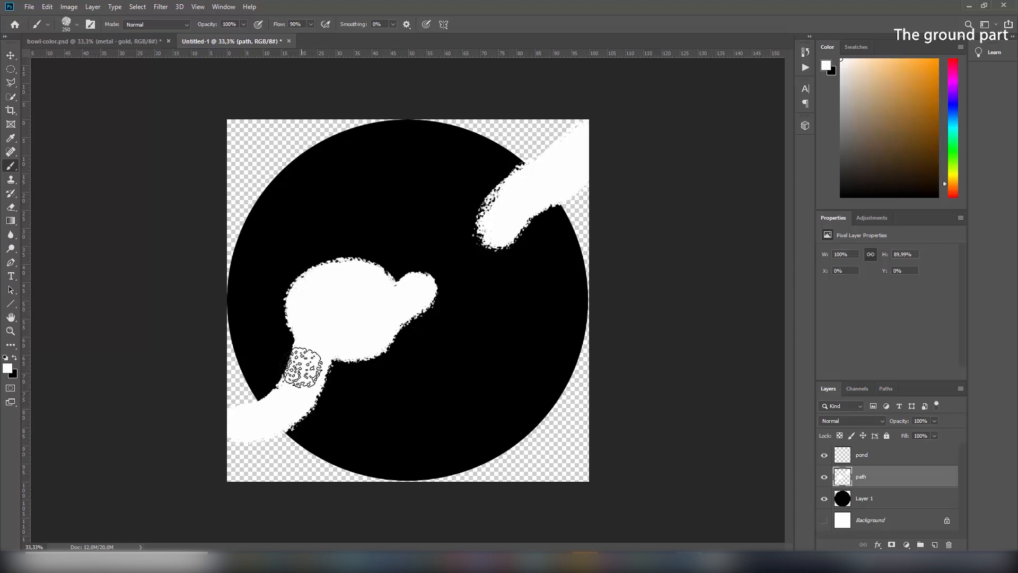
drag(293, 403, 248, 437)
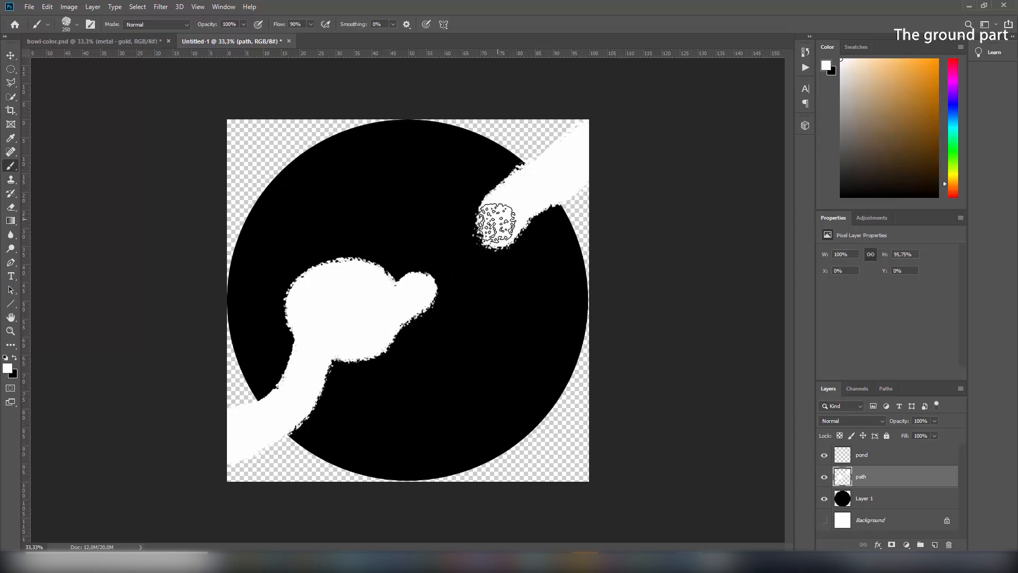
click(864, 456)
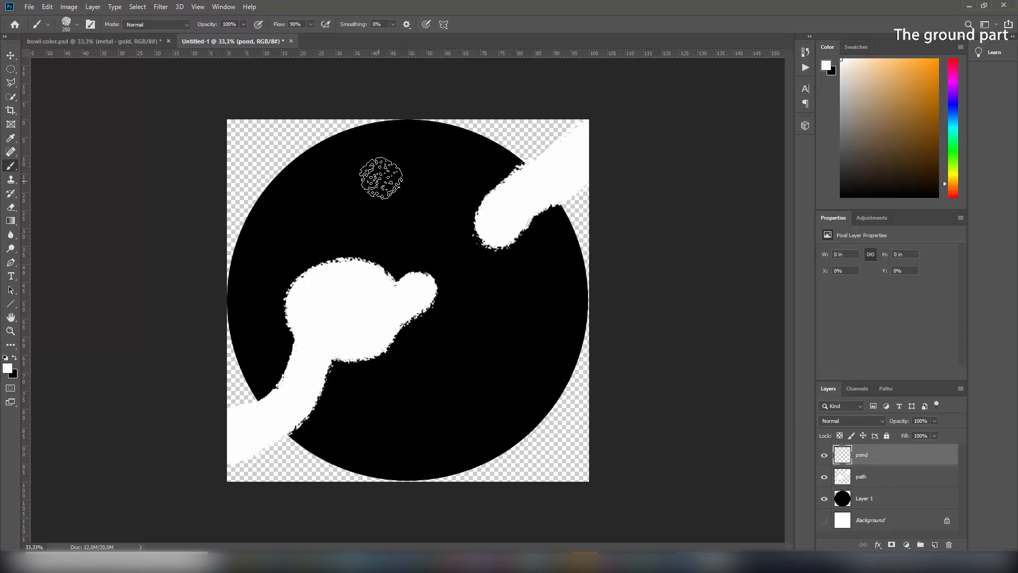
Paint a broad rounded white pond blob across the circle on the pond layer
mouse_move(373, 169)
mouse_down()
mouse_move(370, 200)
mouse_move(404, 167)
mouse_move(375, 177)
mouse_move(401, 181)
mouse_move(366, 201)
mouse_move(356, 188)
mouse_move(390, 167)
mouse_move(416, 185)
mouse_move(416, 212)
mouse_move(457, 263)
mouse_move(480, 320)
mouse_move(451, 252)
mouse_move(376, 207)
mouse_move(429, 213)
mouse_move(467, 297)
mouse_move(467, 338)
mouse_move(417, 391)
mouse_move(425, 435)
mouse_move(482, 415)
mouse_move(532, 364)
mouse_move(532, 325)
mouse_move(430, 415)
mouse_move(466, 472)
mouse_move(552, 403)
mouse_move(544, 392)
mouse_move(570, 366)
mouse_move(503, 360)
mouse_move(470, 388)
mouse_move(454, 466)
mouse_move(539, 472)
mouse_move(579, 374)
mouse_move(559, 446)
mouse_move(466, 466)
mouse_move(433, 446)
mouse_move(423, 409)
mouse_move(440, 459)
mouse_move(423, 404)
mouse_move(457, 348)
mouse_move(466, 357)
mouse_move(423, 389)
mouse_move(418, 425)
mouse_move(498, 327)
mouse_move(522, 323)
mouse_move(568, 364)
mouse_move(509, 334)
mouse_move(481, 294)
mouse_move(505, 312)
mouse_move(482, 303)
mouse_move(535, 313)
mouse_move(477, 382)
mouse_move(509, 359)
mouse_move(433, 378)
mouse_move(566, 333)
mouse_up()
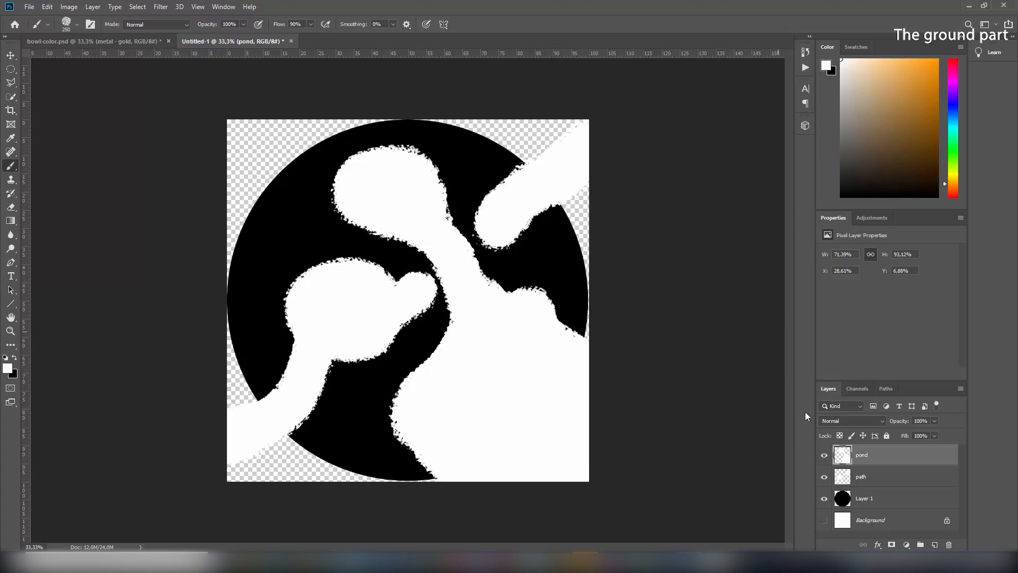
Show only the path layer and save it as PNG, replacing pathmask.png
click(826, 501)
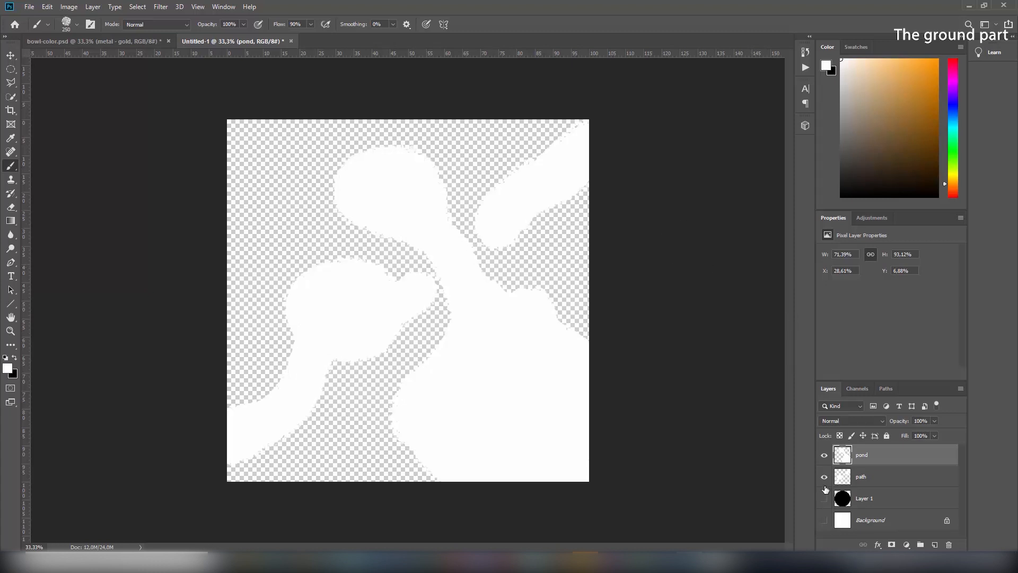
click(825, 456)
click(866, 484)
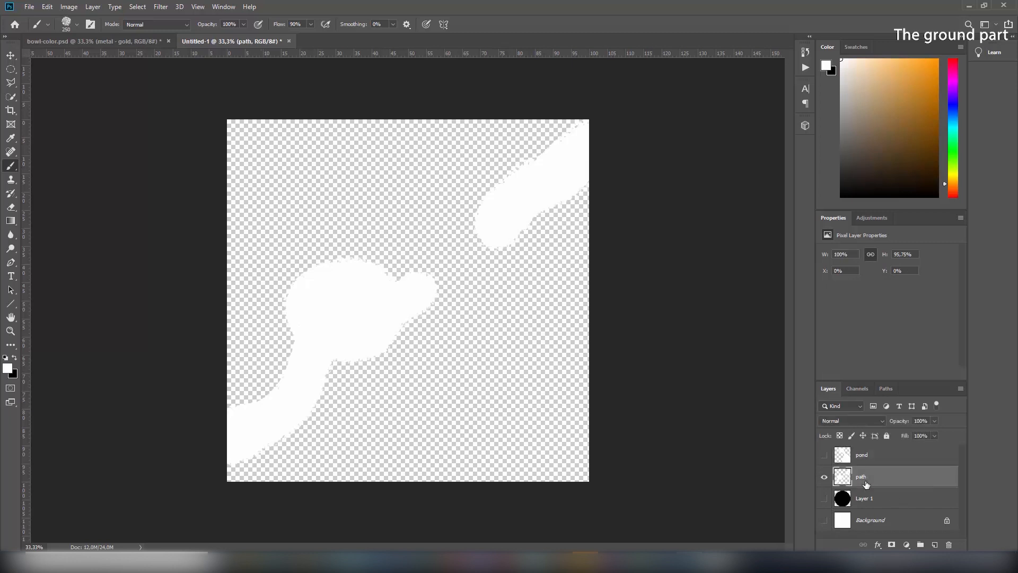
click(29, 7)
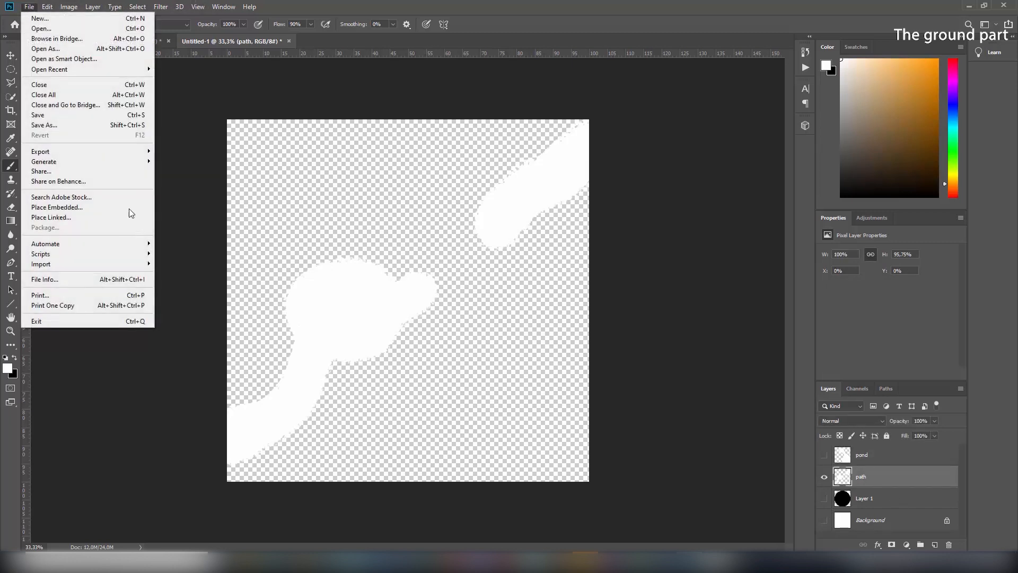
click(78, 125)
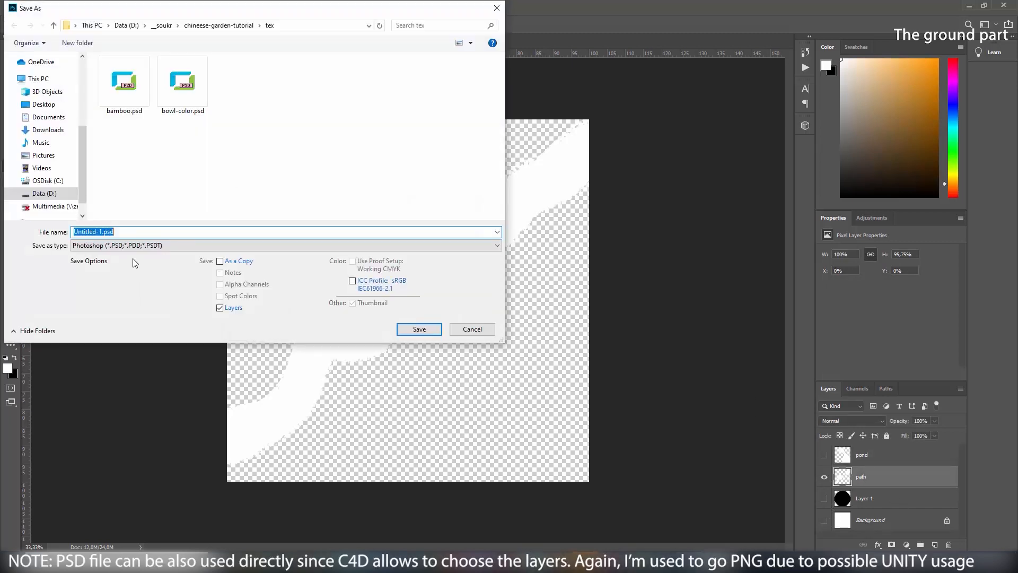
click(135, 246)
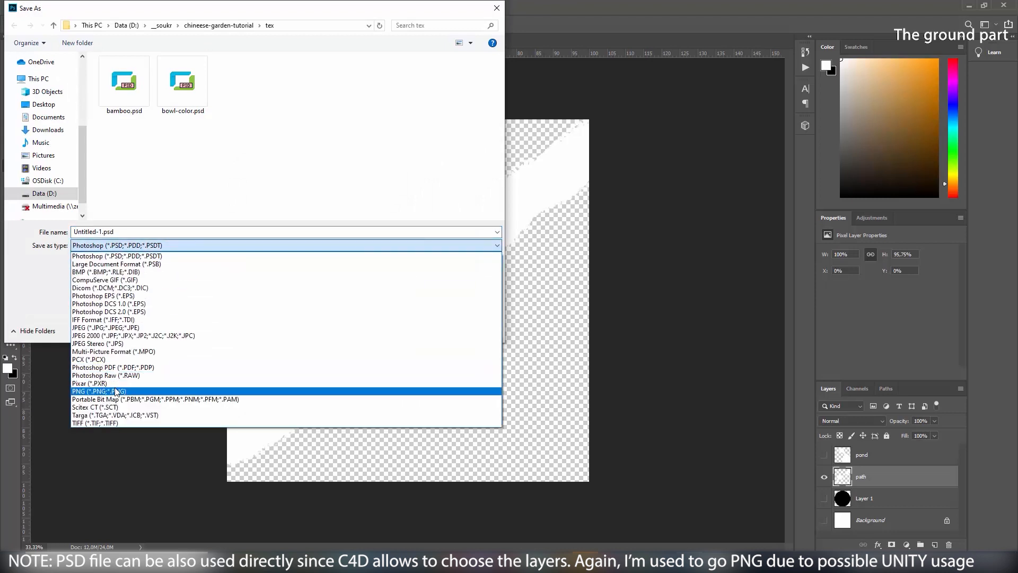
click(99, 391)
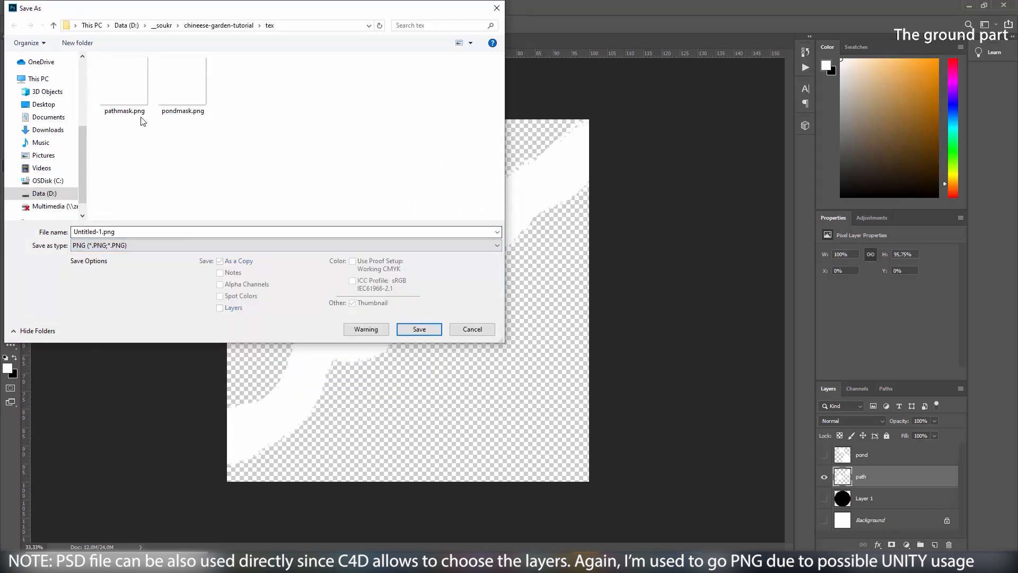
click(124, 84)
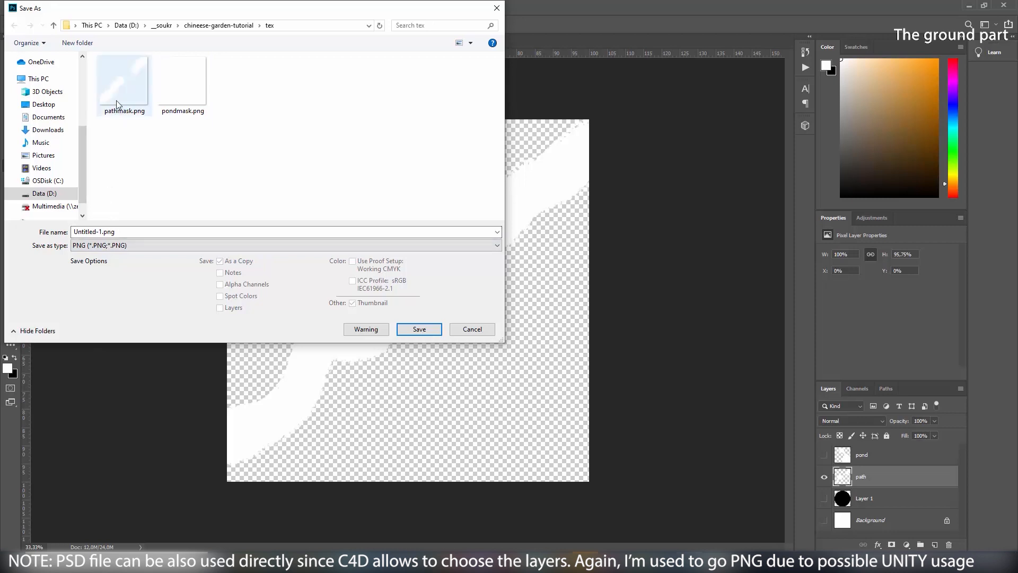
click(418, 331)
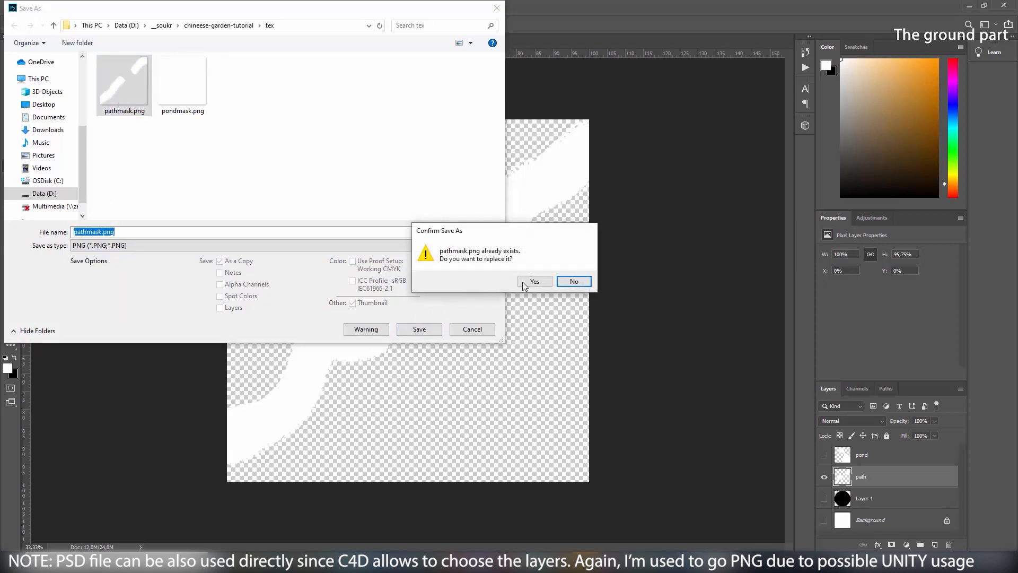
click(528, 283)
click(570, 189)
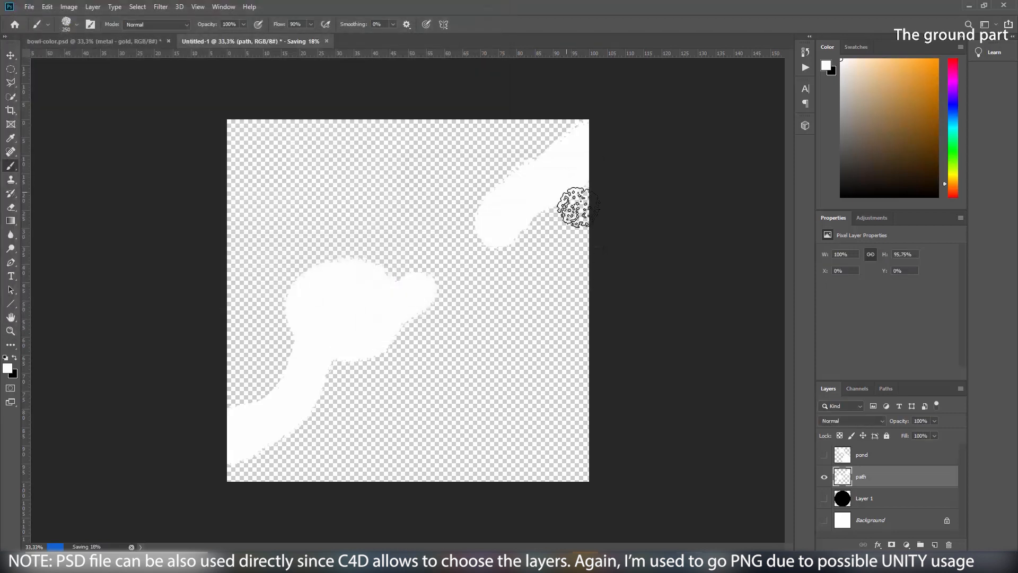
Show only the pond layer and save it as PNG, replacing pondmask.png
click(824, 455)
click(825, 477)
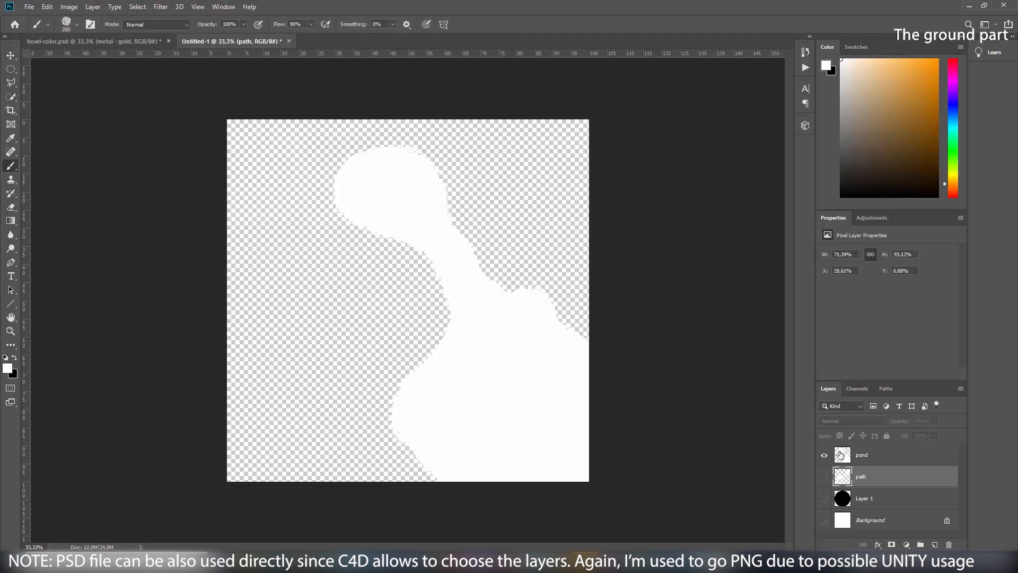
click(880, 455)
click(29, 6)
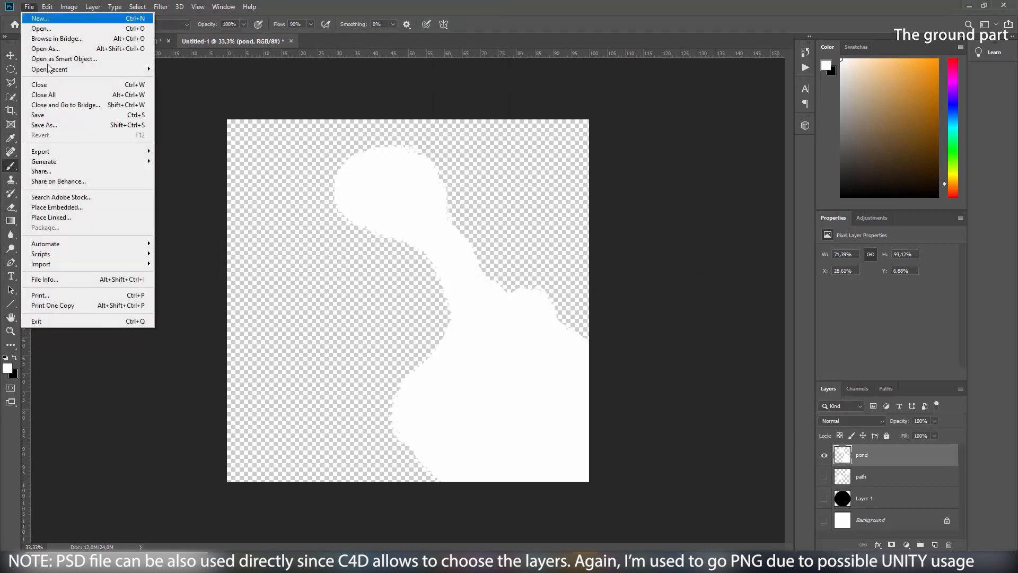
click(52, 125)
click(139, 246)
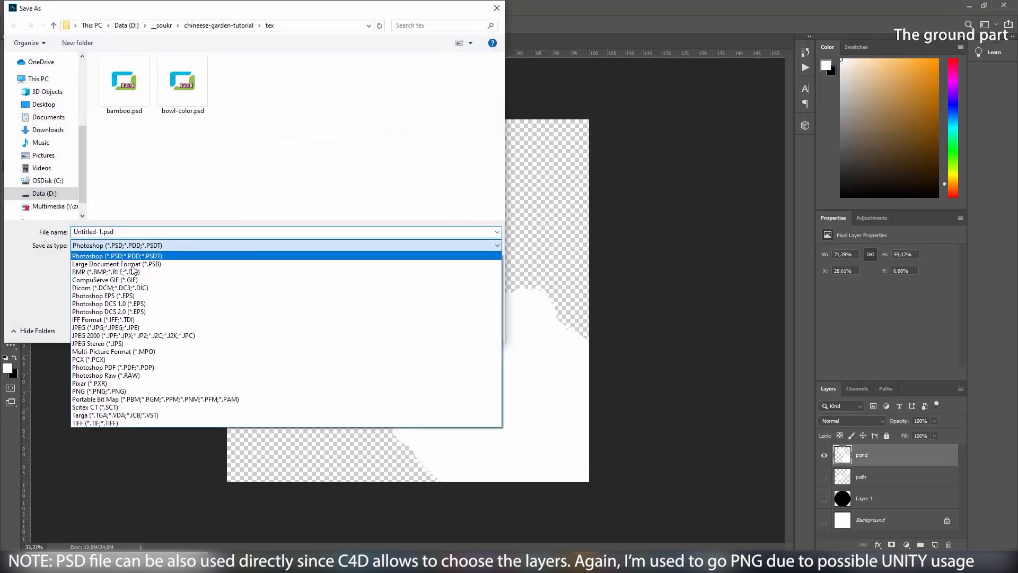
click(106, 391)
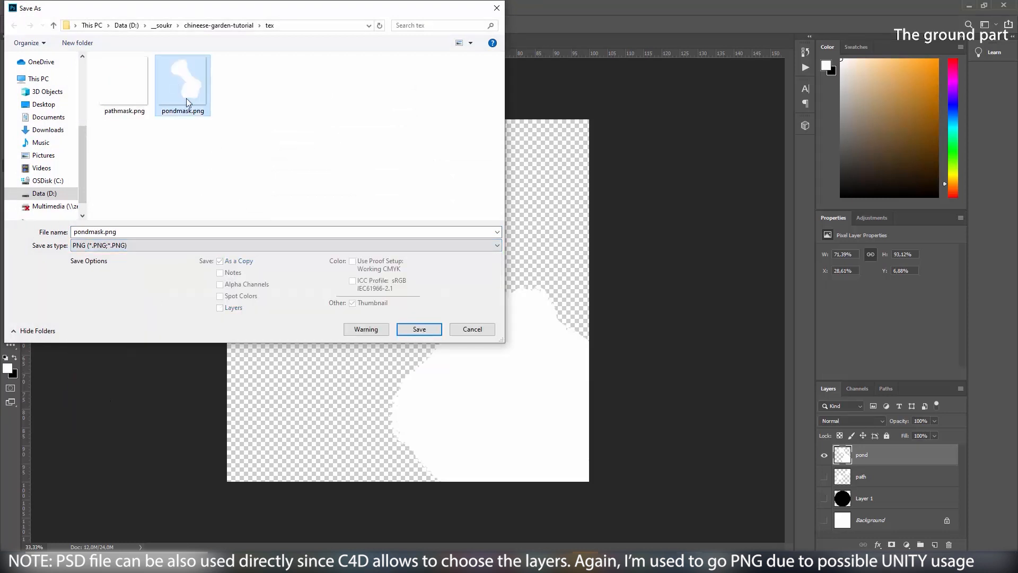
click(419, 329)
click(535, 283)
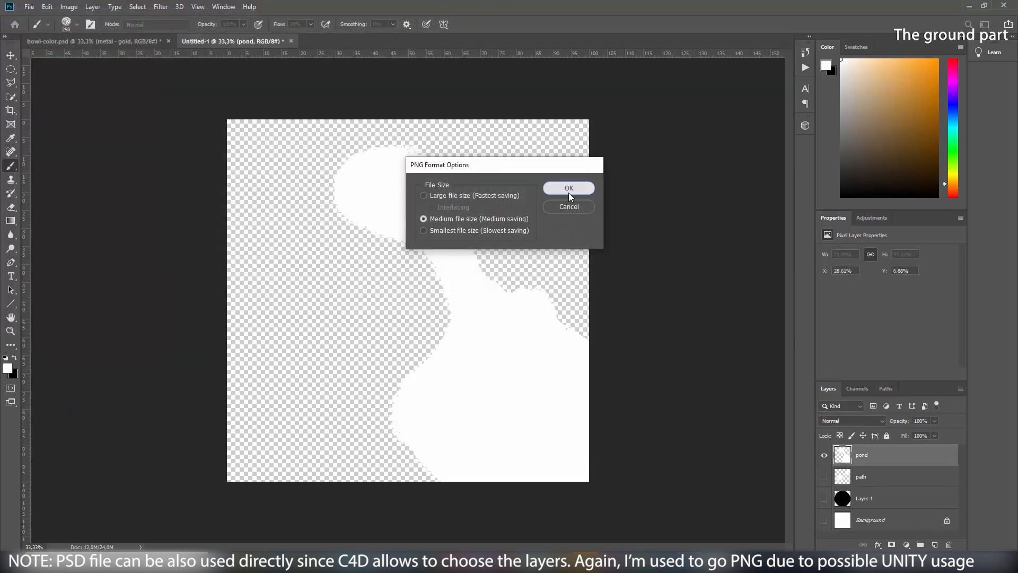
click(568, 188)
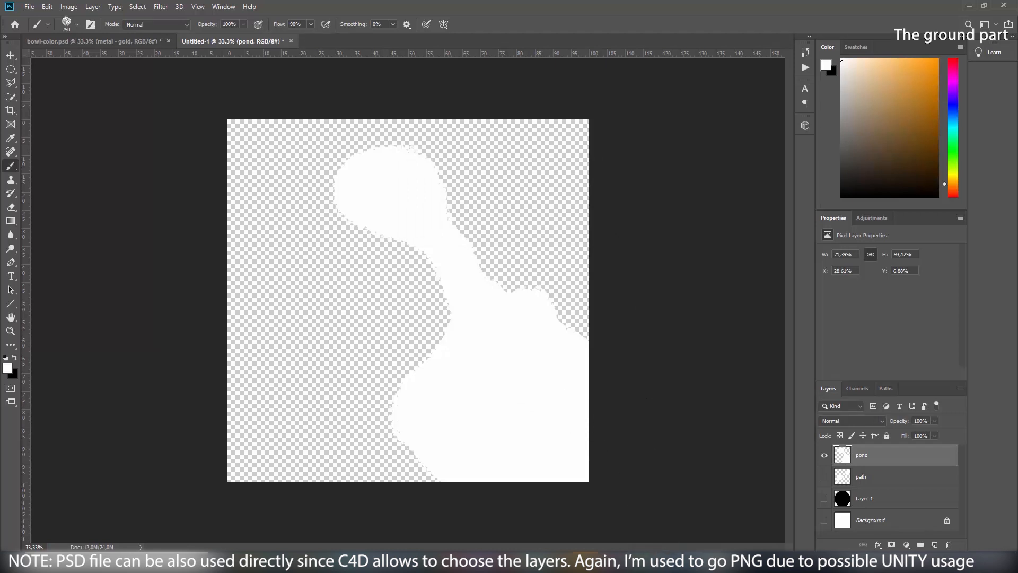
Tilt the bowl view in Cinema 4D, show the Materials list, then switch to the photo manager
click(692, 512)
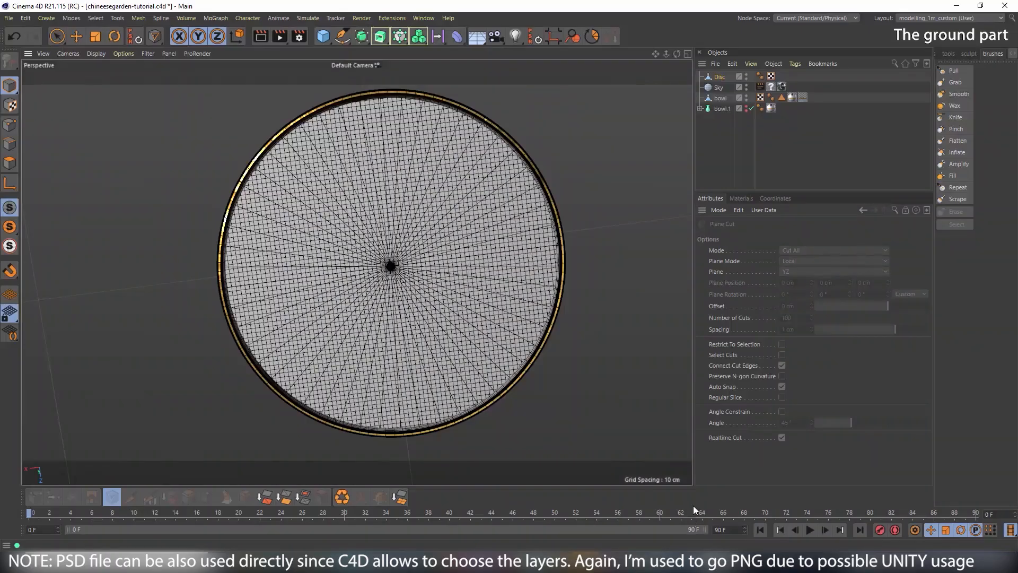
alt+drag(407, 311, 384, 258)
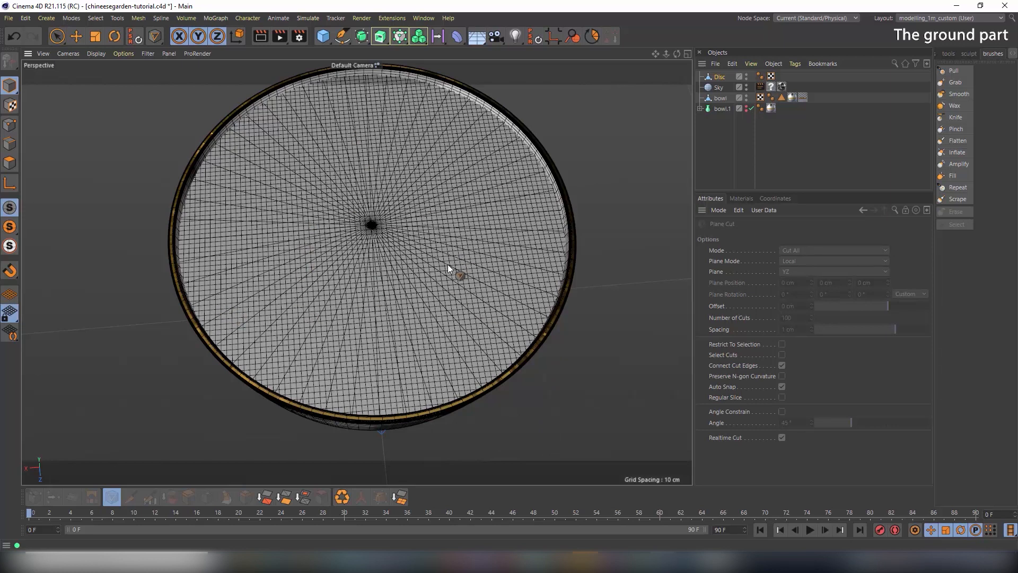
click(741, 199)
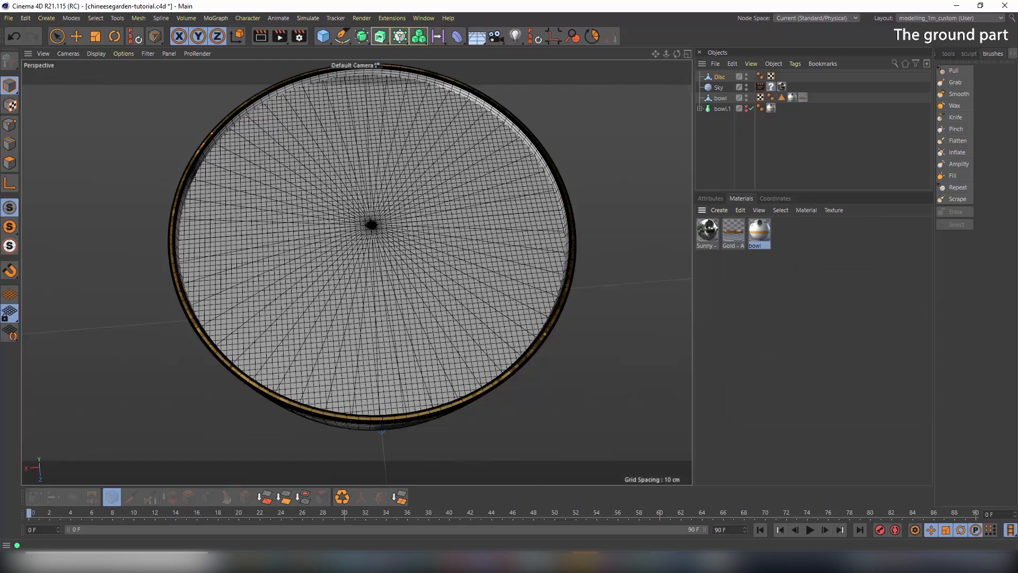
key(alt+Tab)
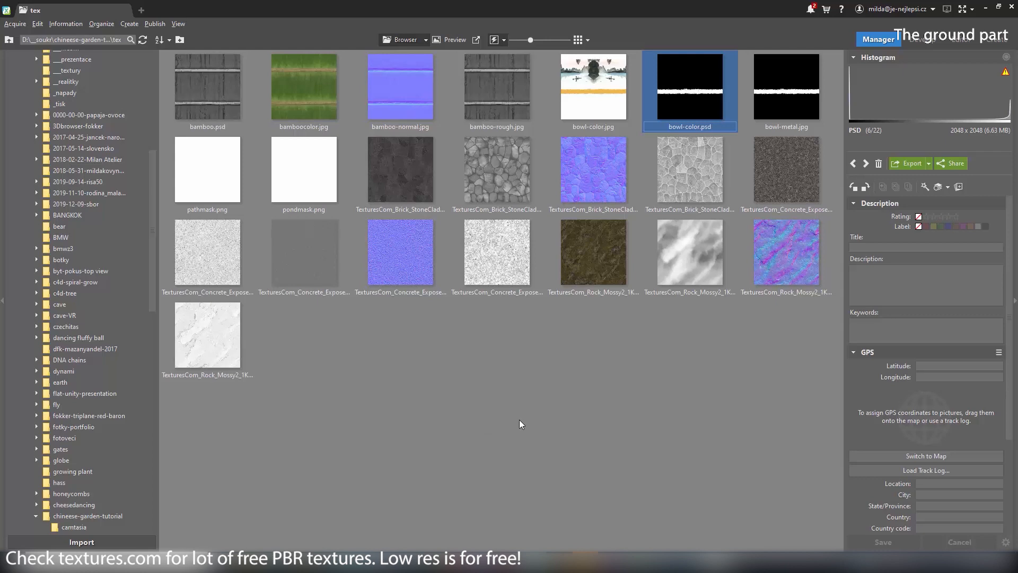
click(586, 264)
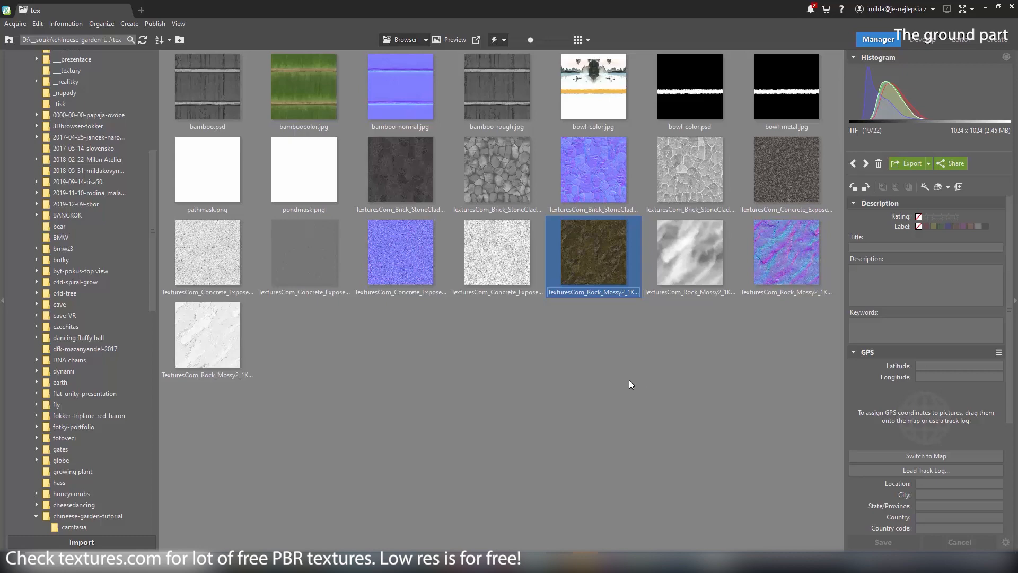
key(Return)
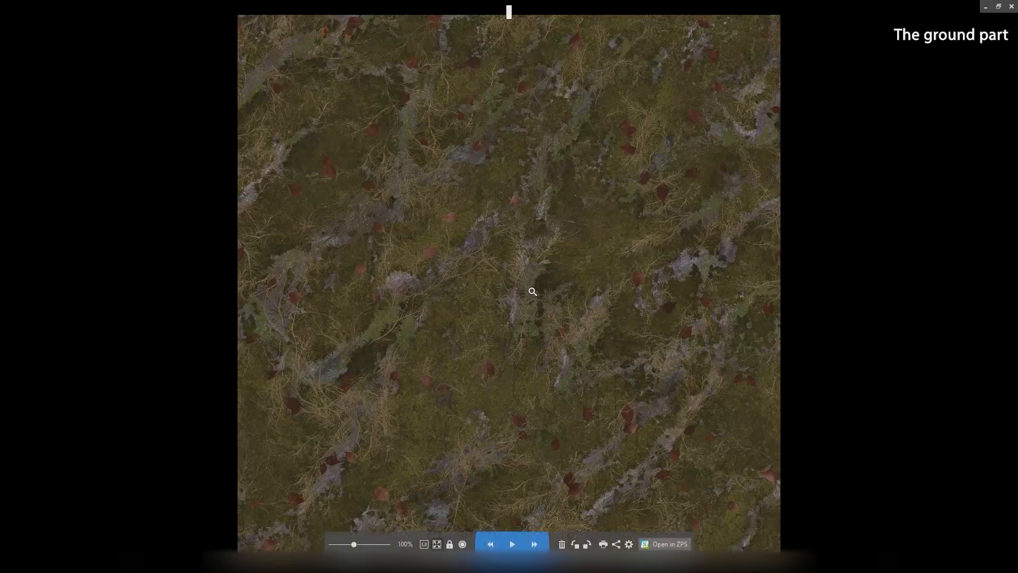
key(Right)
key(Escape)
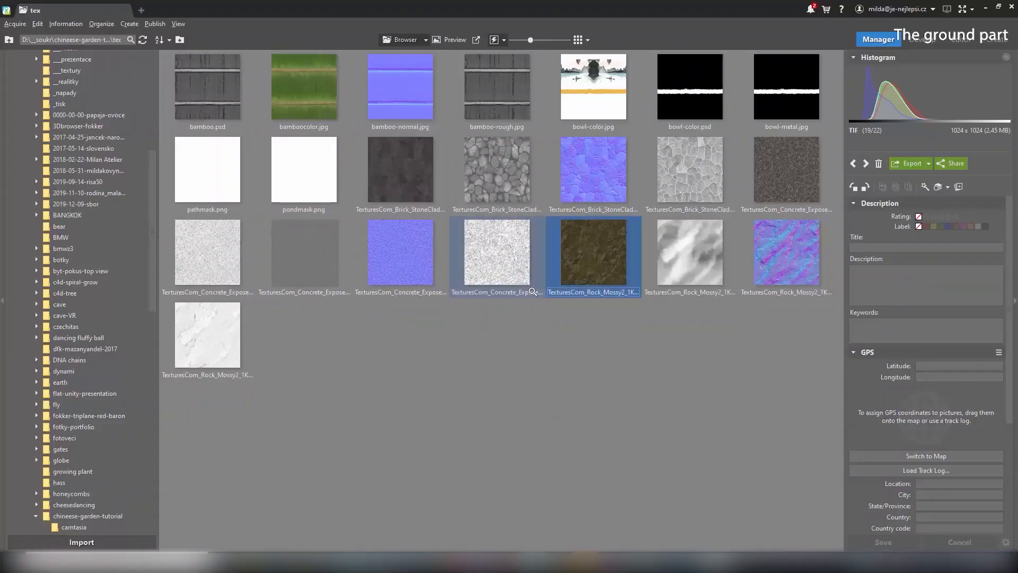
click(691, 269)
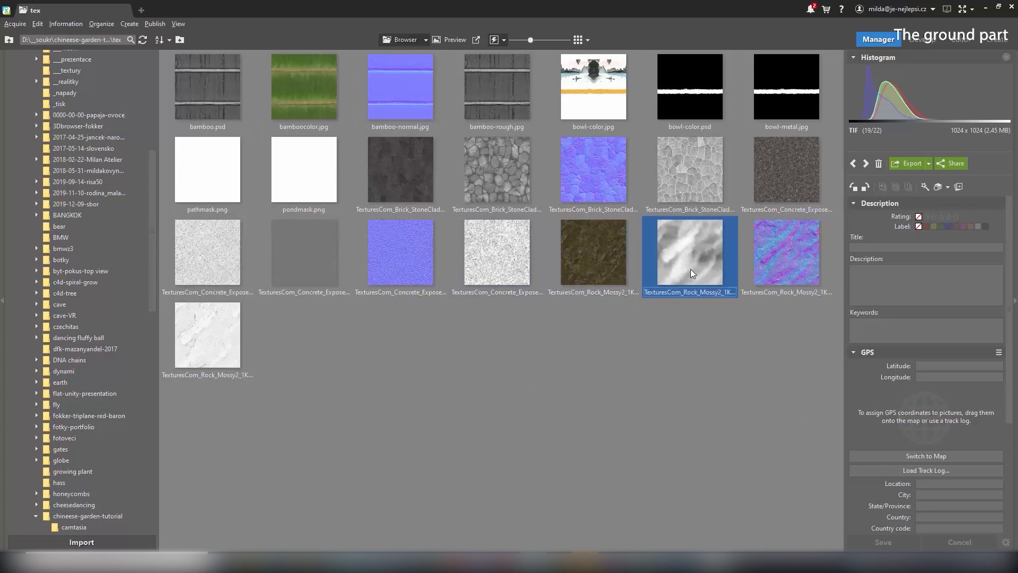
click(722, 295)
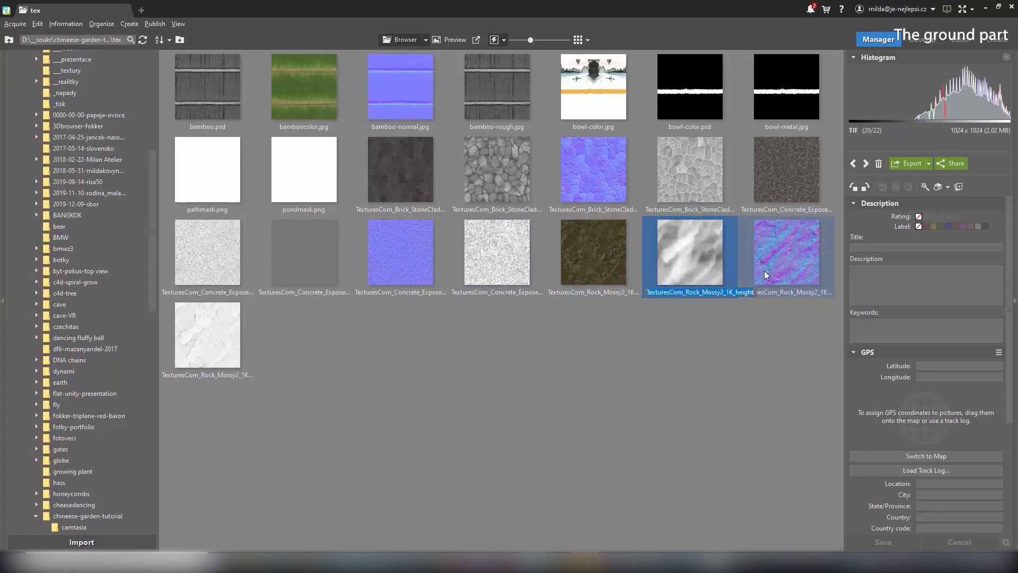
click(779, 271)
click(794, 291)
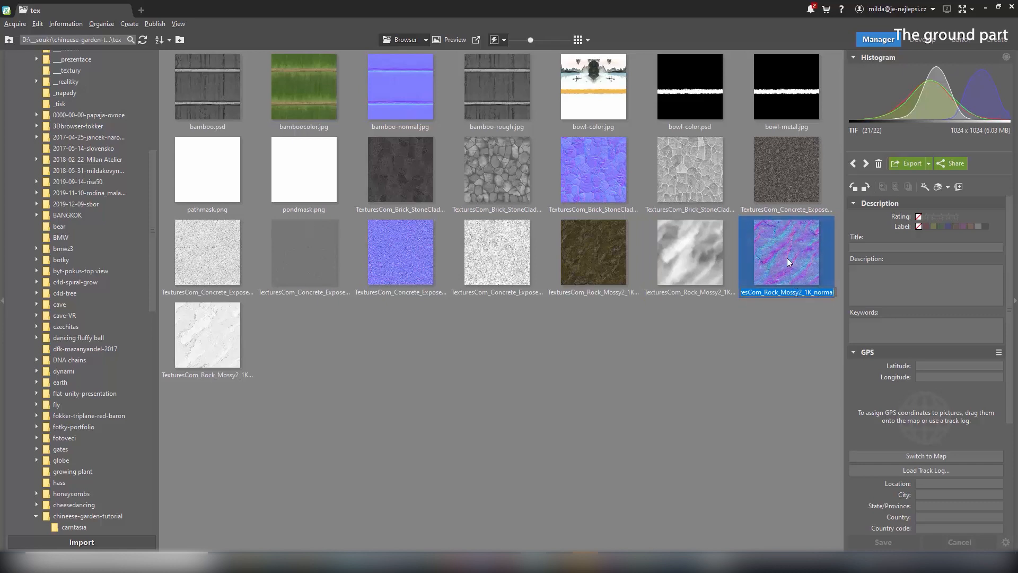
click(222, 345)
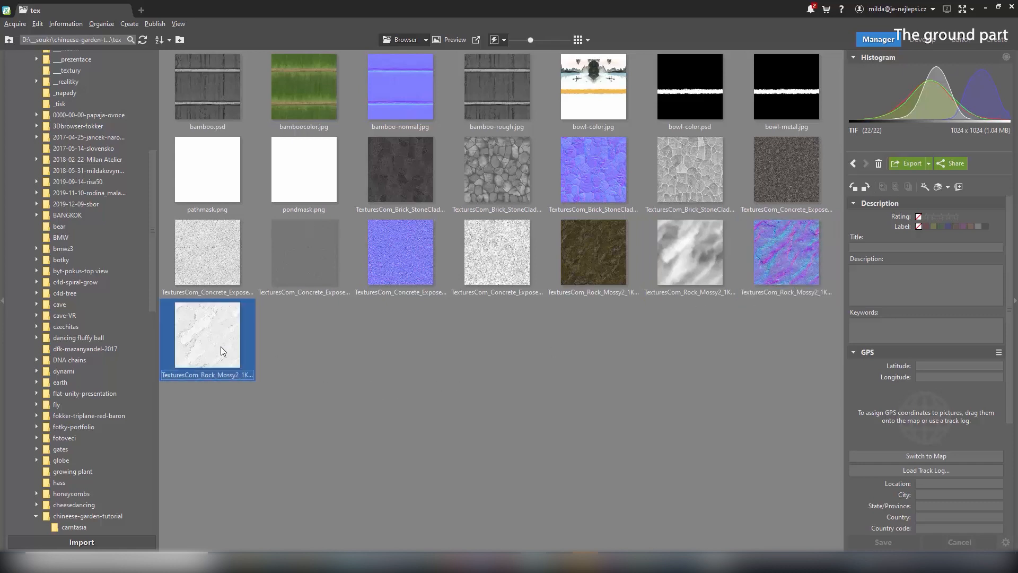
click(227, 373)
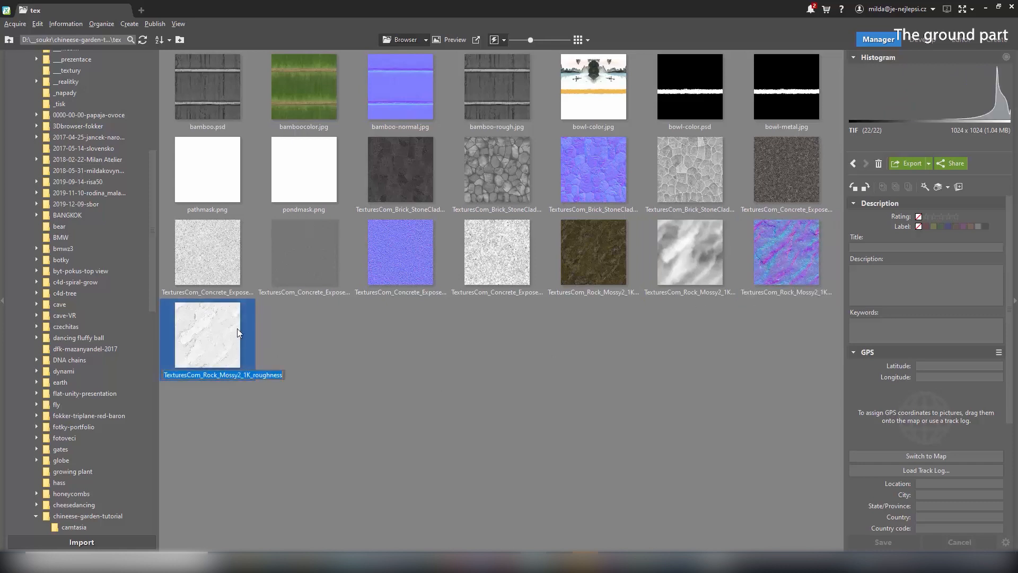
click(648, 398)
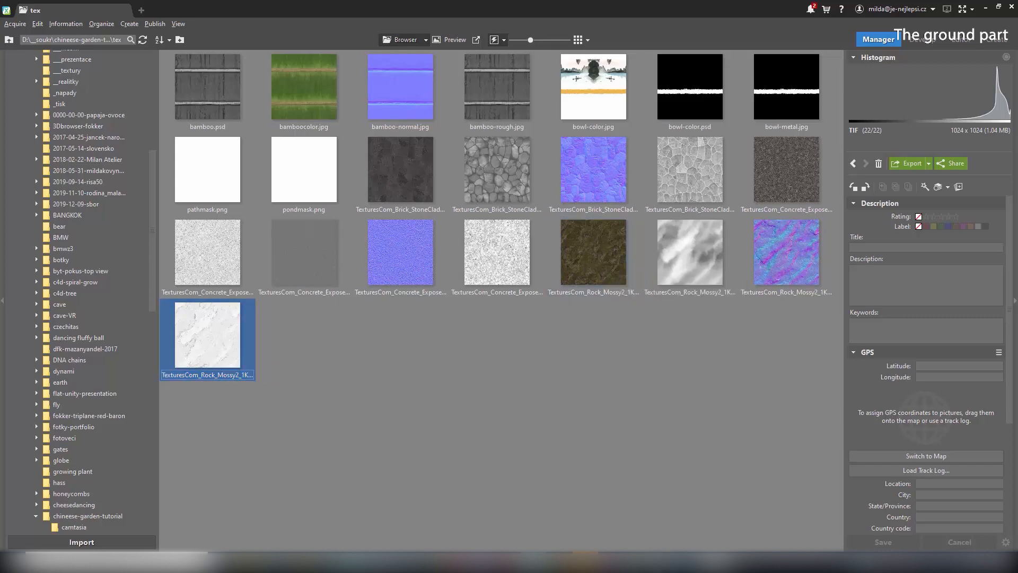
Create a new default material named ground
mouse_move(663, 562)
click(685, 520)
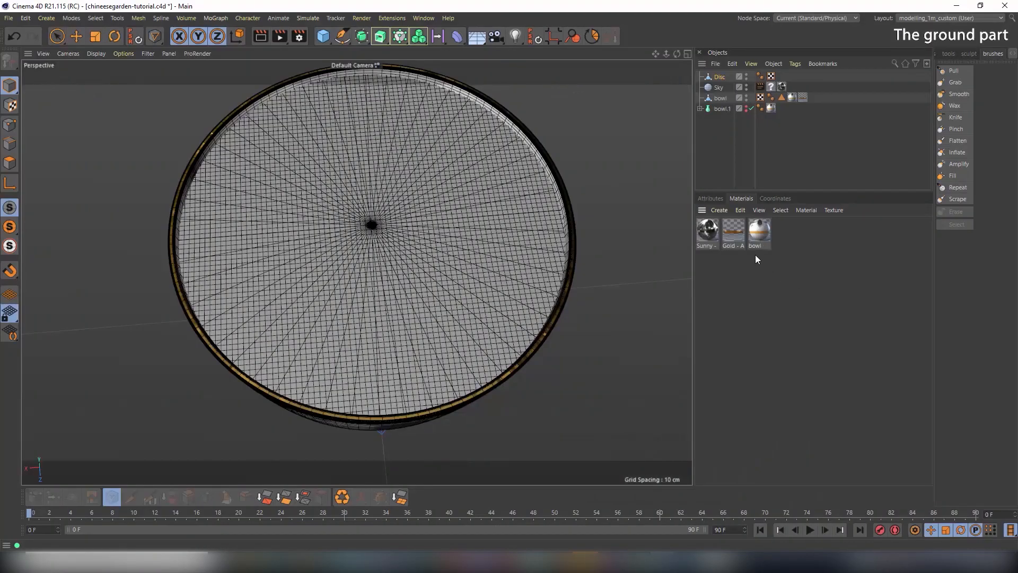
click(719, 211)
click(726, 225)
double_click(708, 231)
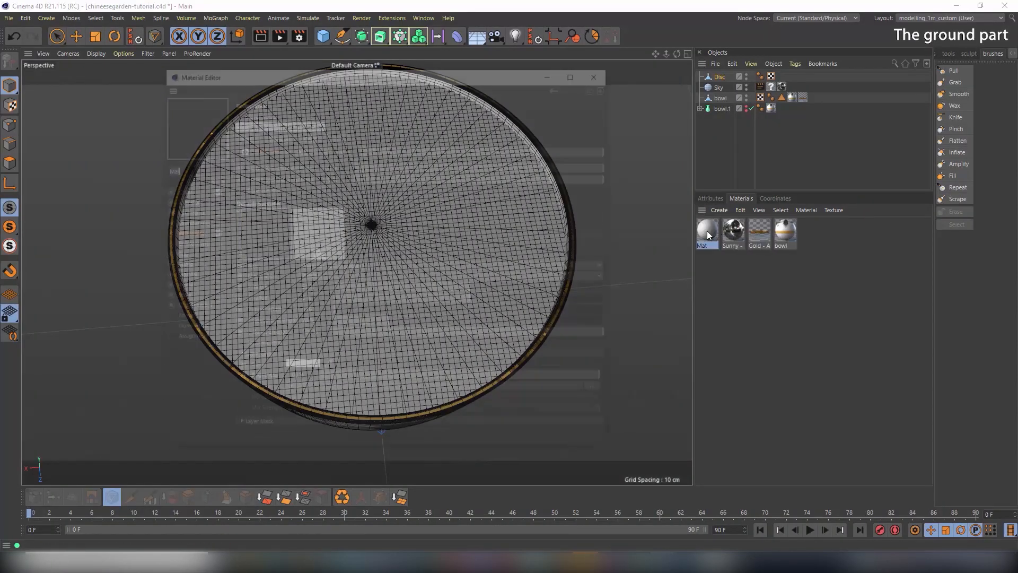
text(ground)
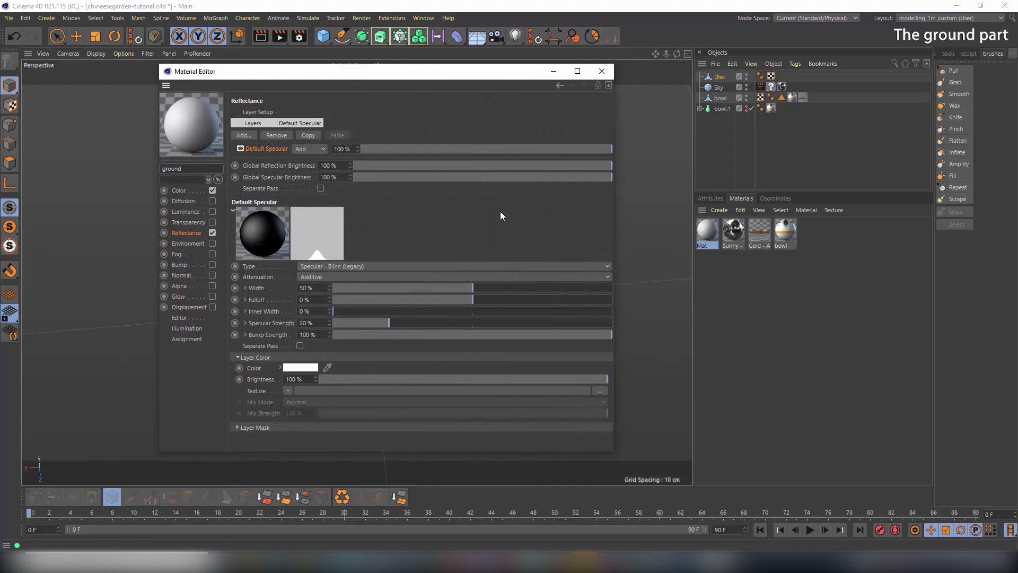
key(Return)
Load the Rock_Mossy2 albedo image as the ground material's Color texture
click(185, 190)
click(287, 190)
click(289, 212)
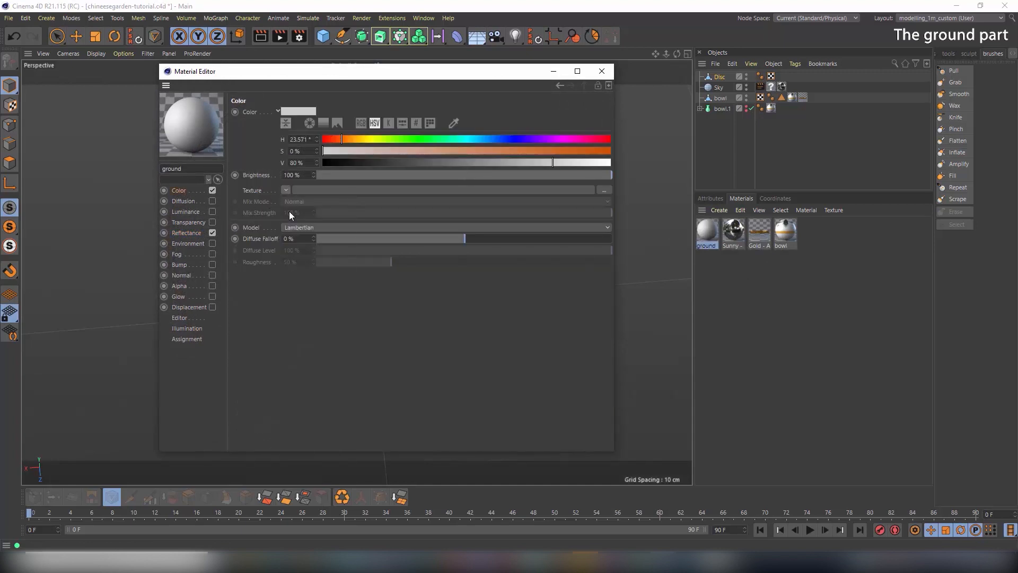
click(502, 314)
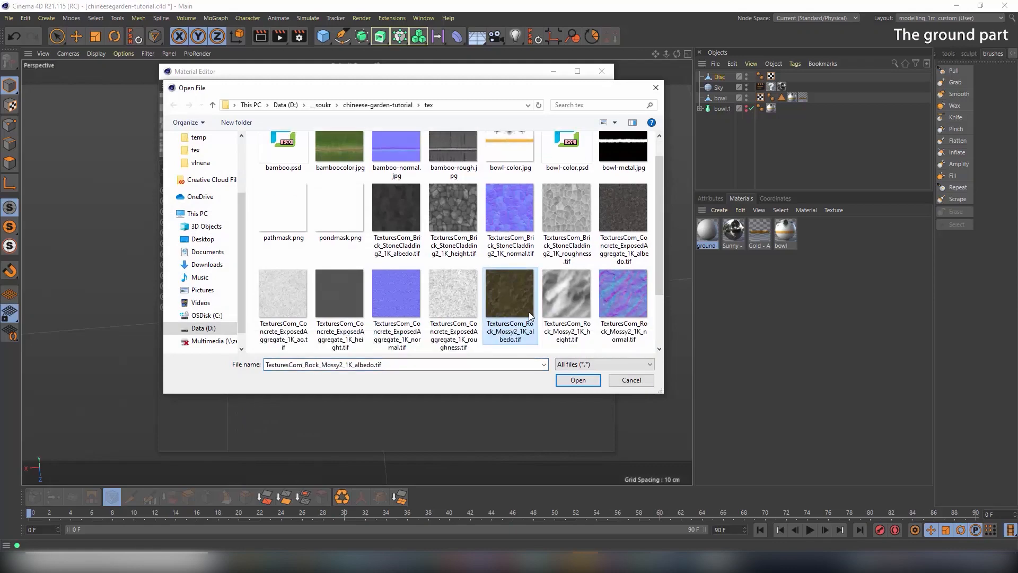
double_click(517, 301)
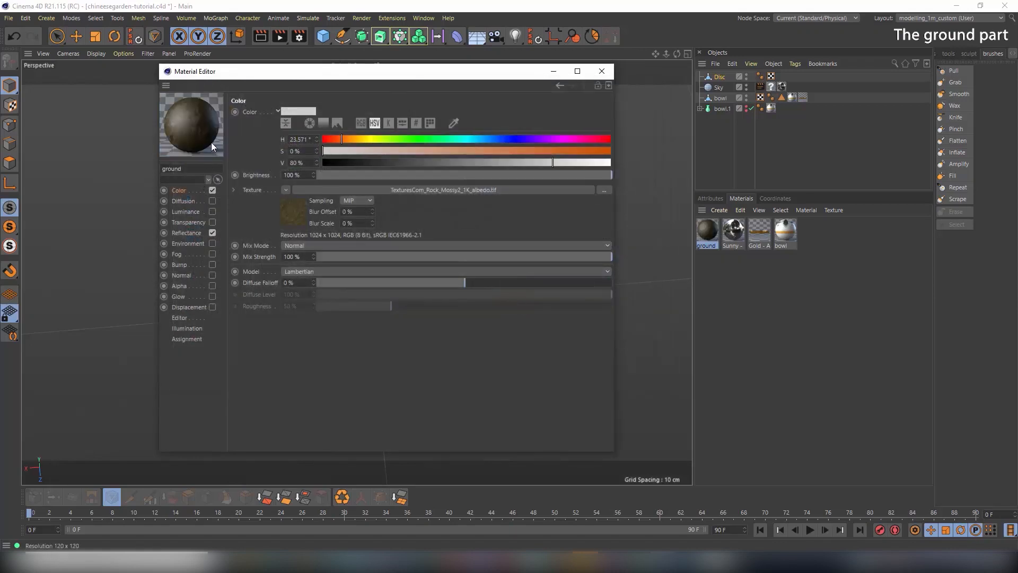
Enable the Normal channel and load the Rock_Mossy2 normal map as its texture
click(181, 274)
click(212, 274)
click(297, 180)
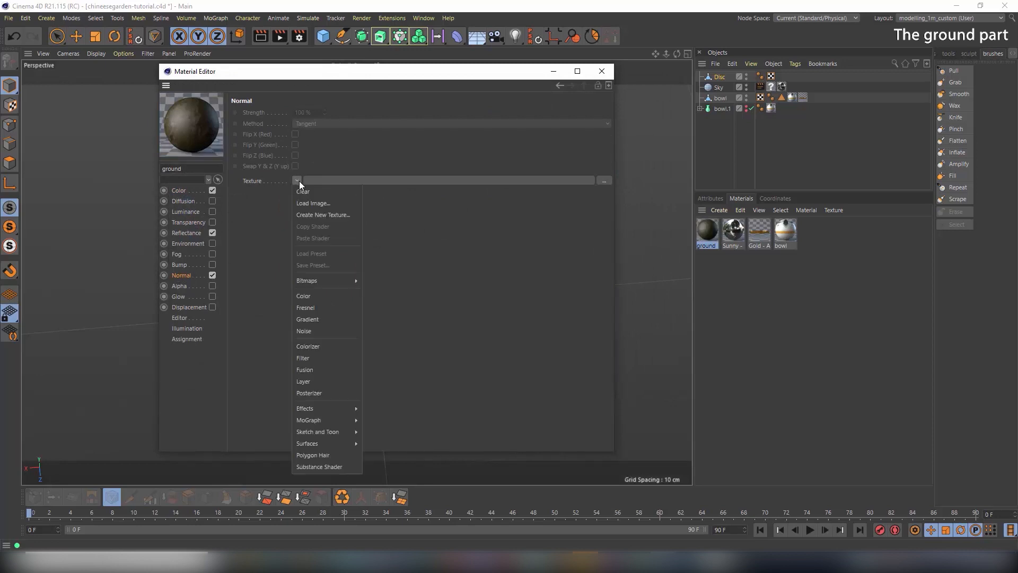
click(309, 200)
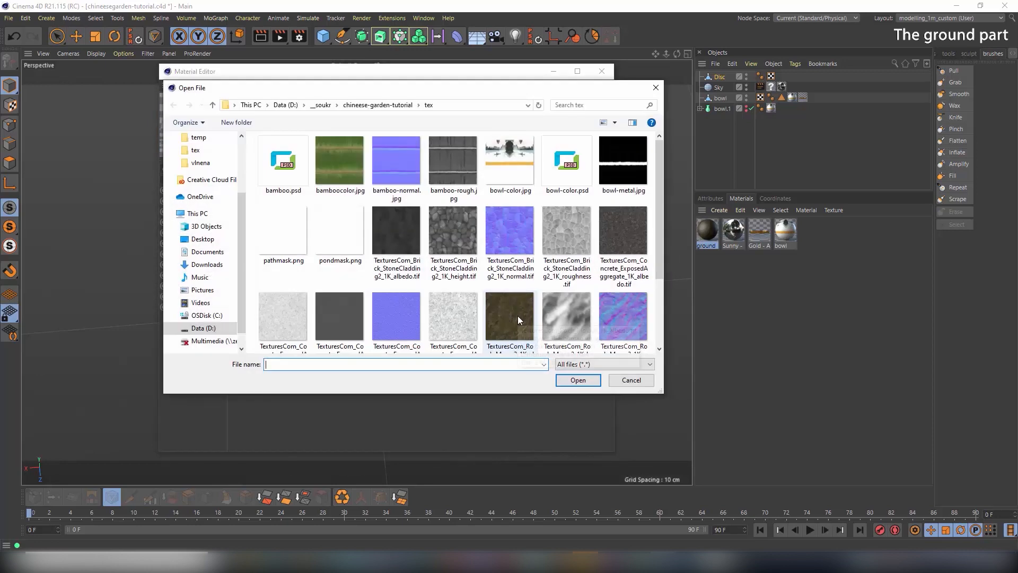
click(518, 316)
double_click(624, 295)
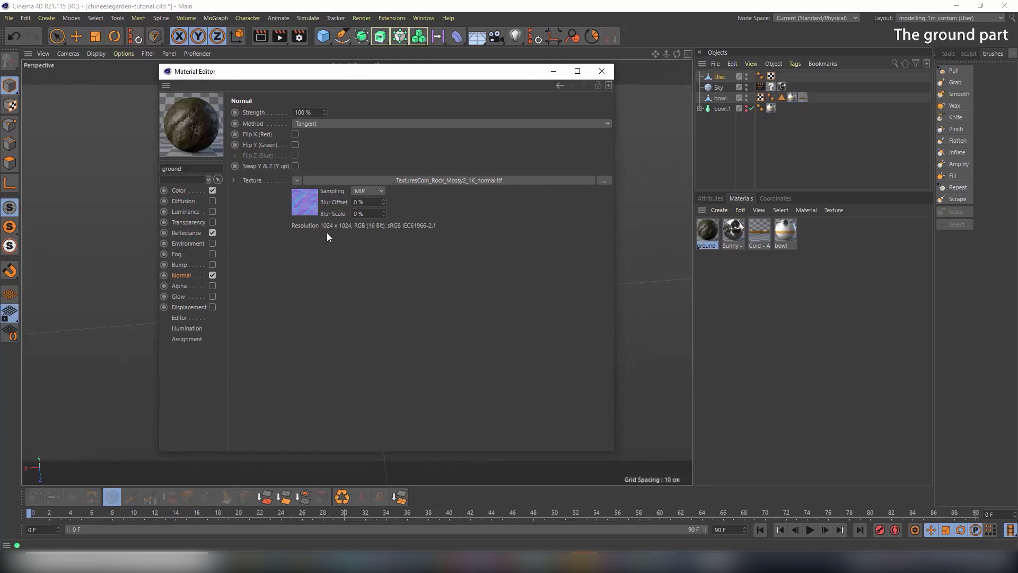
Widen the ground material's specular highlight to 79% in Reflectance
click(188, 233)
drag(390, 324, 441, 323)
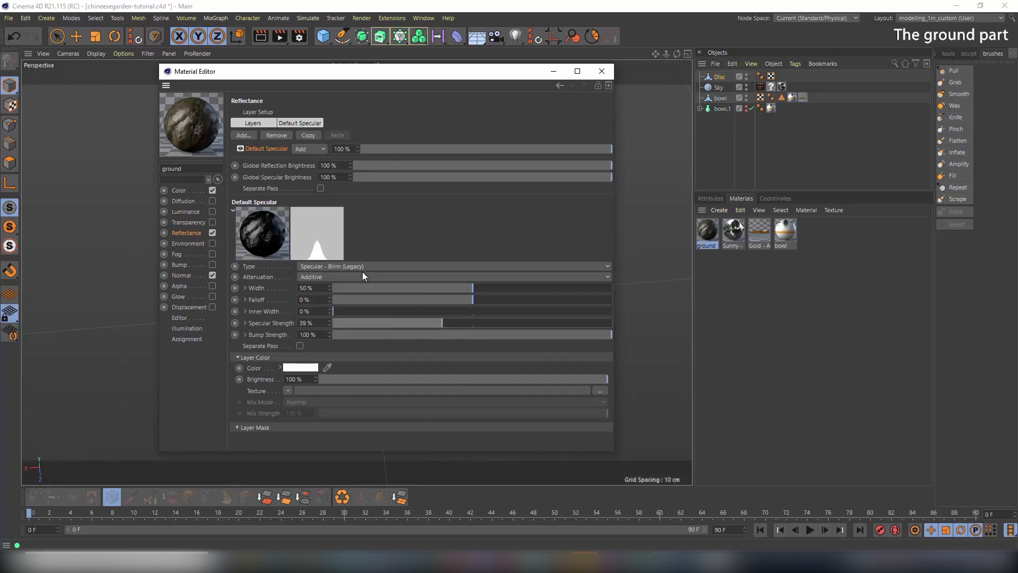
drag(430, 323, 375, 323)
drag(474, 287, 553, 292)
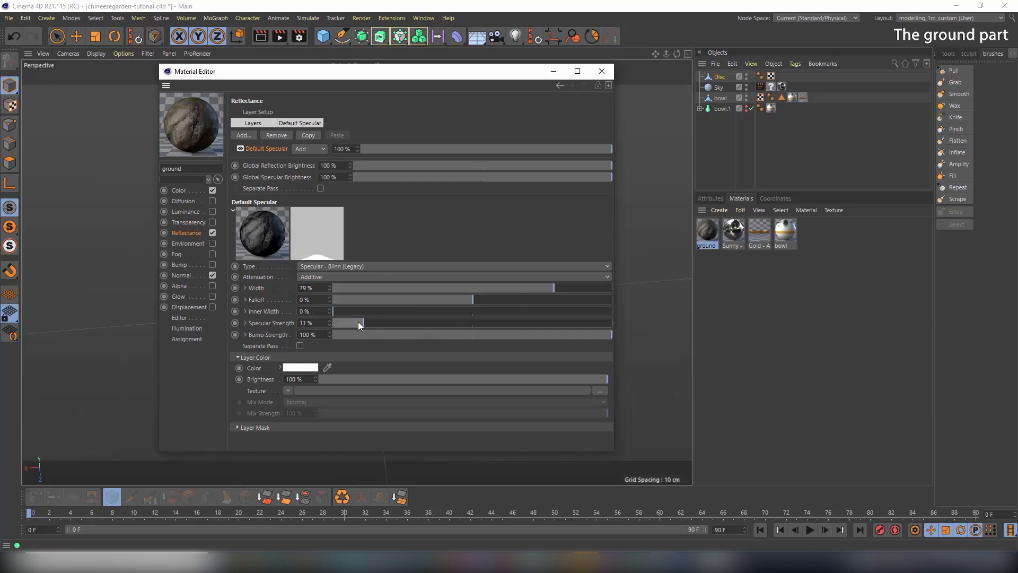
drag(358, 321, 352, 321)
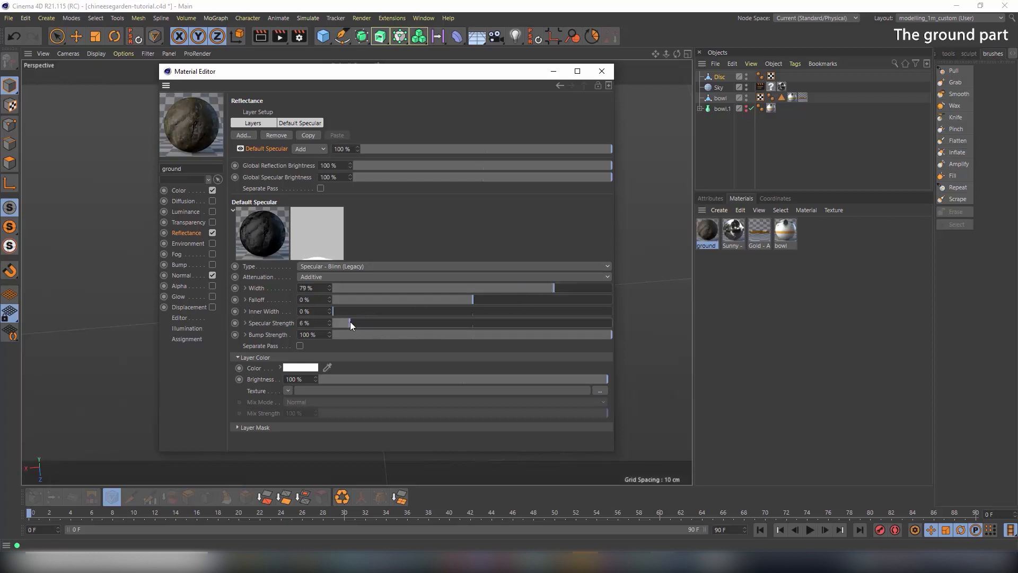
Make the specular layer colour a muted olive green and set specular strength to 13%
click(298, 368)
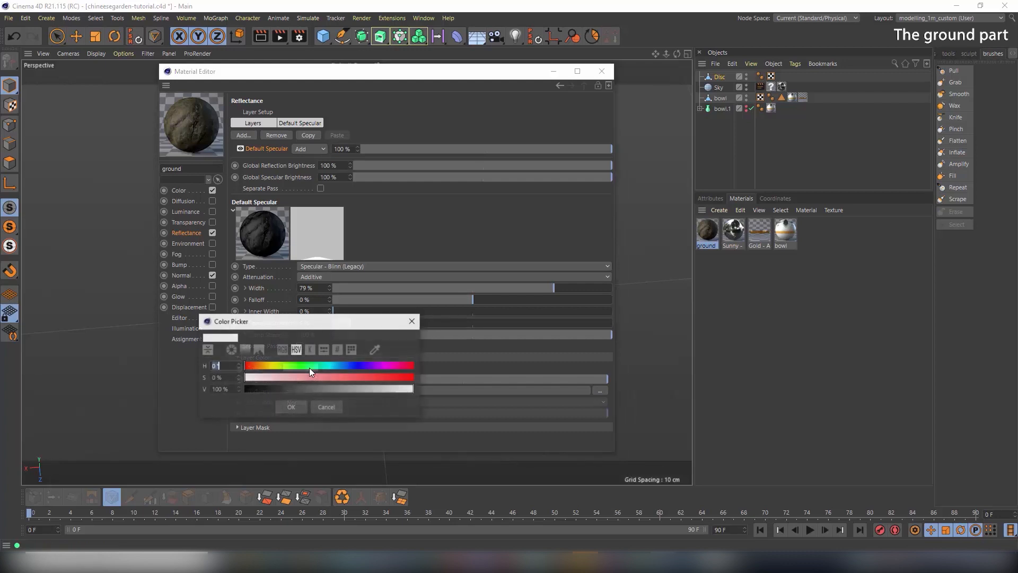
click(288, 368)
drag(303, 378, 373, 377)
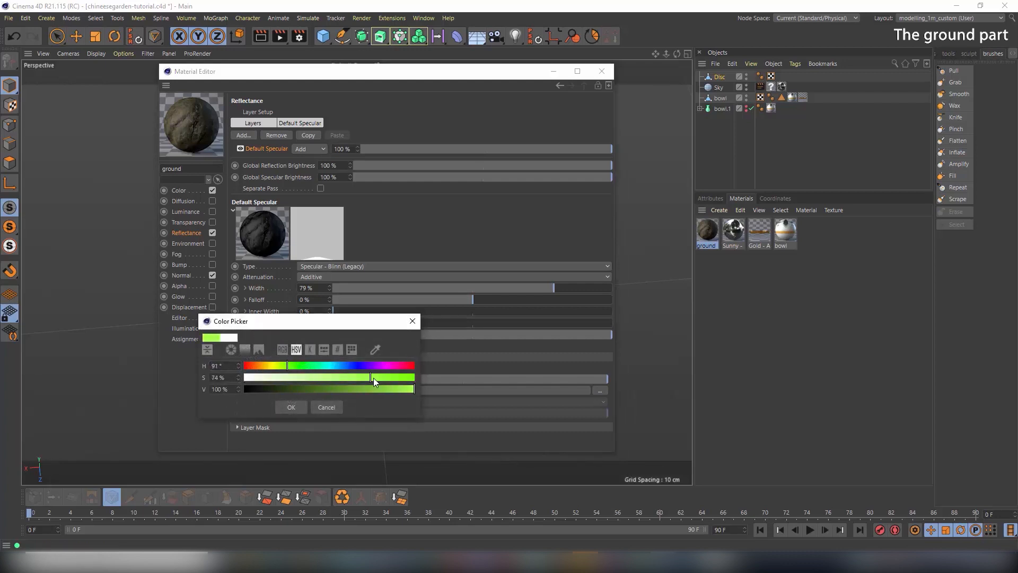
click(333, 388)
click(312, 377)
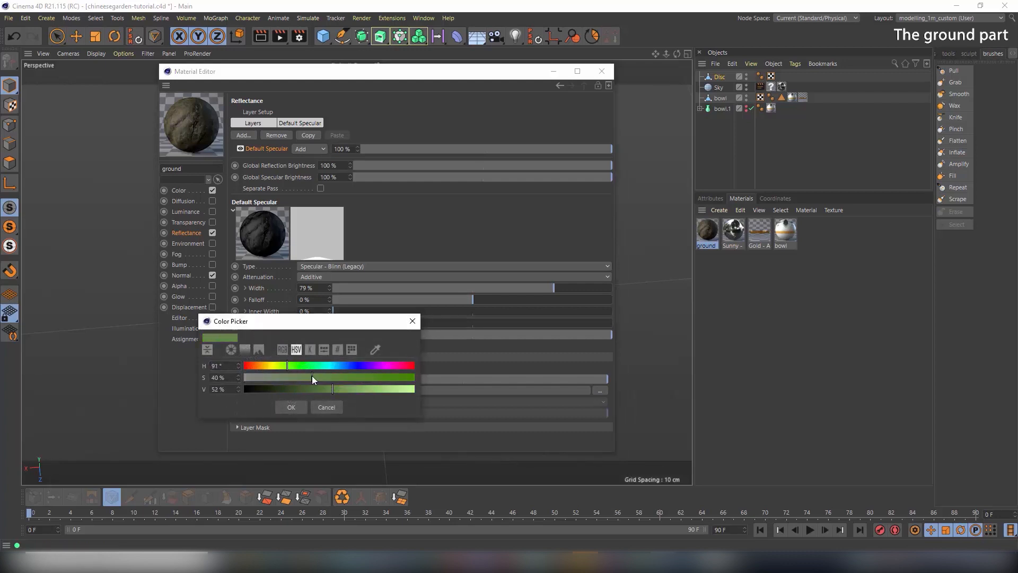
click(348, 376)
click(300, 406)
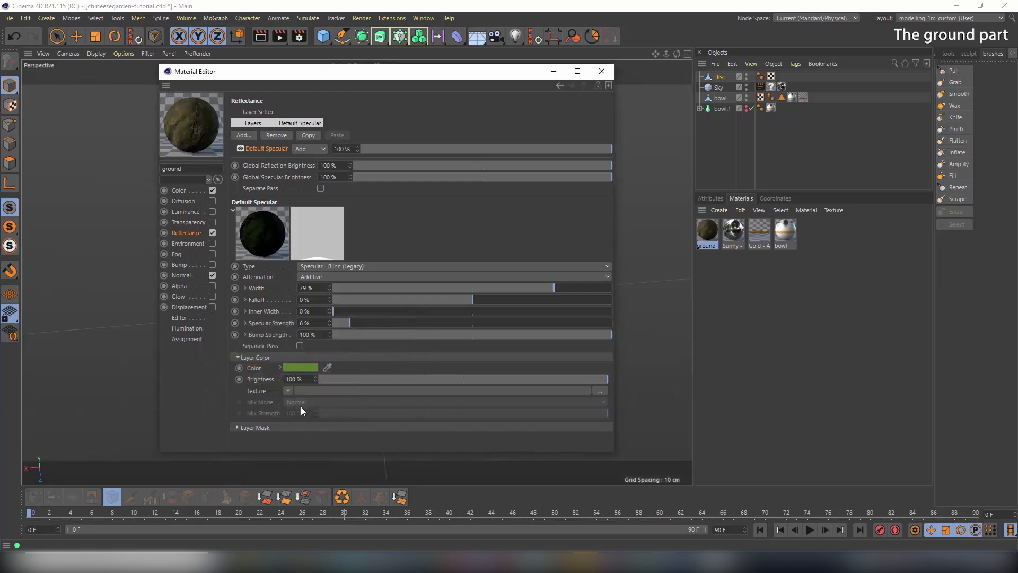
mouse_move(357, 322)
mouse_down()
mouse_move(384, 322)
mouse_move(366, 323)
mouse_up()
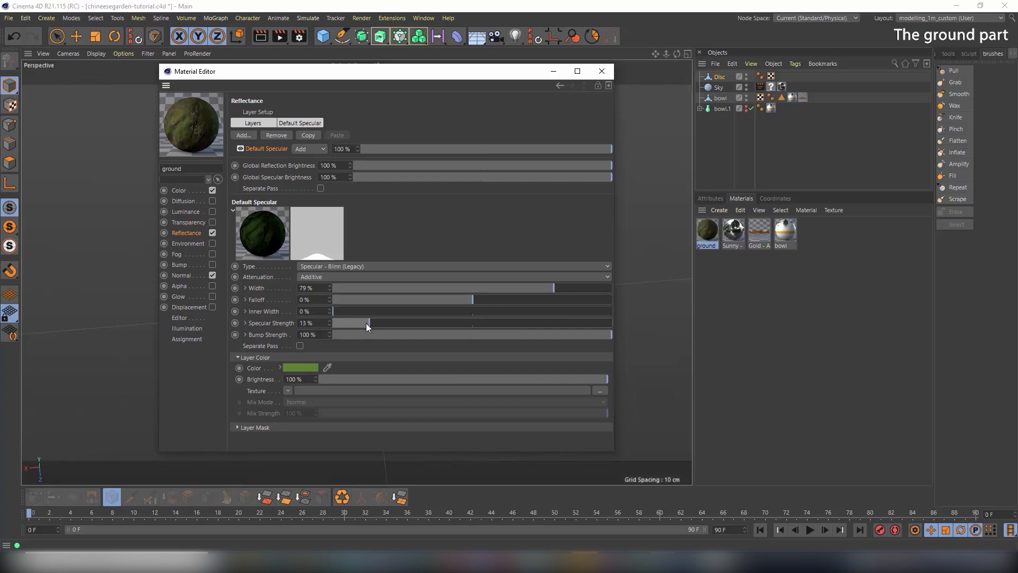
Nudge the specular green toward yellow, then apply the ground material to the Disc
click(307, 367)
drag(285, 365, 279, 364)
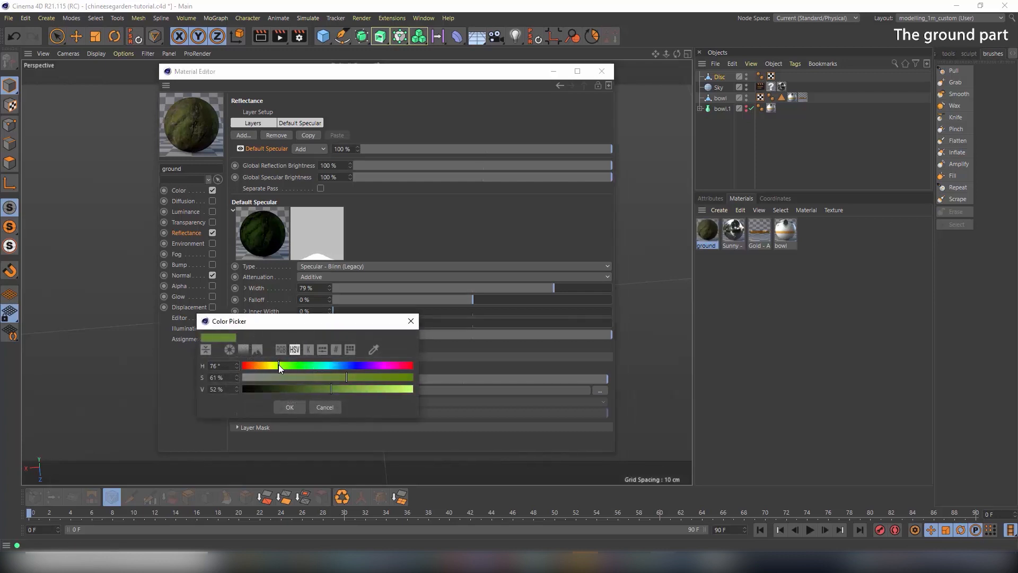
click(290, 407)
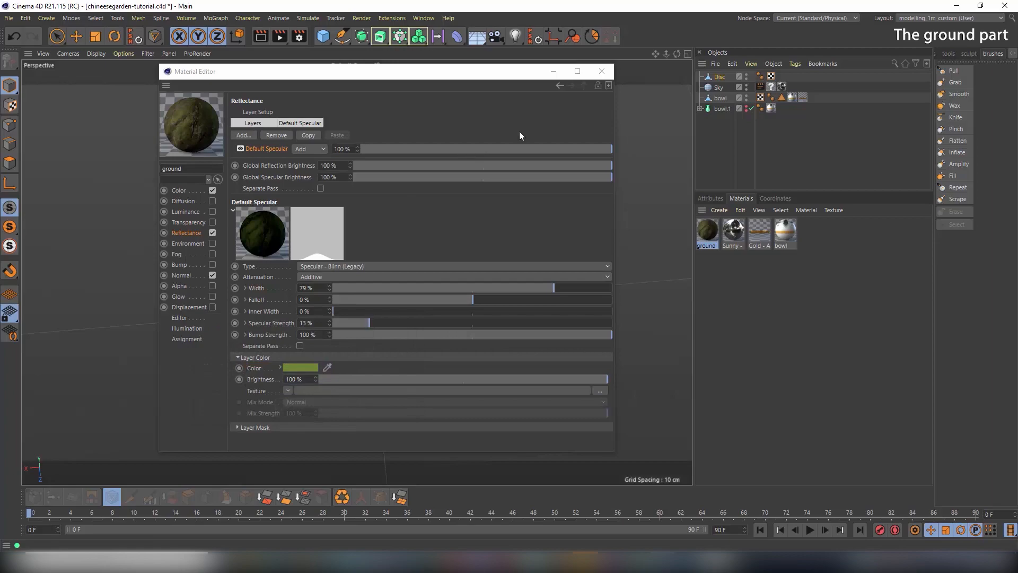
click(608, 73)
drag(707, 233, 454, 231)
Inspect the textured disc and rename the Disc object to 'ground'
alt+drag(375, 223, 360, 237)
mouse_move(360, 237)
alt+right_down()
mouse_move(406, 240)
mouse_move(366, 246)
alt+right_up()
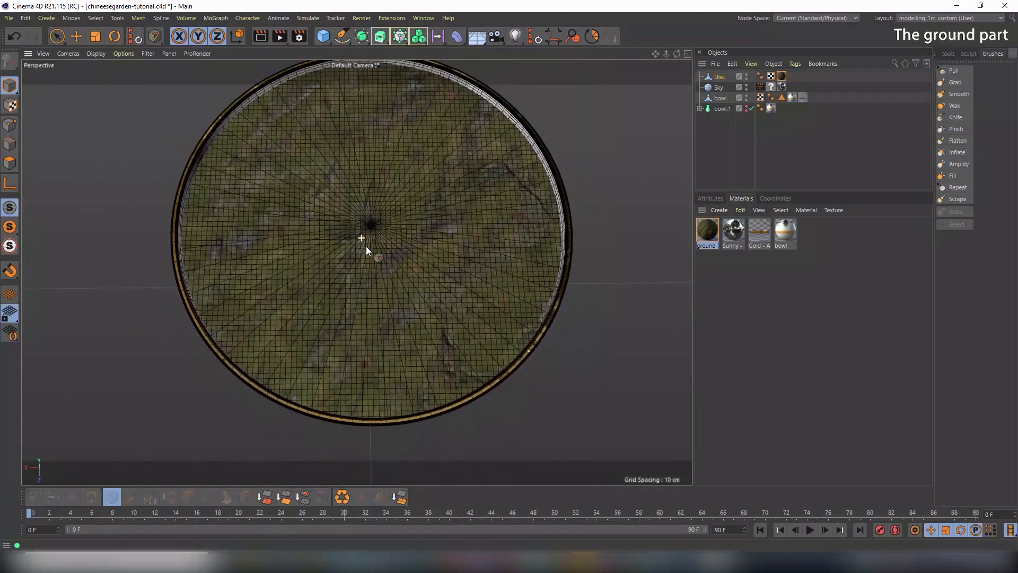
alt+middle_drag(360, 249, 358, 273)
alt+middle_drag(381, 234, 384, 231)
alt+right_drag(416, 223, 403, 227)
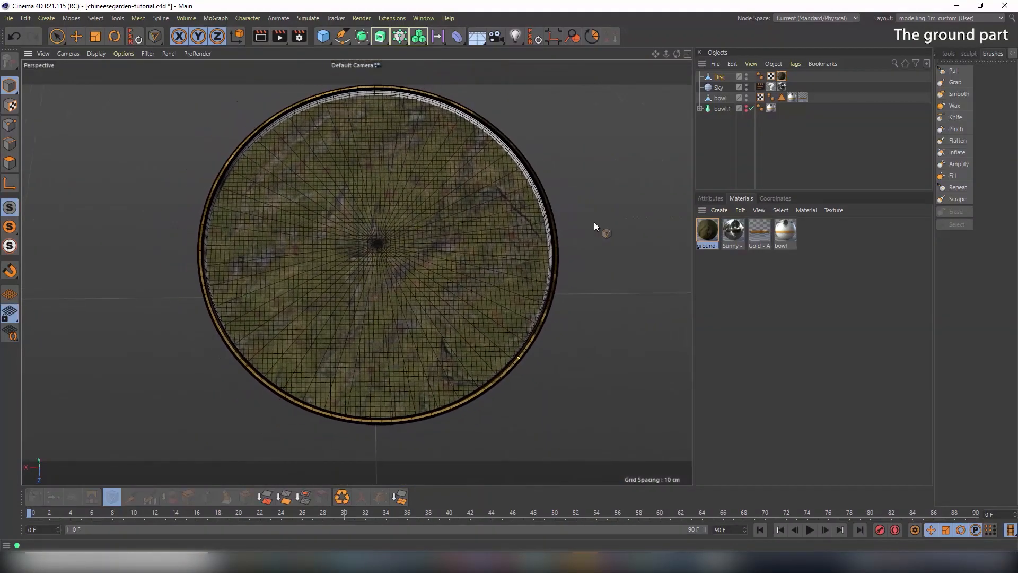
click(782, 76)
click(718, 199)
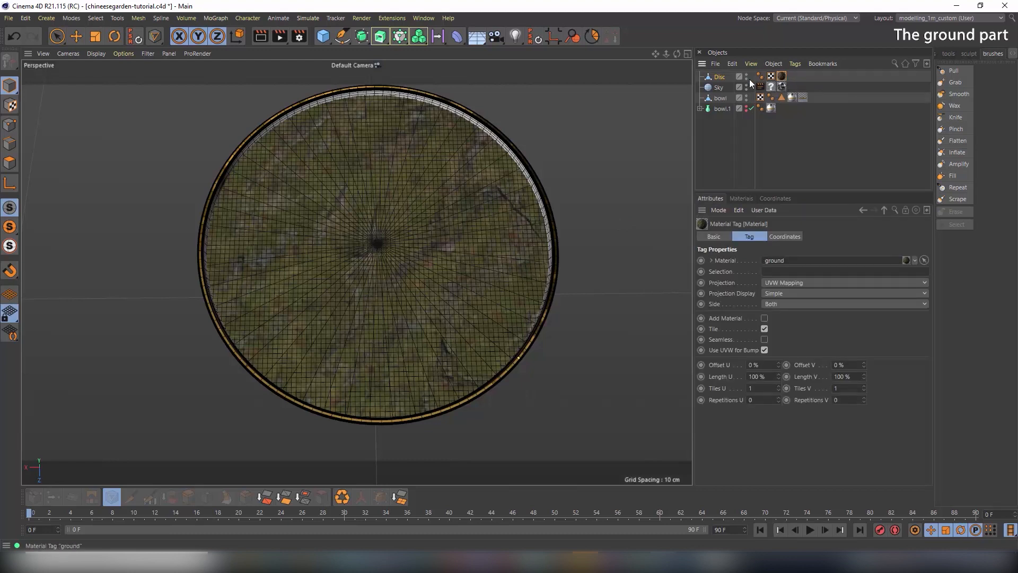
click(720, 77)
text(g)
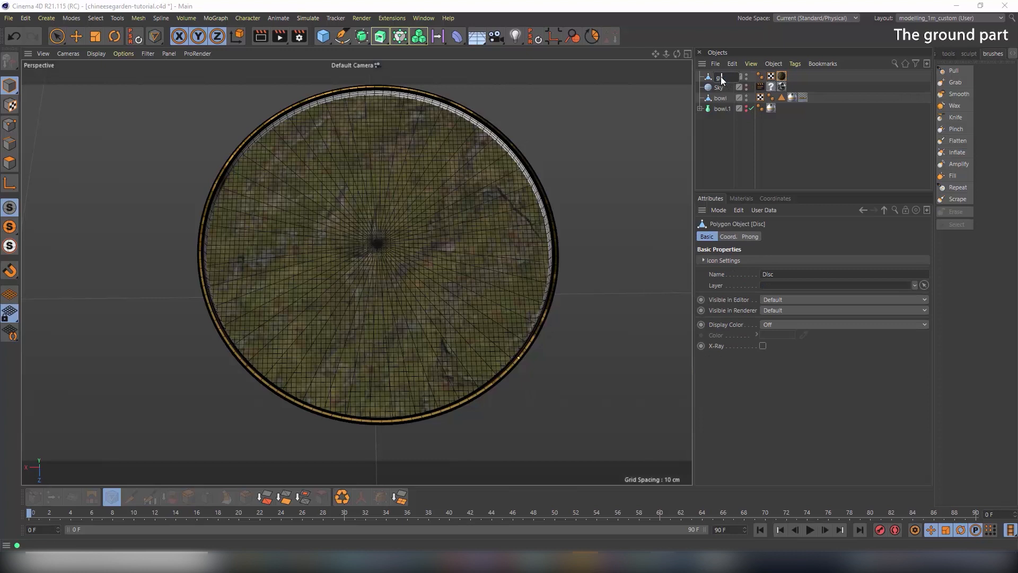
text(round)
key(Return)
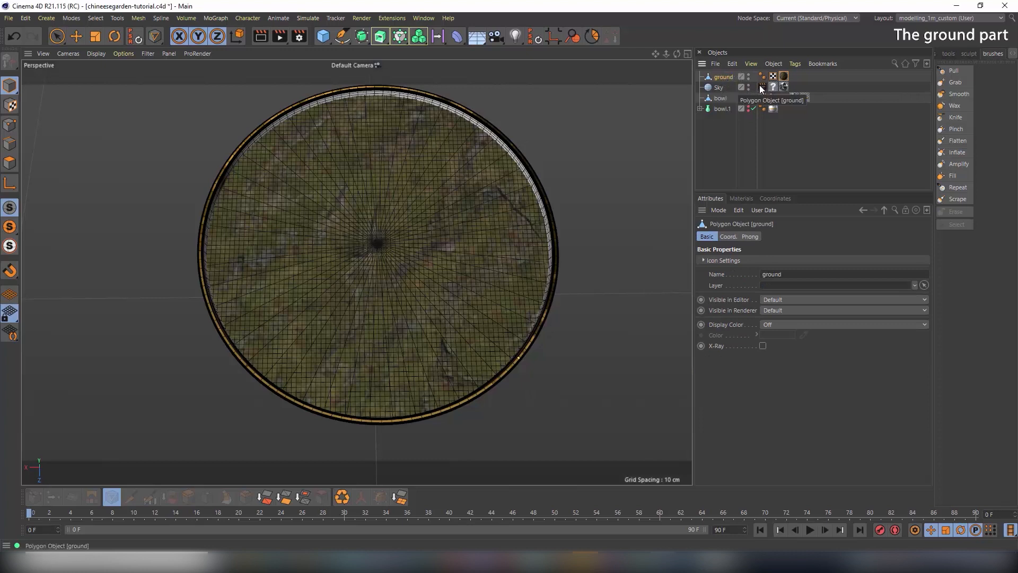
Set the ground material tag's texture tiling to 2 × 2, after trying 4 × 4
click(784, 77)
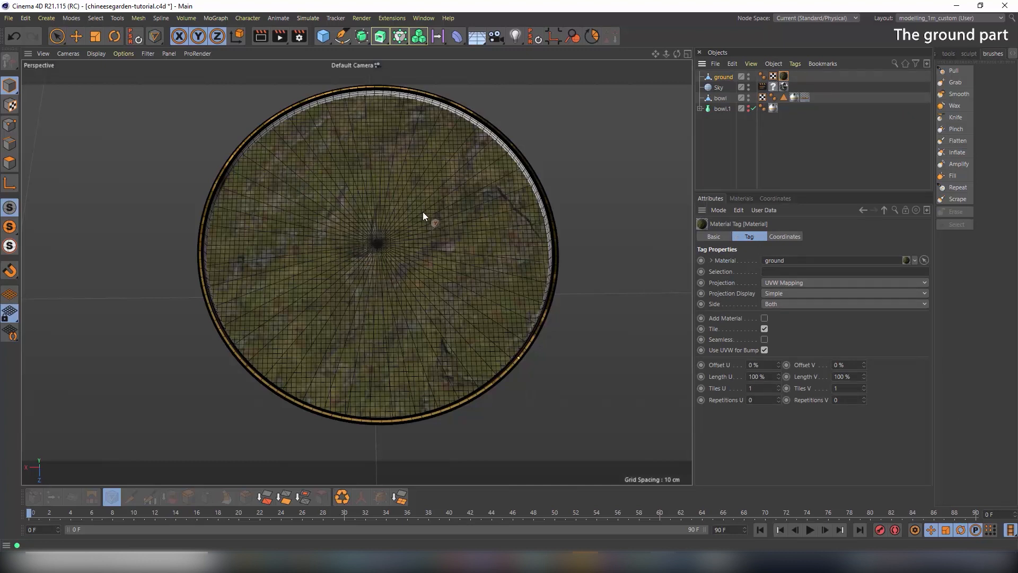
scroll(368, 277, up, 3)
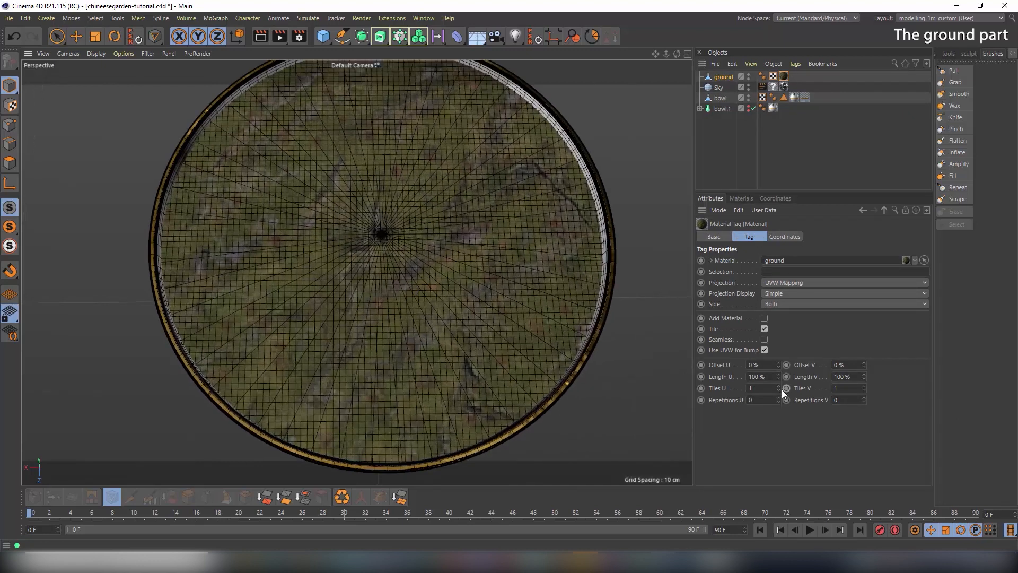
drag(779, 388, 742, 391)
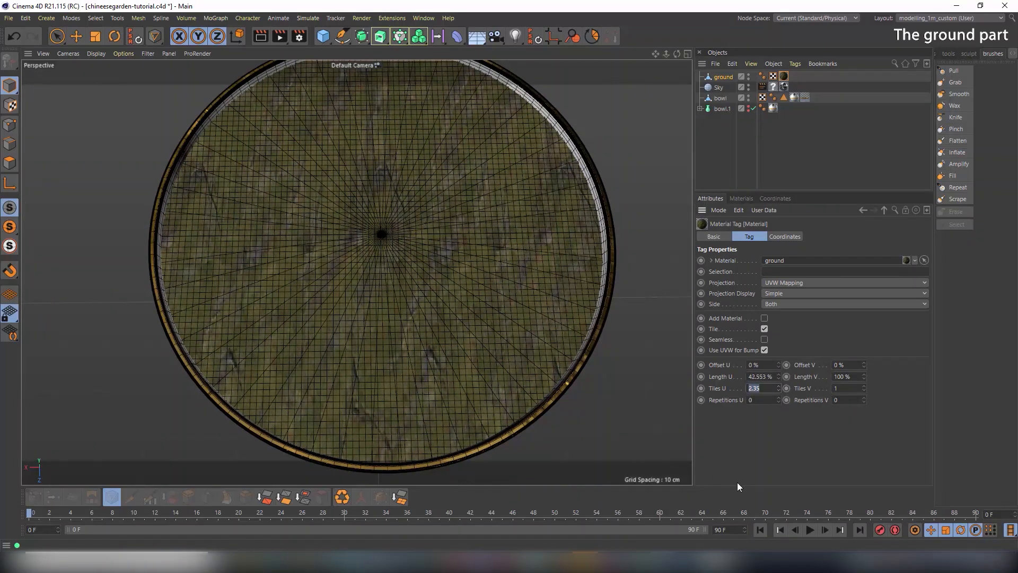
text(4)
key(Tab)
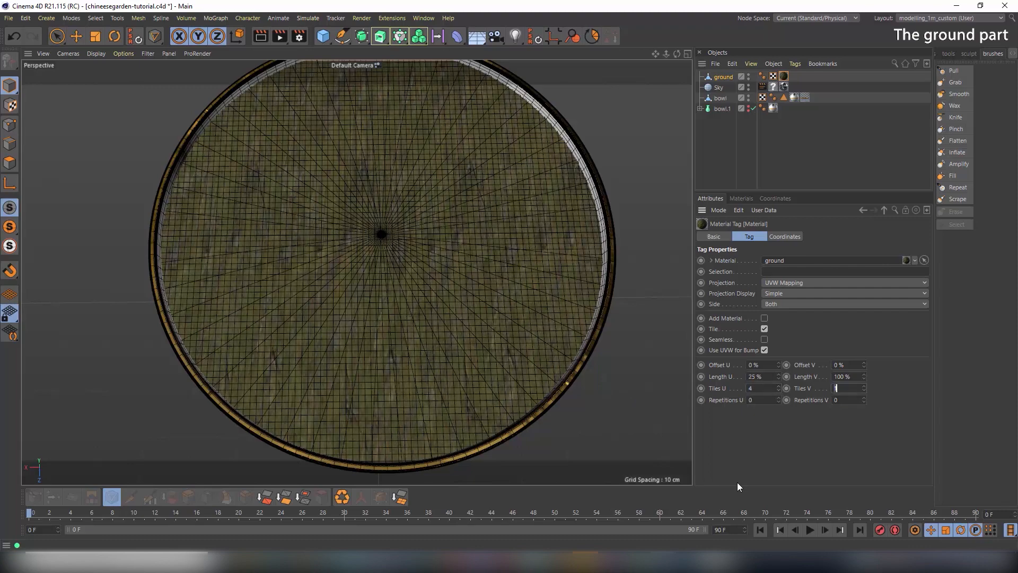
text(4)
key(Tab)
scroll(446, 303, up, 5)
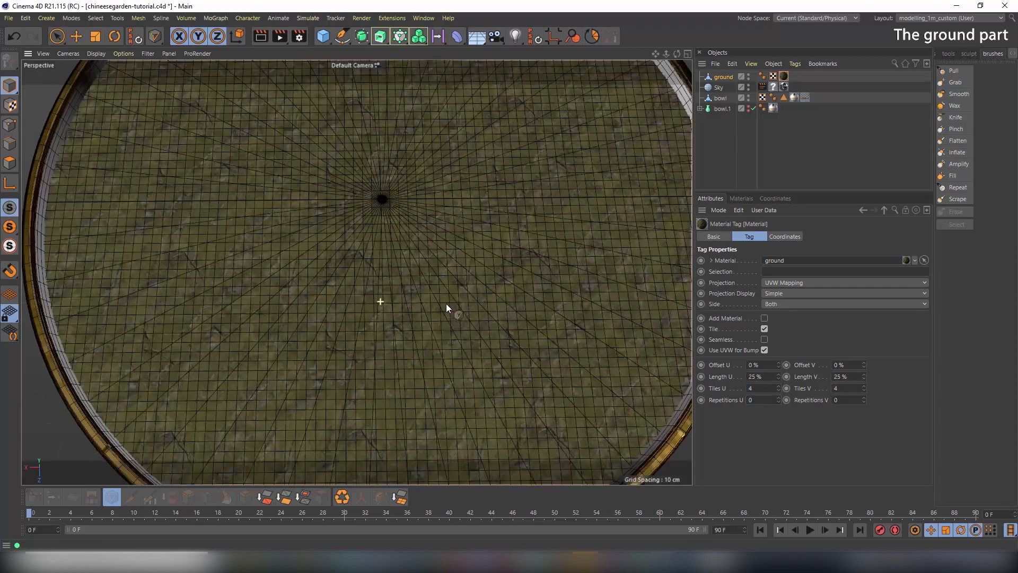
alt+drag(431, 308, 379, 264)
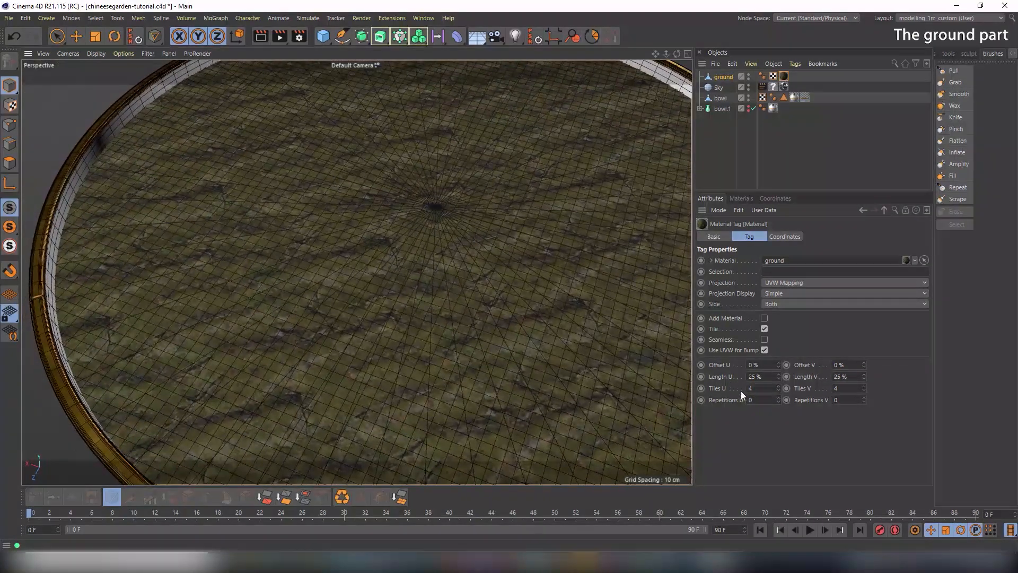
drag(761, 389, 673, 388)
text(2)
key(Tab)
text(2)
key(Tab)
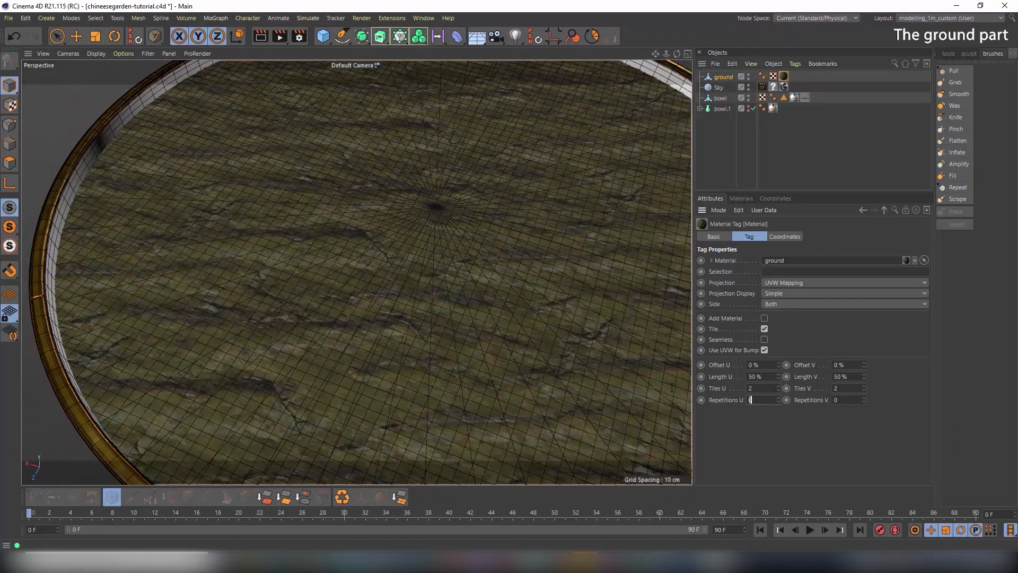
Hide the wireframe overlay, render a preview of the bowl, and list the scene materials
scroll(461, 326, down, 8)
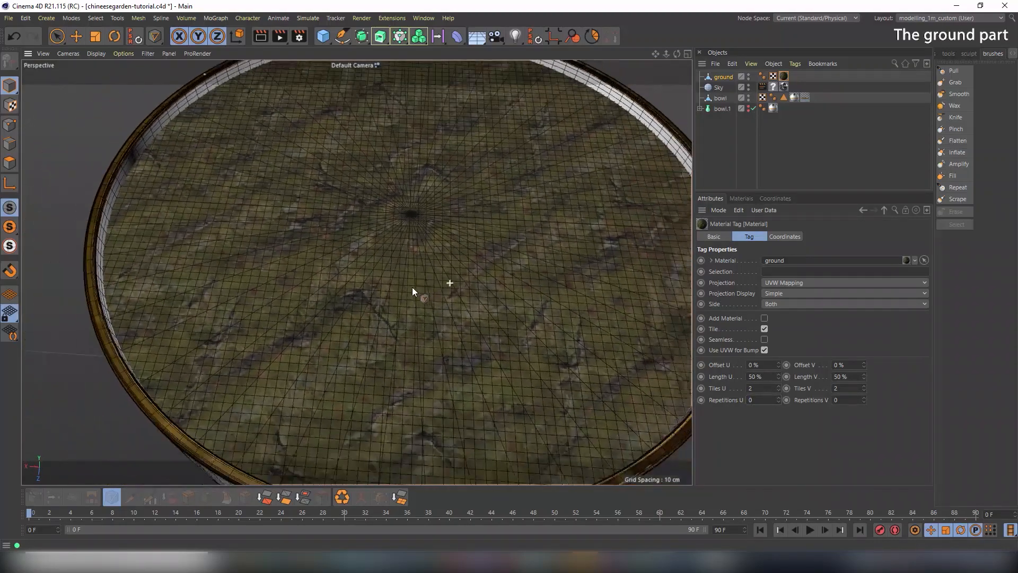
alt+drag(475, 298, 463, 254)
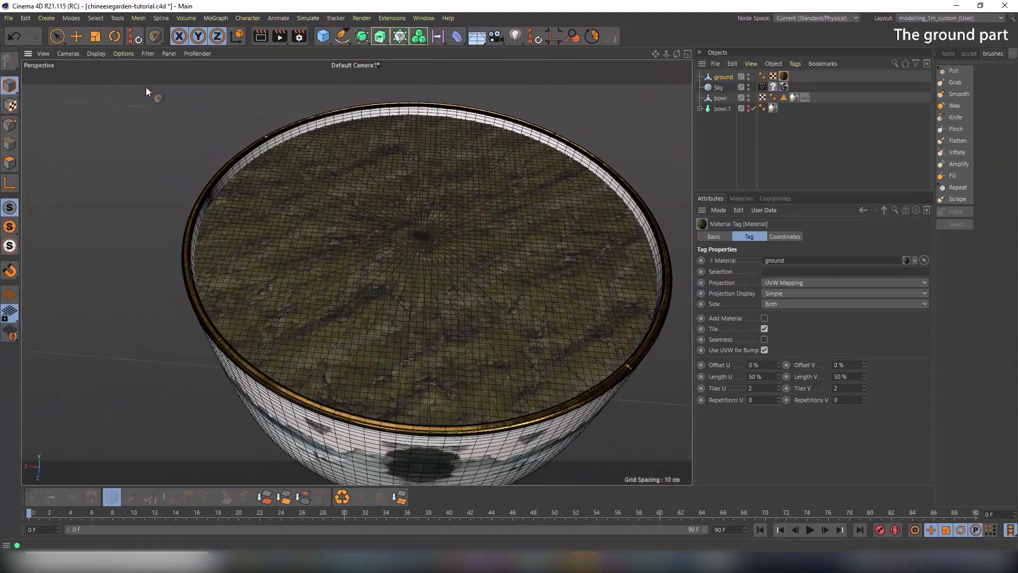
click(98, 55)
click(100, 68)
mouse_move(456, 297)
alt+mouse_down()
mouse_move(465, 268)
mouse_move(463, 307)
mouse_move(518, 236)
mouse_move(476, 249)
alt+mouse_up()
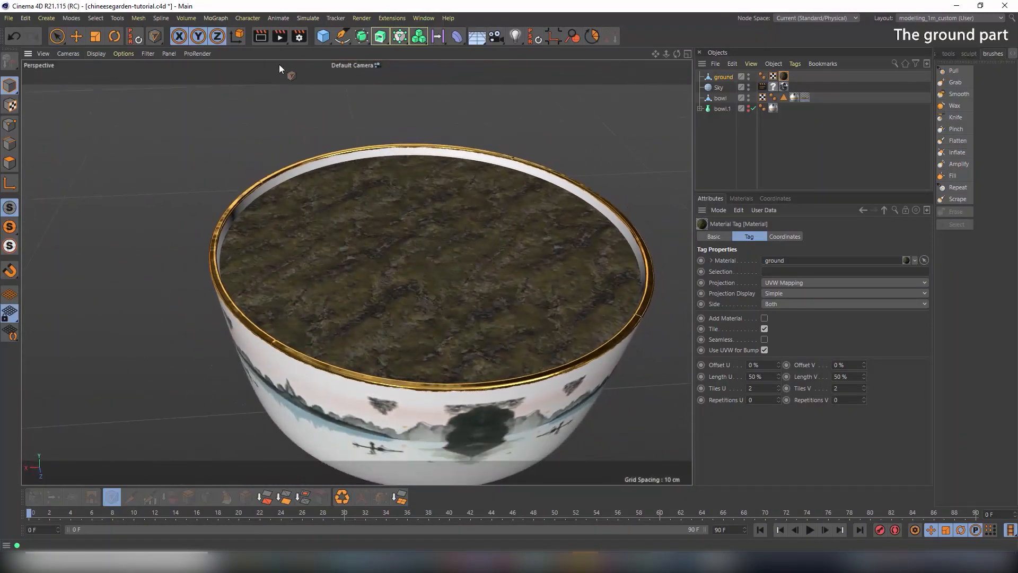
click(263, 36)
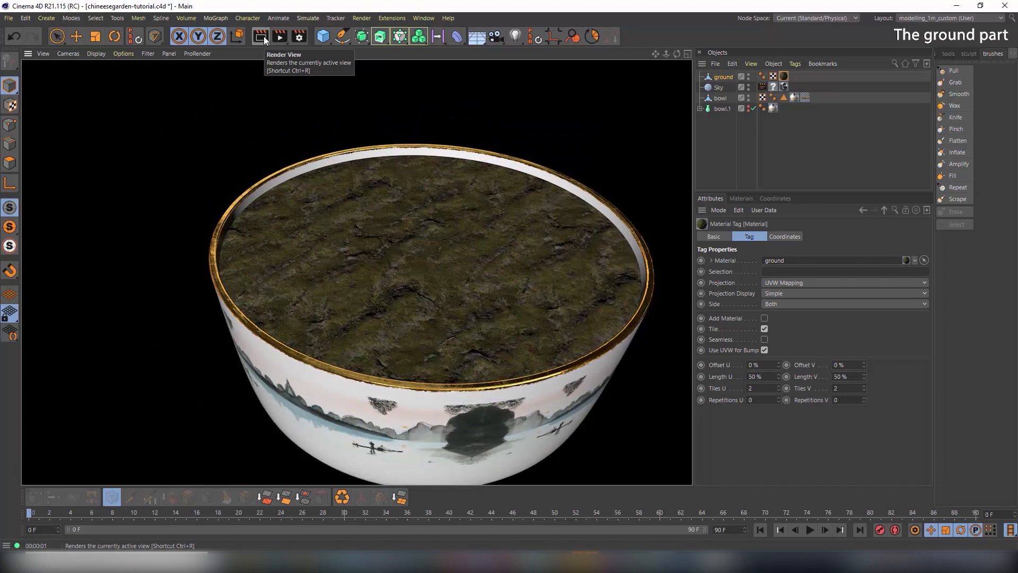
alt+drag(426, 243, 574, 307)
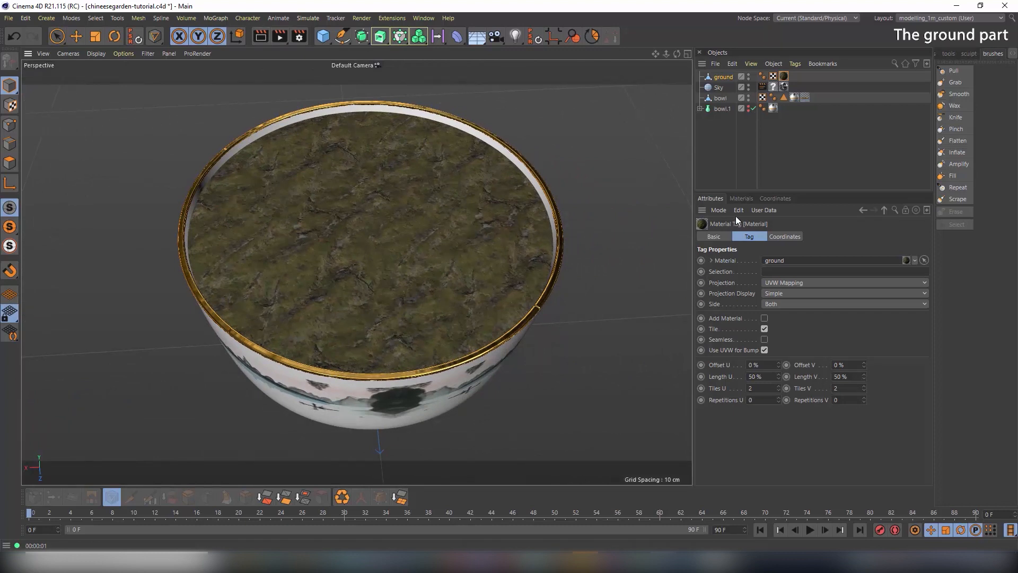
click(740, 198)
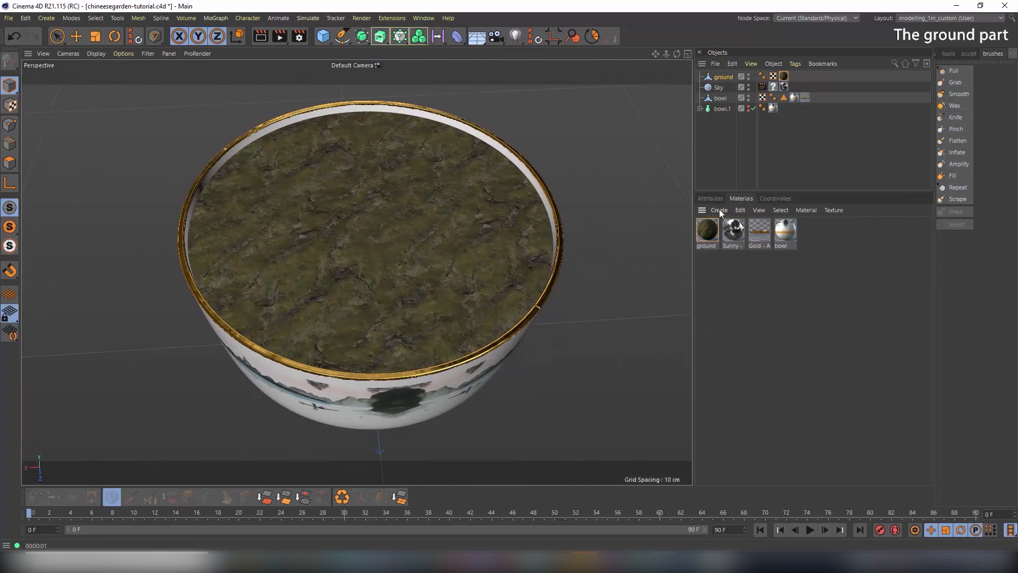
Create a new default material named 'path'
click(719, 210)
click(729, 222)
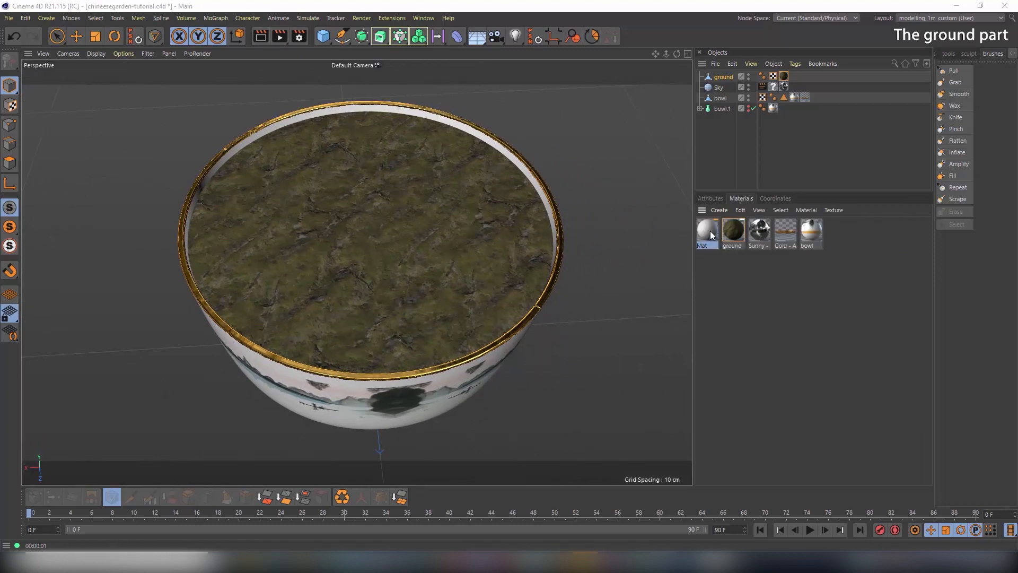
double_click(711, 232)
text(path)
key(Return)
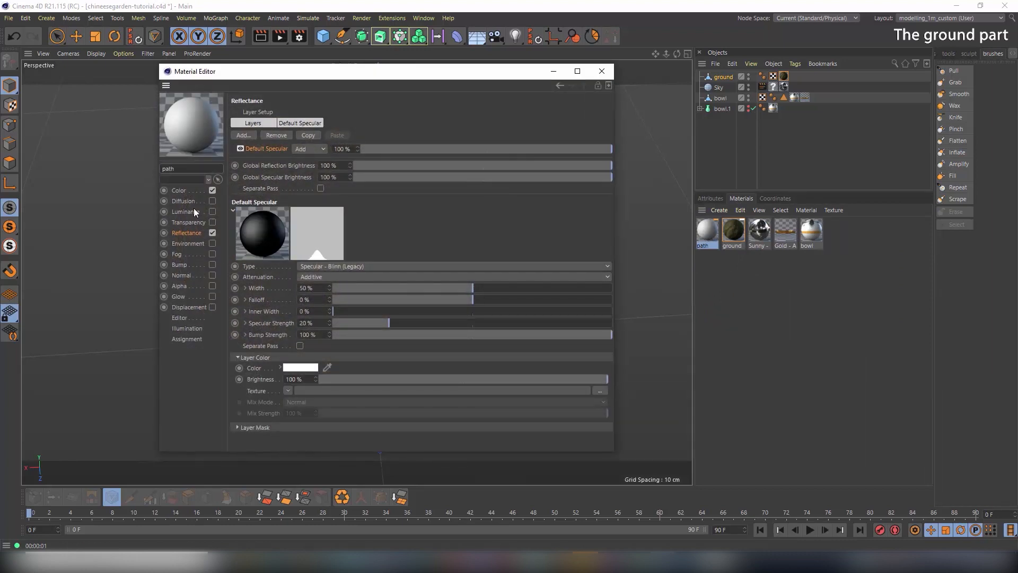
Enable alpha on the path material with pathmask.png and apply it to the ground
click(182, 191)
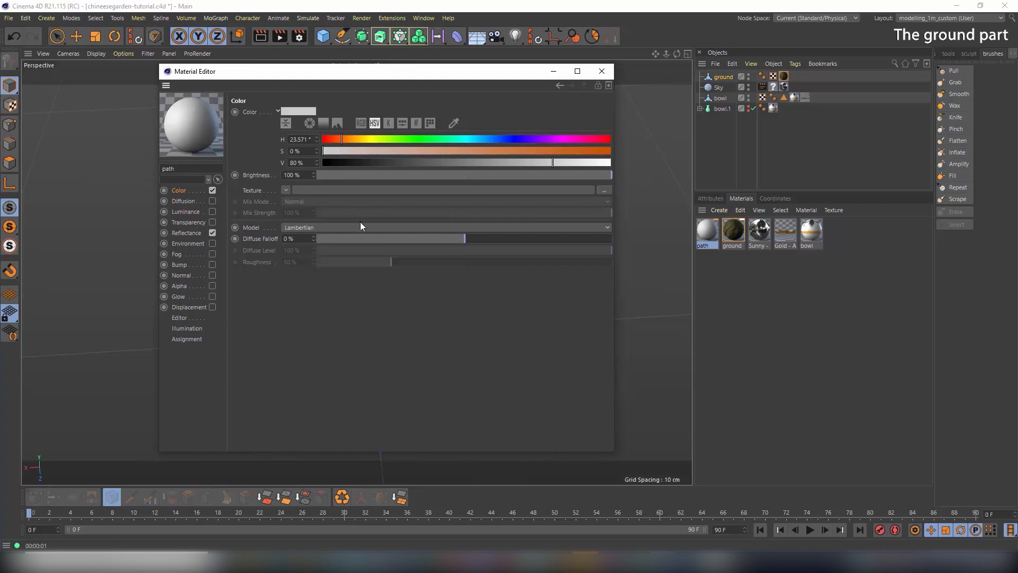
click(179, 286)
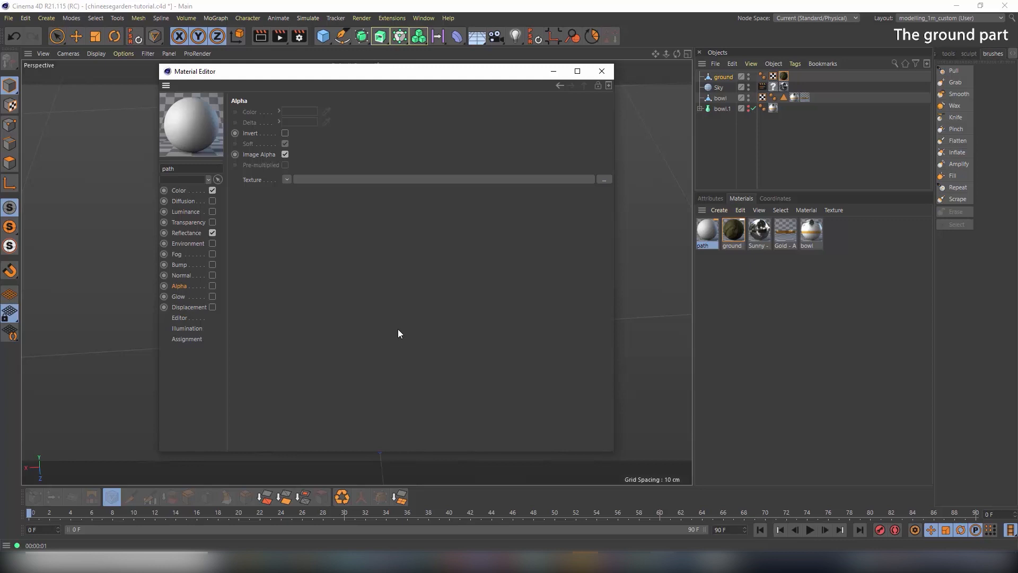
click(213, 286)
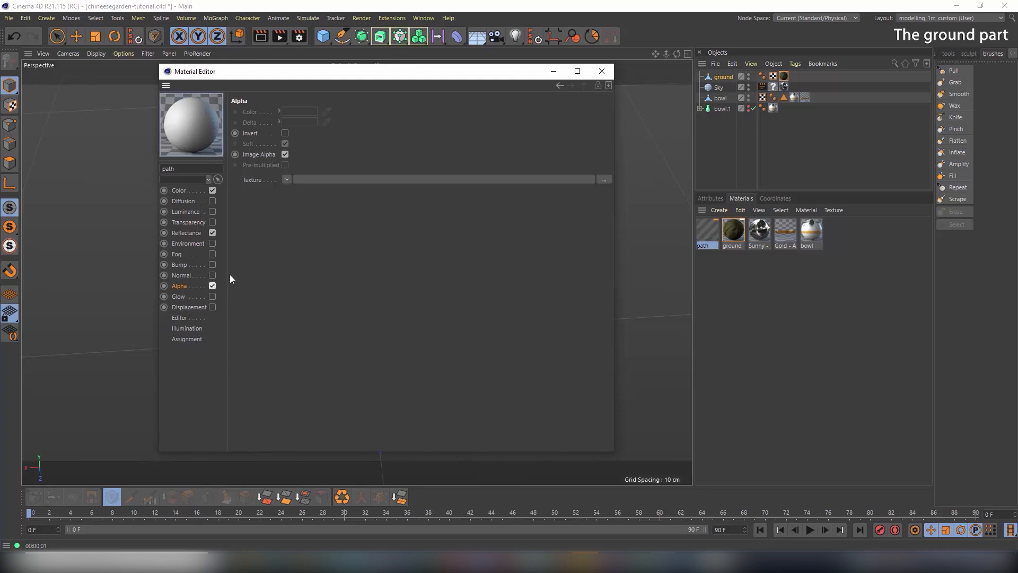
click(286, 179)
click(290, 204)
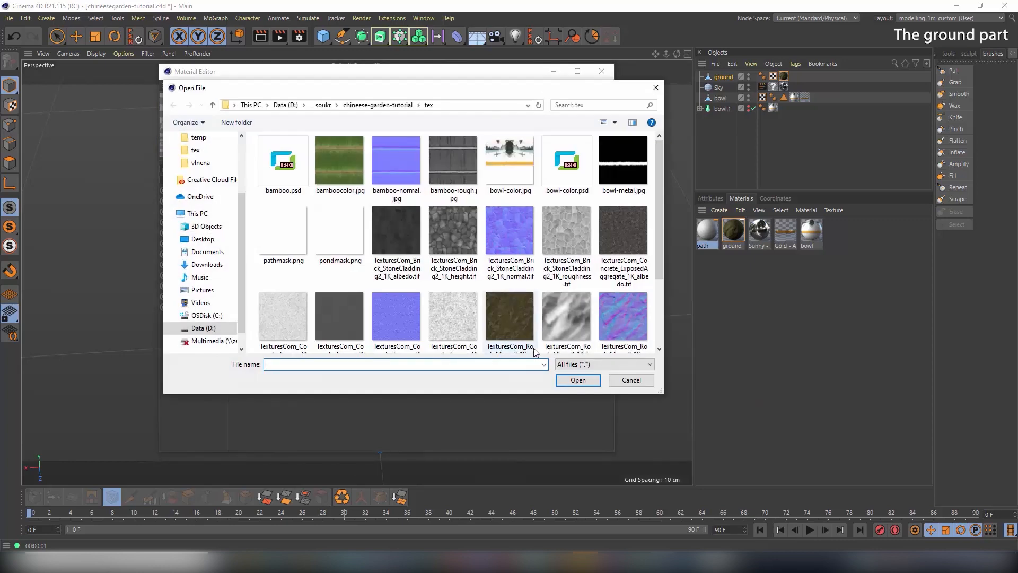
double_click(262, 234)
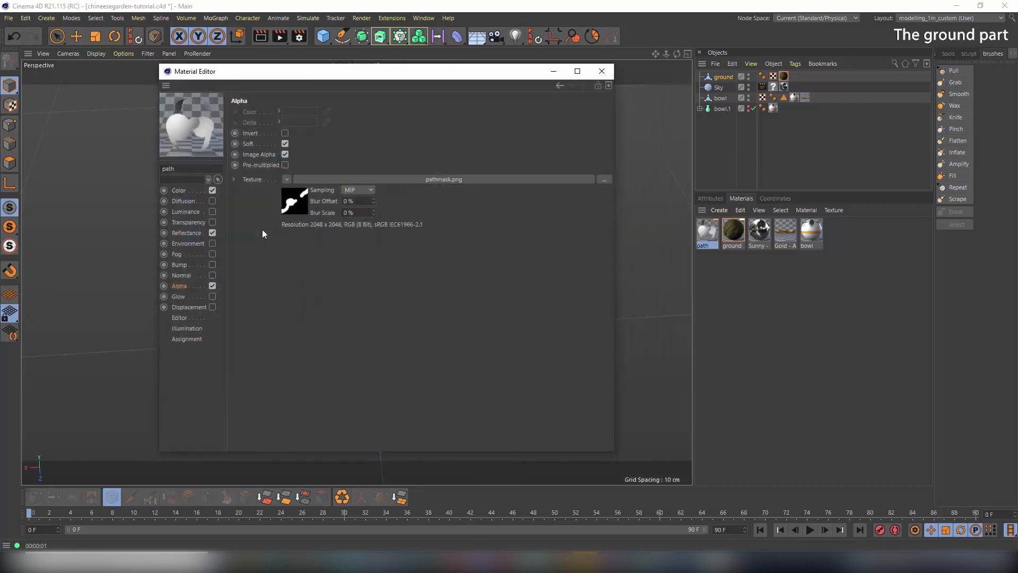
click(602, 72)
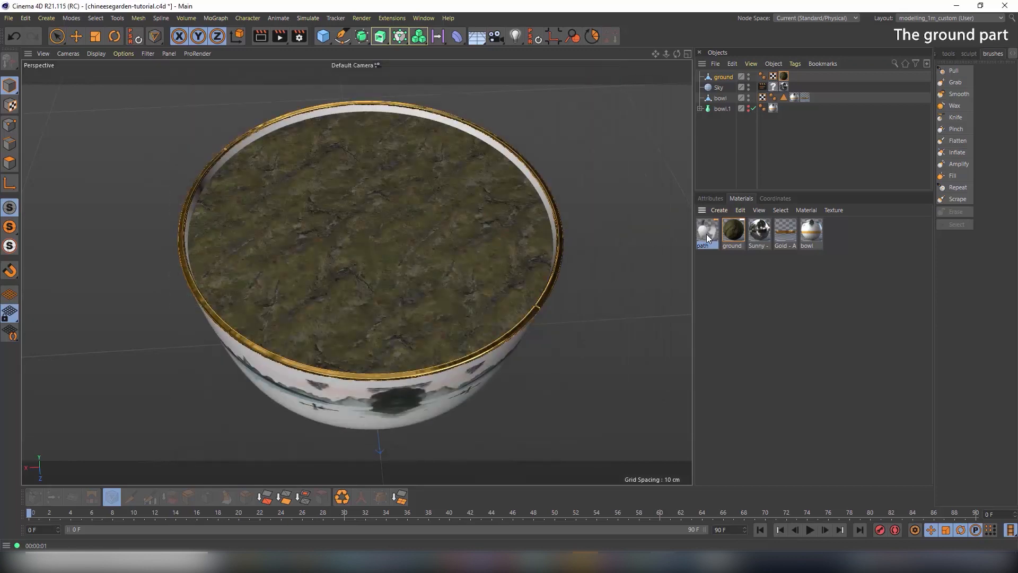
drag(723, 80, 721, 77)
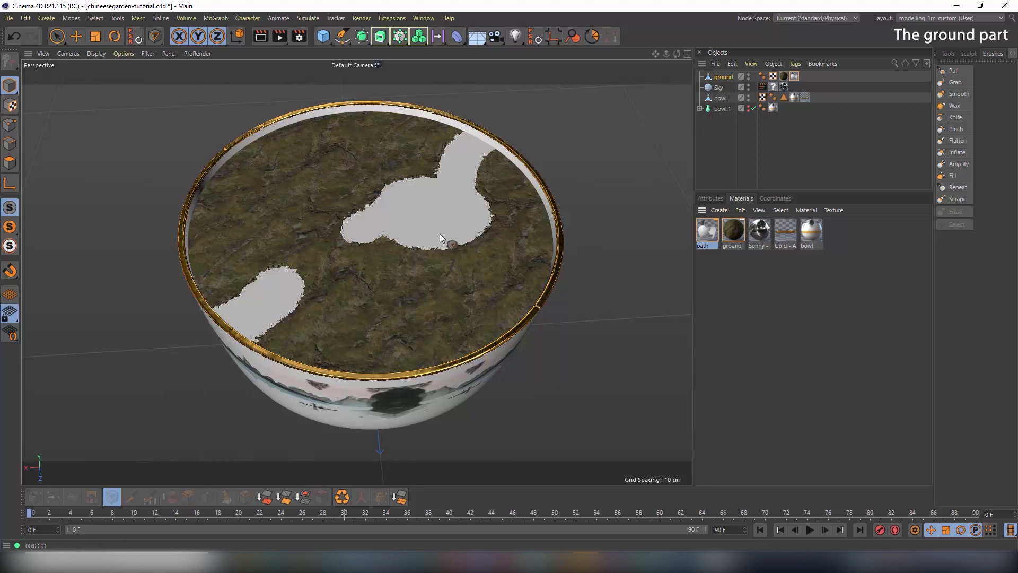
Create a material named 'pond' coloured blue at hue 214° and 40% saturation
click(719, 210)
click(725, 226)
double_click(708, 232)
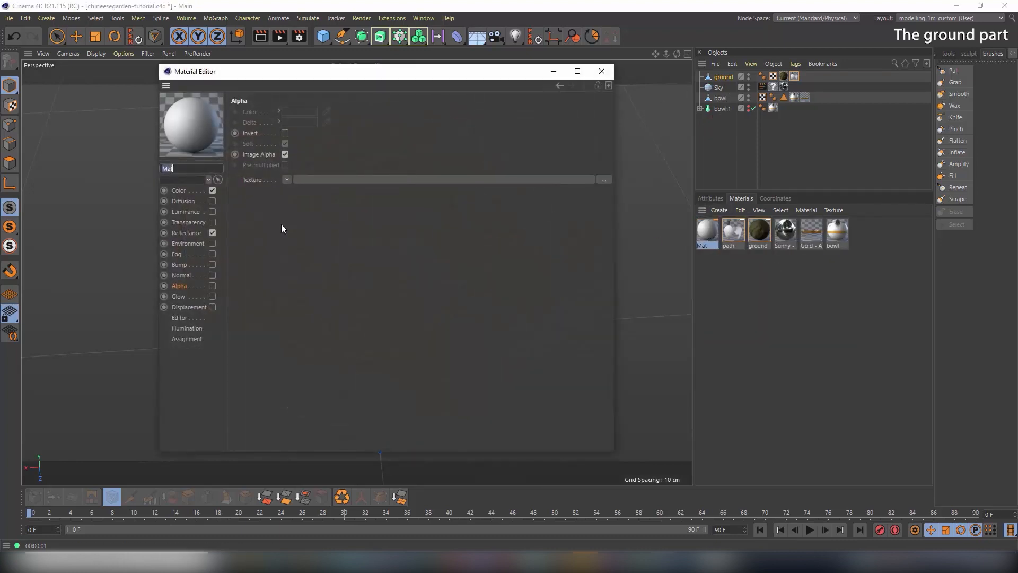
text(pond)
key(Return)
click(181, 190)
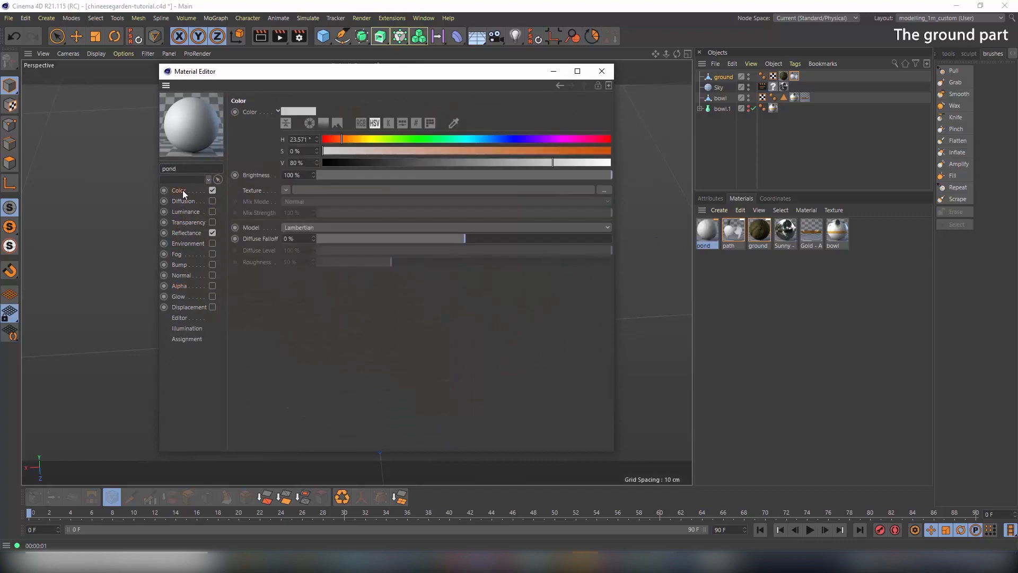
drag(476, 140, 495, 139)
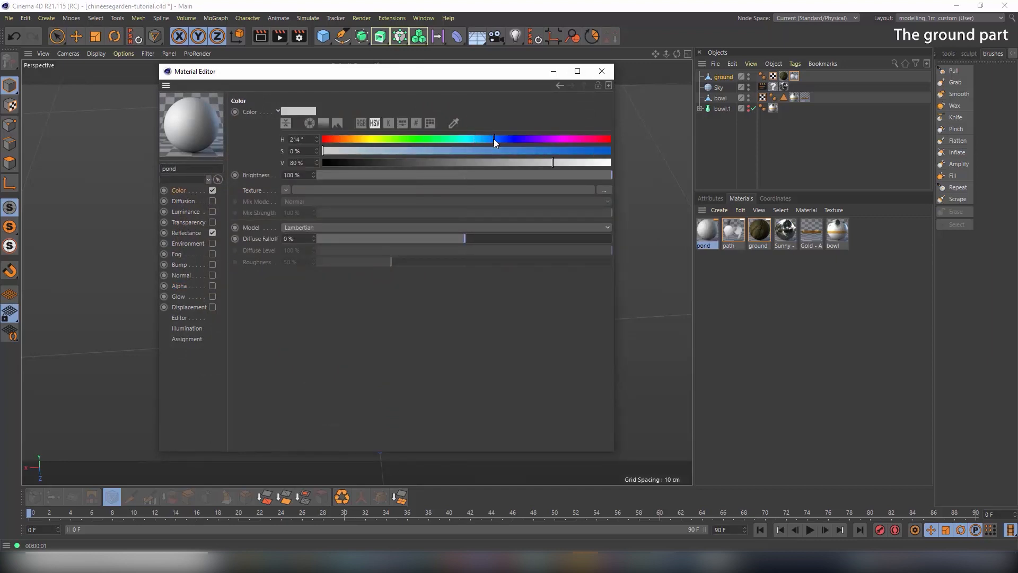
click(438, 150)
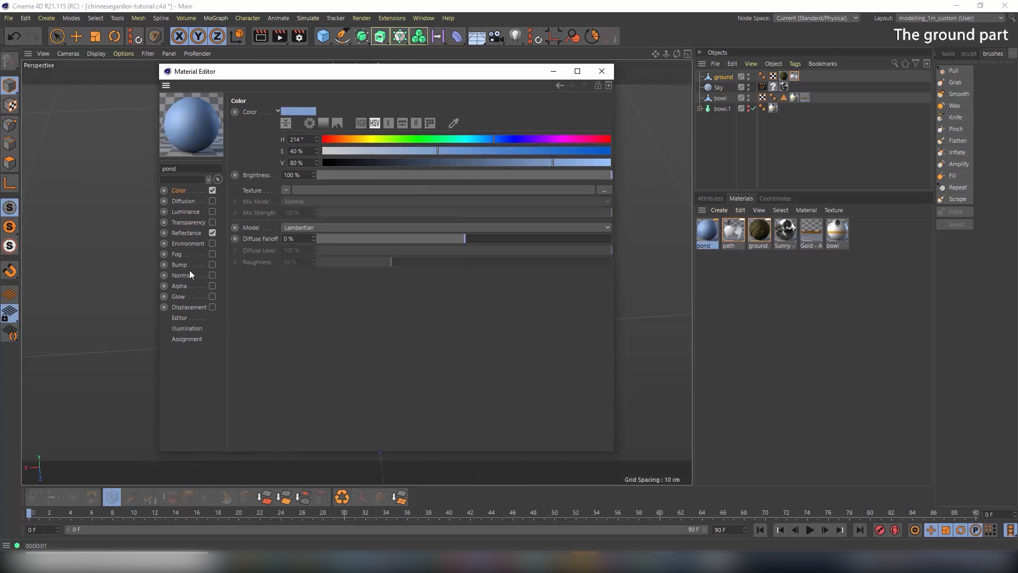
Mask the pond material's alpha with pondmask.png and apply it to the ground
click(180, 286)
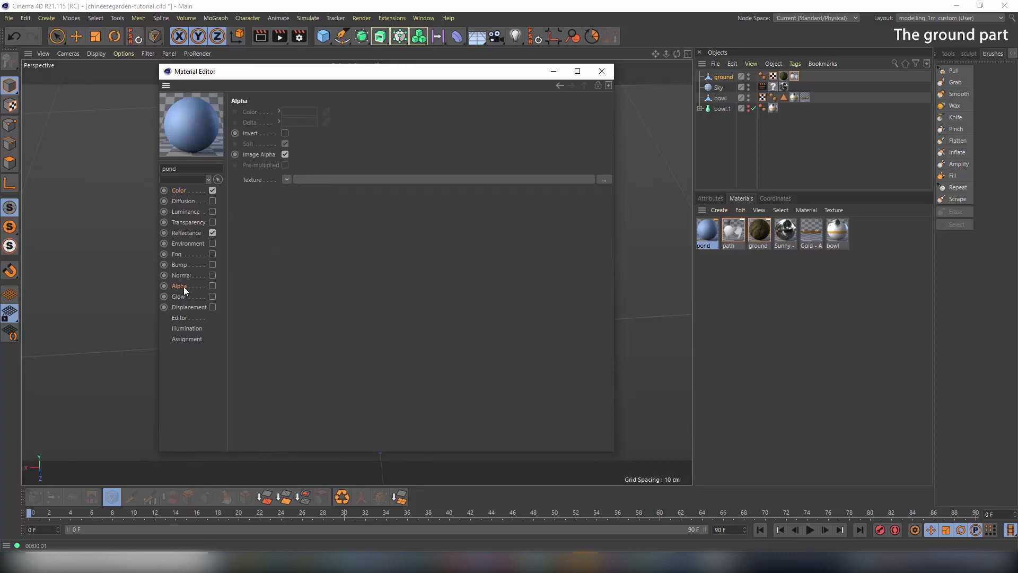
click(287, 179)
click(298, 194)
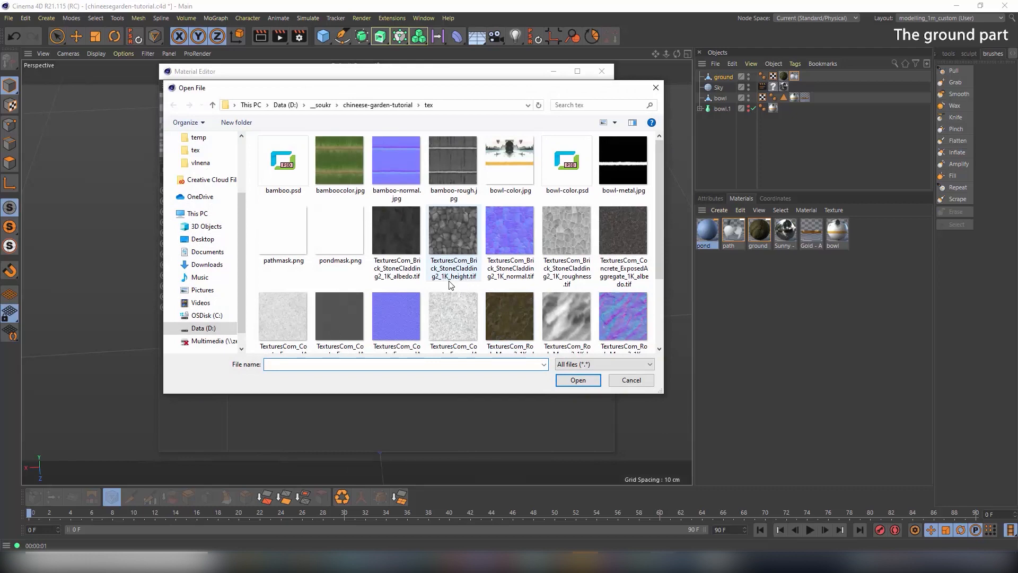
double_click(337, 228)
click(601, 70)
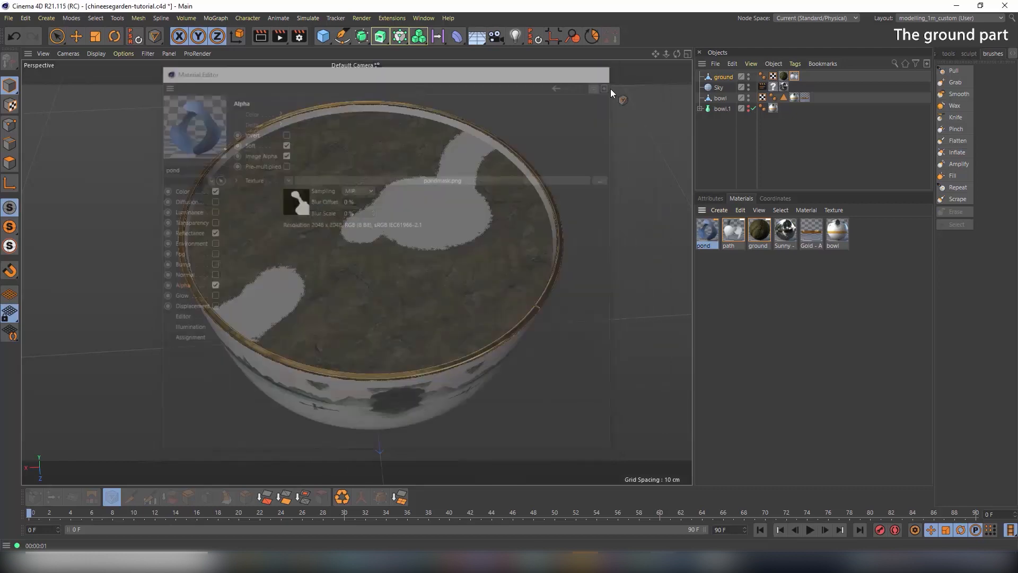
drag(724, 78, 723, 76)
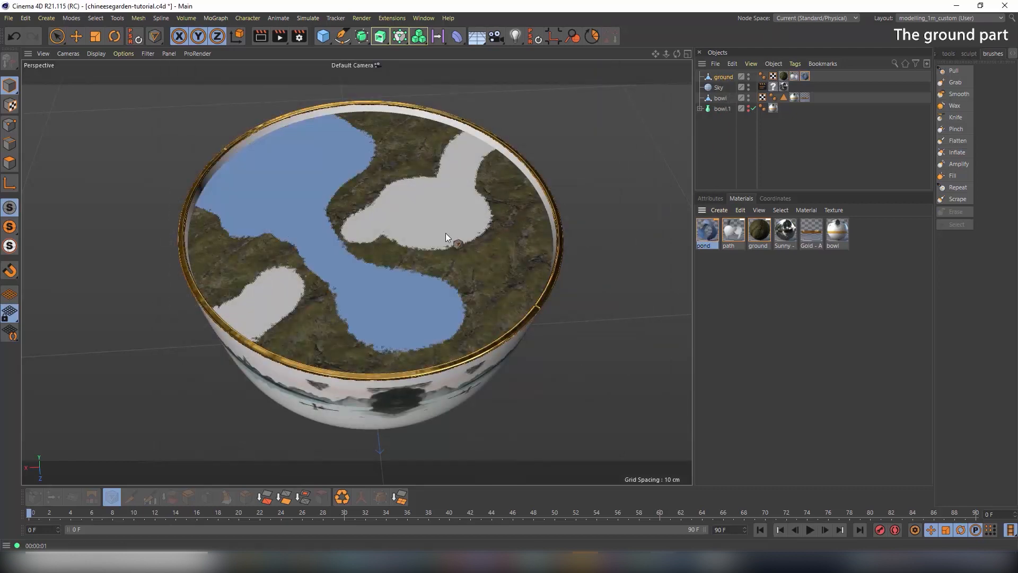
alt+drag(342, 247, 351, 229)
Zoom and orbit to an oblique, centred view of the pond and path layout
scroll(351, 229, up, 3)
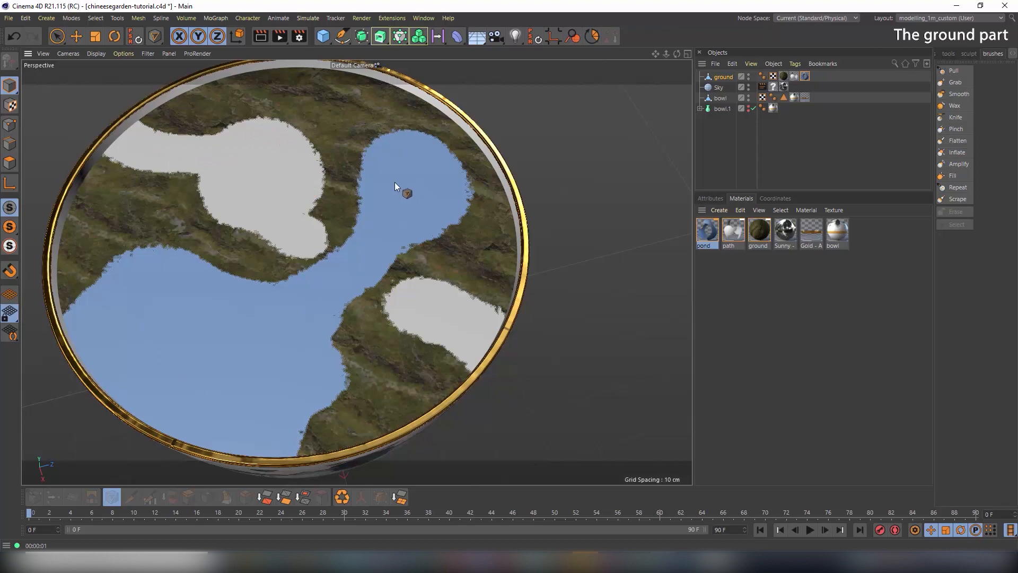
alt+drag(394, 182, 346, 189)
scroll(428, 223, up, 3)
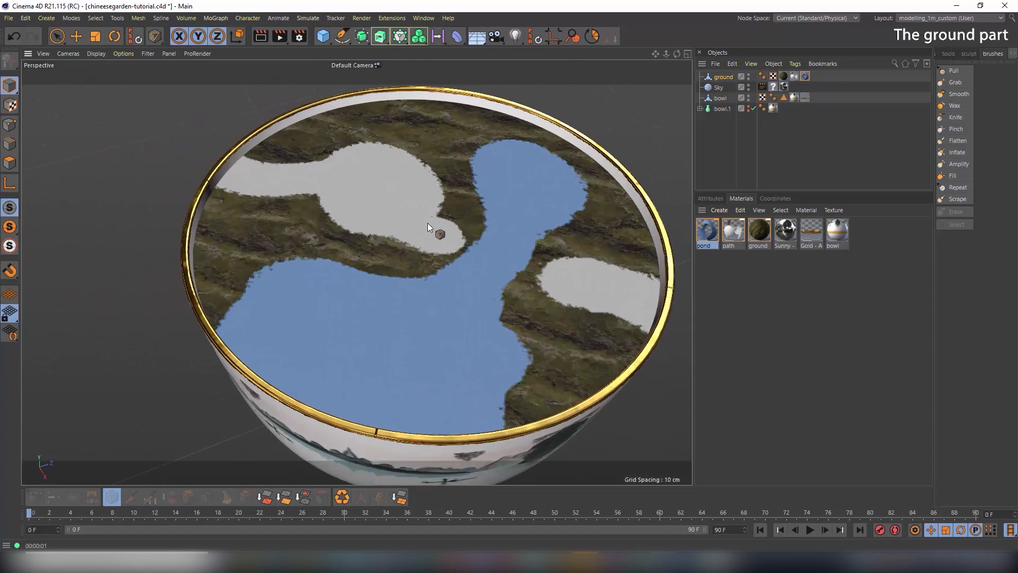
alt+middle_drag(428, 223, 402, 186)
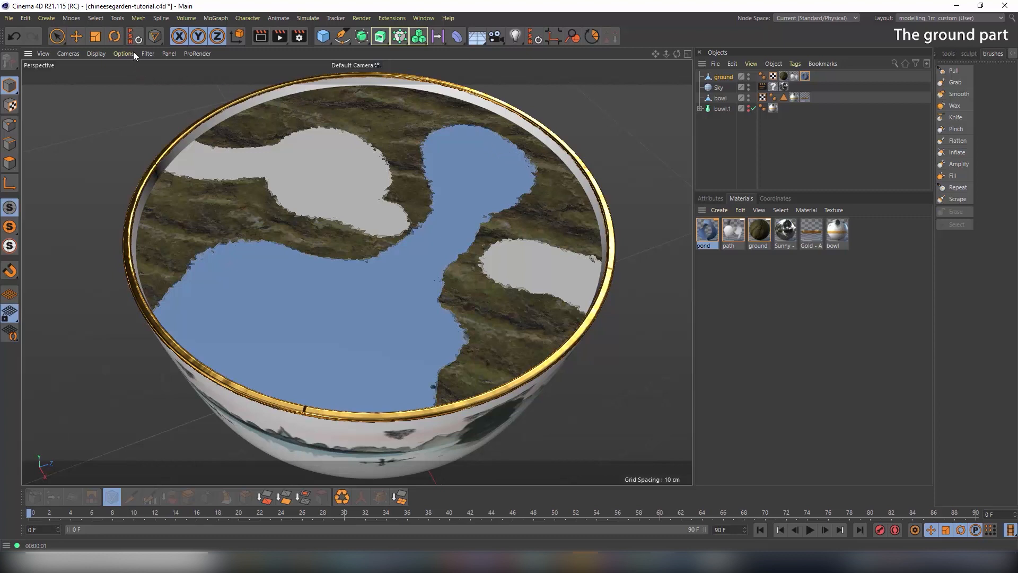
Select the Pull sculpting brush from Mesh > Brushes
click(120, 22)
mouse_move(93, 22)
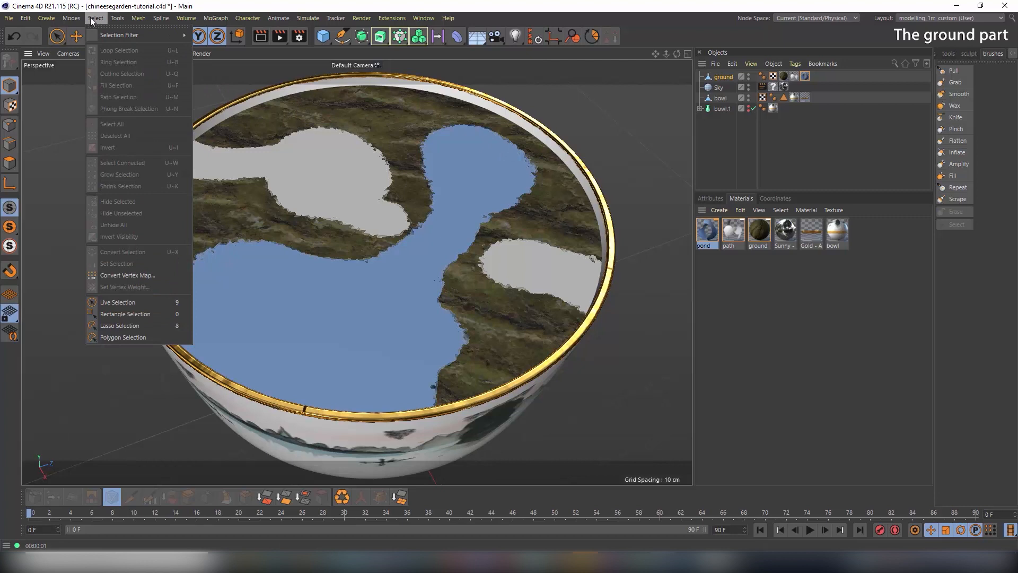
mouse_move(137, 20)
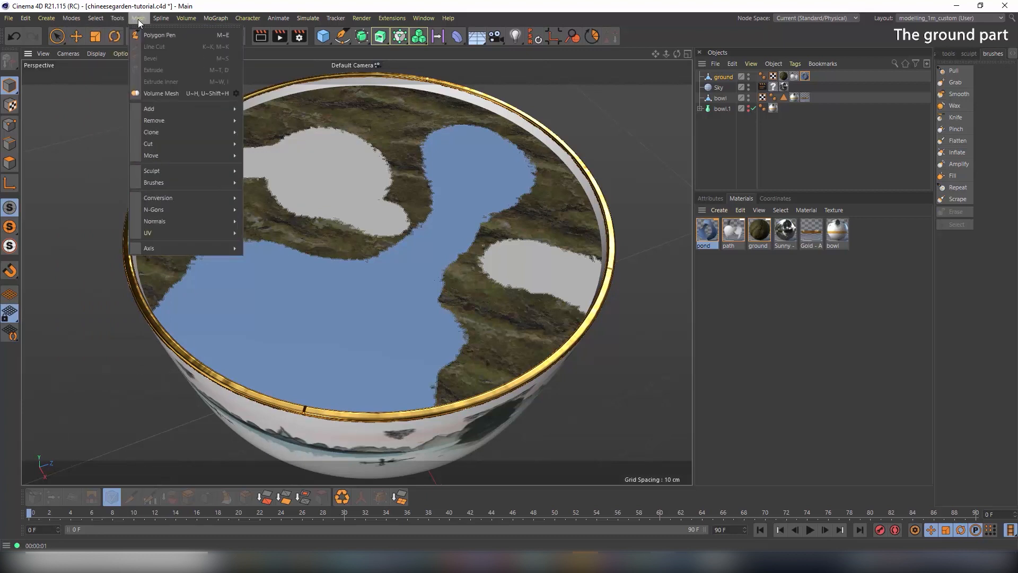
mouse_move(174, 184)
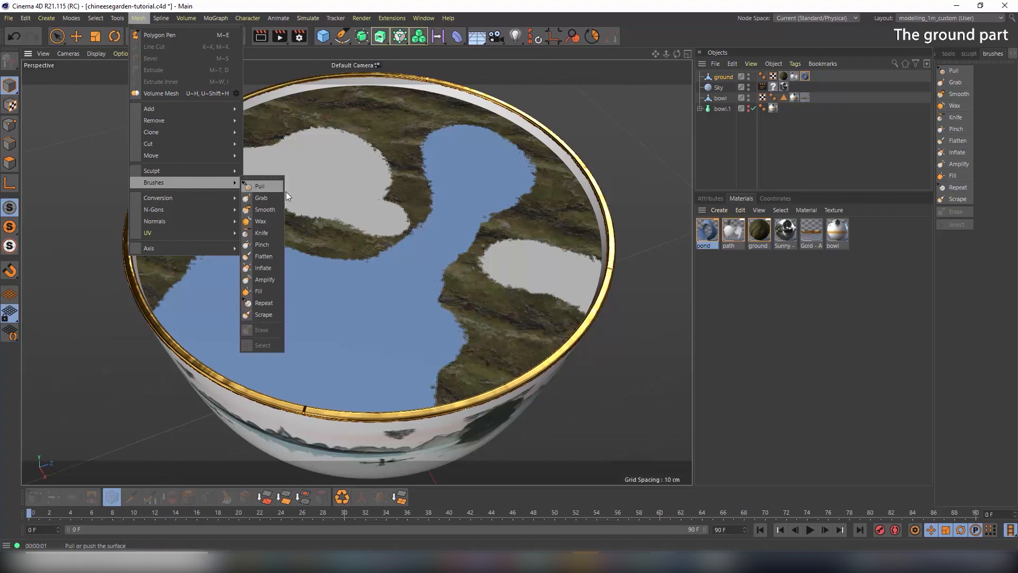
click(259, 186)
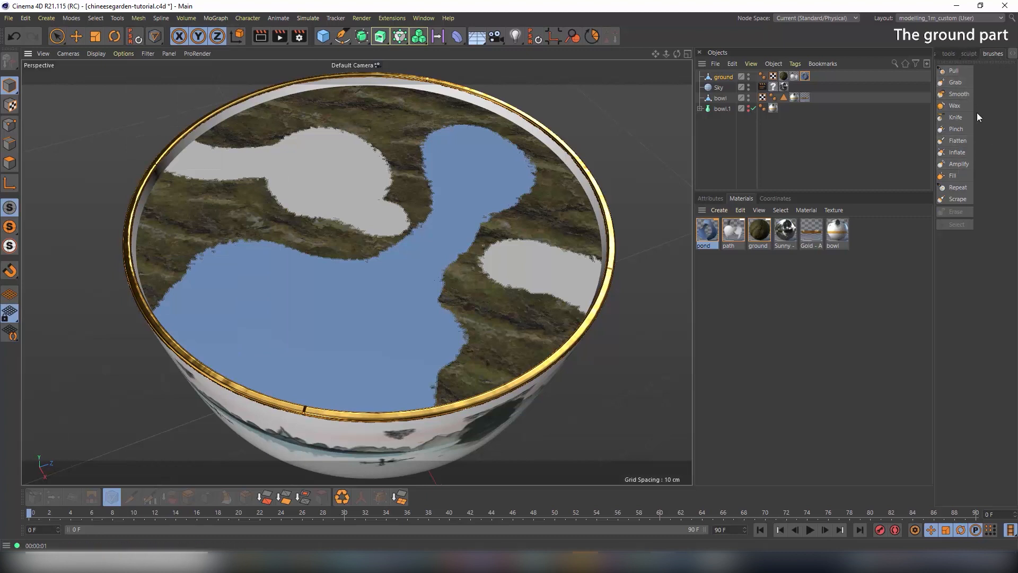
Activate the Pull brush and show the mesh wireframe over the shaded ground
click(953, 71)
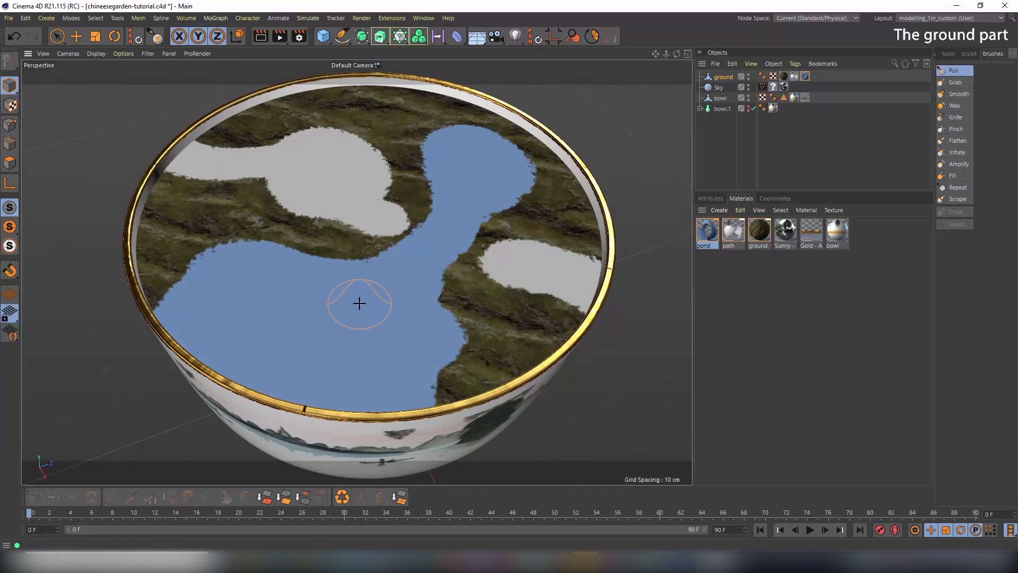
alt+drag(353, 301, 355, 274)
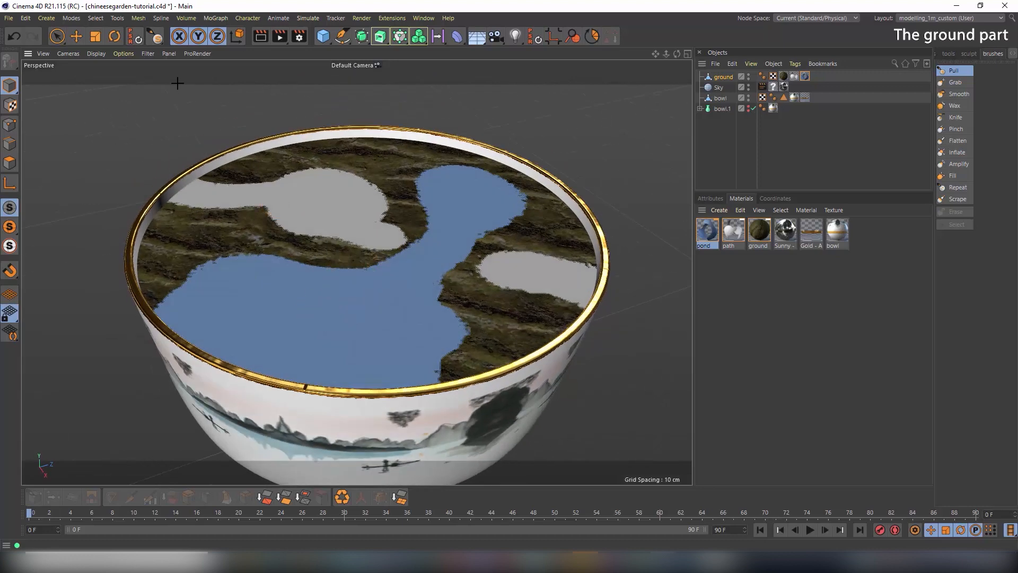
click(94, 52)
click(101, 80)
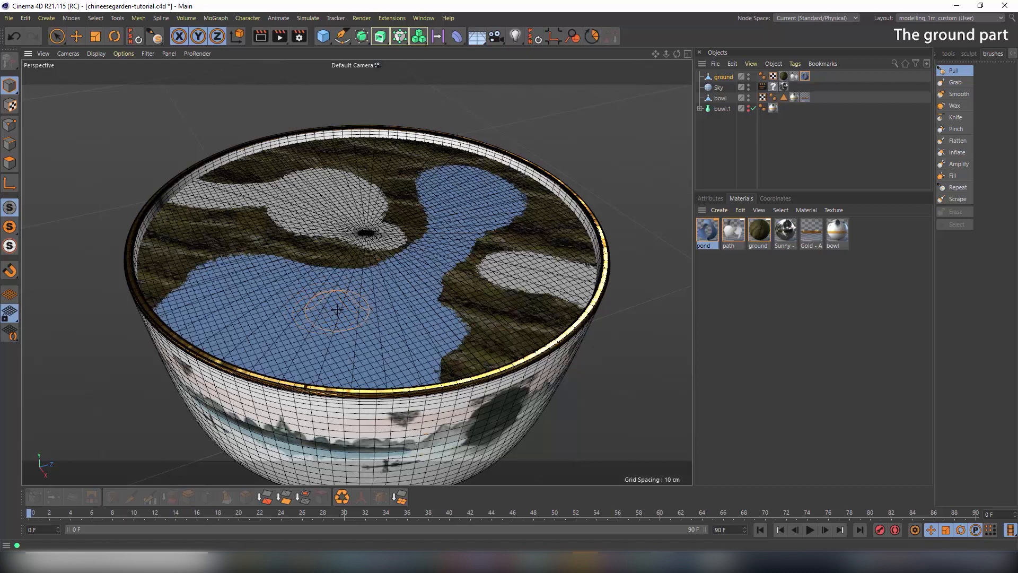
Try Pull strokes on the pond, undo the trial, and show Pull's settings
mouse_move(337, 310)
mouse_down()
mouse_move(346, 279)
mouse_move(312, 293)
mouse_move(223, 291)
mouse_move(257, 268)
mouse_move(419, 257)
mouse_move(456, 191)
mouse_move(480, 178)
mouse_move(462, 186)
mouse_move(510, 174)
mouse_up()
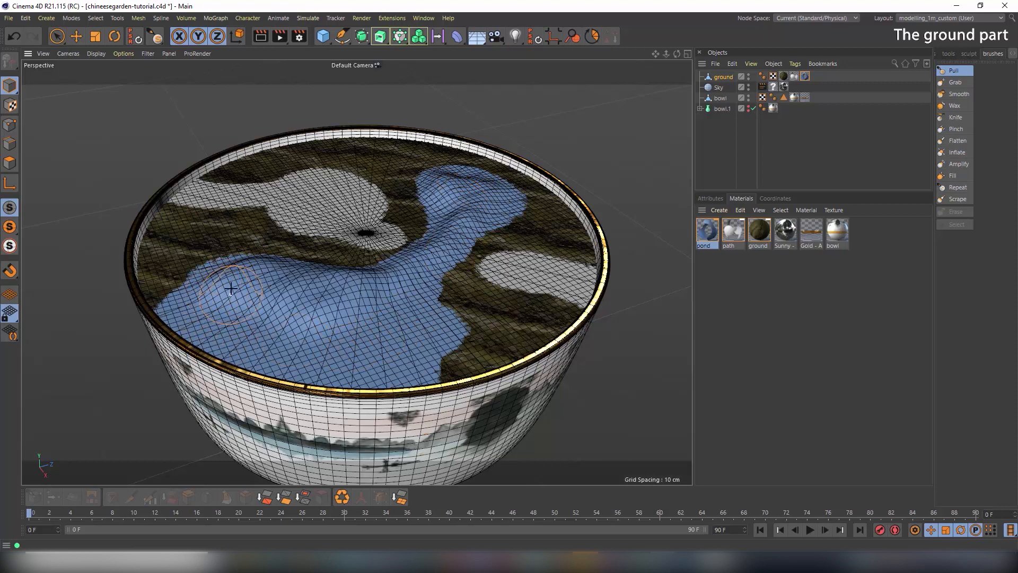
drag(341, 335, 320, 314)
key(ctrl+z)
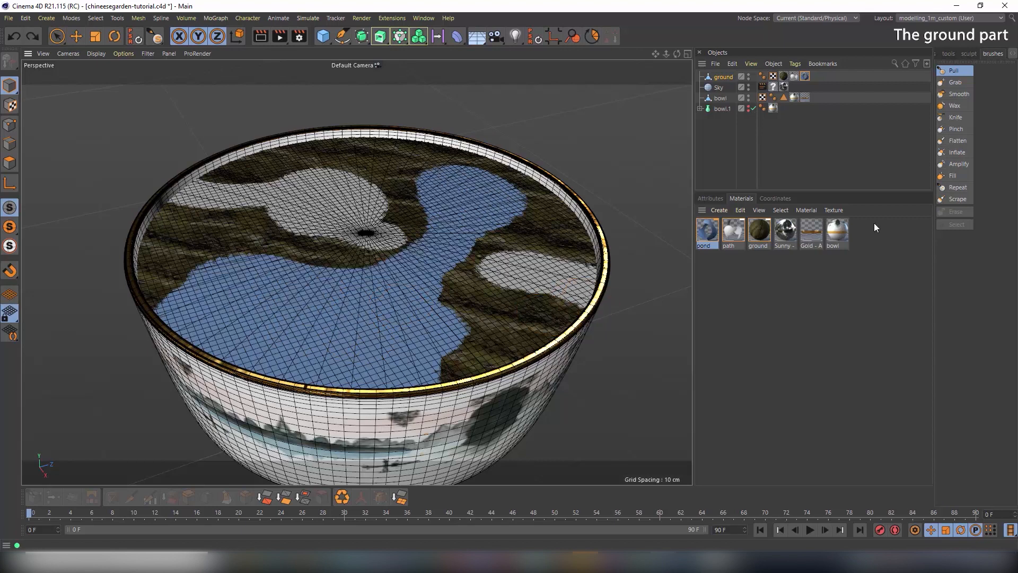
click(953, 71)
click(711, 198)
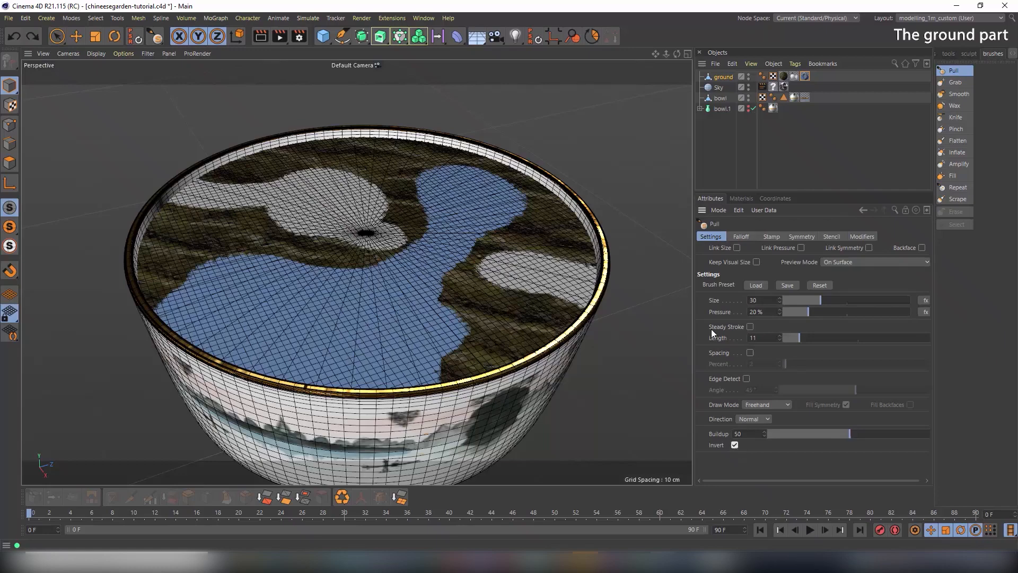
Raise the Pull pressure and sink the left part of the pond
alt+drag(388, 234, 350, 285)
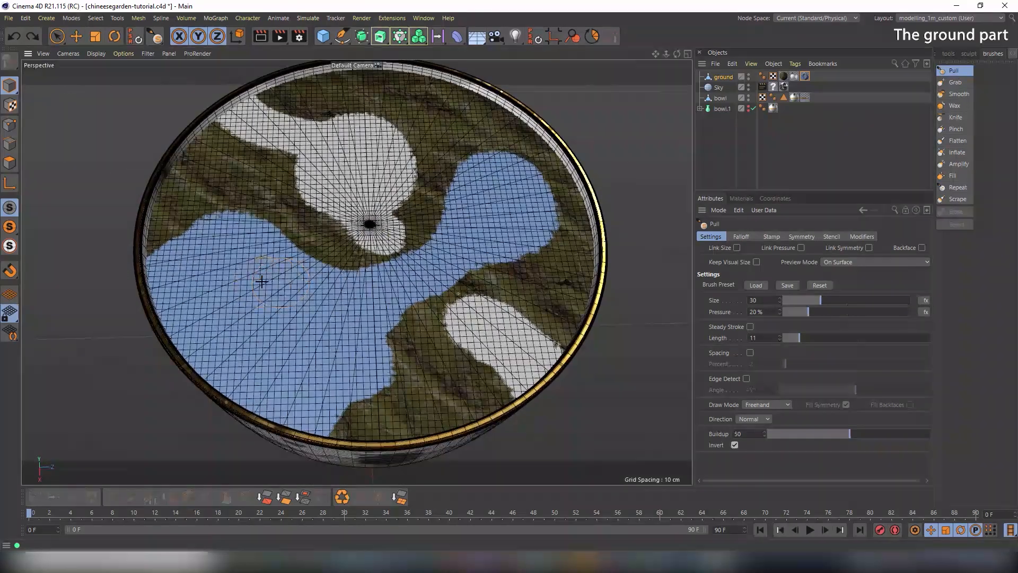
alt+middle_drag(261, 271, 269, 272)
mouse_move(251, 274)
alt+right_down()
mouse_move(270, 272)
mouse_move(249, 277)
alt+right_up()
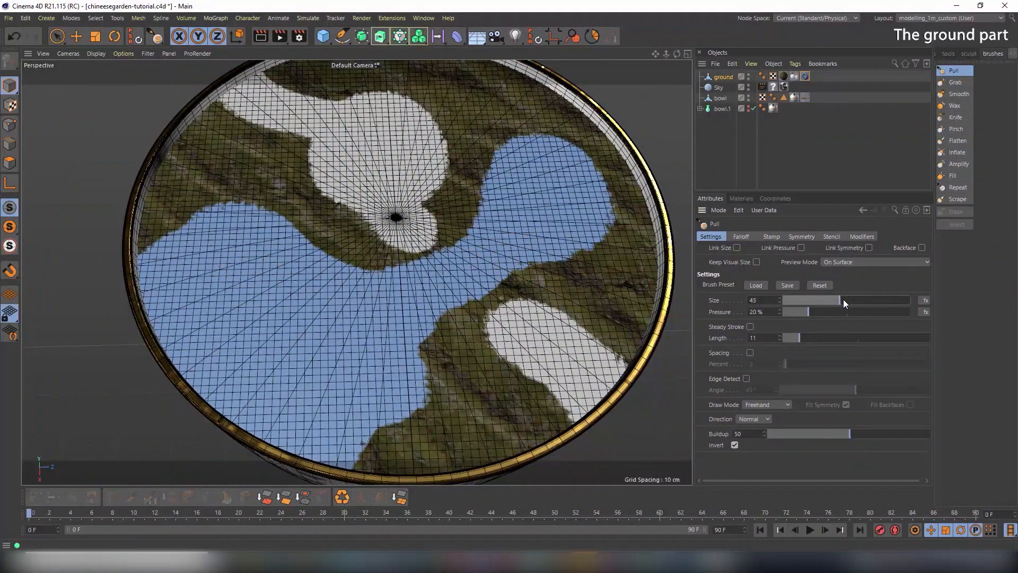
drag(816, 312, 825, 313)
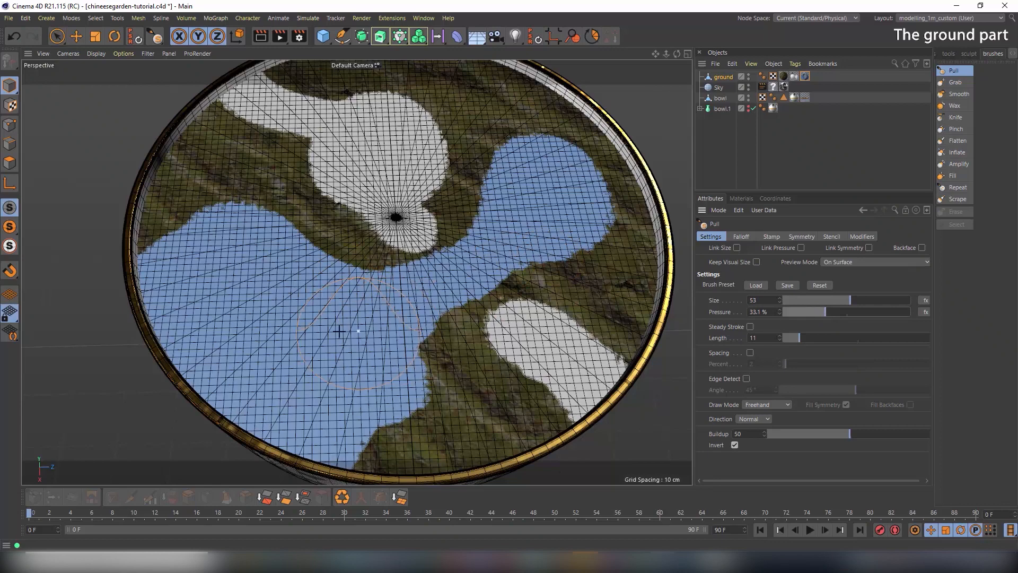
mouse_move(288, 338)
mouse_down()
mouse_move(262, 326)
mouse_move(164, 341)
mouse_move(231, 415)
mouse_move(282, 437)
mouse_move(372, 415)
mouse_move(396, 343)
mouse_move(383, 314)
mouse_move(314, 397)
mouse_move(305, 301)
mouse_move(115, 317)
mouse_move(238, 236)
mouse_move(291, 281)
mouse_move(456, 278)
mouse_move(515, 215)
mouse_move(656, 137)
mouse_up()
Isolate the ground object and deepen the pond's front edges and upper blue lobe
click(723, 77)
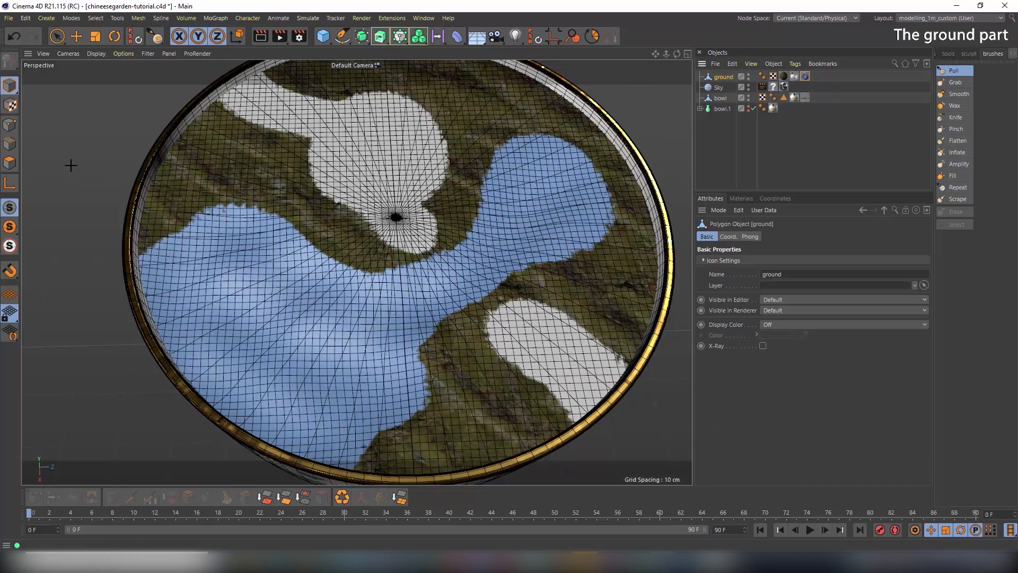
click(11, 226)
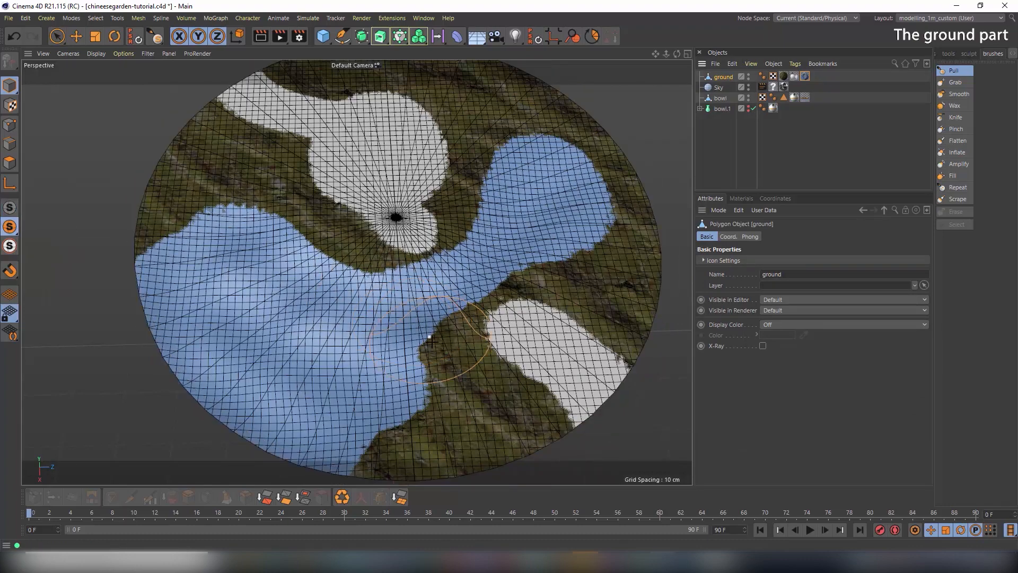
mouse_move(397, 346)
alt+mouse_down()
mouse_move(431, 237)
mouse_move(400, 347)
mouse_move(381, 279)
mouse_move(210, 265)
mouse_move(235, 350)
mouse_move(180, 336)
mouse_move(188, 363)
mouse_move(177, 364)
mouse_move(384, 422)
alt+mouse_up()
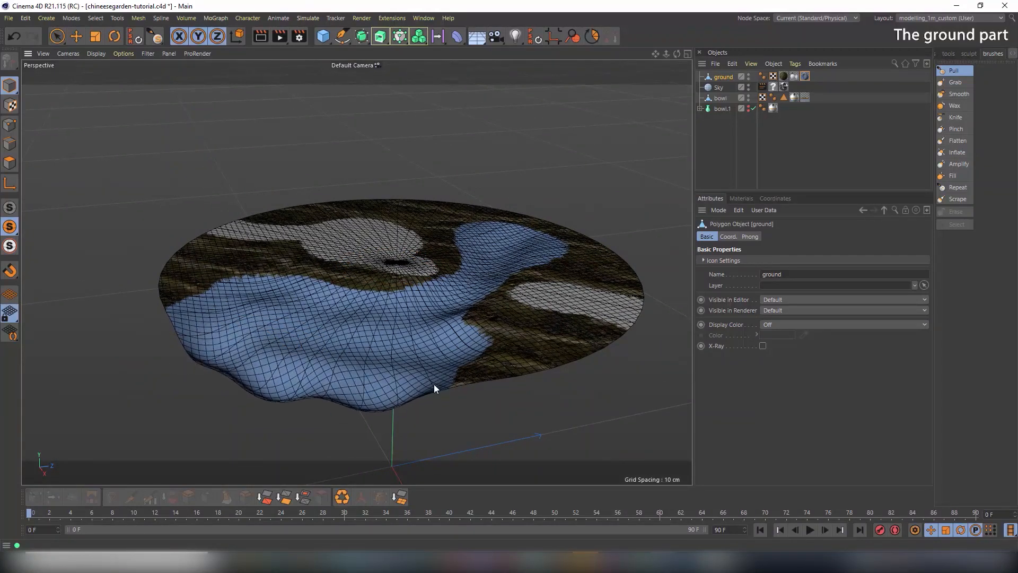
mouse_move(434, 384)
mouse_down()
mouse_move(386, 392)
mouse_move(305, 343)
mouse_move(278, 301)
mouse_move(202, 289)
mouse_up()
mouse_move(241, 327)
mouse_down()
mouse_move(183, 326)
mouse_move(260, 339)
mouse_move(267, 384)
mouse_move(393, 335)
mouse_move(355, 340)
mouse_move(440, 318)
mouse_move(466, 290)
mouse_up()
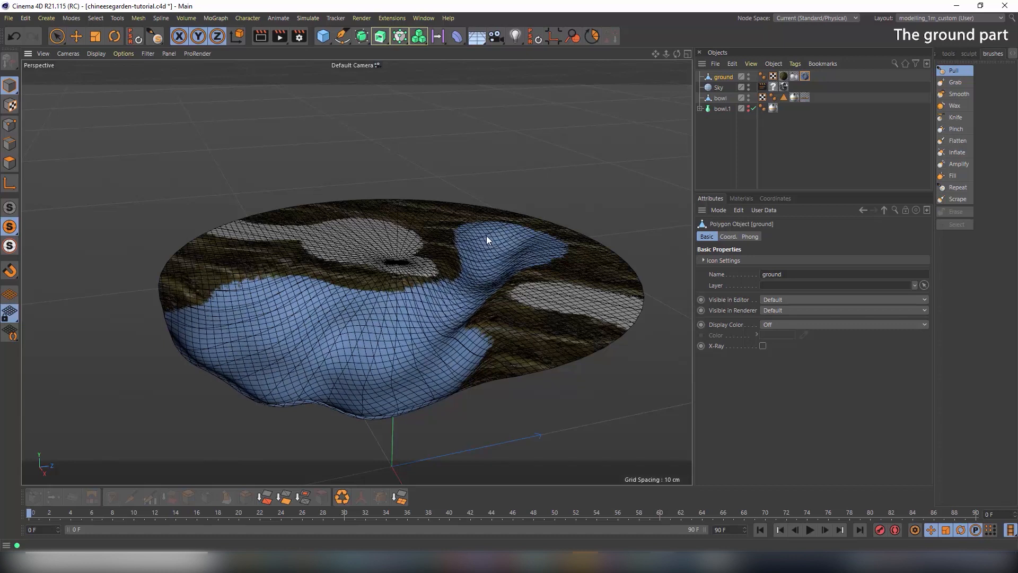
mouse_move(533, 249)
mouse_down()
mouse_move(488, 256)
mouse_move(391, 352)
mouse_move(398, 341)
mouse_move(321, 337)
mouse_move(436, 395)
mouse_move(464, 348)
mouse_up()
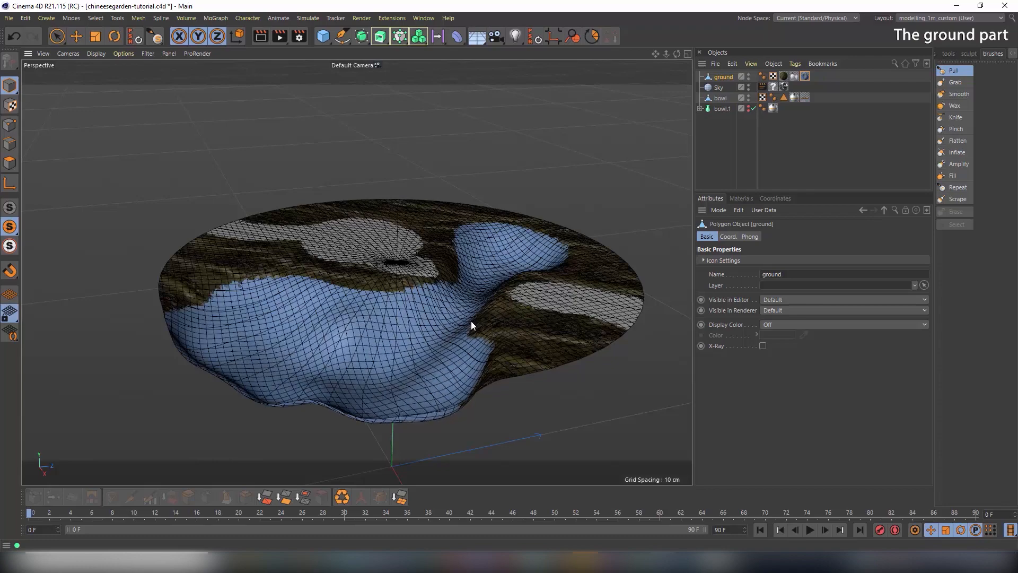
mouse_move(395, 295)
alt+mouse_down()
mouse_move(261, 312)
mouse_move(323, 314)
mouse_move(255, 282)
mouse_move(270, 256)
alt+mouse_up()
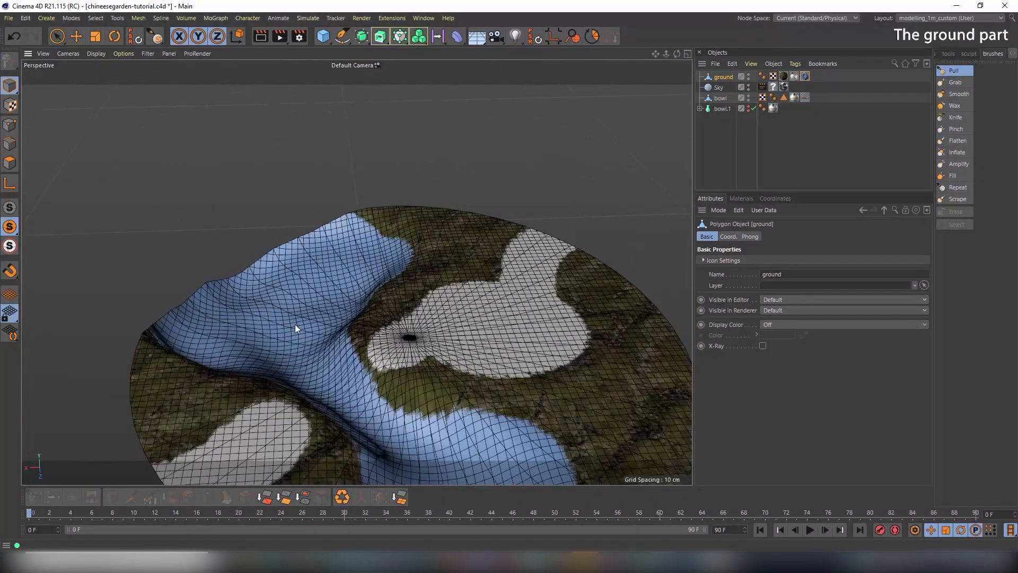
mouse_move(295, 325)
alt+mouse_down()
mouse_move(502, 352)
mouse_move(572, 311)
mouse_move(300, 335)
mouse_move(341, 386)
mouse_move(350, 335)
alt+mouse_up()
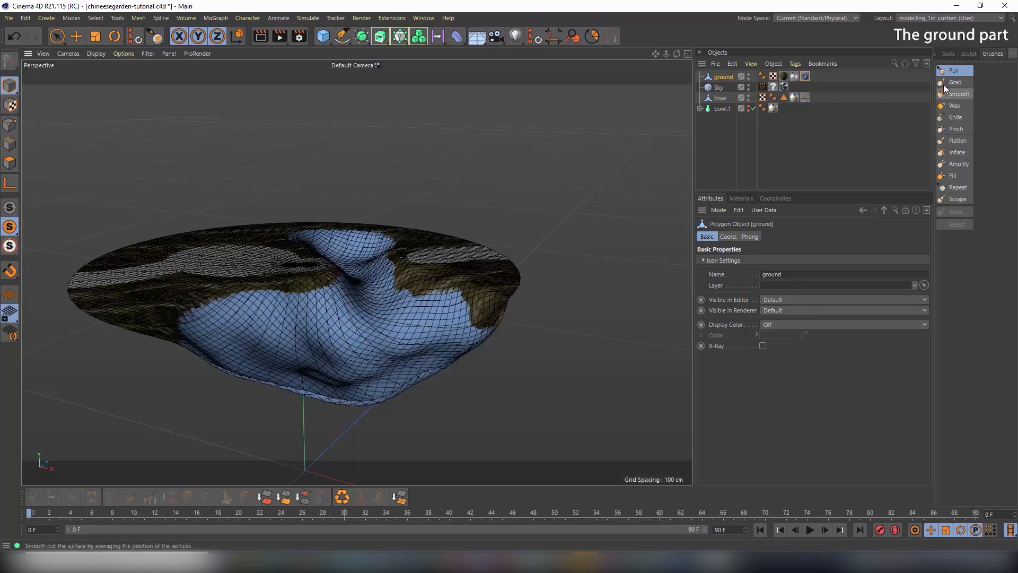
Carve the narrow upper pond channel at brush size 15; undo the stroke on the path
click(954, 70)
click(802, 300)
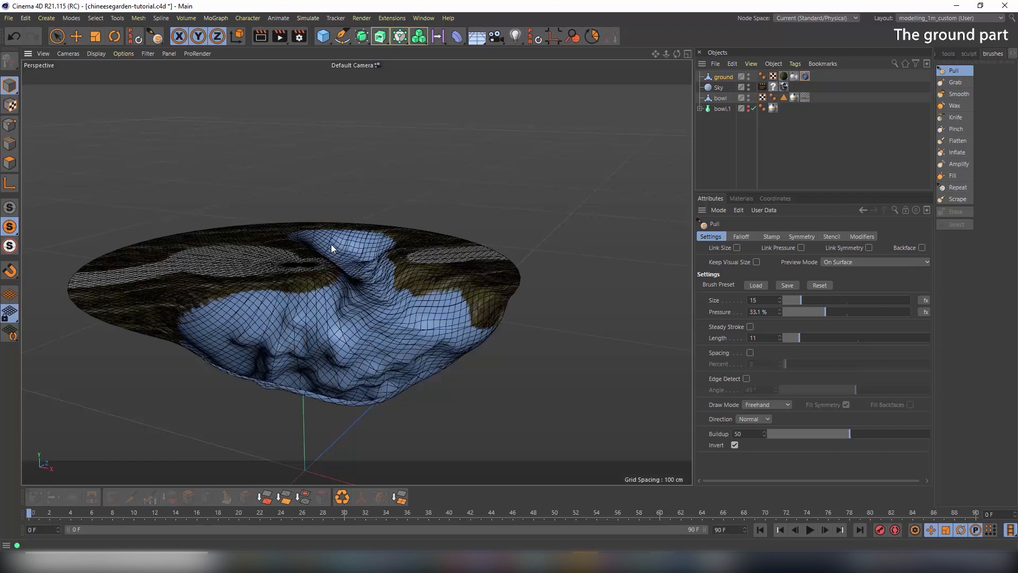
alt+drag(403, 291, 310, 336)
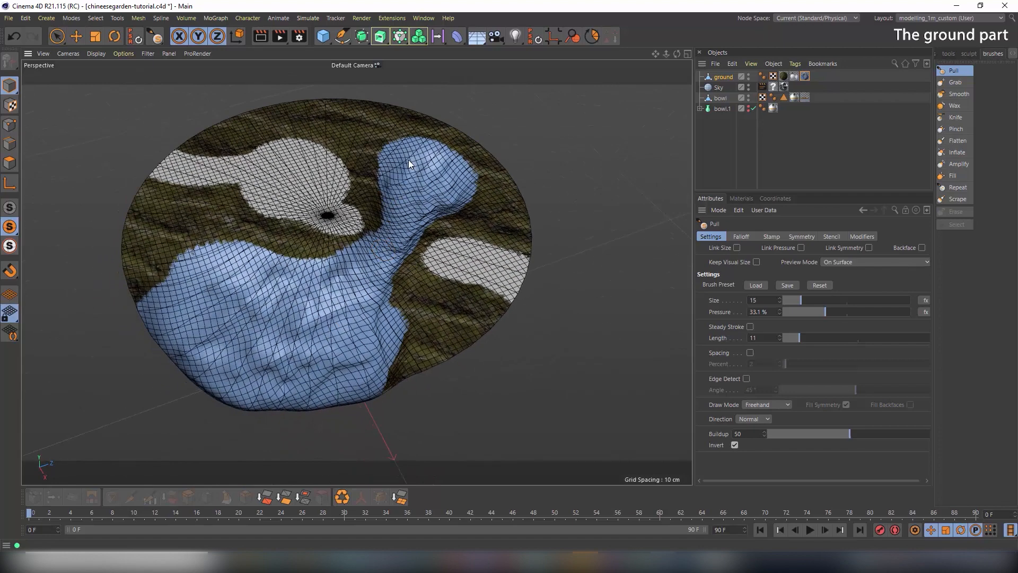
drag(409, 160, 443, 167)
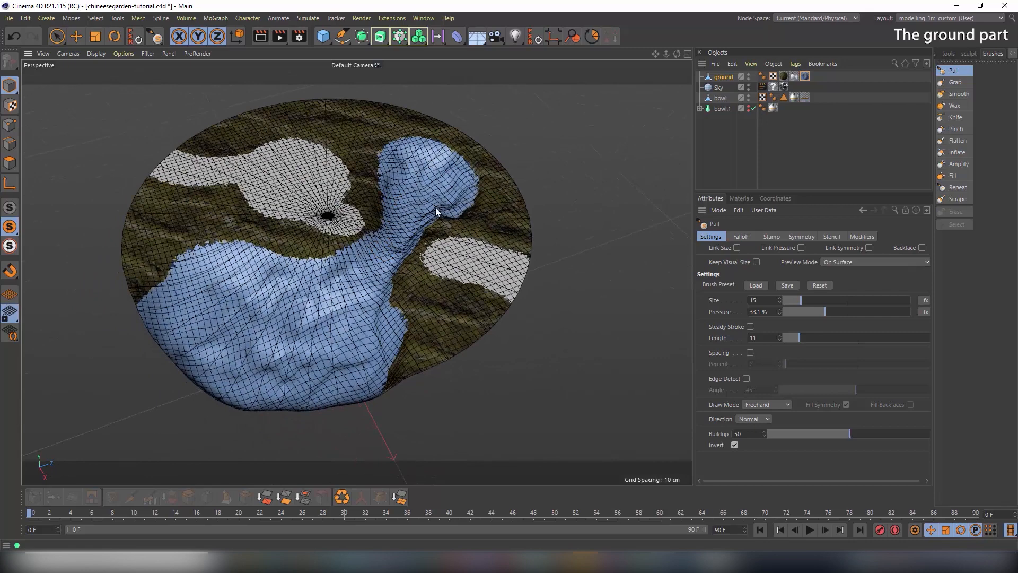
alt+drag(483, 226, 514, 175)
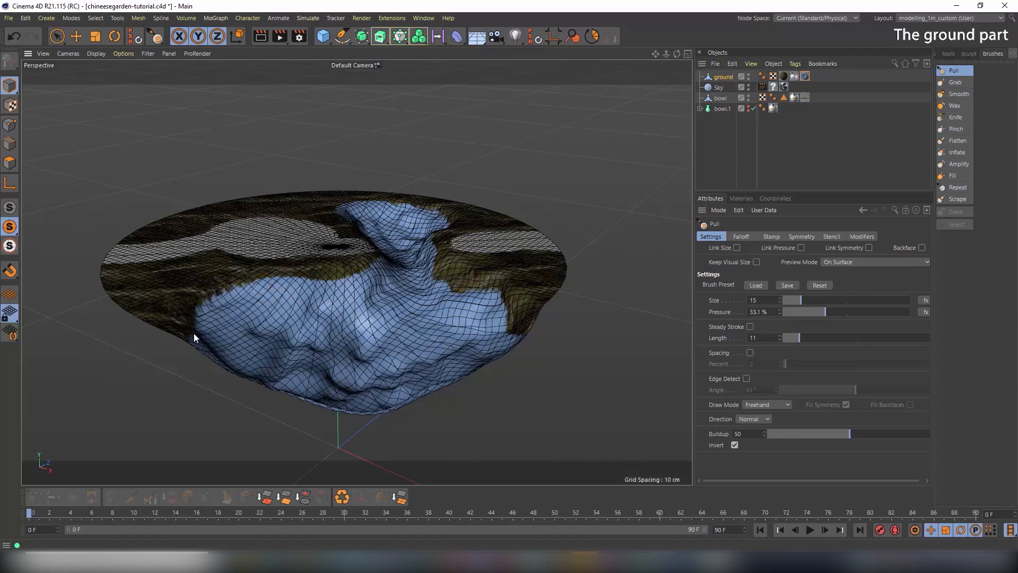
mouse_move(198, 337)
alt+mouse_down()
mouse_move(391, 302)
mouse_move(451, 263)
mouse_move(283, 339)
mouse_move(279, 273)
alt+mouse_up()
alt+middle_drag(278, 262, 459, 323)
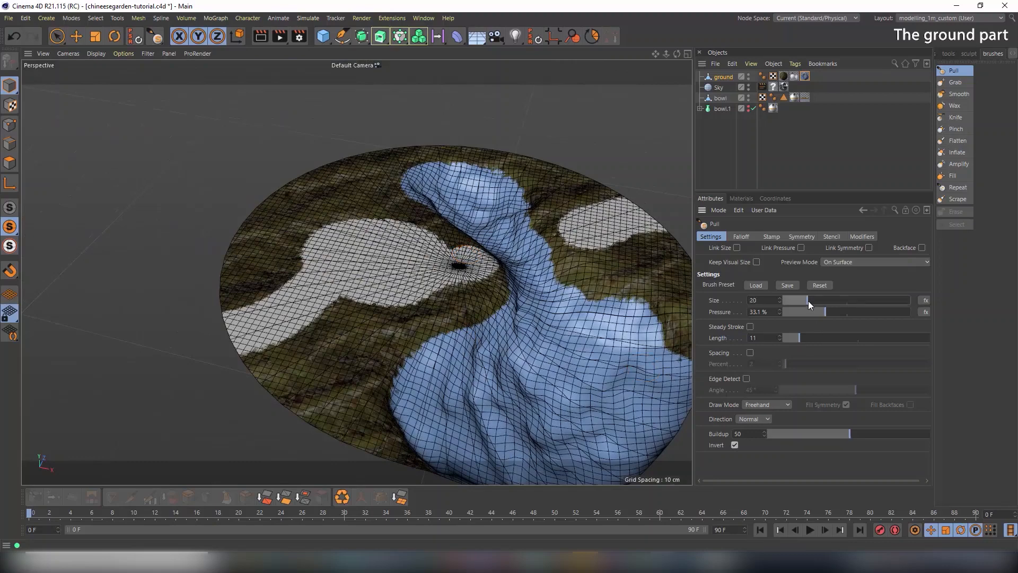
alt+drag(260, 325, 275, 332)
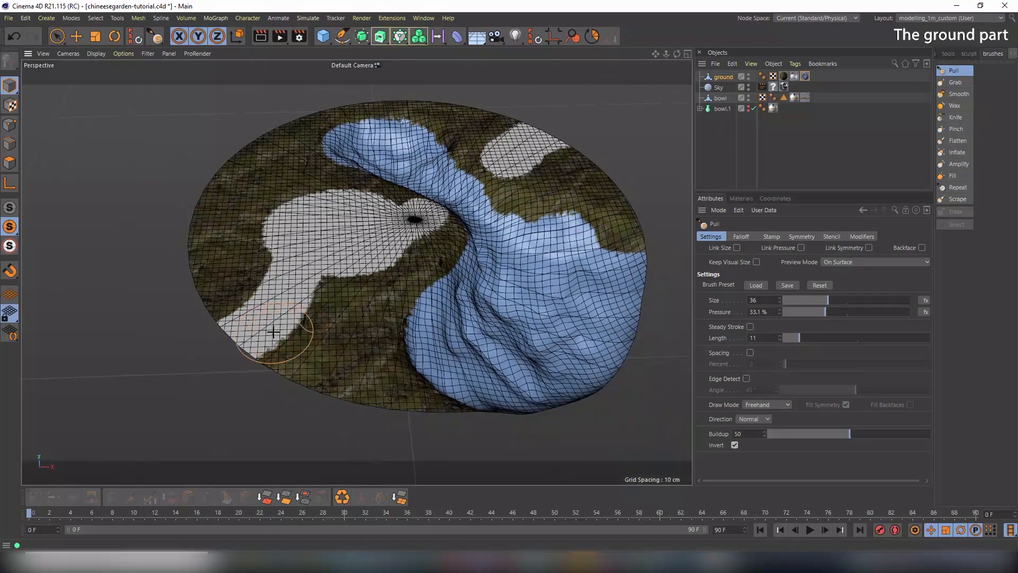
click(826, 302)
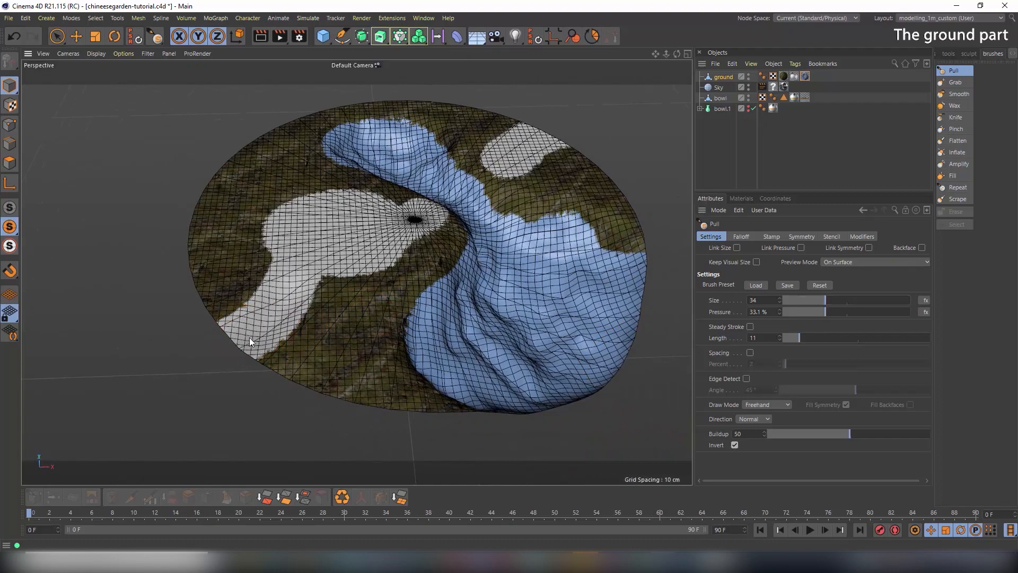
key(ctrl+z)
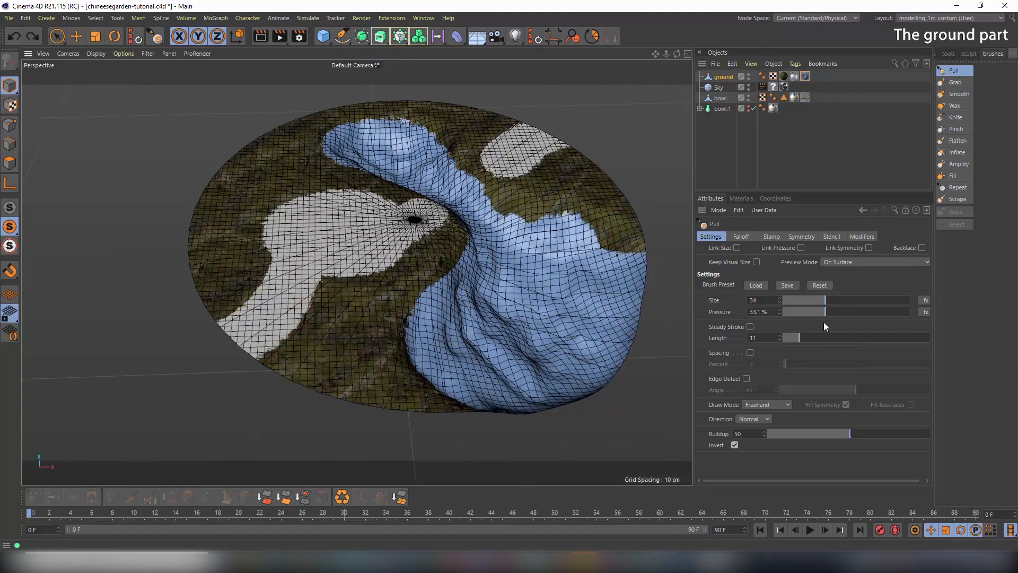
click(742, 237)
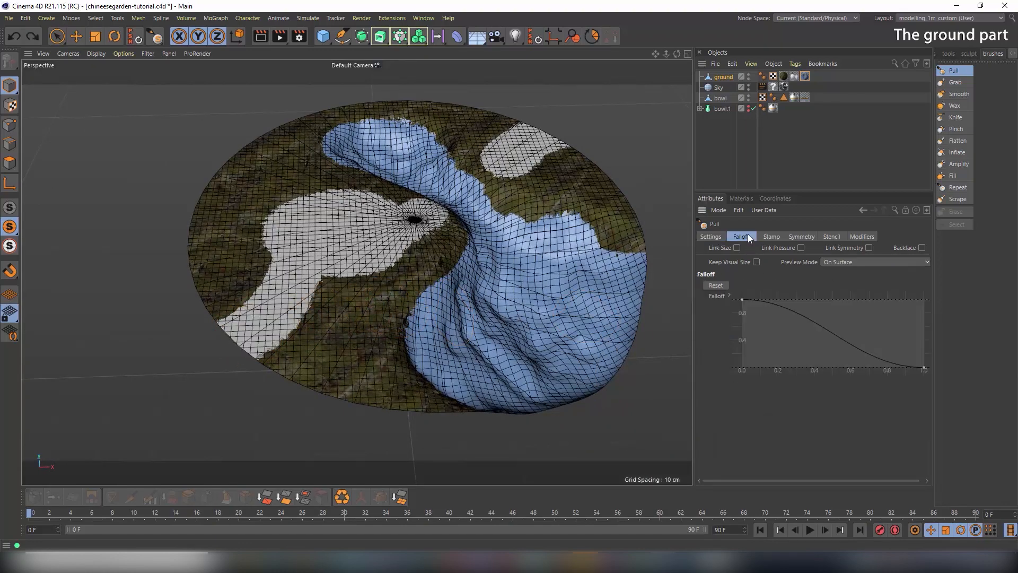
Keep Pull's falloff strong to the edge and raise the white path toward the pond
click(923, 369)
drag(868, 369, 898, 317)
mouse_move(246, 345)
mouse_down()
mouse_move(302, 285)
mouse_move(322, 343)
mouse_up()
key(ctrl+z)
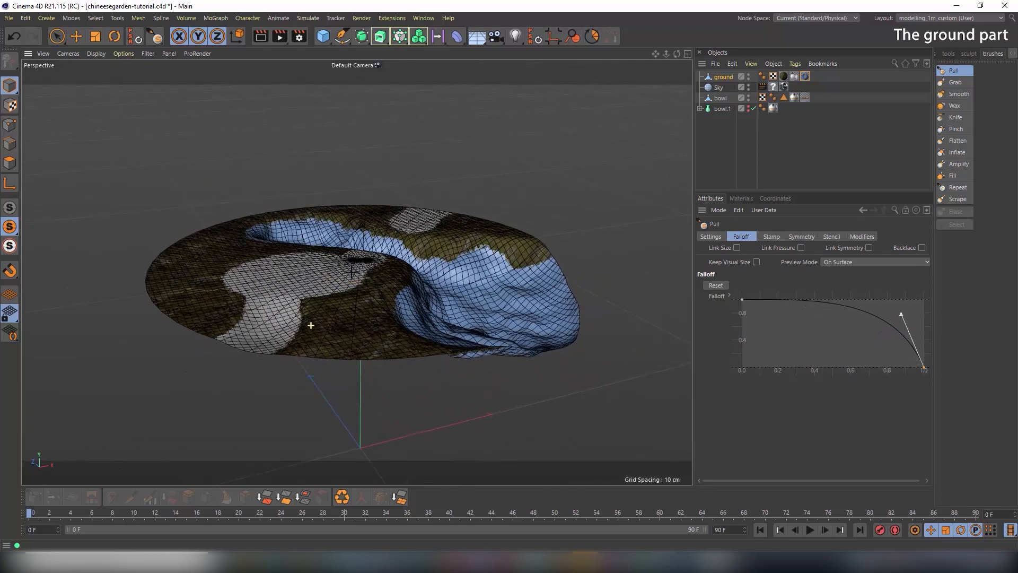
mouse_move(252, 349)
mouse_down()
mouse_move(272, 295)
mouse_move(262, 273)
mouse_move(338, 272)
mouse_move(306, 287)
mouse_move(255, 286)
mouse_move(279, 294)
mouse_move(254, 345)
mouse_up()
mouse_move(290, 335)
alt+mouse_down()
mouse_move(300, 358)
mouse_move(253, 344)
mouse_move(250, 271)
mouse_move(266, 244)
mouse_move(274, 248)
alt+mouse_up()
key(ctrl+z)
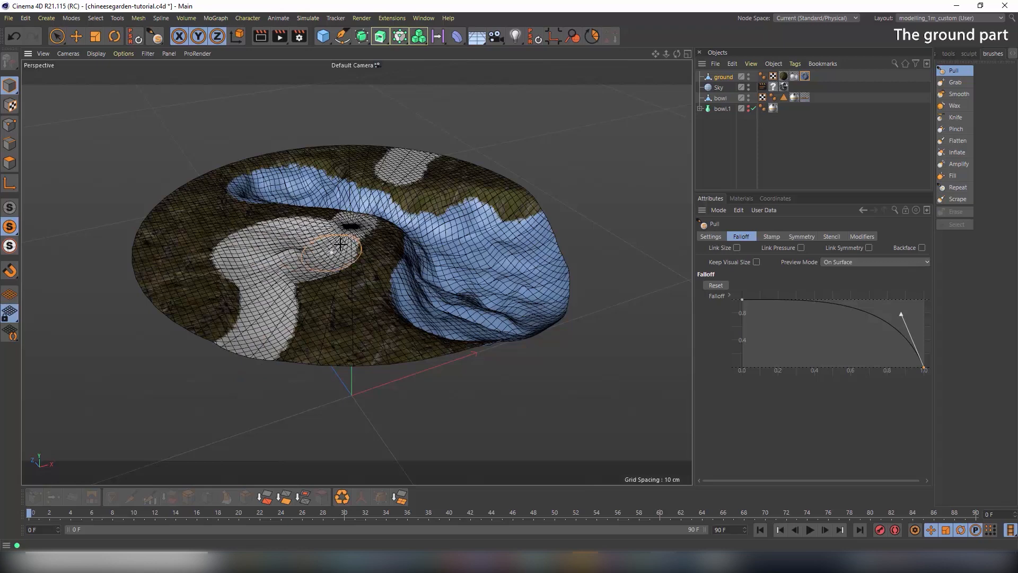
mouse_move(340, 244)
mouse_down()
mouse_move(395, 207)
mouse_move(276, 222)
mouse_up()
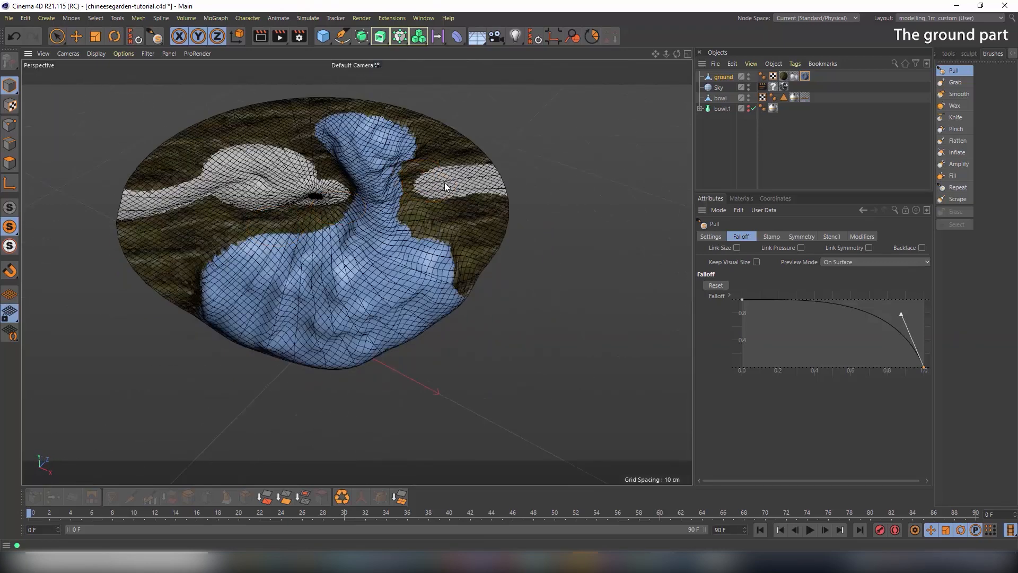
Smooth the surface along the white path with the Smooth brush, then return to Pull
mouse_move(421, 184)
alt+mouse_down()
mouse_move(454, 152)
mouse_move(469, 158)
mouse_move(455, 183)
mouse_move(450, 164)
alt+mouse_up()
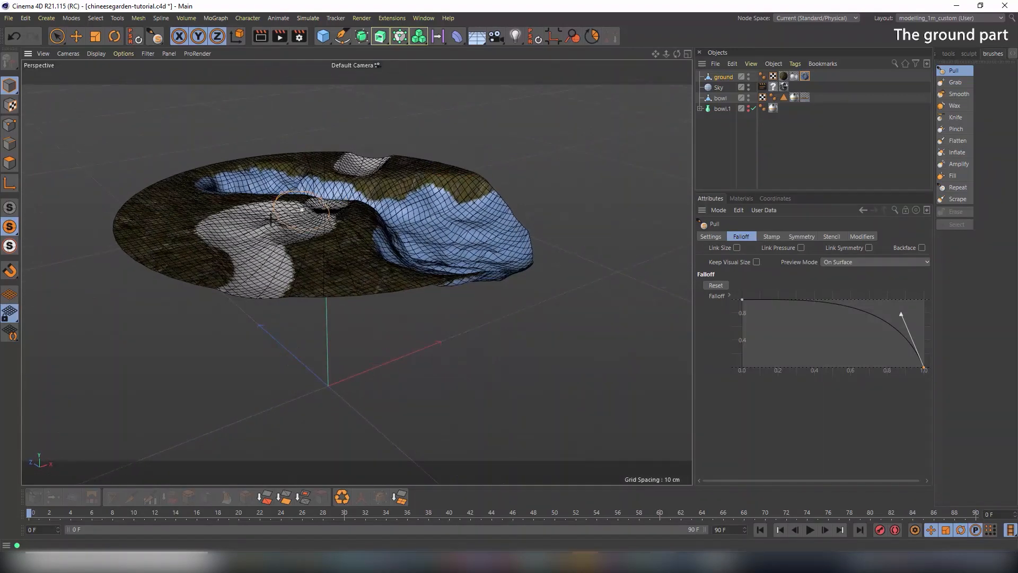
alt+drag(254, 214, 273, 234)
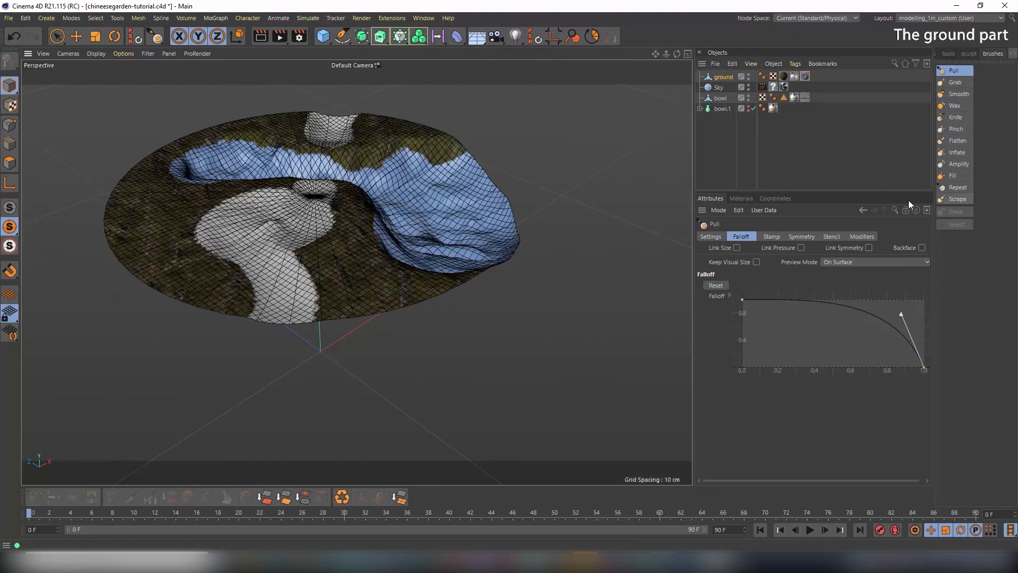
click(968, 96)
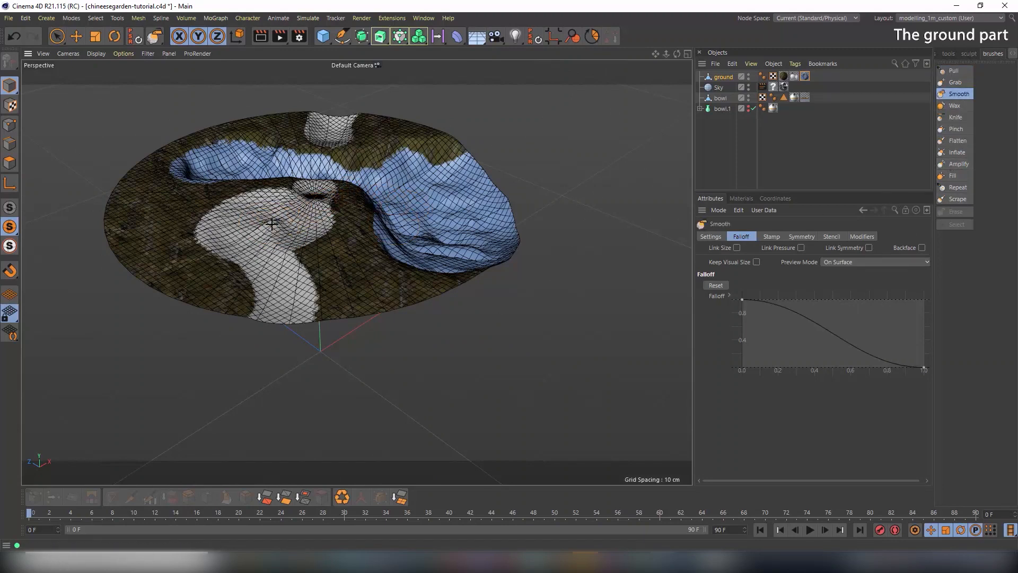
mouse_move(271, 224)
mouse_down()
mouse_move(261, 234)
mouse_move(282, 322)
mouse_move(240, 224)
mouse_up()
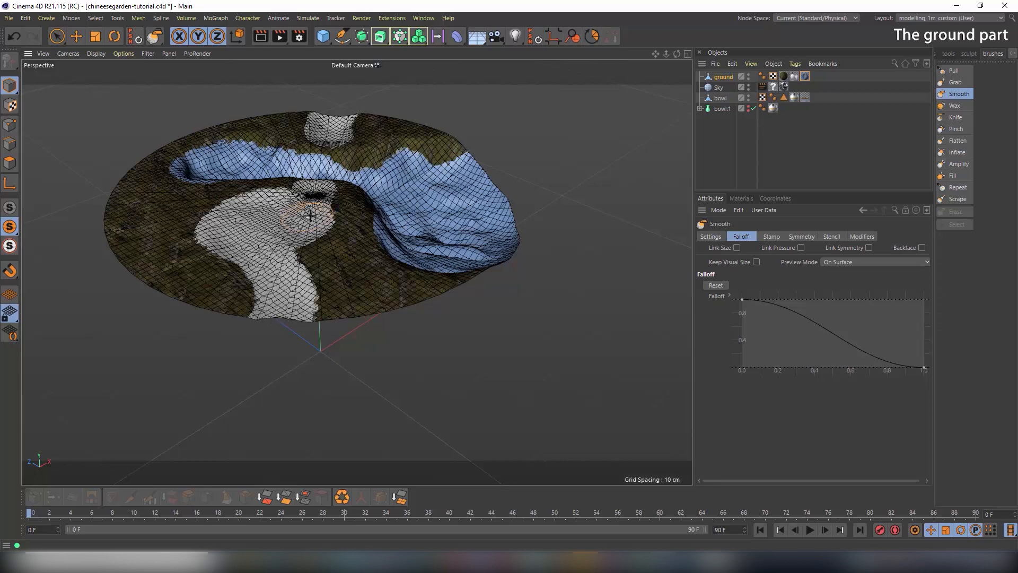
mouse_move(311, 216)
alt+mouse_down()
mouse_move(348, 163)
mouse_move(471, 192)
mouse_move(536, 184)
mouse_move(463, 183)
mouse_move(392, 249)
alt+mouse_up()
click(961, 71)
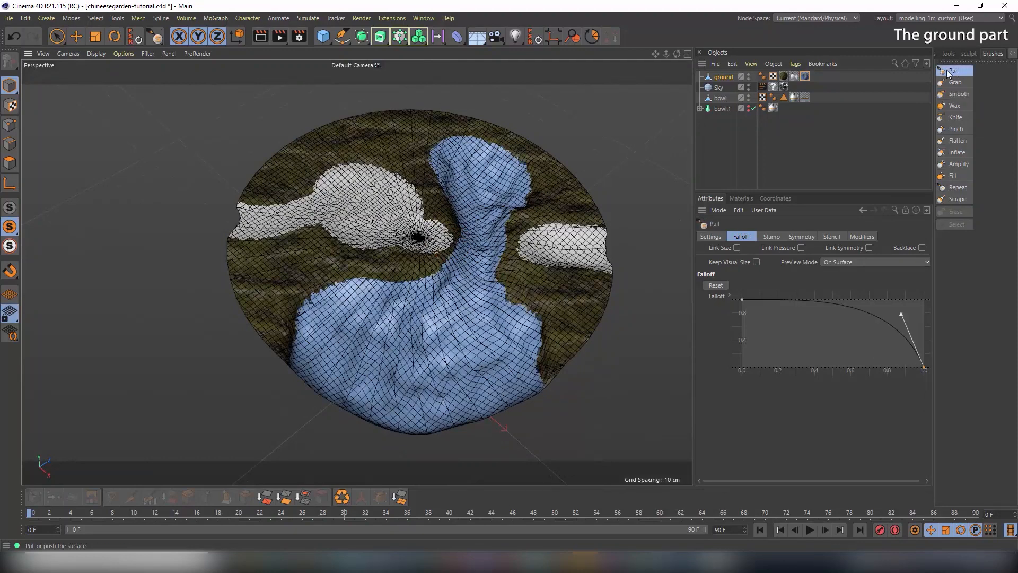
Frame the ground disc and test a pull stroke, undoing it
alt+drag(268, 313, 266, 323)
alt+drag(306, 293, 329, 295)
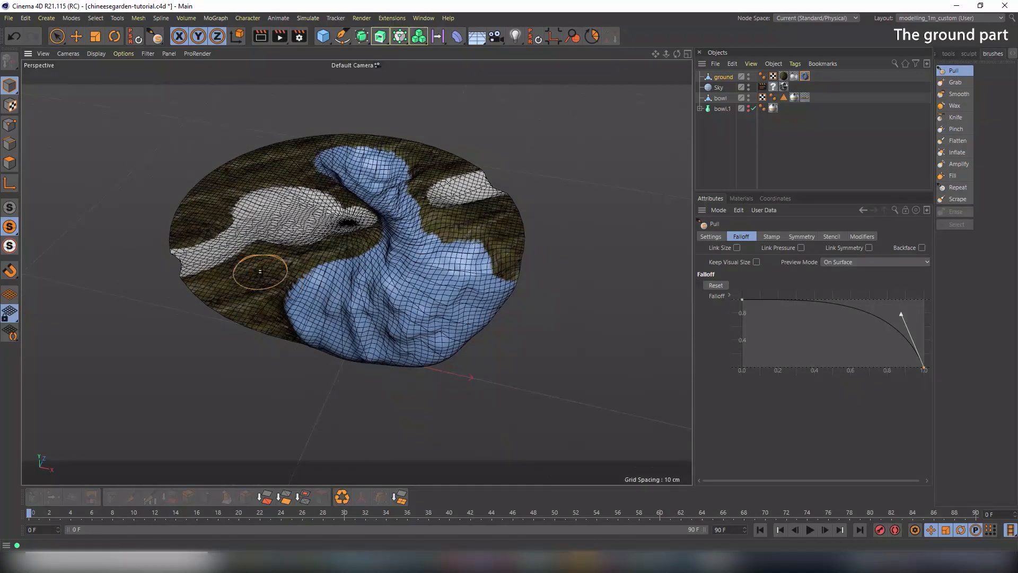
alt+right_drag(261, 271, 303, 273)
alt+middle_drag(303, 273, 345, 262)
drag(364, 269, 367, 278)
key(ctrl+z)
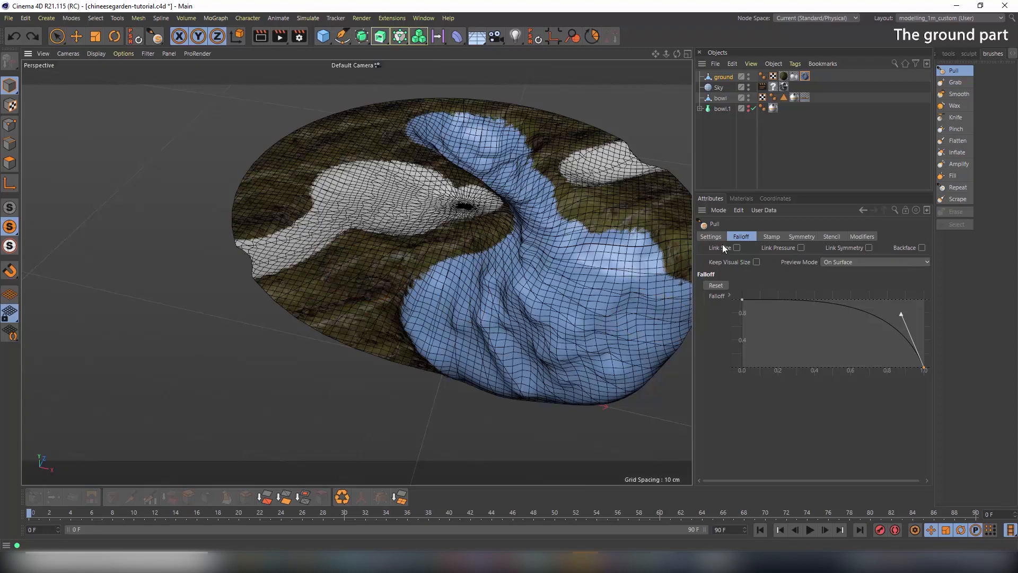
Give Pull an S-shaped falloff, turn off Invert, and raise the ground's upper-left area
drag(900, 316, 846, 354)
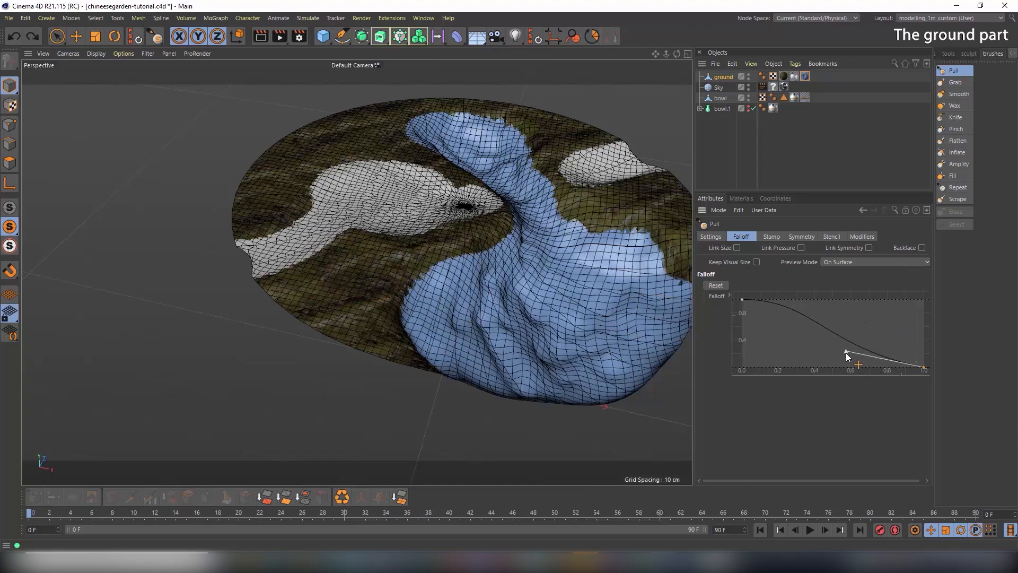
click(711, 236)
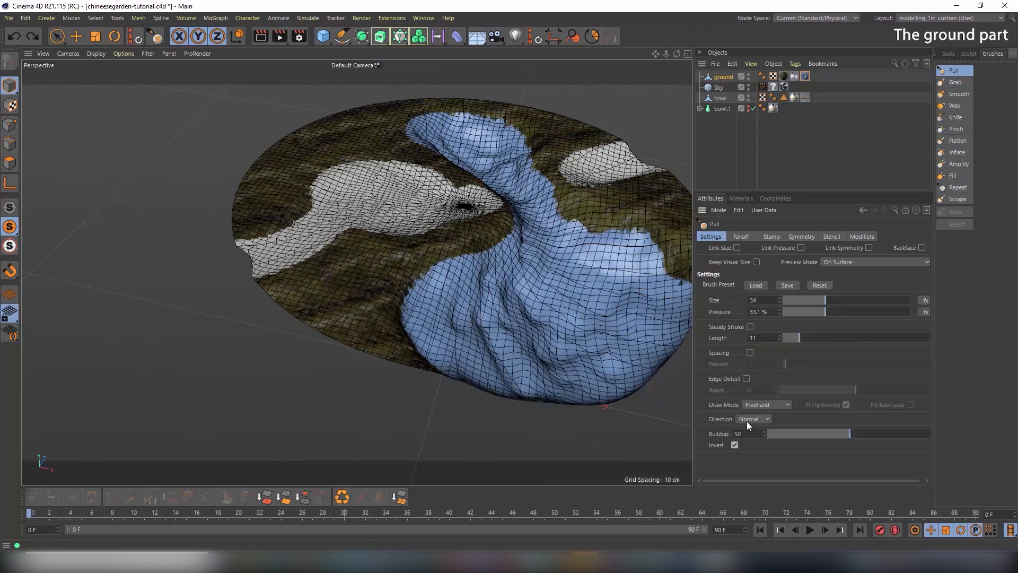
click(735, 444)
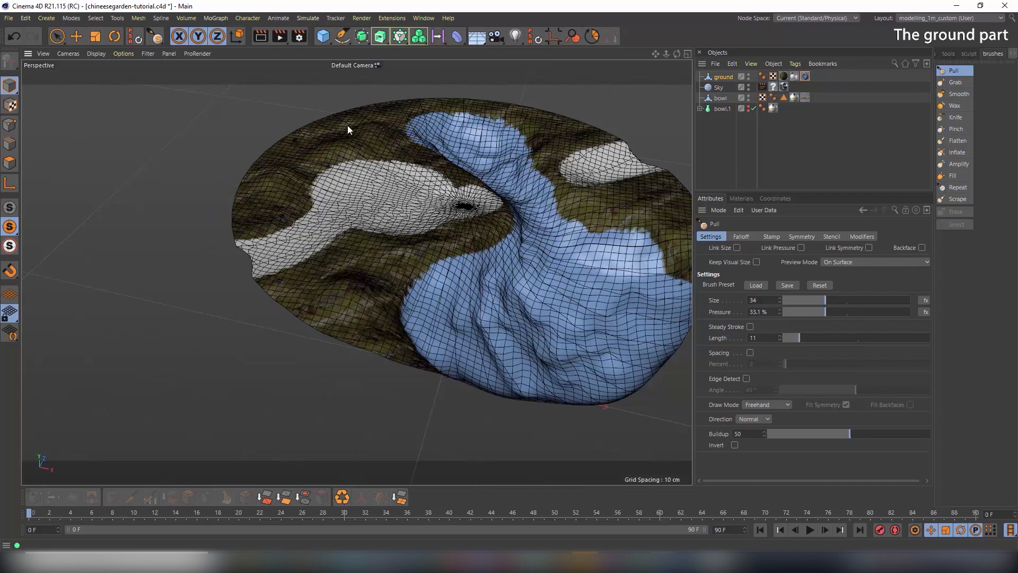
mouse_move(348, 127)
mouse_down()
mouse_move(286, 128)
mouse_move(290, 136)
mouse_up()
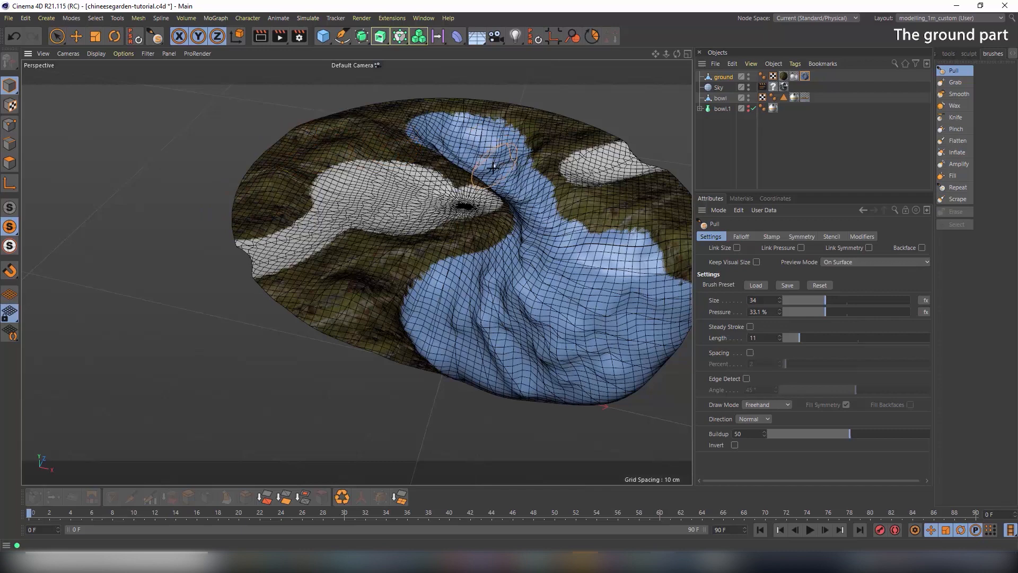
Inspect the sculpted ground from several angles, then show the bowl again
alt+drag(493, 166, 442, 187)
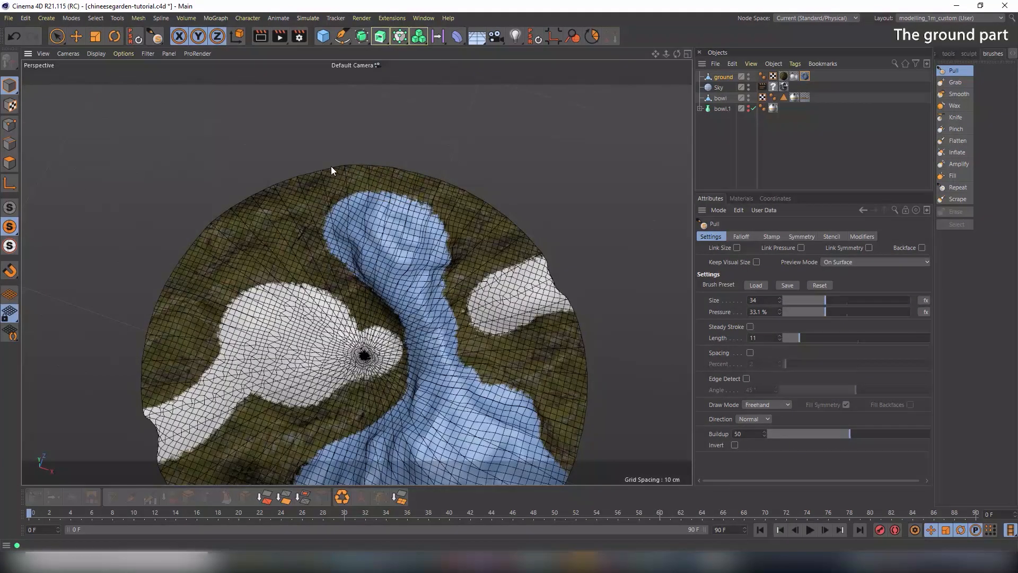
mouse_move(513, 243)
alt+mouse_down()
mouse_move(596, 240)
mouse_move(555, 345)
mouse_move(507, 231)
mouse_move(539, 276)
mouse_move(544, 262)
alt+mouse_up()
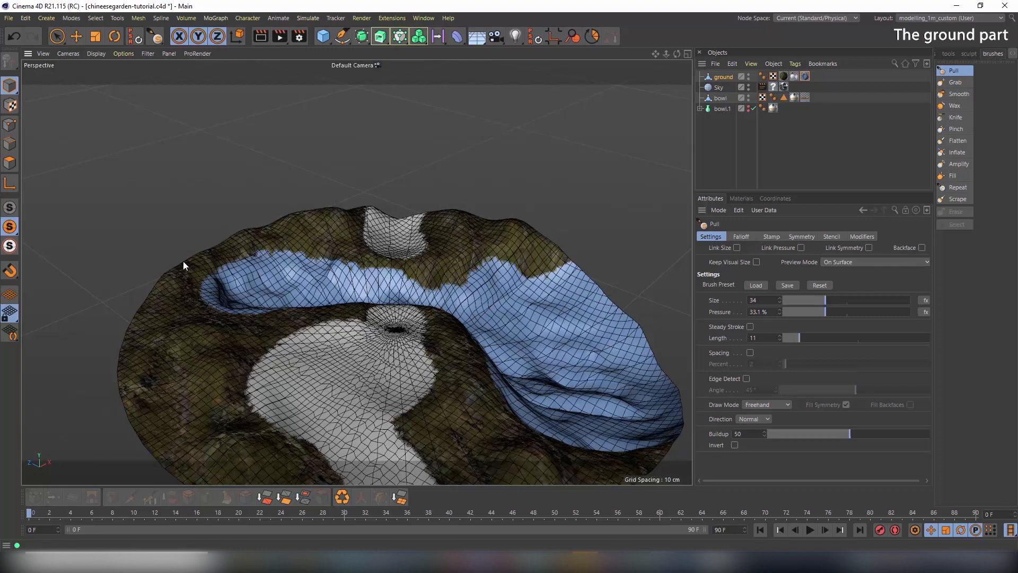
alt+drag(313, 406, 339, 360)
alt+middle_drag(339, 360, 351, 279)
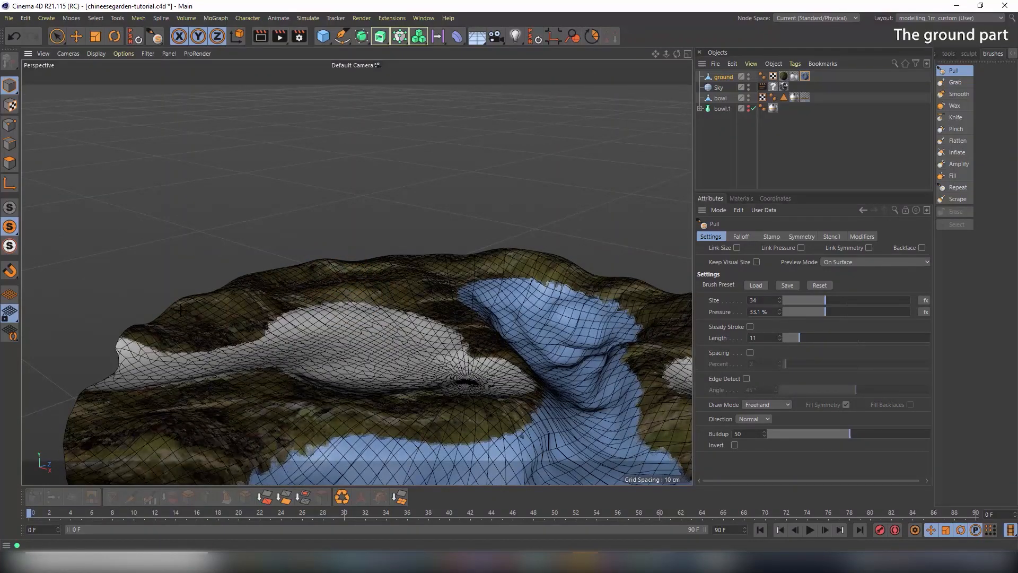
alt+drag(282, 287, 329, 278)
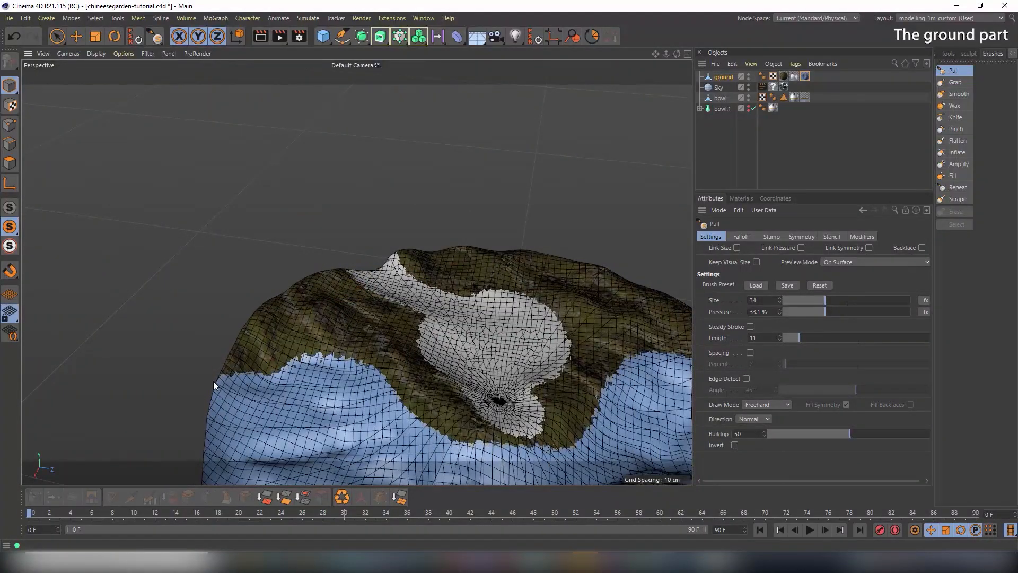
click(10, 207)
Orbit and zoom in to where the white path meets the gold rim
alt+drag(346, 302, 449, 337)
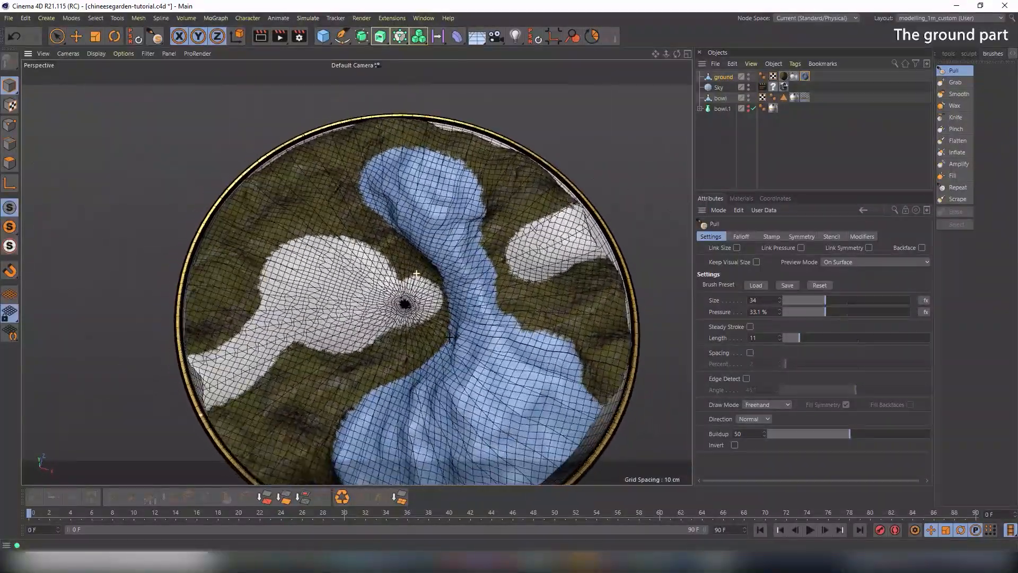
alt+drag(416, 273, 473, 239)
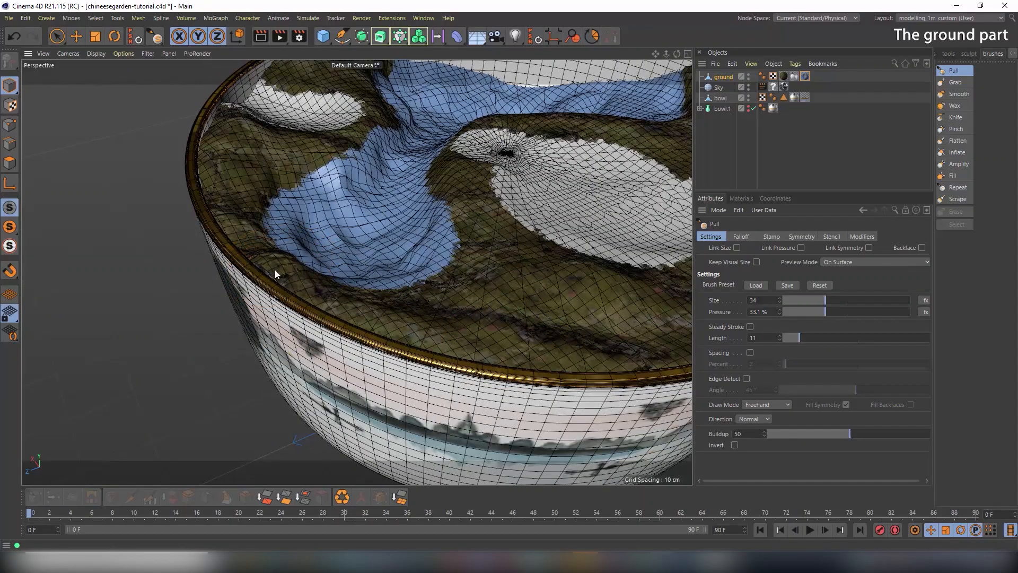
alt+drag(475, 295, 530, 268)
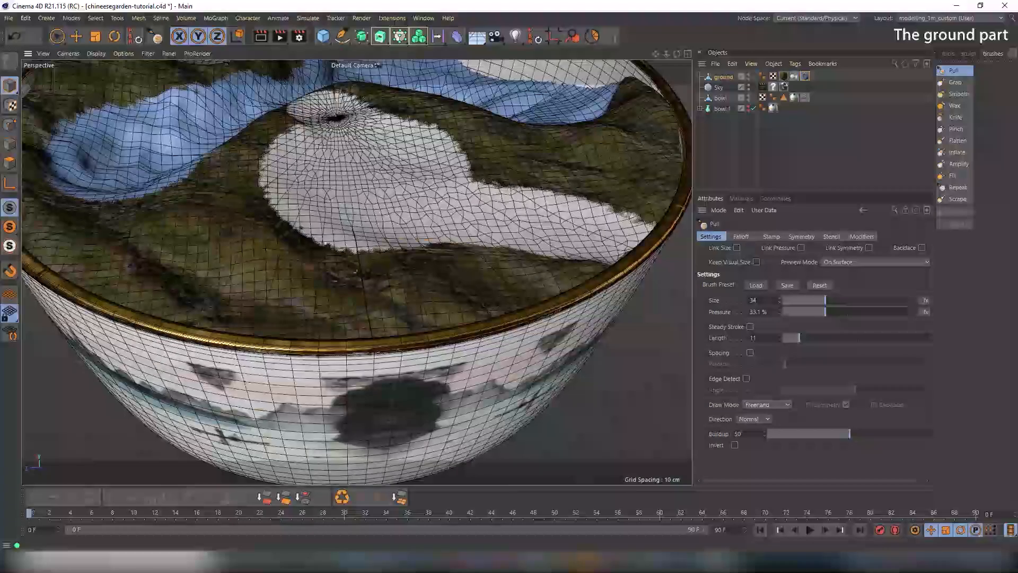
alt+drag(471, 249, 505, 270)
alt+middle_drag(504, 269, 398, 287)
alt+drag(439, 245, 469, 249)
alt+right_drag(467, 250, 541, 252)
mouse_move(459, 223)
alt+mouse_down()
mouse_move(513, 214)
mouse_move(463, 249)
mouse_move(417, 241)
alt+mouse_up()
Use the Grab brush to pull the white path's edge in toward the gold rim
click(955, 83)
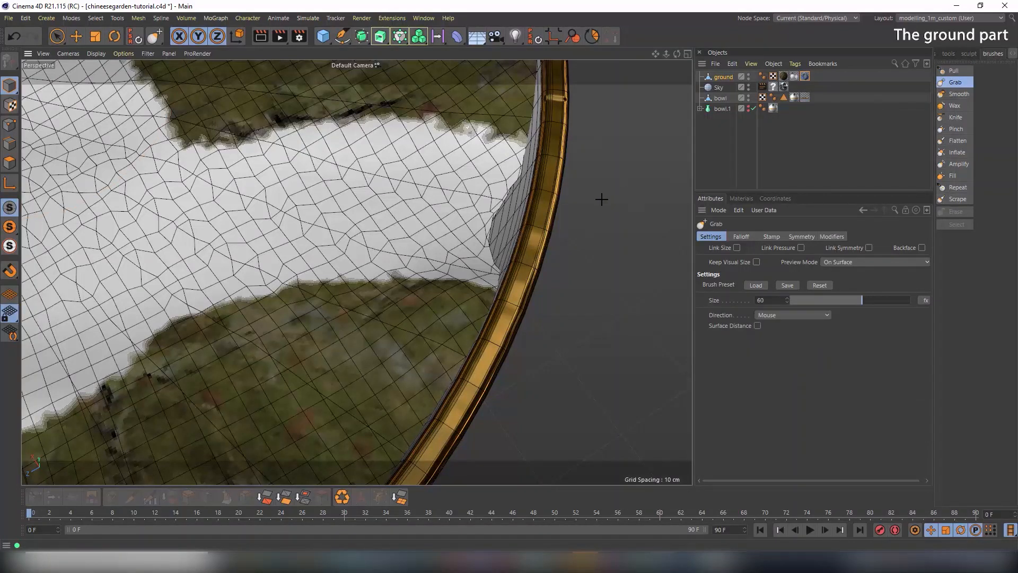
drag(486, 214, 490, 214)
key(ctrl+z)
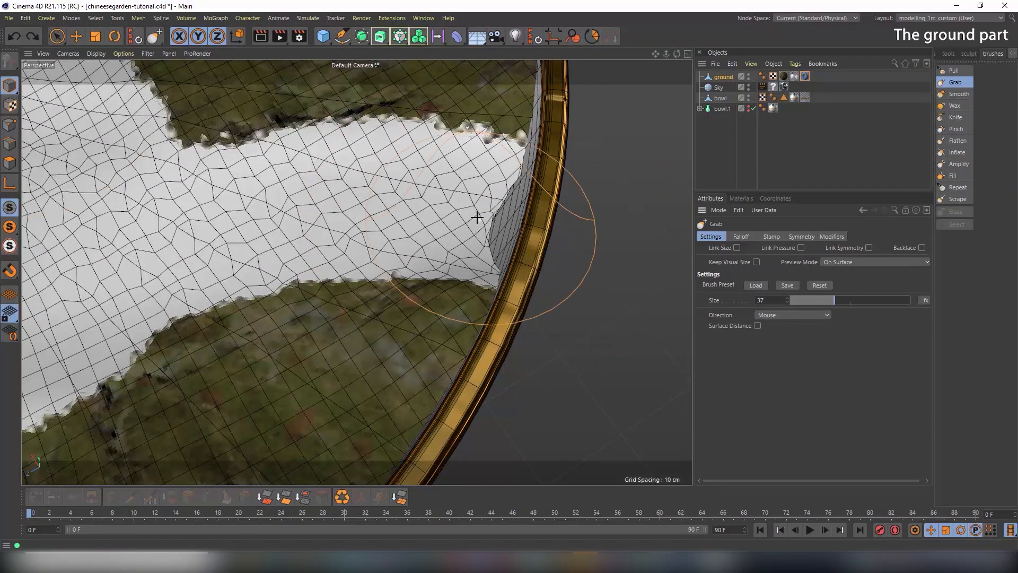
mouse_move(477, 216)
mouse_down()
mouse_move(492, 231)
mouse_move(490, 199)
mouse_move(480, 215)
mouse_move(330, 220)
mouse_up()
alt+right_drag(331, 221, 443, 227)
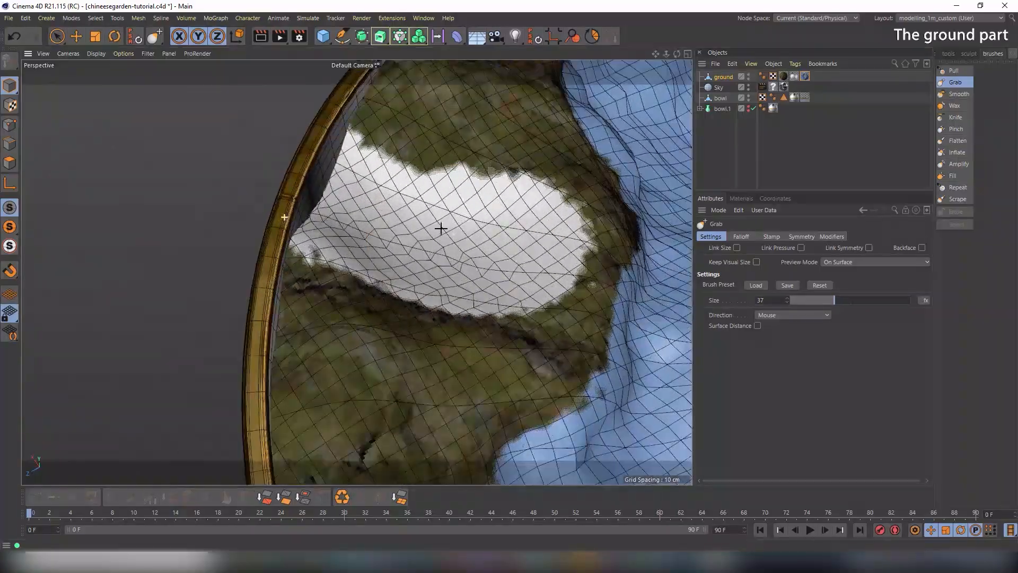
alt+drag(443, 227, 430, 183)
Solo the ground mesh and push its right and lower-right edges inward
alt+middle_drag(454, 170, 314, 369)
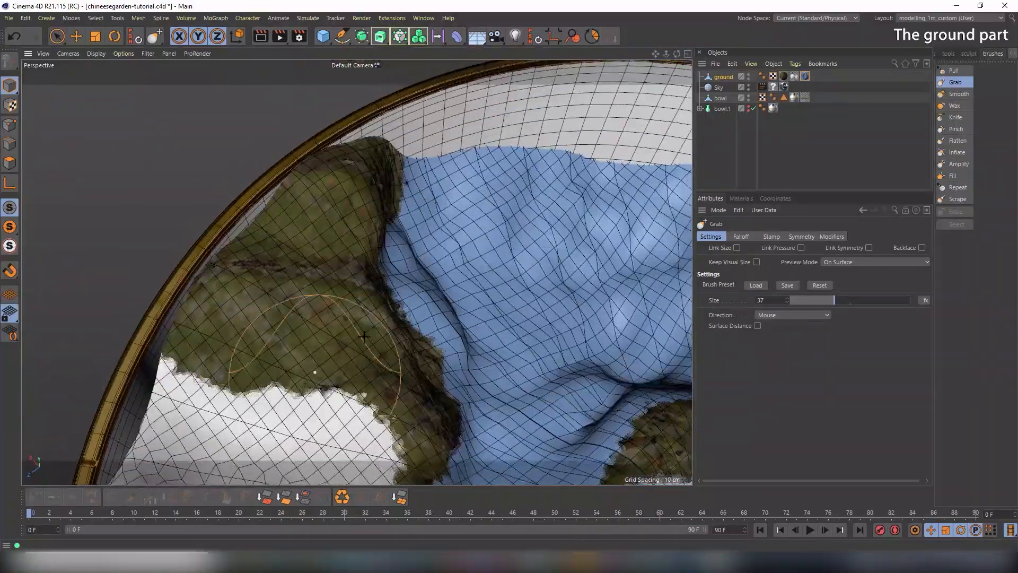
alt+middle_drag(379, 276, 268, 369)
mouse_move(504, 328)
alt+mouse_down()
mouse_move(551, 373)
mouse_move(462, 274)
mouse_move(501, 281)
mouse_move(449, 273)
mouse_move(452, 310)
mouse_move(422, 314)
mouse_move(406, 348)
alt+mouse_up()
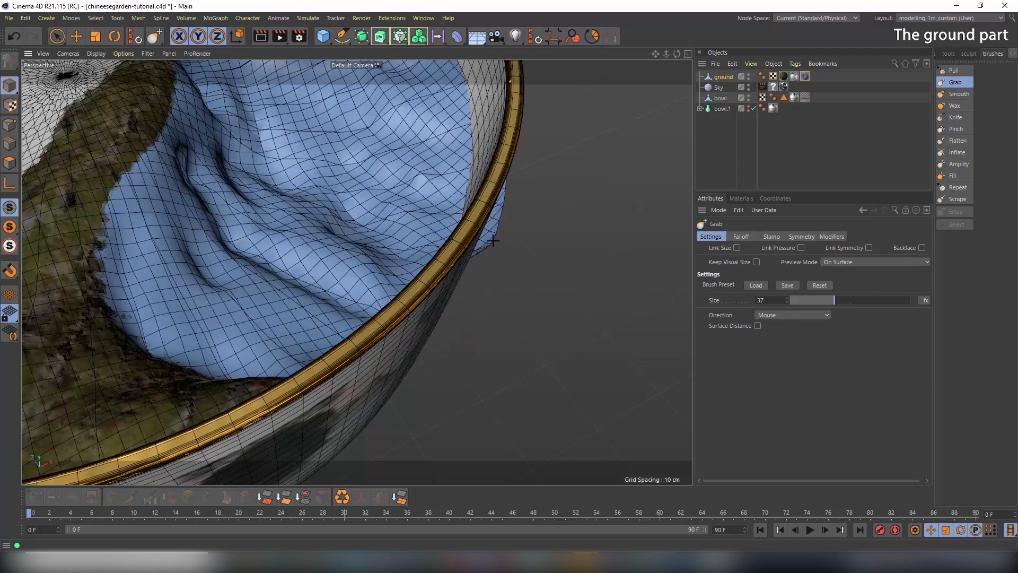
alt+drag(475, 227, 380, 274)
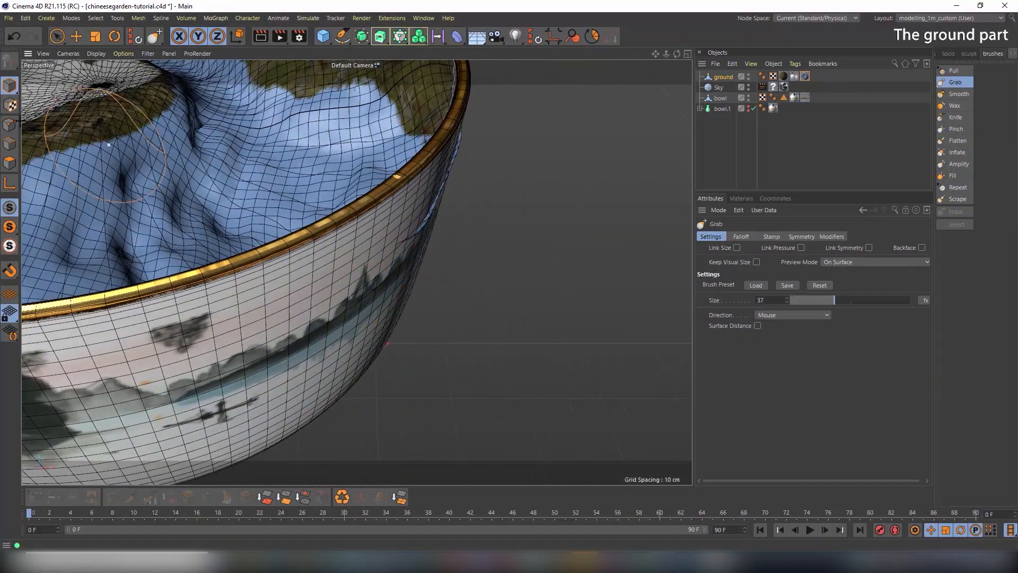
click(9, 227)
alt+drag(329, 186, 452, 249)
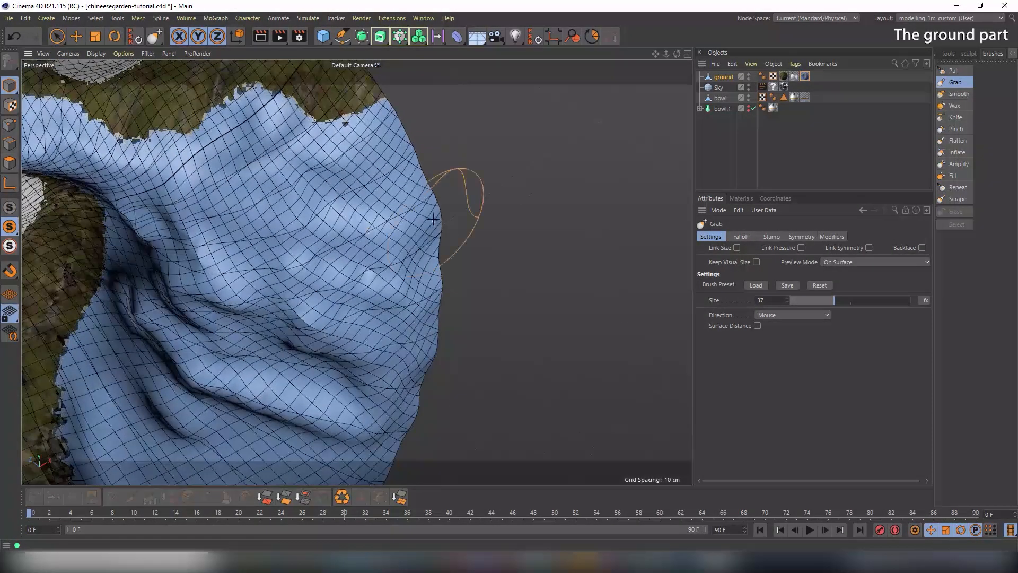
mouse_move(409, 176)
mouse_down()
mouse_move(402, 180)
mouse_move(378, 123)
mouse_up()
mouse_move(431, 231)
mouse_down()
mouse_move(418, 304)
mouse_move(410, 233)
mouse_move(437, 291)
mouse_up()
Show the bowl again and view the whole bowl from a steeper top angle
click(10, 207)
alt+right_drag(437, 292, 391, 296)
alt+drag(390, 296, 435, 314)
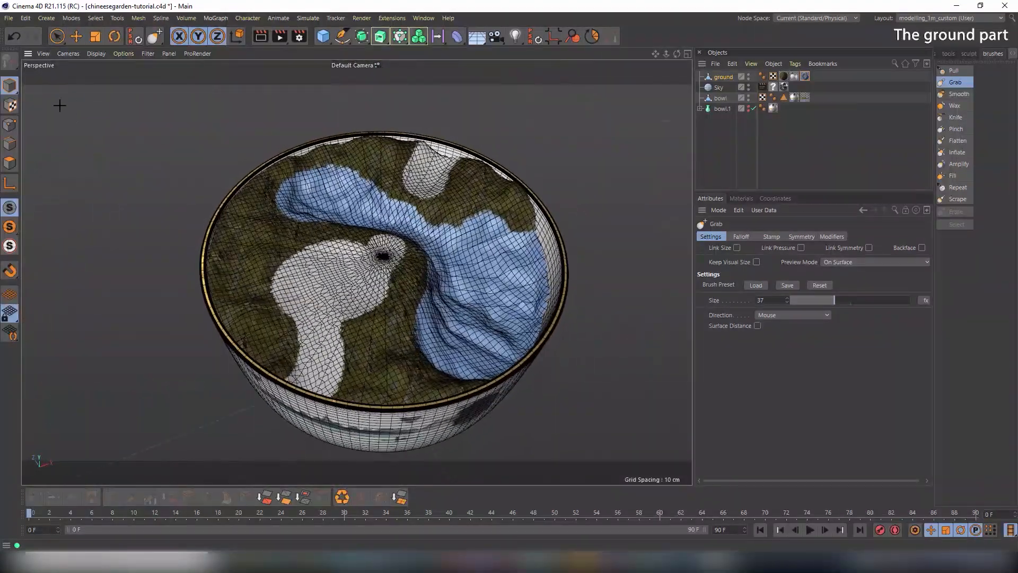
Switch the viewport to Gouraud Shading and render a preview at a moderate angle
click(96, 53)
click(104, 68)
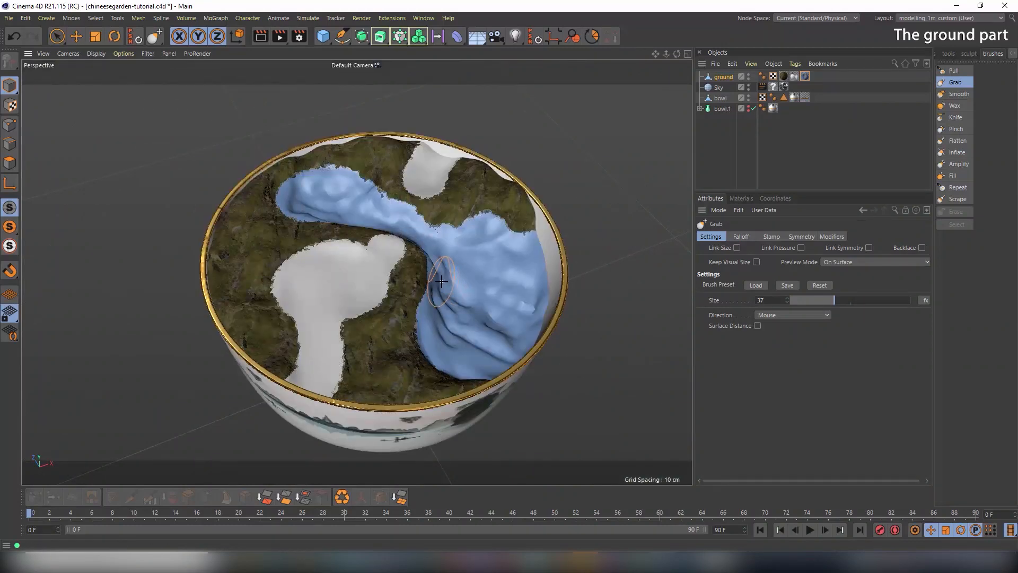
alt+drag(447, 278, 445, 209)
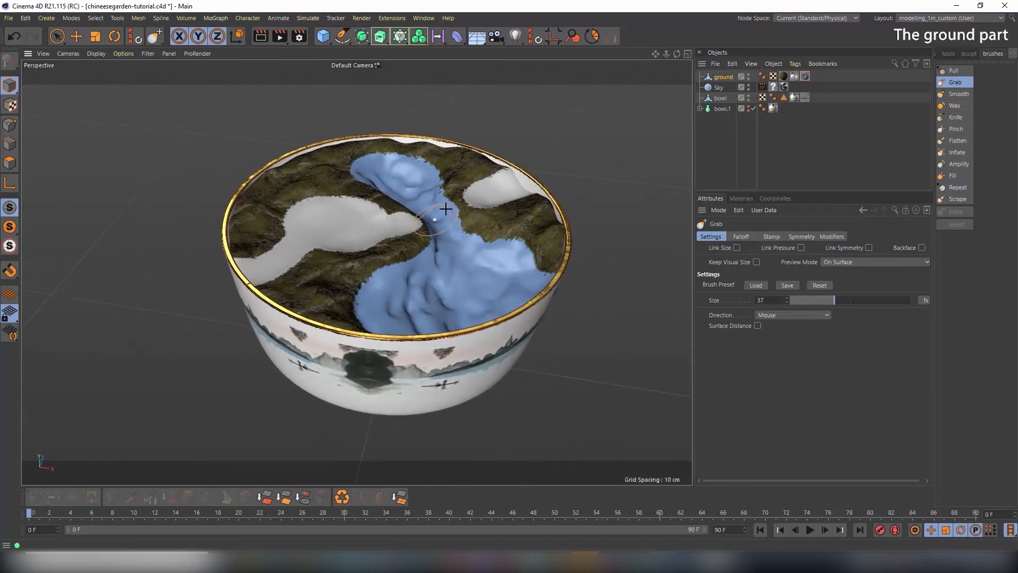
click(261, 36)
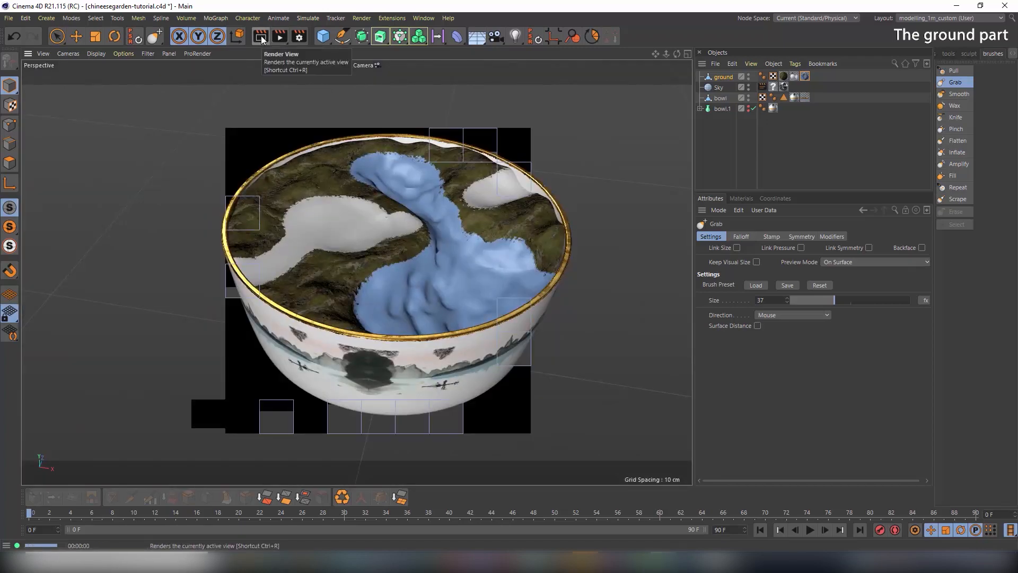
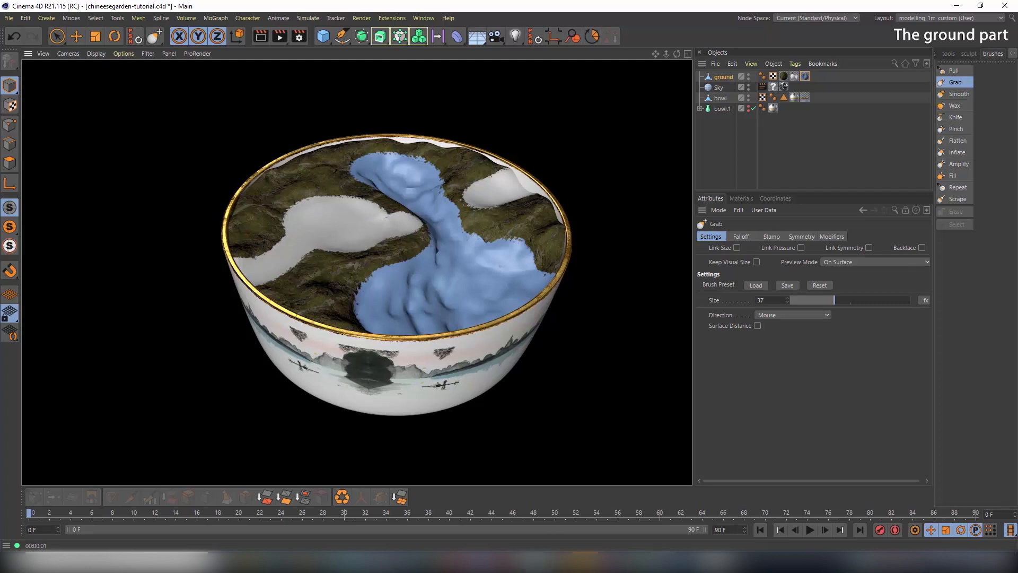
Preview the concrete exposed aggregate maps full size in the photo viewer, then return to the bowl scene
key(alt+Tab)
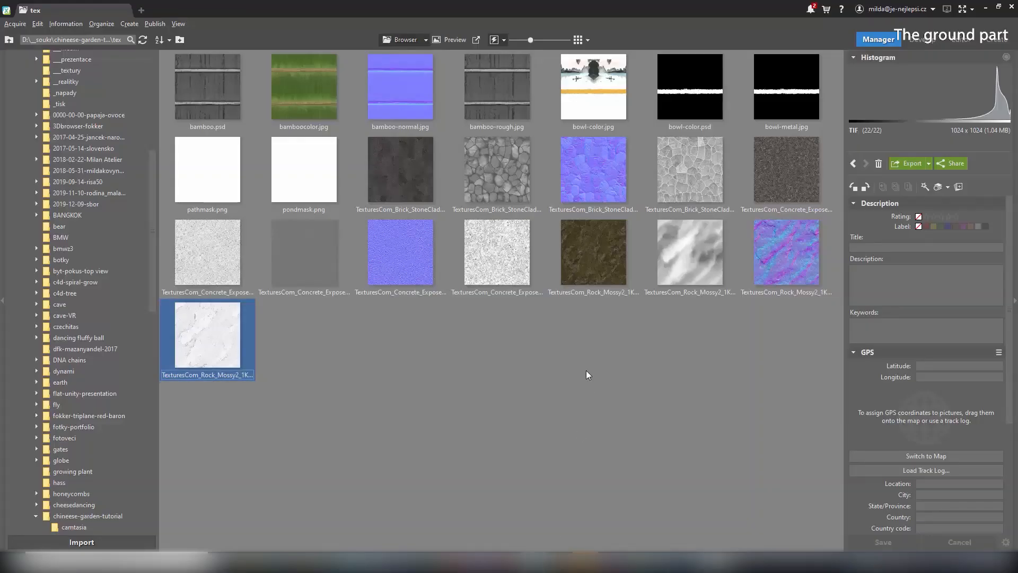
click(788, 183)
double_click(789, 181)
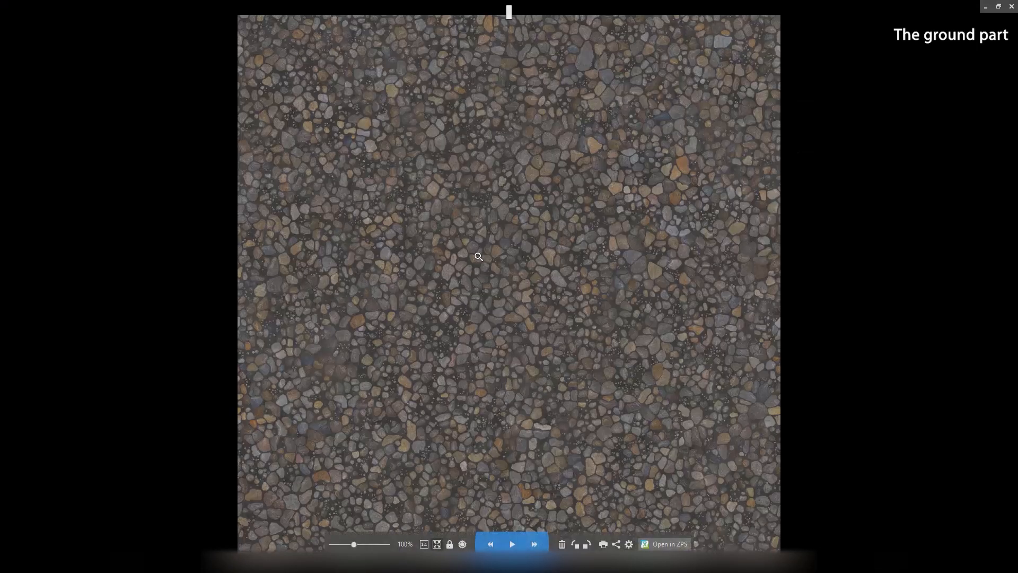
key(Escape)
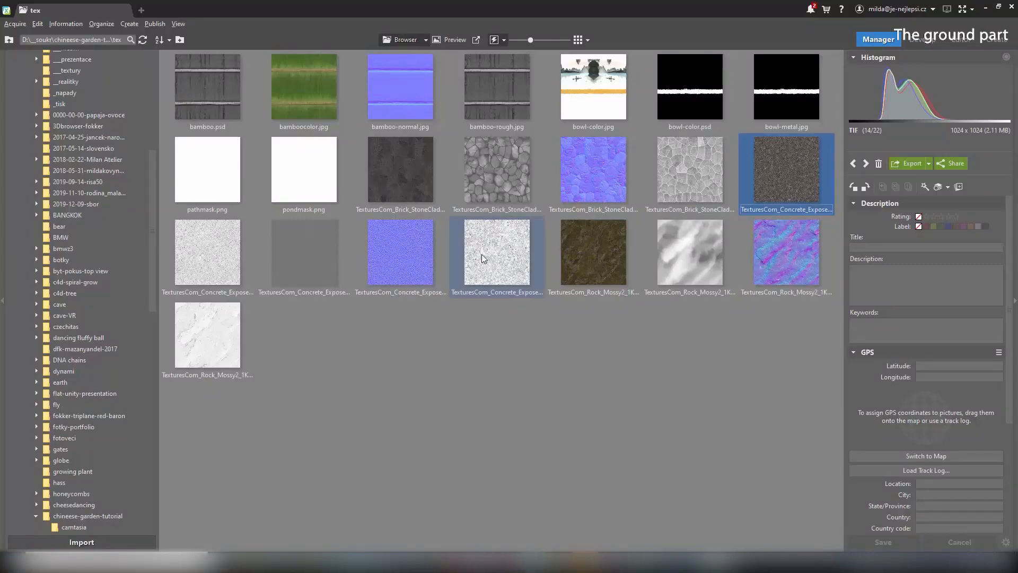
double_click(781, 189)
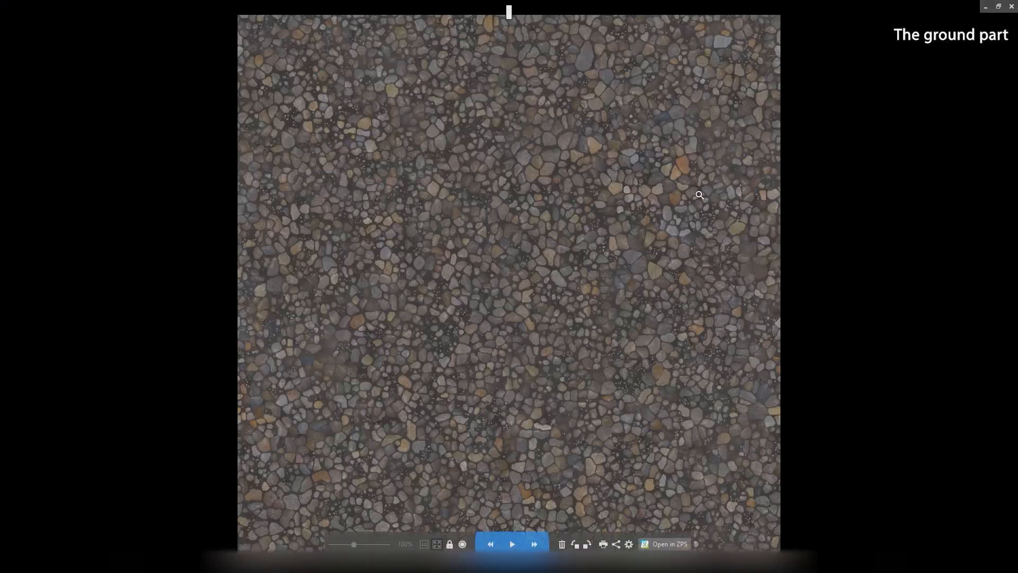
key(Right)
key(Right)
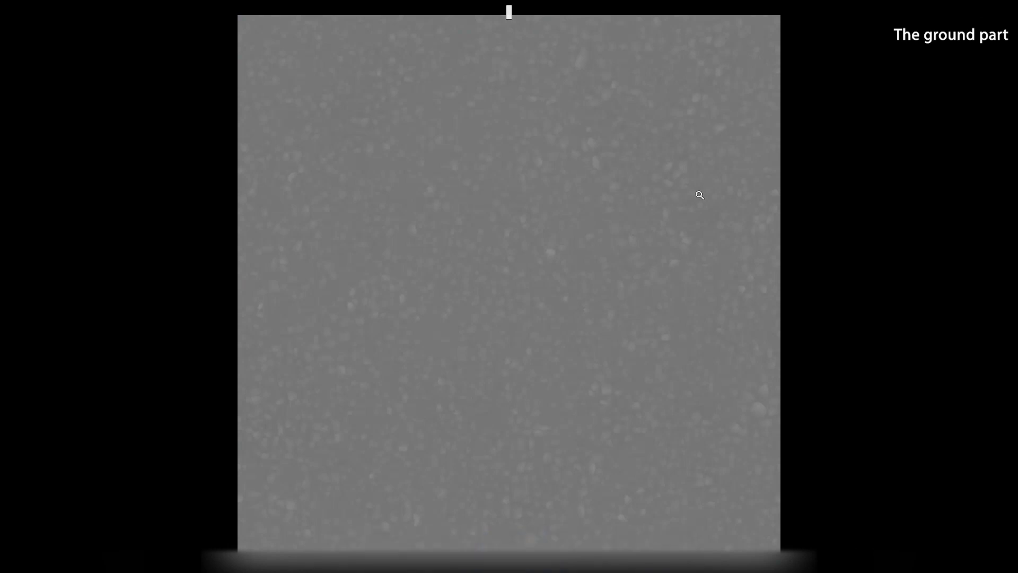
key(Right)
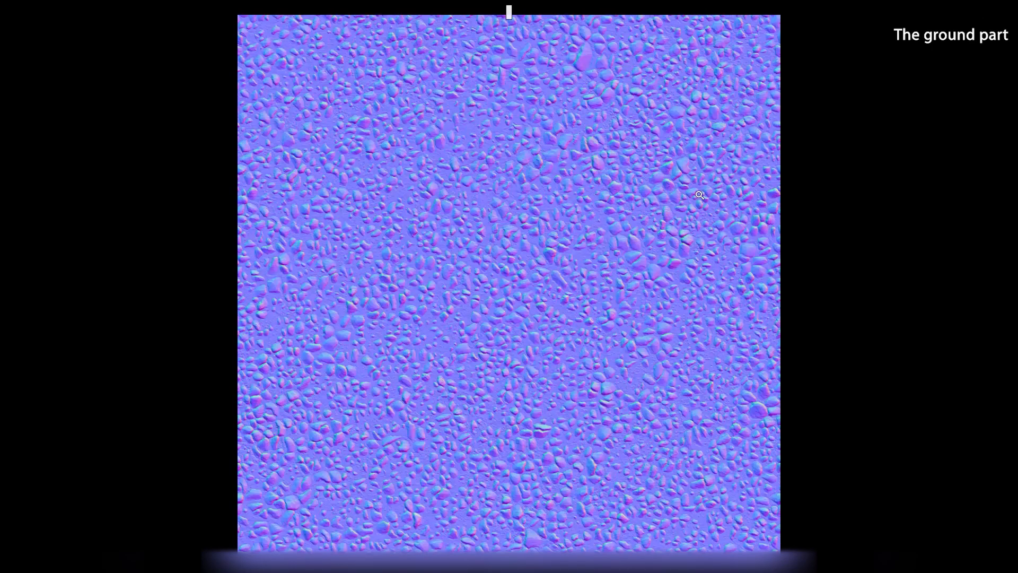
key(Escape)
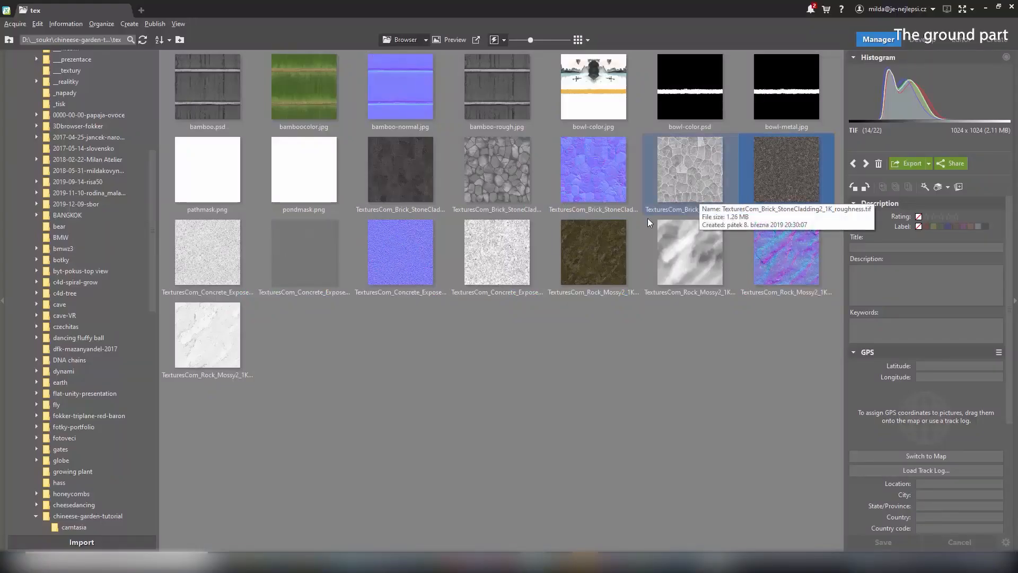
click(661, 563)
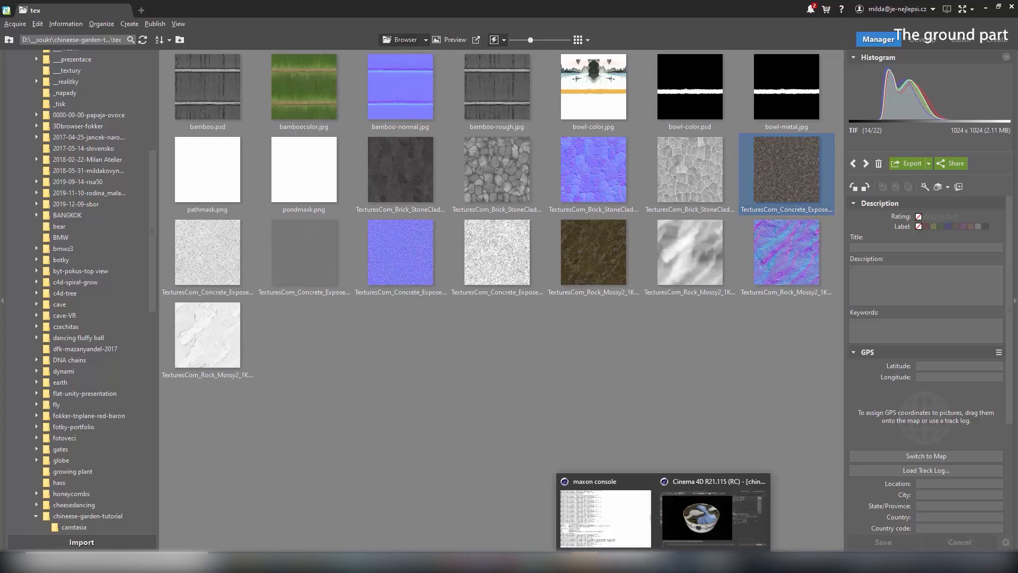
click(672, 513)
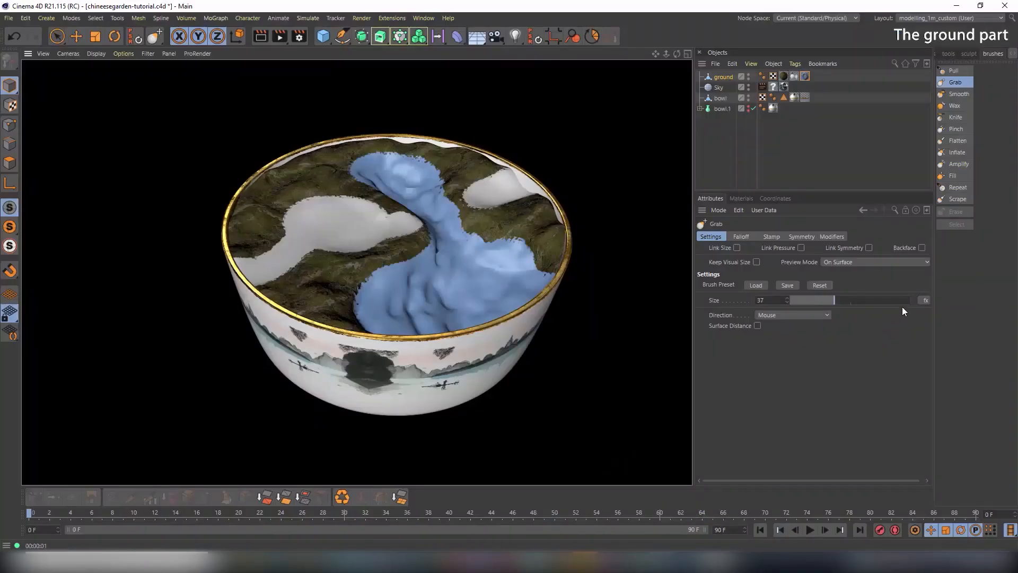
Load the concrete aggregate albedo image into the path material's Color channel
click(737, 199)
double_click(733, 229)
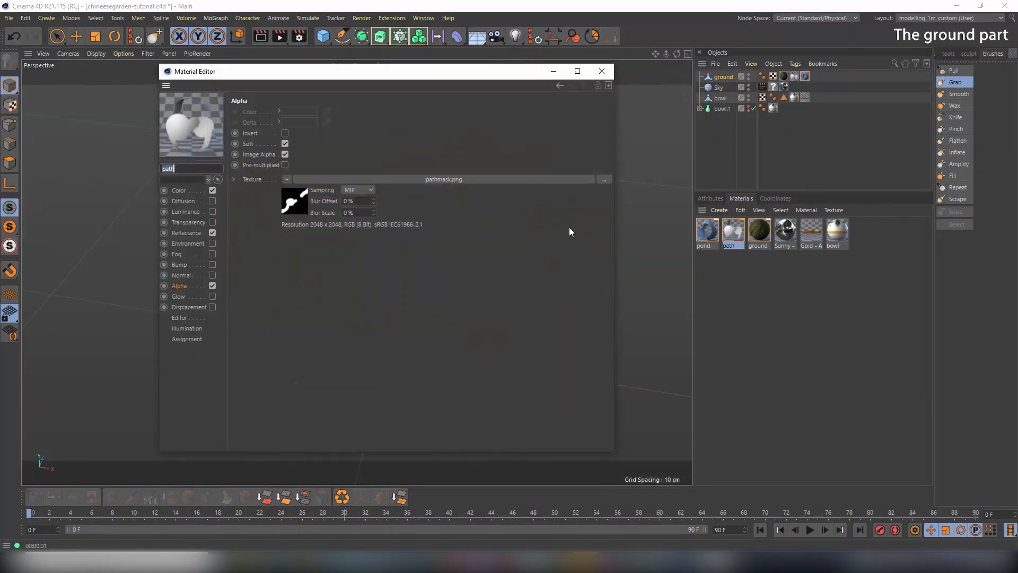
click(179, 191)
drag(409, 80, 701, 79)
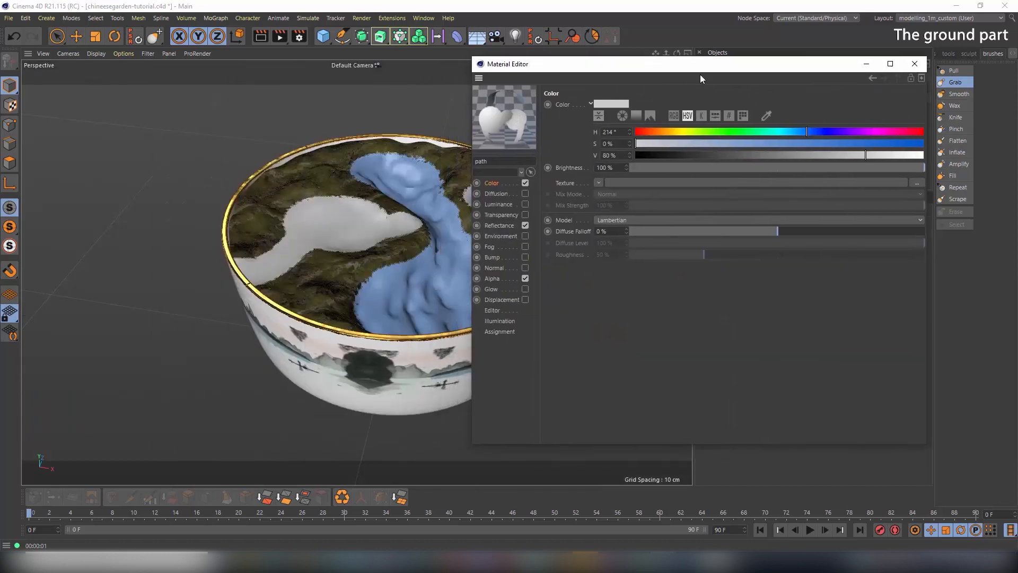
click(600, 182)
click(605, 202)
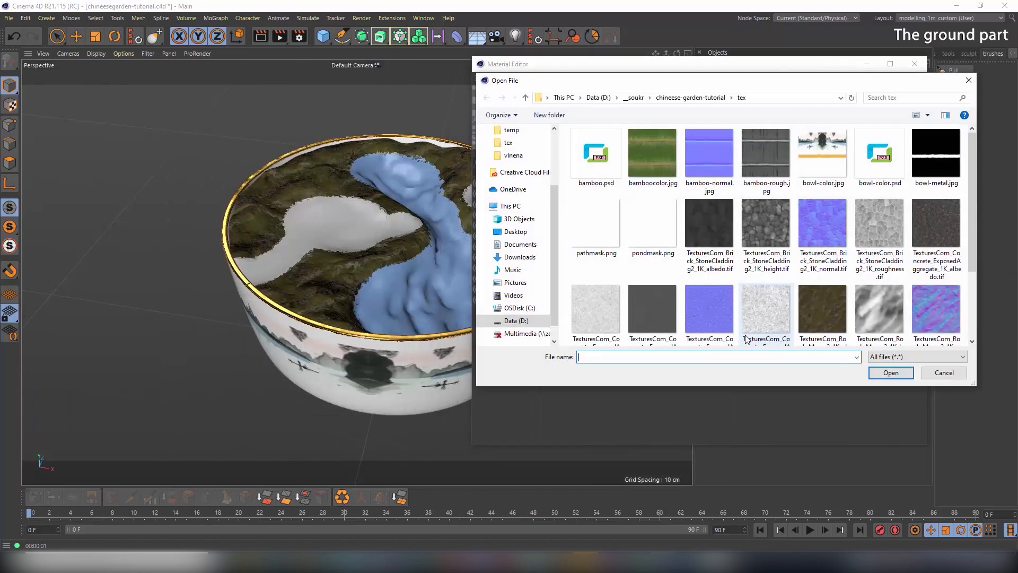
click(934, 218)
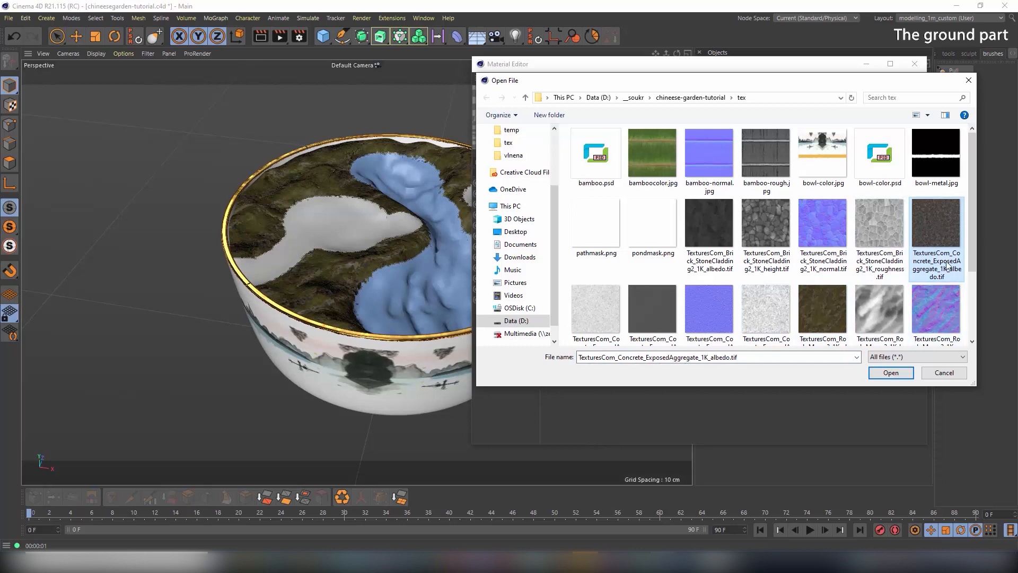
click(890, 373)
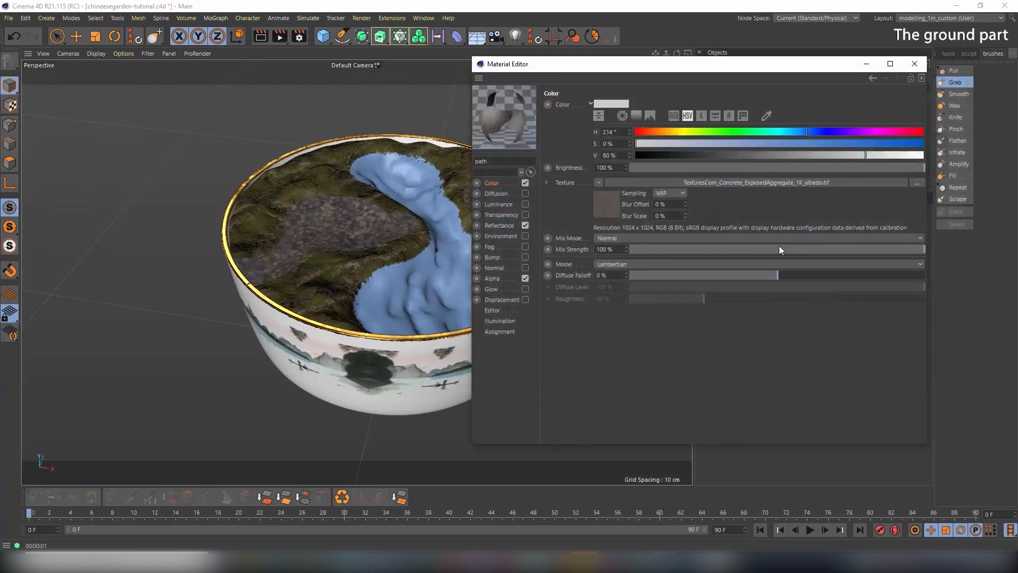
Enable the path material's Normal channel and load the concrete aggregate normal map
click(500, 268)
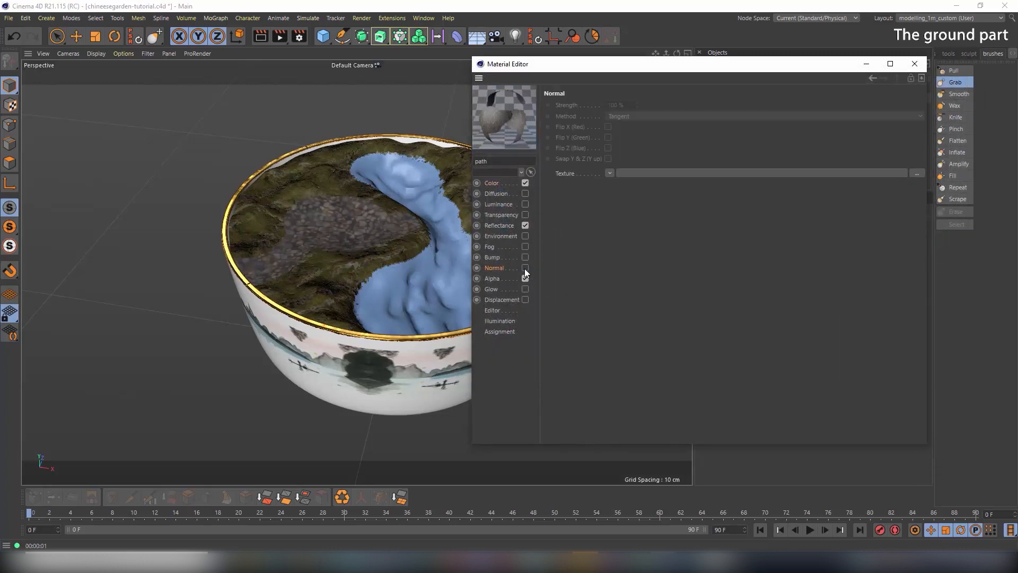
click(525, 268)
click(610, 173)
click(615, 197)
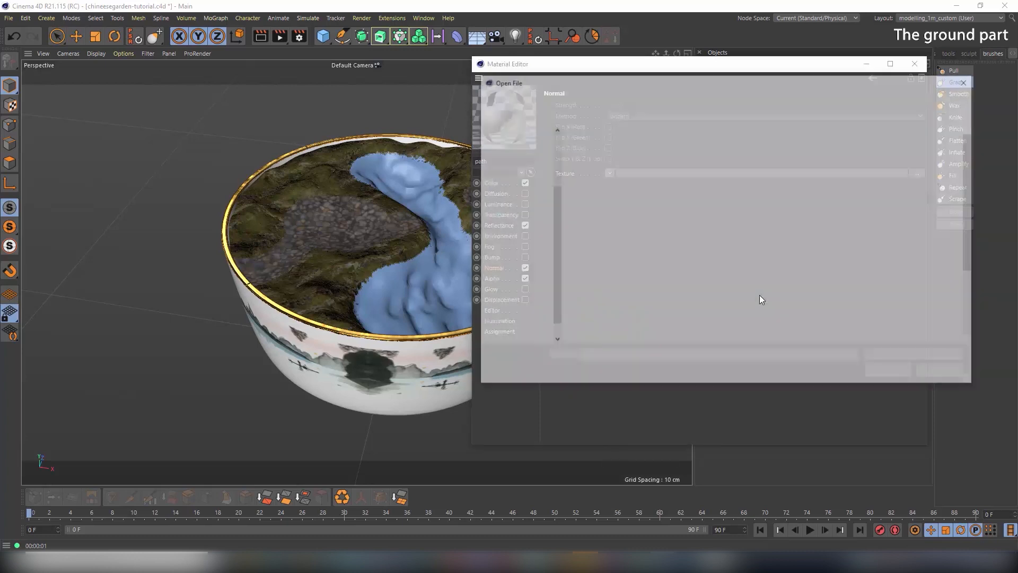
click(708, 310)
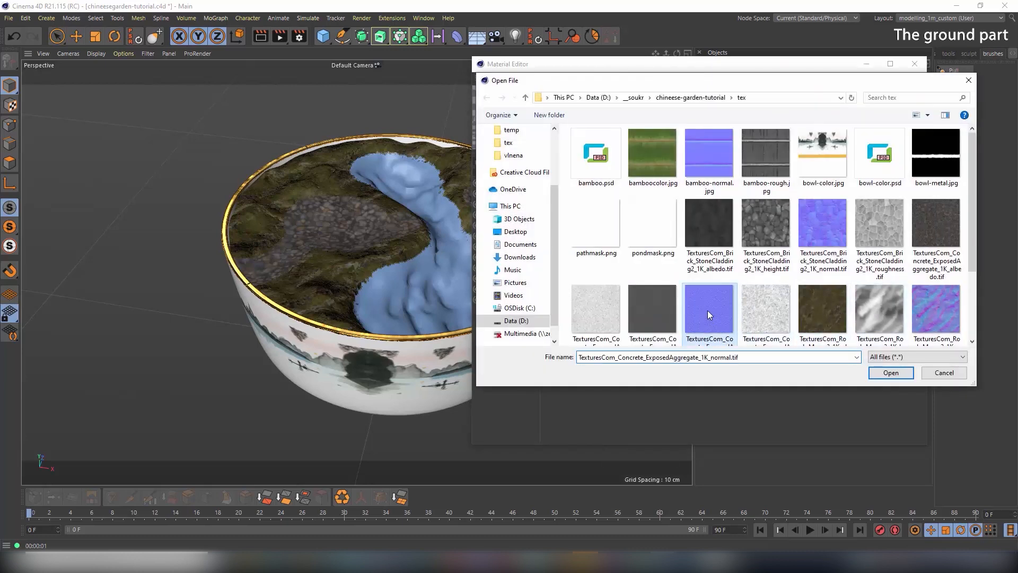
click(894, 373)
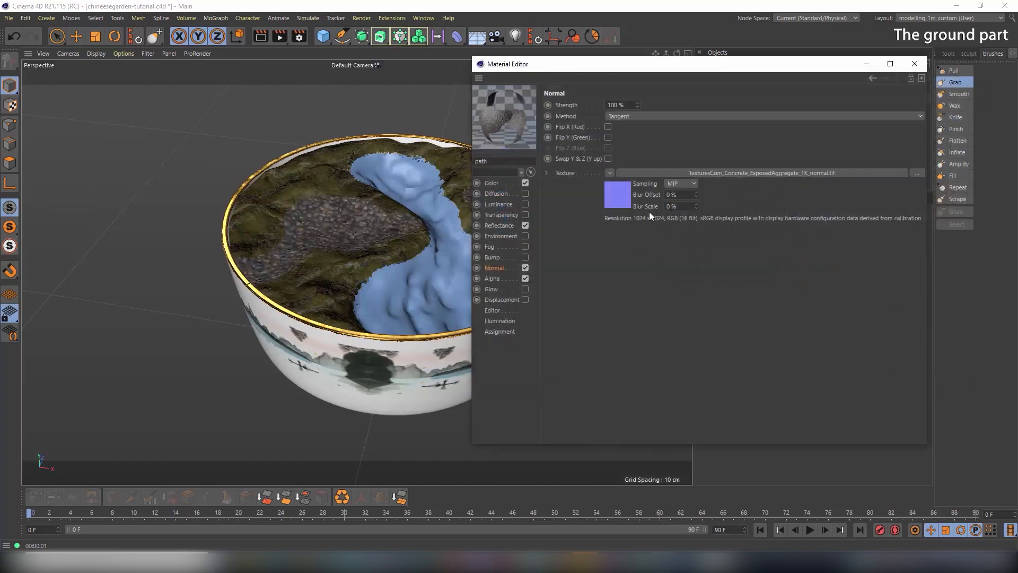
Set the path material's Texture Preview Size to No Scaling so the gravel shows sharply
click(915, 64)
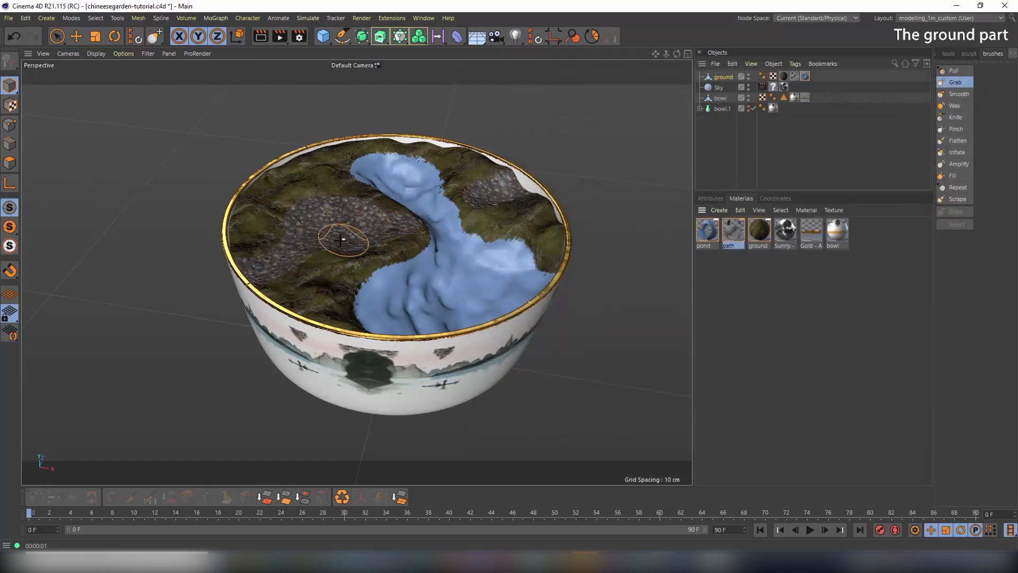
alt+drag(318, 238, 328, 247)
alt+right_drag(327, 247, 444, 249)
mouse_move(347, 212)
alt+mouse_down()
mouse_move(387, 188)
mouse_move(360, 209)
alt+mouse_up()
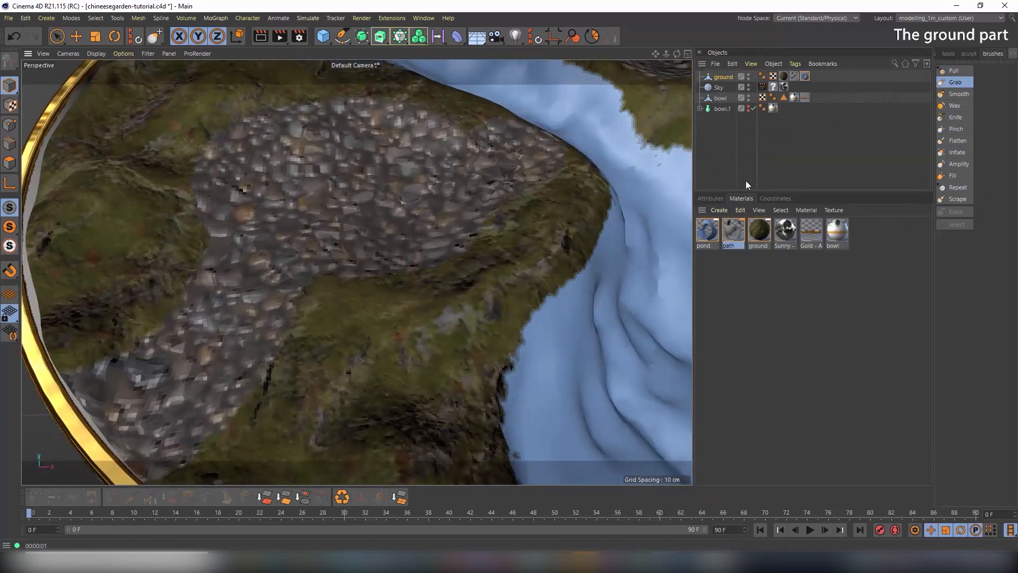
double_click(735, 231)
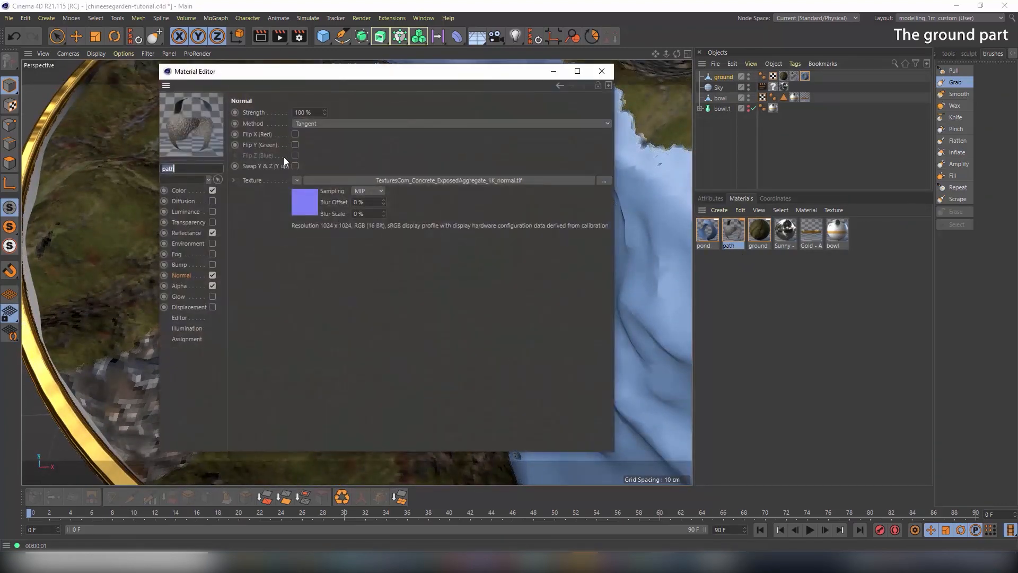
click(181, 318)
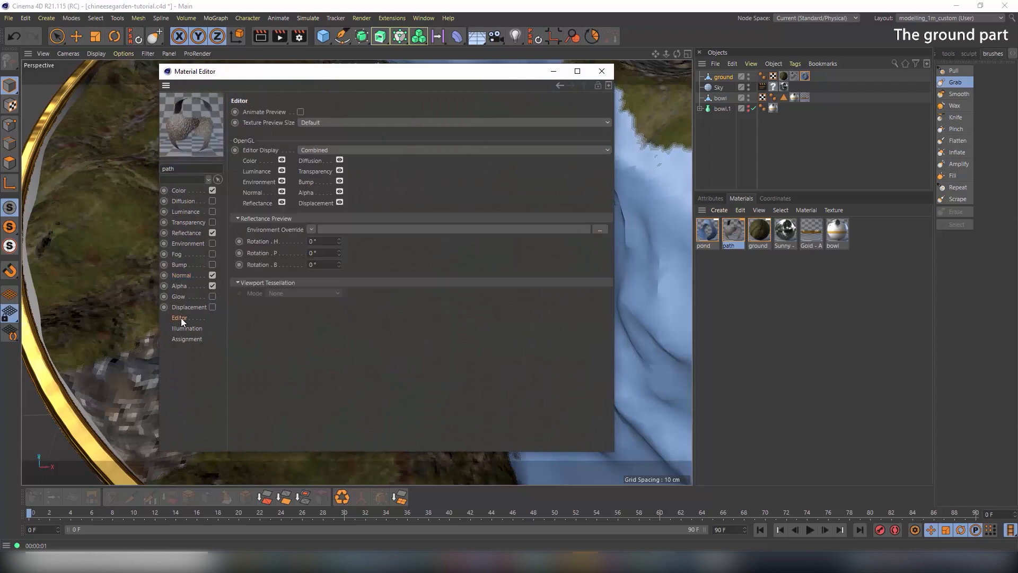
click(335, 123)
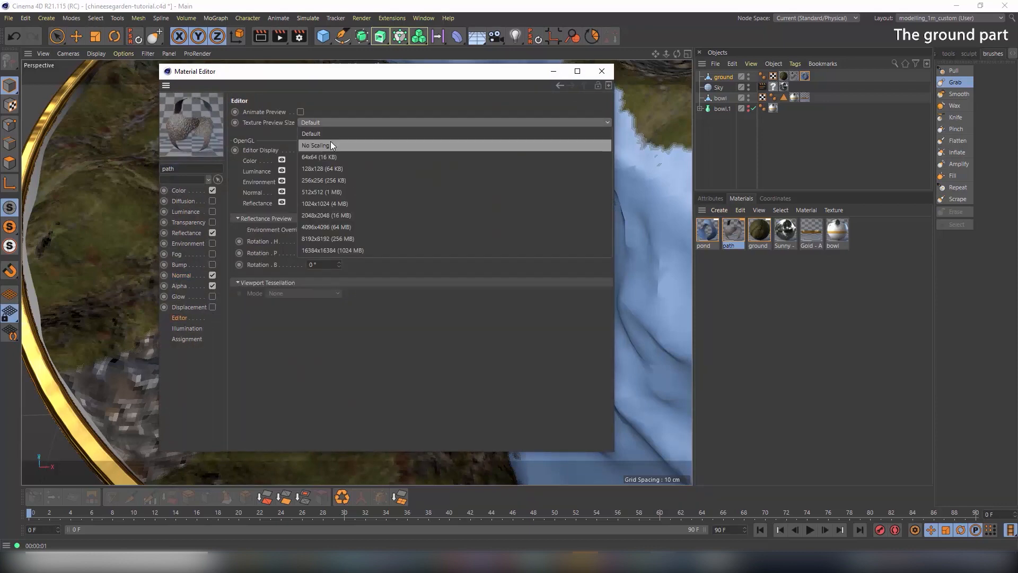
click(330, 142)
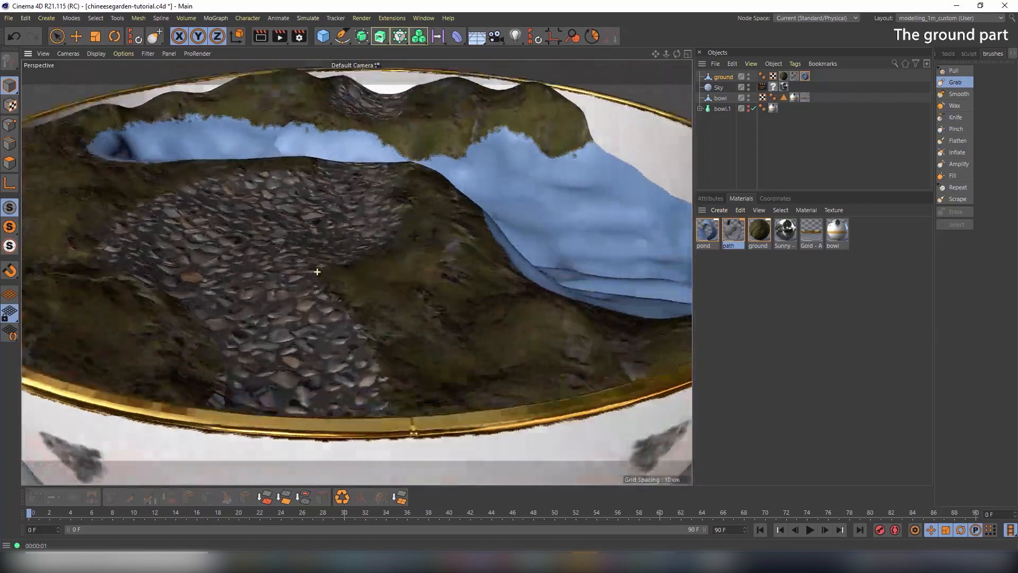
alt+drag(415, 236, 282, 301)
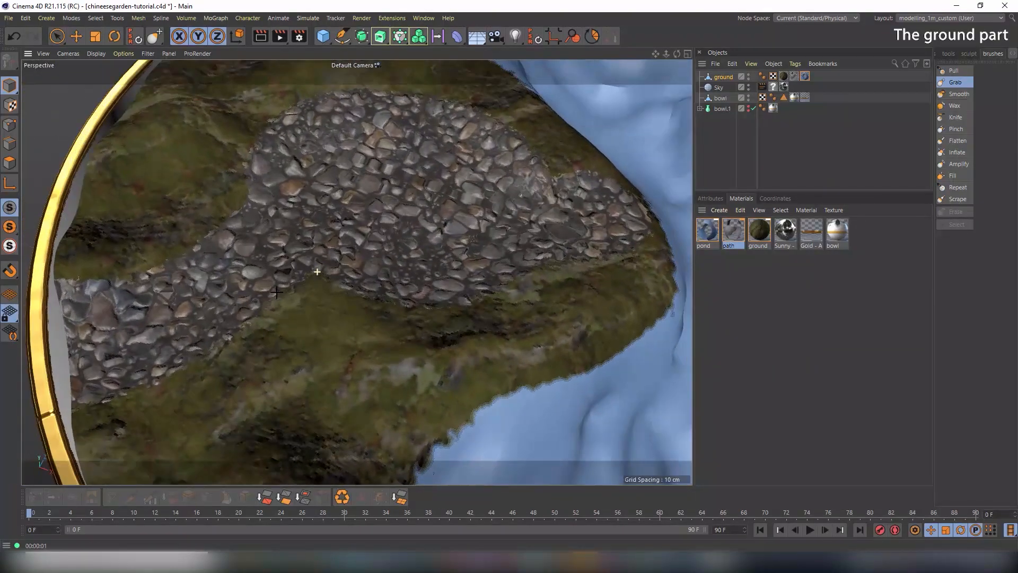
Try tiling the pond material tag 2.94 times along U, then undo it
scroll(428, 278, down, 3)
mouse_move(425, 276)
alt+mouse_down()
mouse_move(415, 249)
mouse_move(200, 256)
mouse_move(371, 268)
alt+mouse_up()
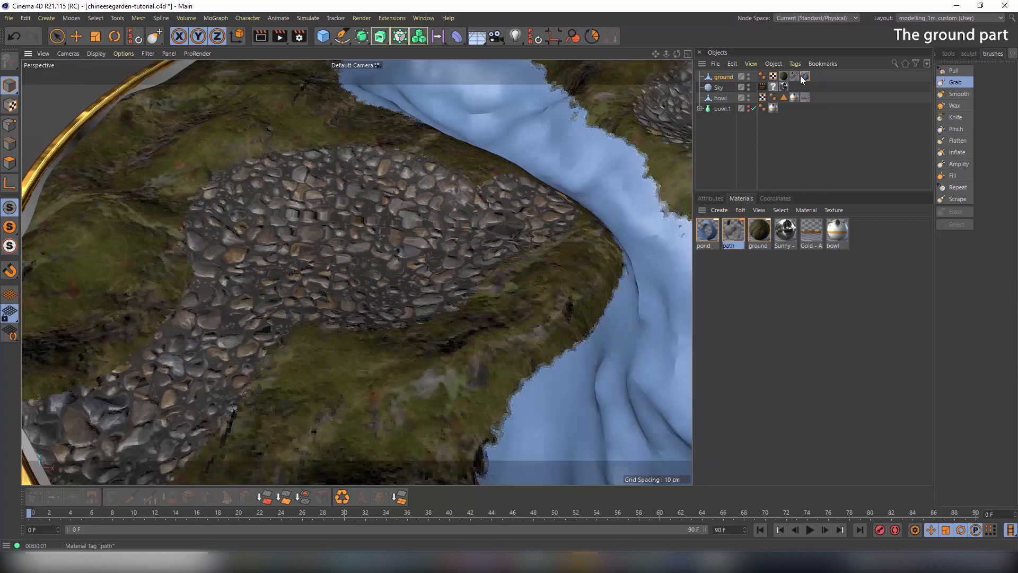
click(718, 199)
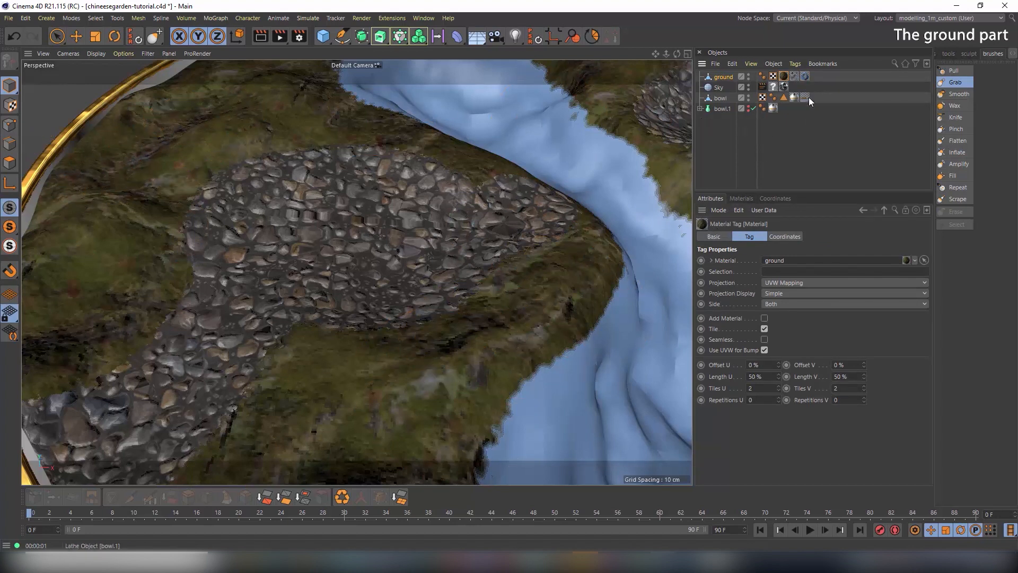
click(806, 77)
drag(778, 388, 808, 388)
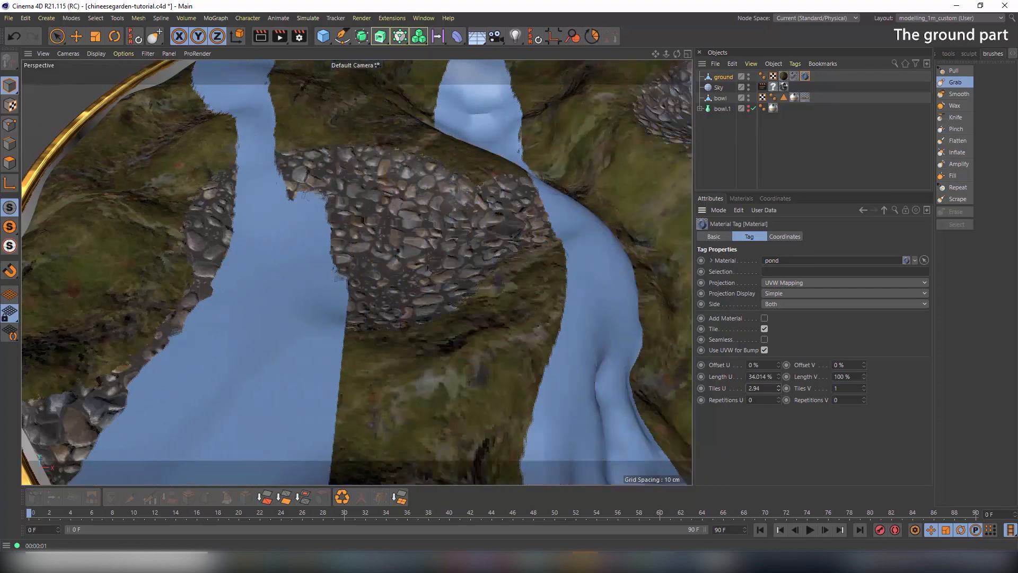
key(ctrl+z)
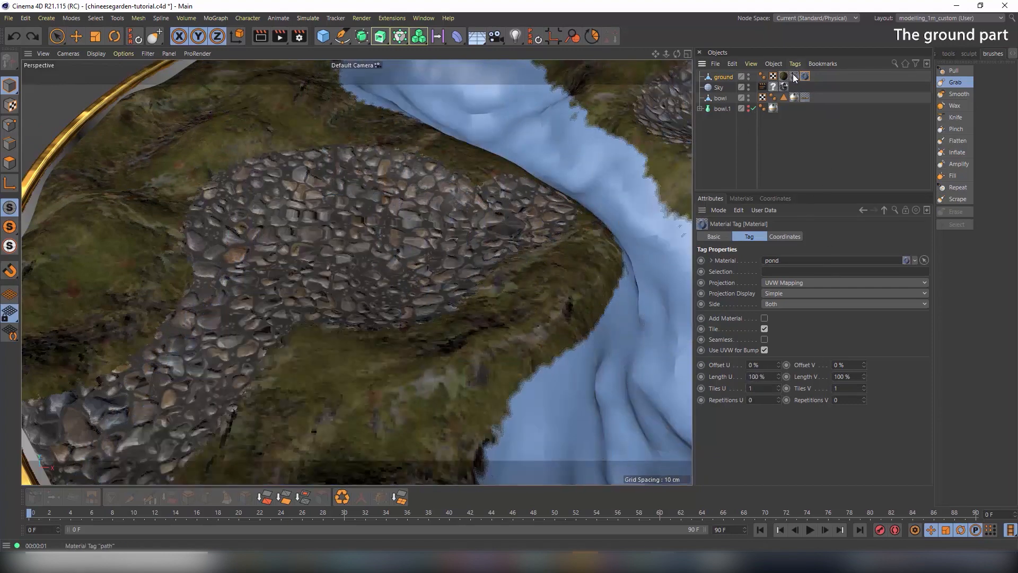
Test extra U tiling on the path tag, revert to a single tile, and reopen the path material
click(794, 77)
drag(778, 387, 791, 388)
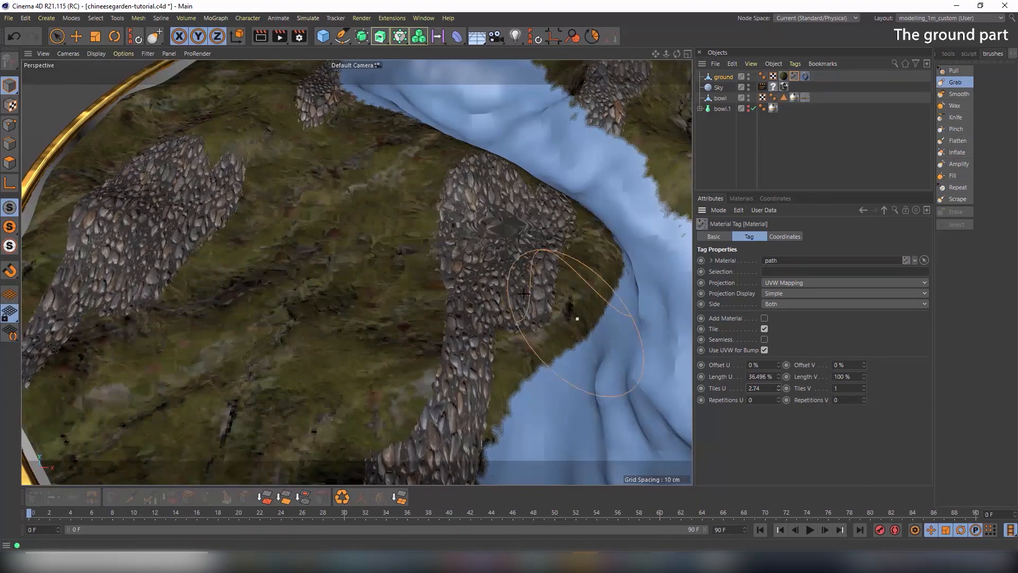
scroll(525, 283, down, 5)
alt+middle_drag(503, 300, 411, 311)
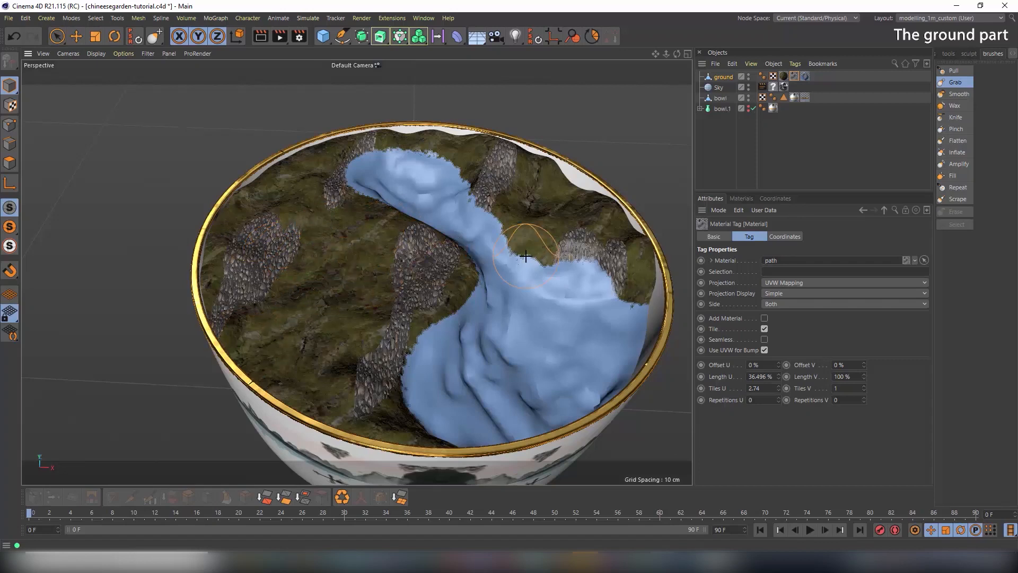
key(ctrl+z)
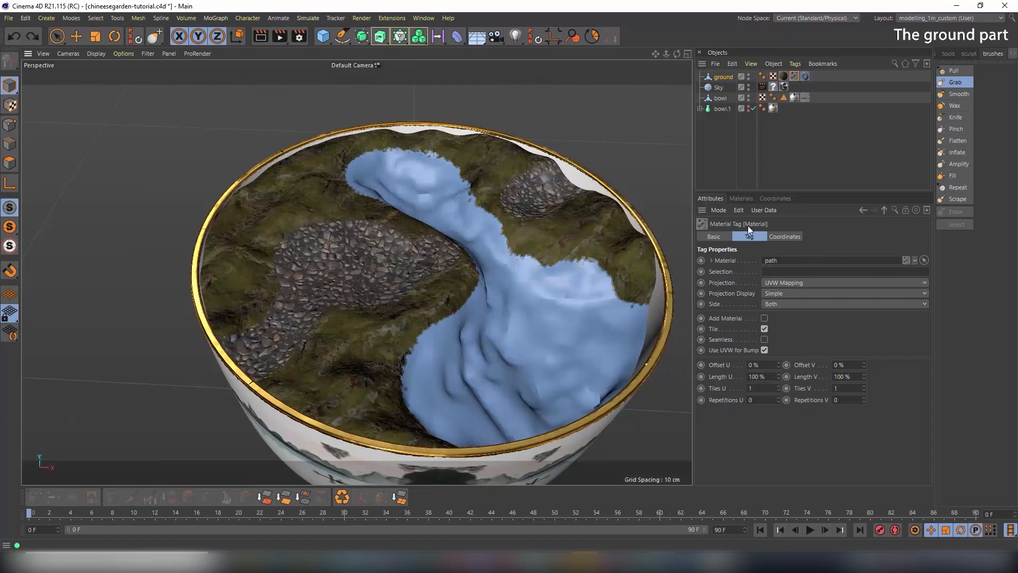
click(741, 198)
double_click(734, 232)
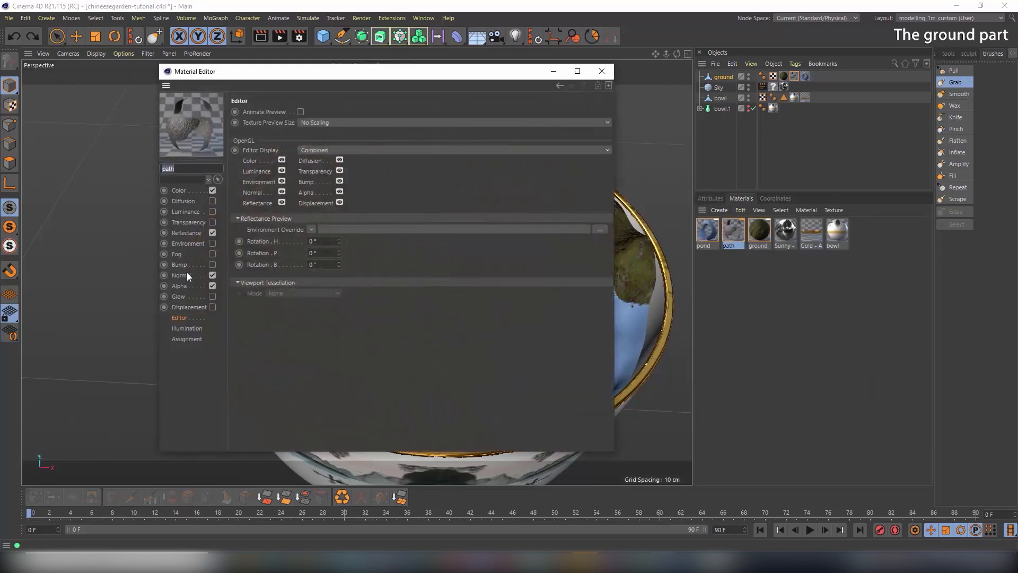
Wrap the path's colour texture in a Layer shader and add a Transform effect
click(183, 190)
drag(297, 71, 665, 96)
click(656, 214)
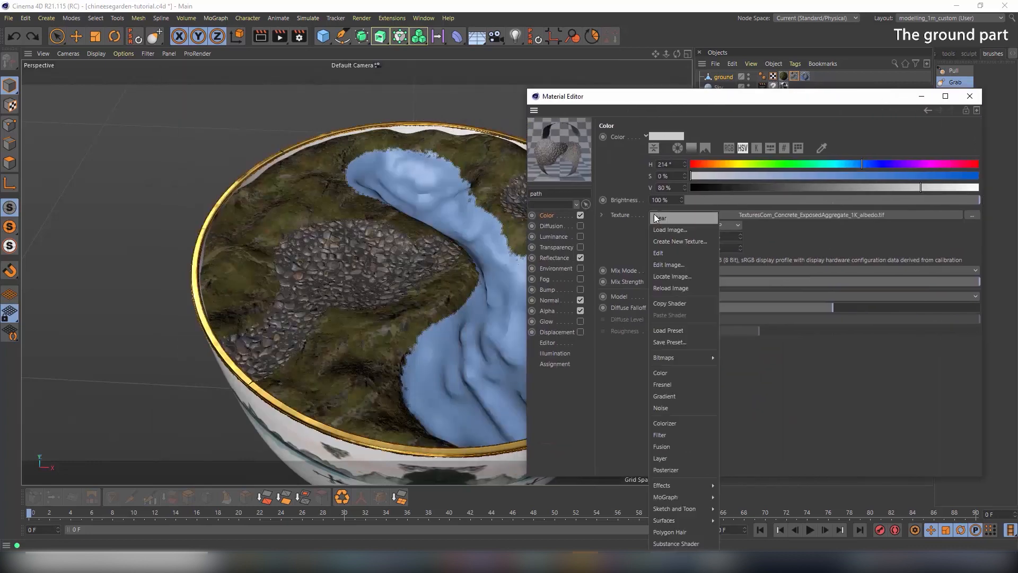
click(682, 458)
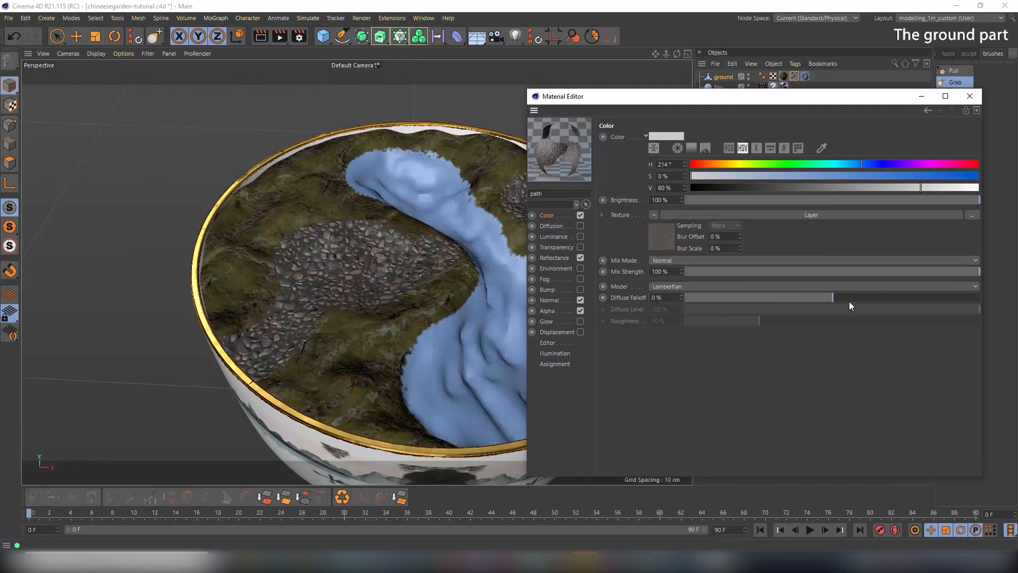
click(663, 233)
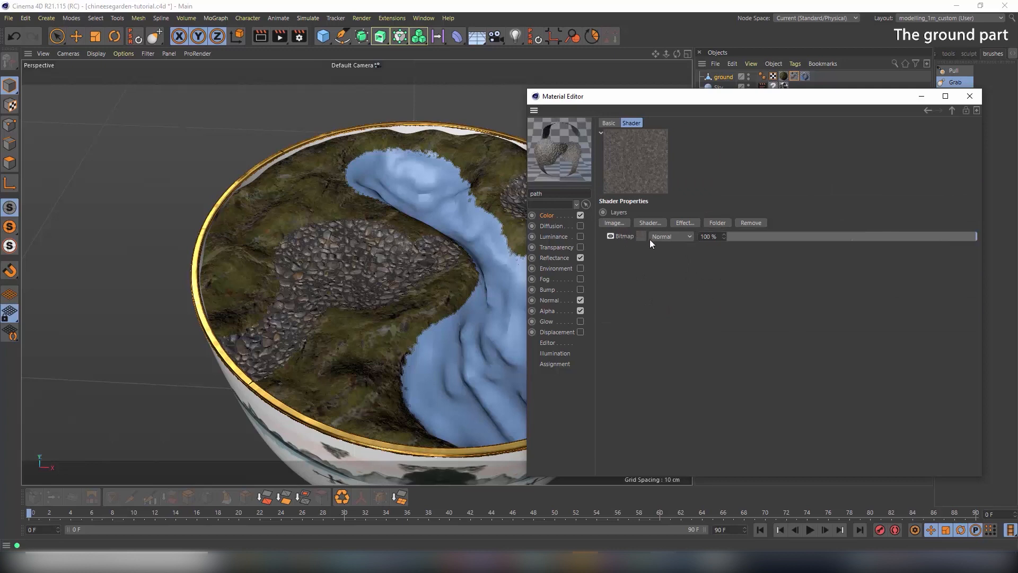
click(689, 224)
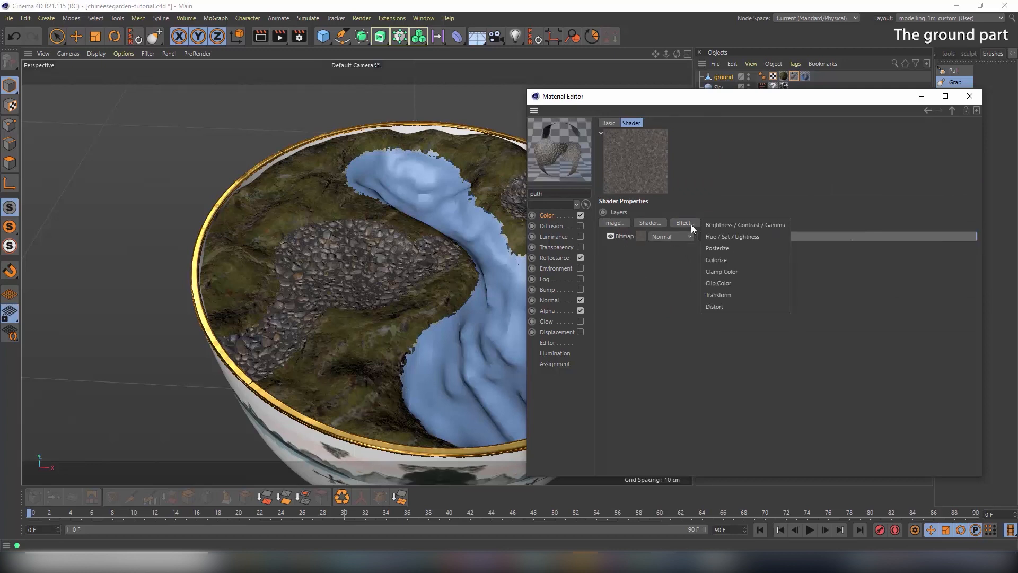
click(720, 295)
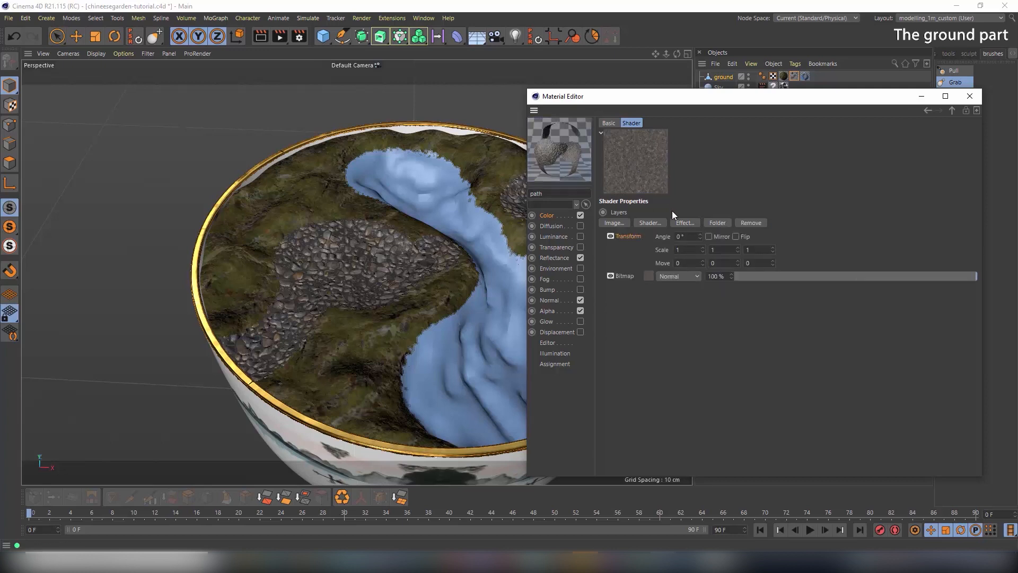
Try Transform scales of 2 and then 0.2 on all three axes
text(2)
key(Tab)
text(2)
key(Tab)
text(2)
key(Tab)
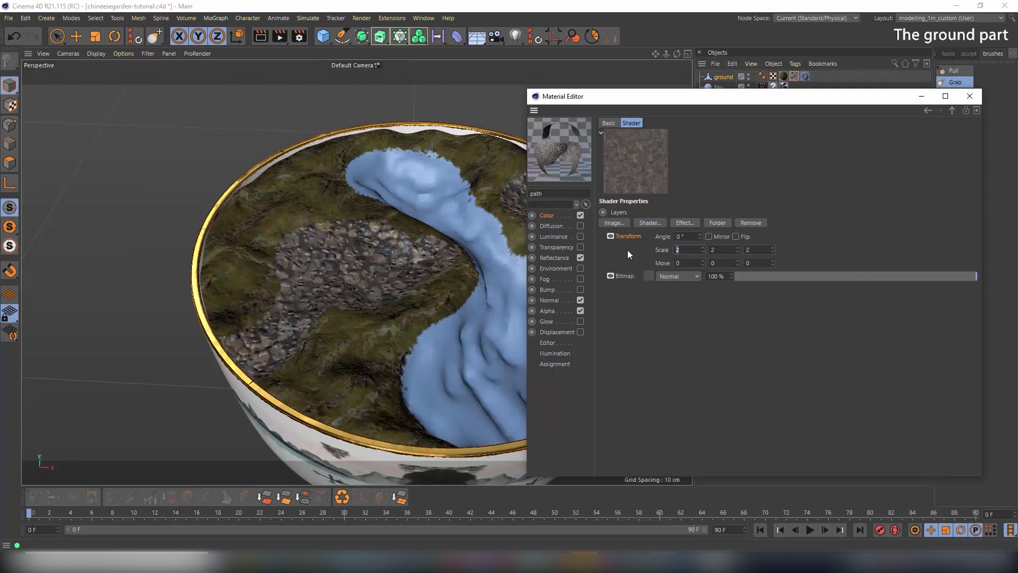
text(0.2)
key(Tab)
text(0.2)
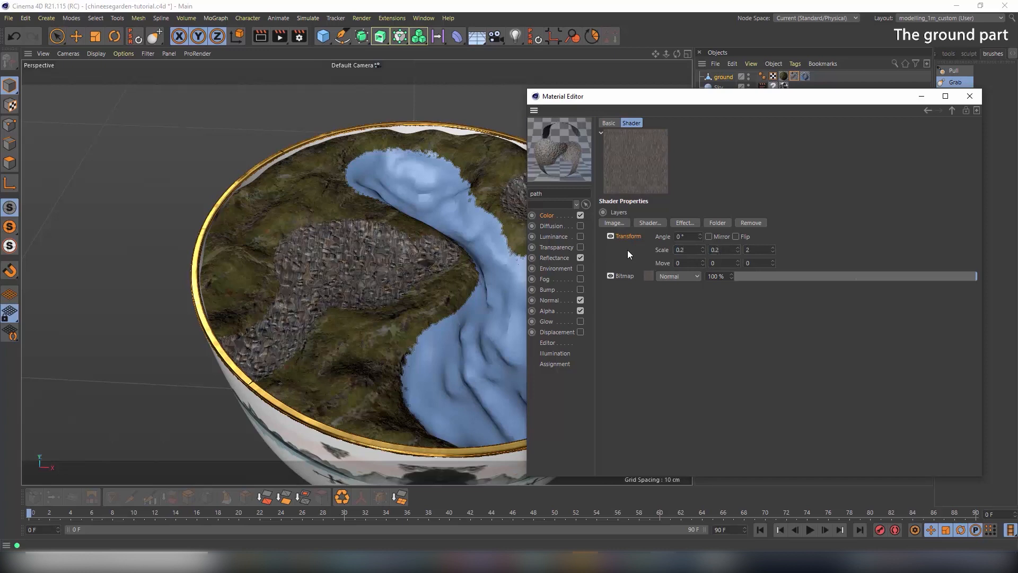
key(Tab)
text(0.2)
key(Tab)
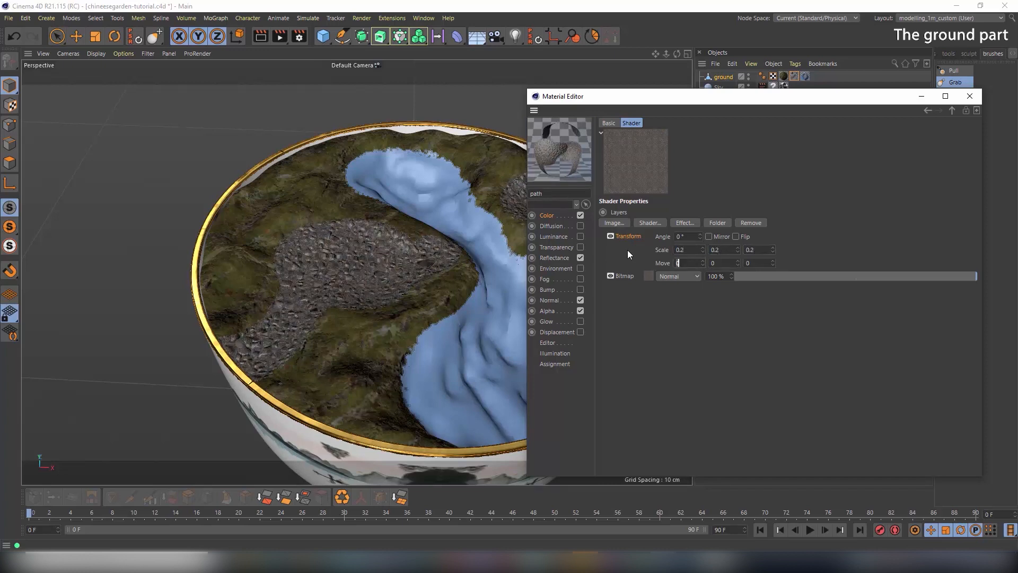
Set the Transform scale to 0.5 on X, Y and Z
scroll(363, 276, up, 10)
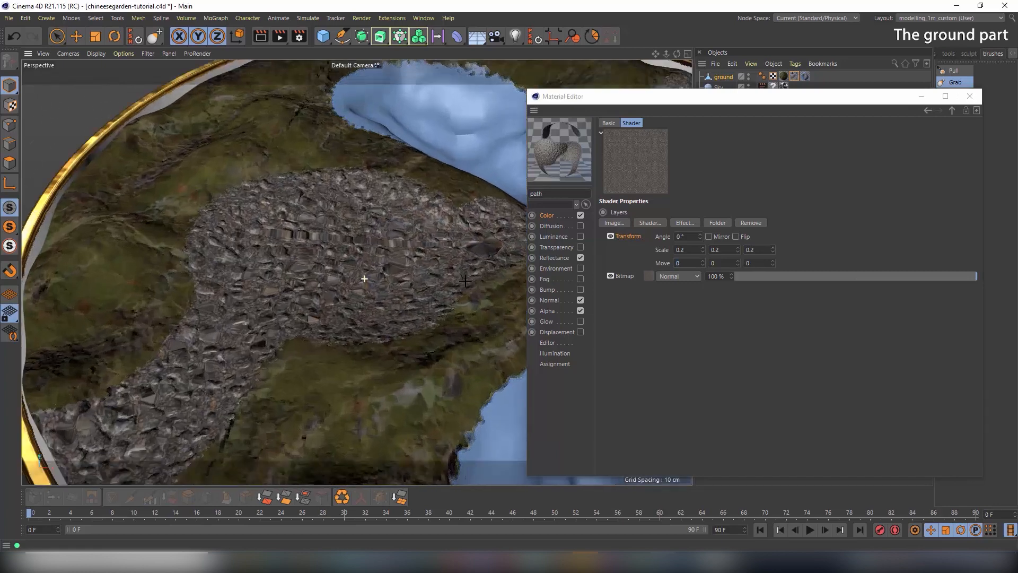
double_click(693, 252)
text(0.5)
key(Tab)
text(0)
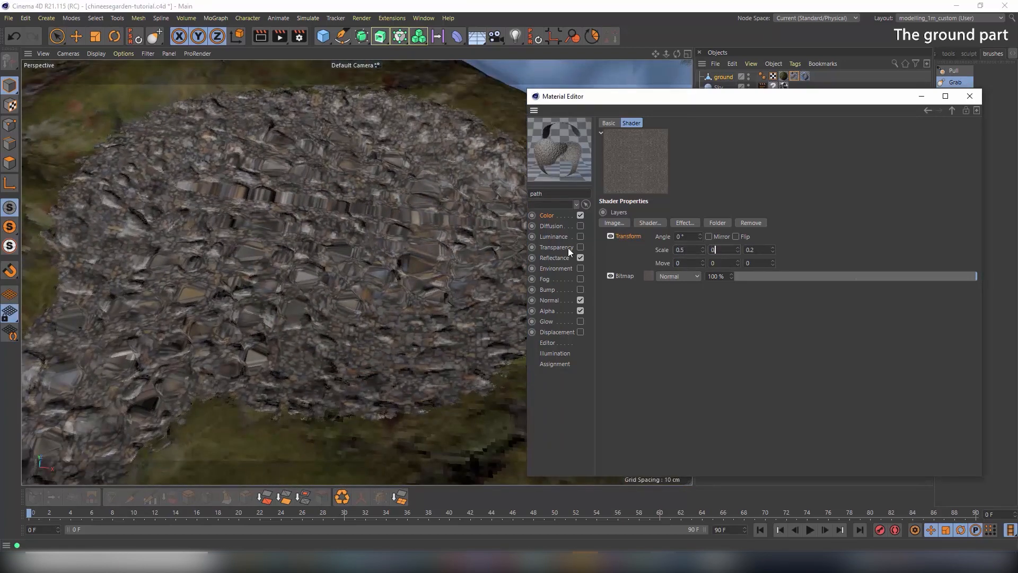
text(.5)
key(Tab)
text(0.5)
key(Tab)
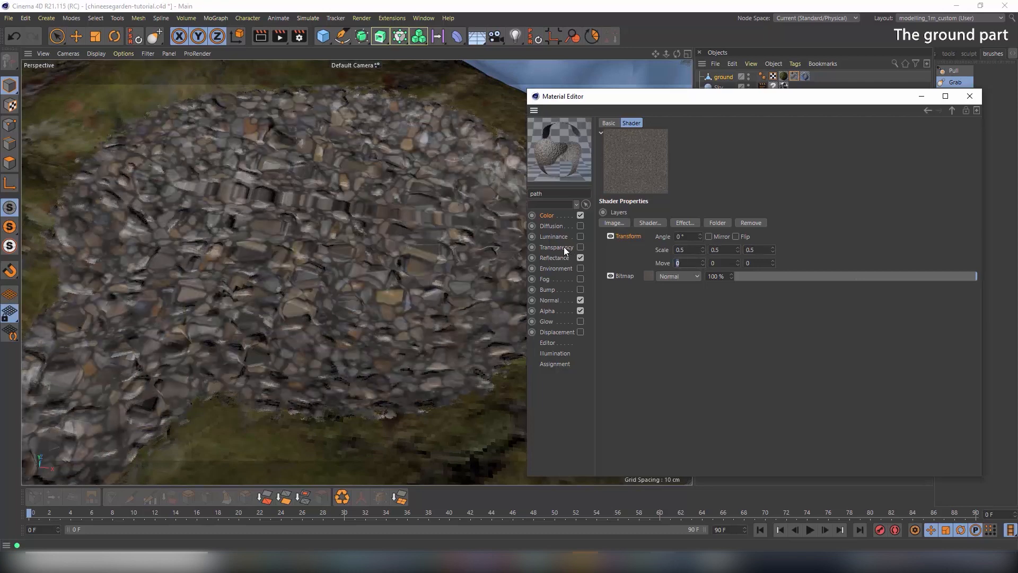
Disable the path material's Normal channel and undo an accidental ground deformation
click(580, 300)
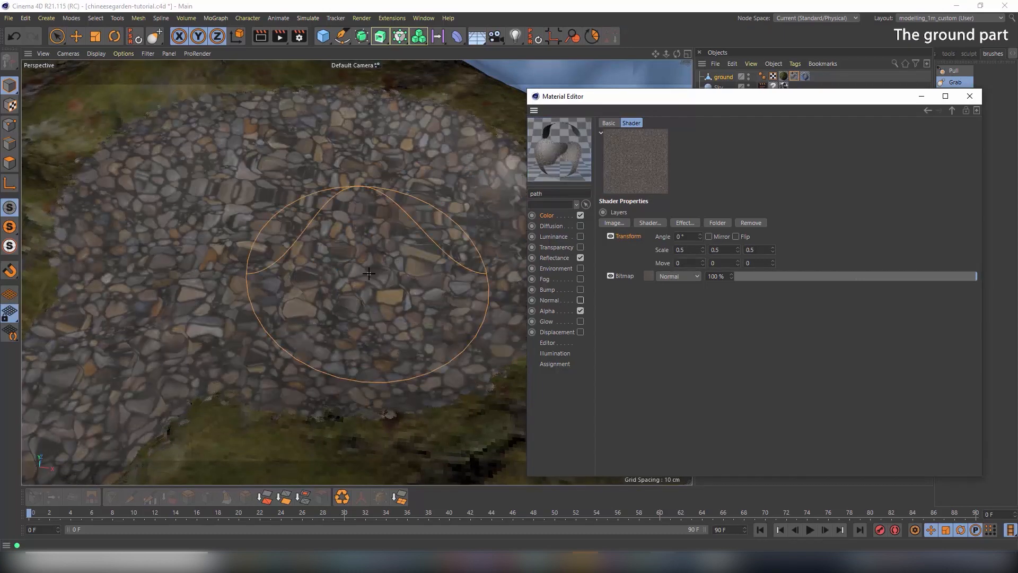
drag(360, 272, 367, 256)
key(x)
key(ctrl+z)
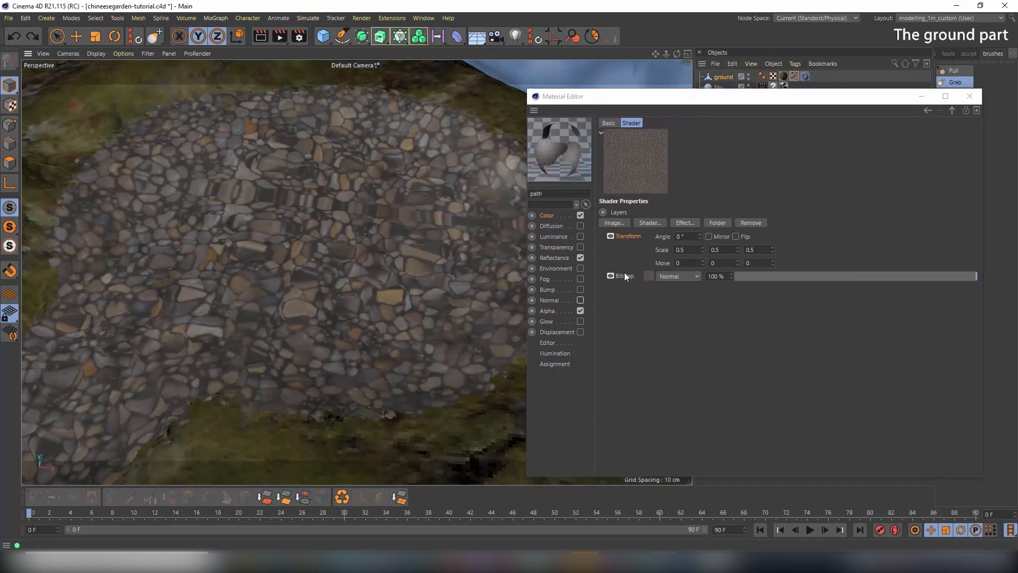
Test a 0.3 Transform scale on all axes and inspect the stone path
drag(683, 250, 543, 238)
text(0.3)
key(Tab)
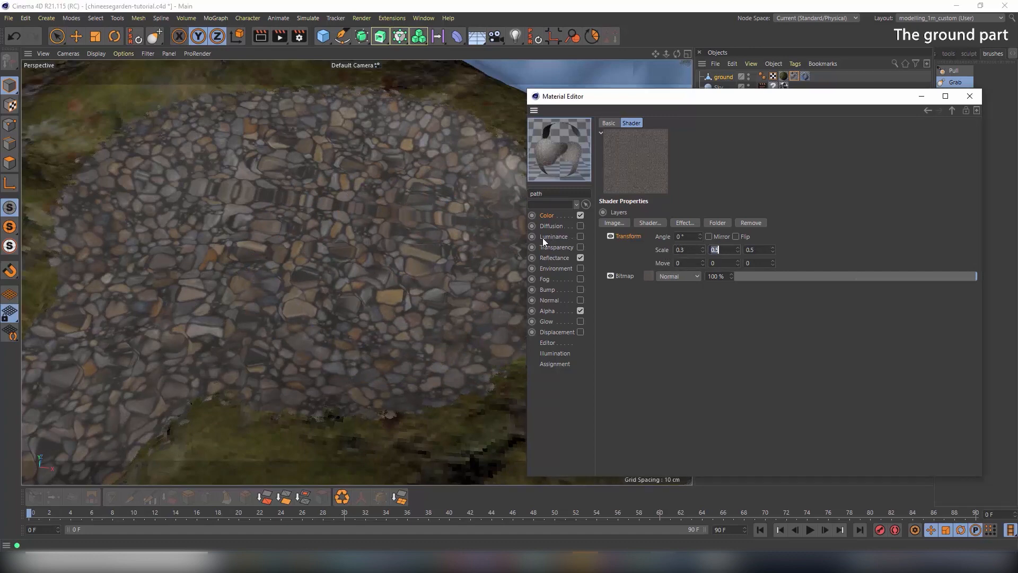
text(0.3)
key(Tab)
text(0.3)
key(Tab)
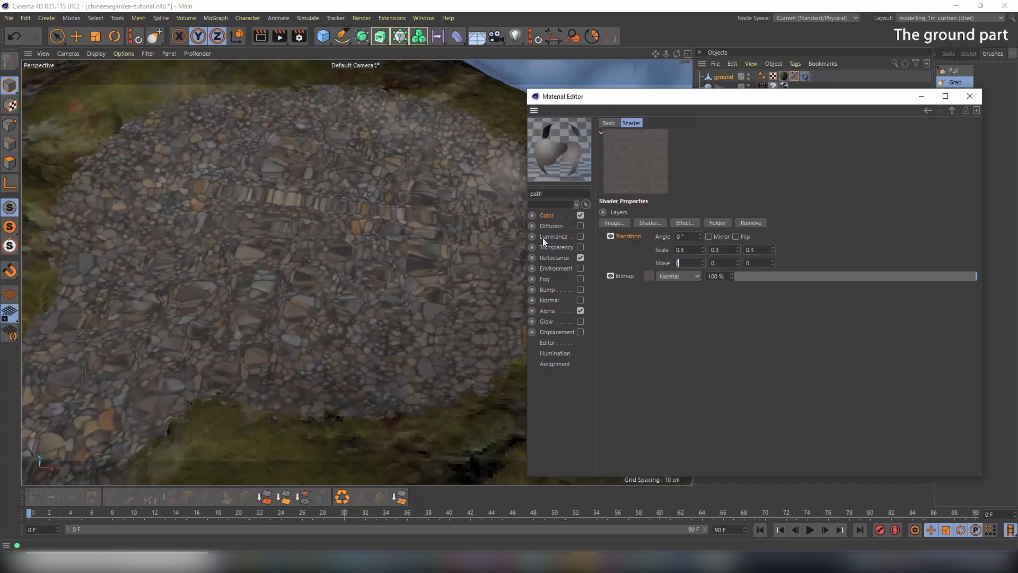
alt+drag(307, 228, 353, 212)
Restore the Transform scale to 0.5 and look over the path from above
double_click(683, 250)
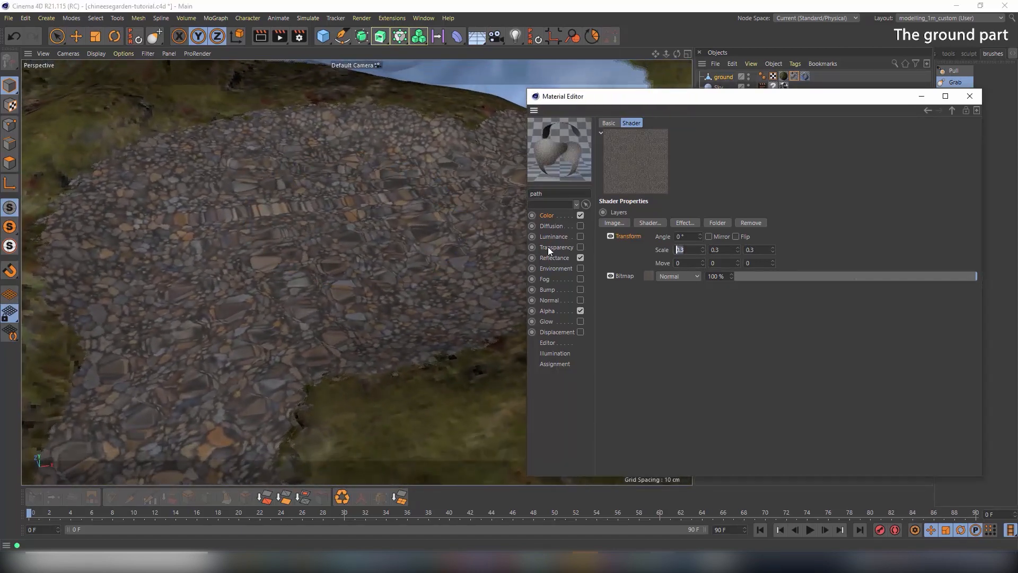
text(0.50.5)
key(Tab)
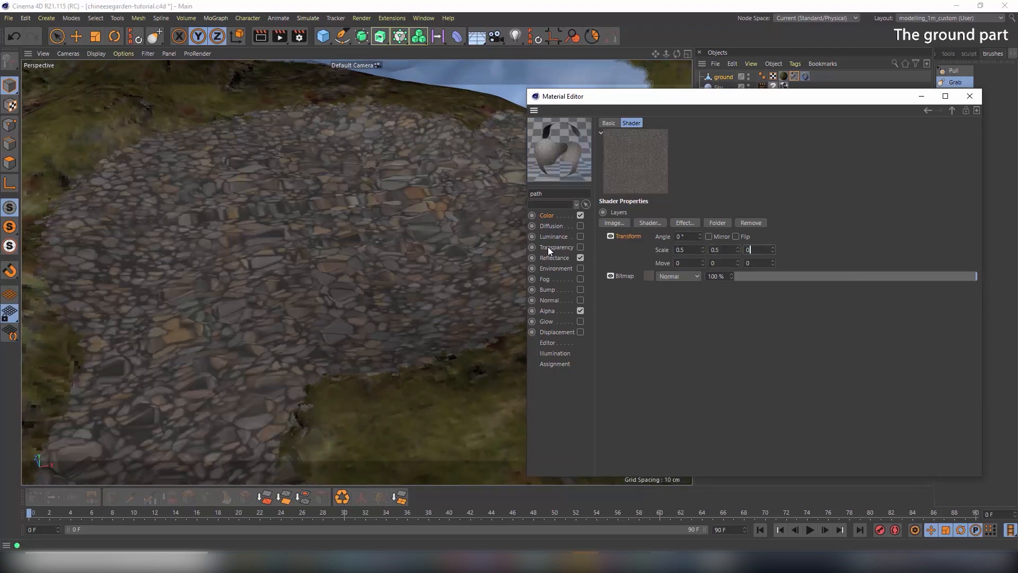
text(0.5)
key(Tab)
alt+drag(397, 228, 342, 278)
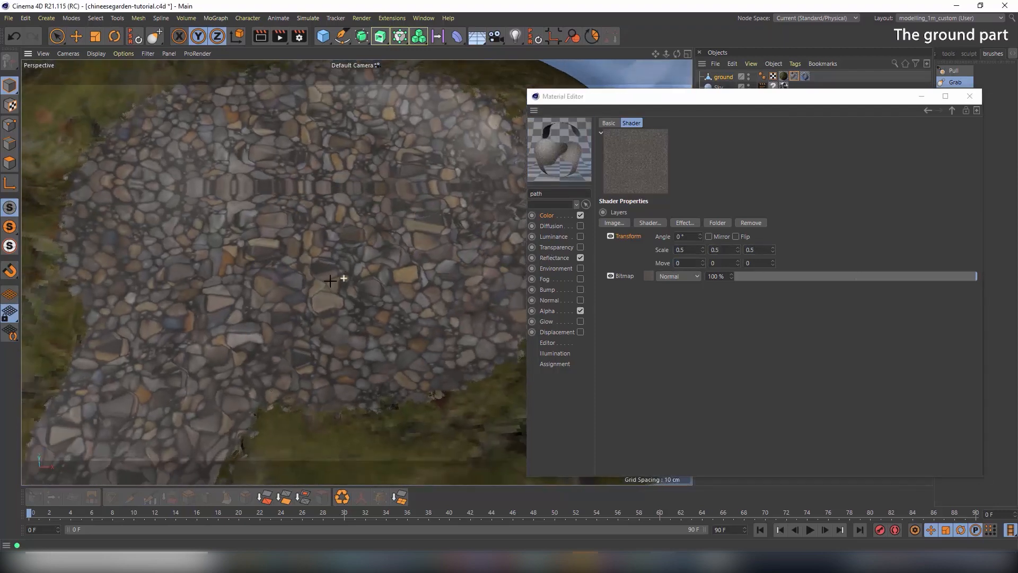
alt+right_drag(342, 277, 295, 277)
alt+middle_drag(295, 276, 316, 220)
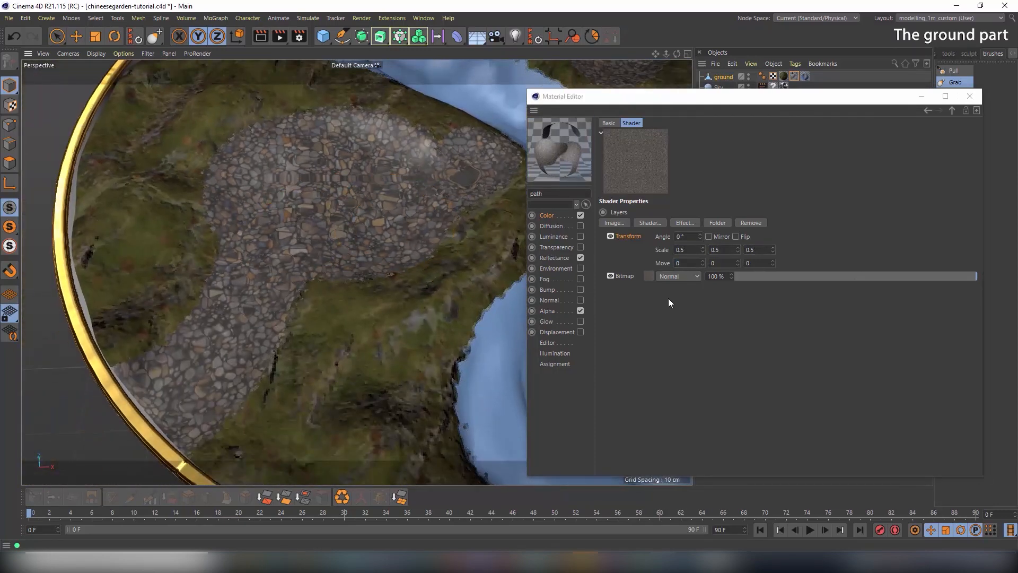
click(549, 216)
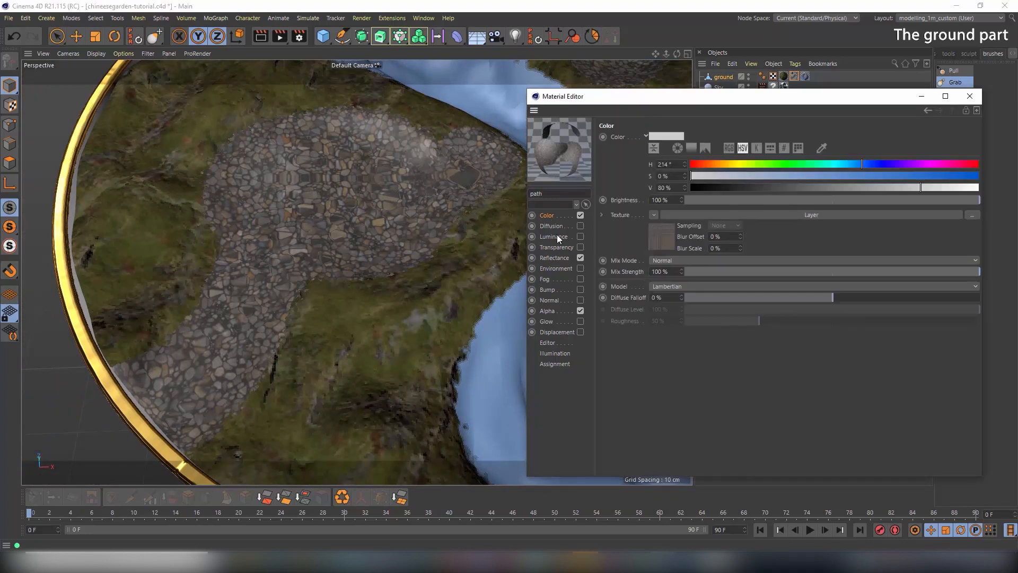
Re-enable Normal, layer its map with a Transform scaled to 0.5, and close the editor
click(549, 301)
click(581, 300)
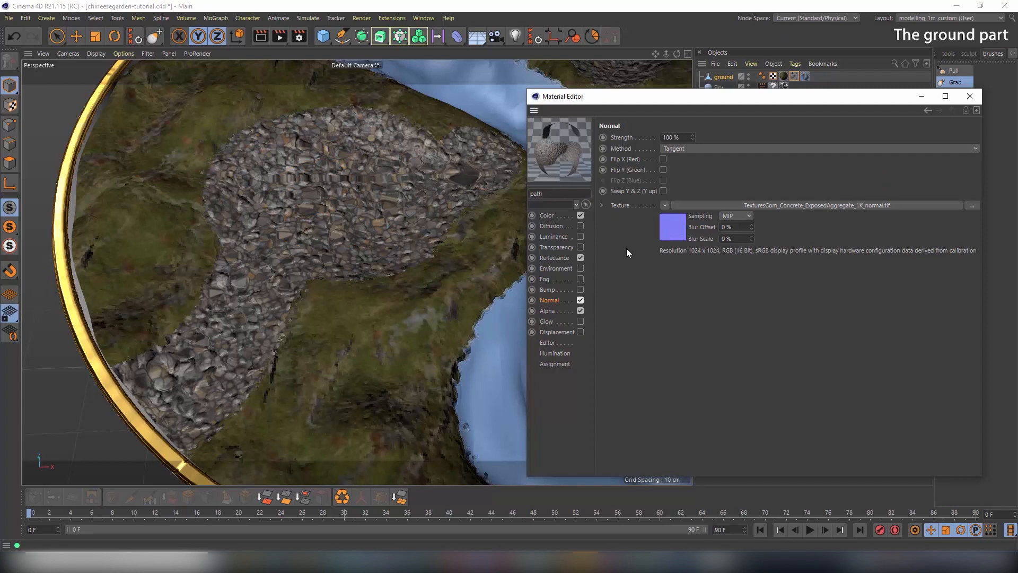
click(664, 205)
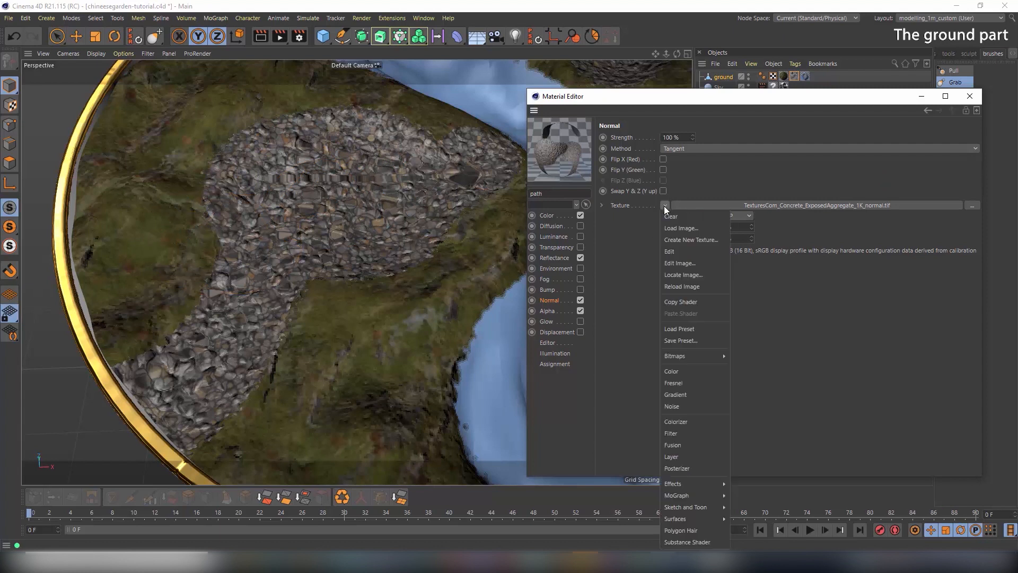
click(695, 456)
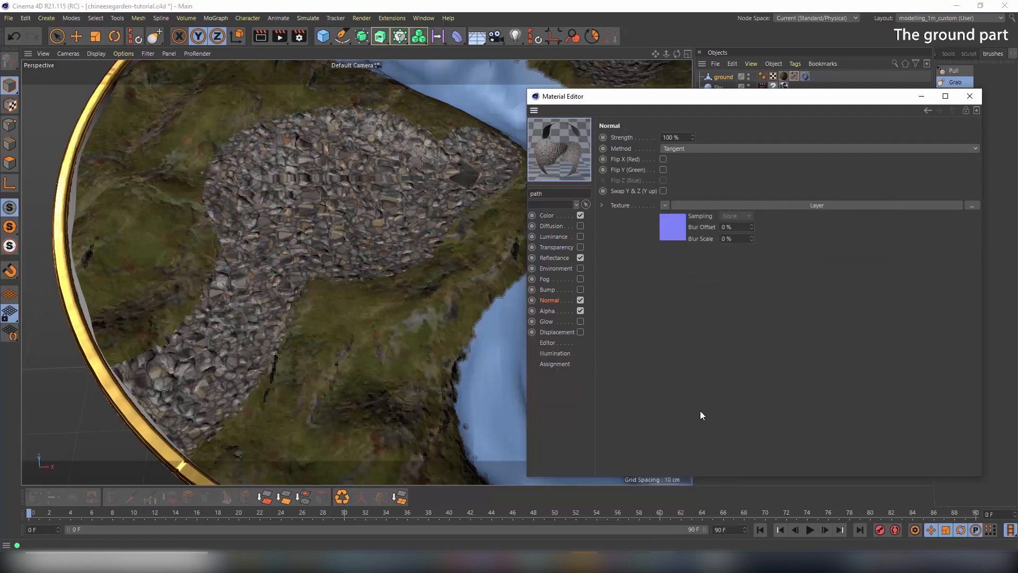
click(673, 222)
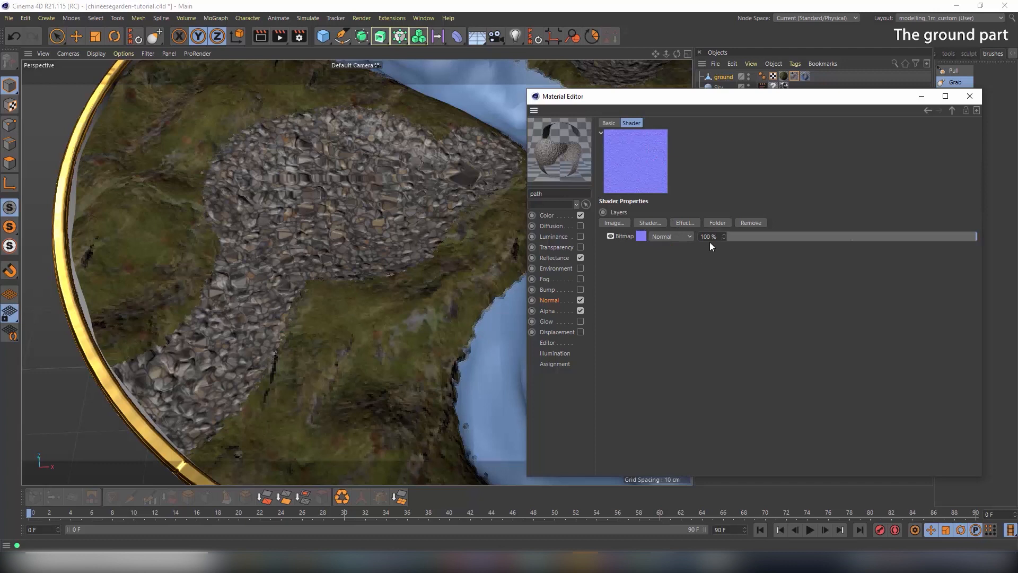
click(689, 223)
click(723, 291)
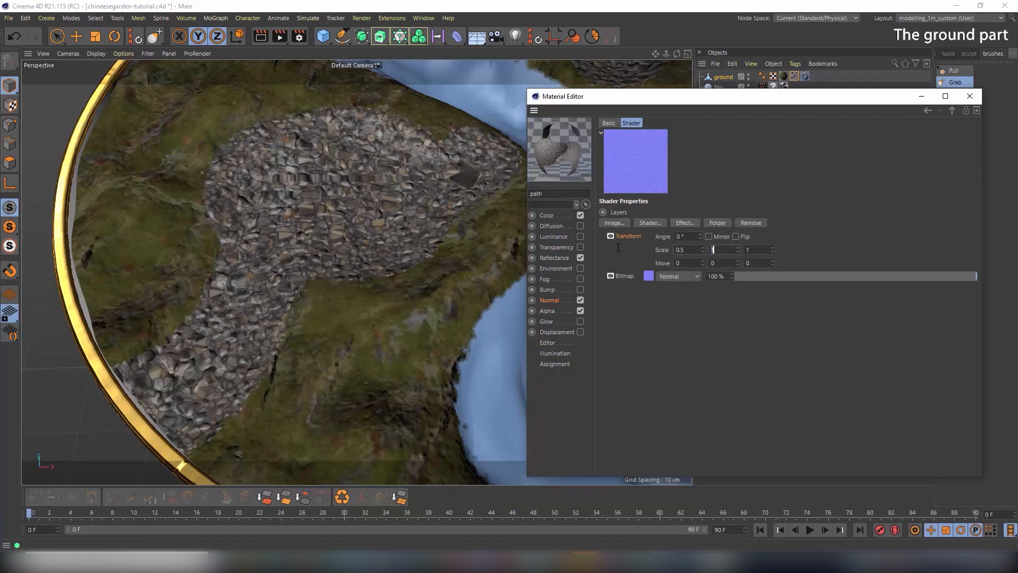
text(0.50.5)
key(Return)
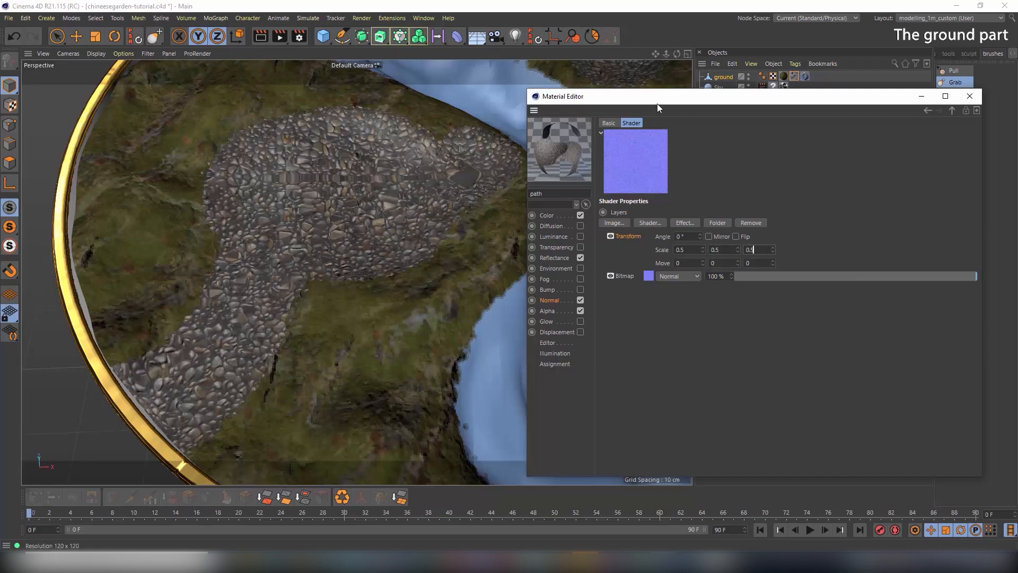
click(970, 97)
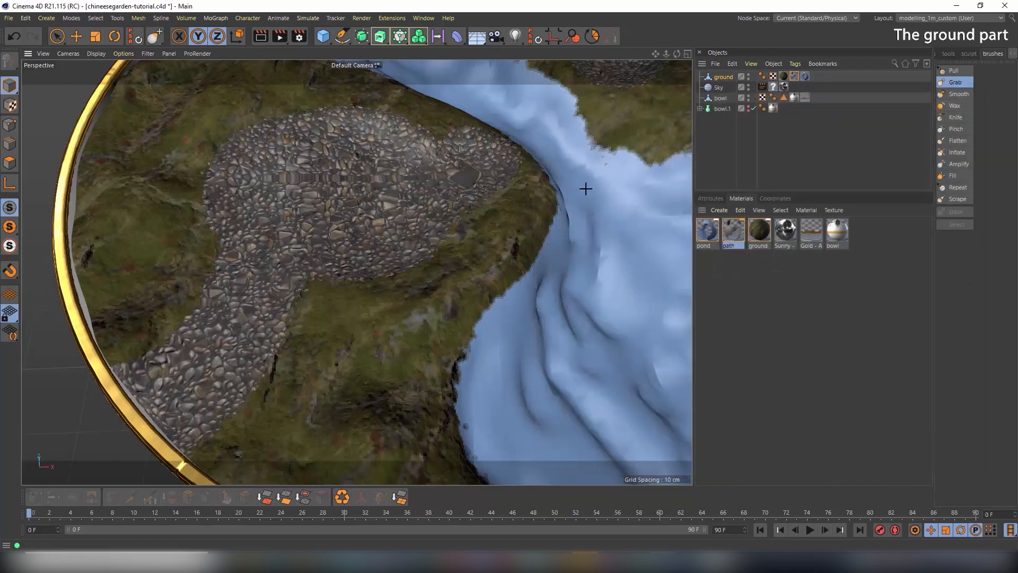
Render the bowl from top-down and low oblique angles, then reopen the path material
alt+drag(510, 186, 477, 154)
scroll(490, 177, down, 5)
click(260, 36)
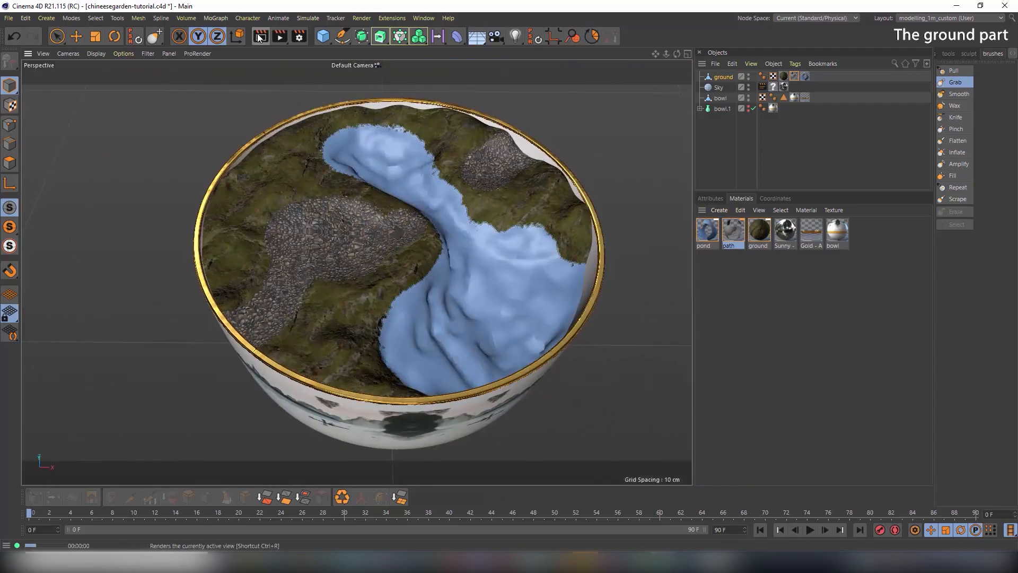
click(260, 36)
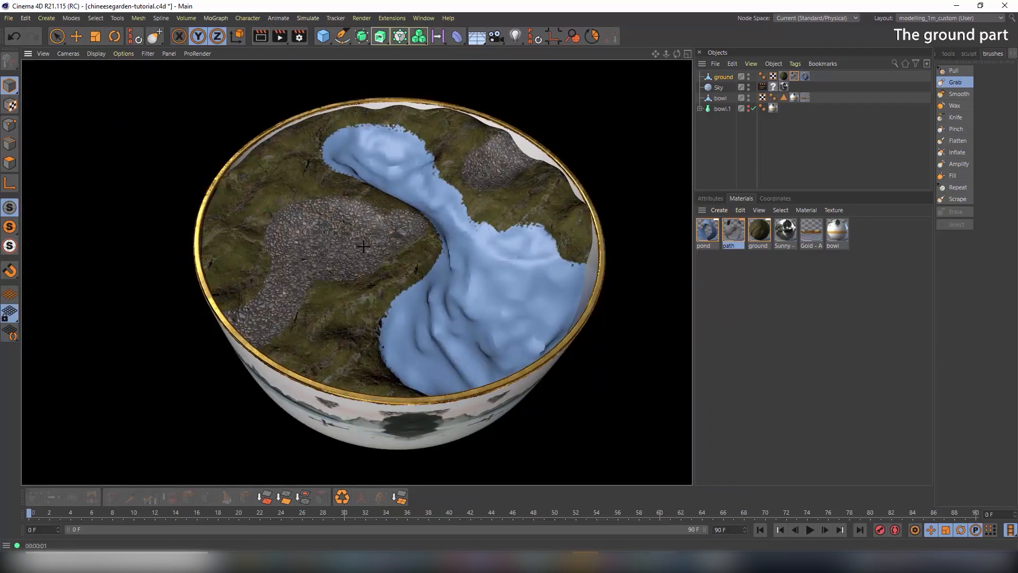
alt+drag(324, 319, 339, 212)
scroll(361, 250, up, 5)
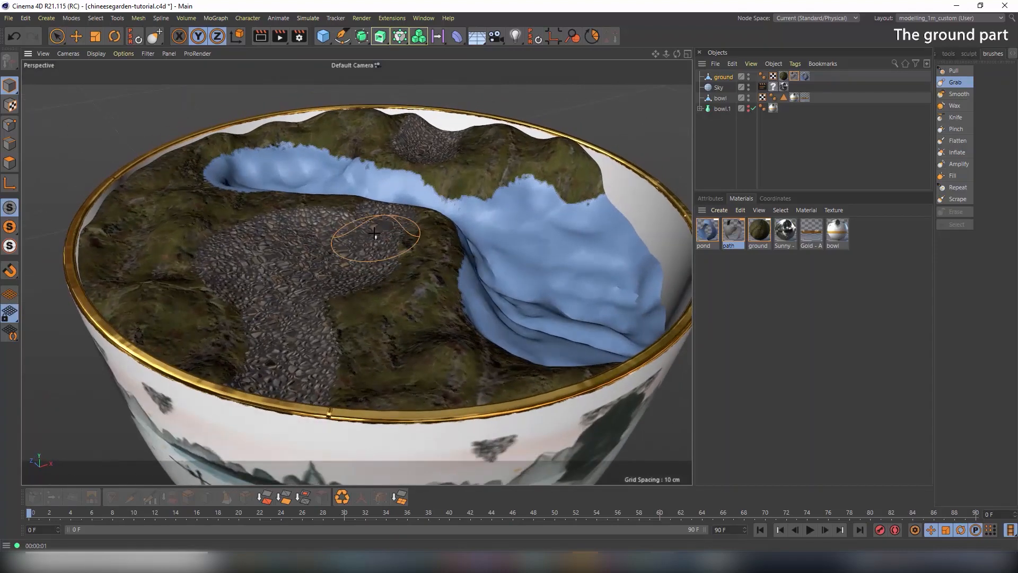
click(265, 36)
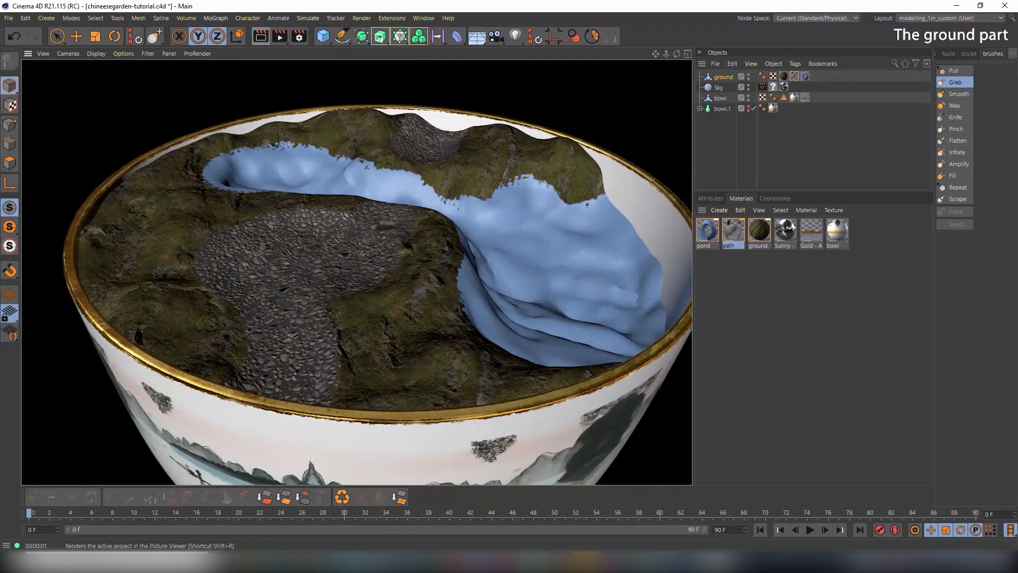
mouse_move(337, 254)
alt+mouse_down()
mouse_move(330, 313)
mouse_move(270, 316)
mouse_move(360, 248)
mouse_move(428, 229)
alt+mouse_up()
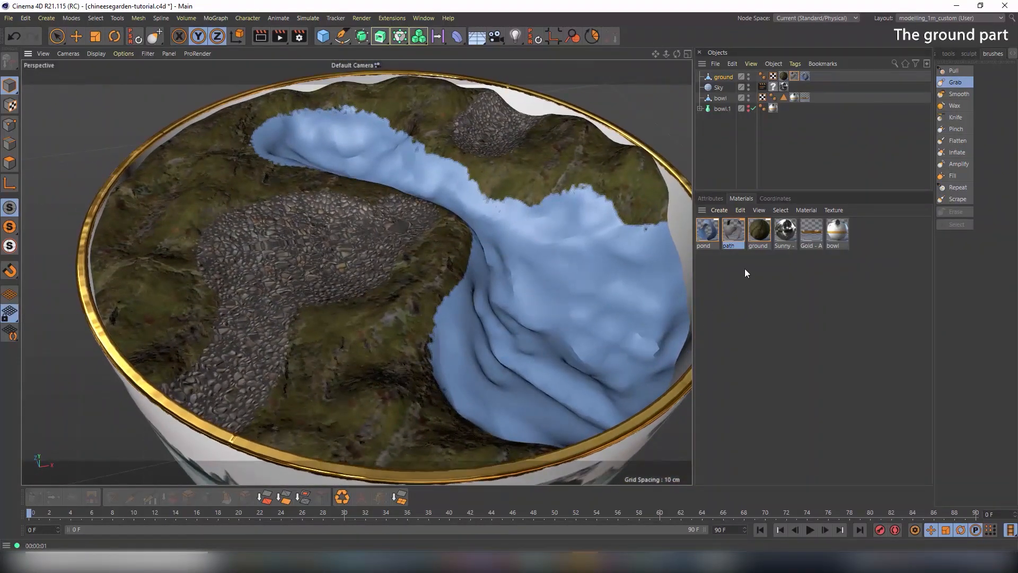
double_click(732, 227)
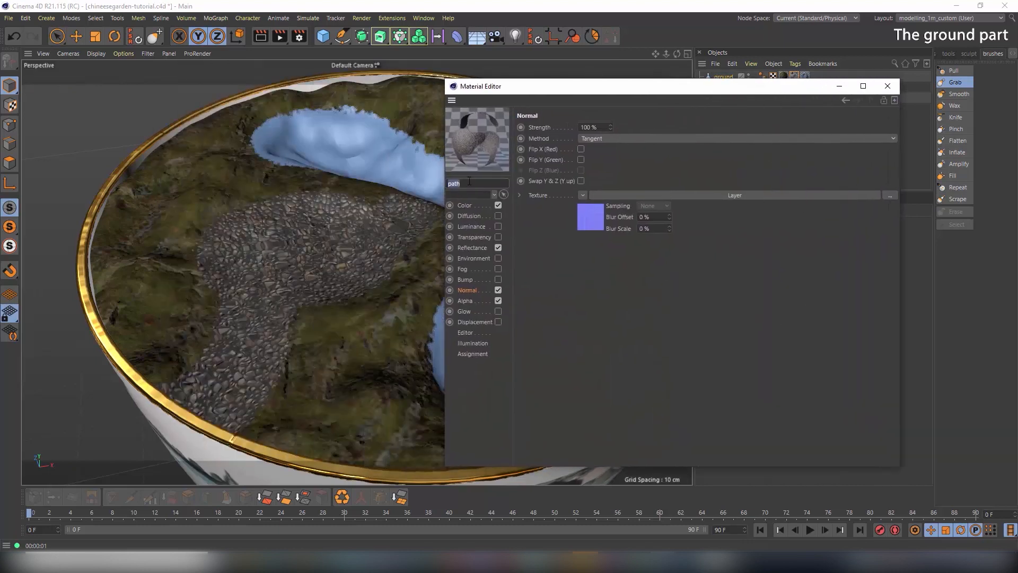
Show the path's Reflectance channel, zoom onto the cobblestones, and switch to Zoner Photo Studio
click(473, 248)
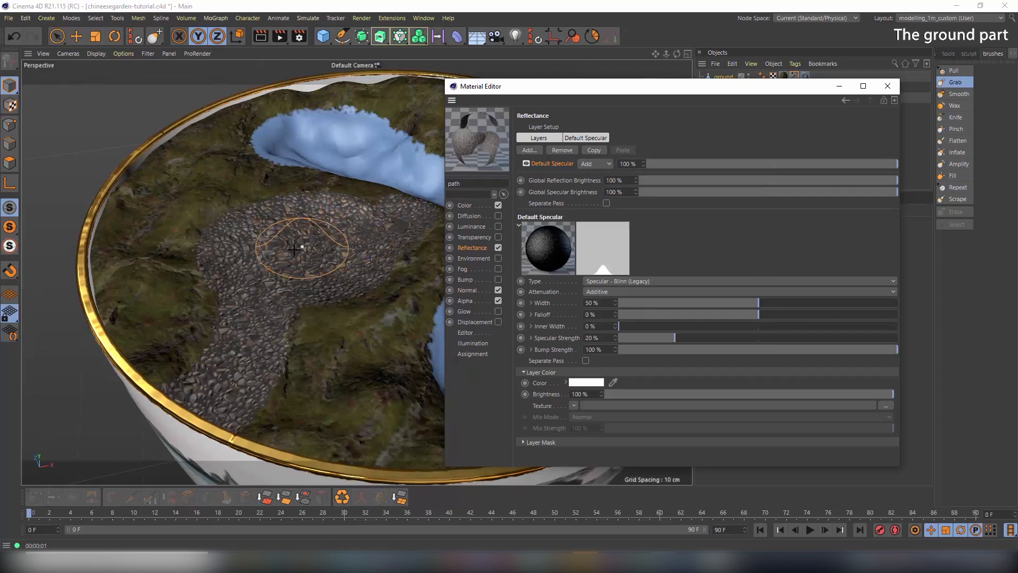
scroll(295, 248, up, 8)
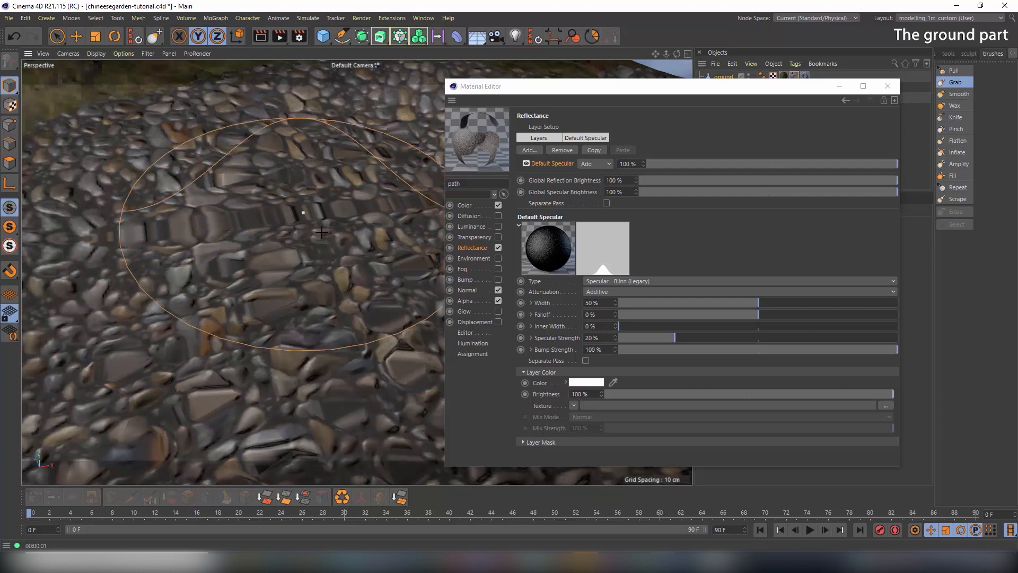
click(584, 561)
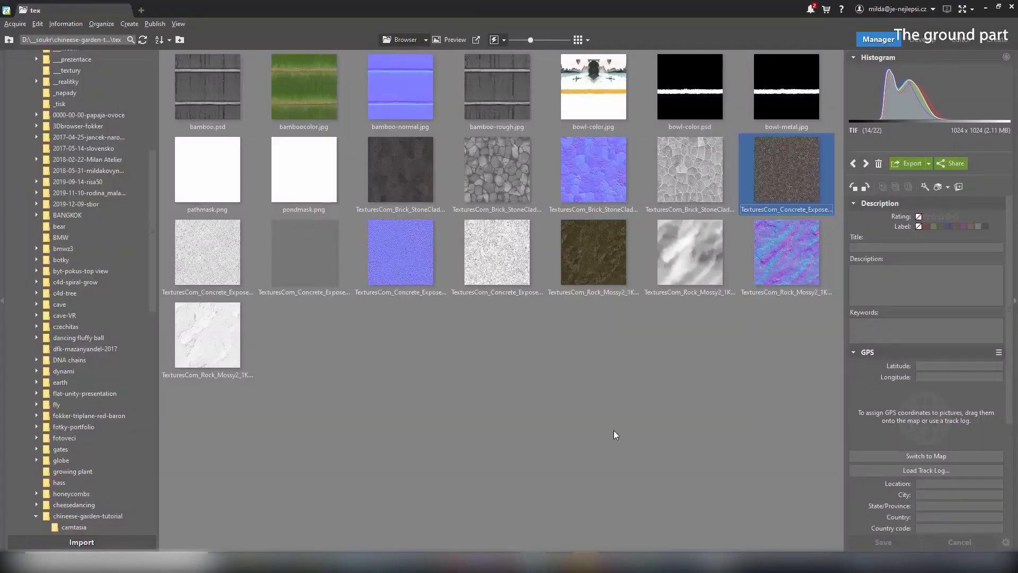
double_click(771, 177)
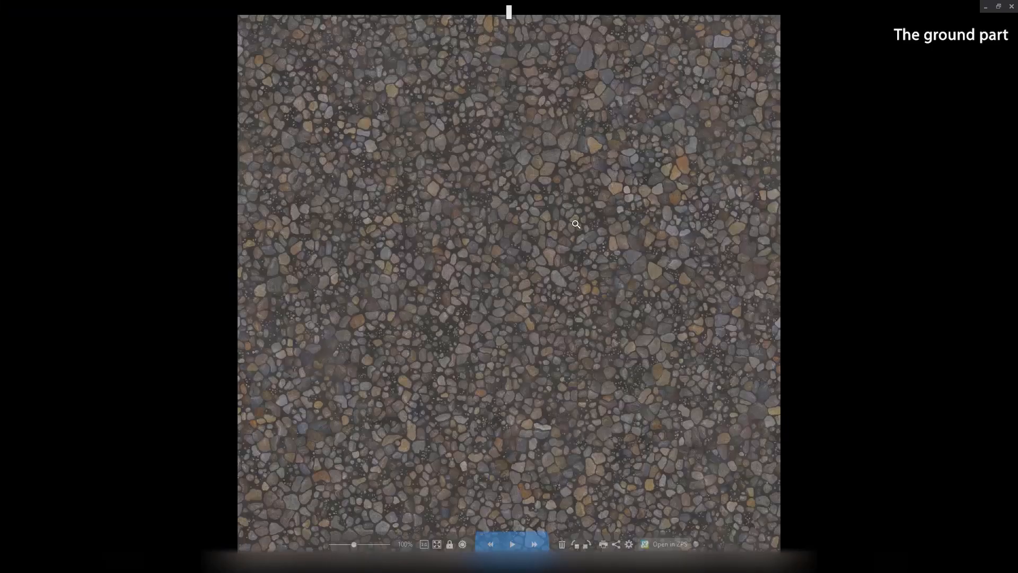
scroll(551, 229, up, 5)
scroll(553, 231, up, 4)
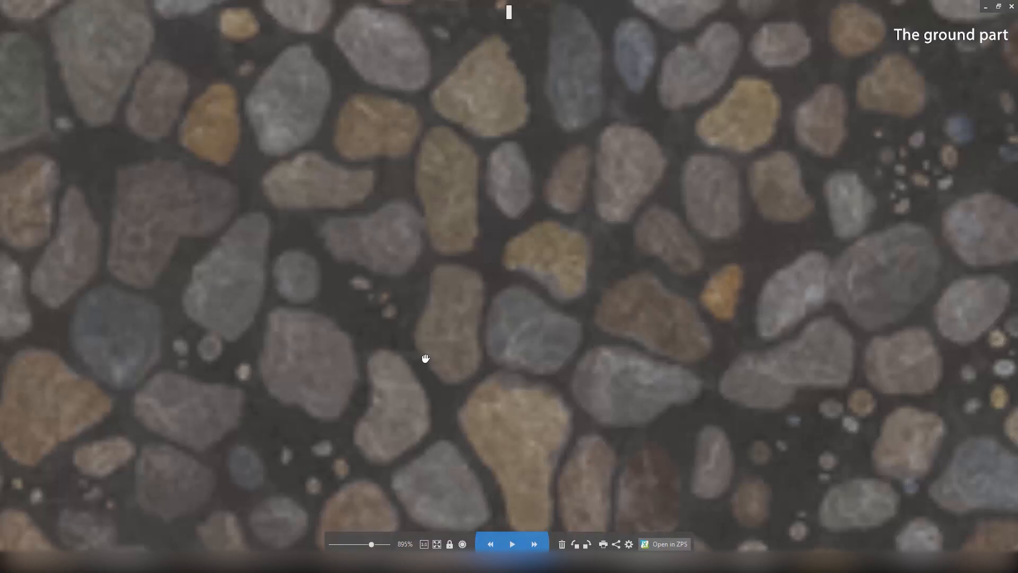
key(Escape)
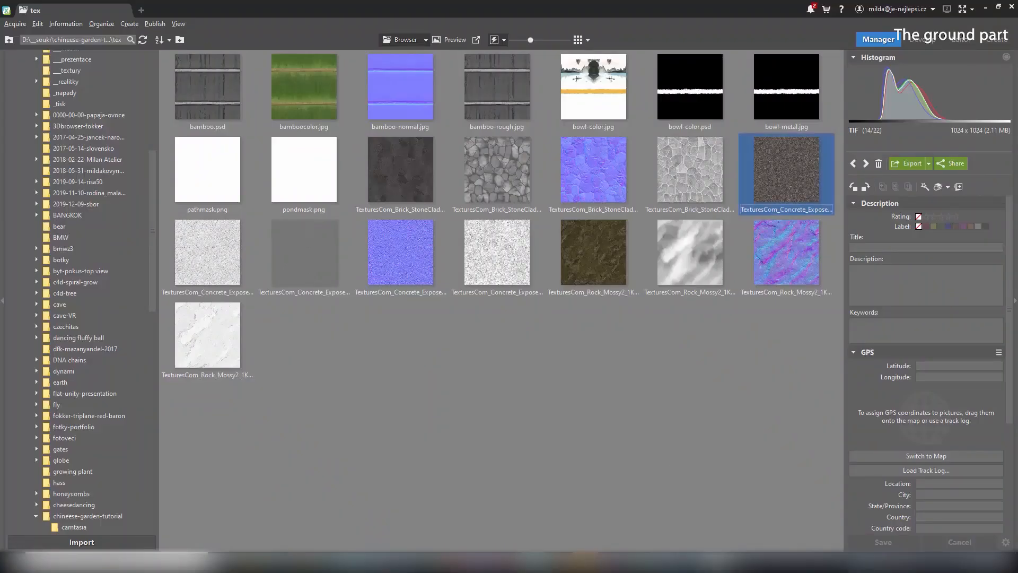
Set specular strength to 64% and load the ExposedAggregate roughness tif into the layer mask
click(652, 517)
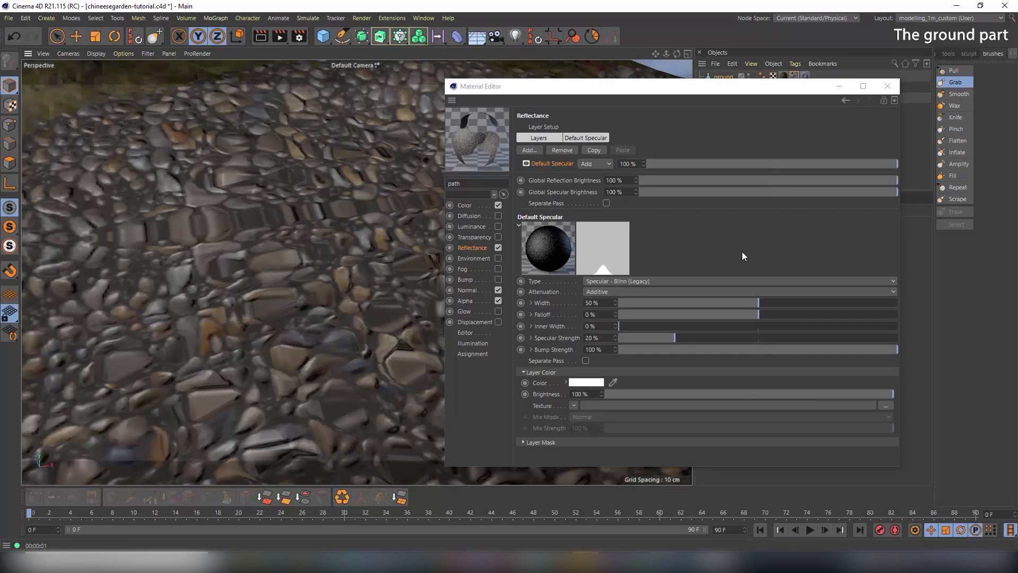
drag(676, 336, 801, 339)
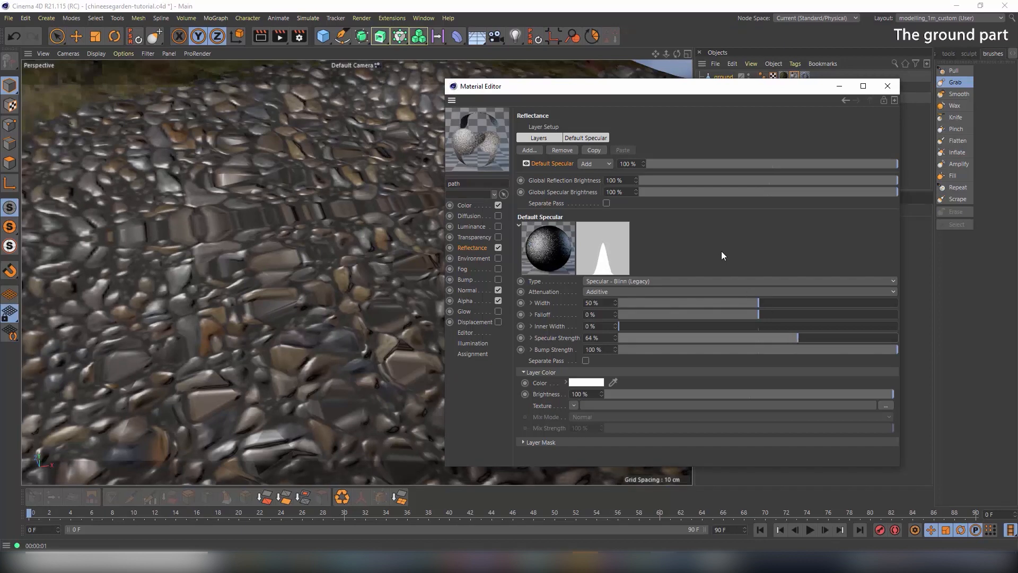
click(524, 443)
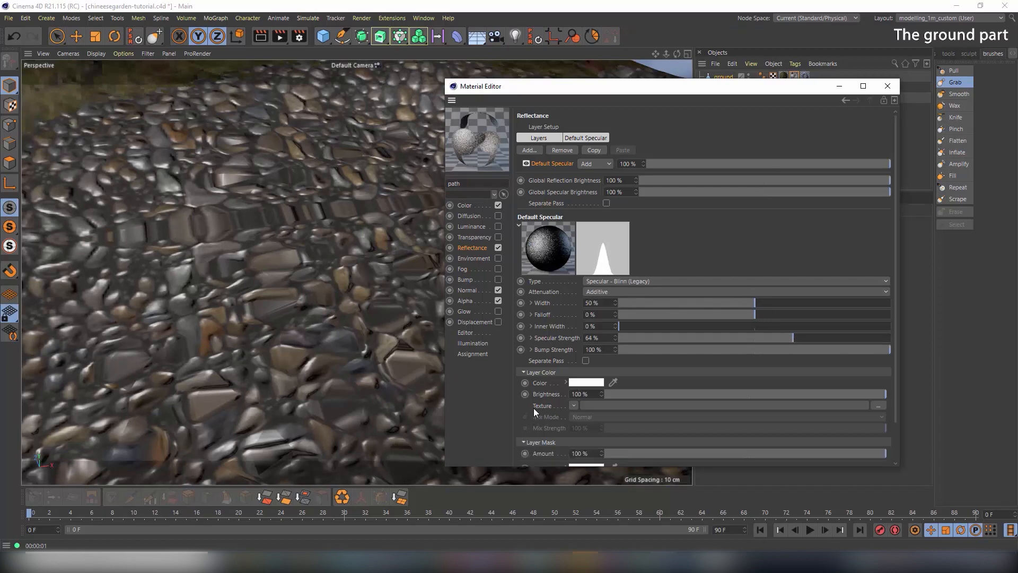
scroll(533, 409, down, 1)
click(574, 436)
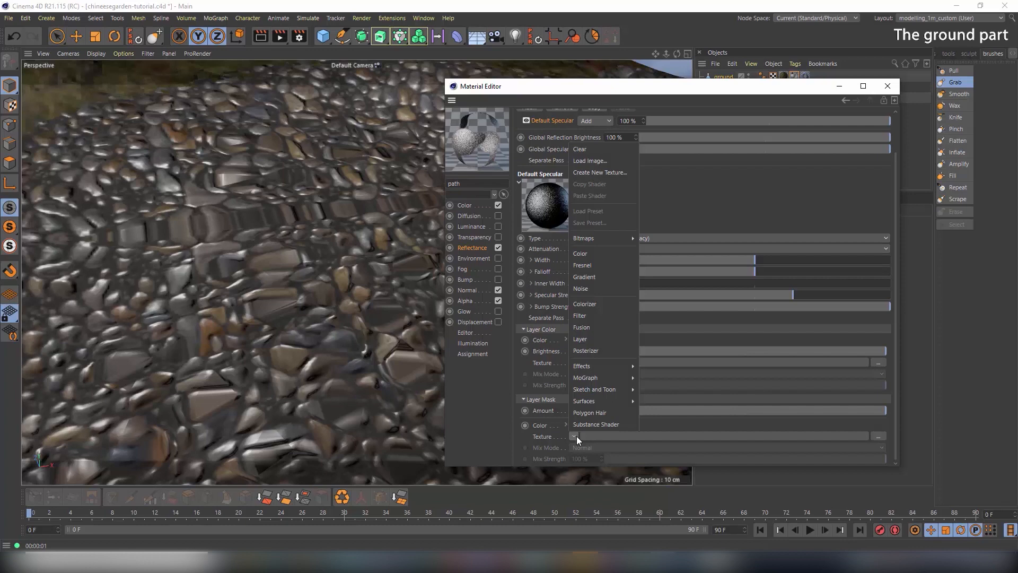
click(616, 163)
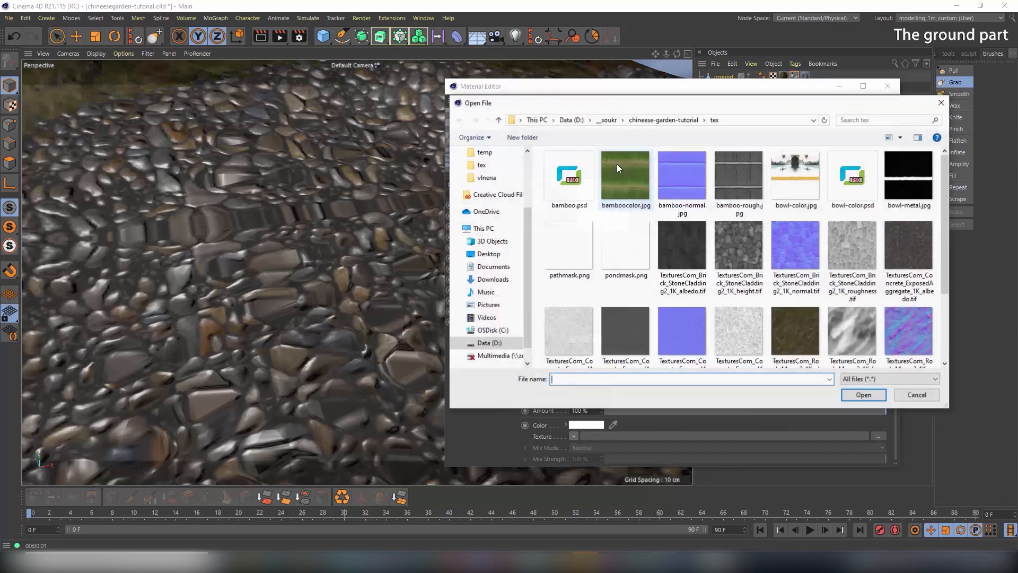
click(634, 319)
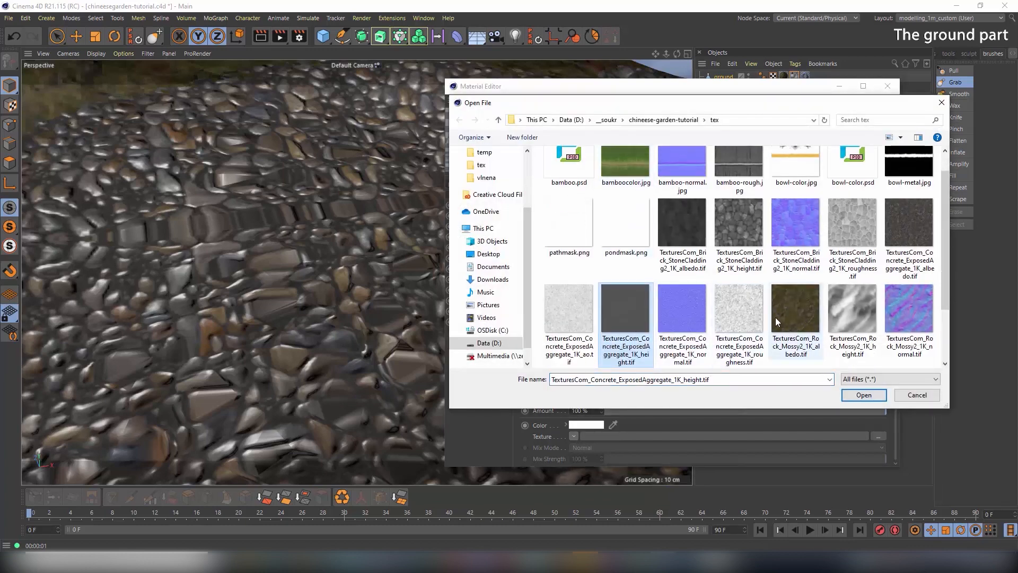
click(744, 316)
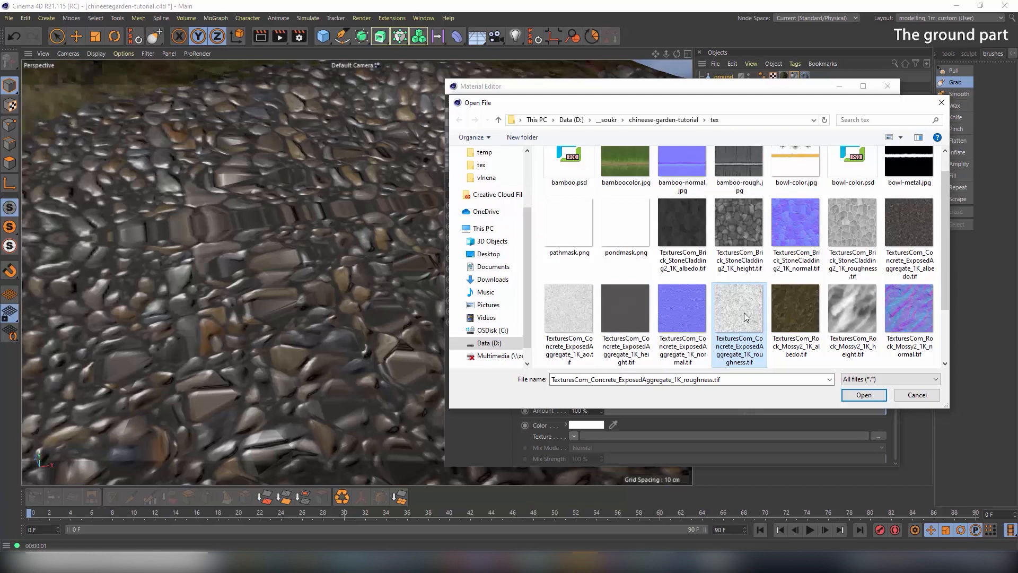
click(879, 398)
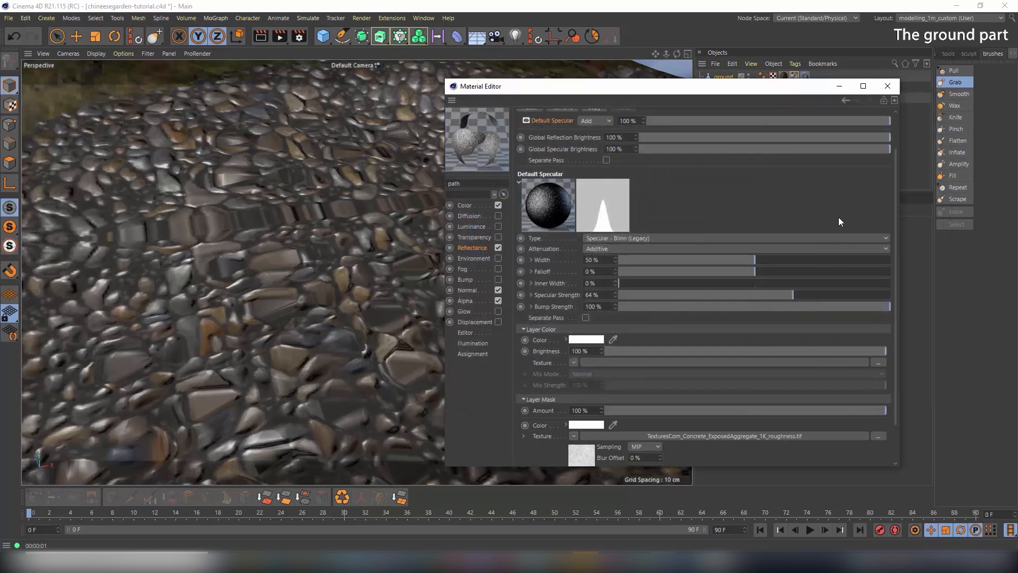
click(569, 453)
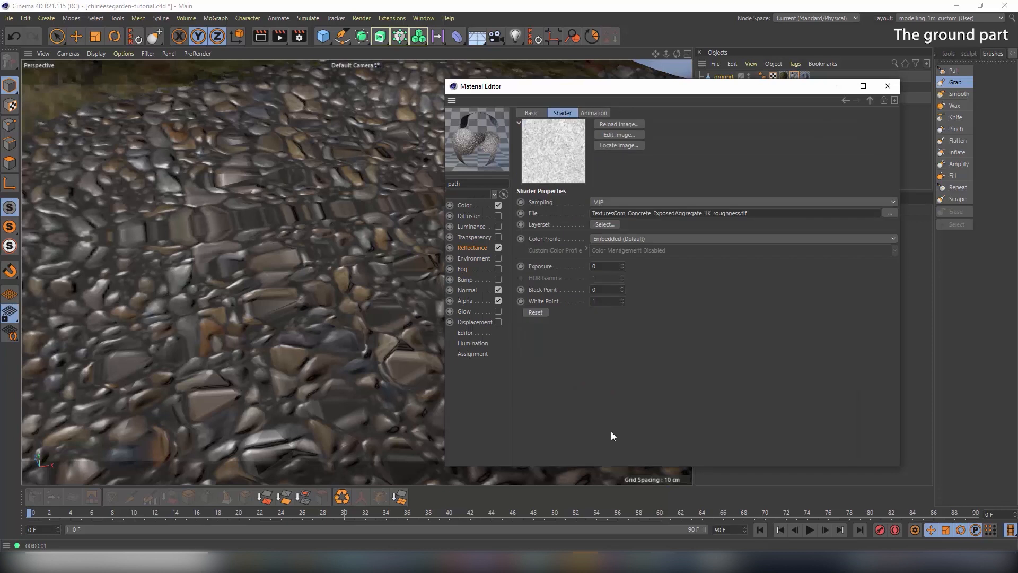
Set the mask's black point to 0.53 and white point to 0.77, then drop specular strength to 25%
click(622, 288)
drag(622, 289, 622, 244)
drag(622, 290, 622, 353)
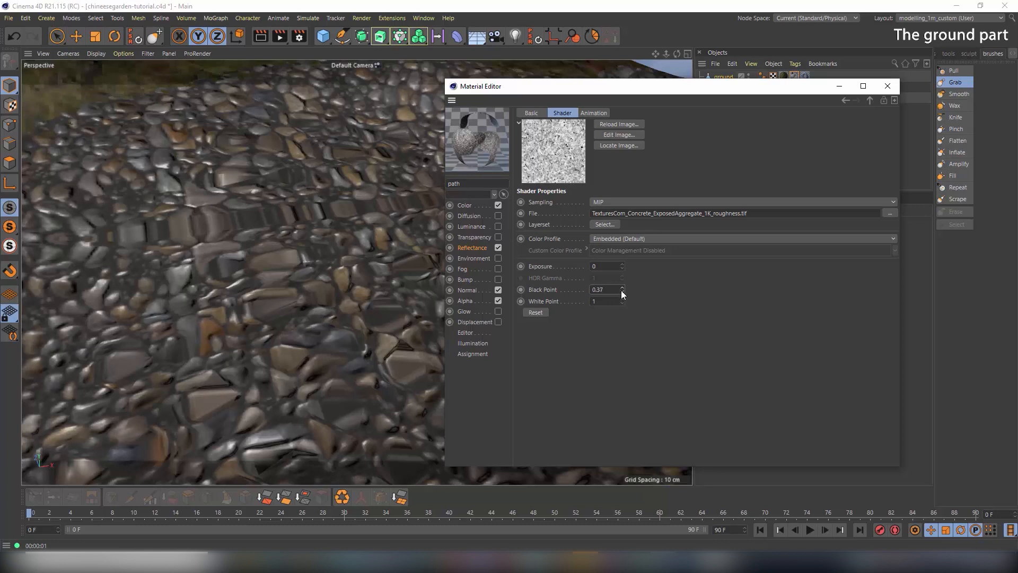
mouse_move(622, 293)
mouse_down()
mouse_move(622, 318)
mouse_move(622, 272)
mouse_move(621, 285)
mouse_up()
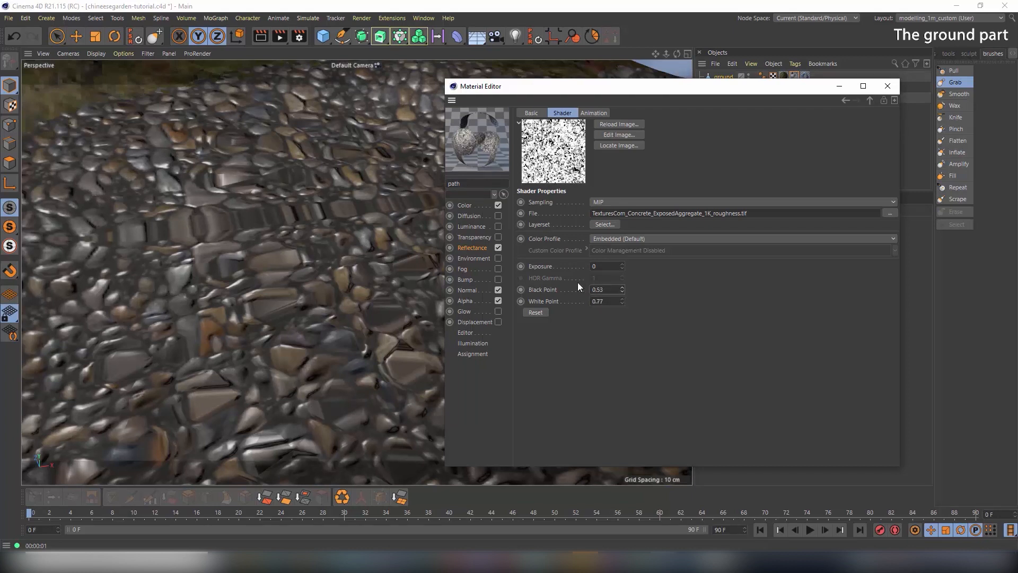
click(474, 249)
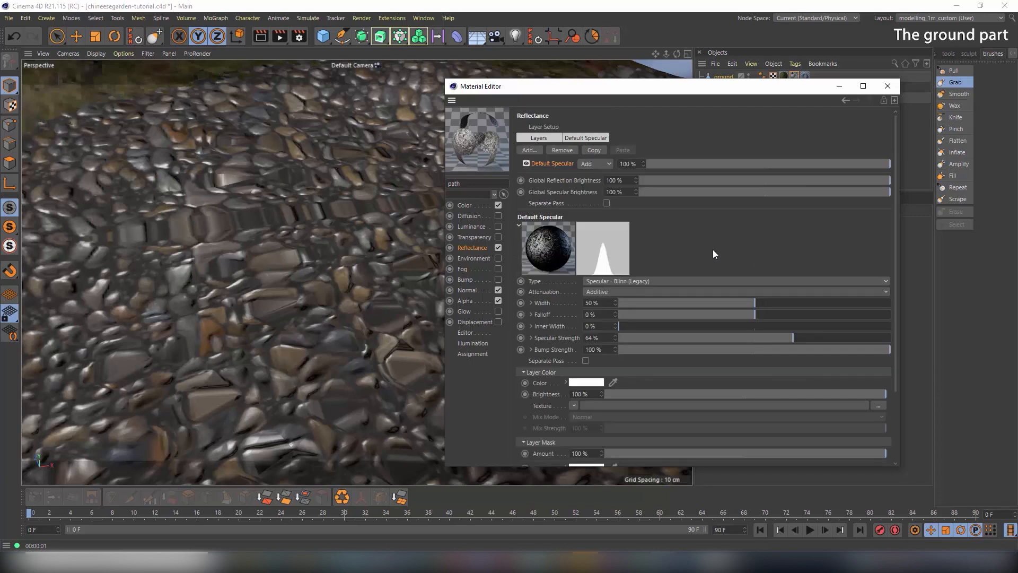
drag(763, 339, 683, 339)
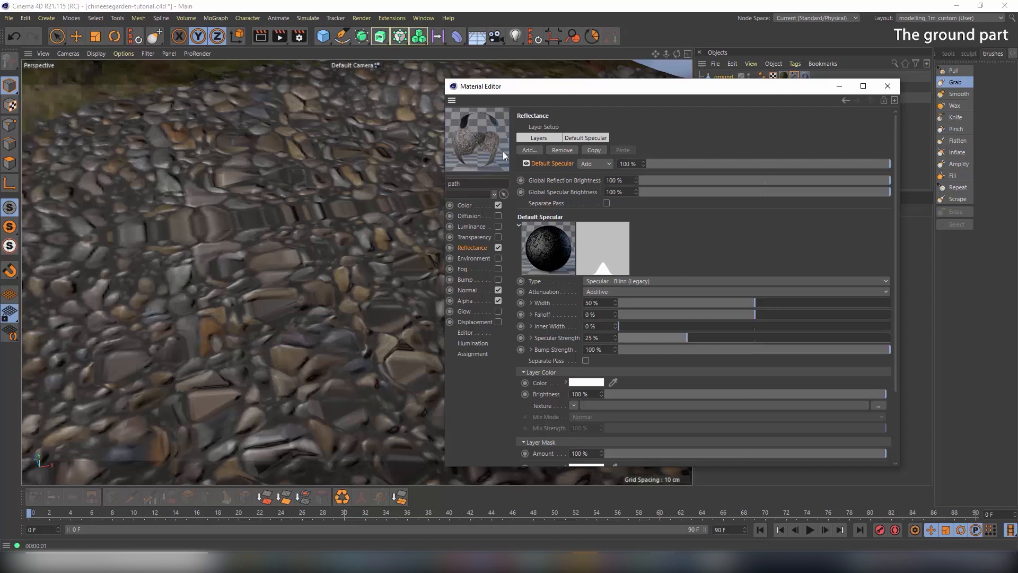
Add a Specular - Blinn layer below Default Specular with 75% width and 6% strength
click(530, 151)
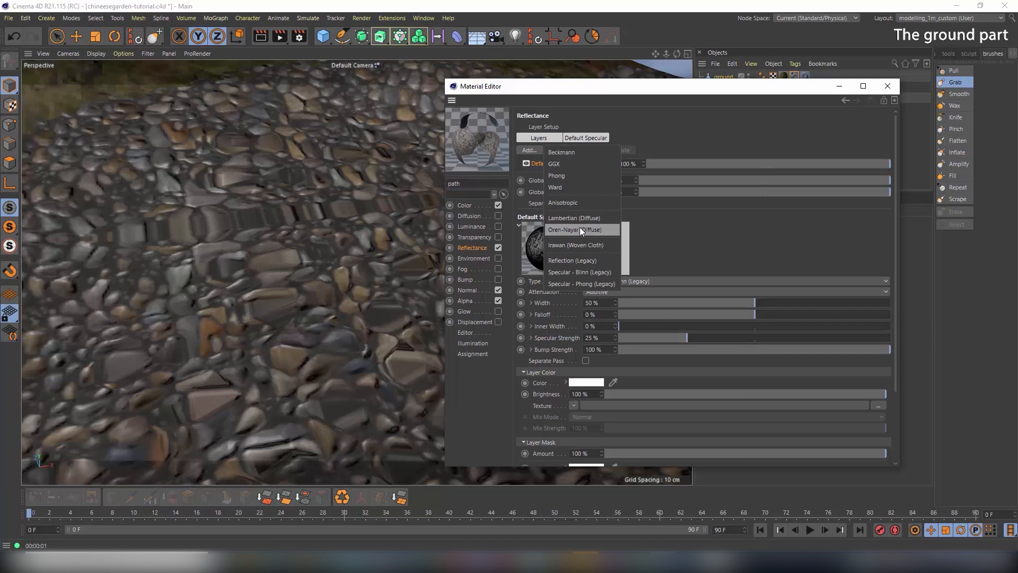
click(580, 272)
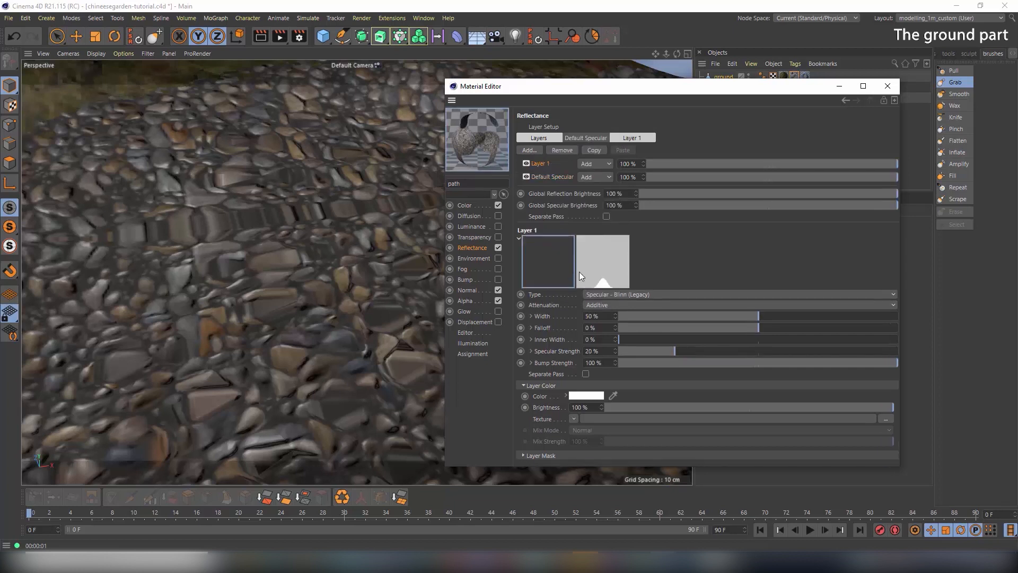
drag(541, 168, 543, 179)
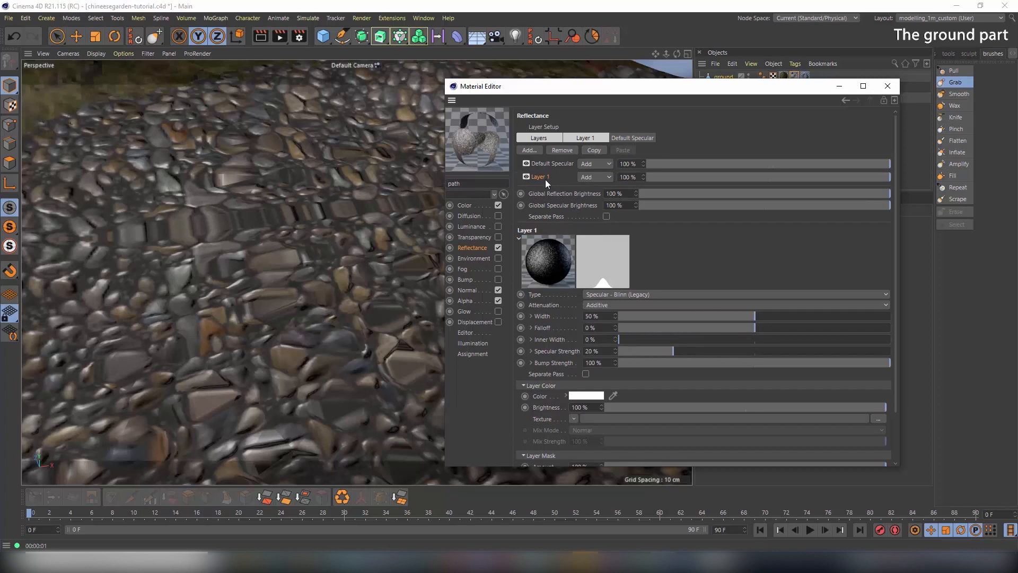
right_click(544, 177)
click(718, 251)
drag(754, 316, 823, 317)
drag(695, 352, 633, 355)
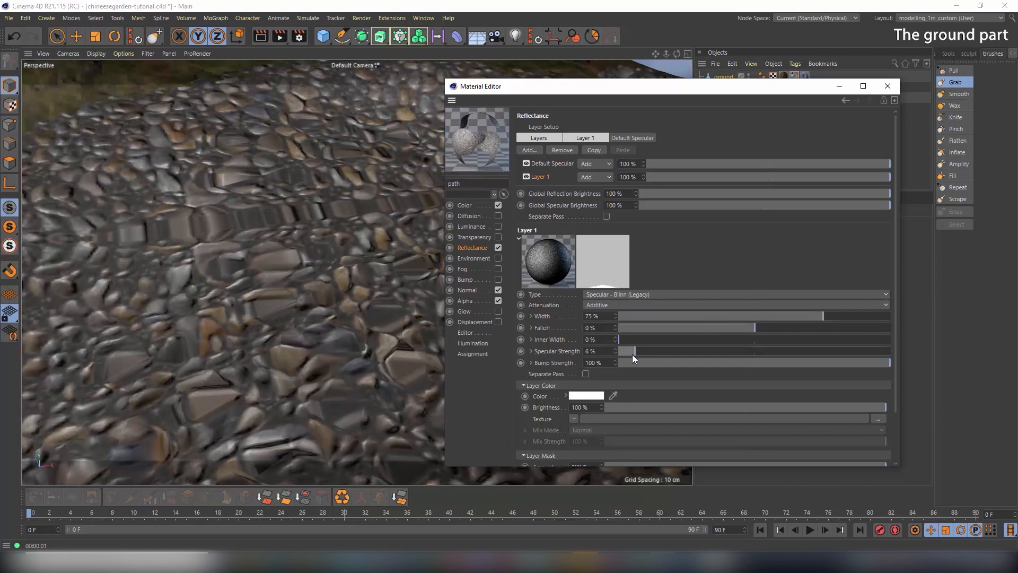
click(546, 162)
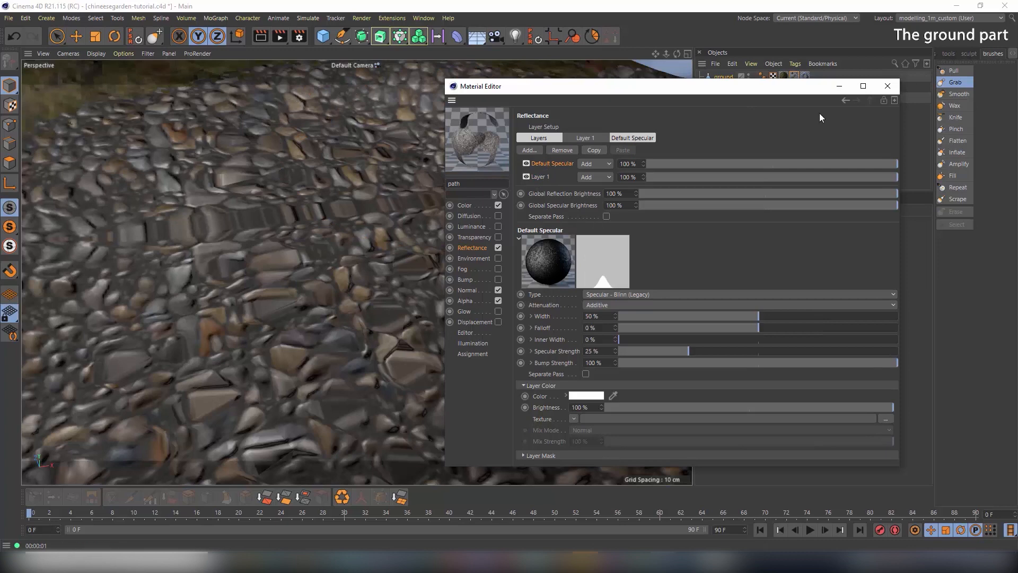
Close the Material Editor and render the view to preview the path's subtler sheen
click(888, 85)
scroll(354, 223, down, 12)
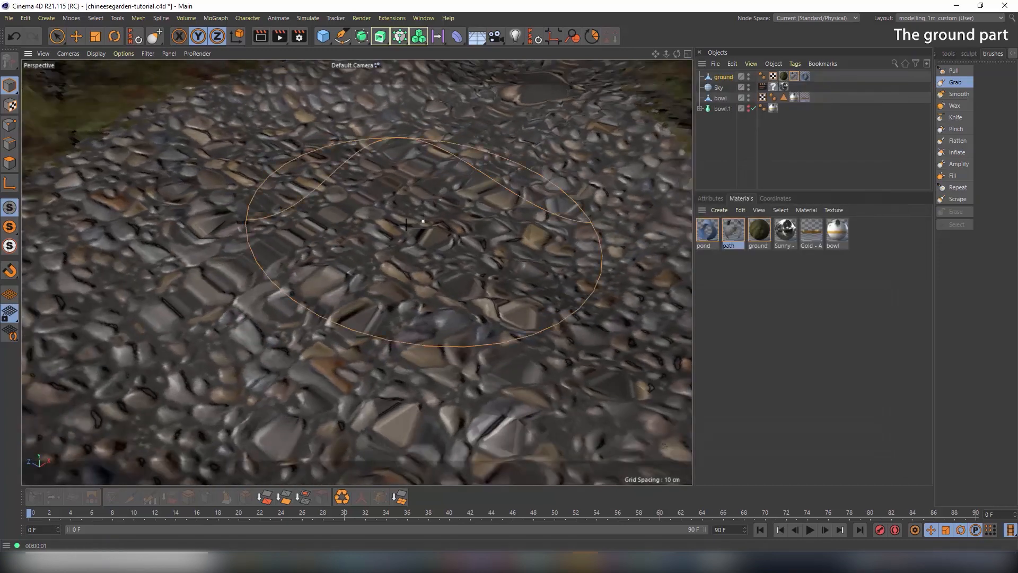
alt+drag(416, 221, 438, 226)
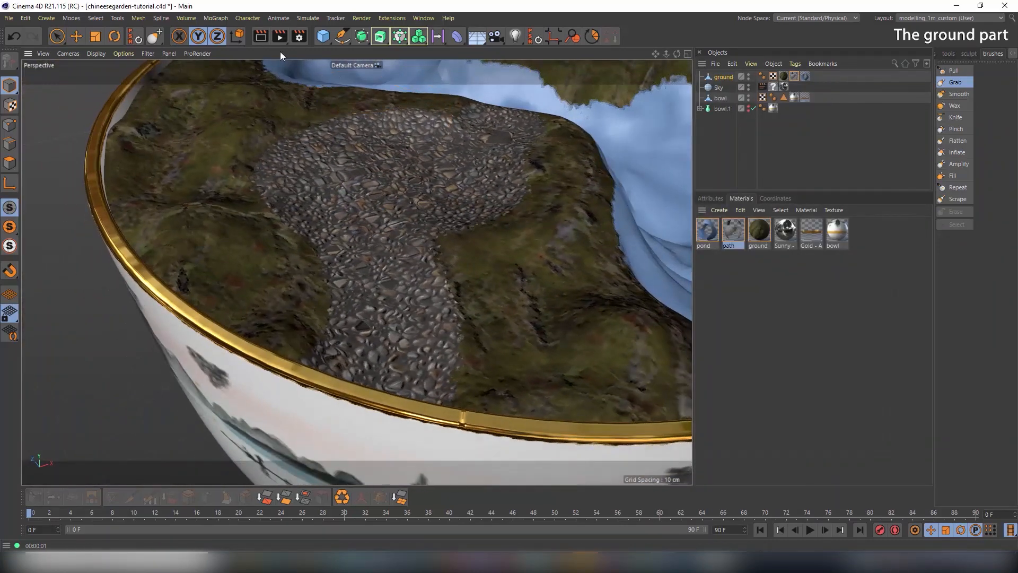
click(262, 36)
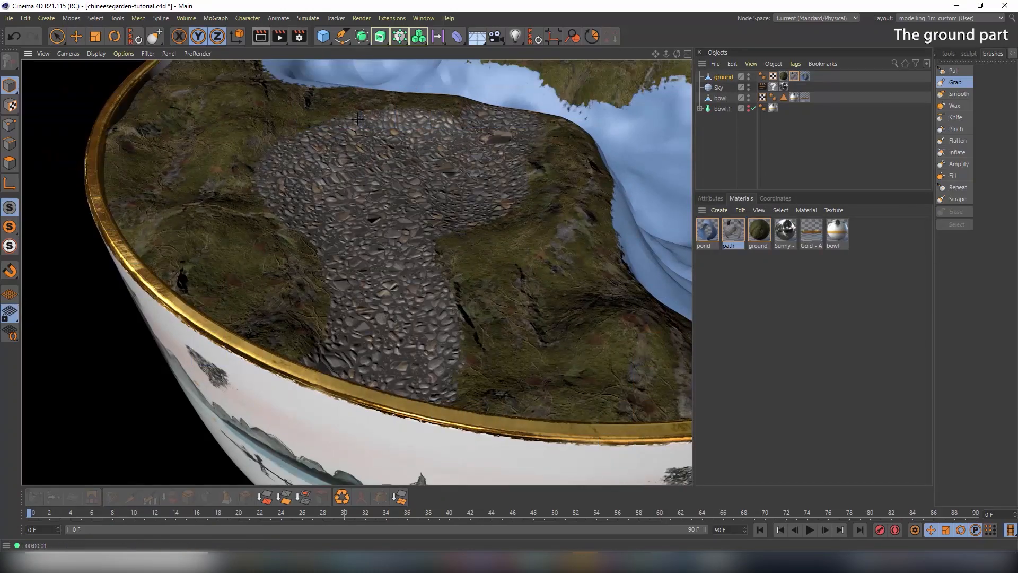
alt+drag(522, 232, 456, 208)
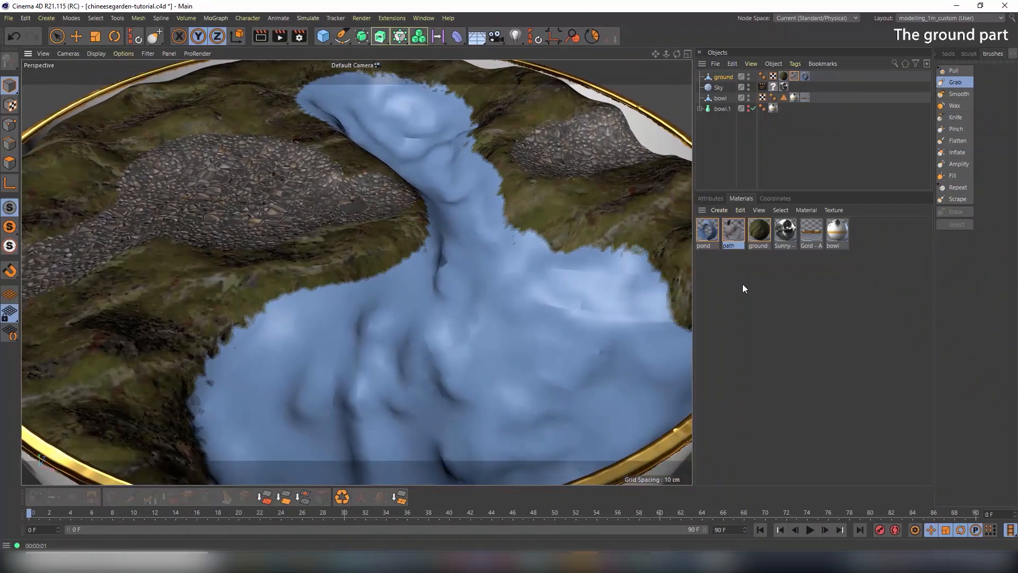
Desaturate the pond material's colour to grey and load the stone cladding albedo texture
double_click(710, 233)
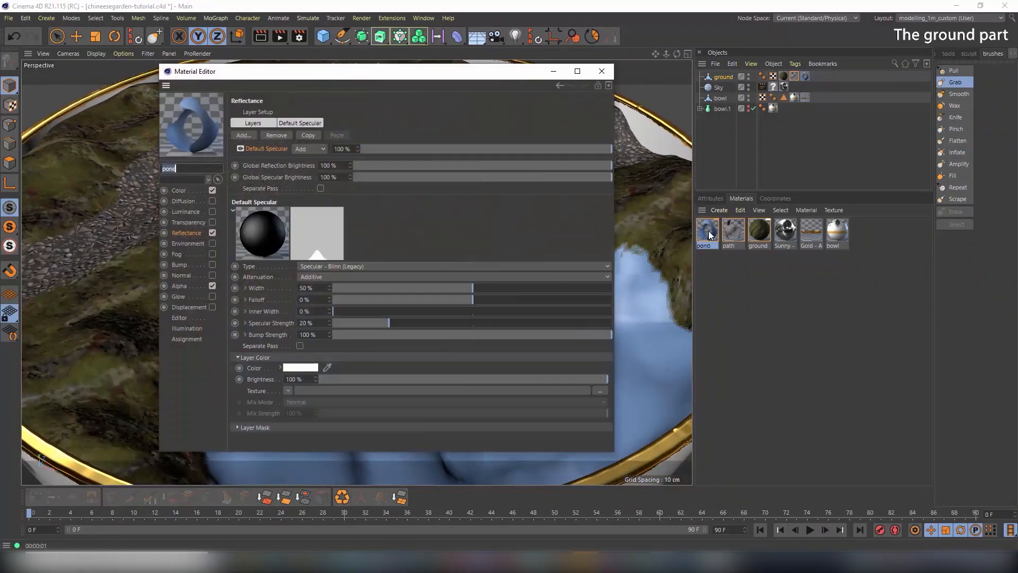
click(183, 190)
drag(342, 151, 255, 151)
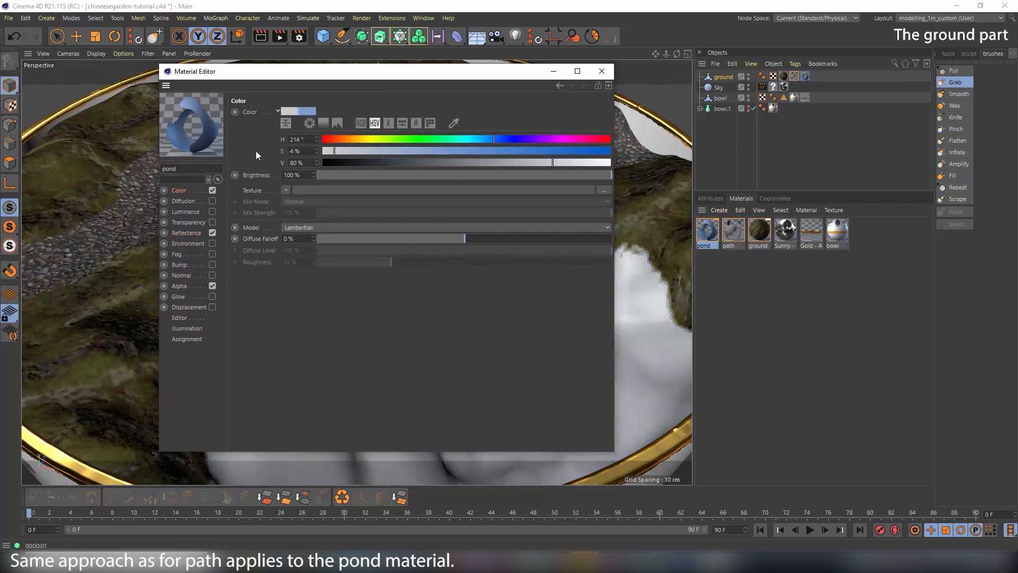
click(602, 191)
double_click(406, 230)
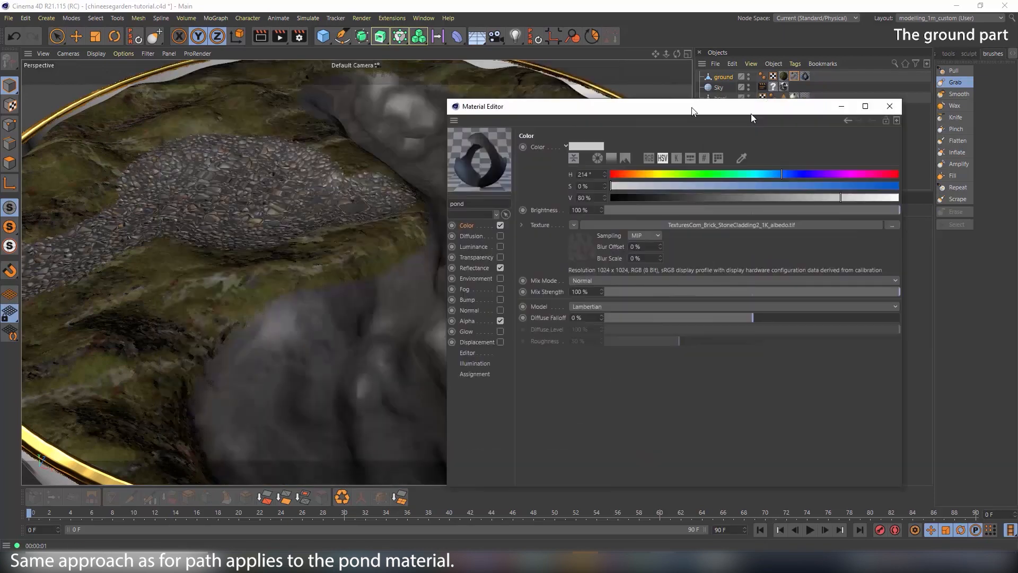
click(554, 351)
click(692, 155)
click(692, 174)
alt+drag(284, 239, 371, 259)
Wrap the colour texture in a Layer shader with a Transform scaled to 0.3
click(551, 223)
click(659, 222)
click(665, 458)
click(816, 222)
click(690, 230)
click(702, 334)
double_click(684, 257)
text(0.3)
key(Tab)
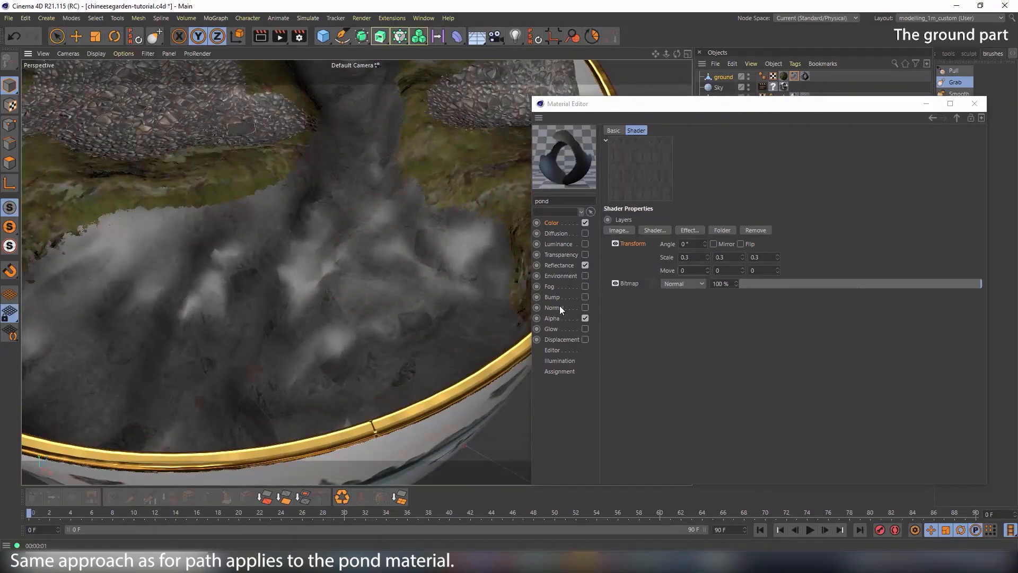
Enable Normal with the stone cladding normal map in a Layer shader, Transform scaled to 0.3
click(585, 308)
click(817, 212)
double_click(818, 292)
click(671, 212)
click(714, 459)
click(816, 213)
click(696, 231)
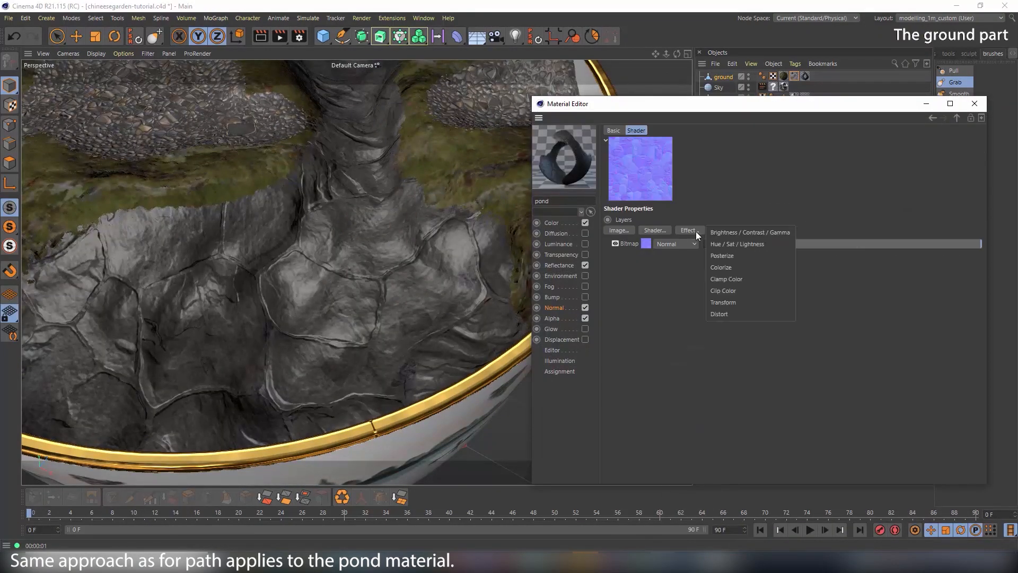
click(723, 302)
drag(688, 257, 617, 254)
text(0.3	0.3	0.3)
key(Tab)
click(552, 223)
click(668, 253)
mouse_move(373, 242)
alt+mouse_down()
mouse_move(289, 216)
mouse_move(339, 238)
mouse_move(318, 250)
mouse_move(360, 255)
alt+mouse_up()
Mask the default specular layer with the roughness image, white point 0.66
click(559, 265)
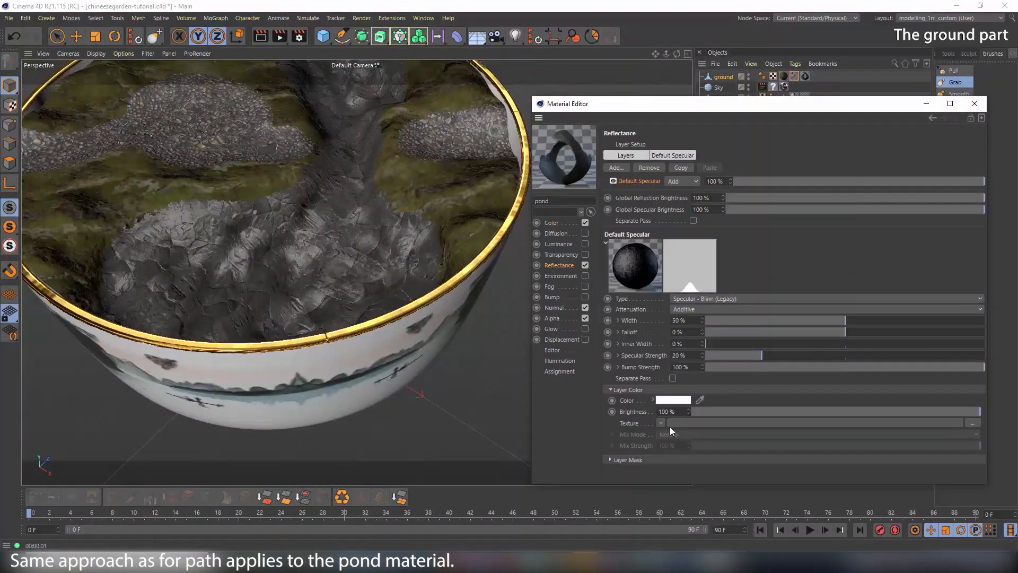
click(627, 460)
scroll(631, 456, down, 2)
click(661, 452)
click(685, 177)
double_click(921, 265)
click(735, 452)
drag(709, 309, 709, 318)
mouse_move(709, 319)
mouse_down()
mouse_move(651, 293)
mouse_move(709, 287)
mouse_move(709, 310)
mouse_up()
text(-1)
click(559, 265)
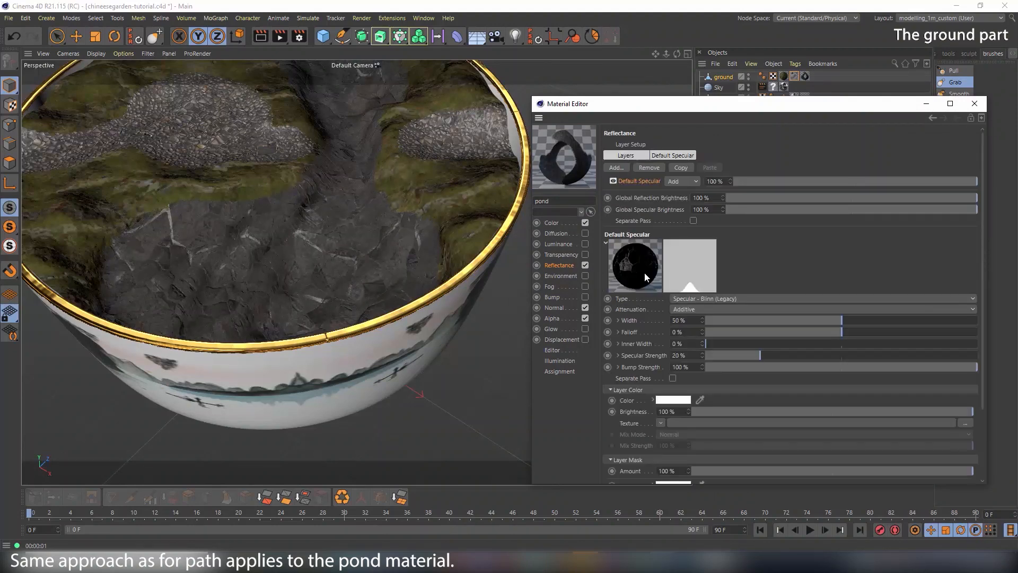
Set default specular to 66% width, 4% strength; add a Blinn layer below at 46%, 8%
drag(841, 320, 885, 320)
drag(760, 355, 718, 355)
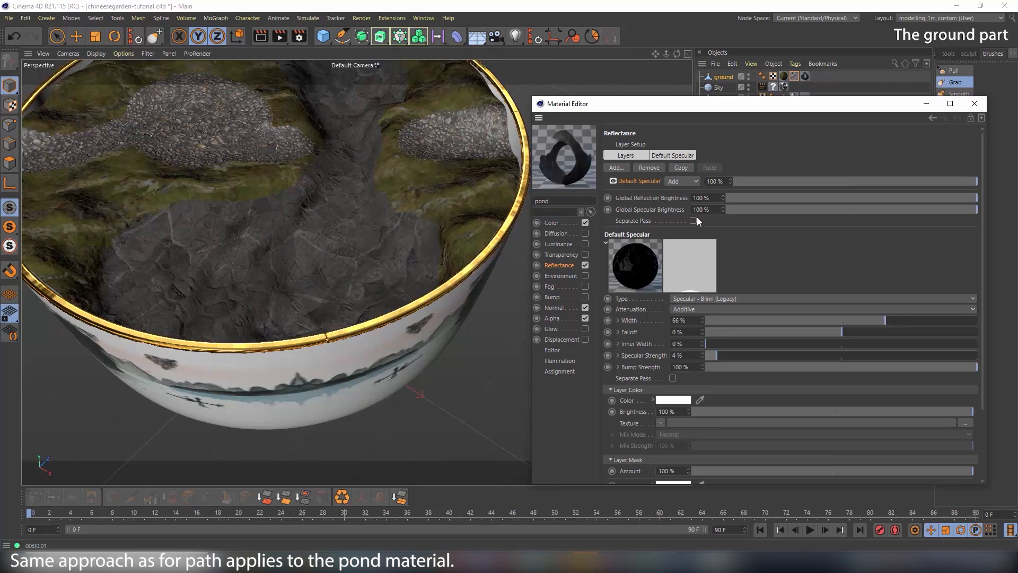
click(616, 167)
click(671, 288)
drag(626, 182, 625, 198)
drag(842, 333, 831, 334)
drag(760, 368, 727, 369)
alt+drag(309, 215, 322, 199)
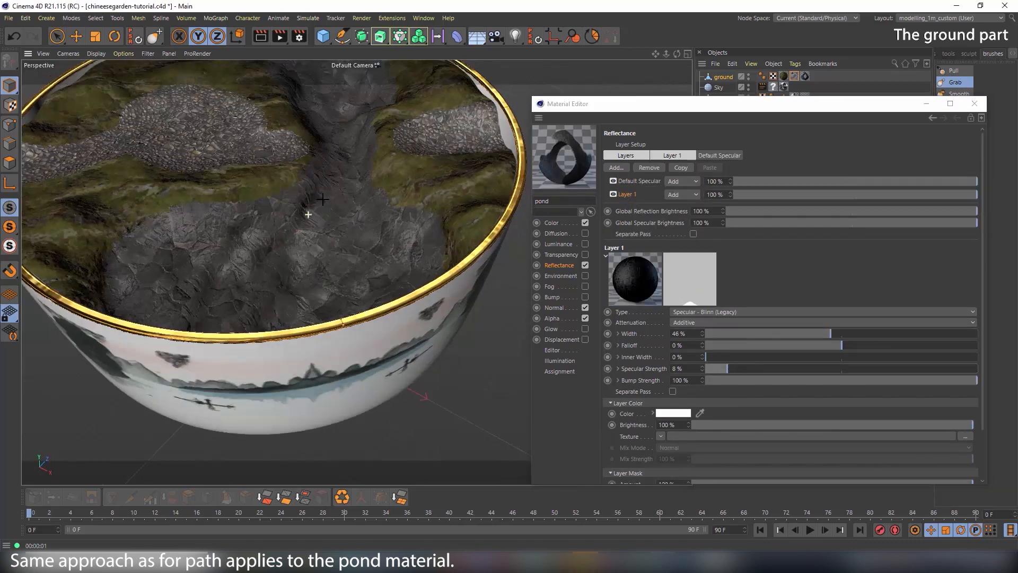
scroll(323, 199, down, 5)
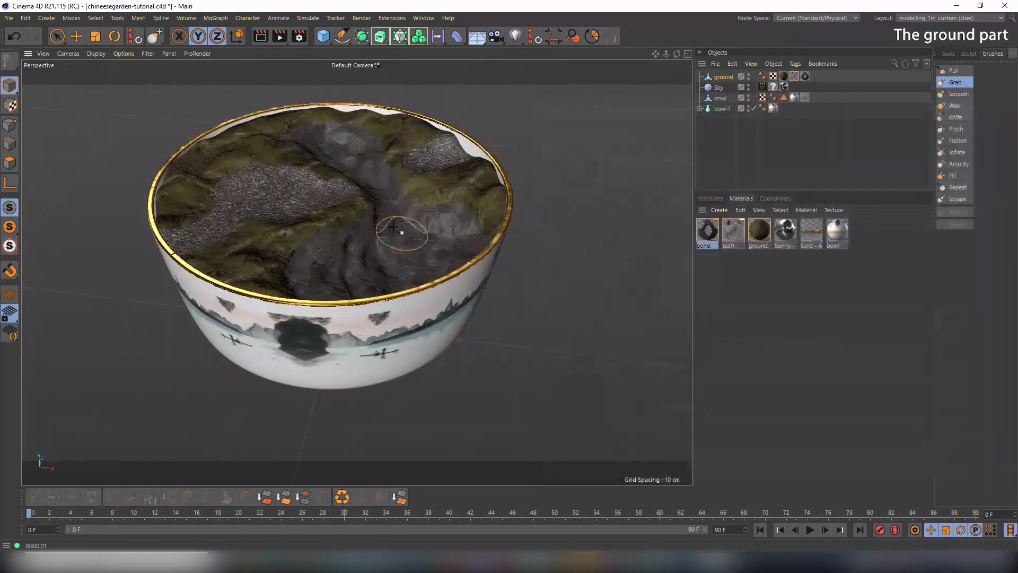
mouse_move(361, 212)
alt+mouse_down()
mouse_move(403, 217)
mouse_move(356, 216)
alt+mouse_up()
alt+middle_drag(356, 216, 461, 245)
alt+drag(461, 245, 440, 253)
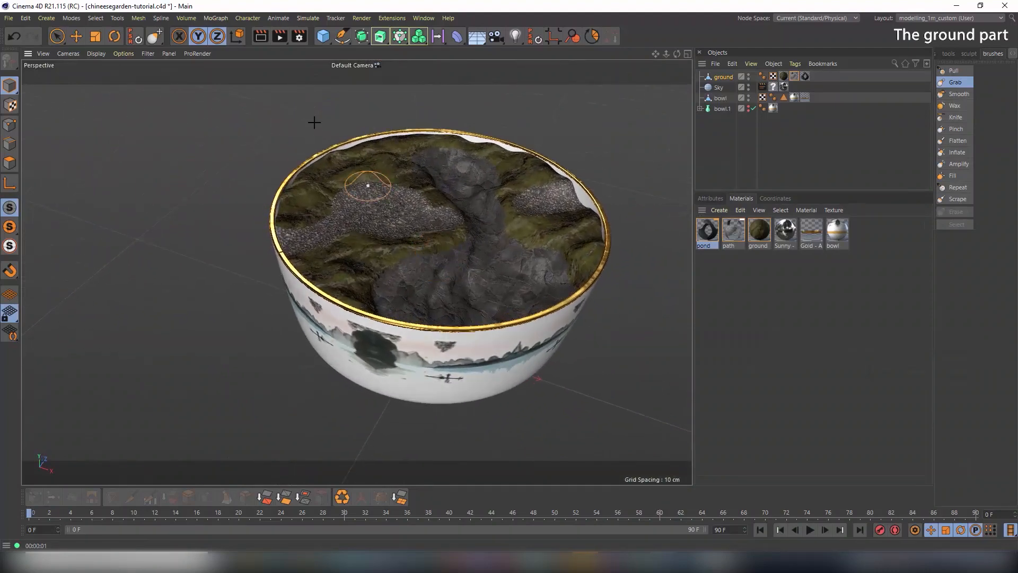
Render the view to preview the textured pond from a steeper angle
click(265, 36)
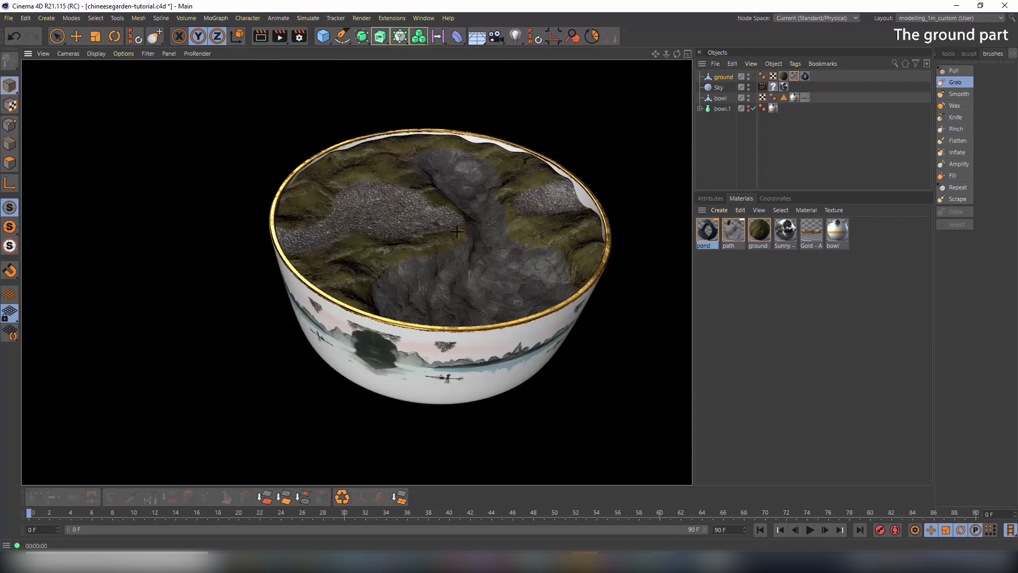
alt+drag(420, 230, 469, 259)
scroll(464, 225, up, 4)
alt+drag(493, 184, 483, 227)
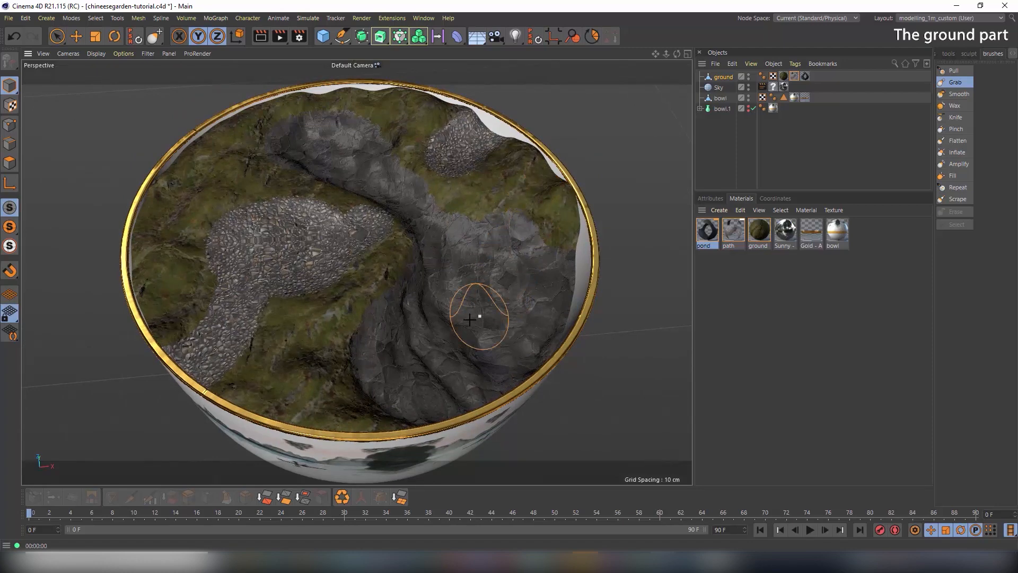
Enlarge the Top view to full size with Gouraud Shading, zoomed out to the whole bowl
middle_click(462, 288)
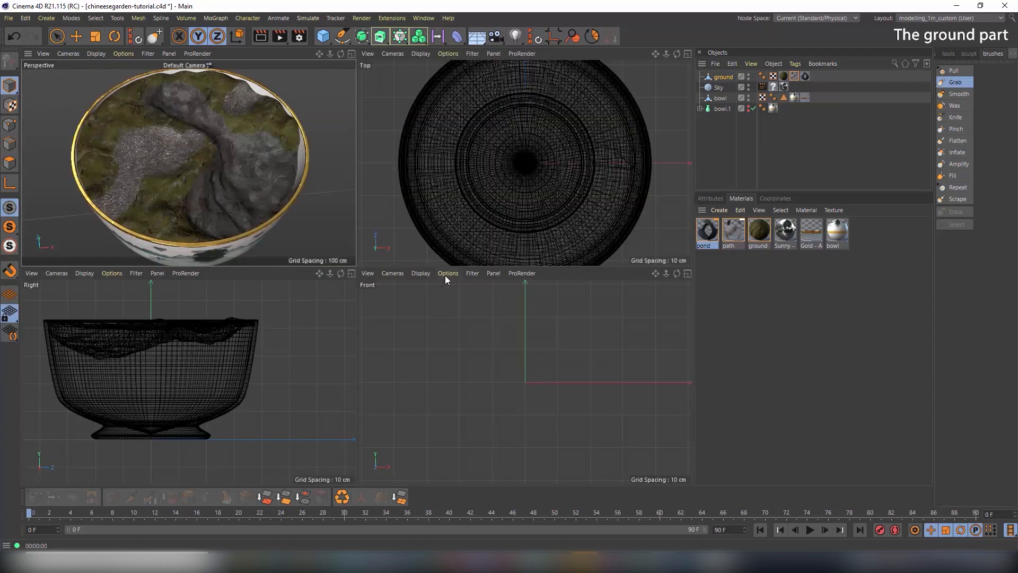
middle_click(477, 227)
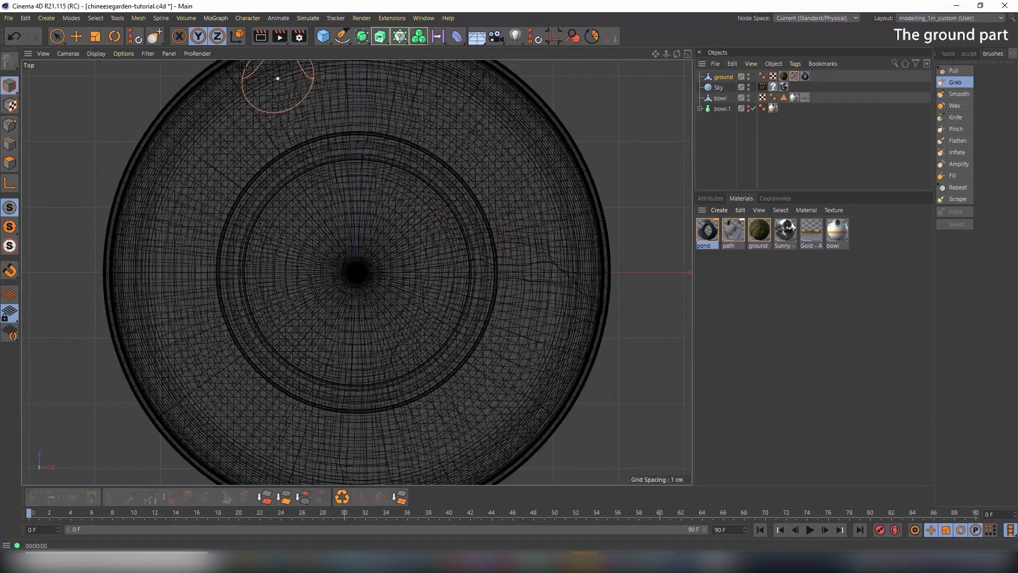
click(96, 54)
click(134, 81)
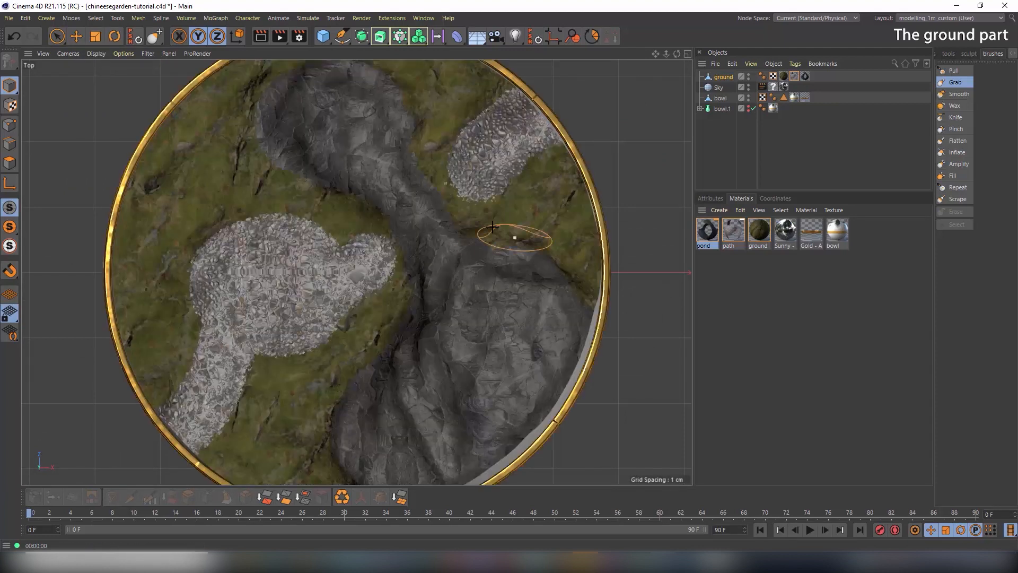
scroll(485, 217, down, 5)
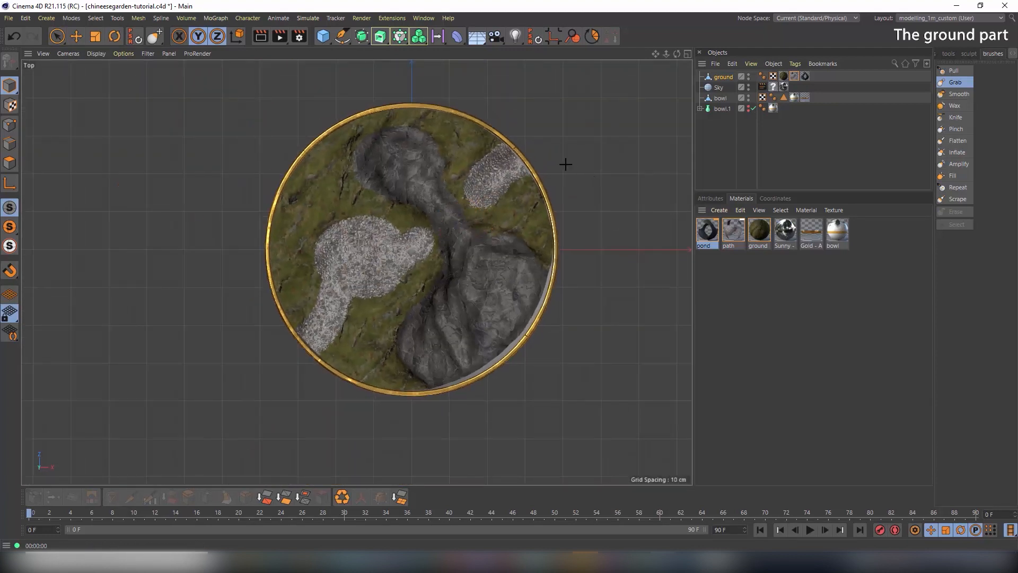
Draw a new spline with the Spline Pen, placing points along the gravel path edge in Top view
click(342, 37)
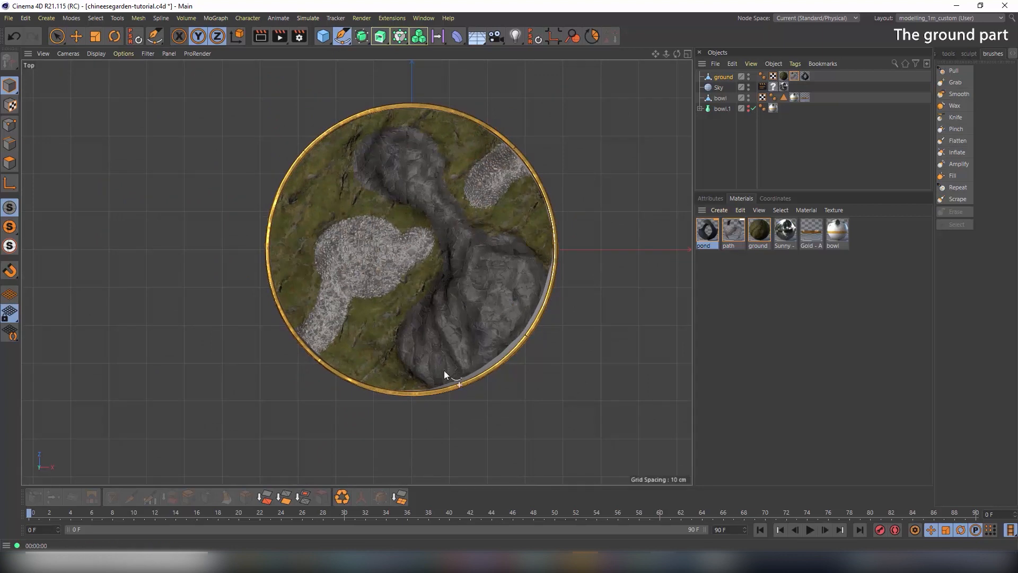
click(428, 390)
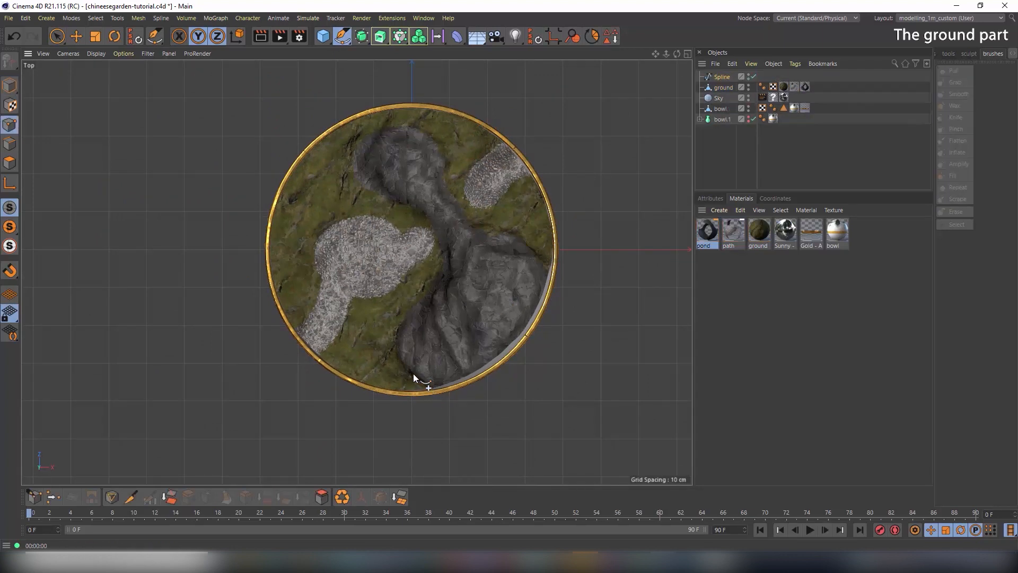
scroll(422, 369, up, 5)
scroll(419, 356, up, 2)
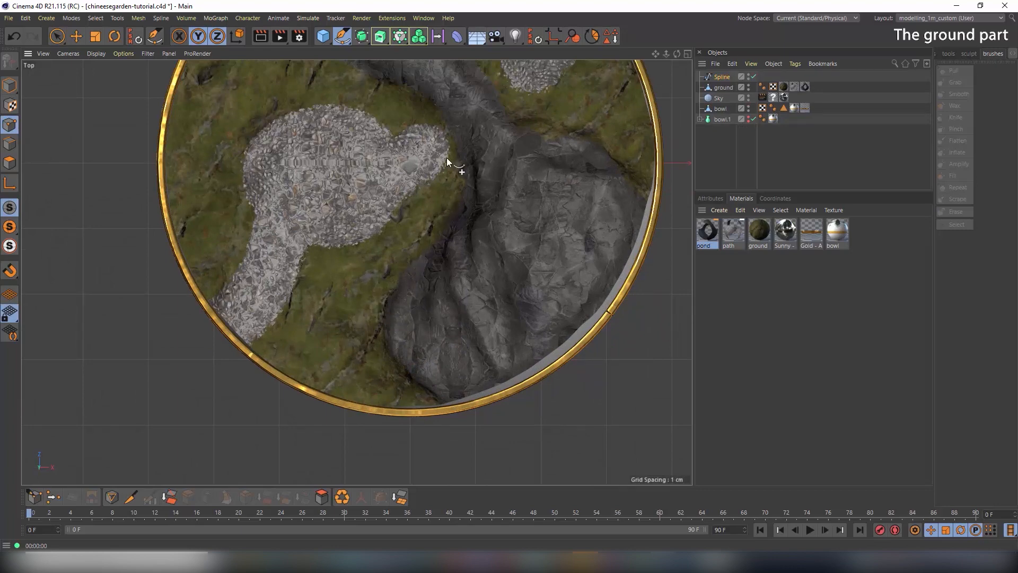
alt+middle_drag(440, 146, 509, 265)
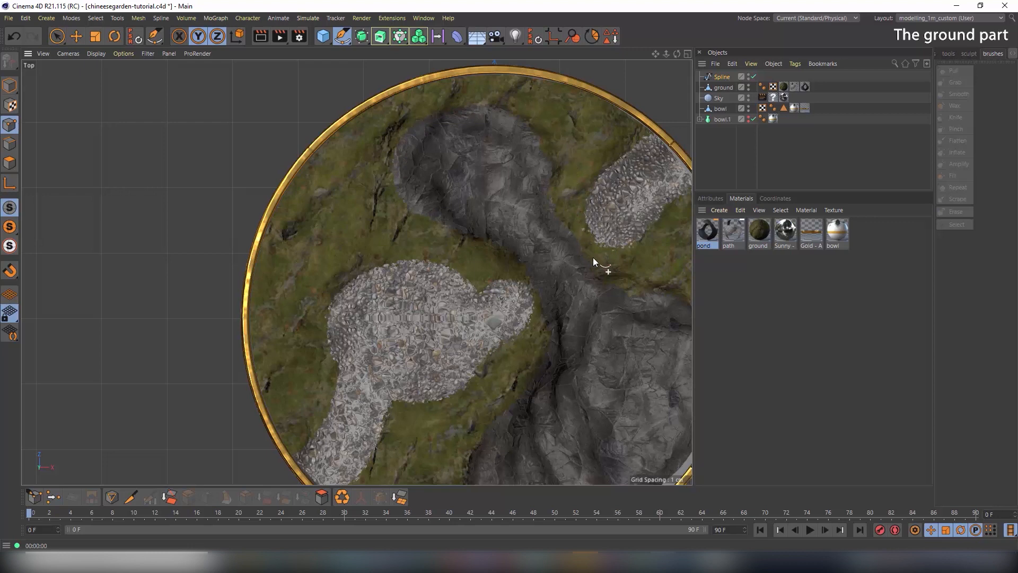
middle_drag(652, 287, 421, 224)
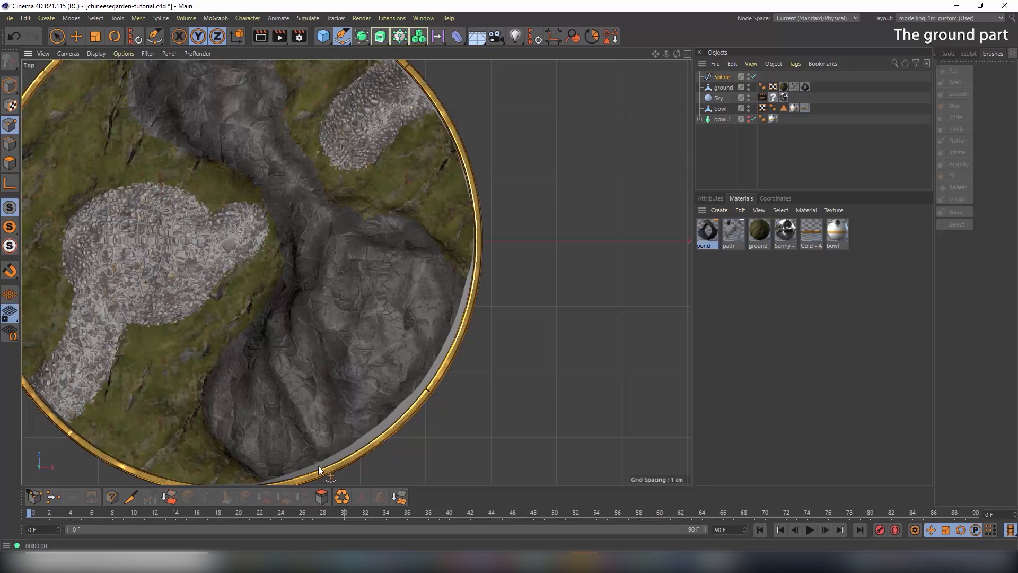
Return to Model mode and expand the Perspective view to fill the workspace
click(10, 88)
middle_click(392, 247)
middle_click(330, 194)
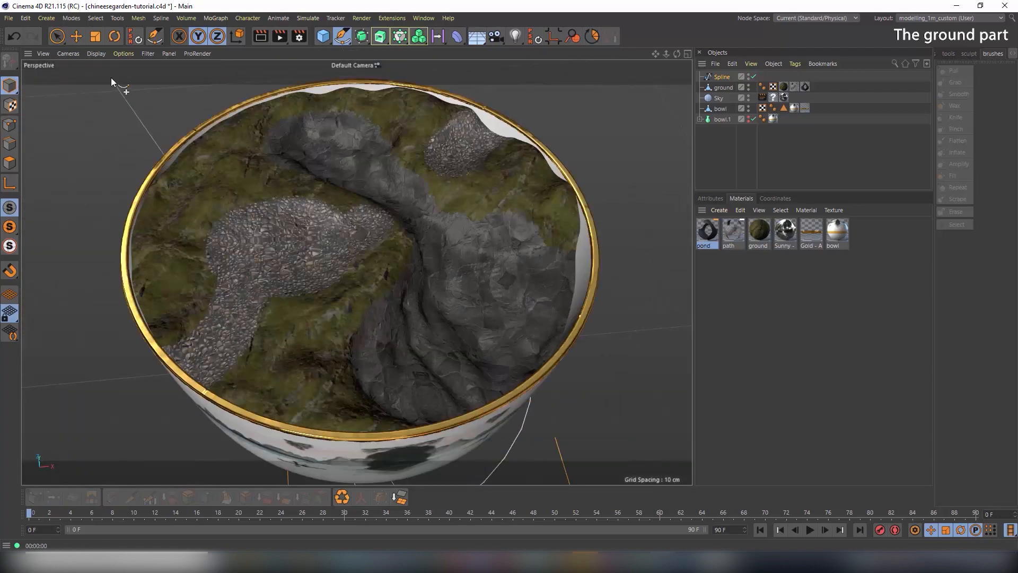
Enable Close Spline and move the spline down along Y onto the ground
click(76, 36)
scroll(498, 240, down, 5)
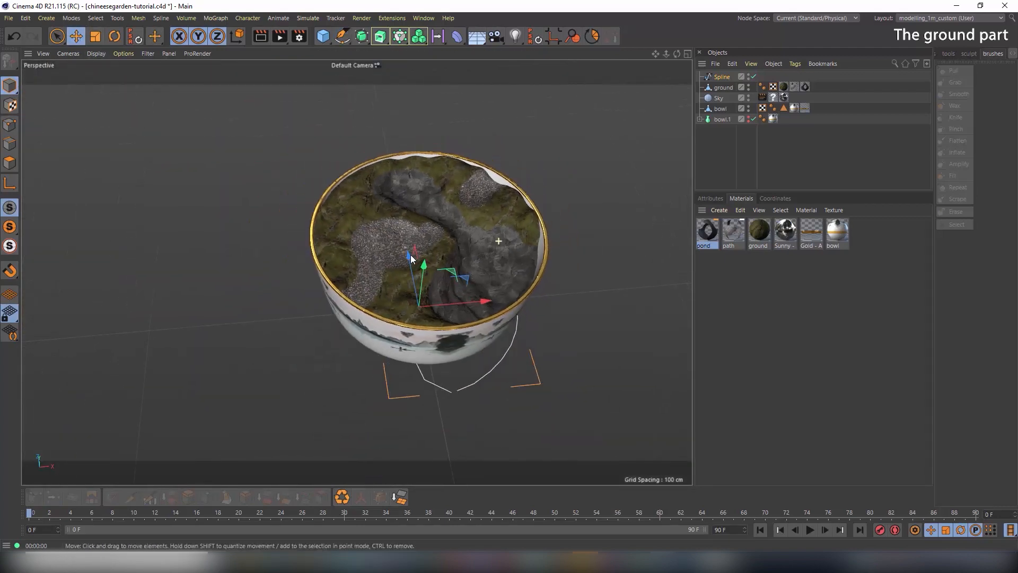
drag(424, 260, 443, 228)
scroll(549, 253, up, 5)
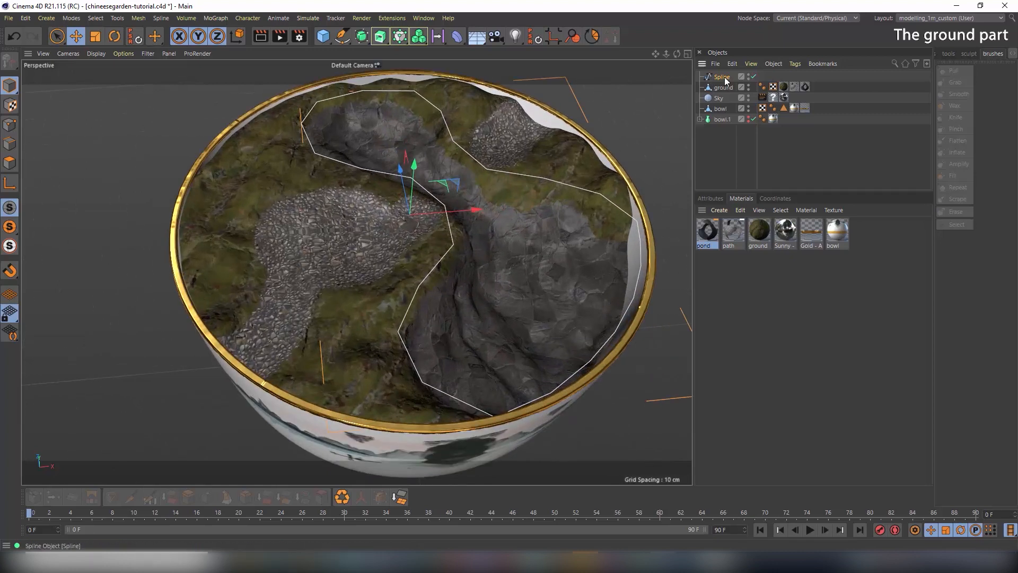
click(714, 199)
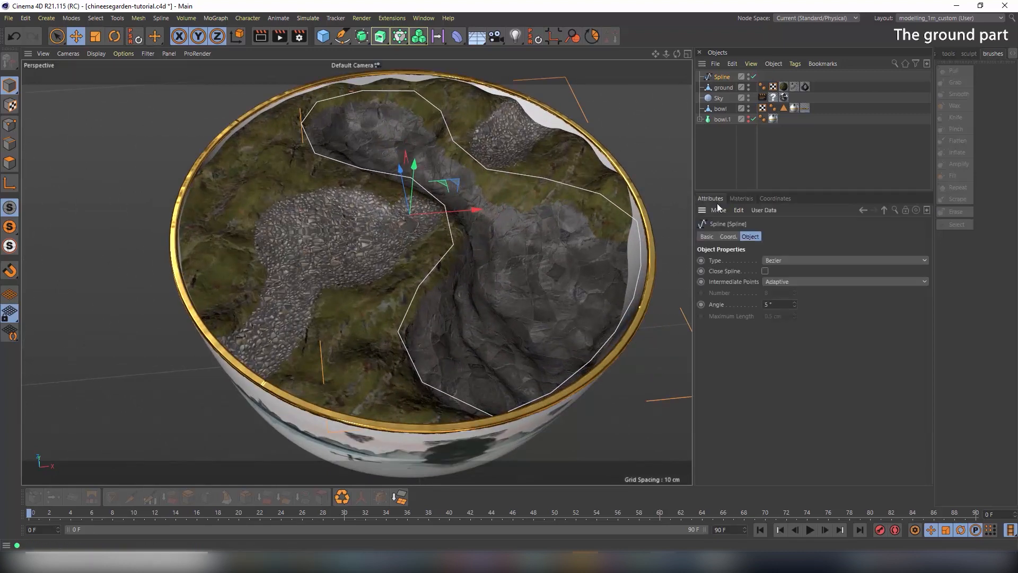
click(765, 271)
alt+drag(423, 224, 484, 244)
alt+right_drag(485, 244, 519, 247)
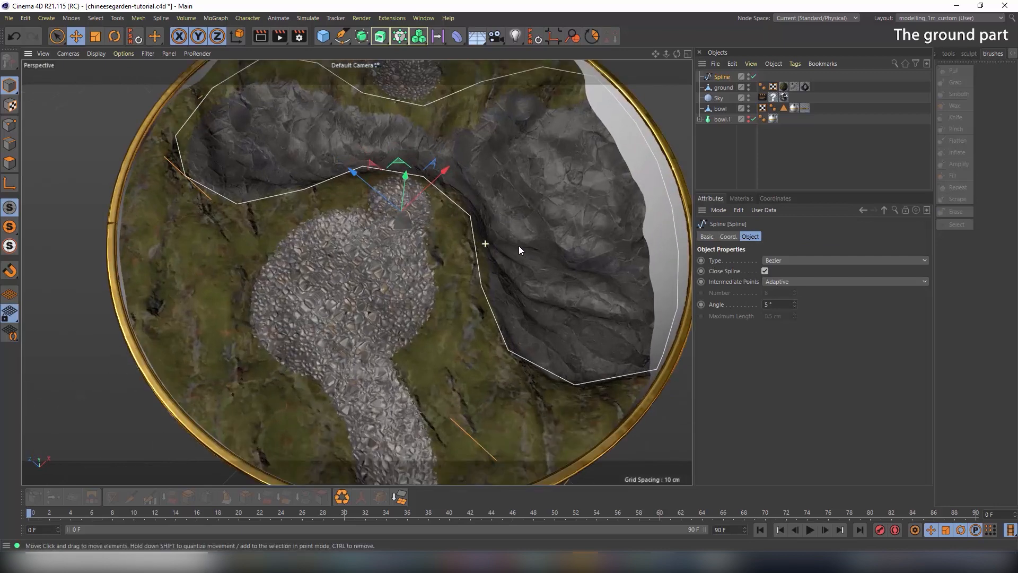
alt+drag(519, 250, 439, 229)
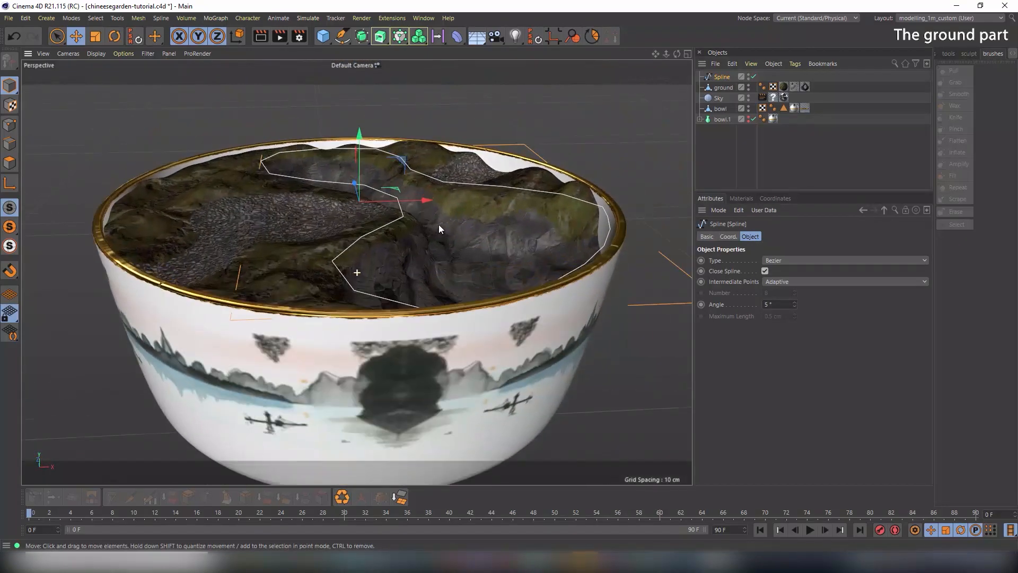
drag(360, 135, 438, 230)
Live Select a few rim points in Points mode and nudge them, then reselect the Spline in Model mode
click(10, 125)
click(57, 36)
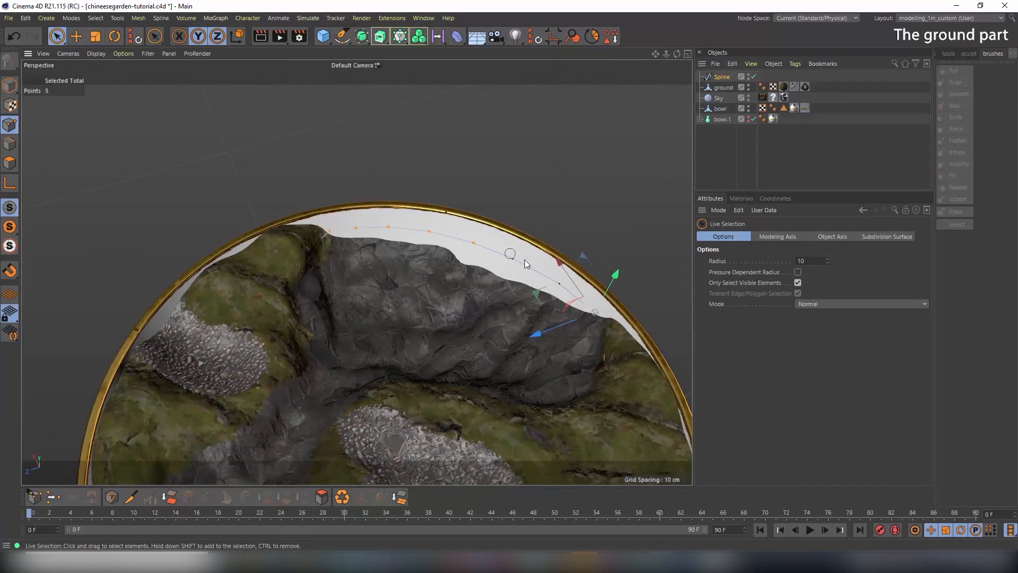
mouse_move(524, 261)
mouse_down()
mouse_move(574, 288)
mouse_move(558, 250)
mouse_move(512, 257)
mouse_up()
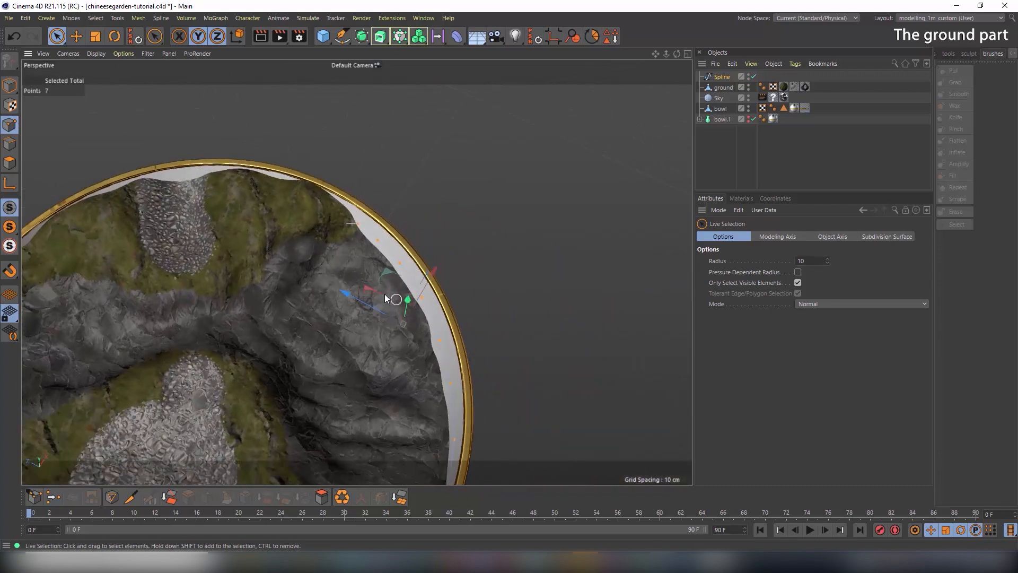
drag(386, 273, 430, 282)
click(10, 87)
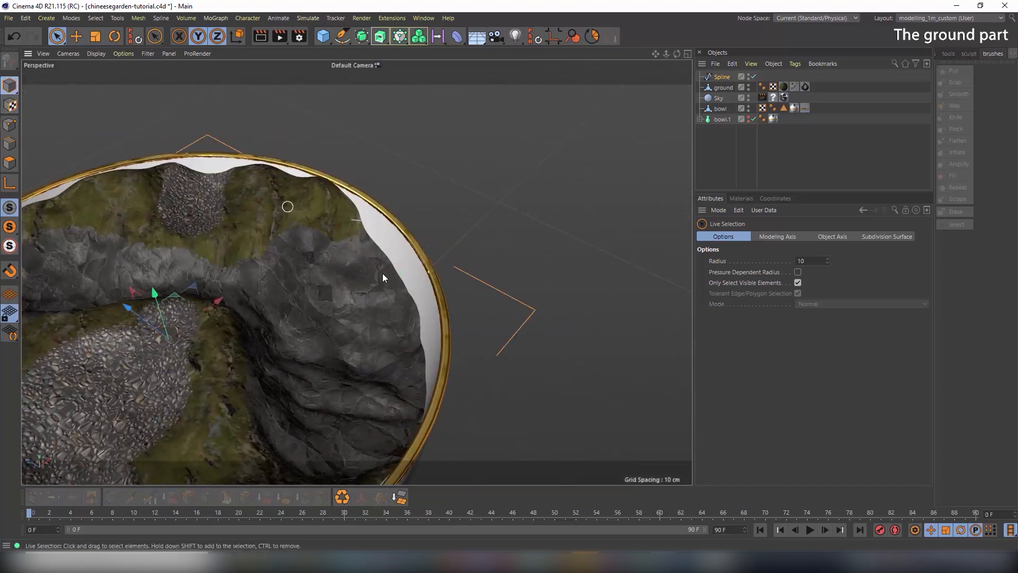
alt+middle_drag(283, 271, 409, 266)
drag(354, 283, 356, 253)
alt+drag(516, 303, 475, 292)
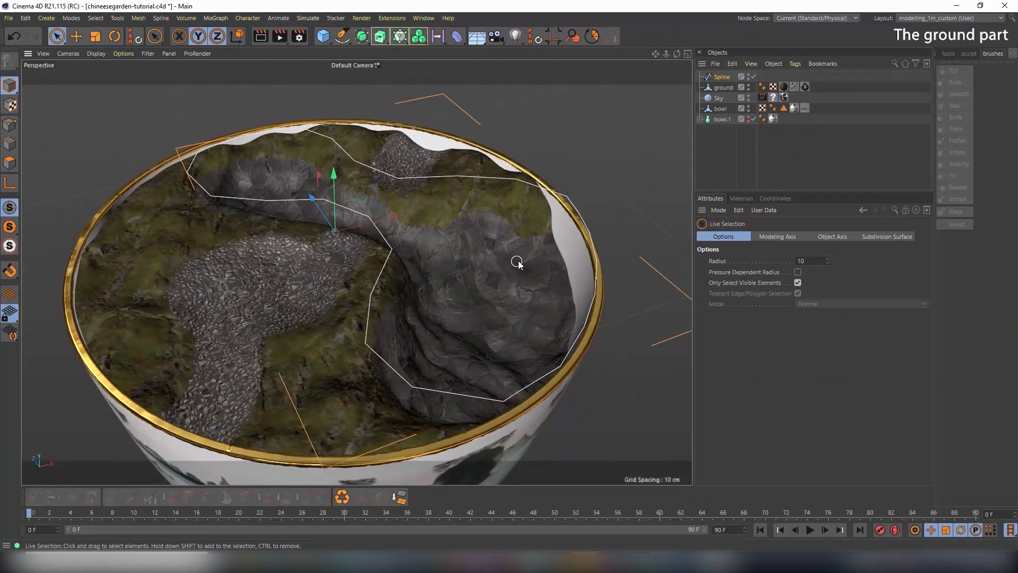
click(727, 80)
Extrude the spline with Movement set to 0 cm to make a flat surface
click(378, 37)
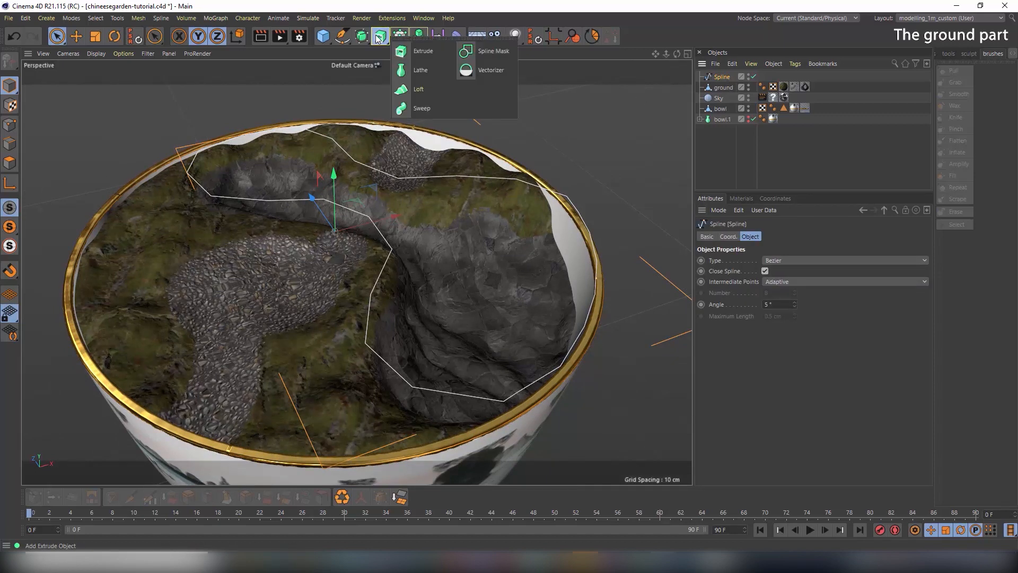
click(414, 52)
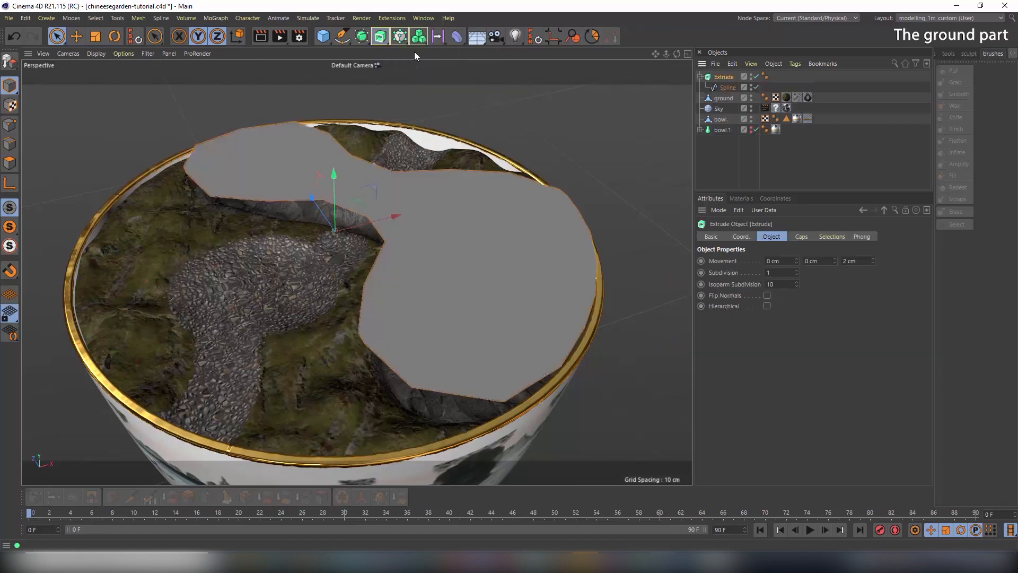
mouse_move(409, 241)
alt+mouse_down()
mouse_move(430, 187)
mouse_move(409, 231)
alt+mouse_up()
drag(861, 261, 779, 262)
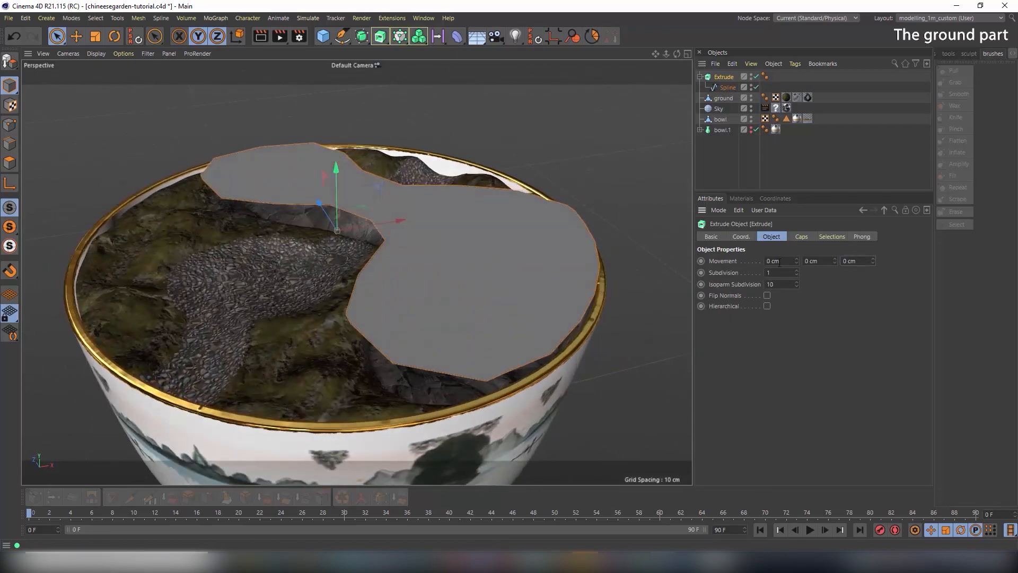
alt+drag(570, 227, 489, 182)
alt+drag(442, 199, 436, 209)
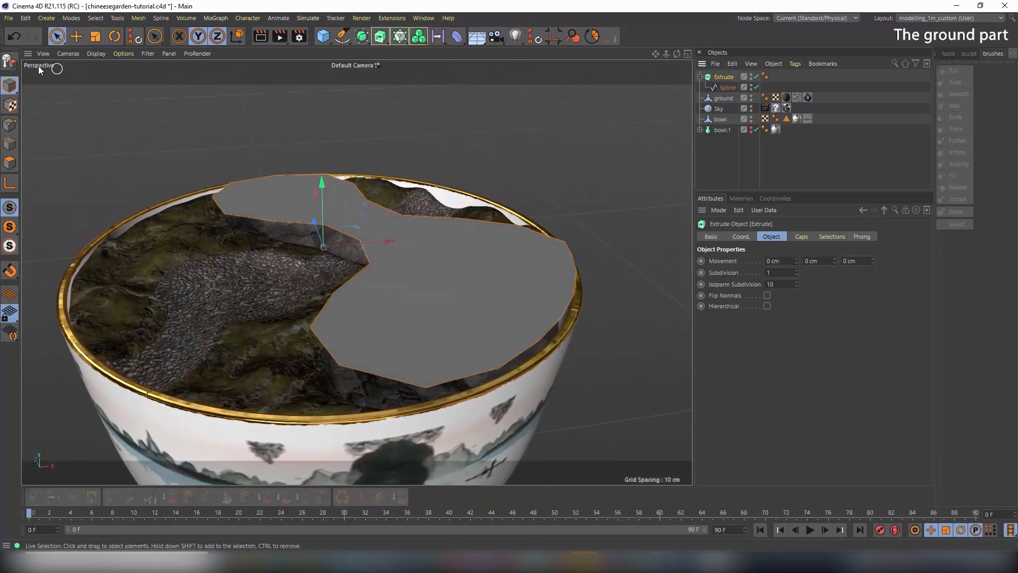
Make the extrusion editable, delete its selection tags, and rename it 'water'
click(9, 62)
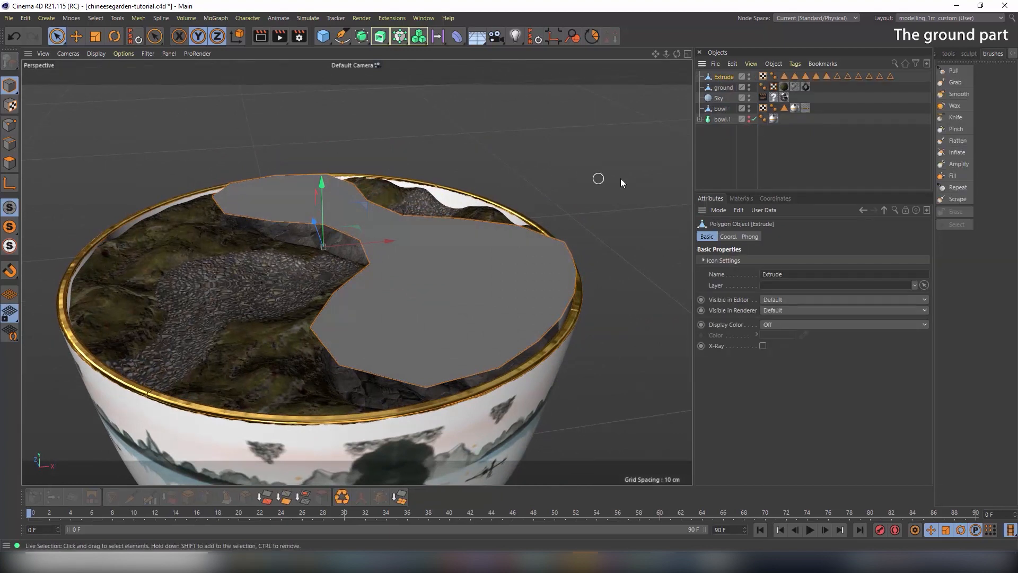
click(784, 76)
shift+click(883, 77)
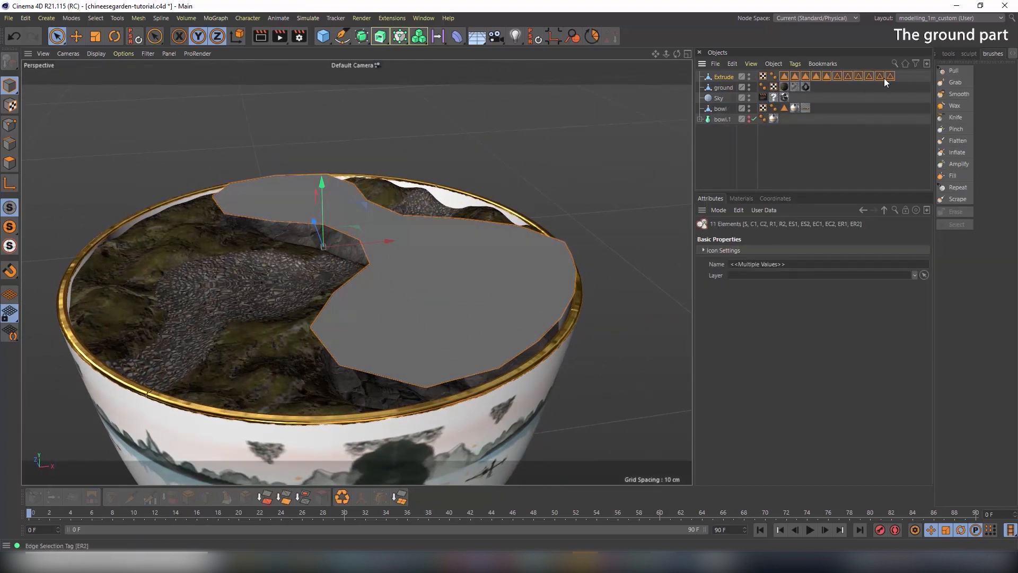
key(Delete)
double_click(726, 77)
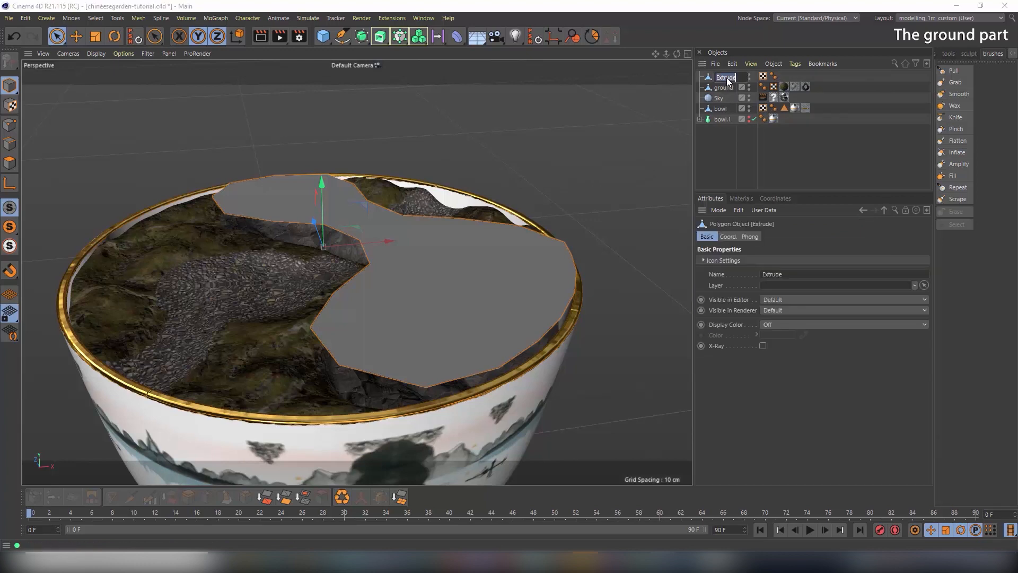
text(water)
key(Return)
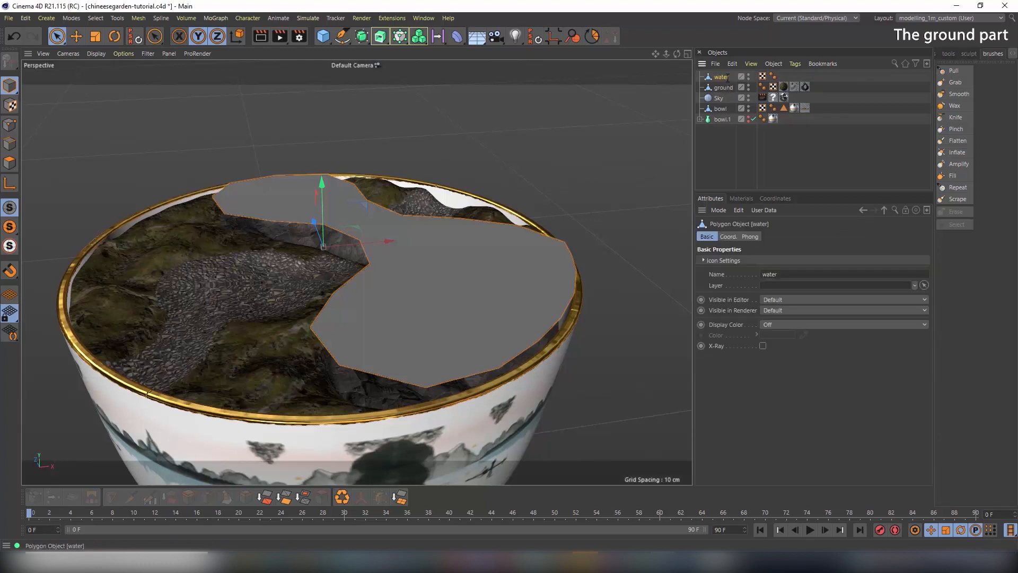
Adjust the water polygon's height so it sits level within the pond basin
alt+drag(470, 199, 445, 229)
scroll(444, 238, up, 3)
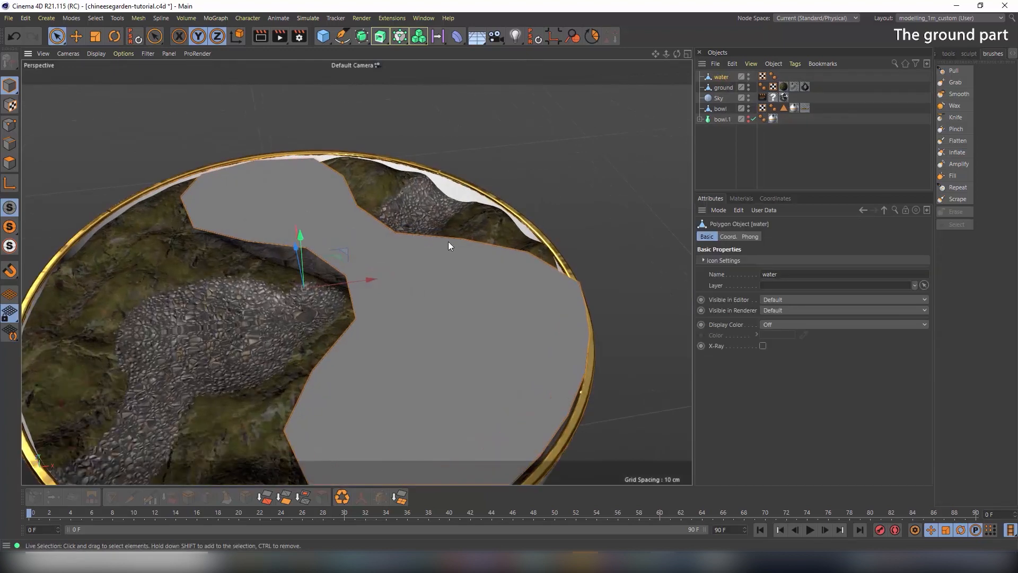
alt+middle_drag(448, 240, 482, 198)
alt+drag(482, 198, 499, 185)
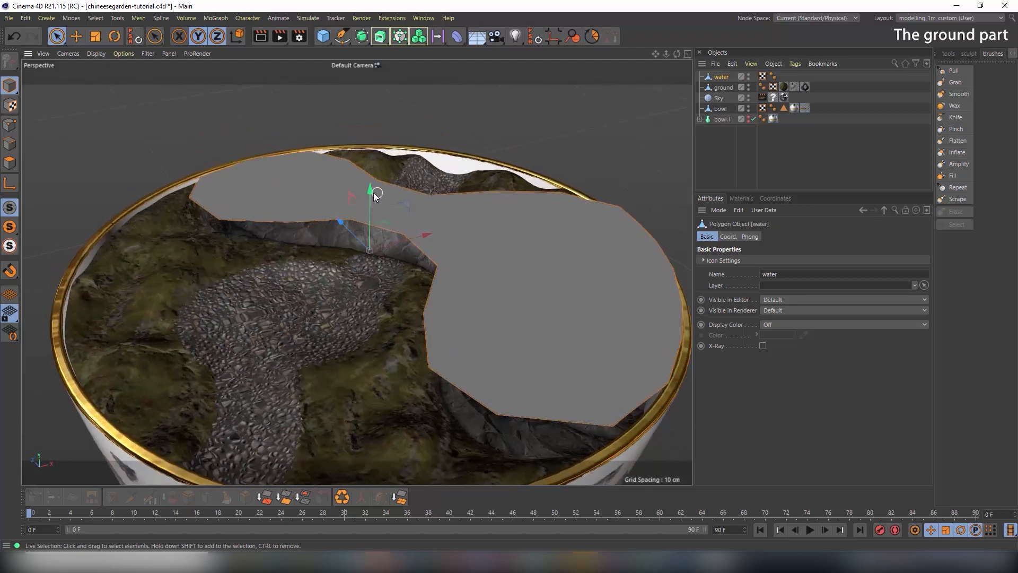
drag(374, 193, 367, 233)
alt+drag(478, 260, 446, 242)
drag(370, 222, 365, 214)
mouse_move(509, 253)
alt+mouse_down()
mouse_move(402, 269)
mouse_move(475, 217)
mouse_move(469, 258)
mouse_move(500, 254)
mouse_move(499, 224)
alt+mouse_up()
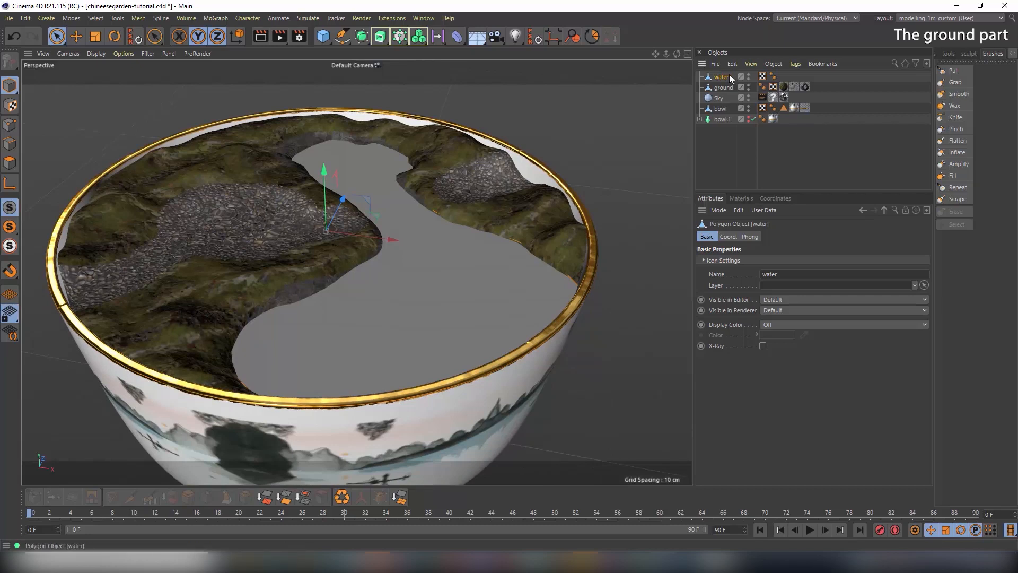
Load the Liquid > Water material preset and apply it to the water object
click(745, 199)
click(719, 210)
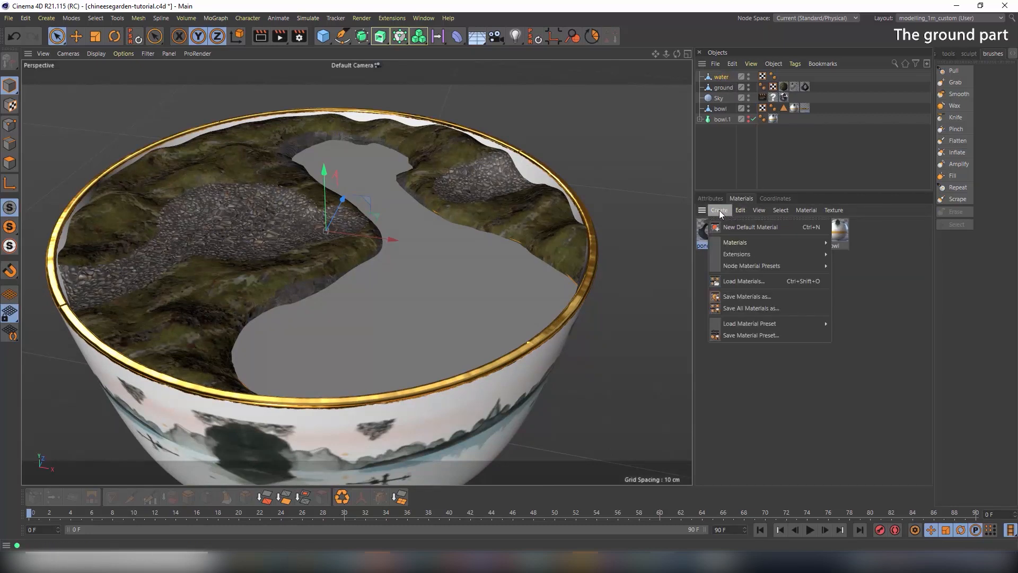
mouse_move(764, 323)
mouse_move(848, 324)
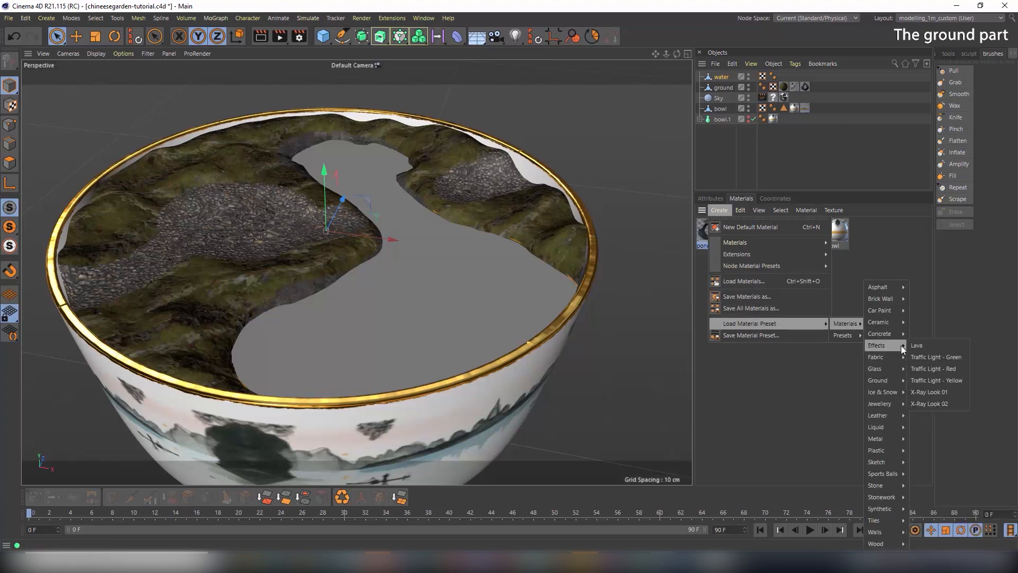
mouse_move(891, 427)
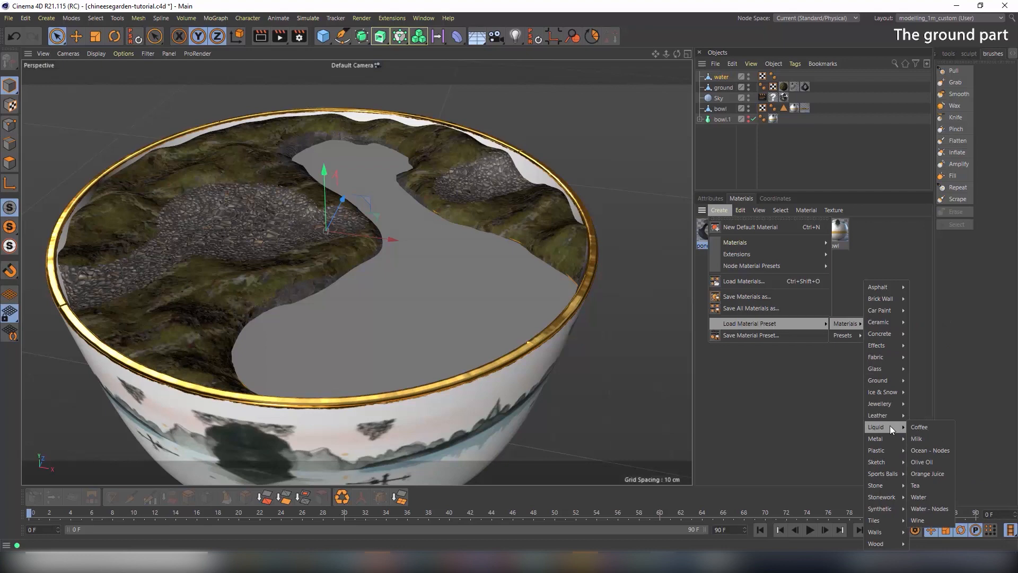
click(939, 496)
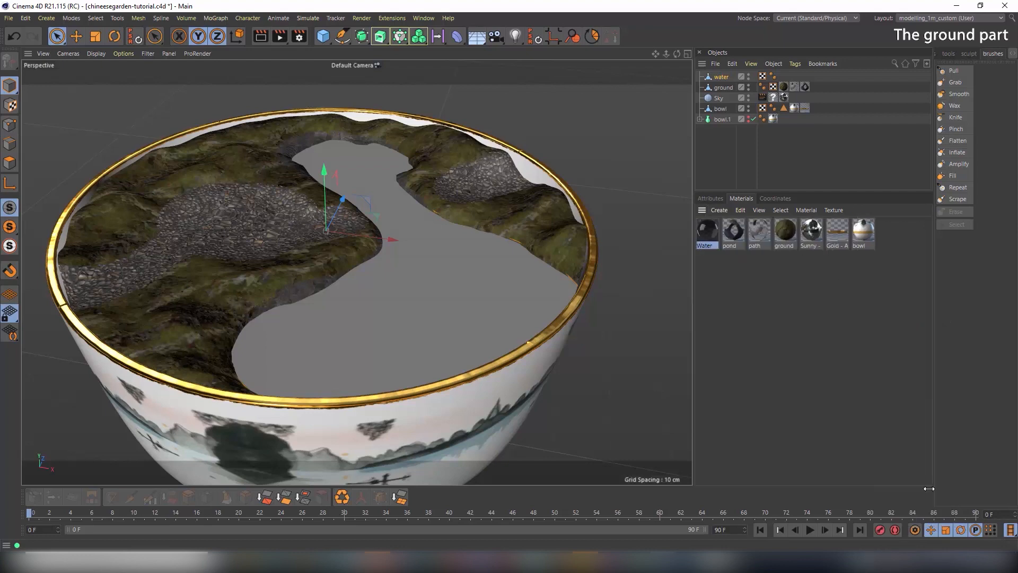
double_click(713, 231)
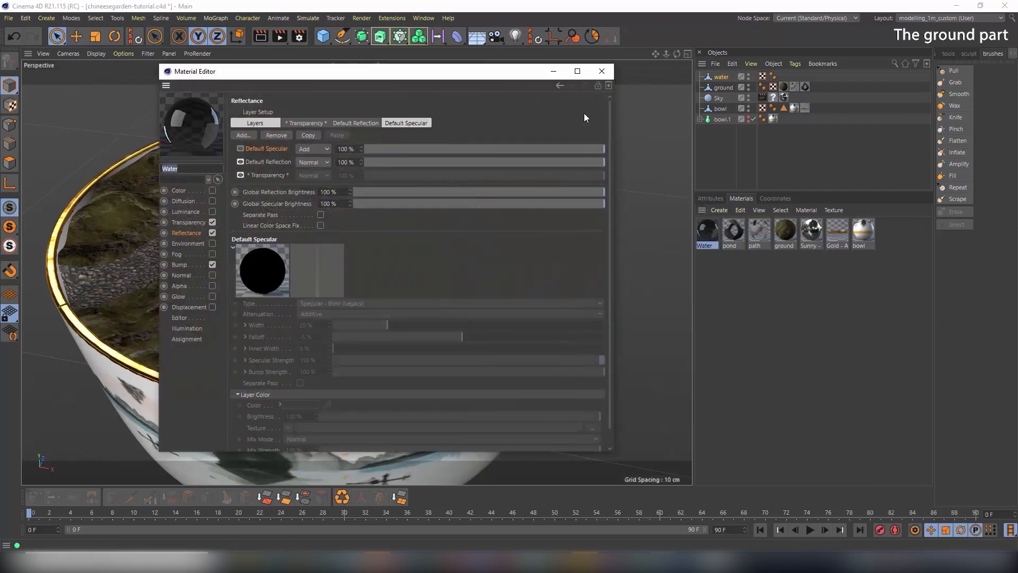
click(602, 72)
drag(707, 237, 720, 79)
Render a preview from a lower angle, then move in closer on the pond
alt+drag(382, 272, 503, 239)
click(720, 98)
alt+drag(376, 257, 484, 191)
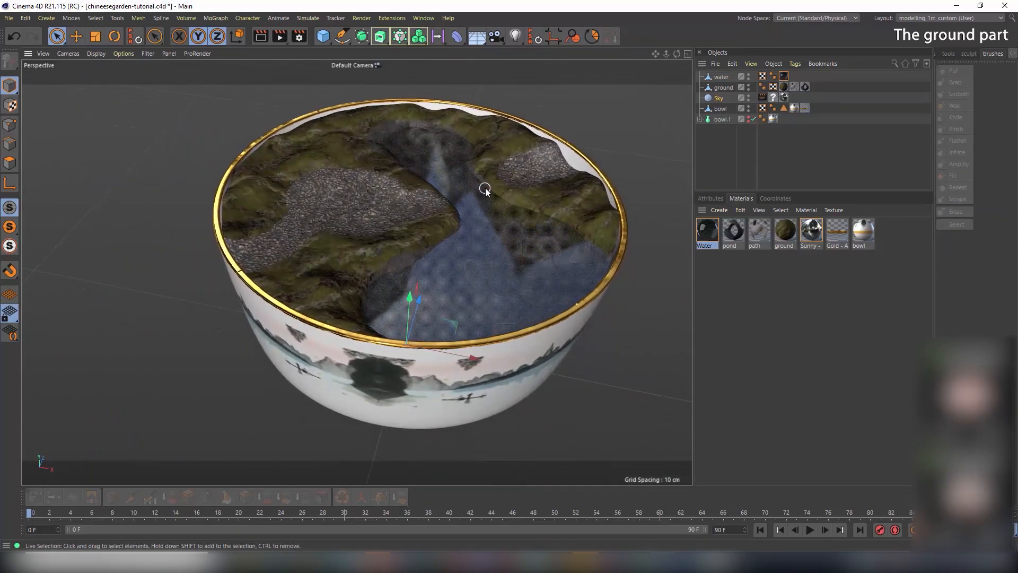
click(261, 36)
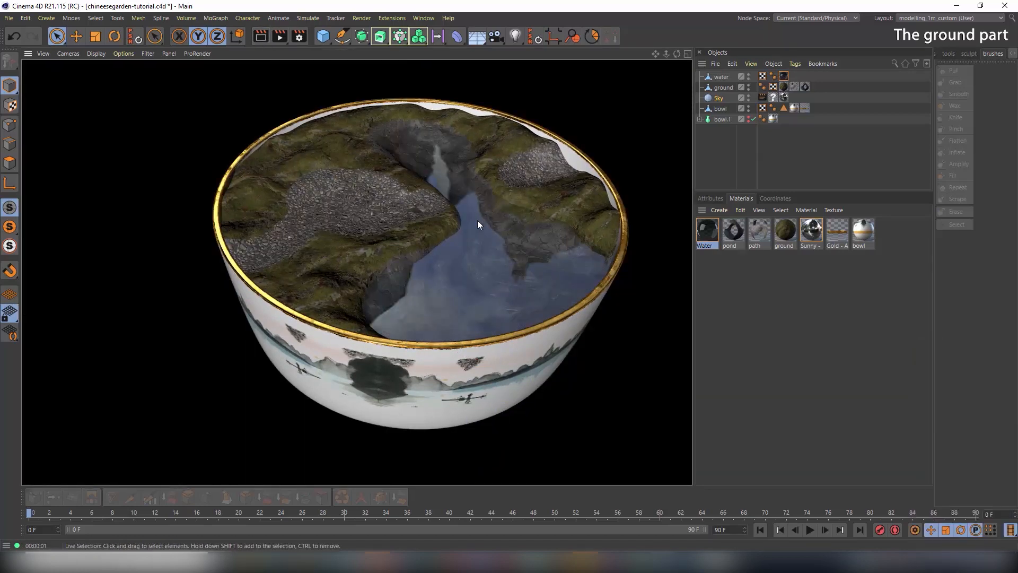
mouse_move(478, 222)
alt+mouse_down()
mouse_move(490, 210)
mouse_move(460, 218)
alt+mouse_up()
alt+middle_drag(460, 218, 475, 218)
alt+right_drag(465, 222, 553, 232)
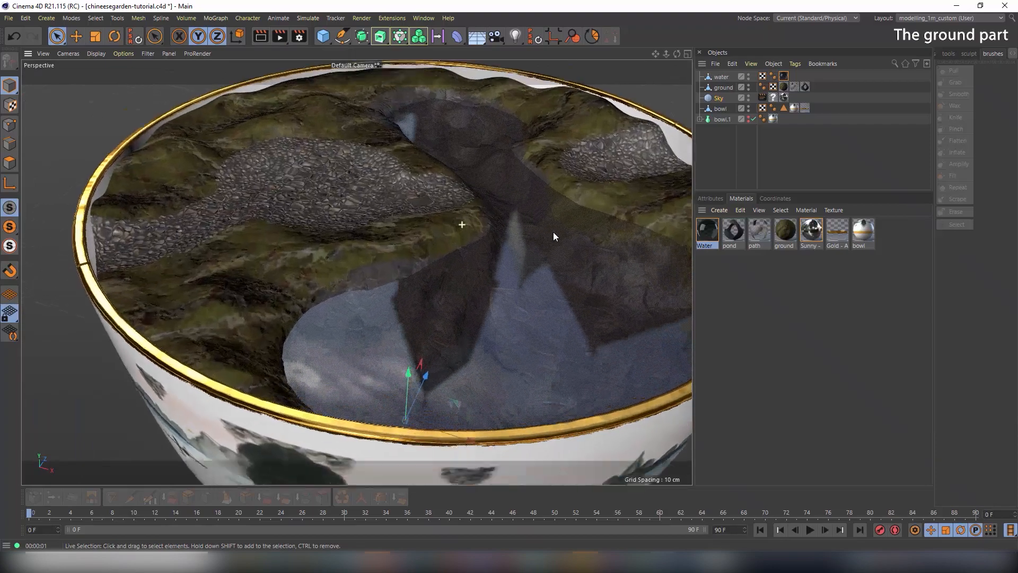
alt+drag(552, 231, 423, 263)
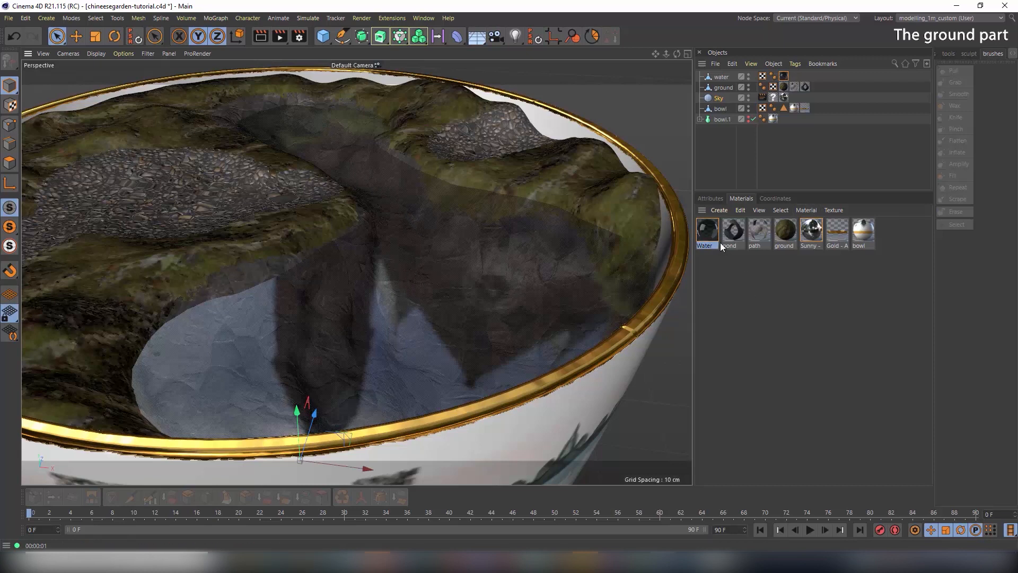
Drive the Water material's displacement with a Noise texture of type Turbulence
double_click(711, 232)
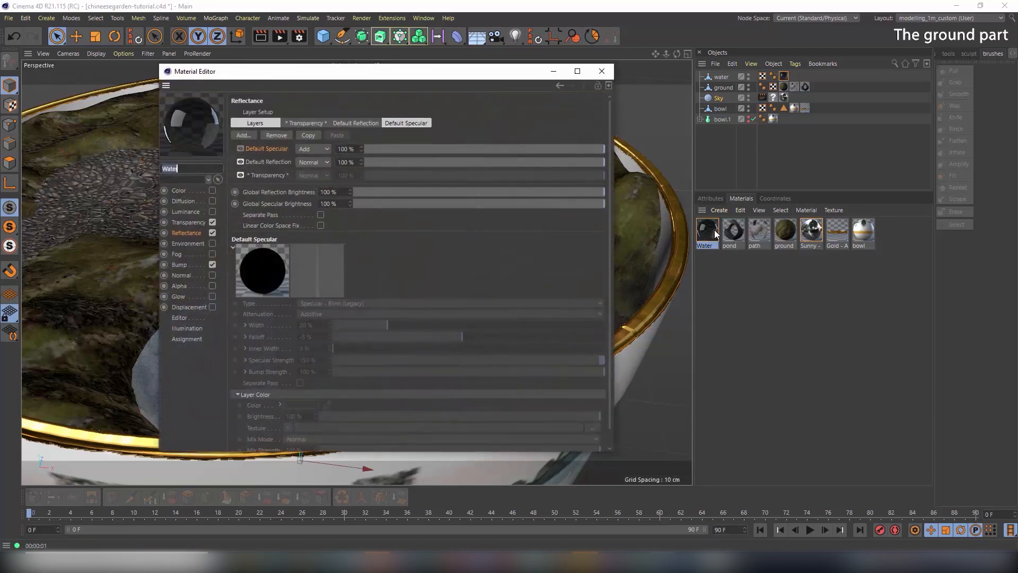
click(189, 308)
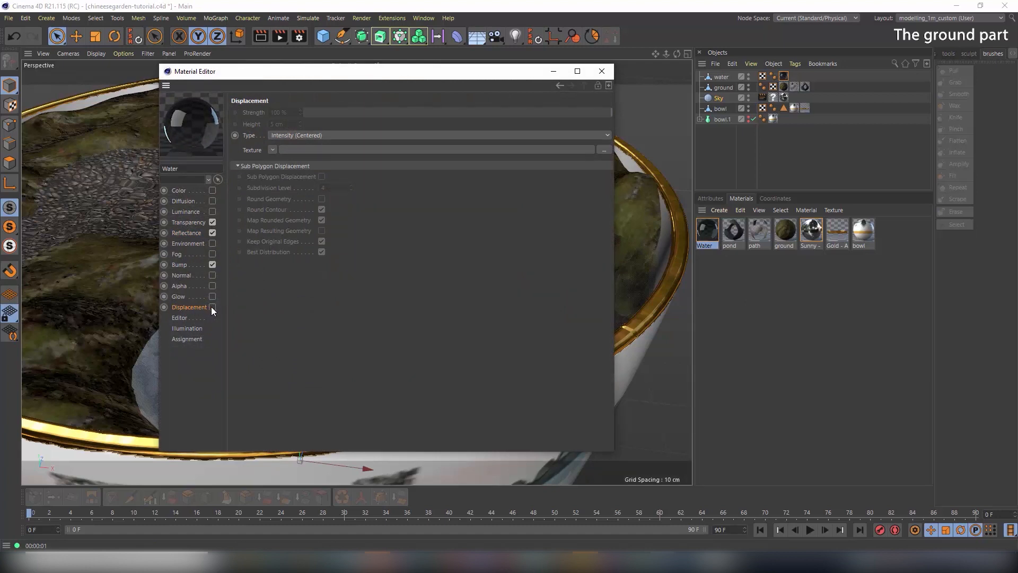
click(271, 150)
click(304, 298)
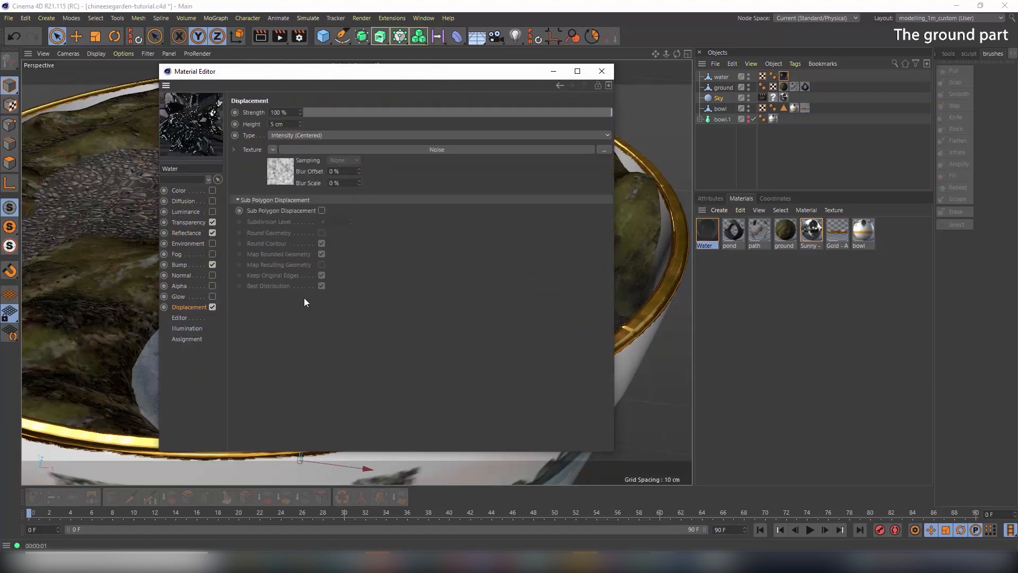
click(281, 174)
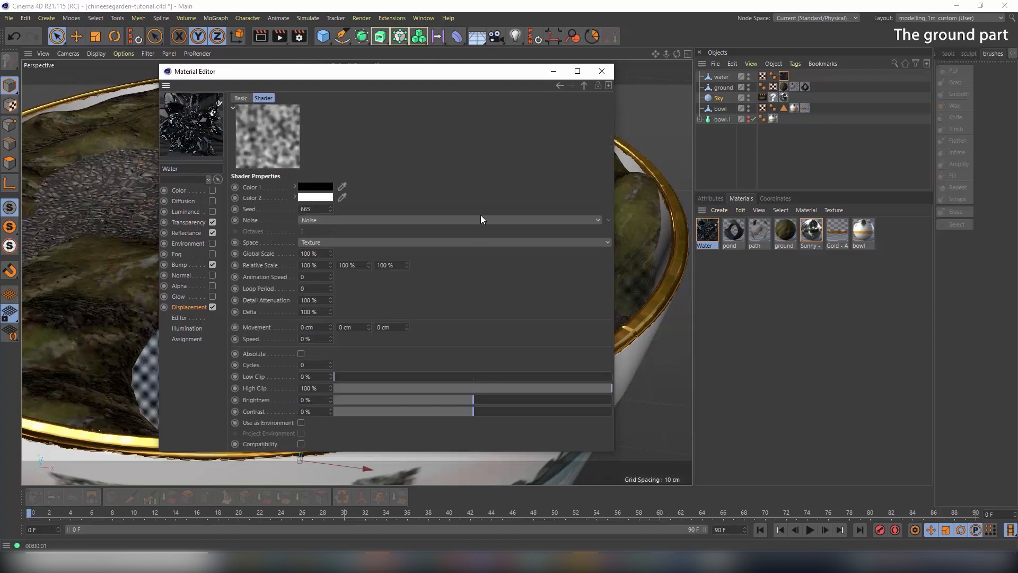
click(329, 220)
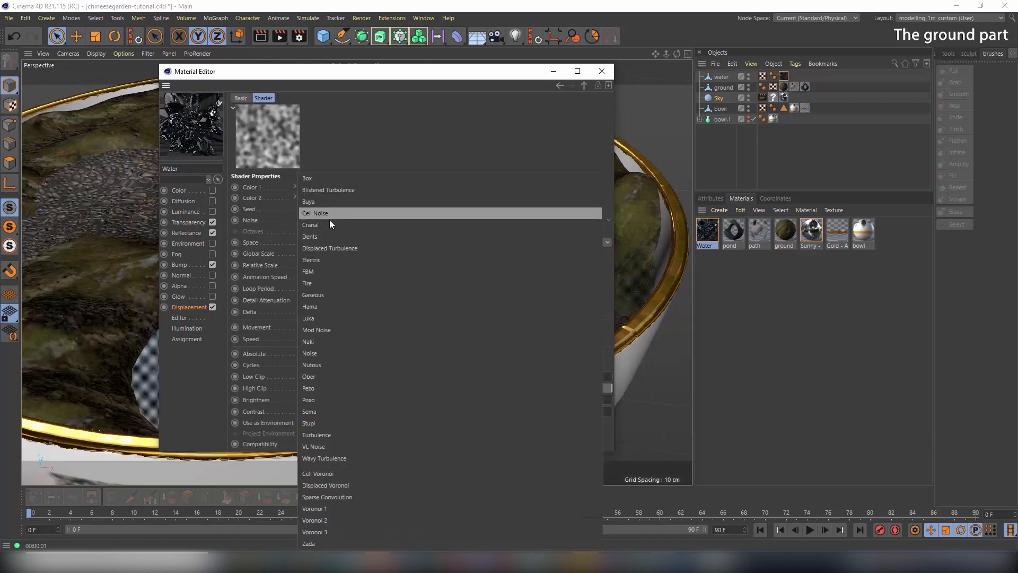
click(364, 435)
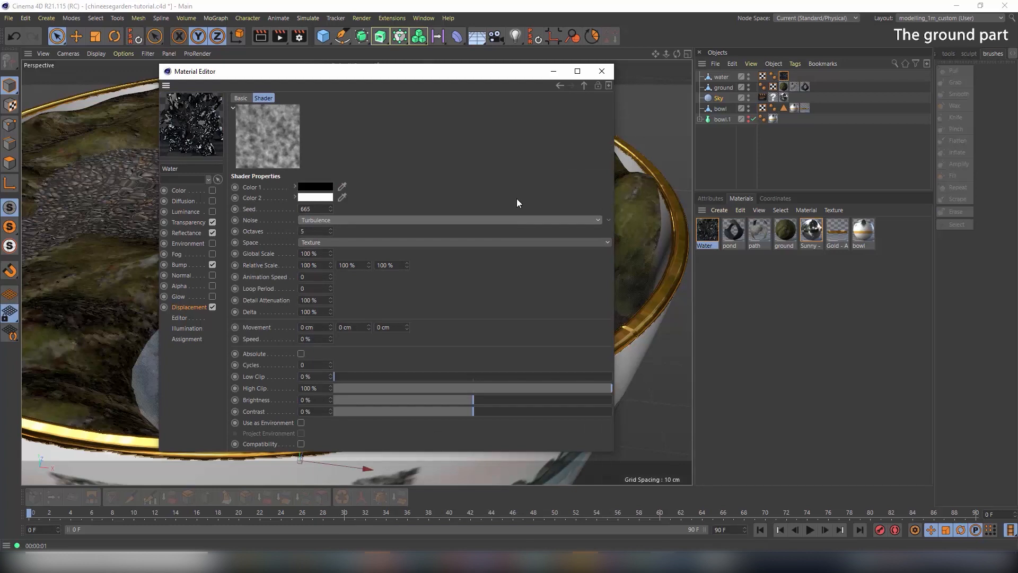
click(190, 308)
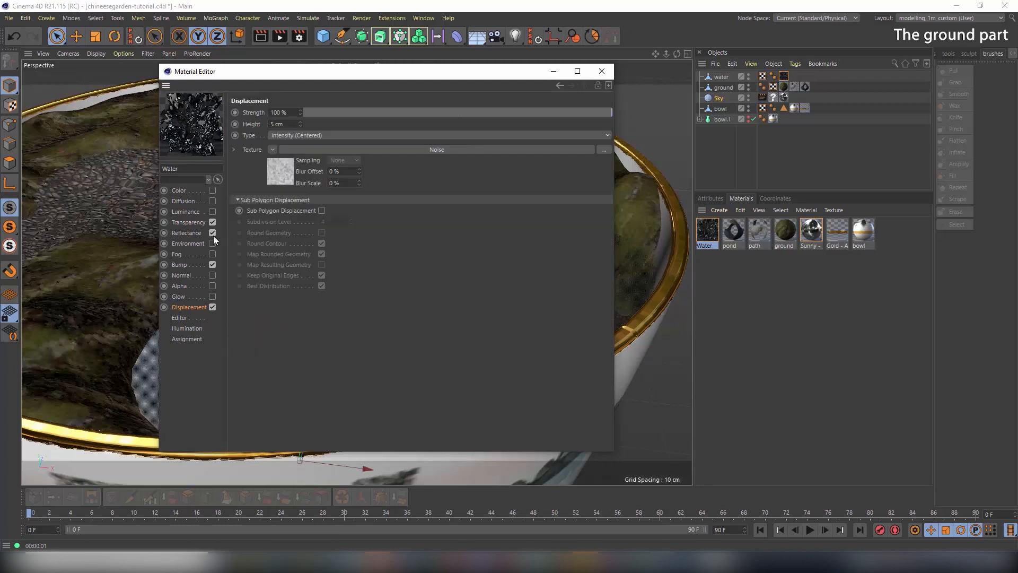
Render the bowl from above the pond to check the displaced water
drag(297, 75, 539, 107)
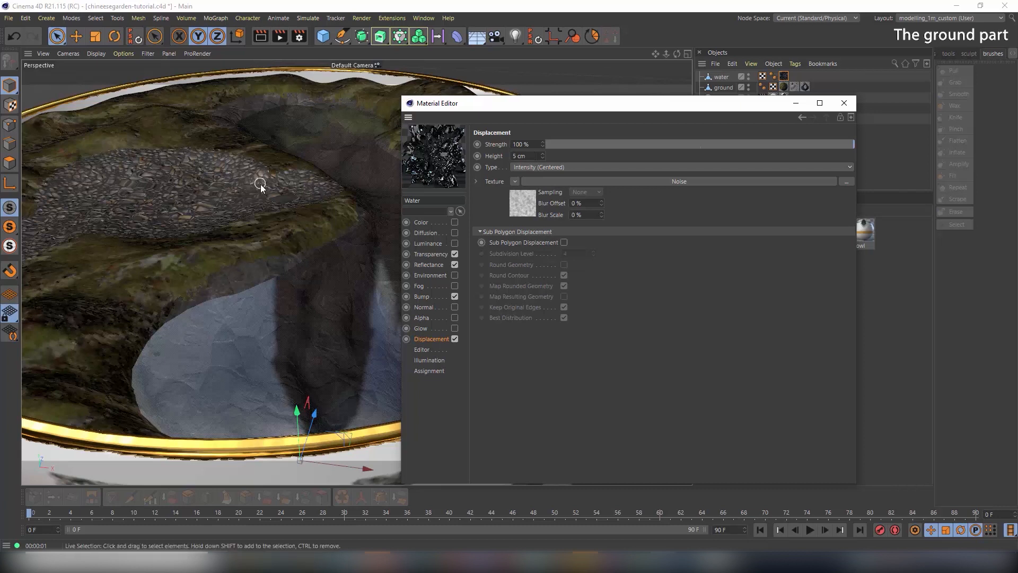
scroll(238, 193, down, 6)
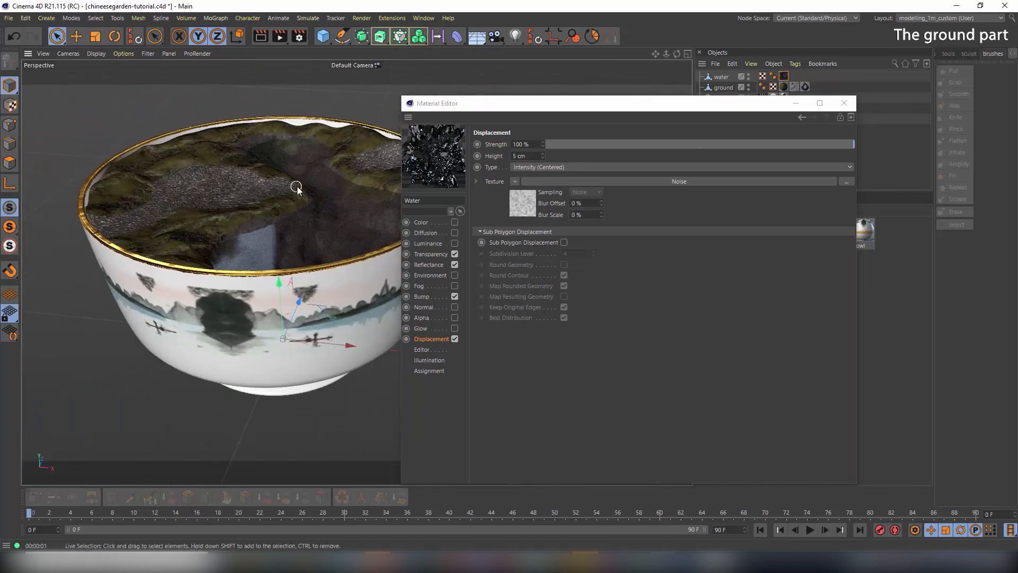
alt+drag(297, 187, 267, 218)
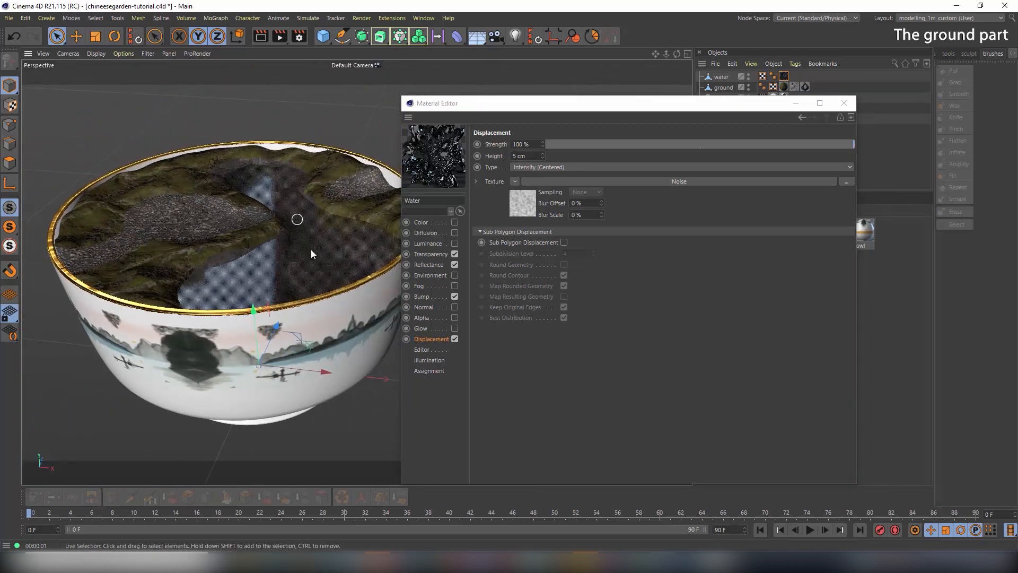
click(843, 102)
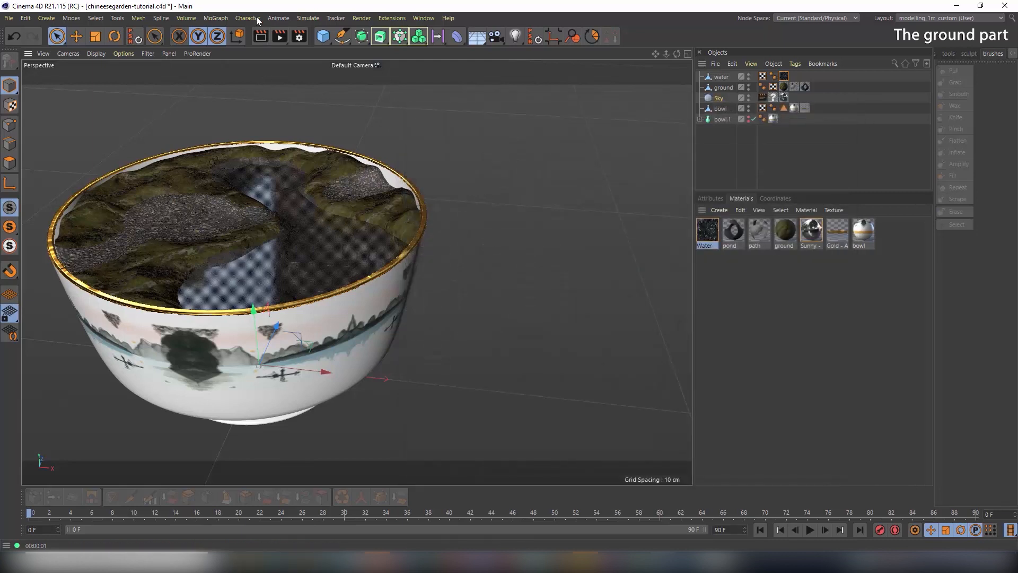
click(261, 36)
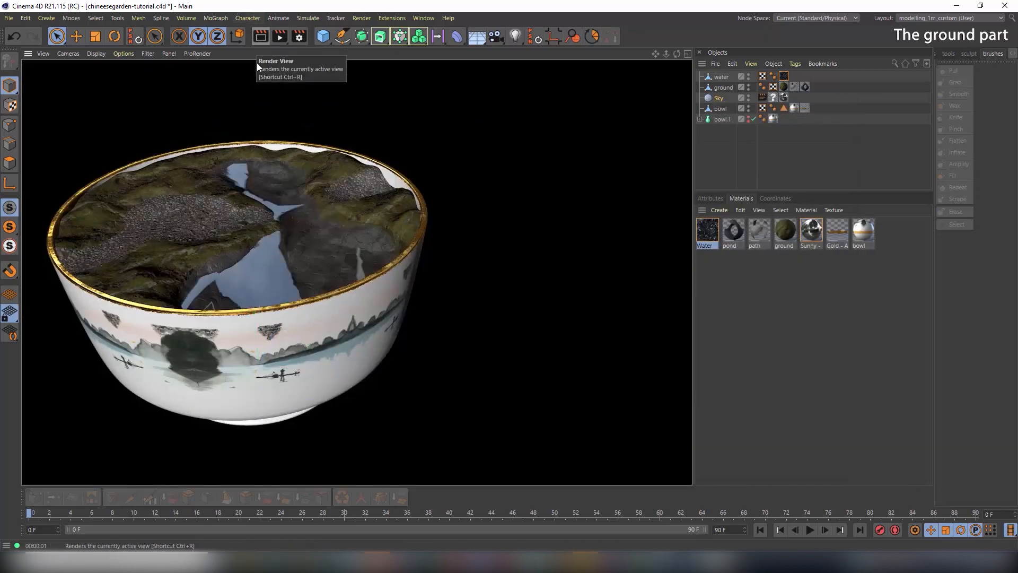
alt+drag(256, 218, 260, 237)
alt+right_drag(249, 249, 320, 257)
alt+drag(320, 257, 313, 228)
click(261, 36)
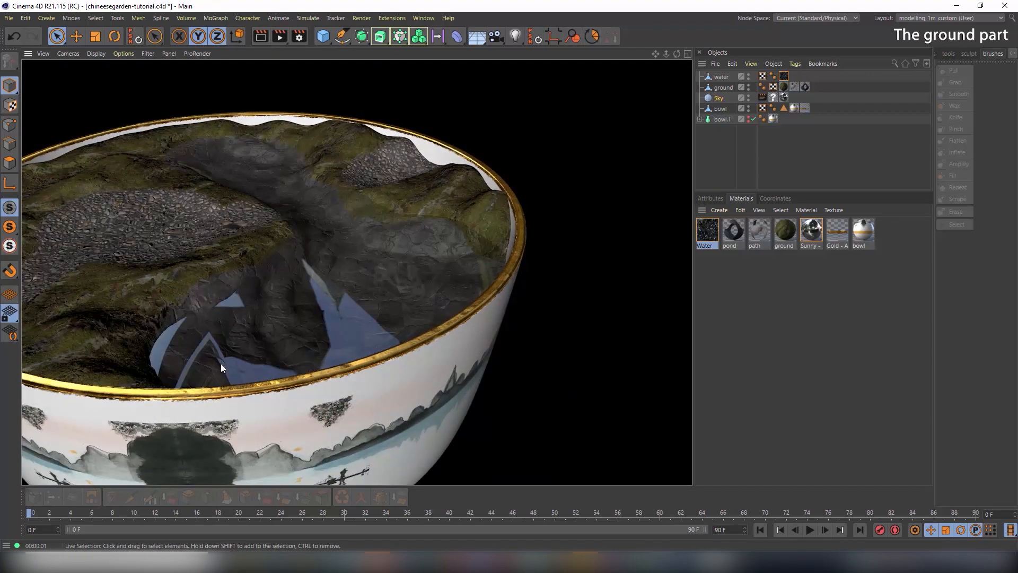
Set the water displacement height to 2 cm with Sub Polygon Displacement on, and render
double_click(704, 231)
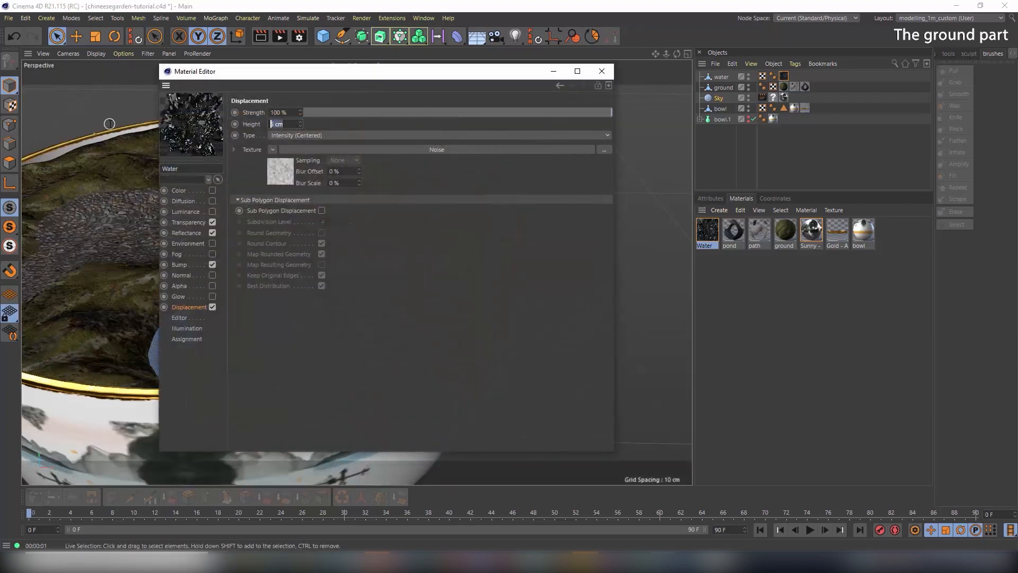
text(2)
key(Return)
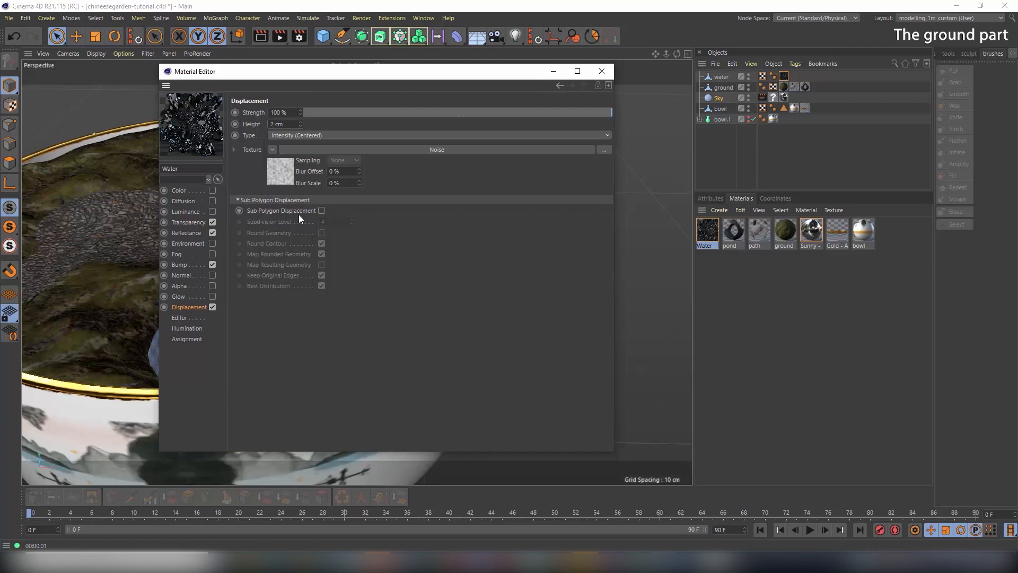
click(321, 211)
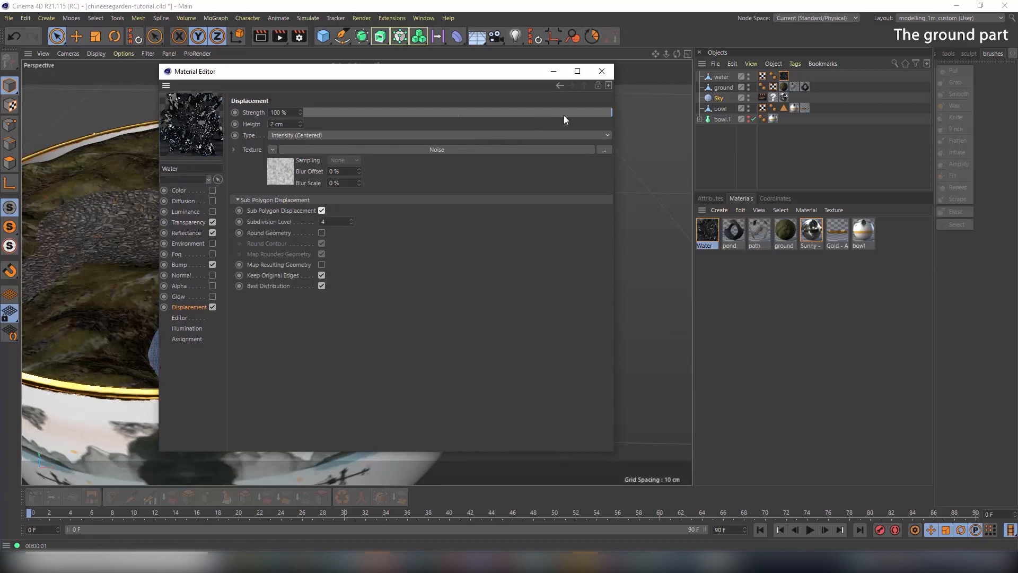
click(601, 71)
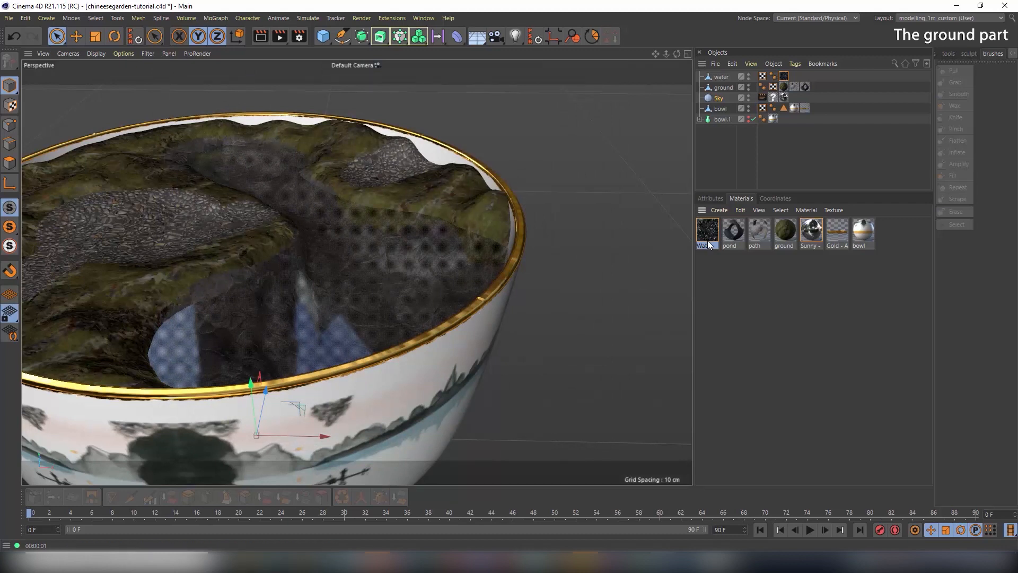
click(260, 38)
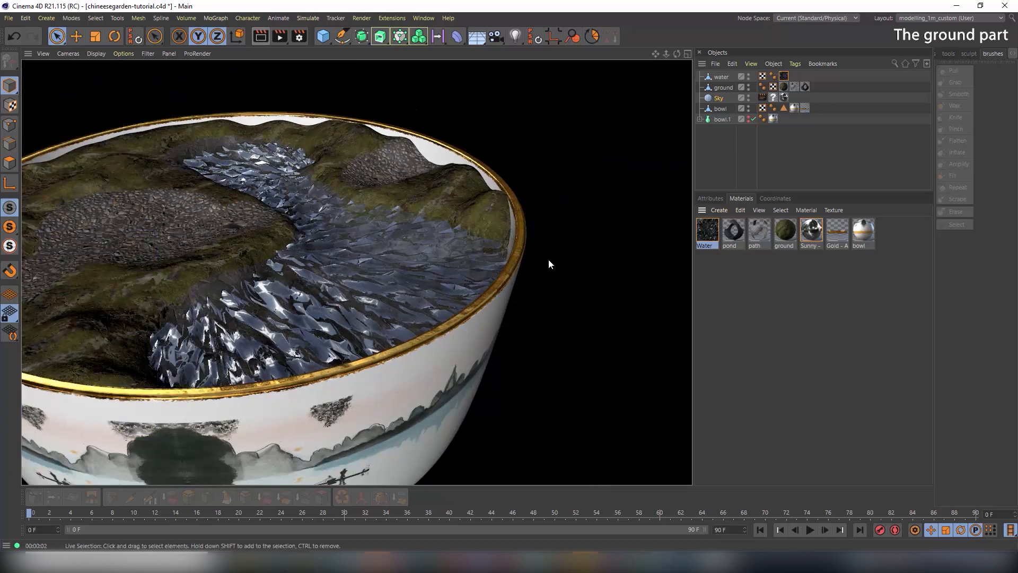
Change the subdivision level to 10 and the displacement height to 1 cm
double_click(705, 231)
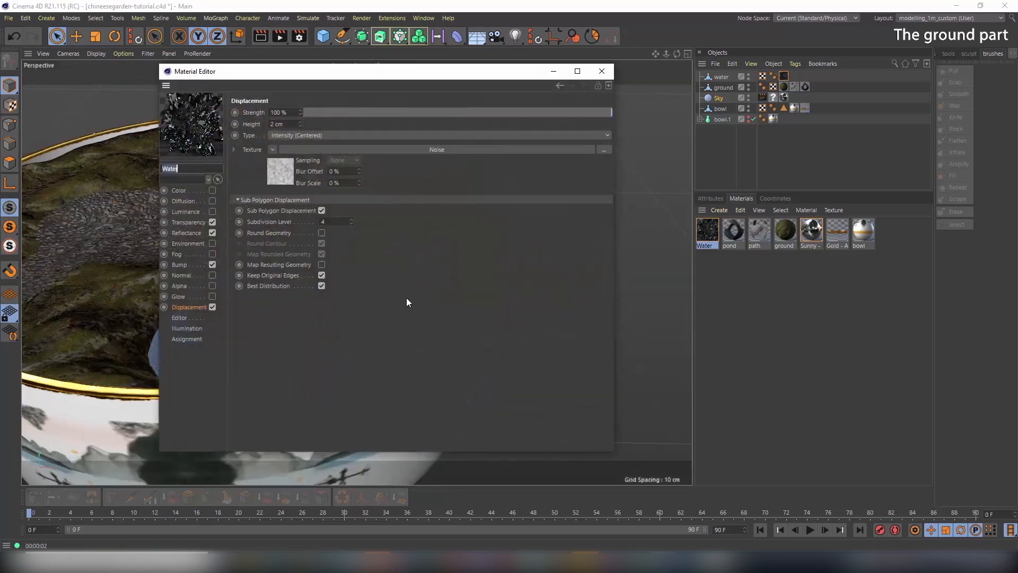
click(330, 222)
text(10)
key(Return)
click(282, 124)
text(1)
key(Return)
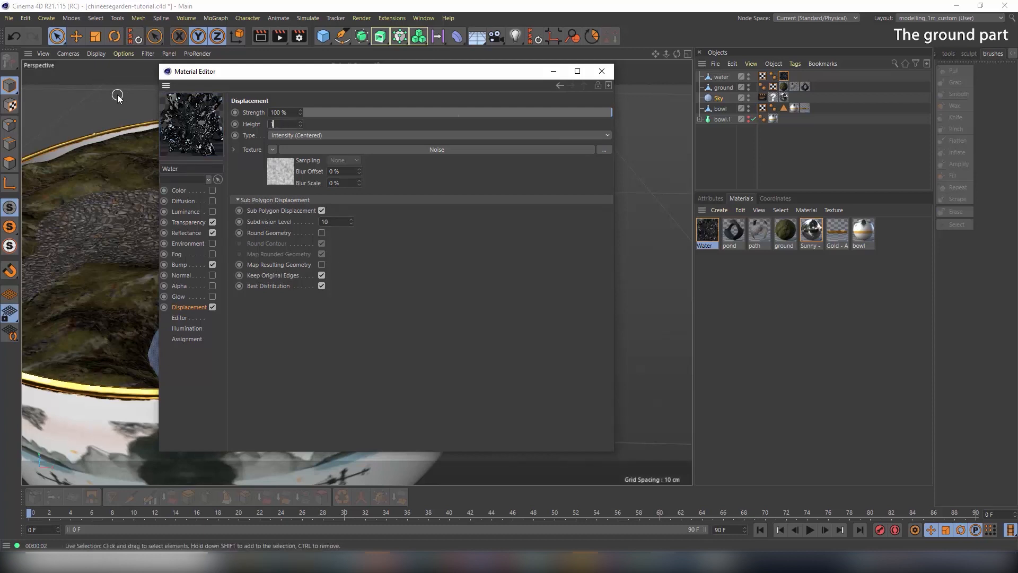
click(602, 71)
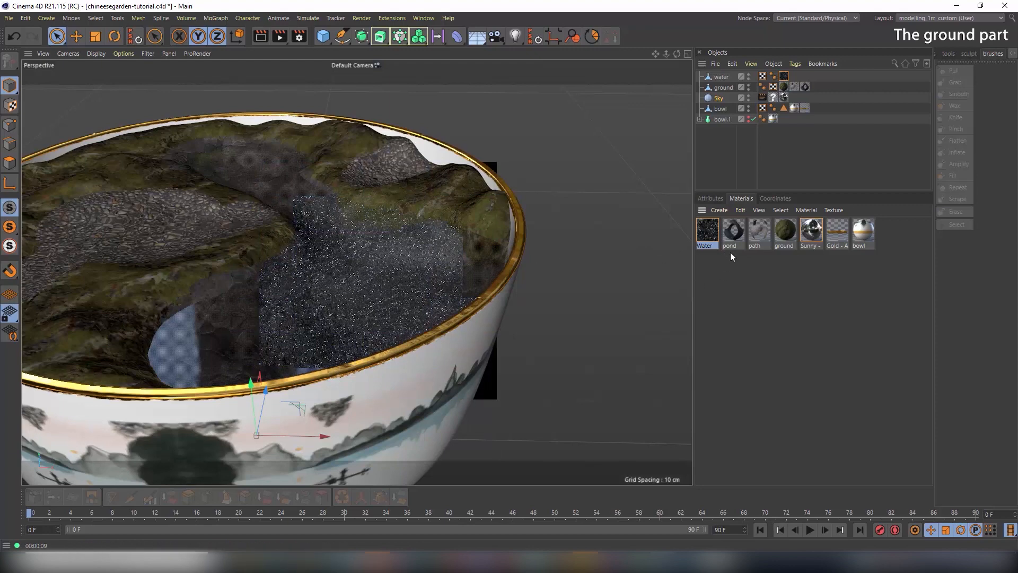
Set the displacement Noise shader's Global Scale to 2000%
double_click(717, 233)
click(281, 168)
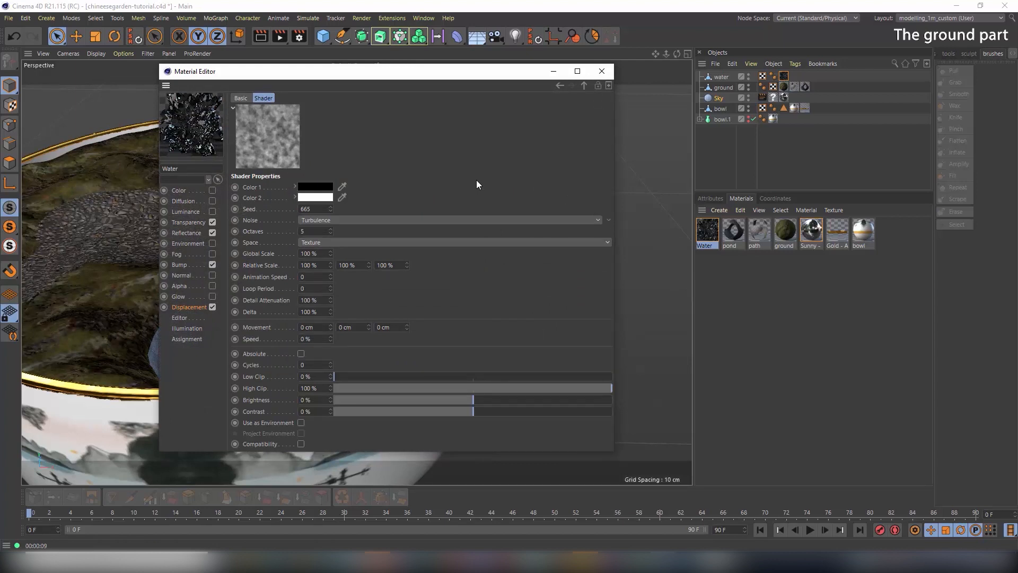
drag(319, 254, 290, 259)
text(2000)
key(Return)
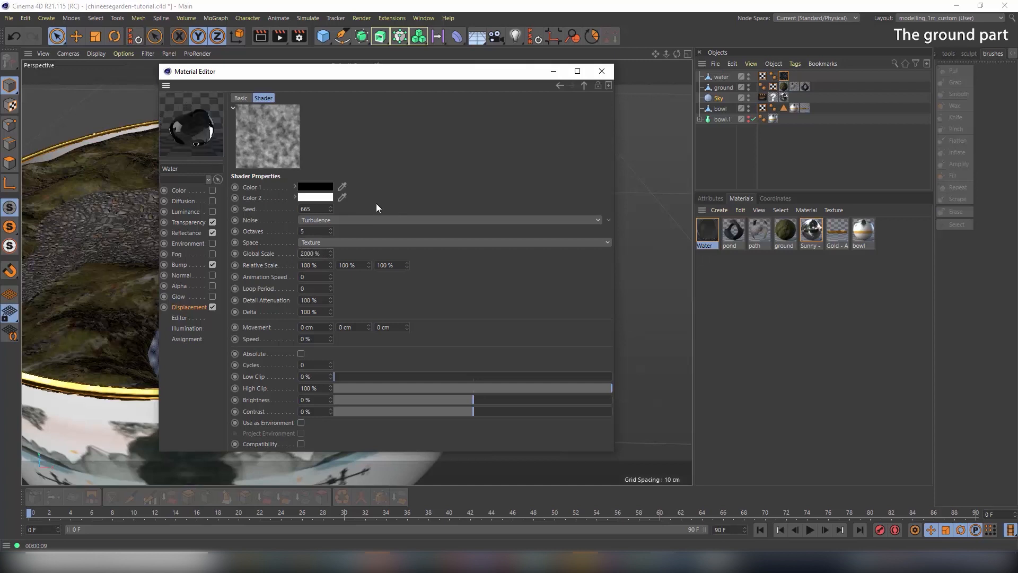
click(601, 71)
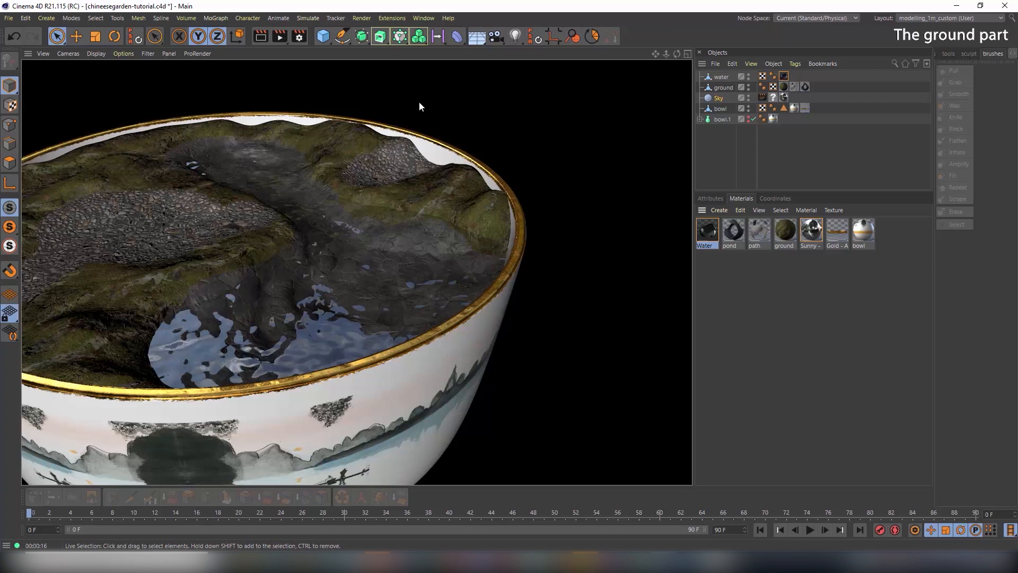
Lower the water displacement height to 0.3 cm and the subdivision level to 6
double_click(711, 223)
drag(286, 125, 198, 133)
text(0.3)
key(Return)
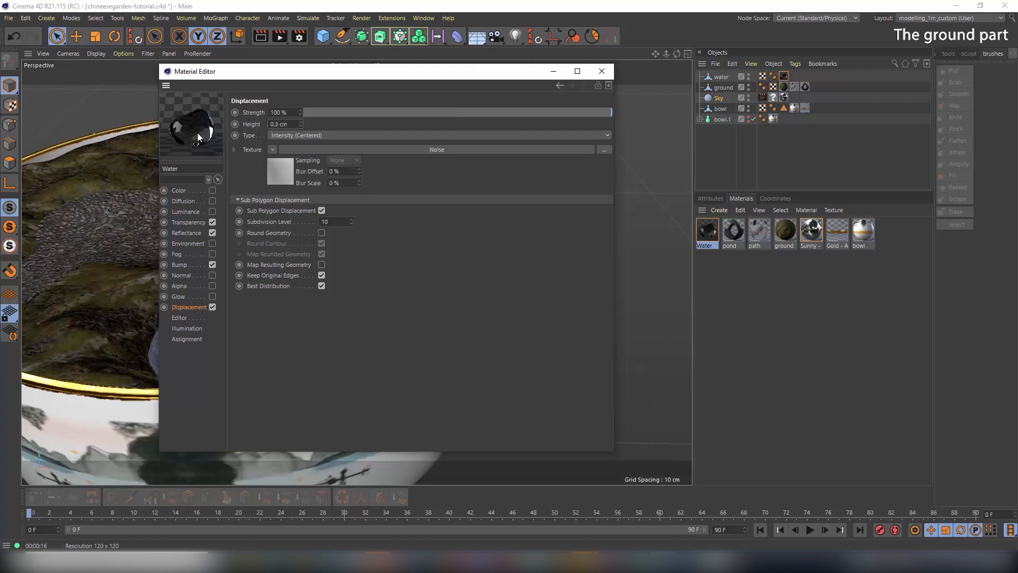
drag(342, 221, 286, 225)
text(6)
key(Return)
click(601, 70)
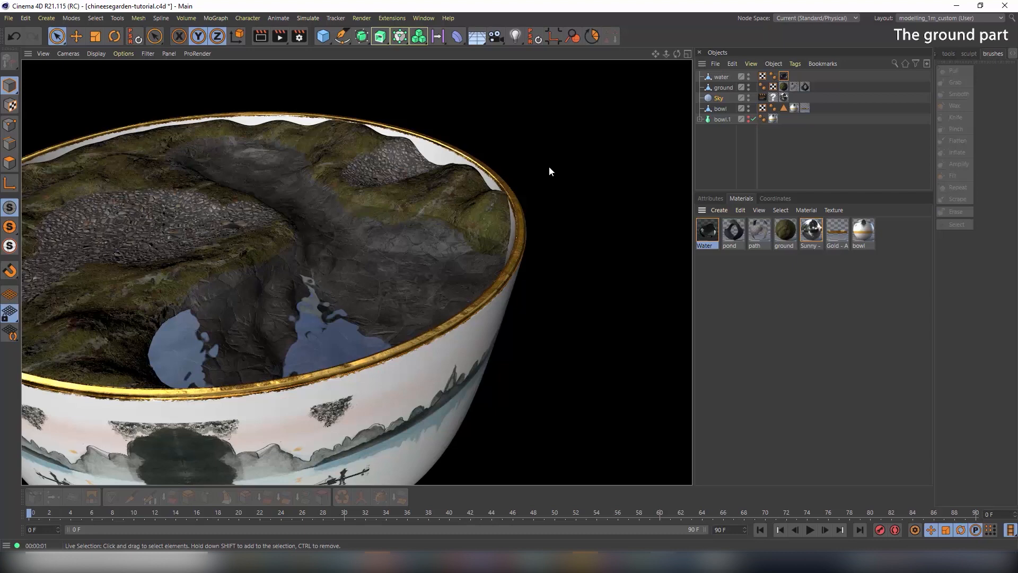
Render the pond from a closer angle to check the water
alt+drag(304, 301, 331, 288)
alt+right_drag(297, 293, 337, 296)
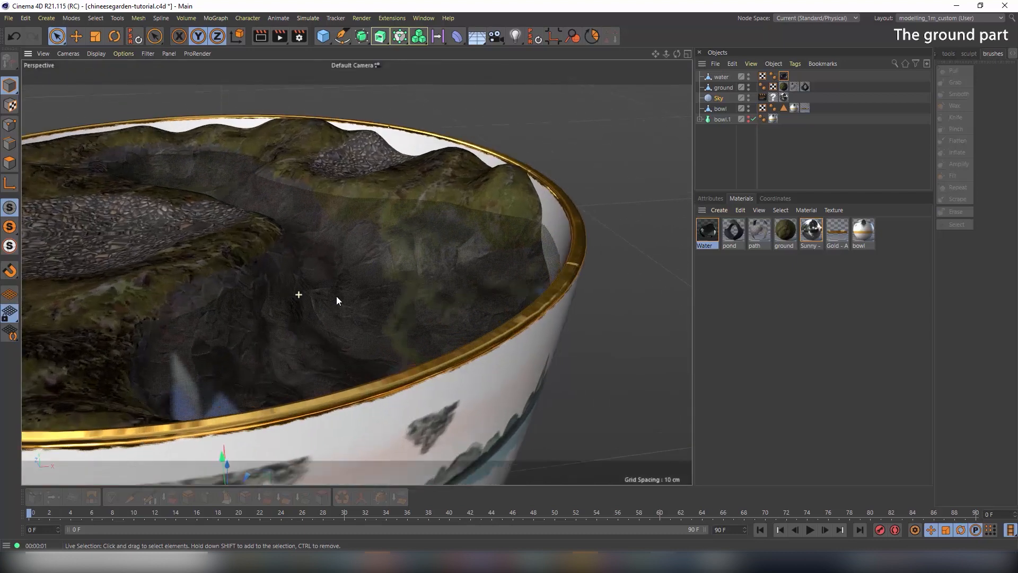
alt+drag(367, 281, 370, 240)
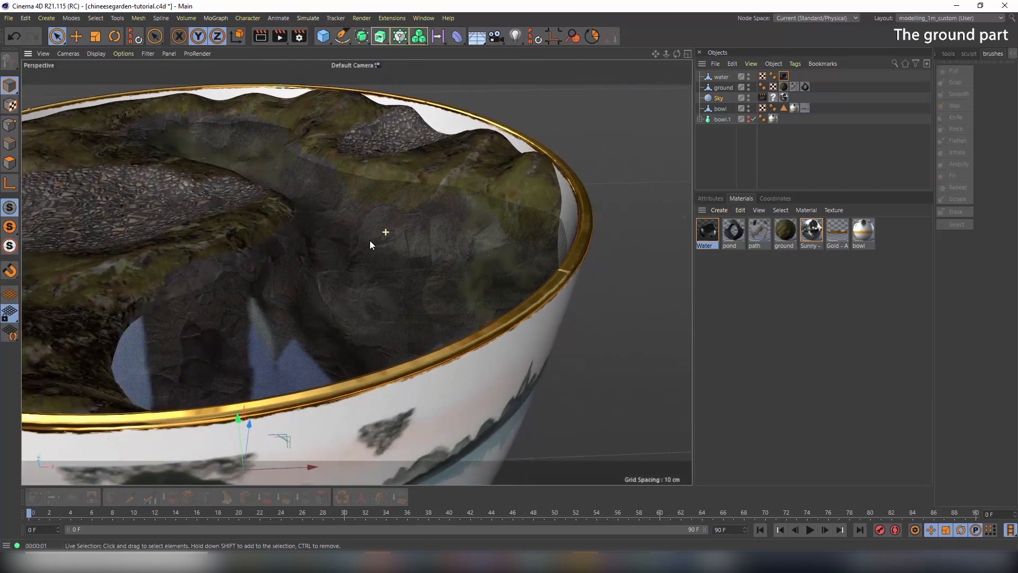
click(260, 37)
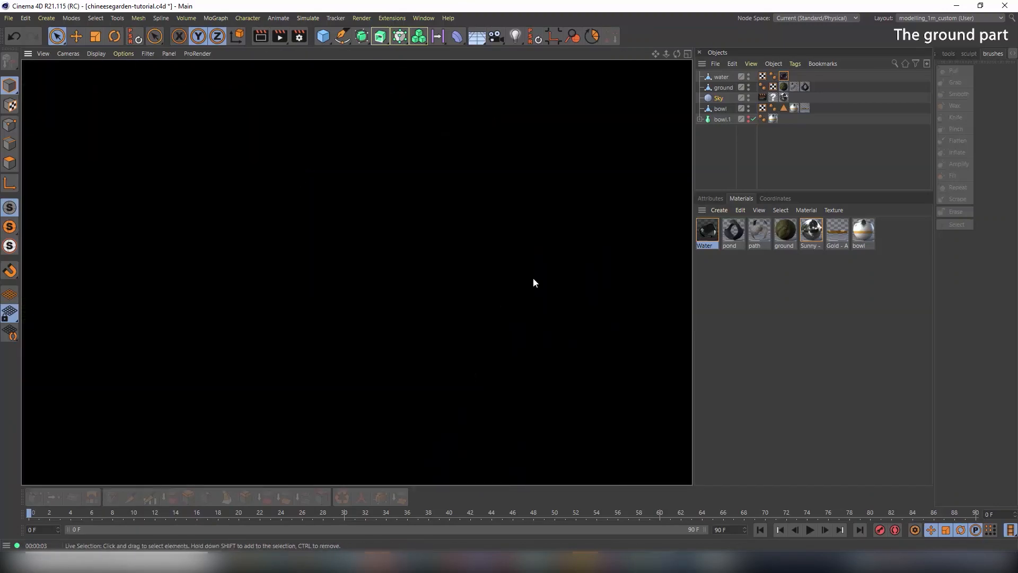
click(533, 299)
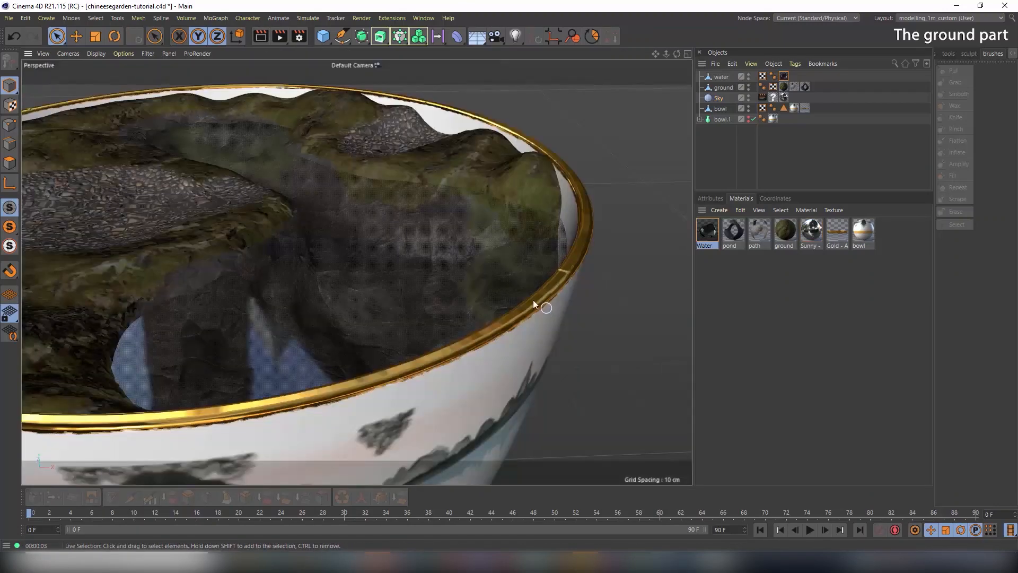
click(267, 39)
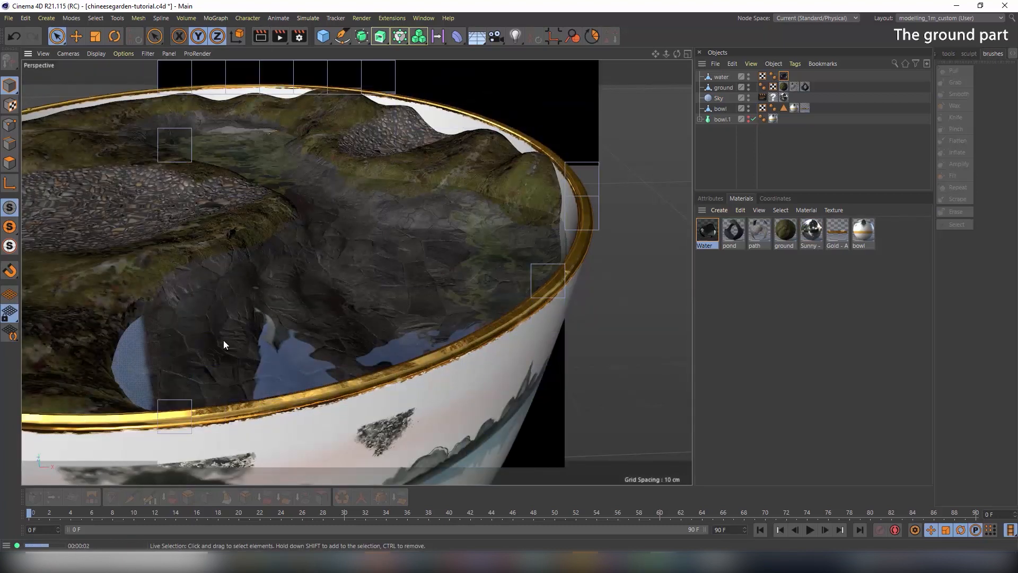
Lower the Water material's transparency brightness to 71%
double_click(708, 232)
click(182, 222)
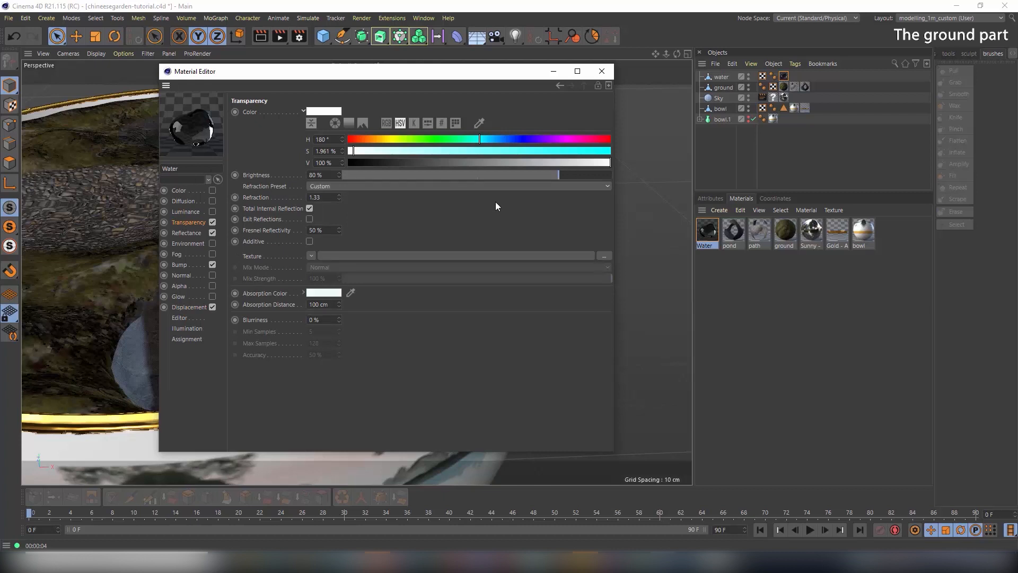
click(535, 176)
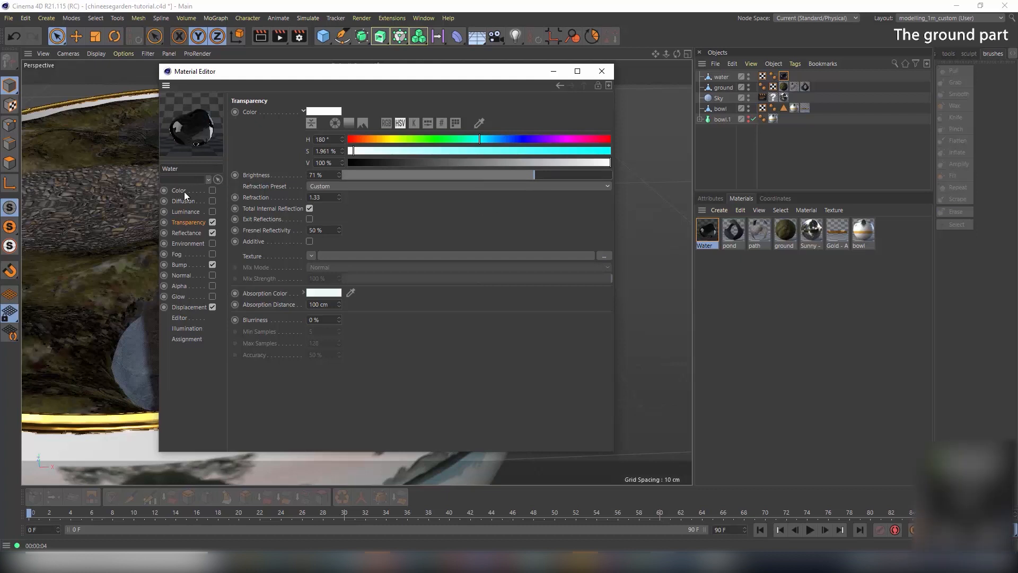
Review the Default Reflection and Transparency layers, then enable the Color channel
click(185, 234)
scroll(406, 264, down, 1)
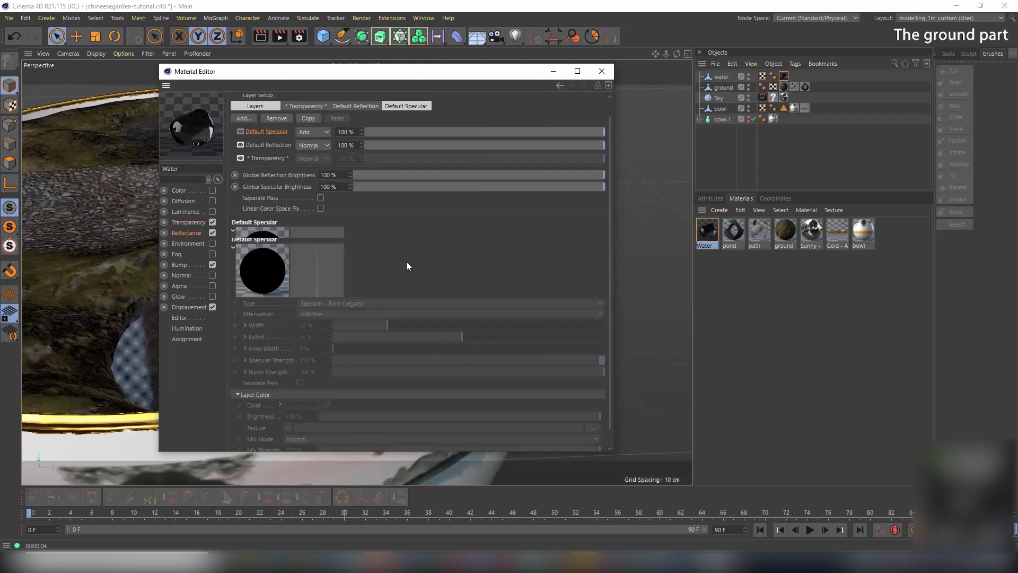
scroll(406, 266, up, 1)
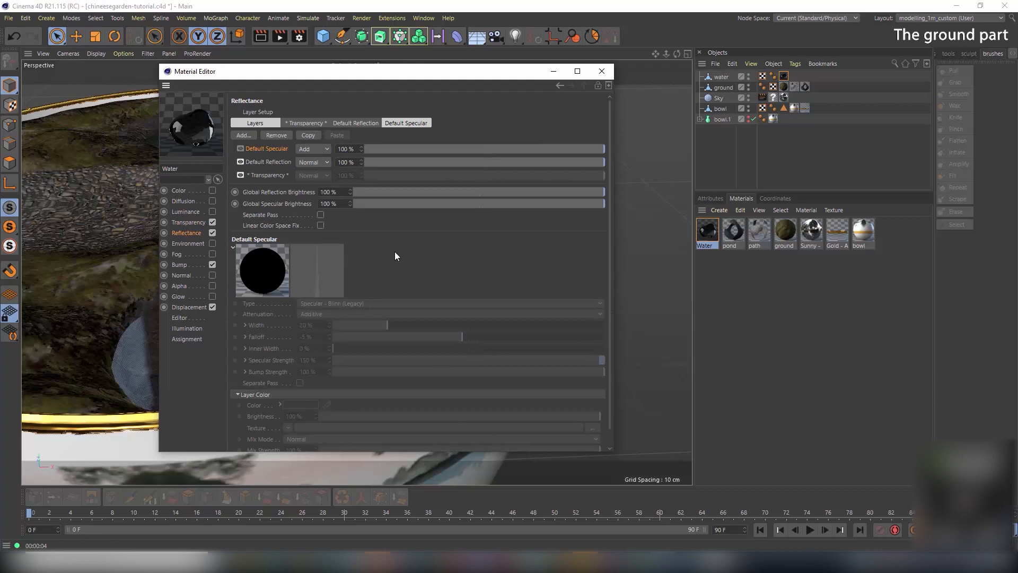
click(278, 160)
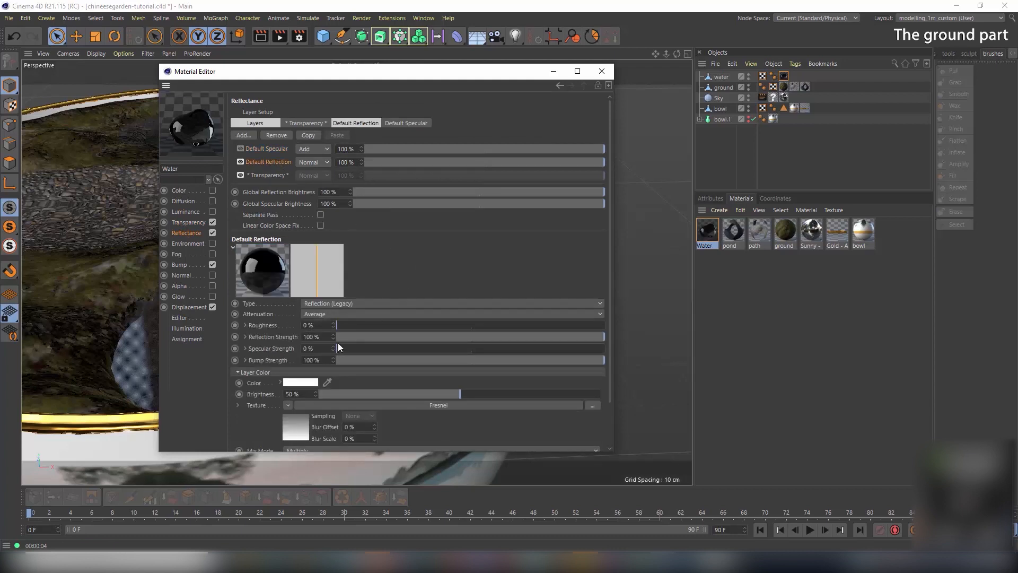
click(267, 176)
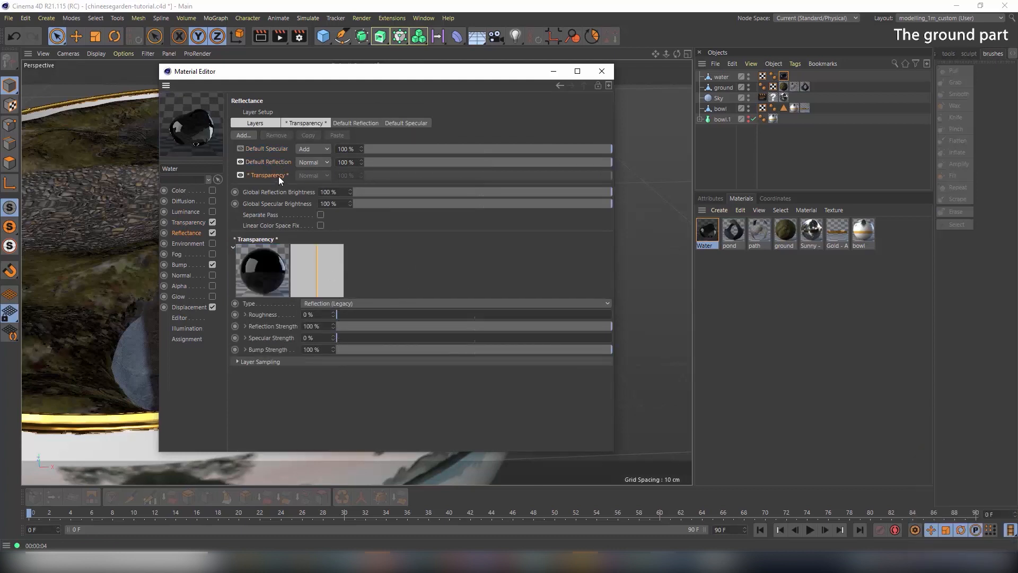
click(187, 190)
click(212, 189)
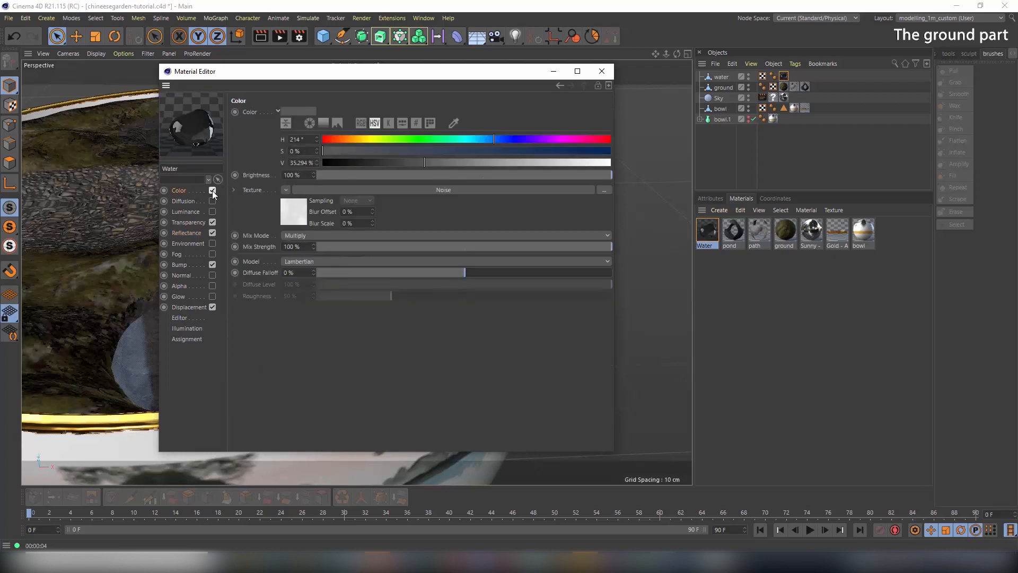
Tint the water colour to a 191° cyan hue with raised saturation and value, then render
drag(467, 151, 552, 150)
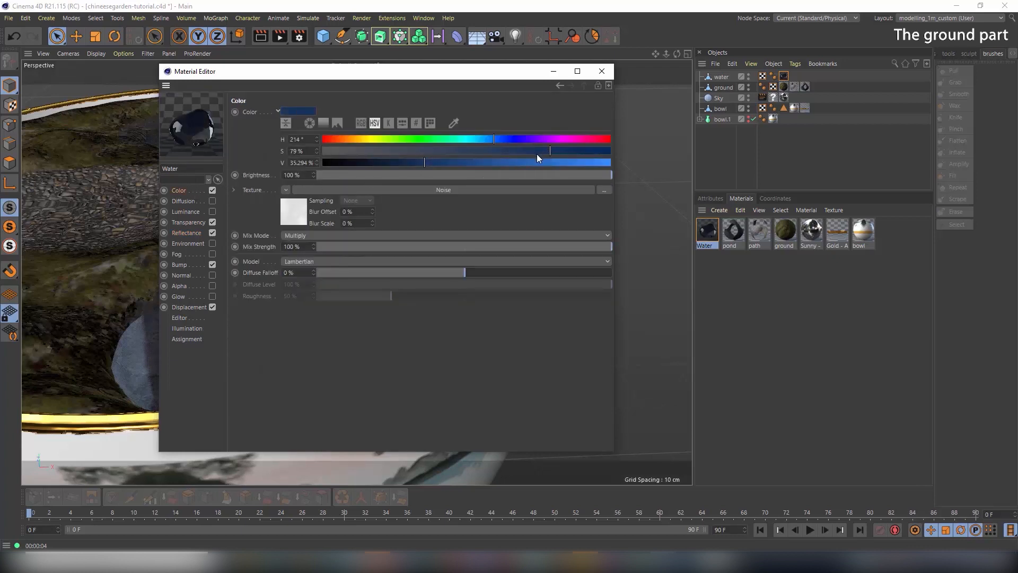
click(476, 139)
drag(467, 162, 417, 151)
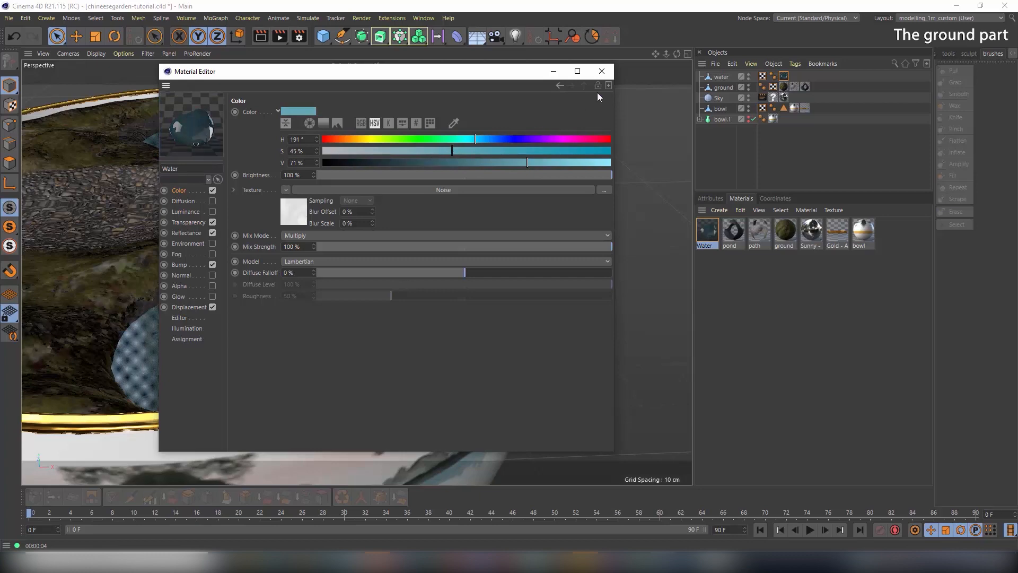
click(601, 71)
click(258, 38)
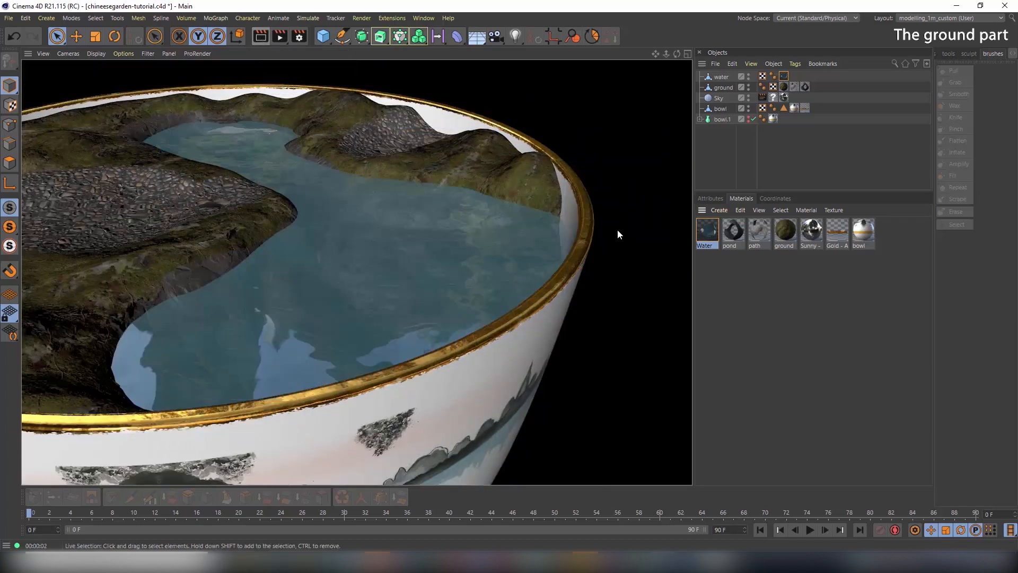
Tone the water colour down to 17% saturation and 44% value
double_click(708, 231)
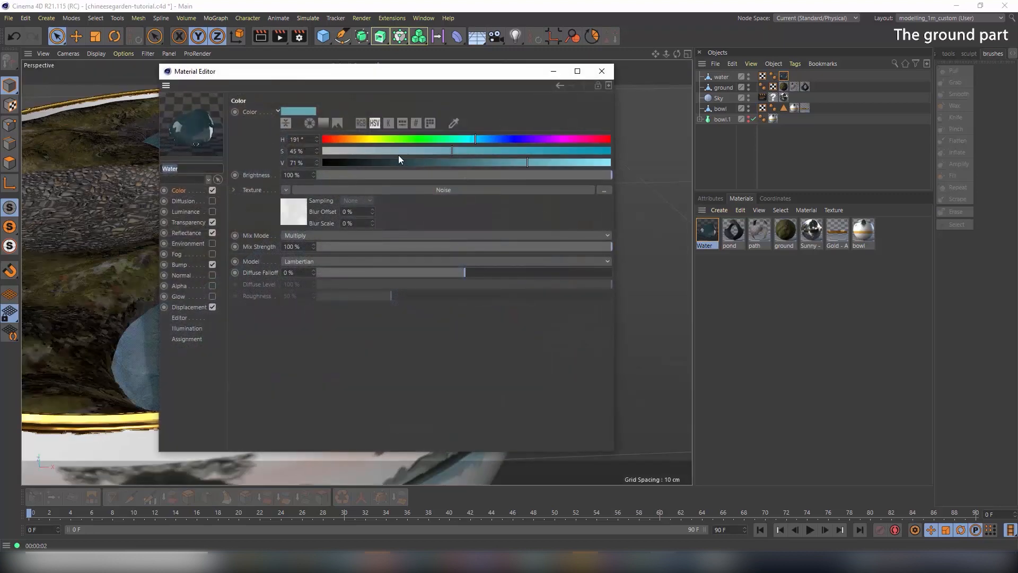
drag(378, 150, 371, 151)
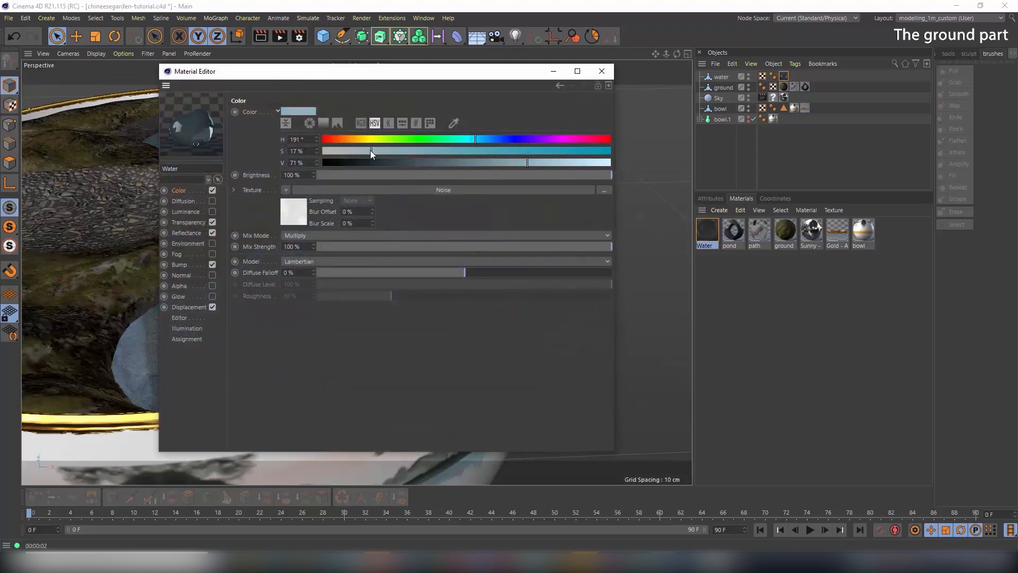
click(449, 163)
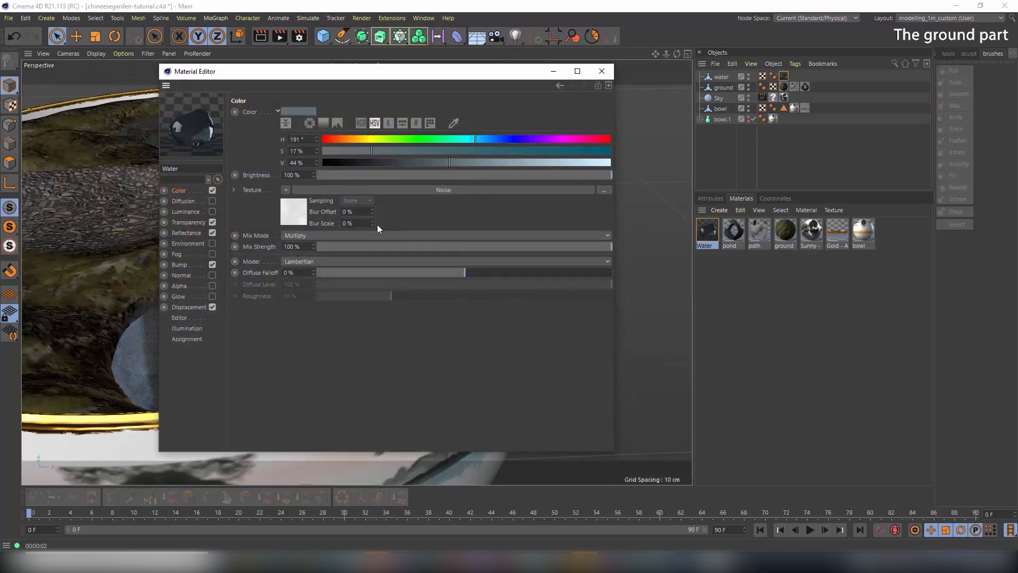
click(187, 233)
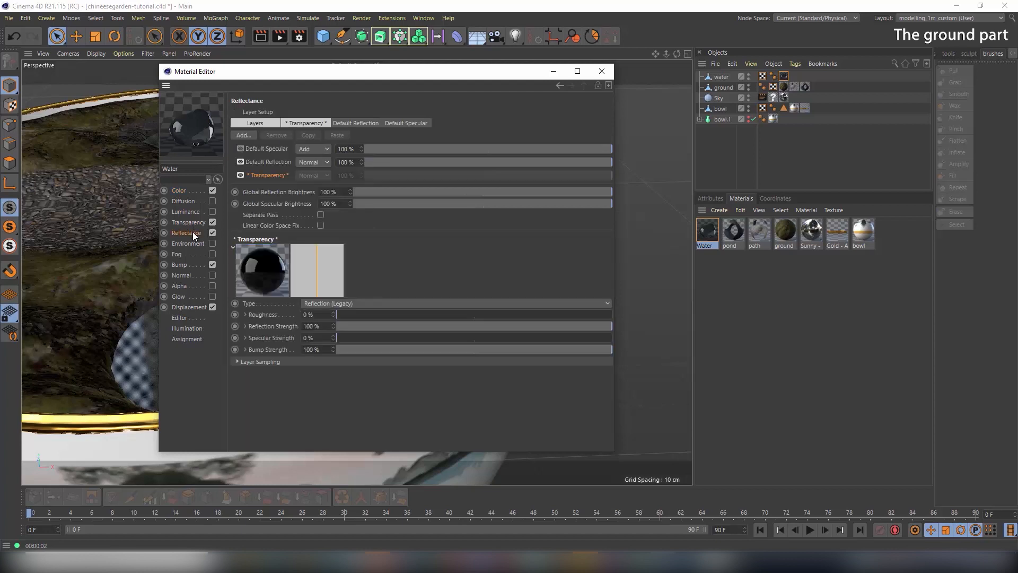
Reduce the Default Reflection layer strength to 33%
click(277, 162)
drag(497, 162, 444, 165)
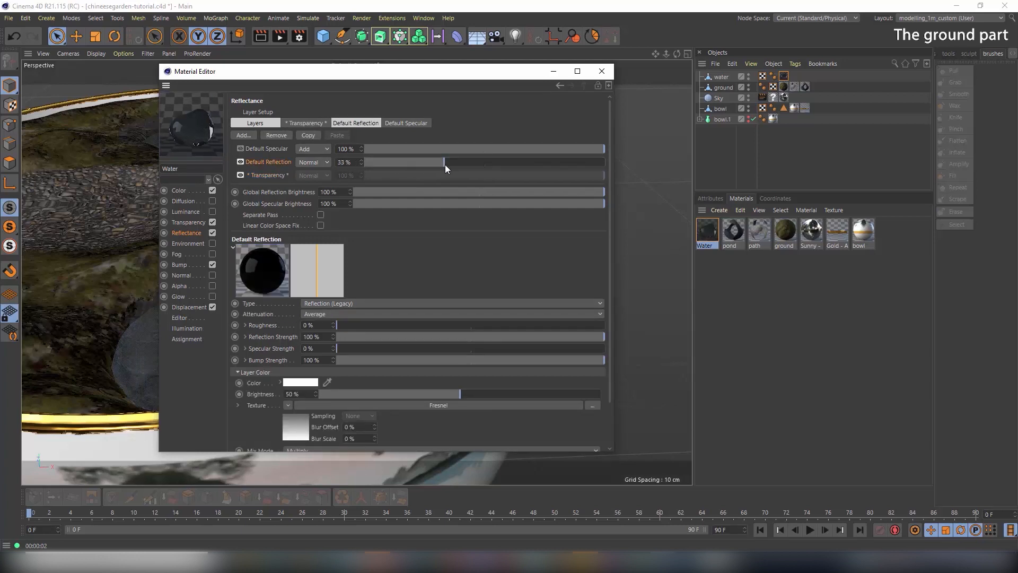
click(602, 72)
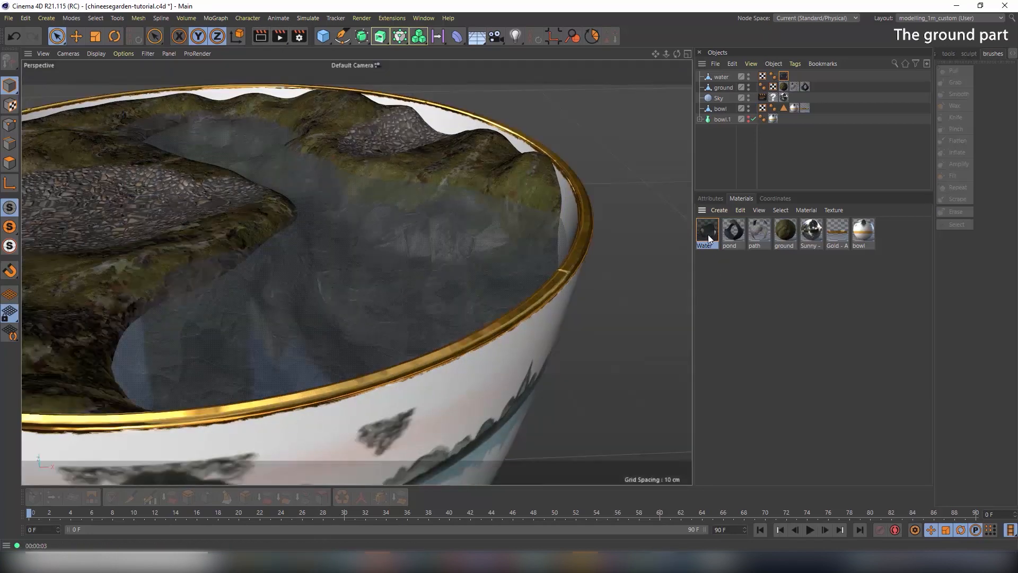
Lower Default Specular to 42% and roughen the water reflection to 6%
double_click(708, 233)
scroll(422, 272, down, 2)
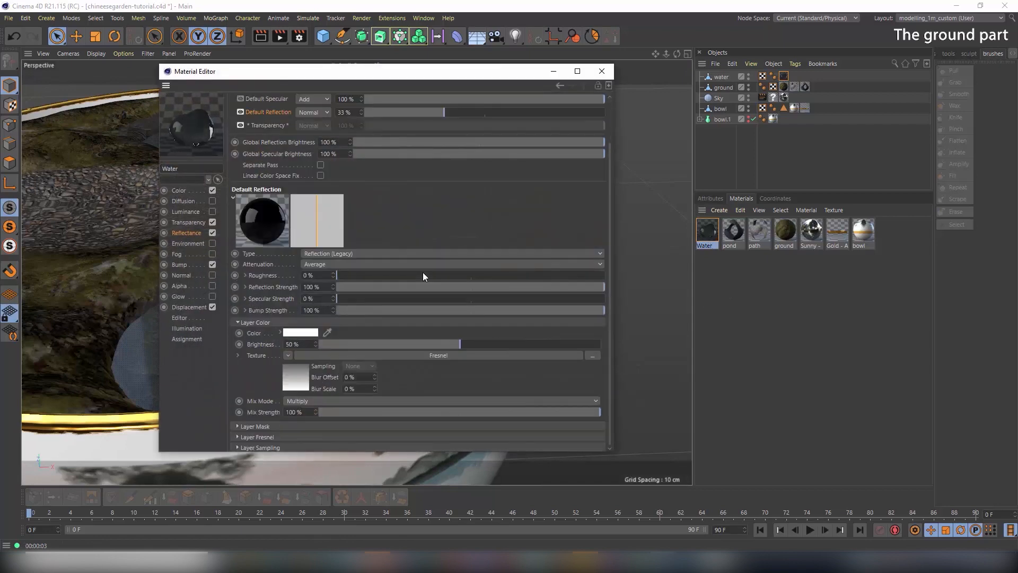
scroll(432, 213, up, 2)
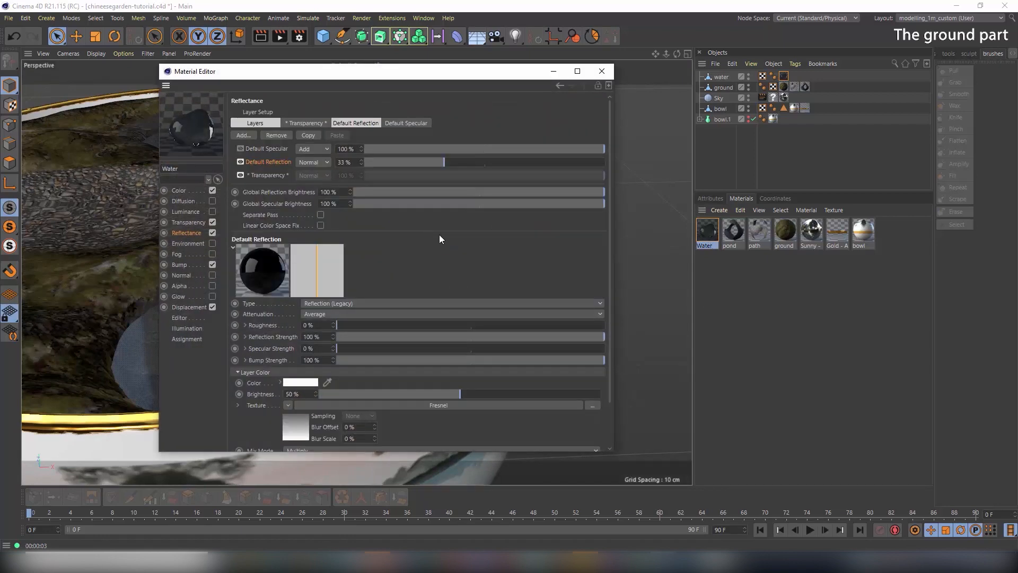
click(466, 149)
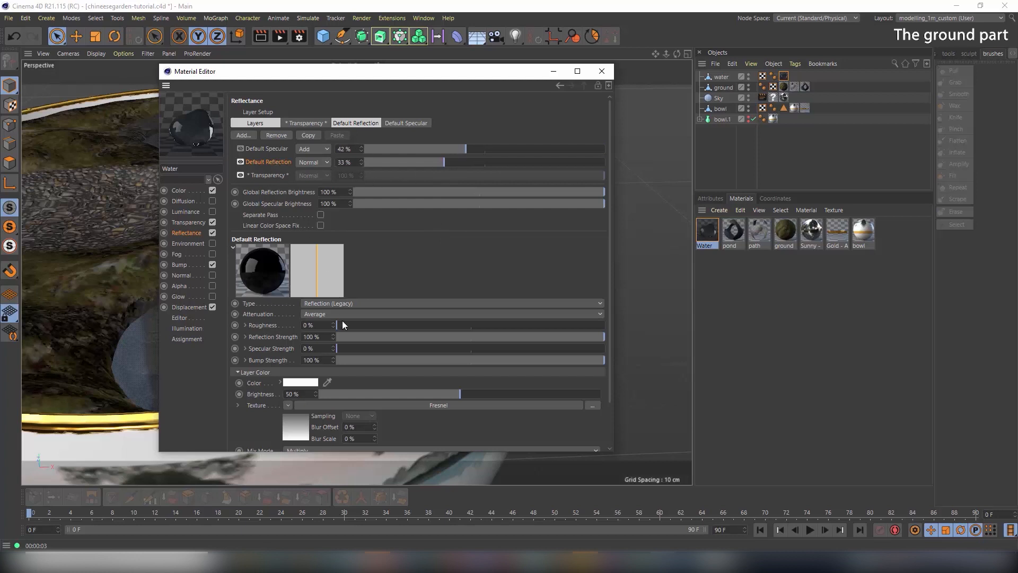
mouse_move(343, 324)
mouse_down()
mouse_move(445, 330)
mouse_move(353, 320)
mouse_up()
click(602, 71)
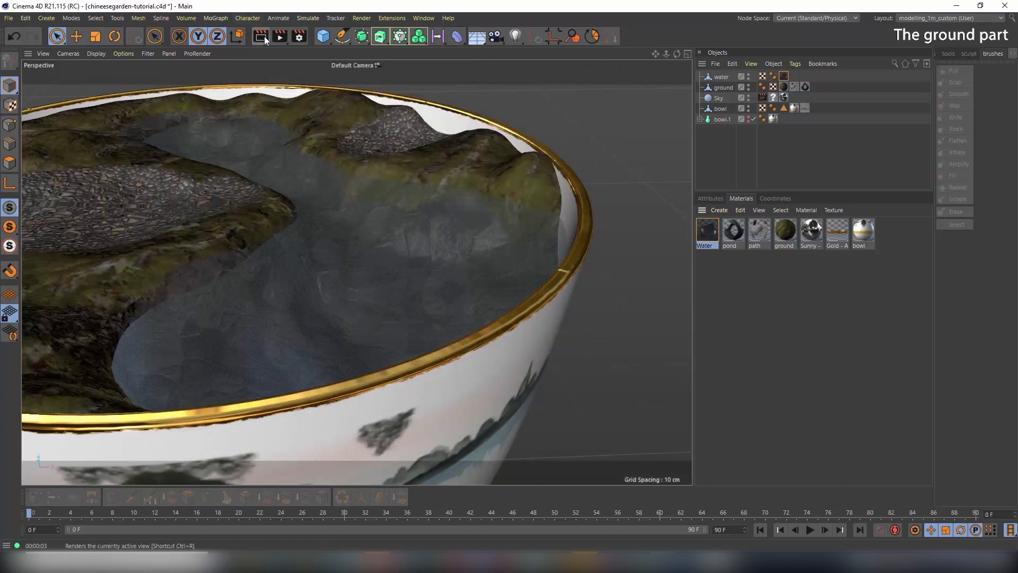
Render the water, then orbit and zoom out until the whole bowl is in view
click(263, 36)
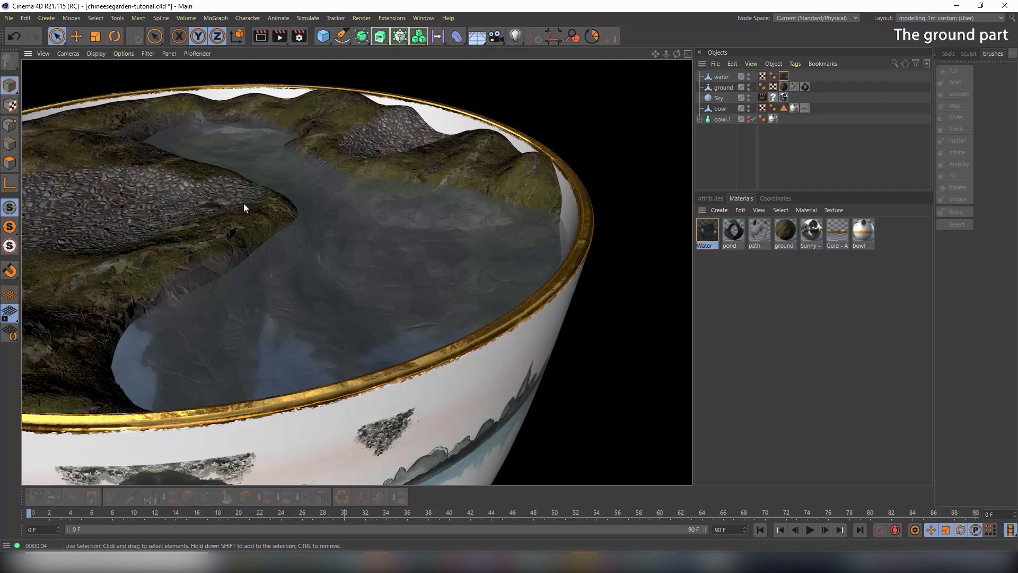
alt+drag(244, 202, 288, 228)
alt+right_drag(287, 228, 199, 243)
alt+middle_drag(249, 236, 310, 233)
alt+drag(310, 232, 349, 253)
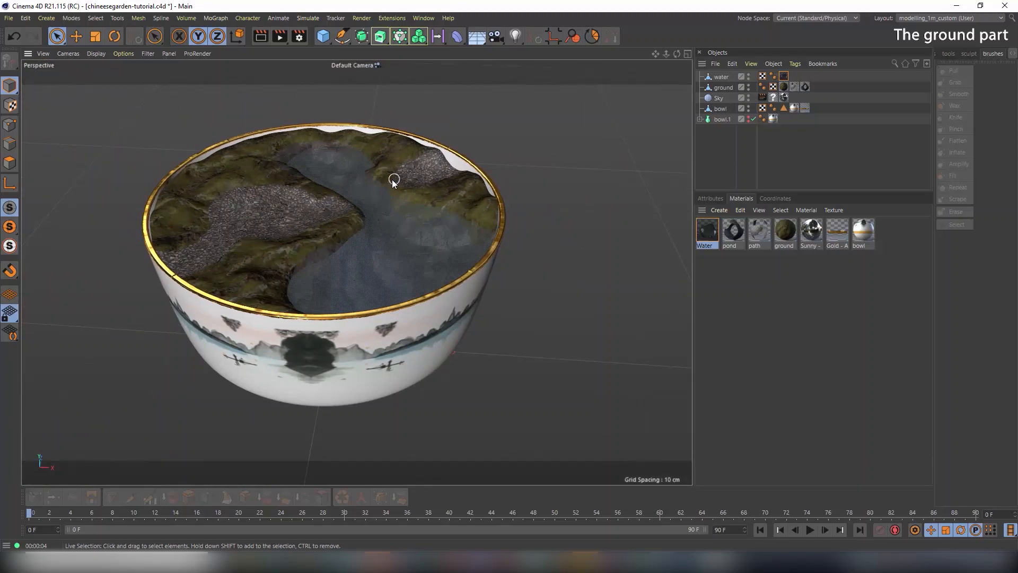
alt+drag(305, 225, 368, 204)
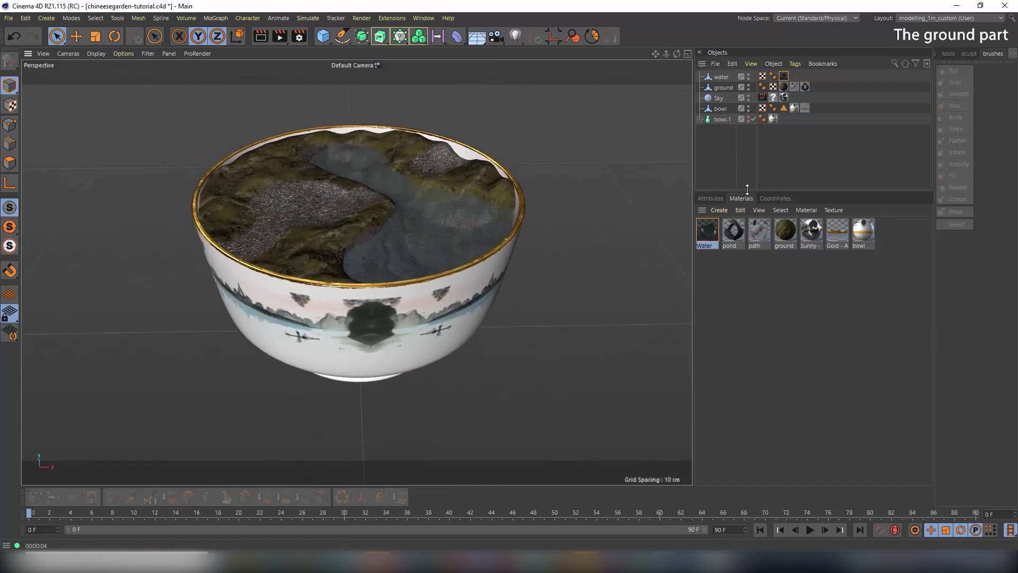
Test-move the ground and water objects, undoing both moves
click(717, 108)
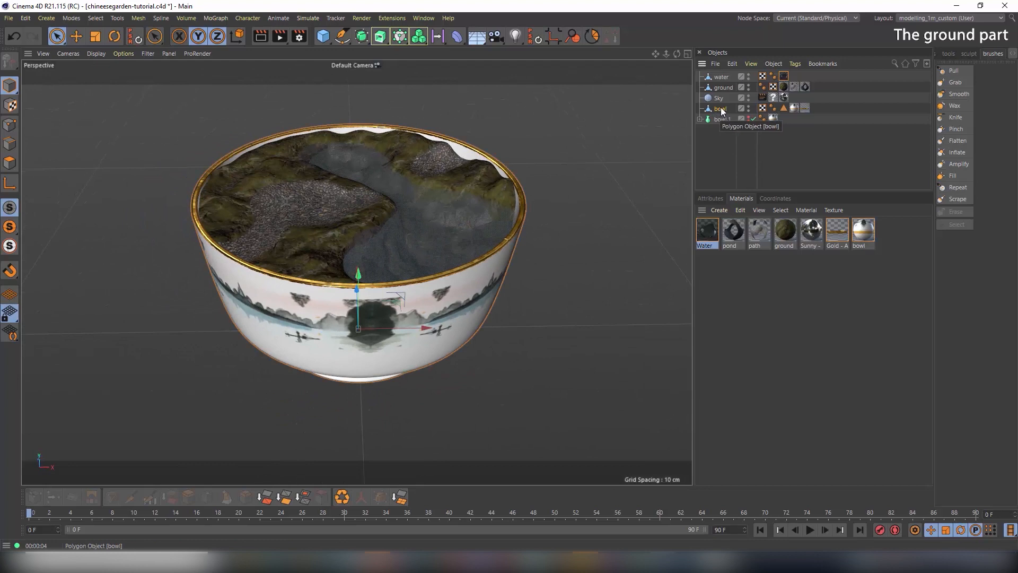
click(718, 97)
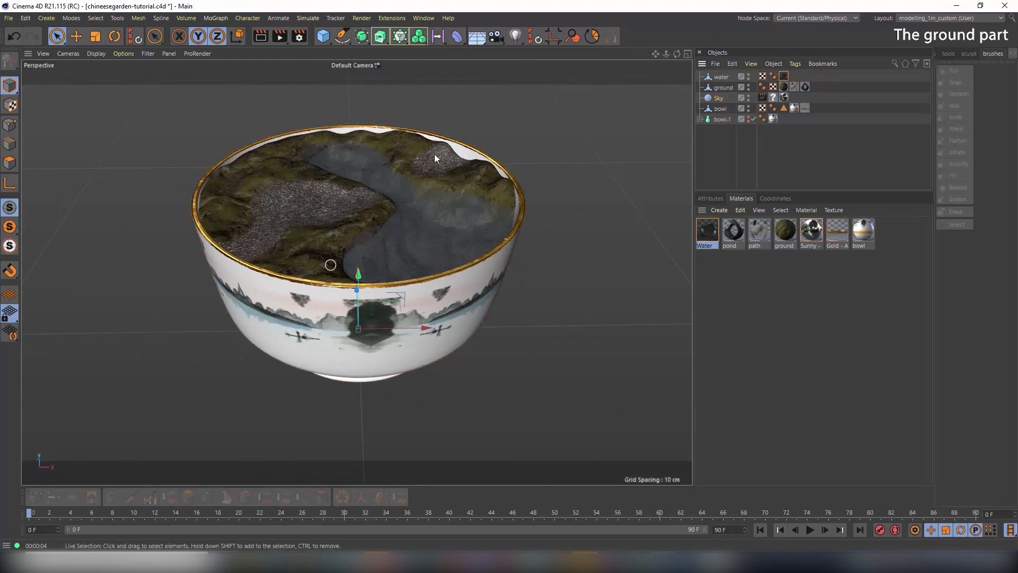
click(723, 90)
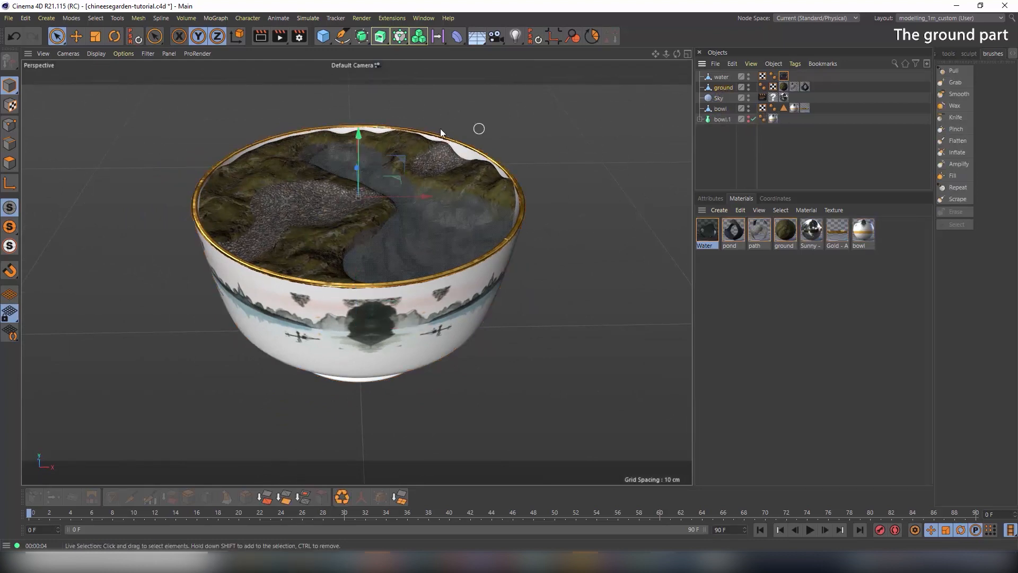
drag(356, 132, 362, 102)
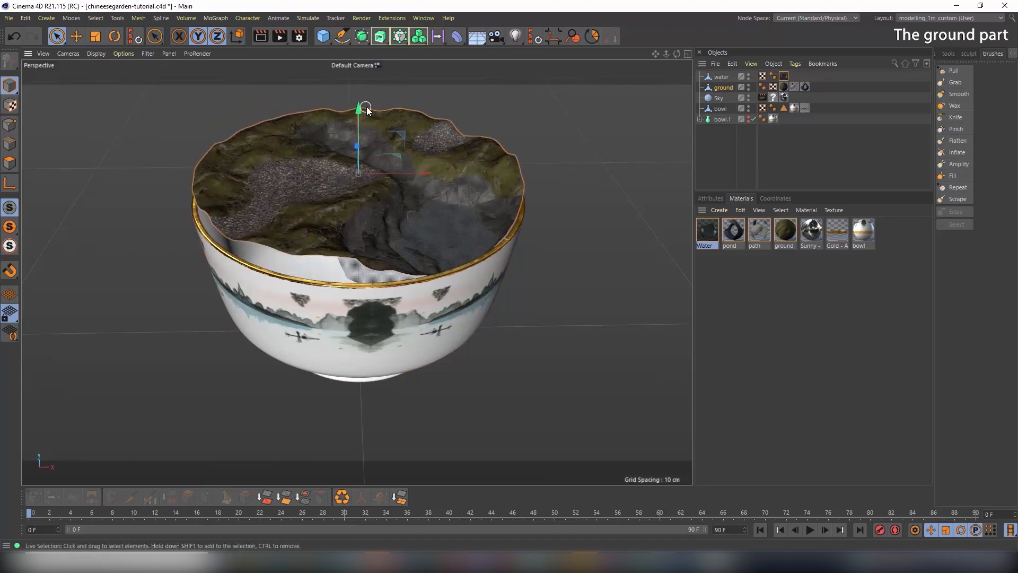
key(ctrl+z)
click(722, 77)
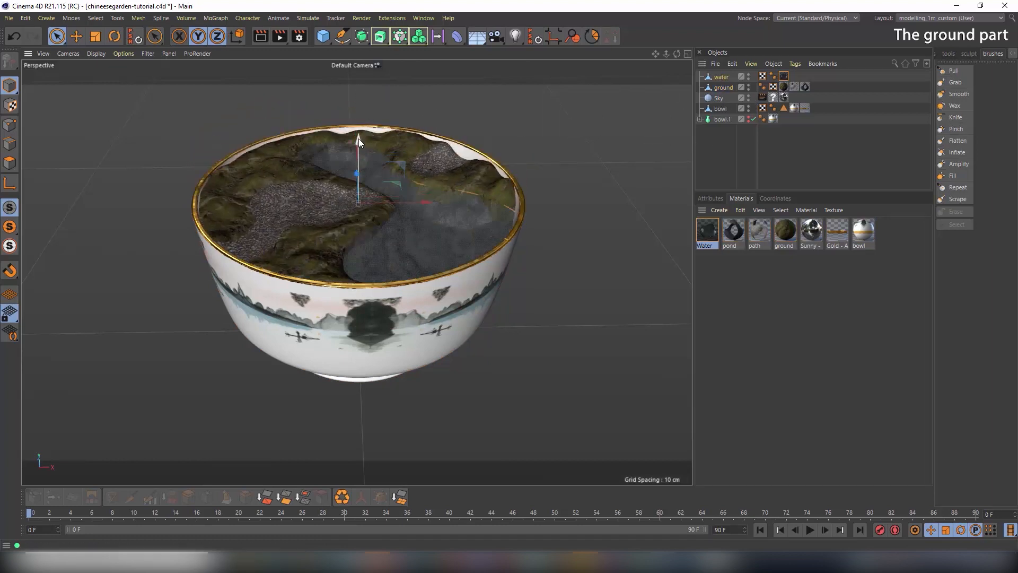
drag(359, 138, 364, 97)
key(ctrl+z)
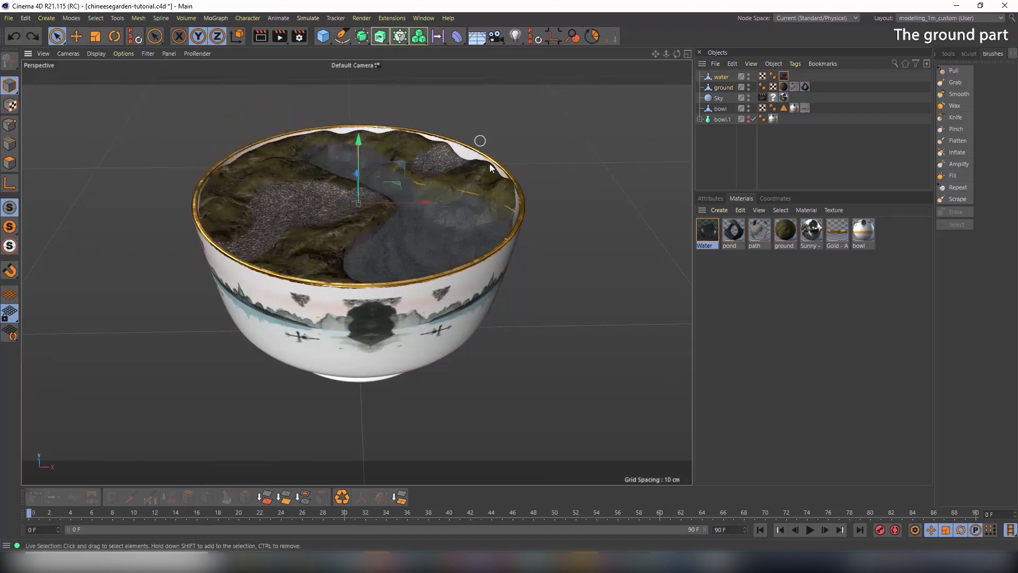
Look down into the bowl garden and maximize the Top viewport
alt+drag(315, 187, 308, 227)
alt+right_drag(308, 227, 420, 230)
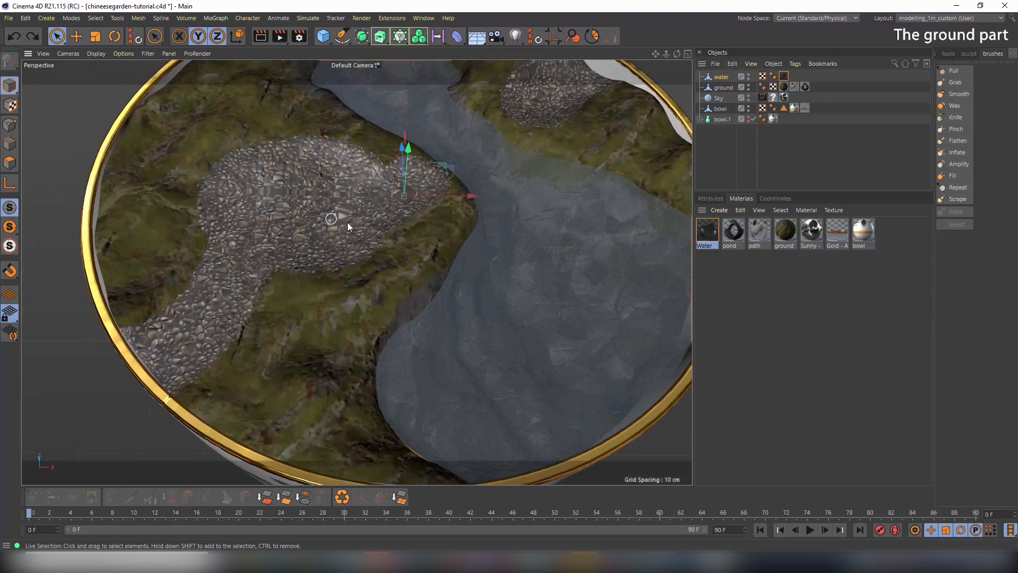
alt+middle_drag(347, 222, 395, 231)
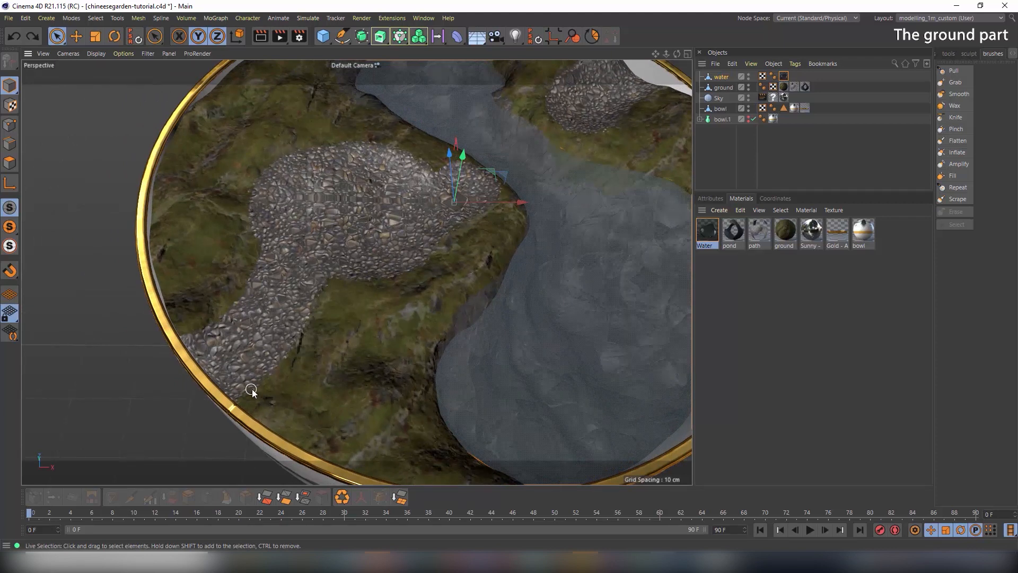
middle_click(424, 268)
middle_click(483, 219)
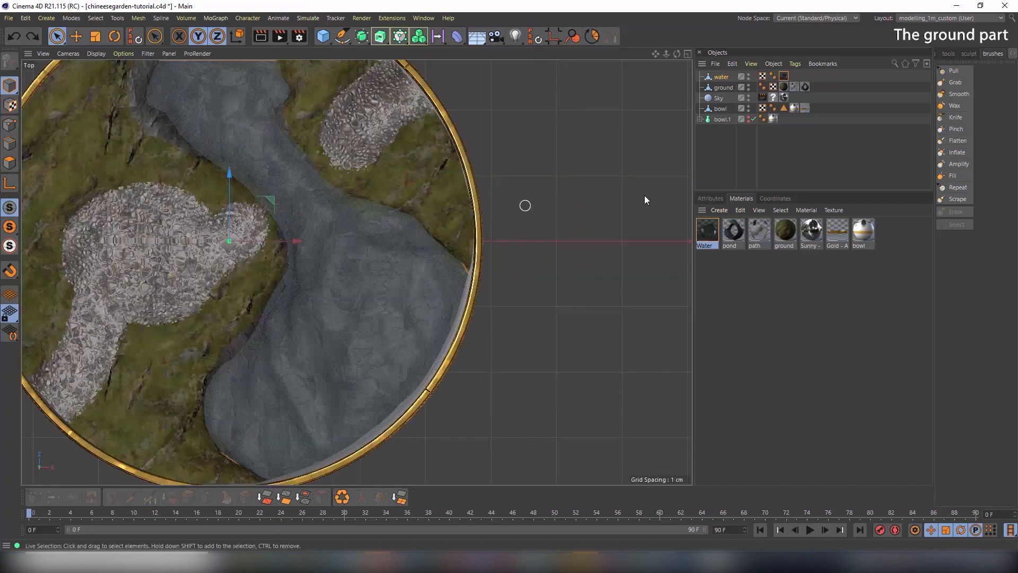
Place Spline Pen points along the edges of both cobblestone paths in the Top view
middle_drag(300, 248, 446, 244)
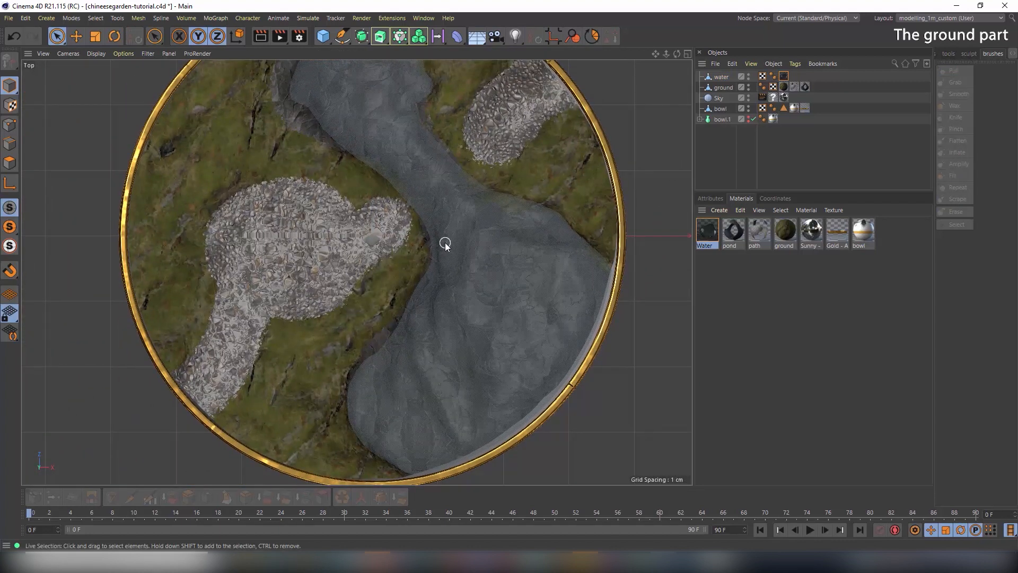
click(342, 36)
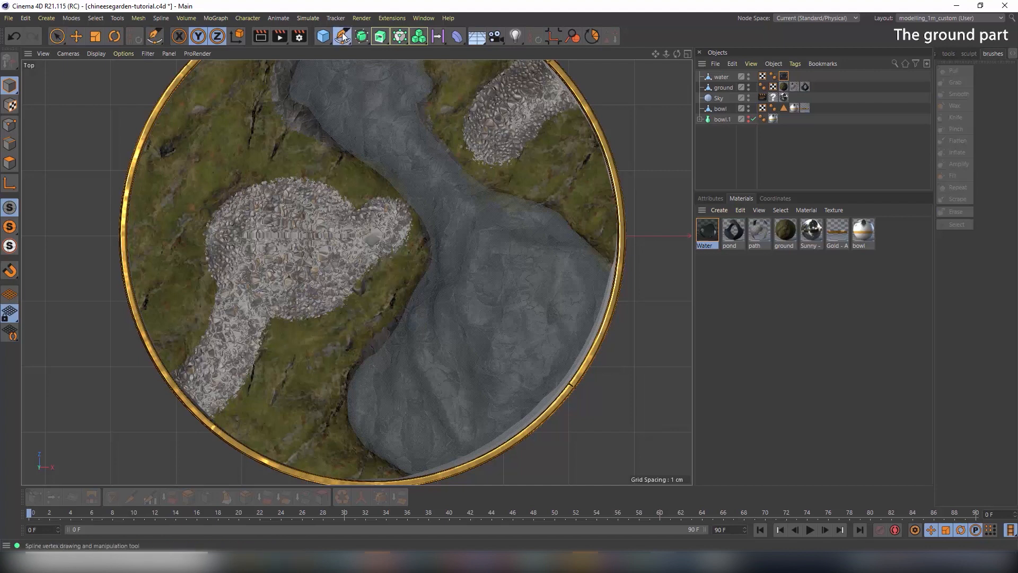
click(170, 379)
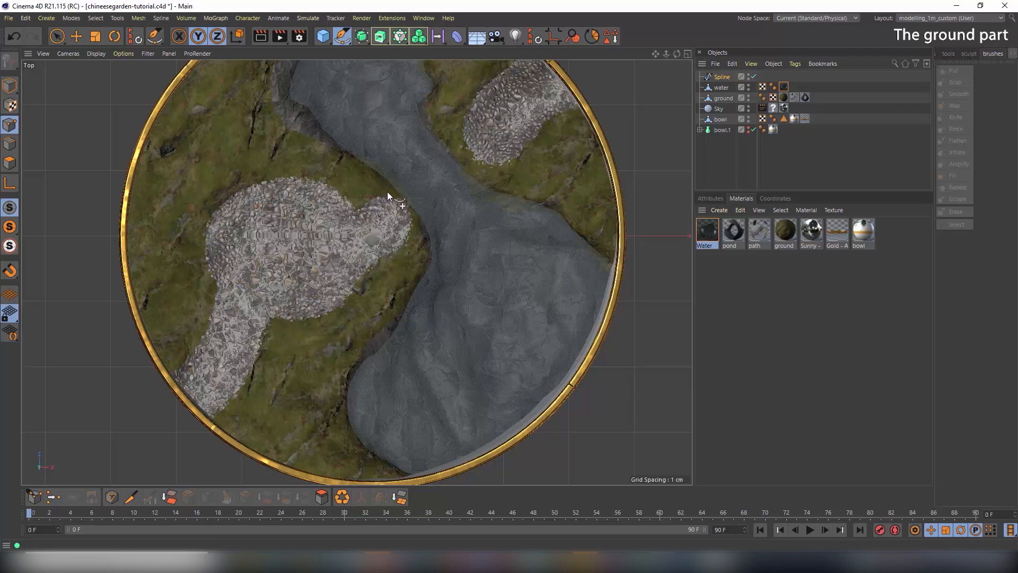
click(9, 85)
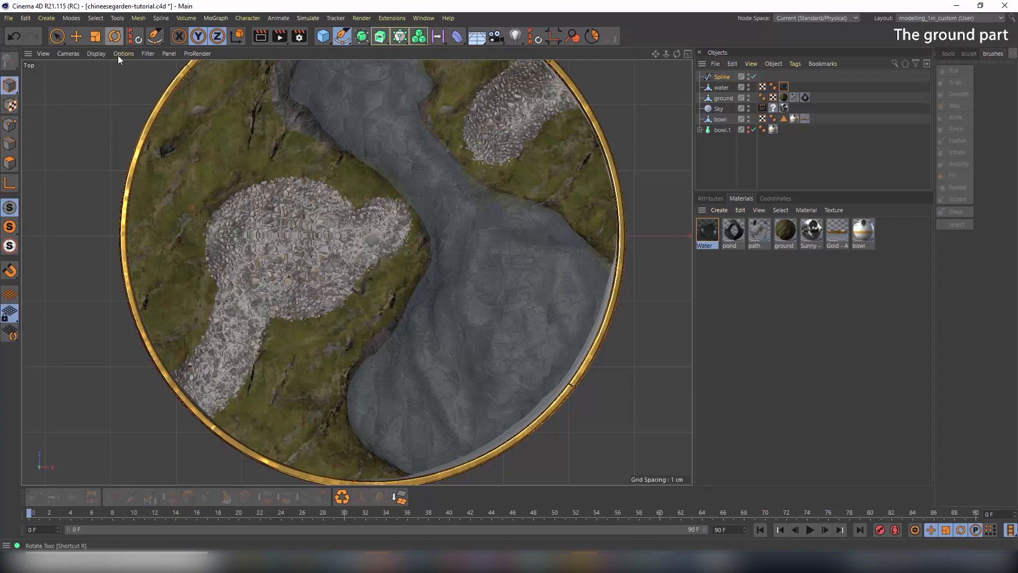
click(211, 418)
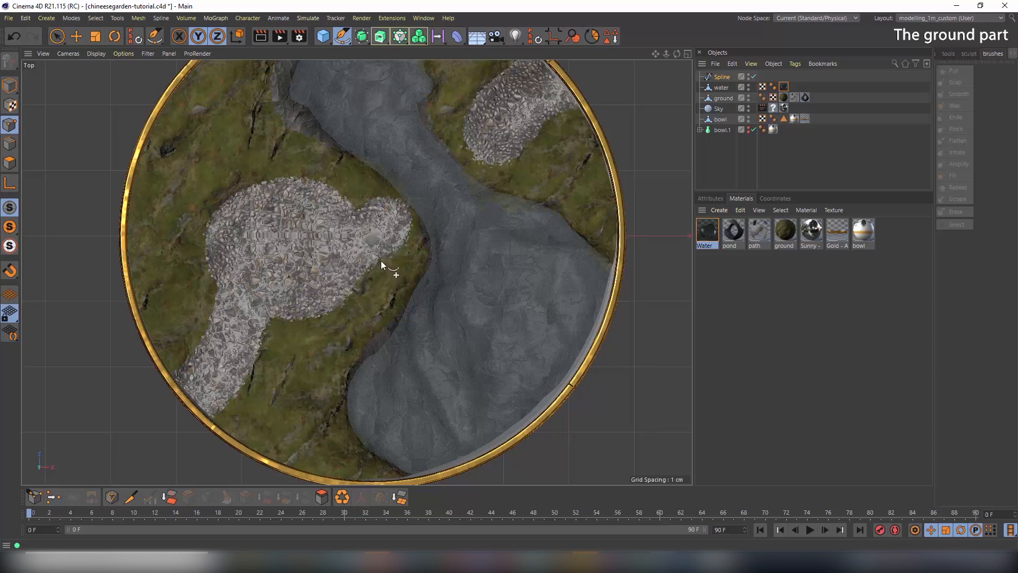
click(416, 224)
click(56, 36)
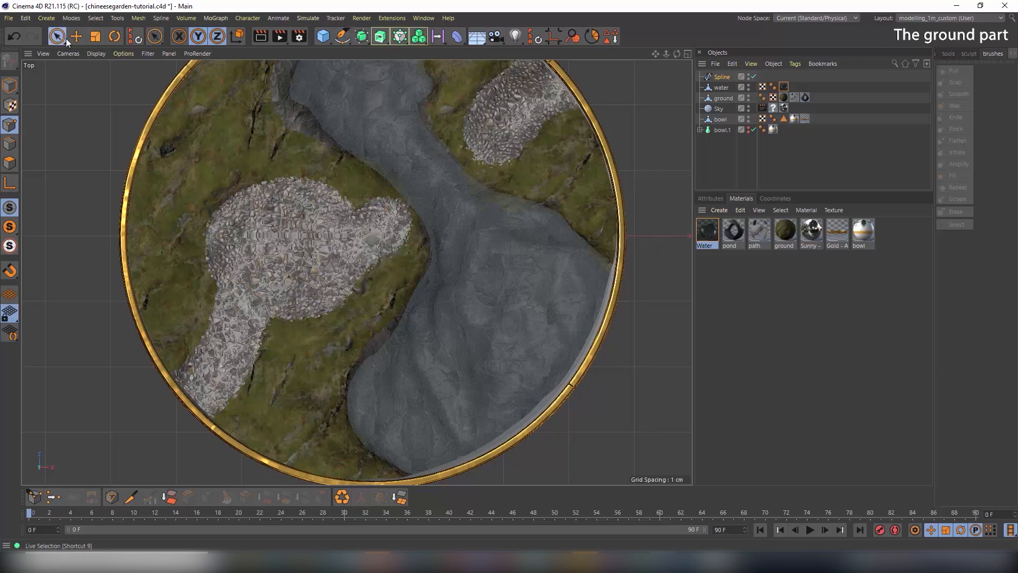
click(342, 40)
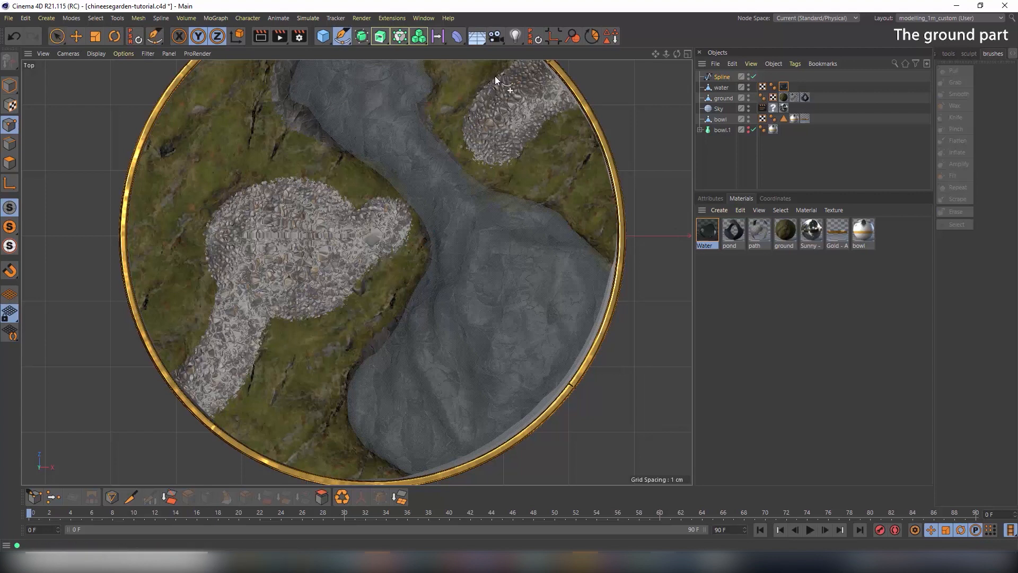
alt+middle_drag(495, 80, 453, 164)
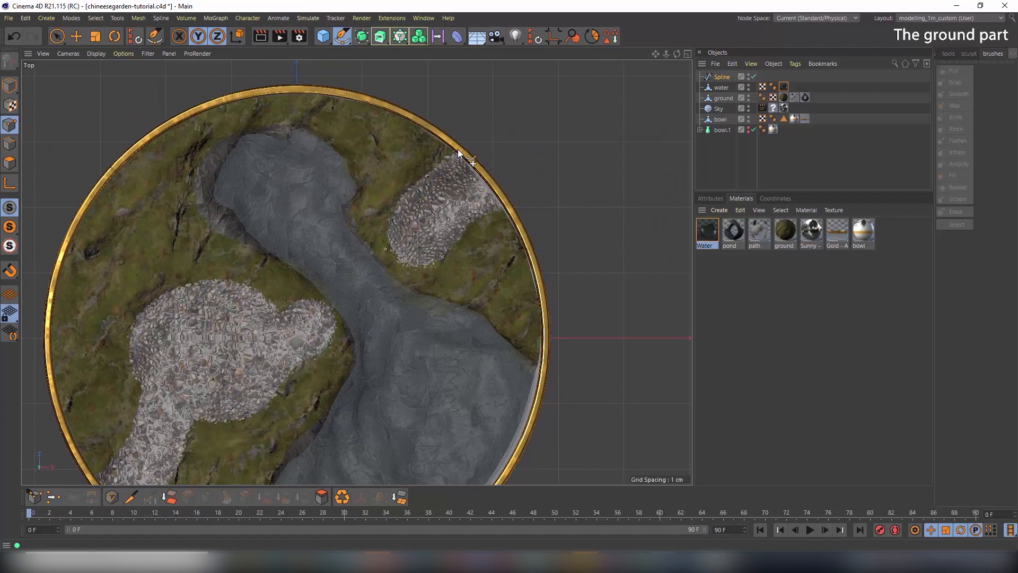
click(59, 37)
Raise the spline in the Right view so it sits on the ground surface
click(75, 36)
click(10, 86)
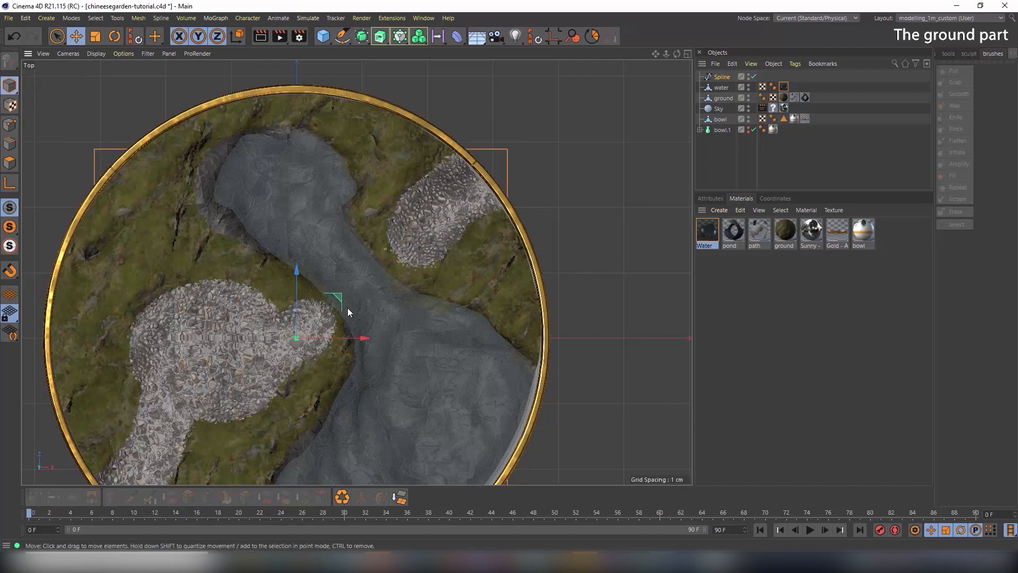
middle_click(348, 307)
drag(151, 407, 161, 306)
middle_click(526, 181)
alt+middle_drag(388, 305, 449, 222)
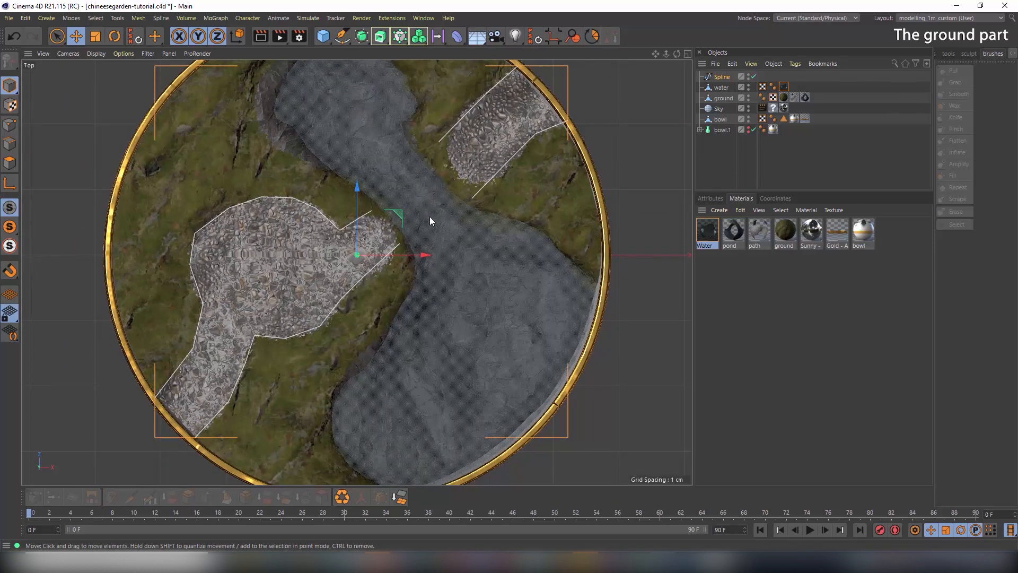
Select all of the spline's points in Points mode
click(9, 124)
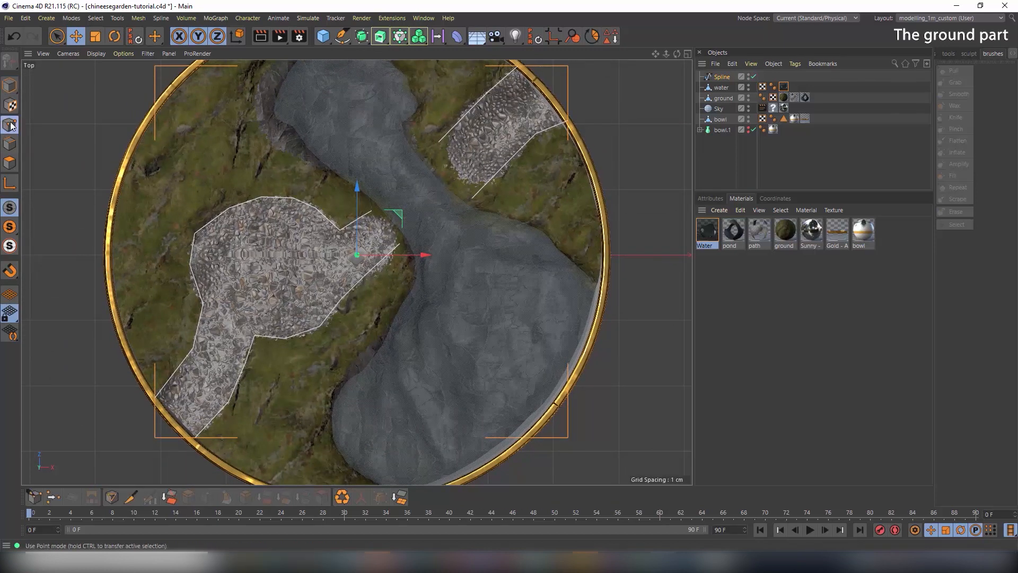
click(58, 38)
key(ctrl+a)
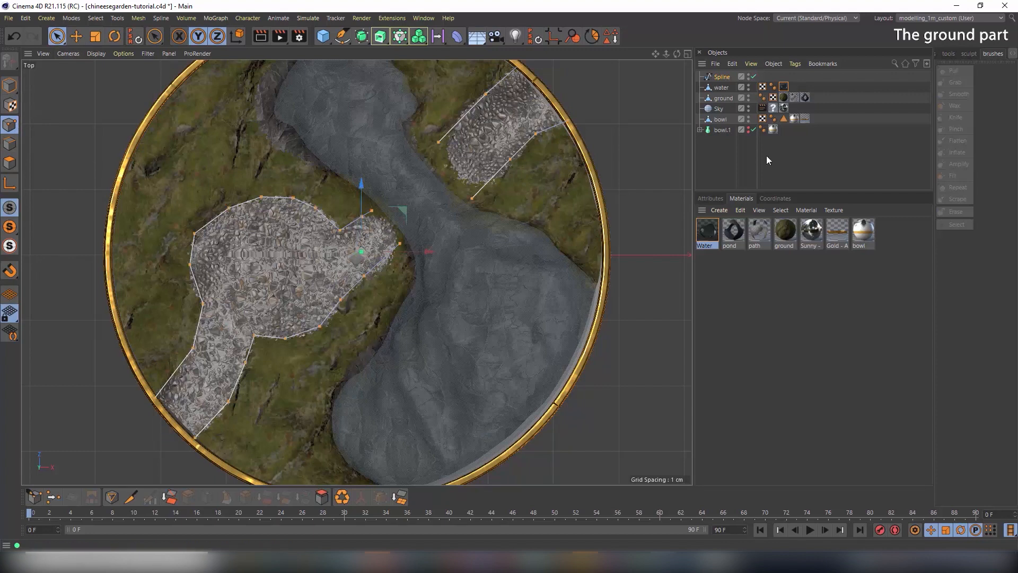
Set the spline's interpolation Type to Akima
click(714, 198)
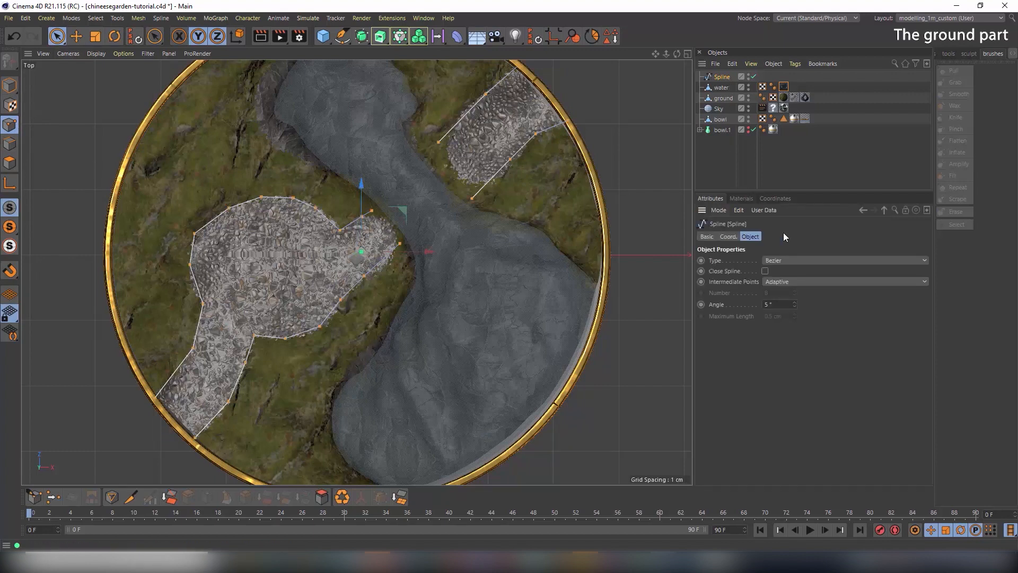
click(792, 260)
click(789, 289)
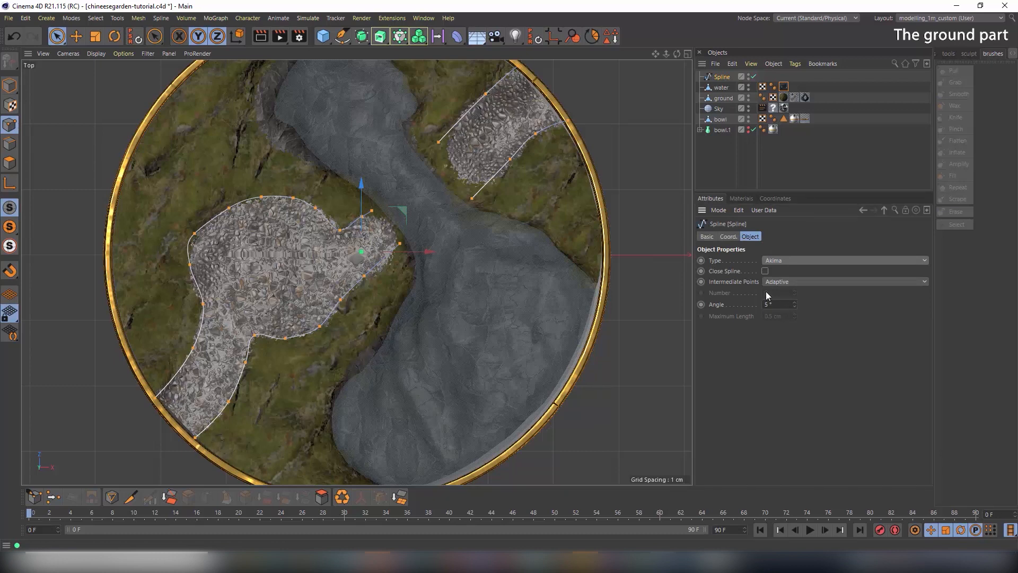
Nudge a point on the upper-right outline to bend the curve, and adjust a left-path point
click(511, 160)
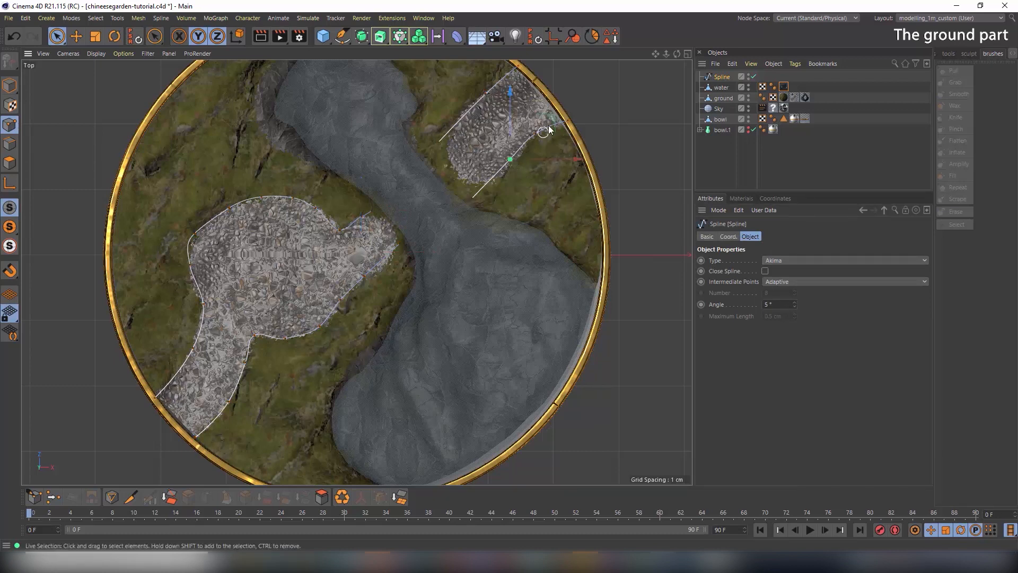
drag(551, 116, 552, 120)
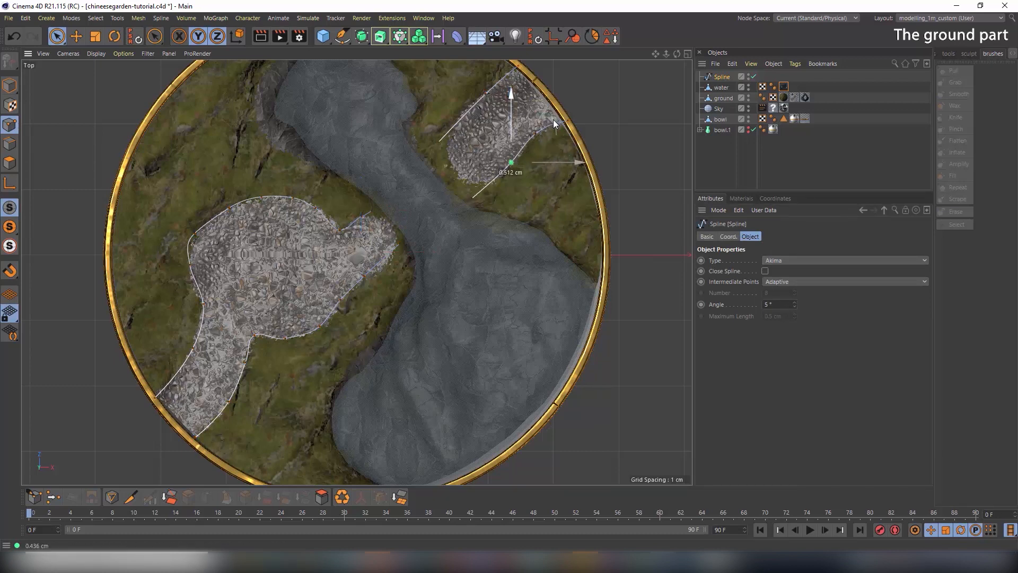
click(373, 270)
drag(416, 228, 415, 227)
click(10, 86)
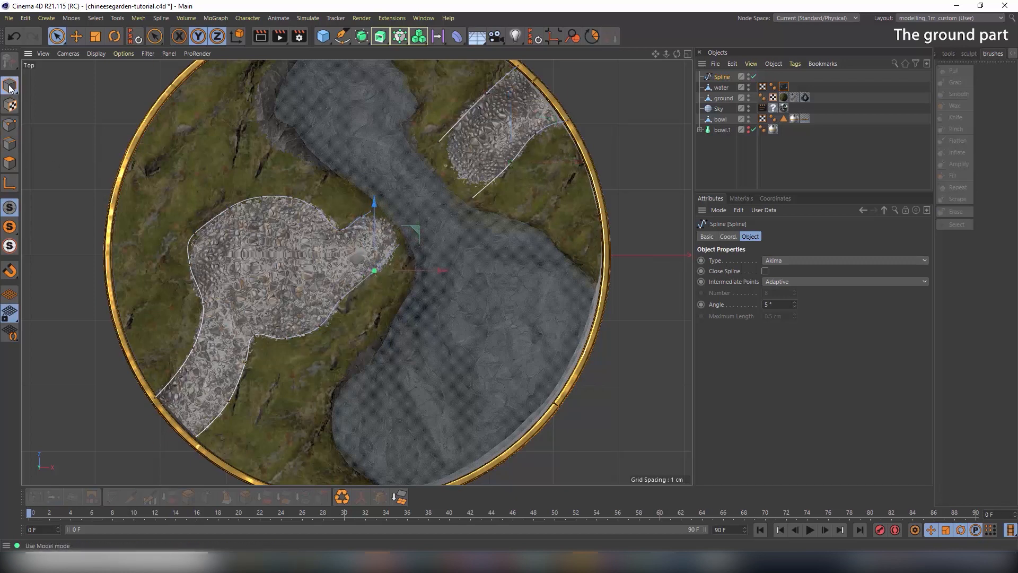
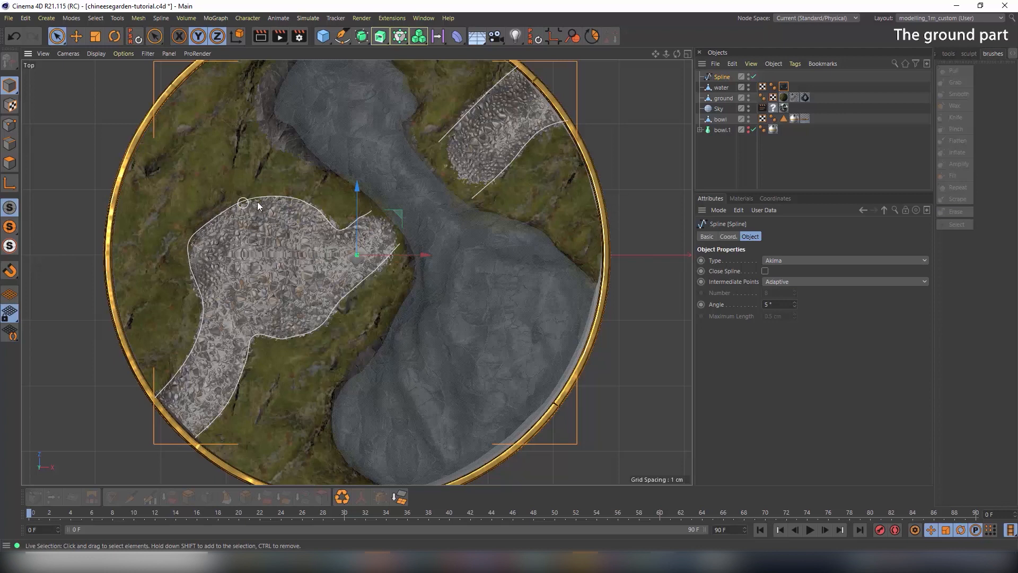
Lift the path-outline spline about 2 cm above the terrain from a side view, then restore the four-view layout
middle_click(518, 343)
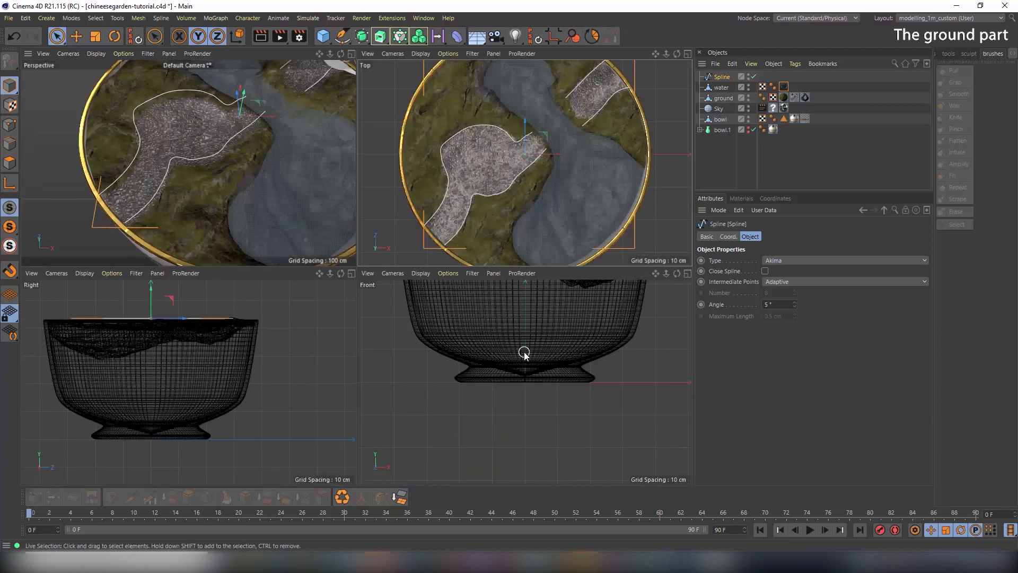
middle_click(197, 178)
alt+drag(387, 246, 387, 211)
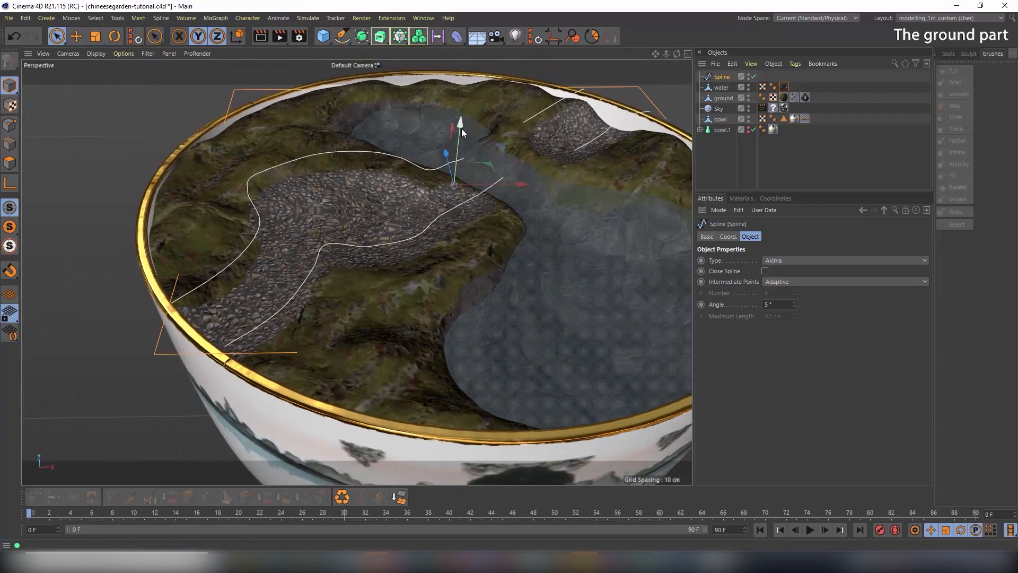
mouse_move(462, 128)
mouse_down()
mouse_move(460, 148)
mouse_move(460, 140)
mouse_up()
middle_click(387, 190)
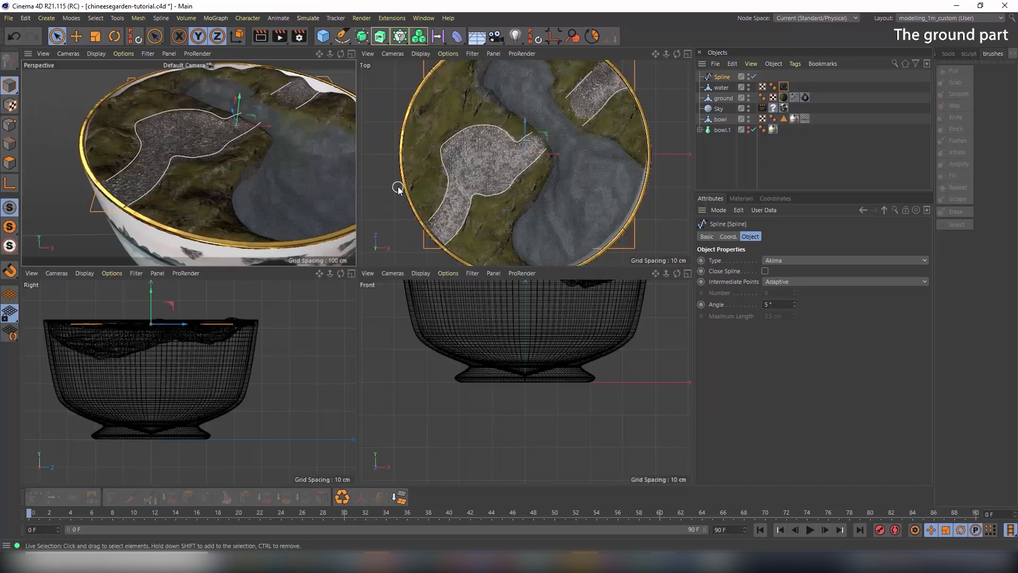
Add a Rectangle spline sized 2 × 2 cm
click(342, 35)
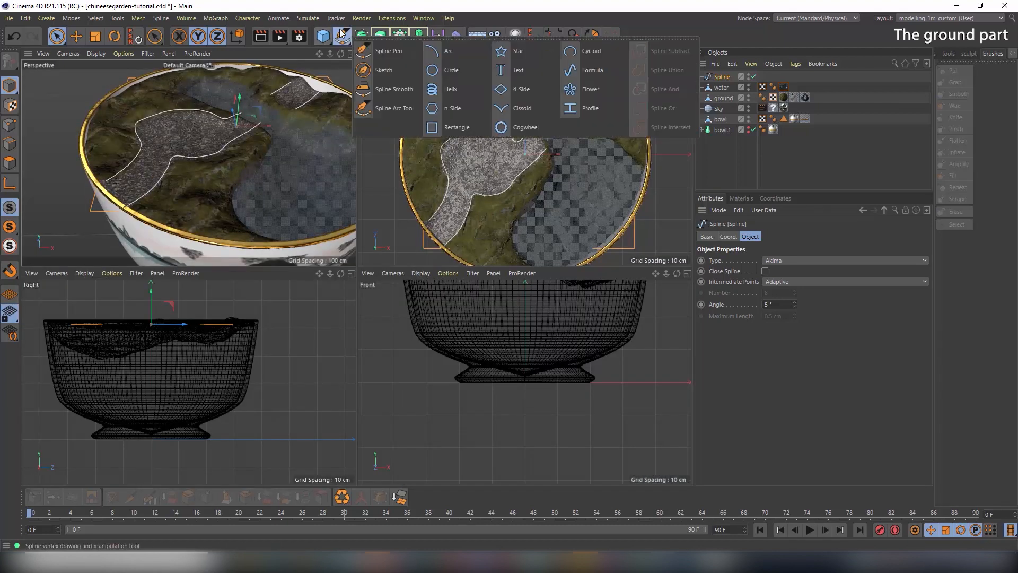
click(443, 131)
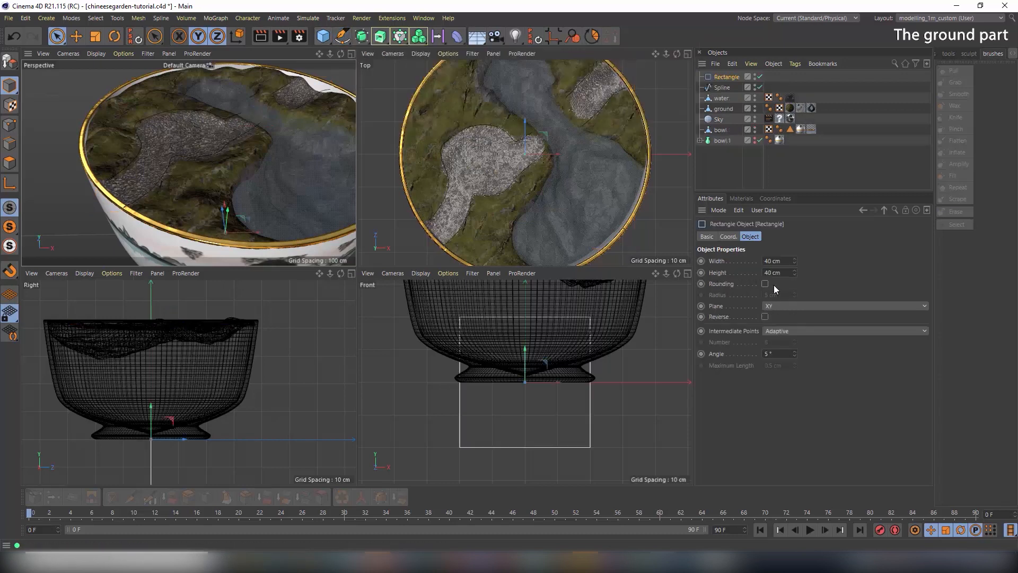
double_click(784, 260)
text(2)
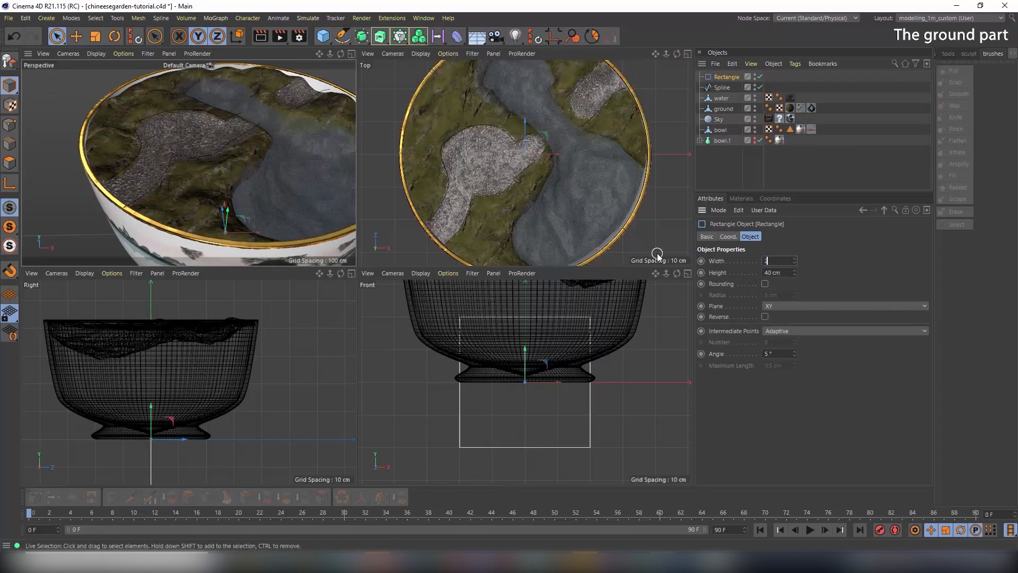
key(Tab)
text(2)
key(Return)
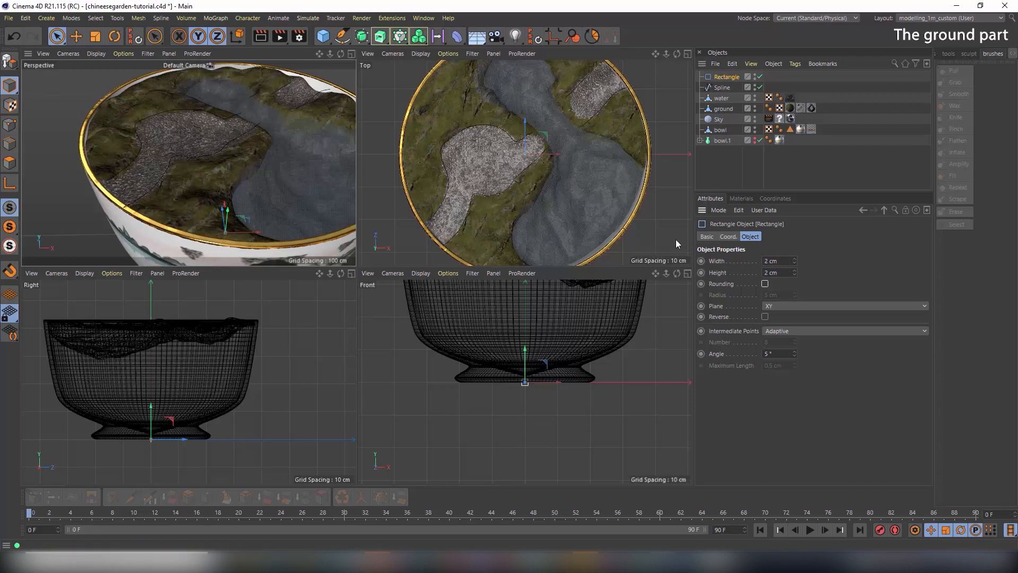
Add a Sweep and place the Rectangle profile and the path spline inside it
click(722, 87)
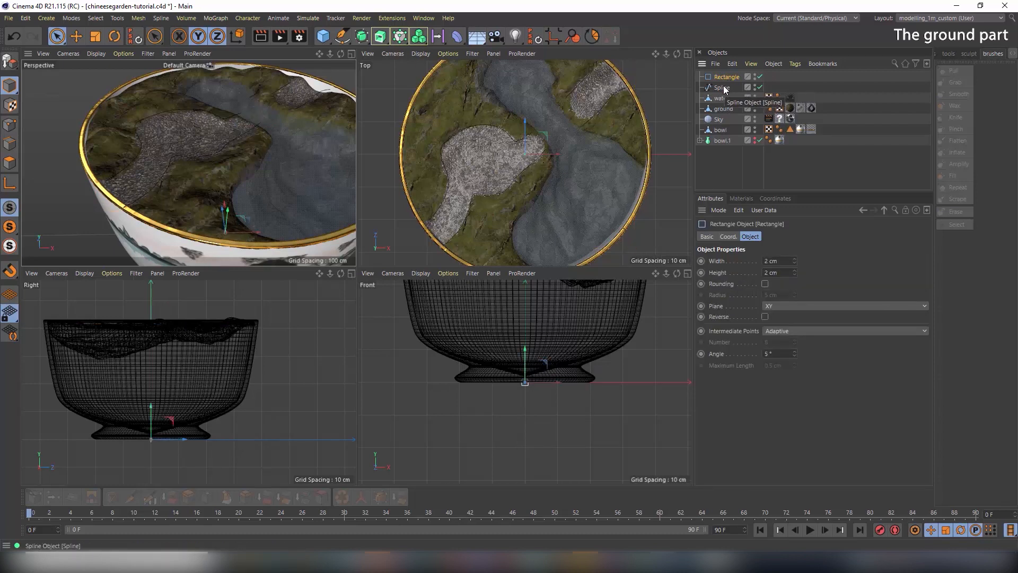
click(381, 37)
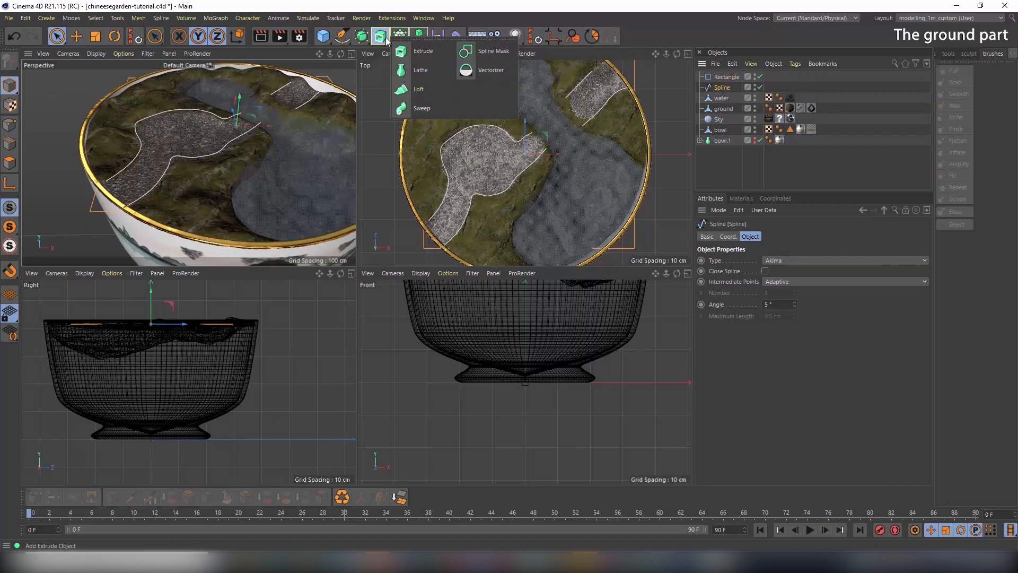
click(413, 106)
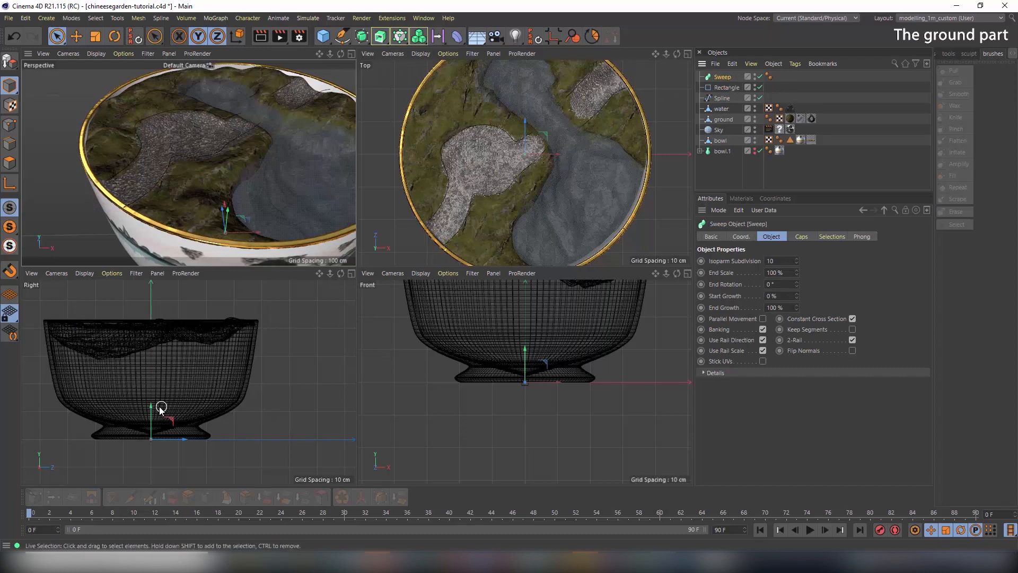
drag(153, 387, 153, 257)
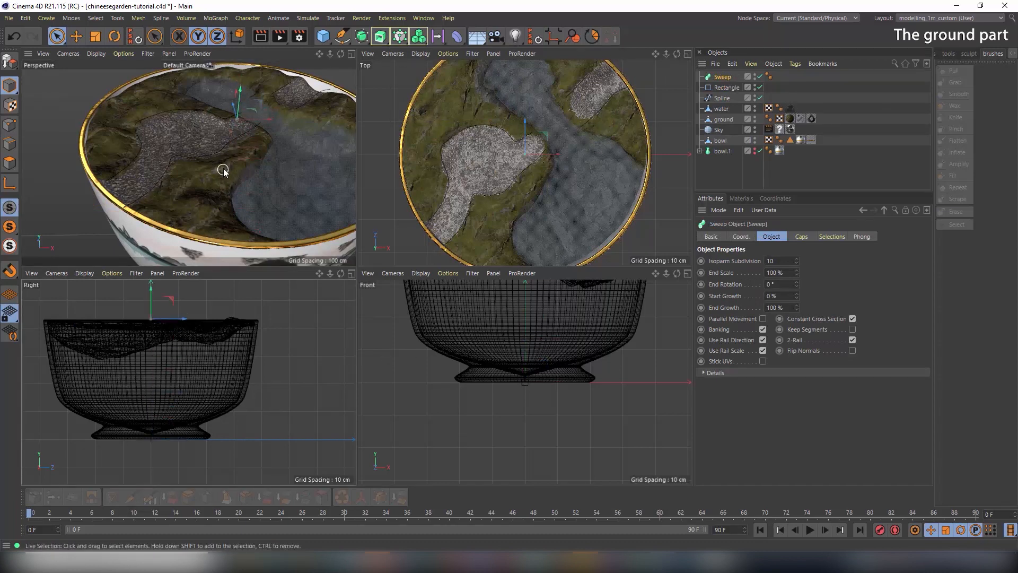
middle_click(228, 170)
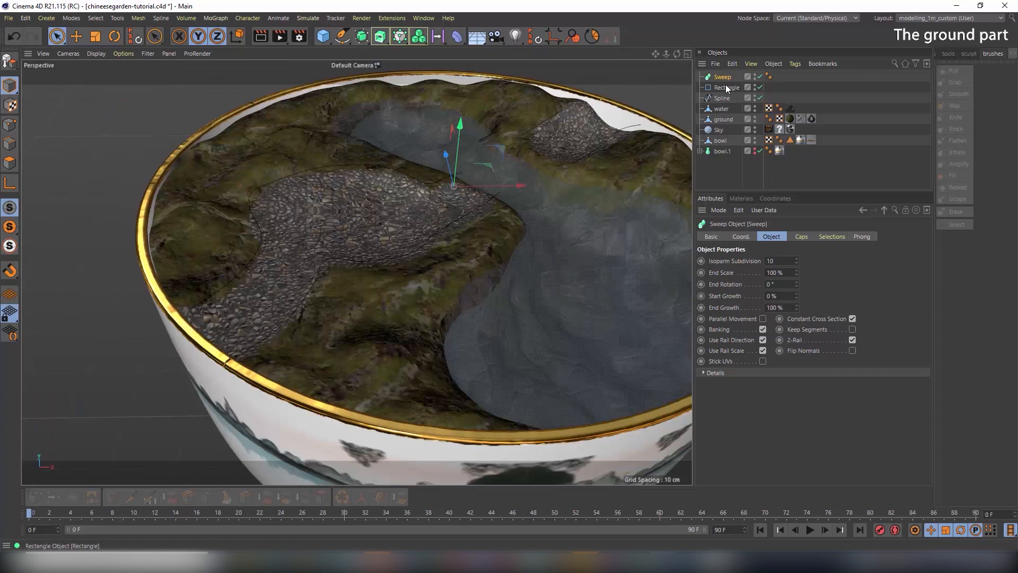
drag(726, 76, 728, 90)
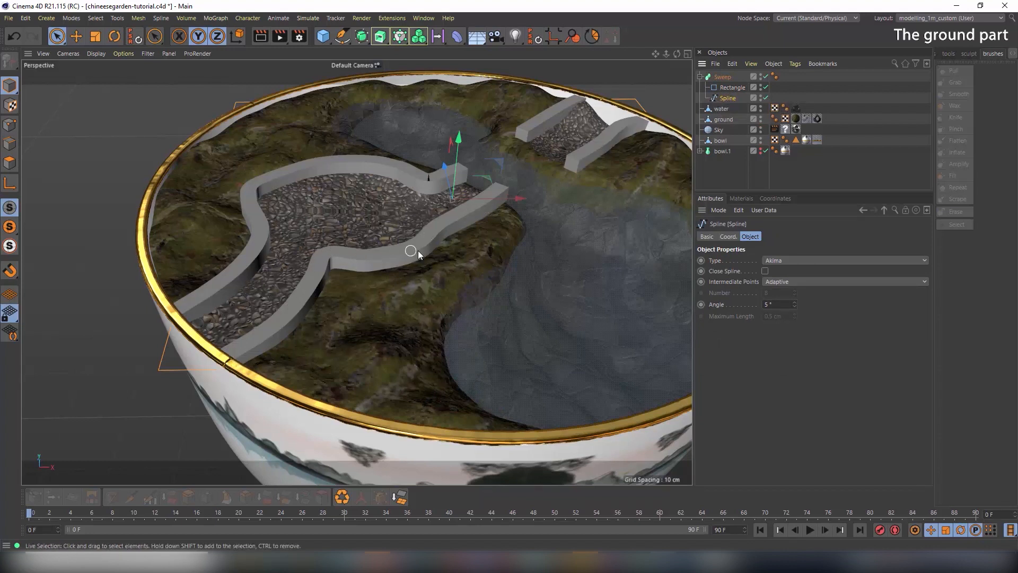
Shrink the Rectangle profile to 1 cm width and 1 cm height for thin curbs
click(732, 88)
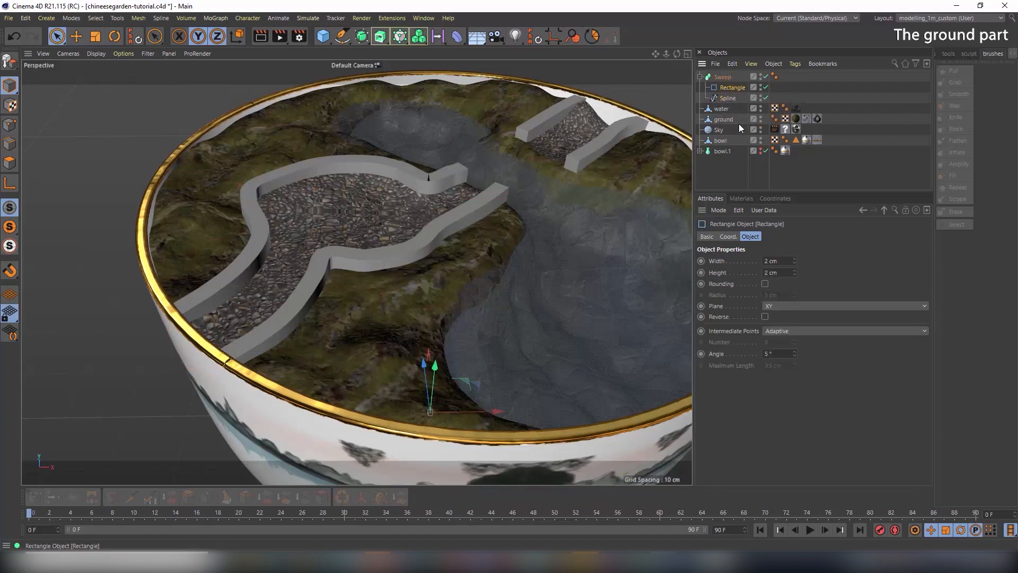
double_click(784, 260)
text(1)
key(Tab)
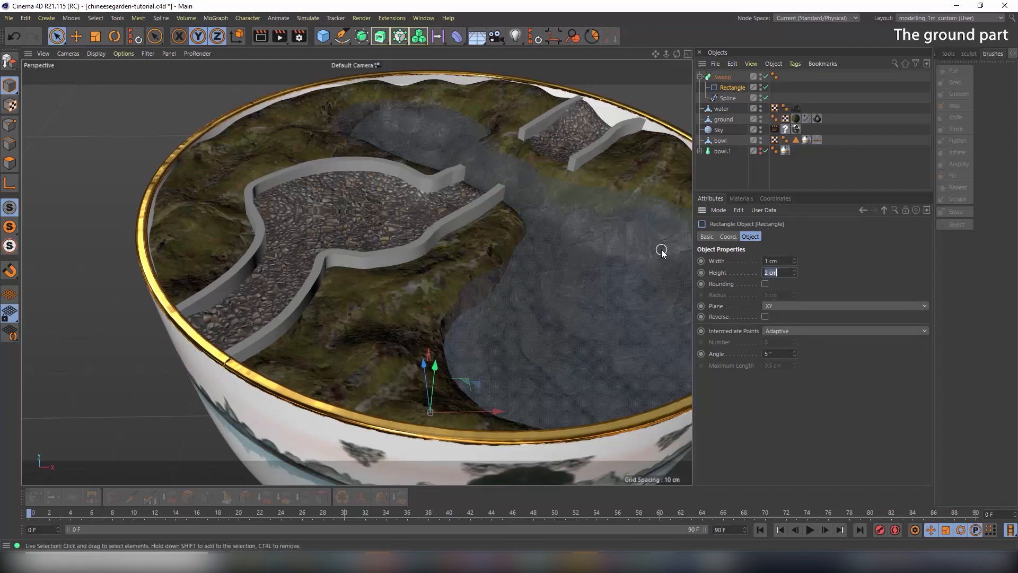
text(1)
key(Tab)
alt+drag(428, 222, 448, 253)
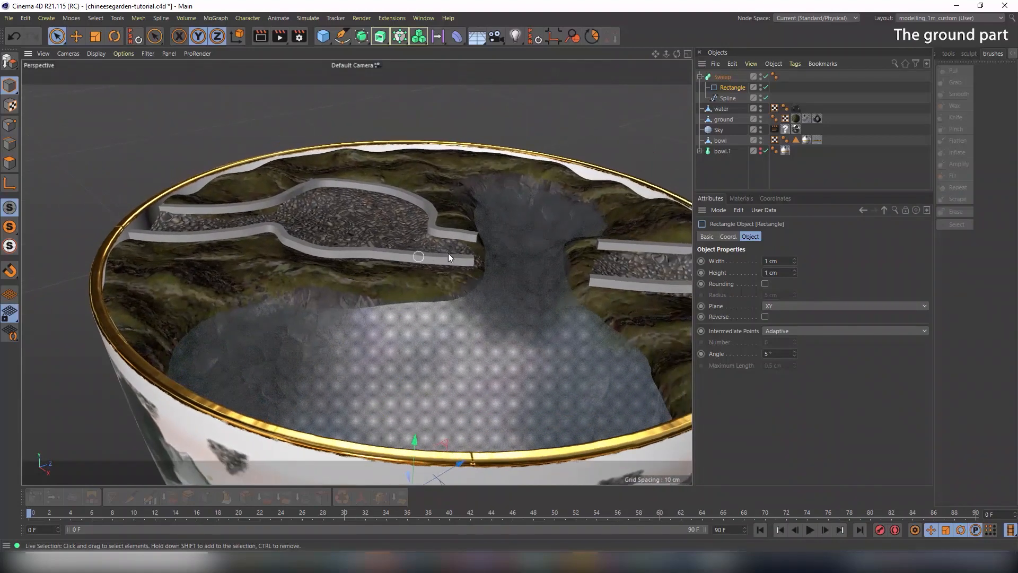
scroll(450, 244, up, 4)
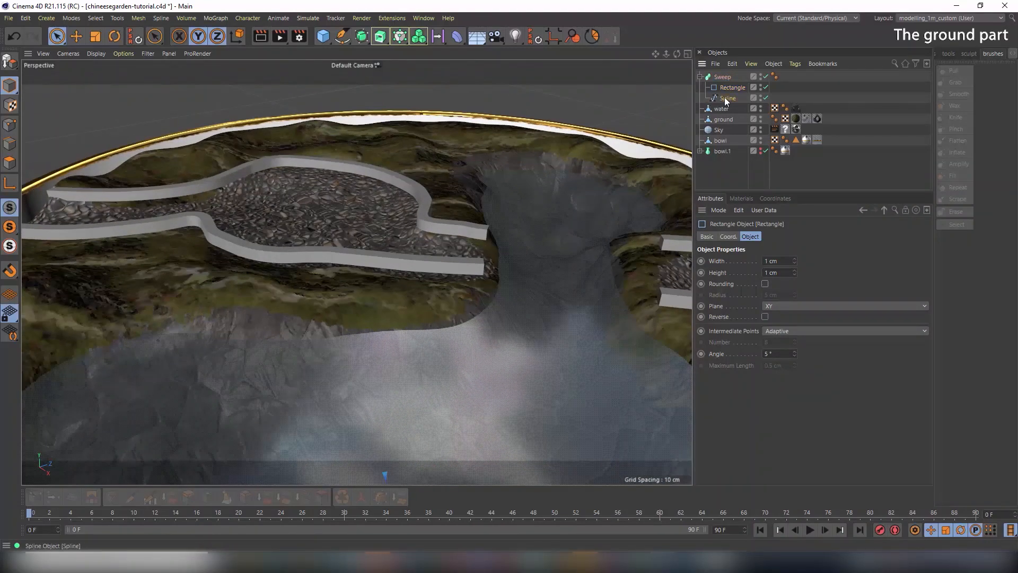
In Points mode, lower the curb's end point and two nearby points onto the ground, undoing an extra nudge
click(726, 98)
alt+drag(508, 256, 587, 212)
click(10, 125)
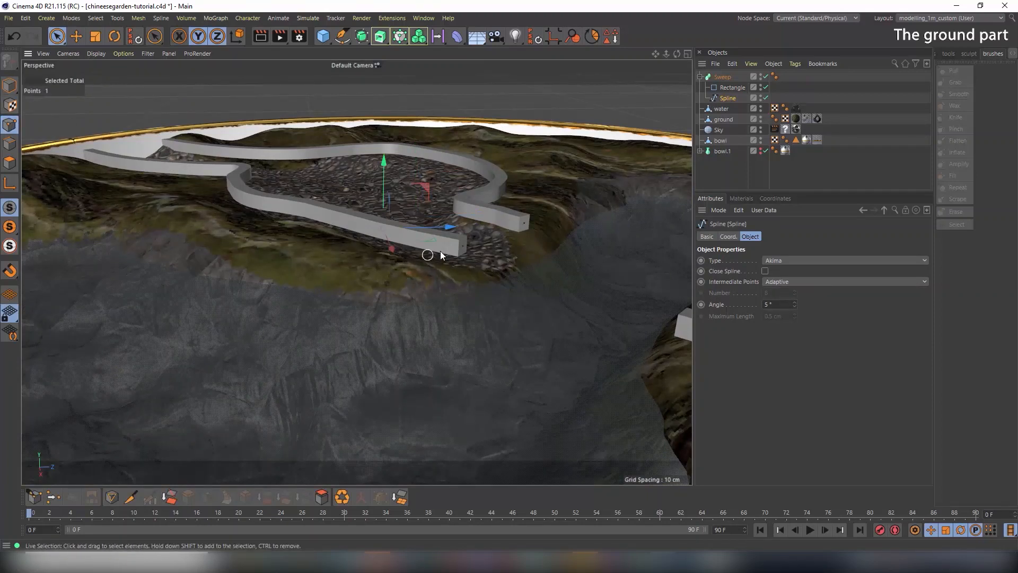
drag(466, 201, 463, 218)
drag(382, 231, 293, 209)
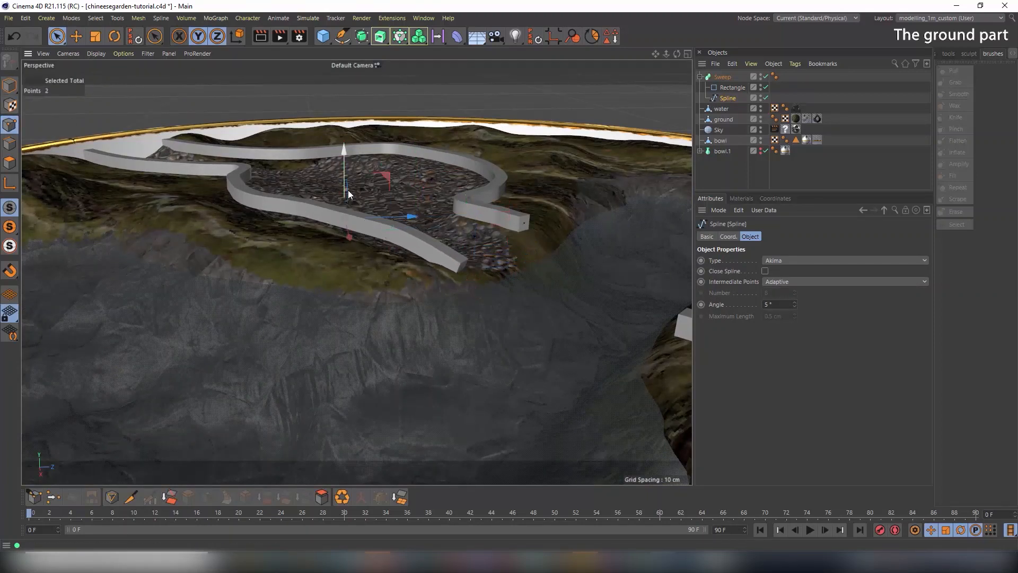
drag(342, 170, 341, 177)
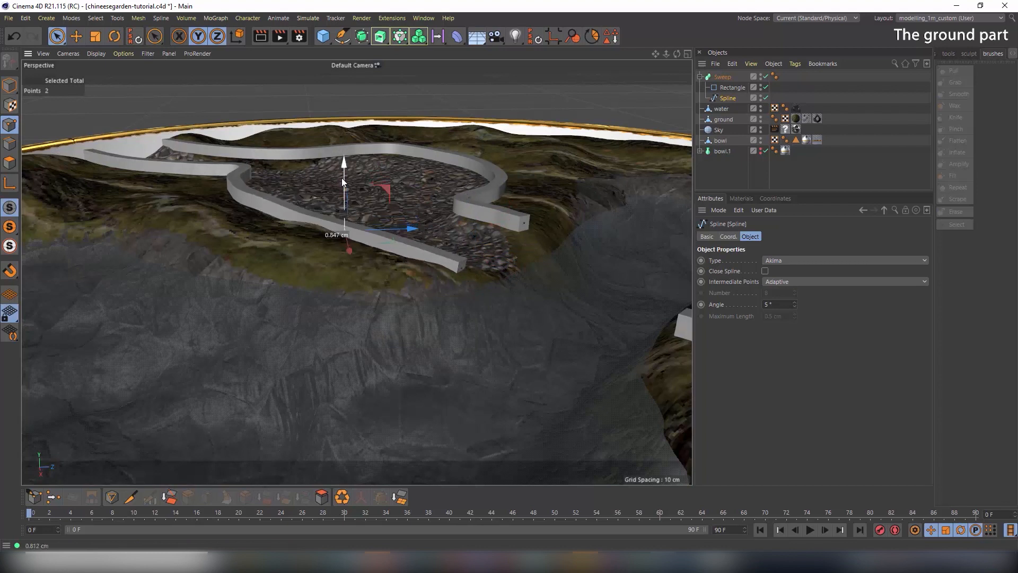
drag(473, 193, 265, 172)
key(ctrl+z)
Select further curb points and lower them onto the terrain
click(531, 232)
click(526, 228)
click(471, 179)
drag(476, 137, 476, 143)
alt+drag(576, 141, 477, 125)
click(518, 215)
drag(527, 171, 526, 180)
mouse_move(560, 228)
alt+mouse_down()
mouse_move(403, 212)
mouse_move(509, 254)
alt+mouse_up()
click(573, 257)
middle_drag(478, 241, 498, 242)
click(483, 228)
alt+drag(597, 282, 644, 228)
Lower the upper-right curb points so they rest on the ground
click(642, 260)
click(563, 267)
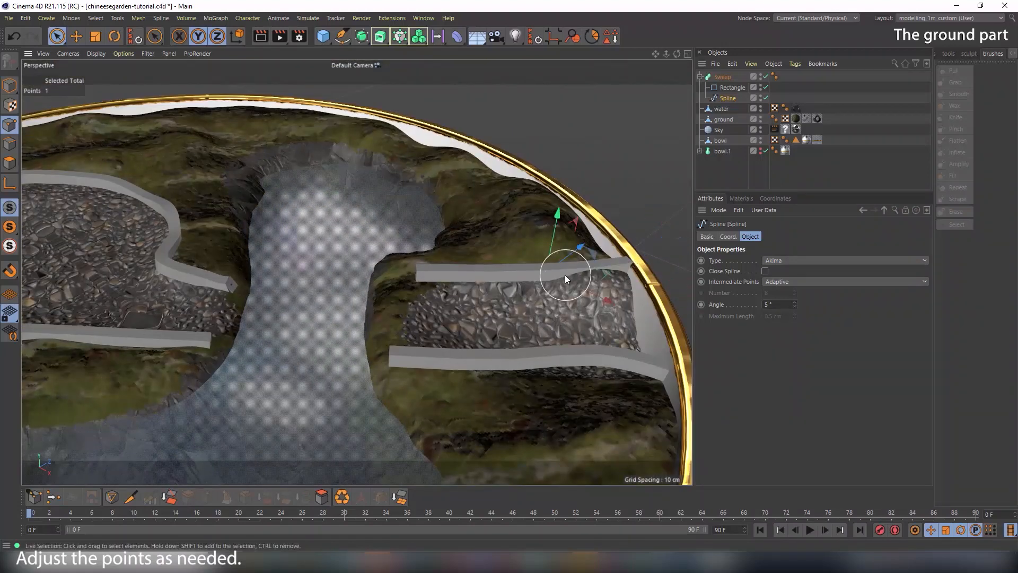
drag(557, 218, 557, 225)
alt+drag(587, 264, 547, 263)
click(580, 262)
drag(588, 228, 588, 223)
alt+drag(638, 291, 508, 242)
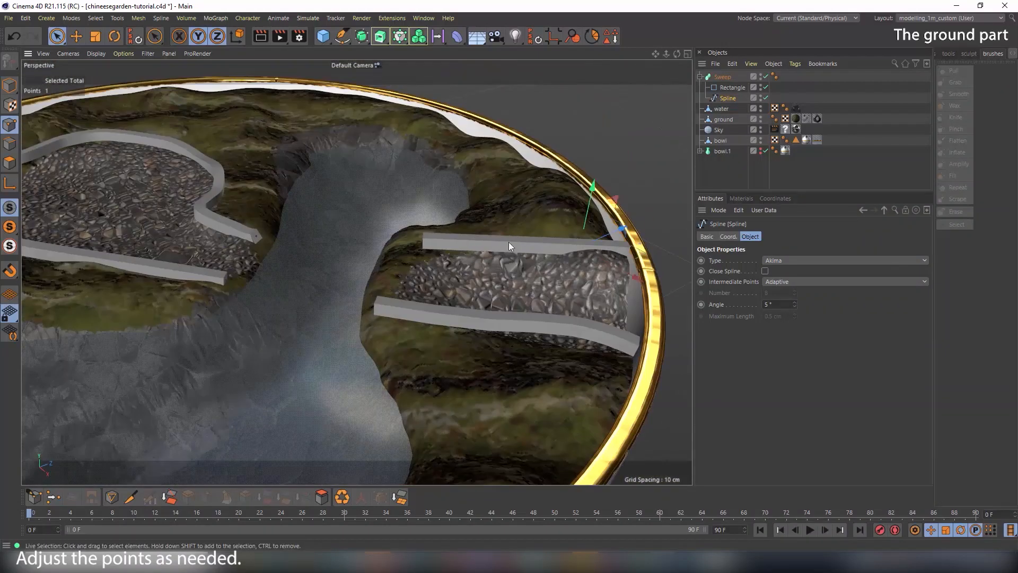
Lower the lower curb's points onto the terrain and return to Model mode
click(425, 245)
drag(422, 199, 422, 205)
click(376, 304)
drag(374, 270, 374, 280)
click(494, 316)
drag(494, 278, 494, 283)
click(573, 302)
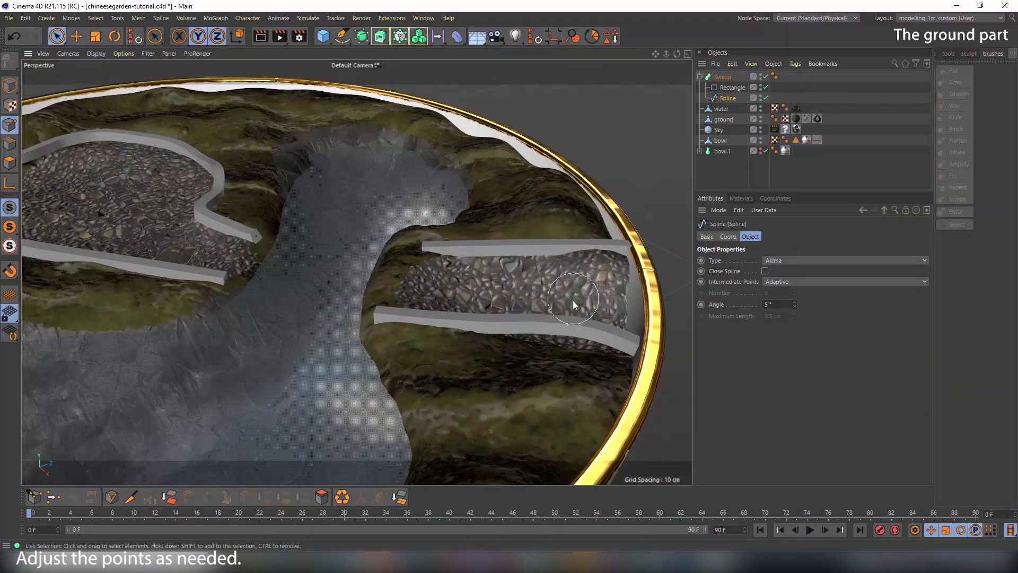
click(568, 321)
drag(565, 299, 672, 345)
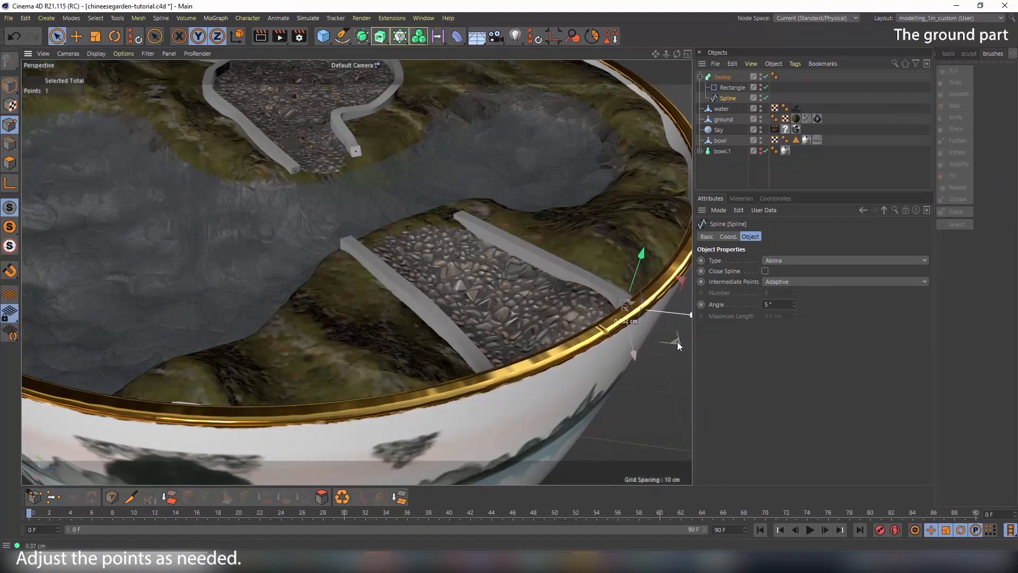
scroll(665, 304, up, 5)
scroll(424, 240, down, 3)
alt+drag(424, 241, 444, 234)
click(9, 85)
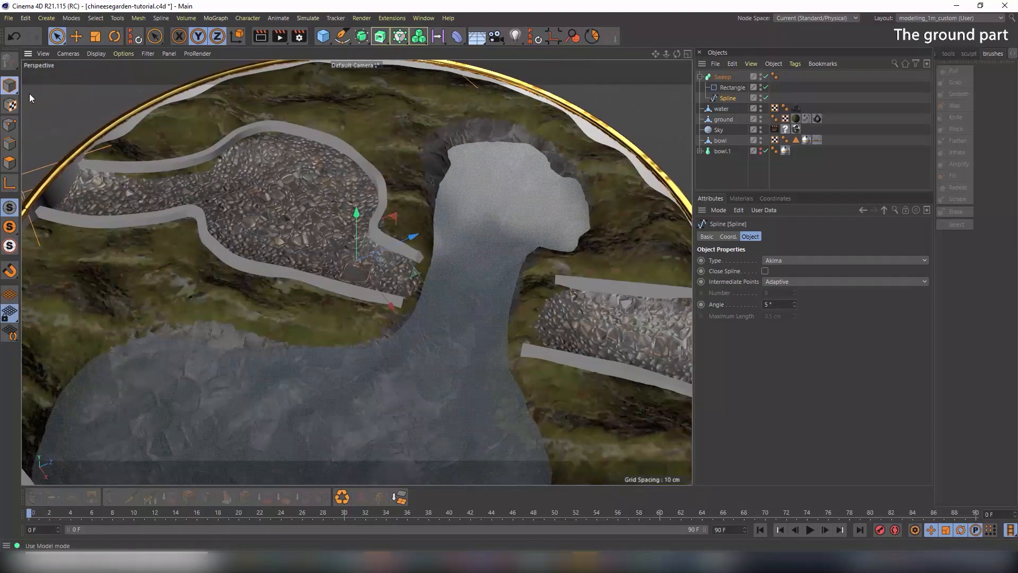
Rename the sweep object to 'path stones'
double_click(728, 77)
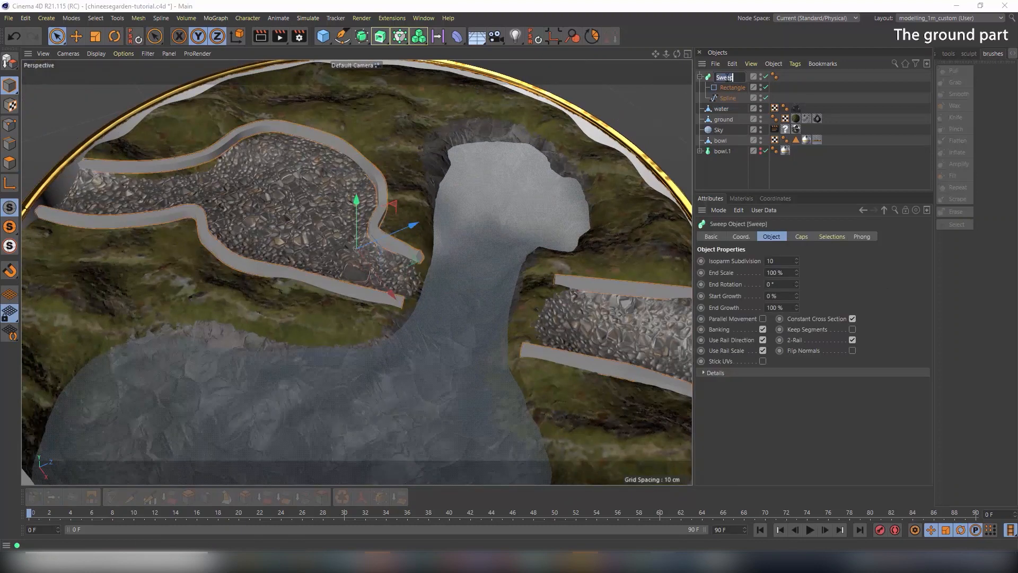
text(s)
text(path stones)
key(Return)
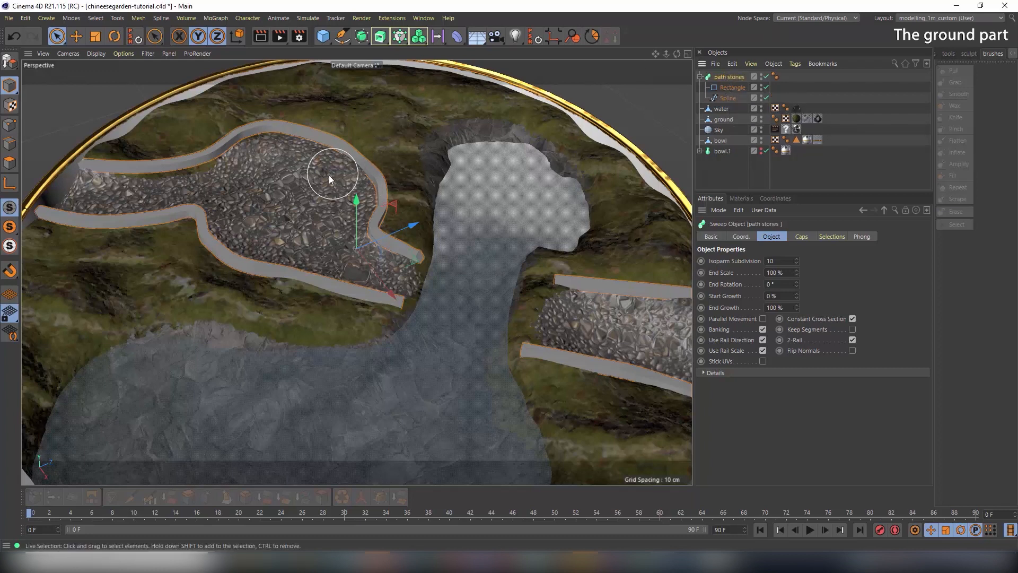
Enable Rounding on the curb's Rectangle profile with a 0.3 cm radius
alt+drag(250, 200, 357, 212)
alt+right_drag(217, 239, 277, 241)
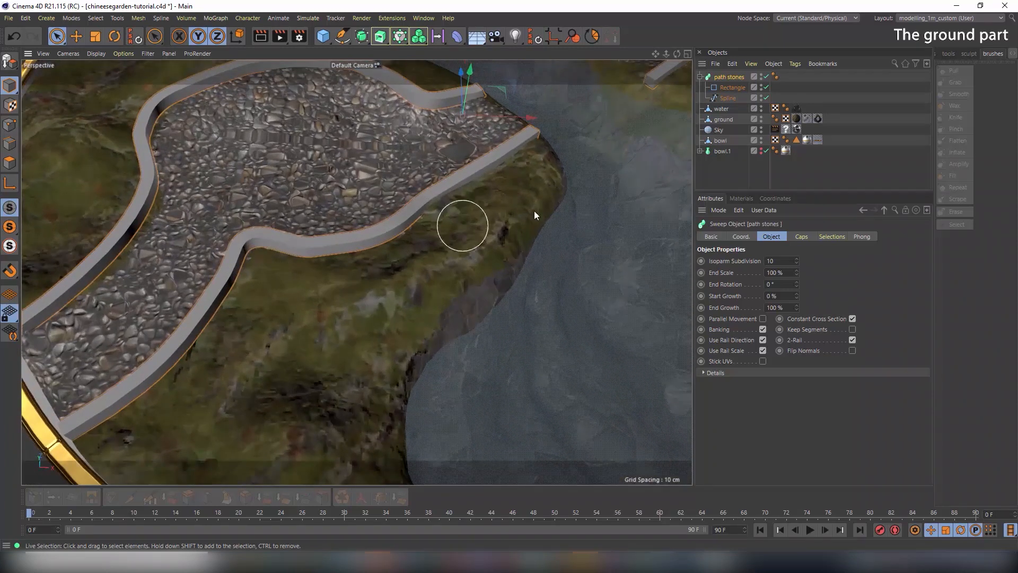
click(737, 88)
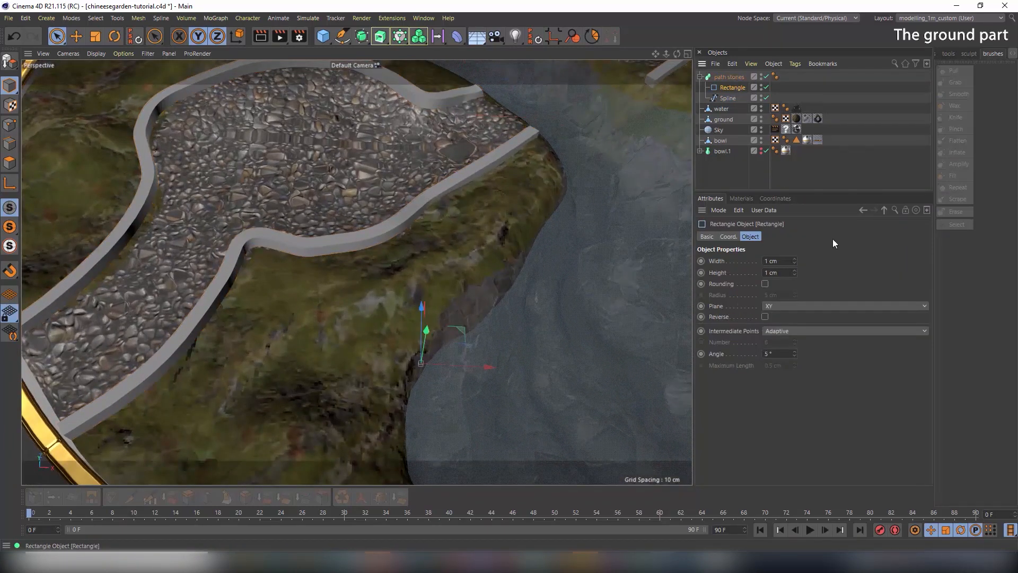
click(765, 284)
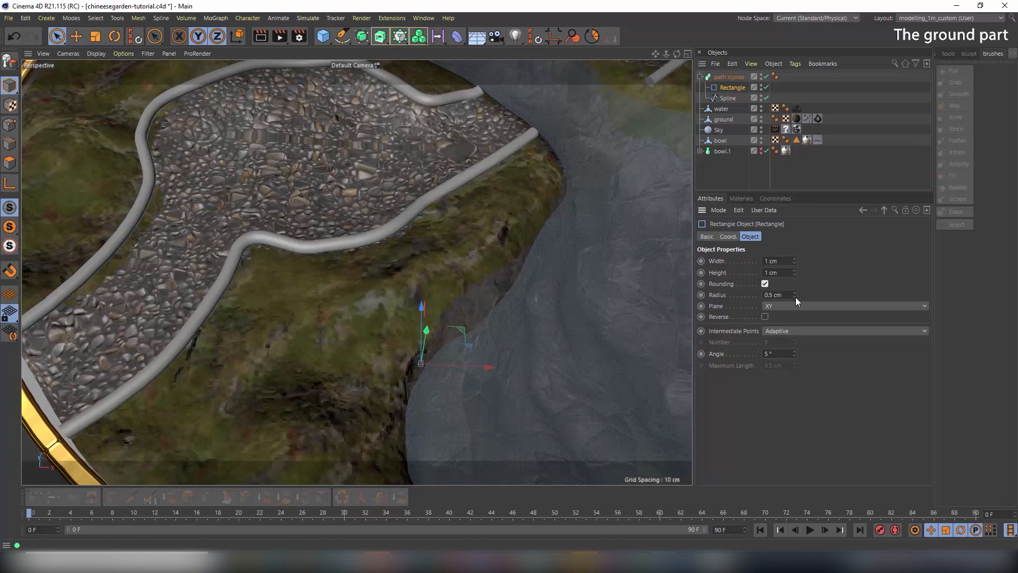
drag(795, 297, 796, 299)
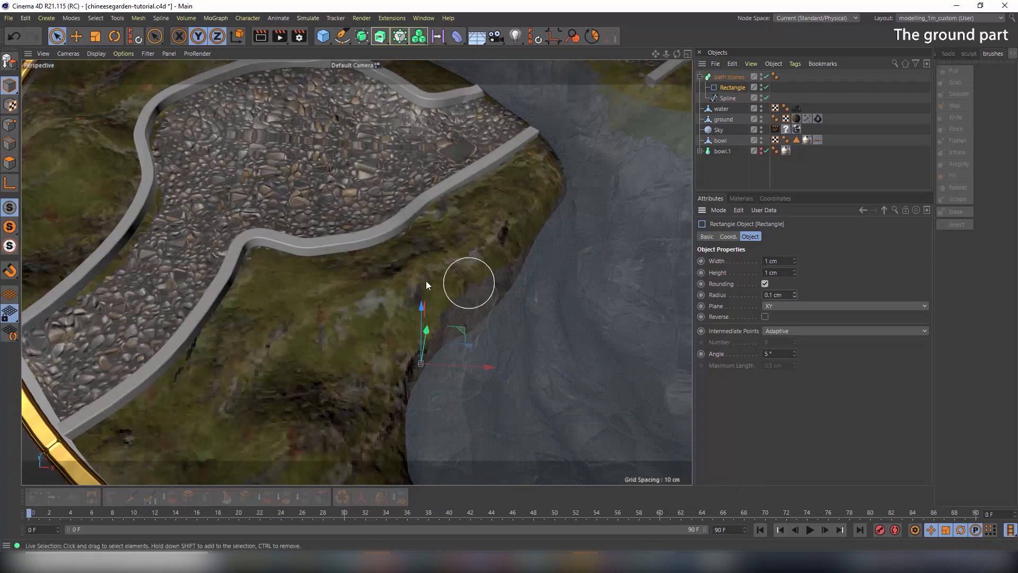
scroll(426, 281, up, 8)
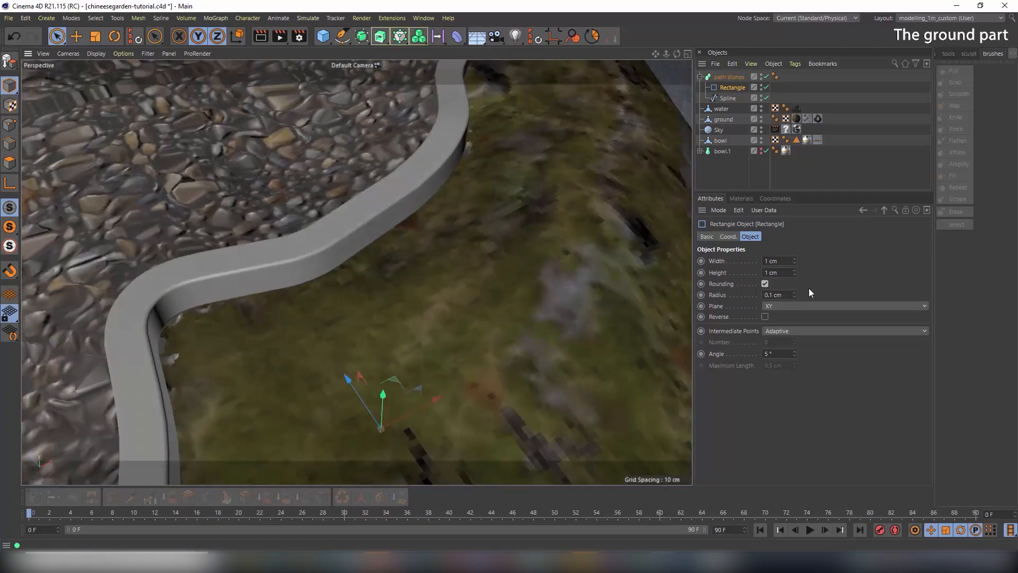
click(795, 297)
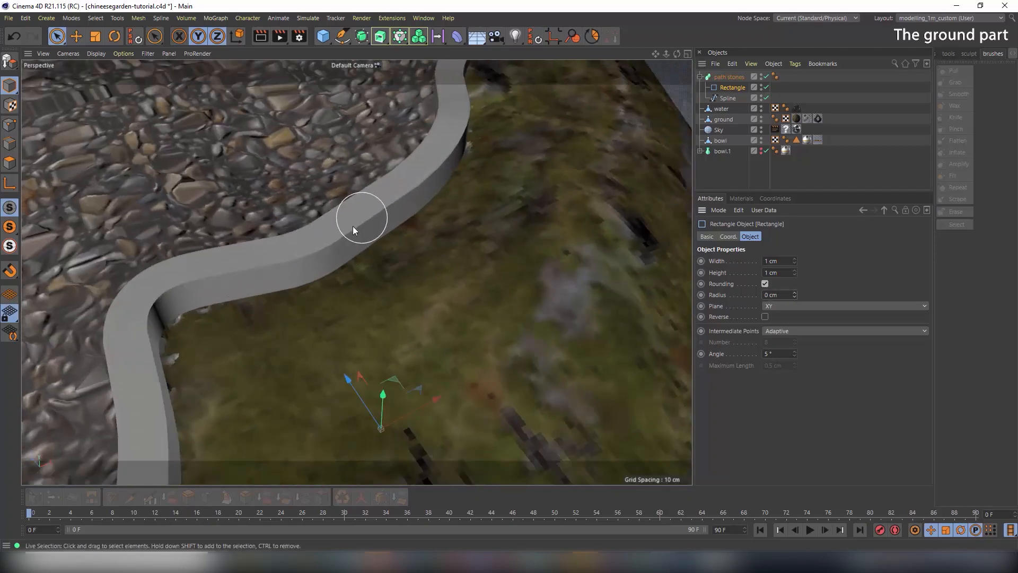
click(794, 292)
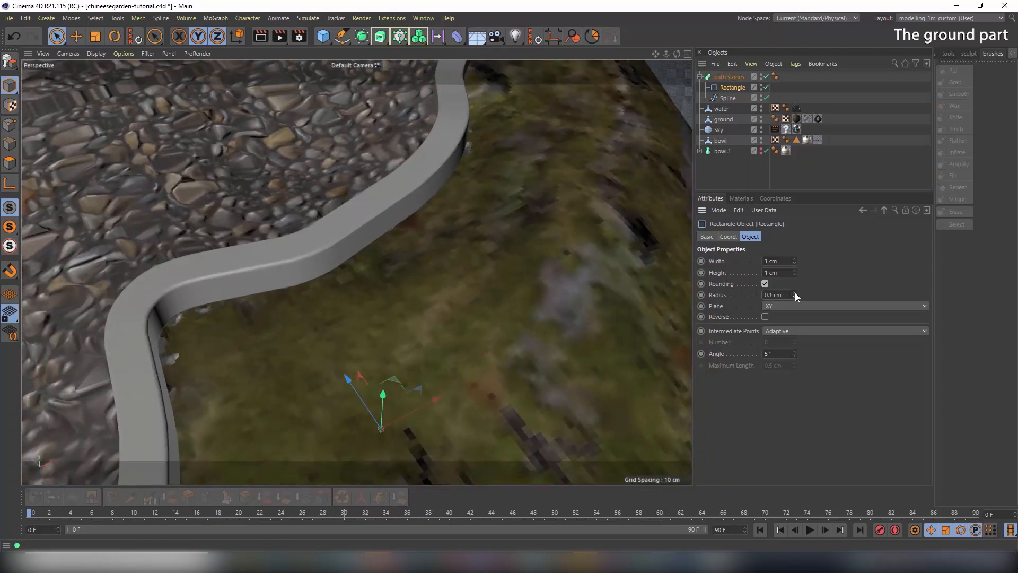
click(794, 292)
click(795, 292)
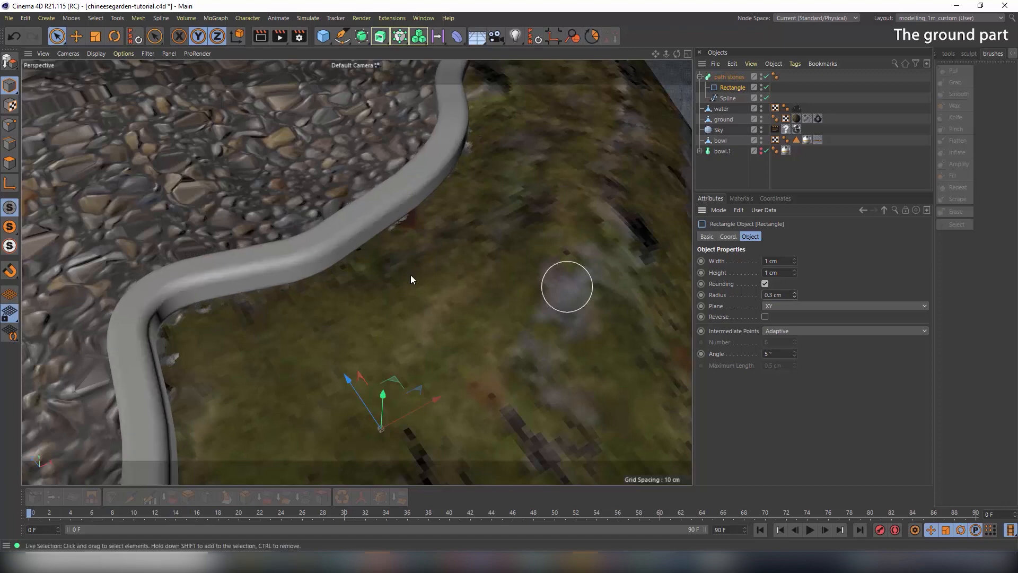
Select the path stones object together with the ground
alt+drag(410, 274, 199, 201)
click(391, 208)
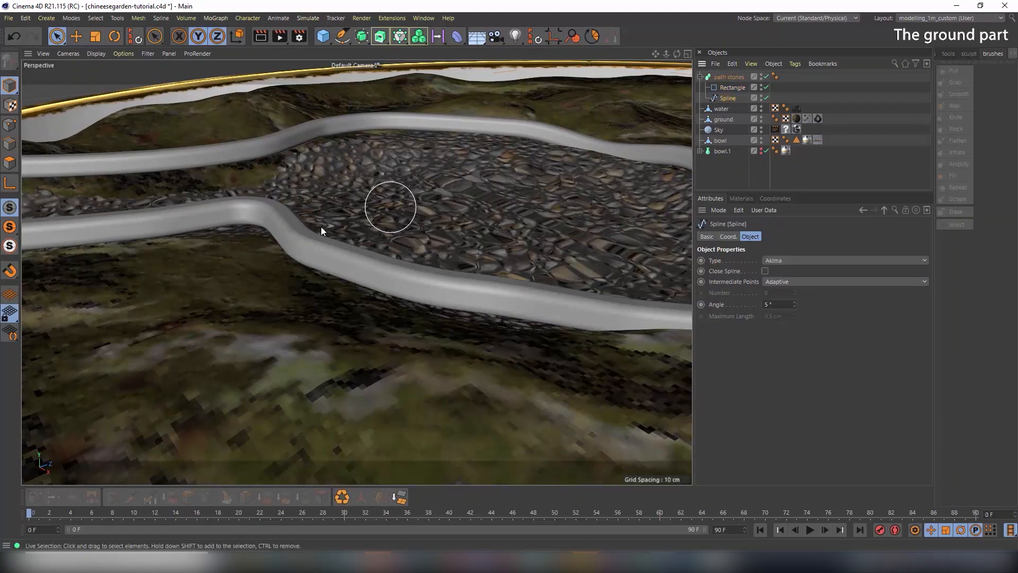
shift+click(272, 217)
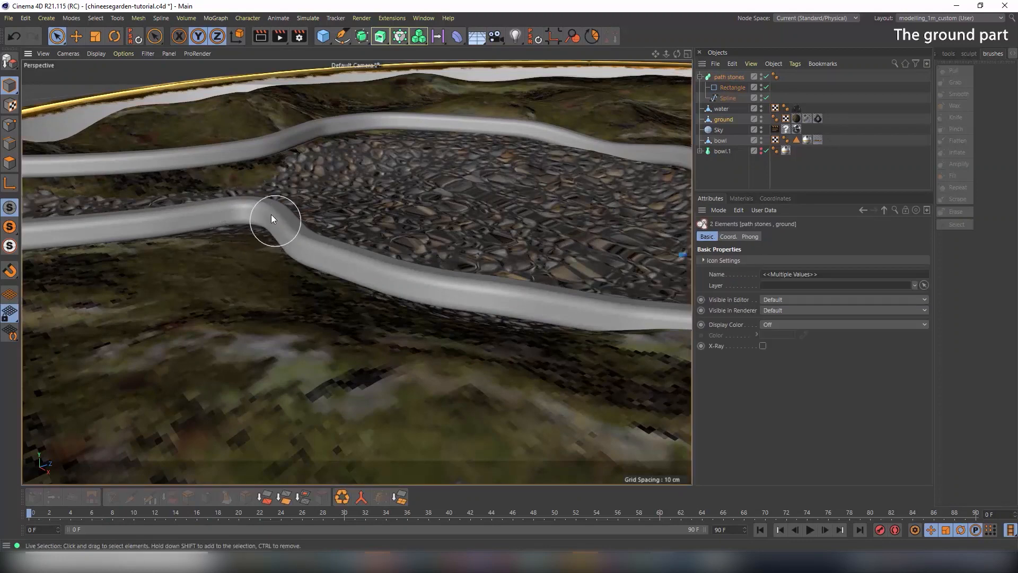
Lower guide-spline points in Points mode, one by 0.9 cm, so the curb meets the terrain
click(727, 97)
click(9, 125)
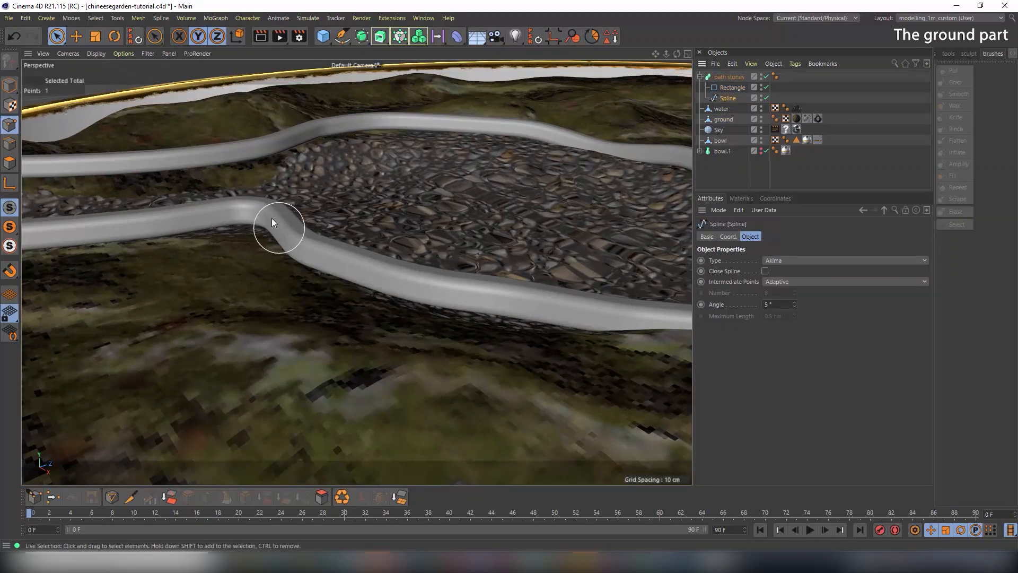
click(253, 193)
drag(252, 192, 255, 194)
alt+drag(356, 213, 61, 218)
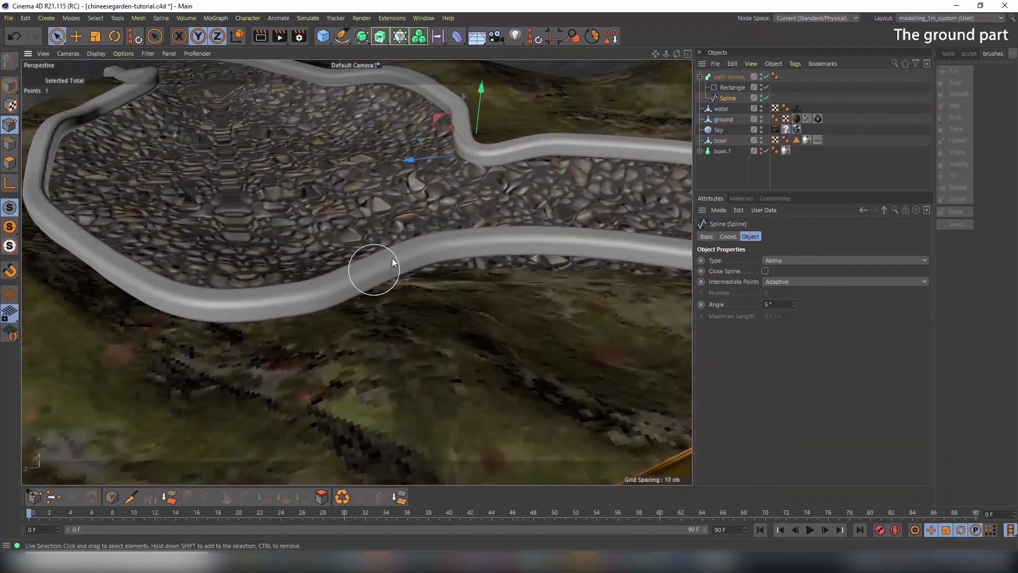
alt+drag(580, 253, 539, 279)
drag(518, 181, 514, 200)
alt+drag(629, 276, 414, 275)
click(454, 279)
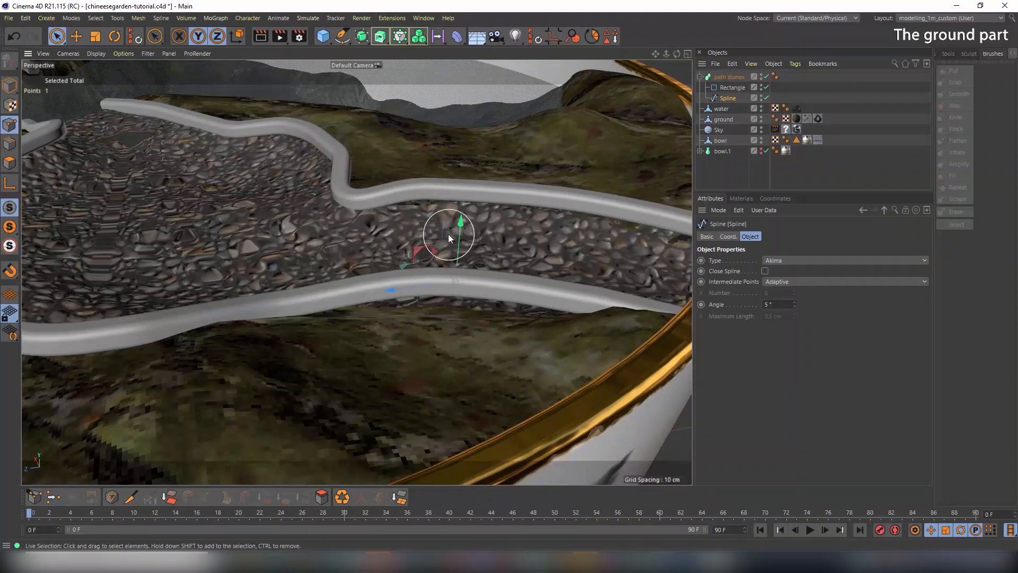
drag(460, 243, 459, 261)
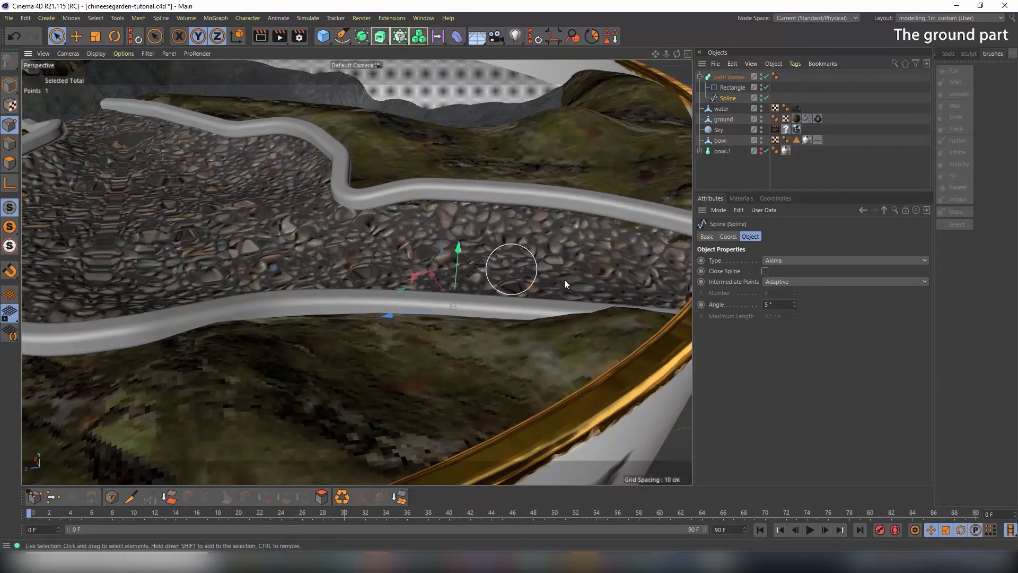
Inspect the curbs from the rim down to the pond, then return to Model mode
alt+drag(565, 279, 326, 271)
alt+middle_drag(468, 309, 329, 355)
alt+drag(500, 341, 425, 365)
alt+middle_drag(425, 365, 209, 308)
alt+middle_drag(548, 349, 265, 273)
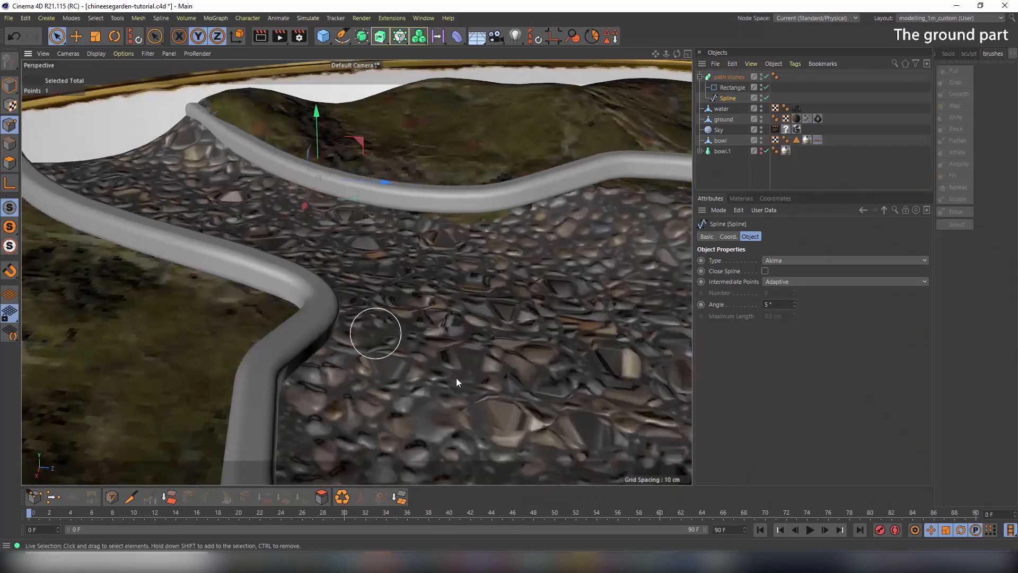
alt+drag(456, 378, 521, 365)
alt+middle_drag(522, 365, 233, 372)
alt+drag(324, 358, 529, 352)
alt+middle_drag(538, 305, 352, 448)
alt+middle_drag(434, 253, 345, 402)
alt+drag(389, 326, 285, 305)
scroll(297, 305, down, 5)
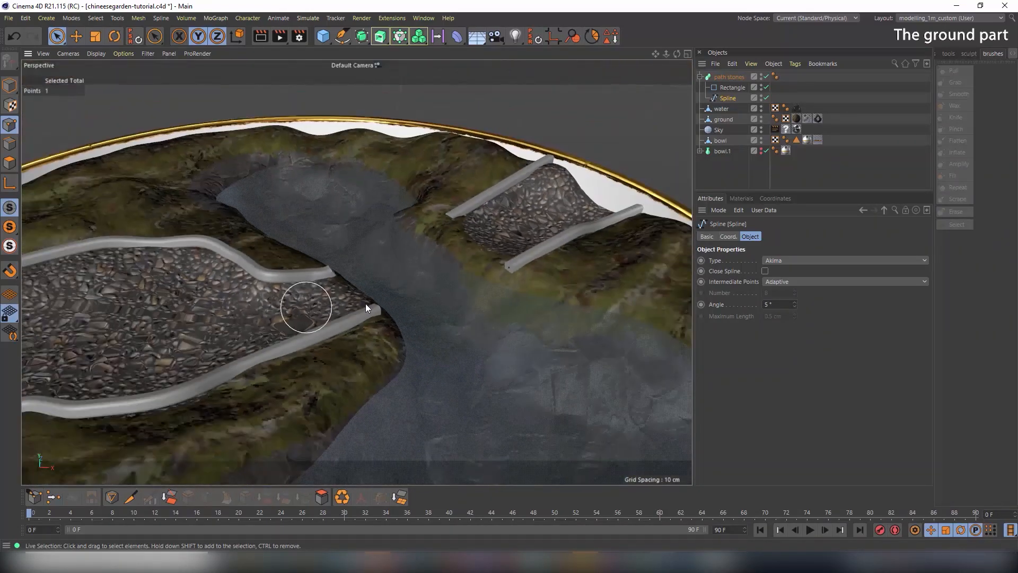
alt+middle_drag(480, 308, 503, 303)
alt+drag(503, 306, 536, 291)
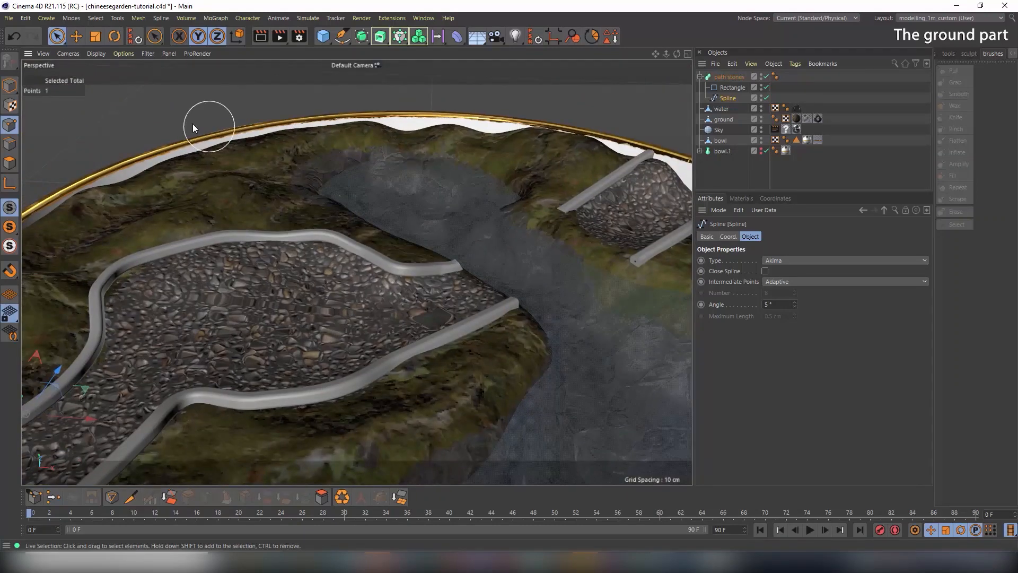
click(10, 85)
scroll(313, 196, down, 5)
alt+drag(291, 206, 332, 238)
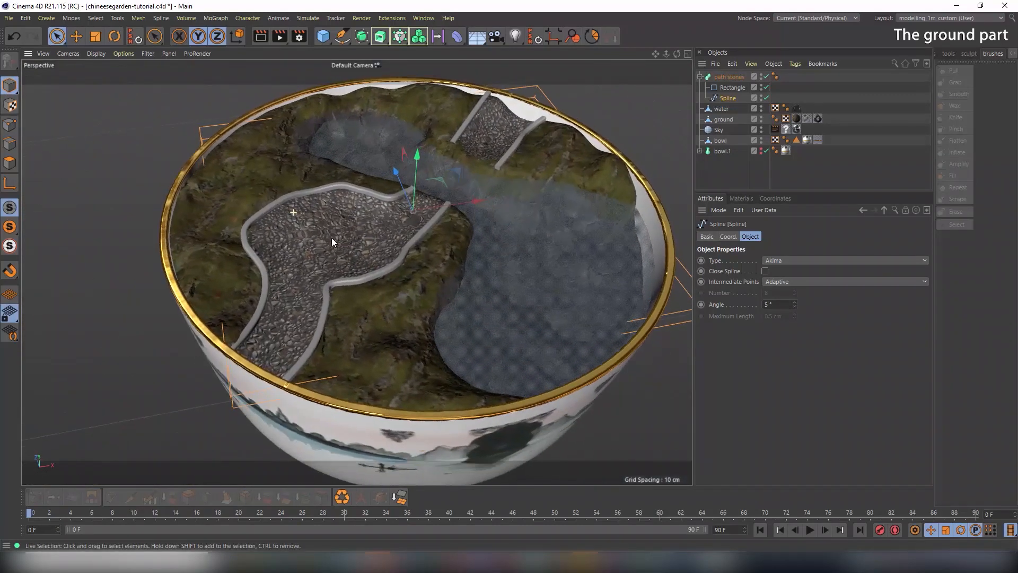
Render the bowl garden in the viewport, then switch to the photo browser's tex folder
click(260, 36)
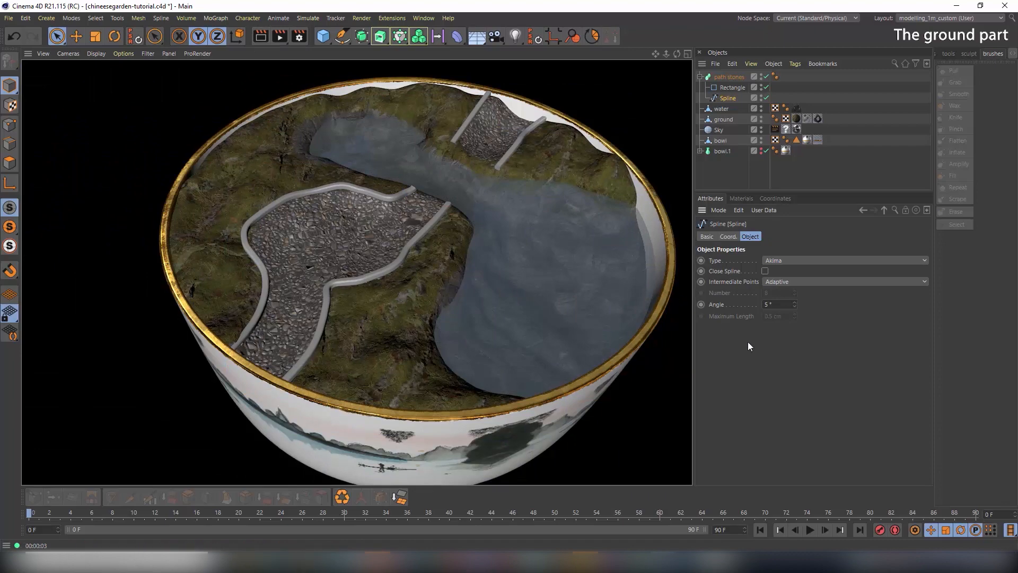
key(alt+Tab)
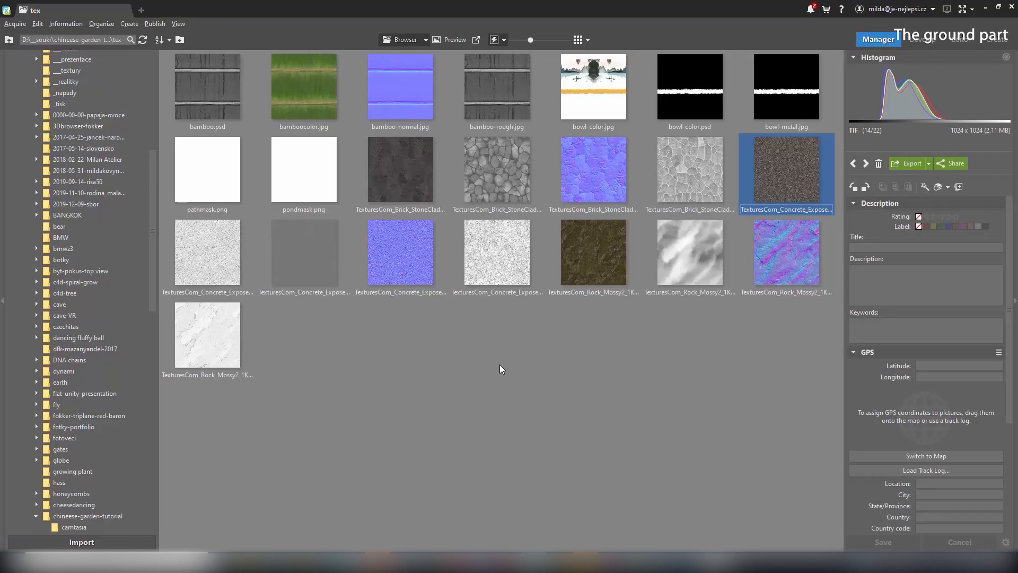
Preview the TexturesCom Brick StoneClad texture at full size, then return to Cinema 4D
click(417, 189)
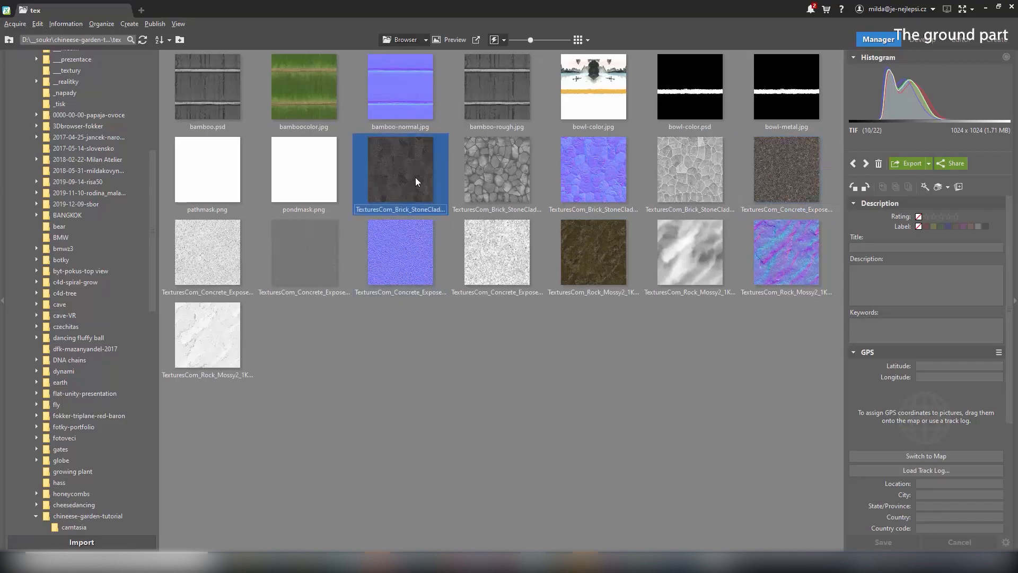
double_click(415, 177)
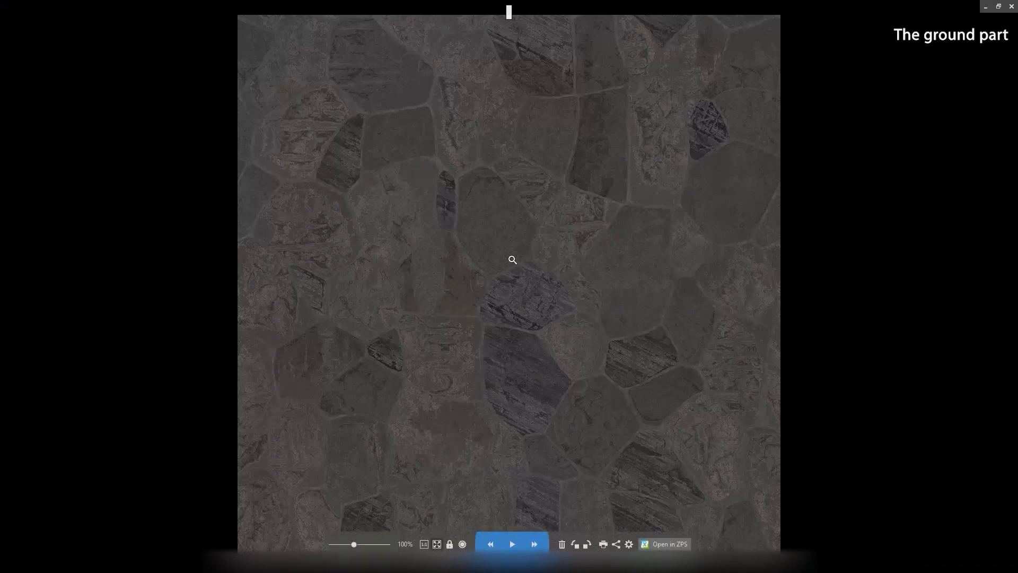
key(Escape)
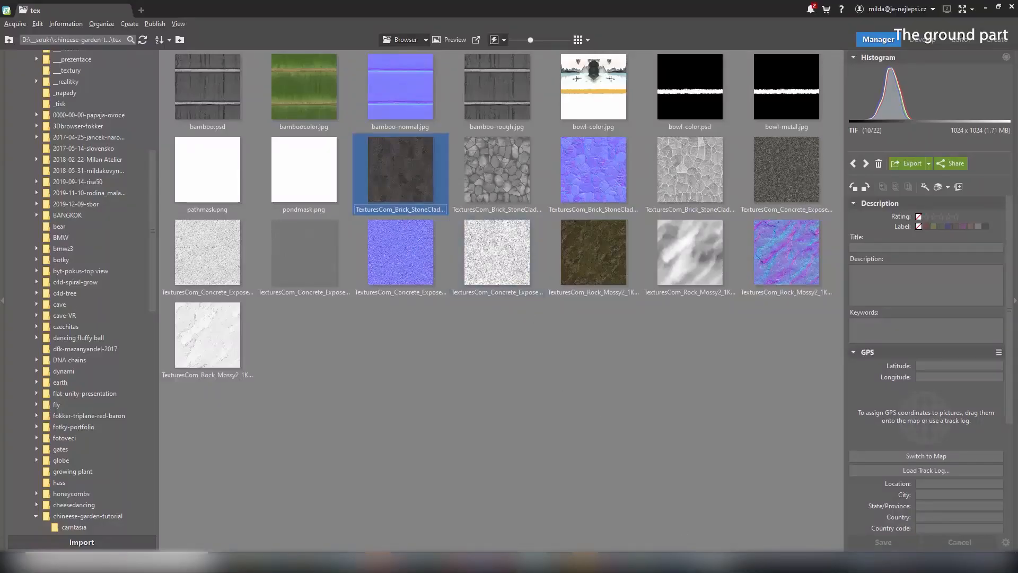
mouse_move(667, 562)
click(687, 530)
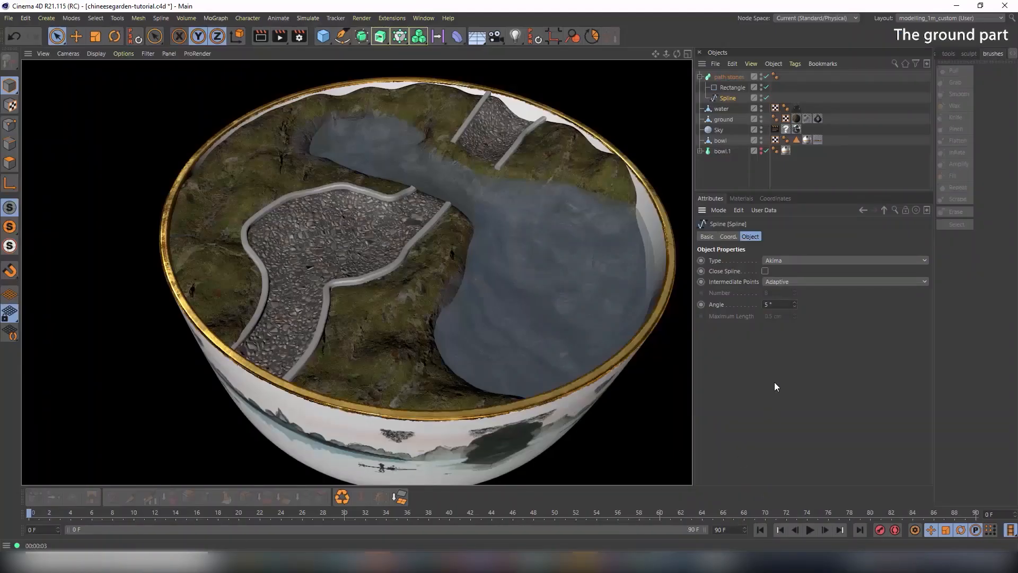
Create a new 'path stones' material using the StoneCladding2 albedo image as its colour texture
click(741, 199)
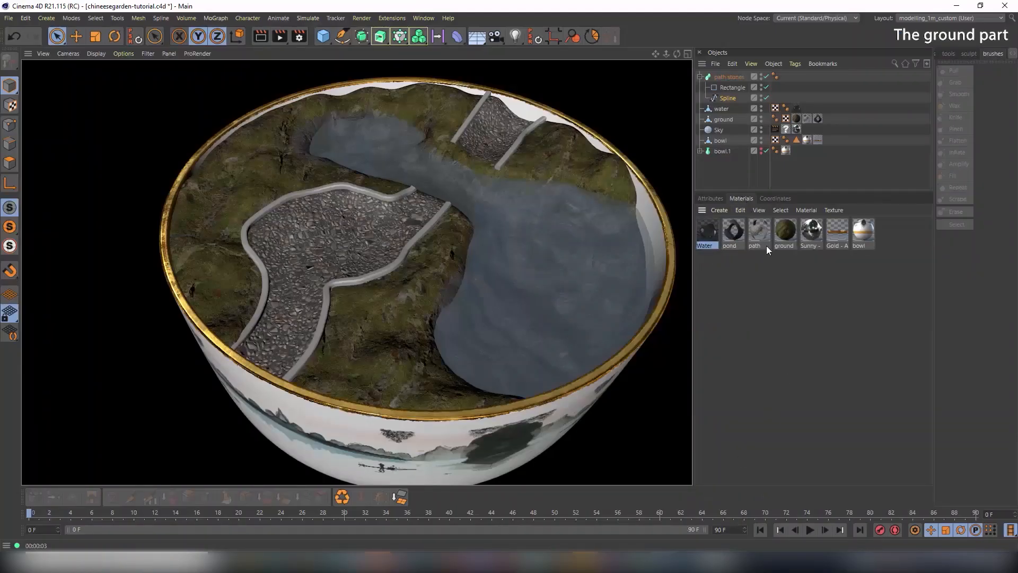
click(720, 210)
click(726, 219)
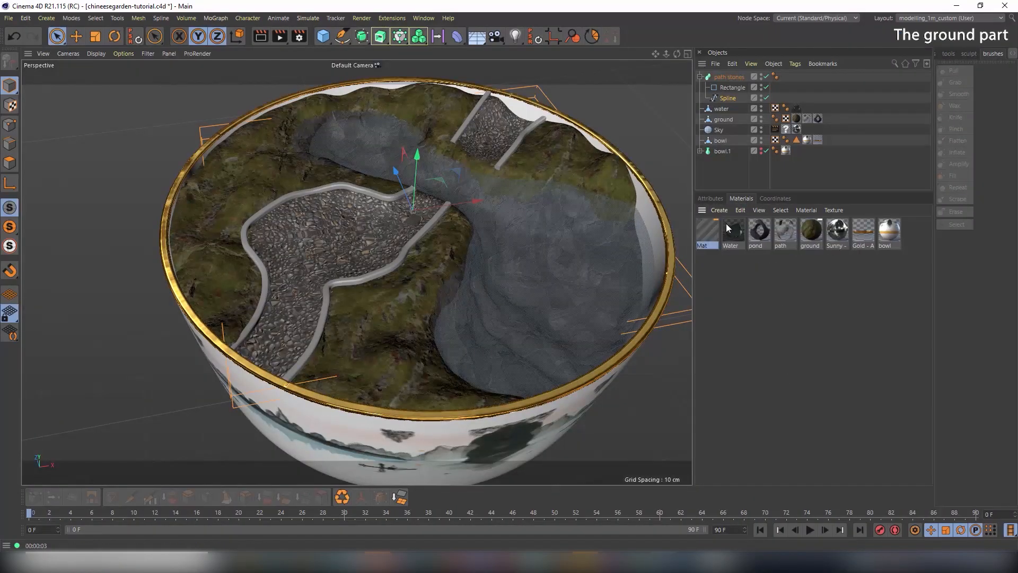
double_click(707, 230)
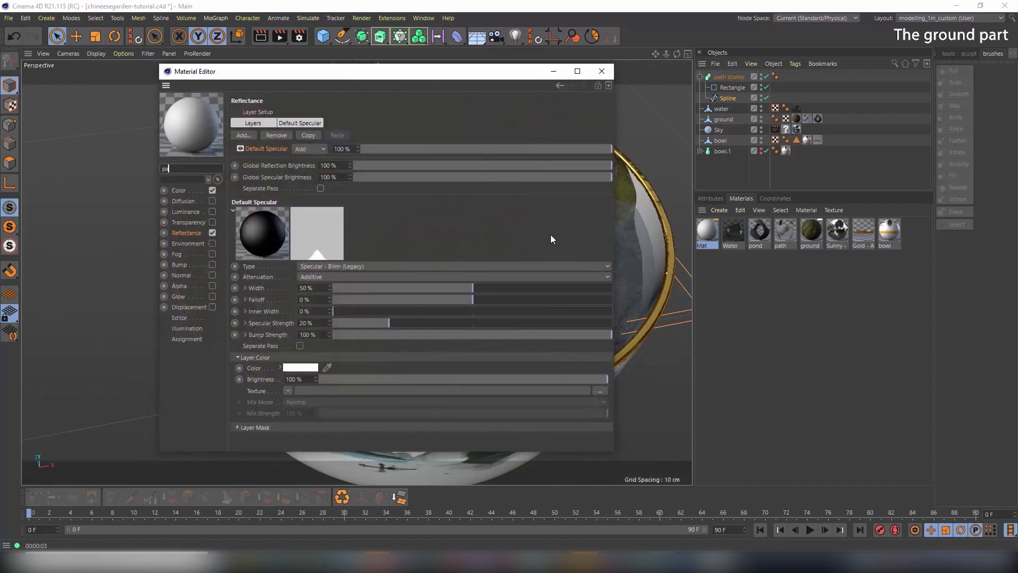
key(Return)
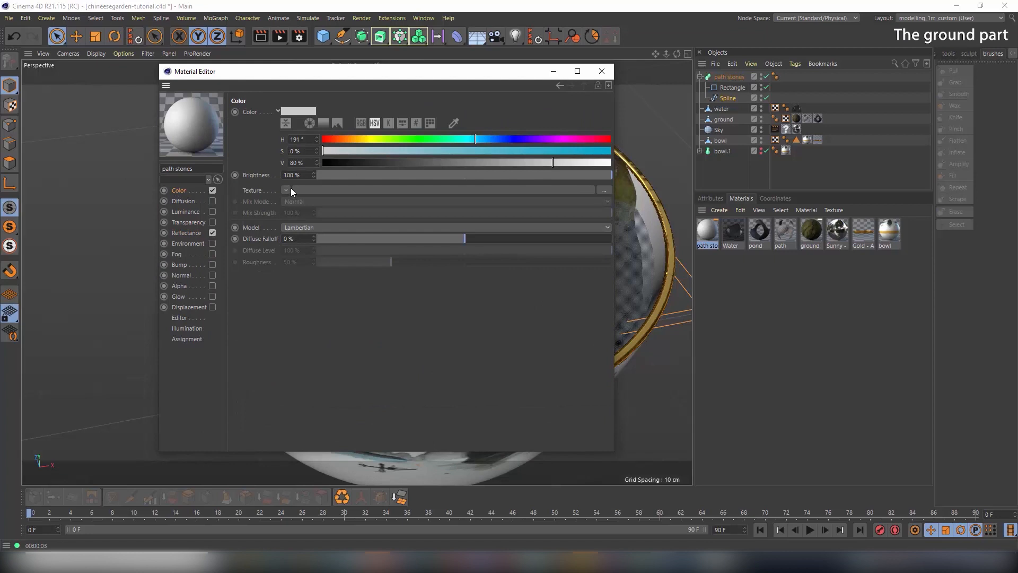
click(290, 191)
click(319, 201)
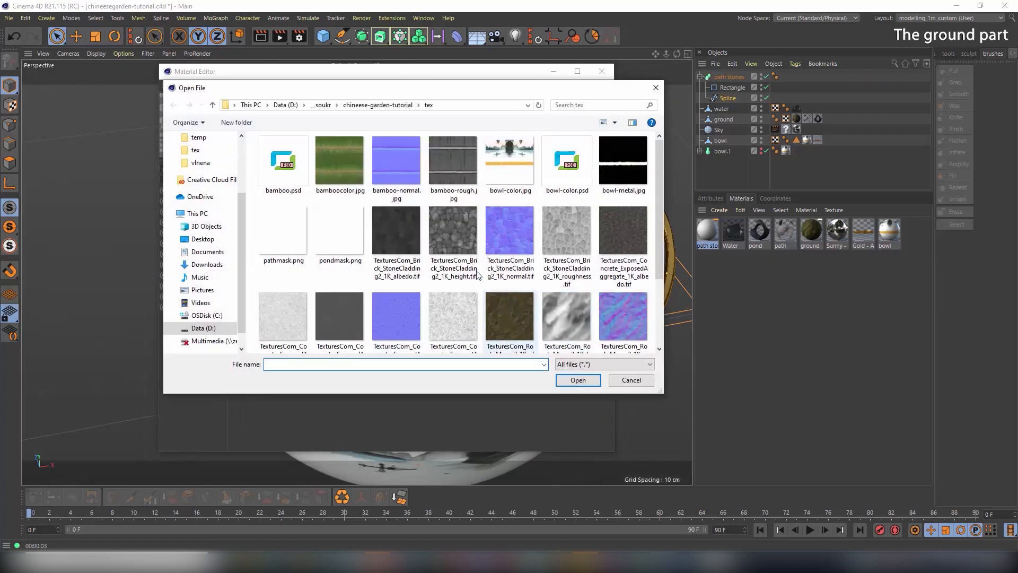
double_click(399, 234)
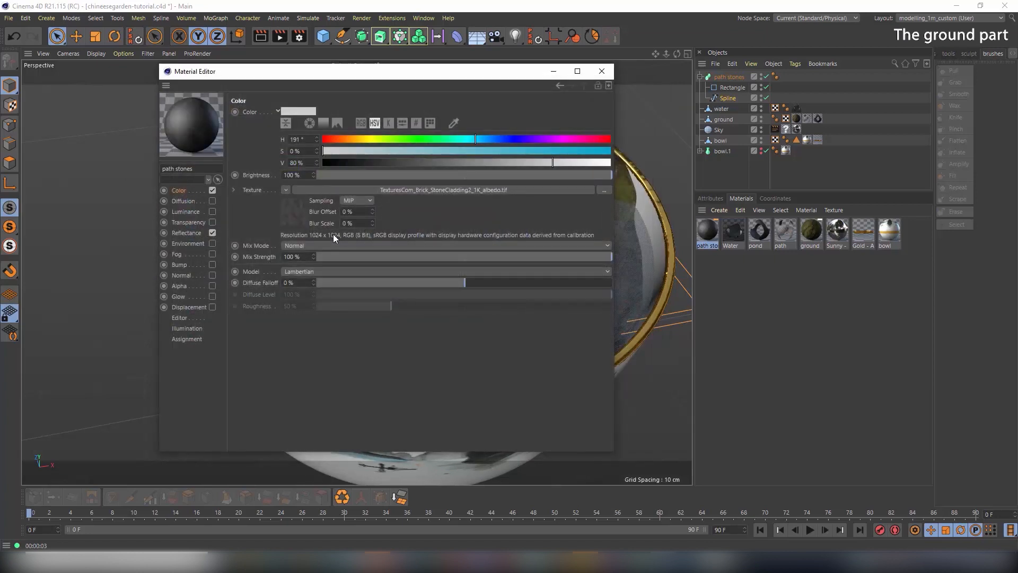
Enable the material's Normal channel without loading a map, close the editor, and delete the path curve
click(212, 275)
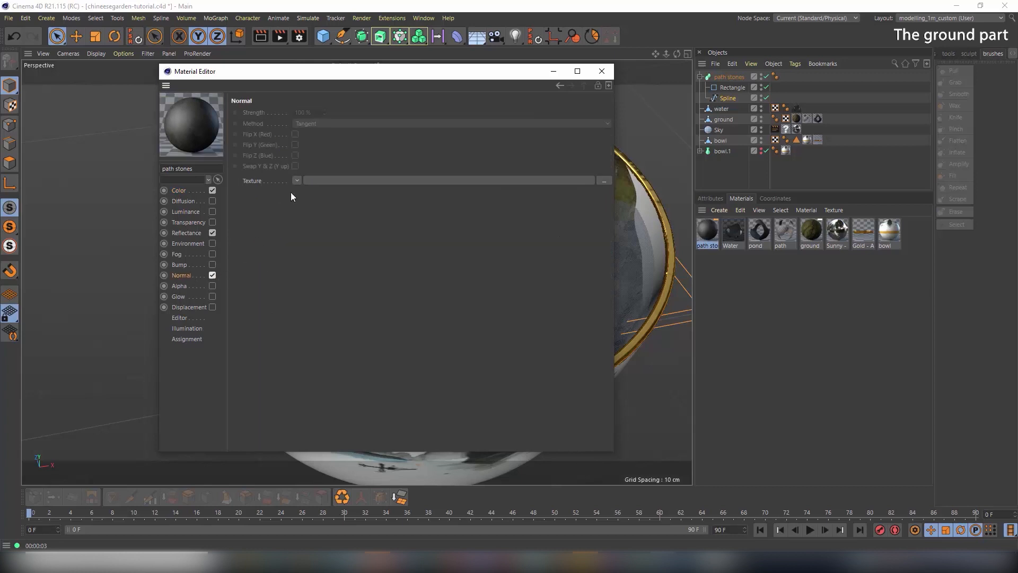
click(297, 180)
click(307, 203)
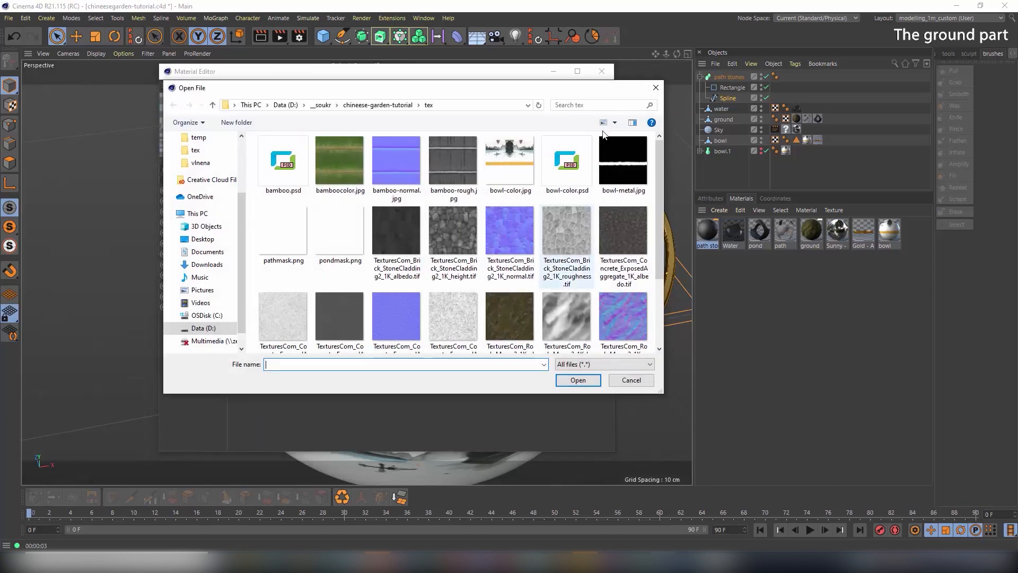
click(619, 78)
click(601, 70)
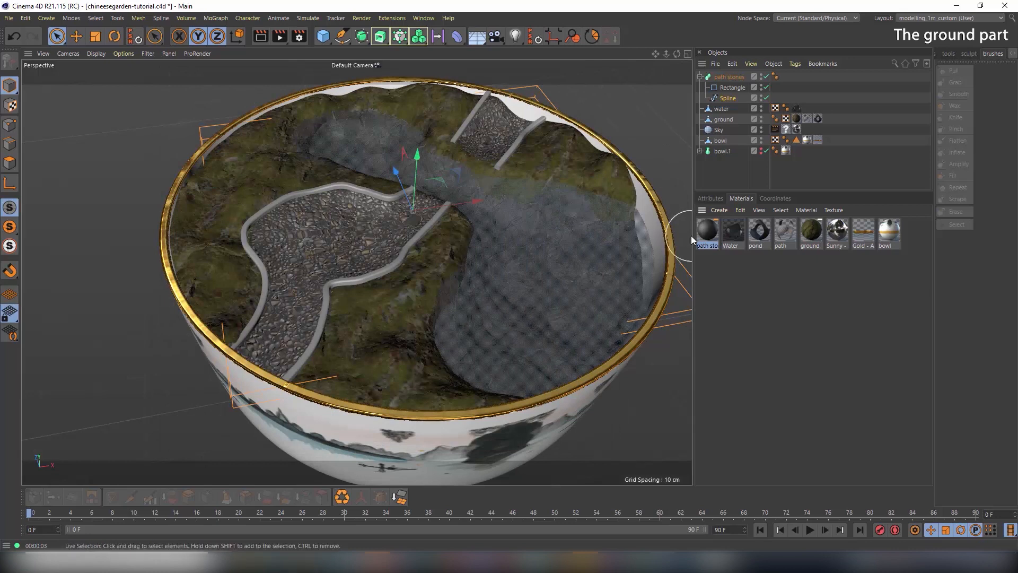
key(Delete)
Delete the path stones material from the material manager
click(714, 252)
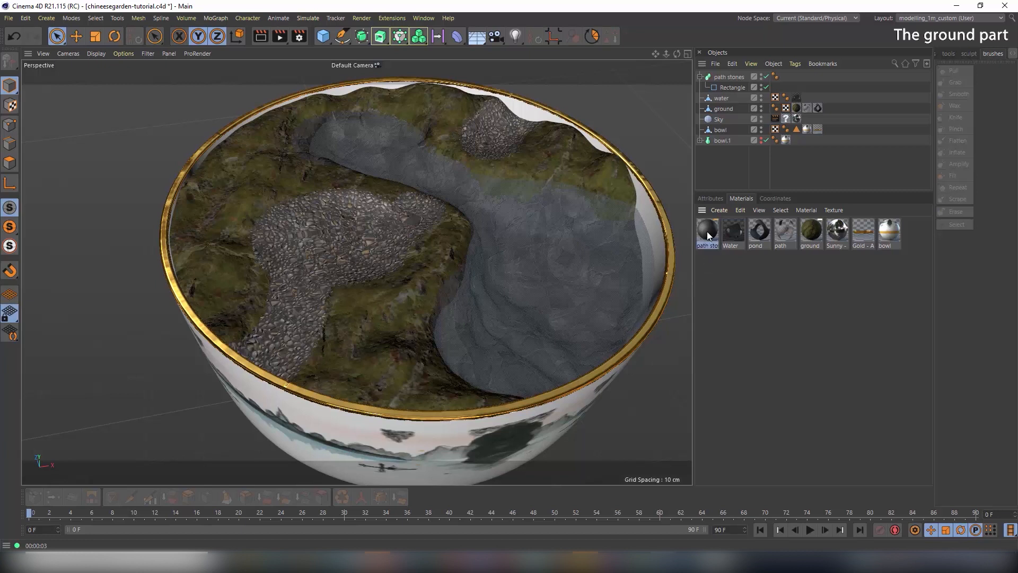
key(Delete)
key(ctrl+z)
key(ctrl+z)
key(ctrl+z)
key(ctrl+z)
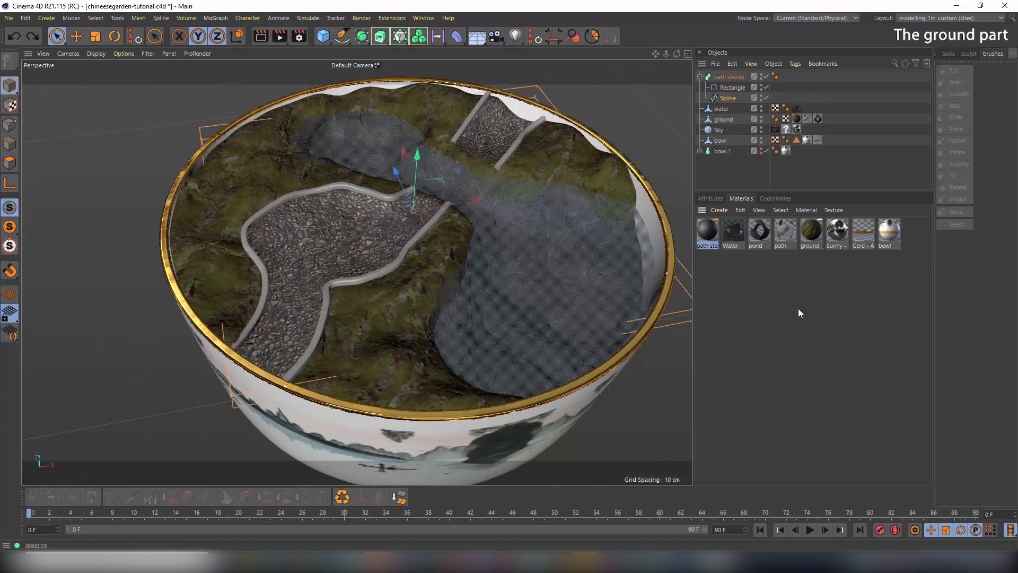
click(741, 279)
key(Delete)
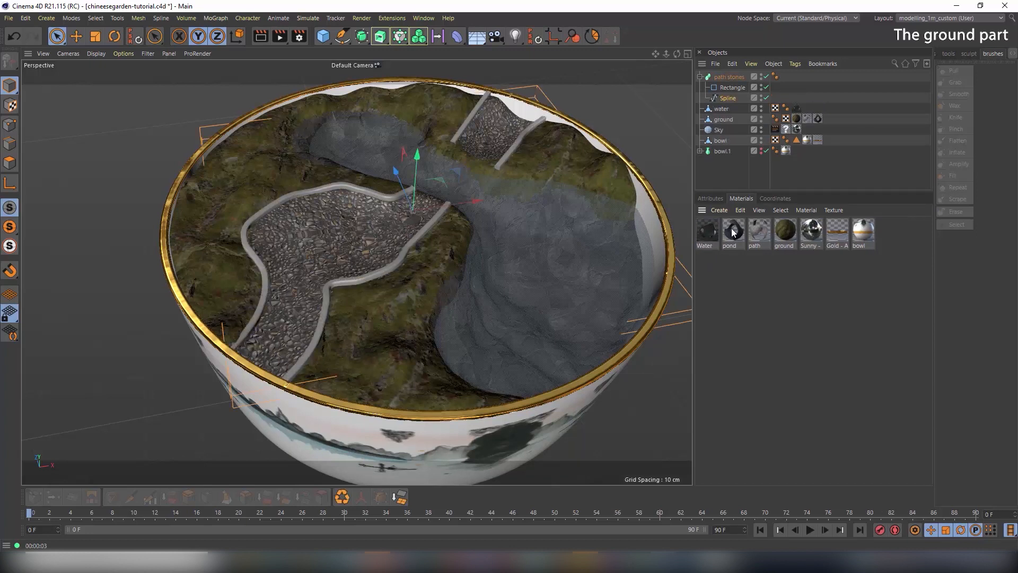
Duplicate the pond material as pond.1 and turn off its Alpha channel
click(733, 232)
ctrl+drag(736, 240, 894, 243)
double_click(890, 232)
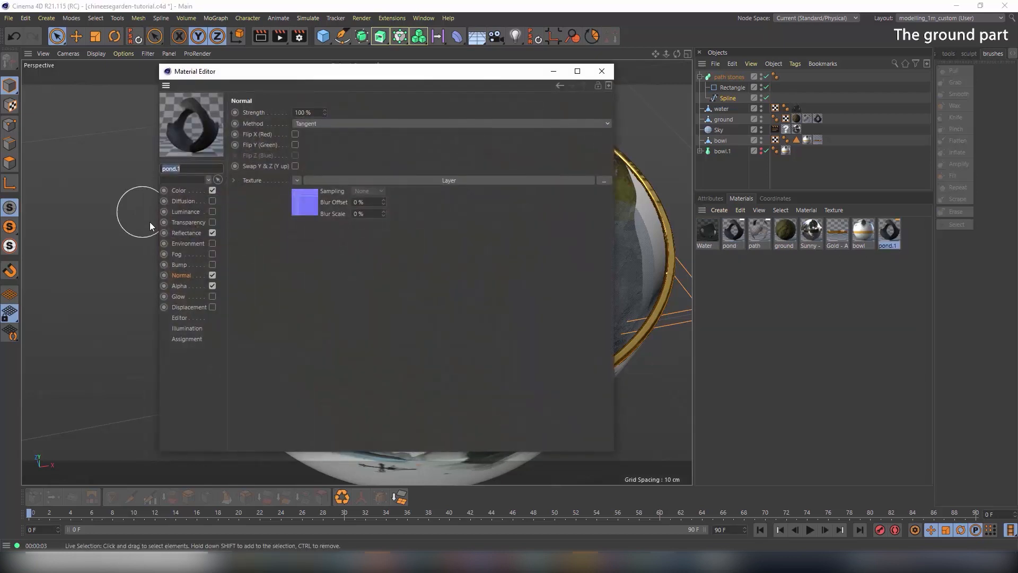
click(213, 287)
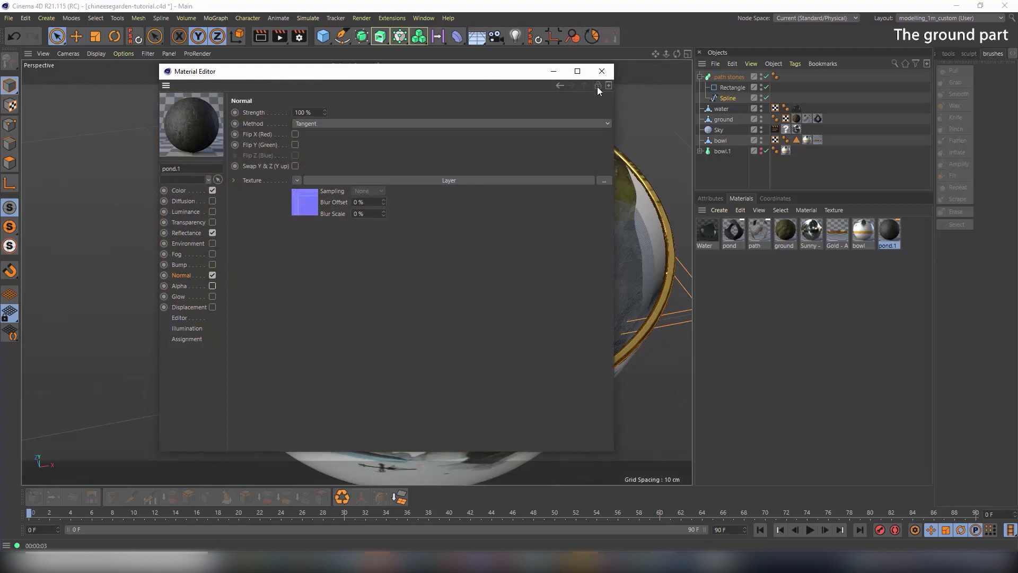
click(602, 72)
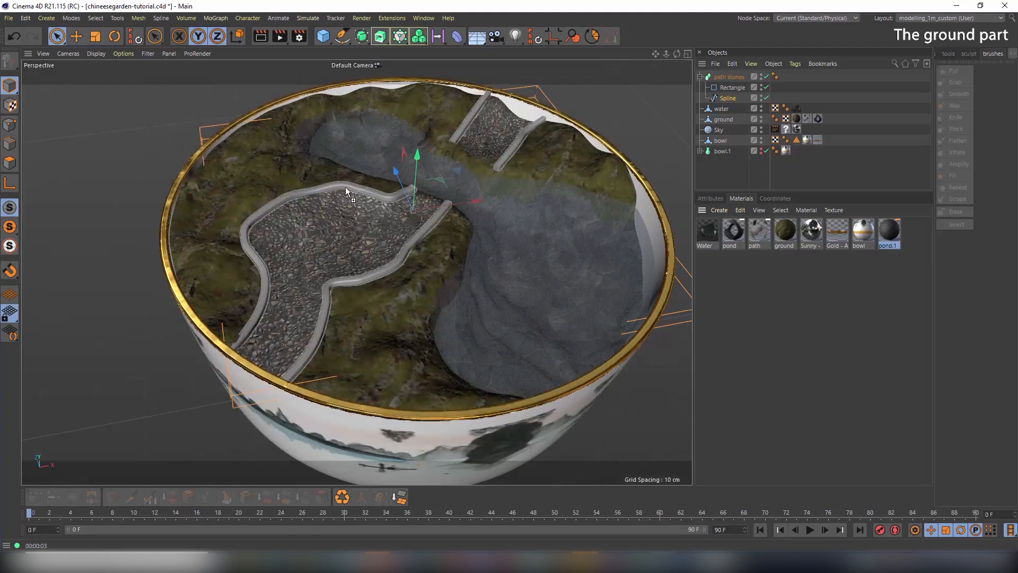
Apply pond.1 to the path stones curbs and render the view to inspect the border
drag(345, 186, 348, 185)
alt+right_drag(368, 290, 625, 306)
alt+middle_drag(463, 211, 428, 288)
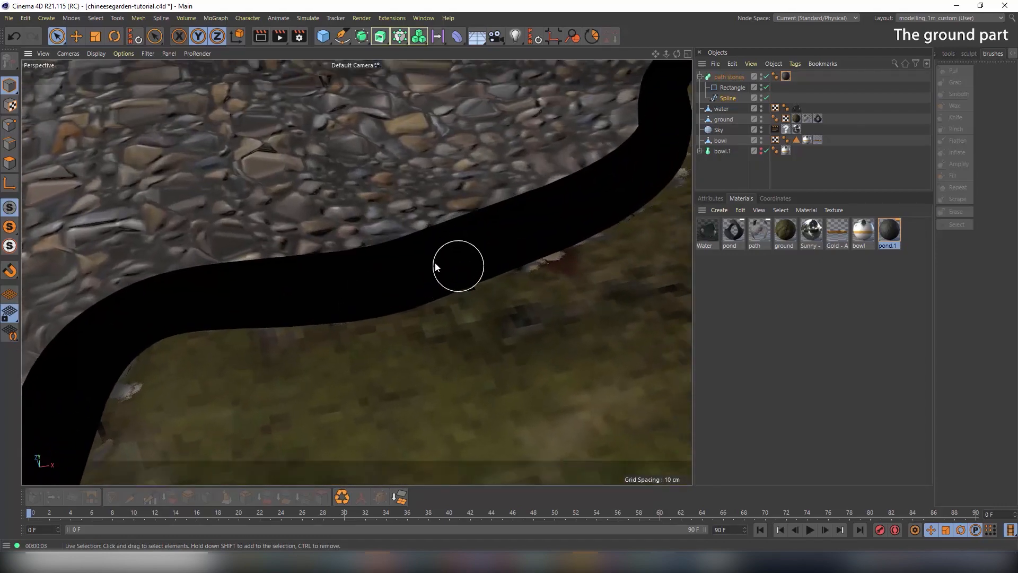
alt+drag(428, 287, 487, 259)
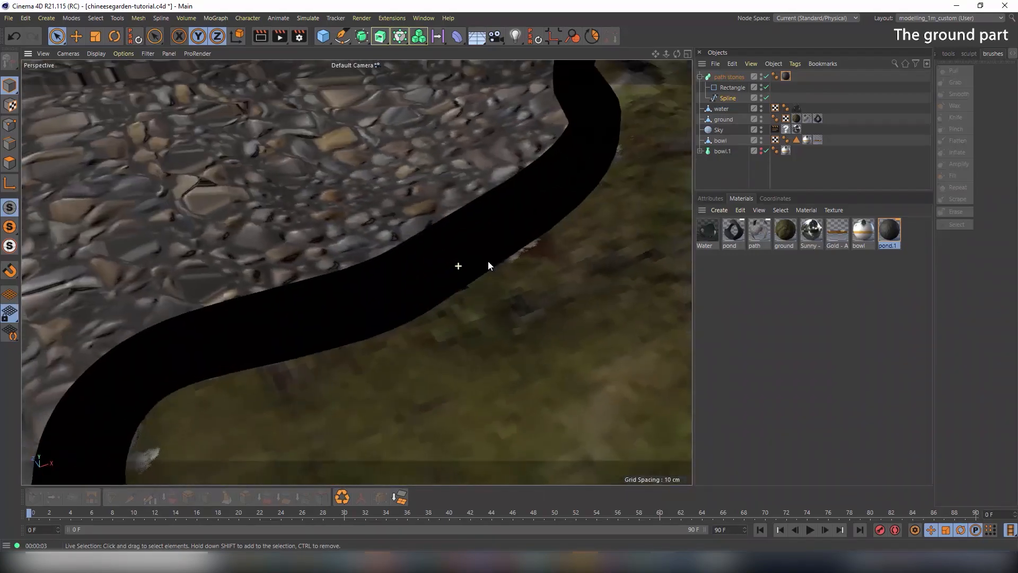
alt+right_drag(487, 261, 356, 286)
alt+drag(519, 273, 460, 277)
alt+right_drag(461, 278, 419, 276)
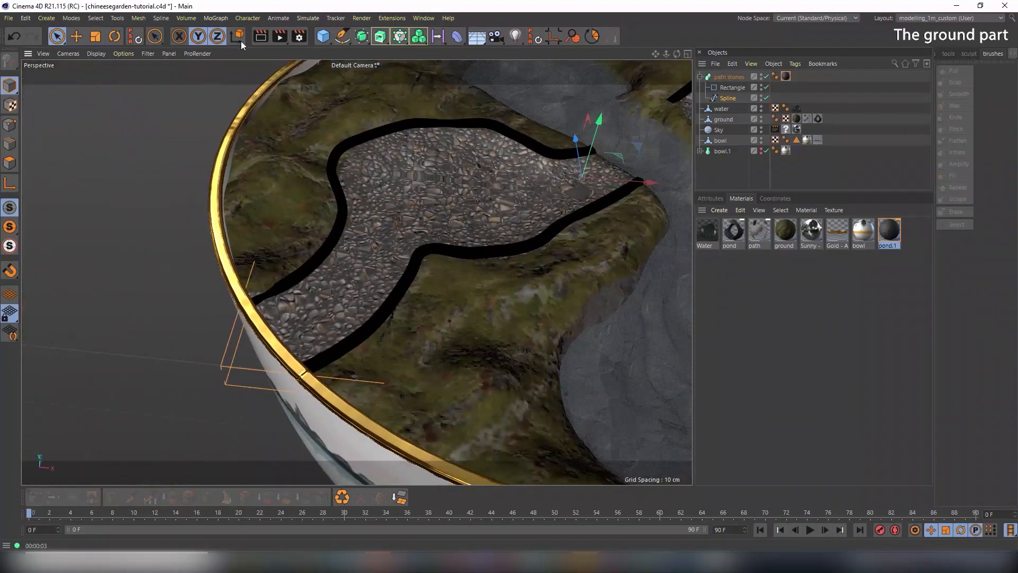
click(260, 36)
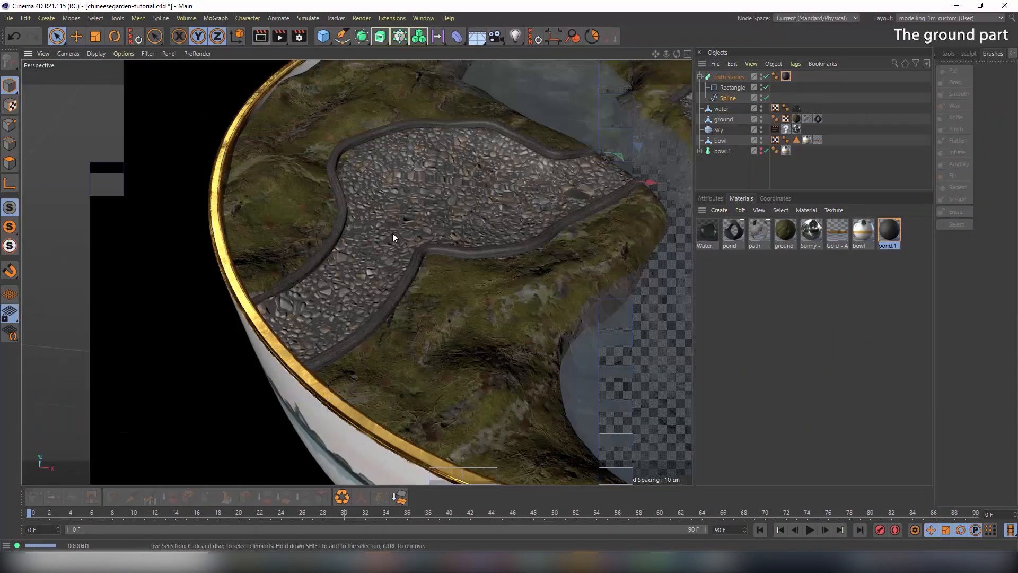
alt+drag(418, 238, 406, 259)
alt+right_drag(393, 285, 523, 291)
alt+drag(463, 288, 416, 286)
alt+right_drag(416, 285, 351, 265)
alt+right_drag(458, 290, 492, 297)
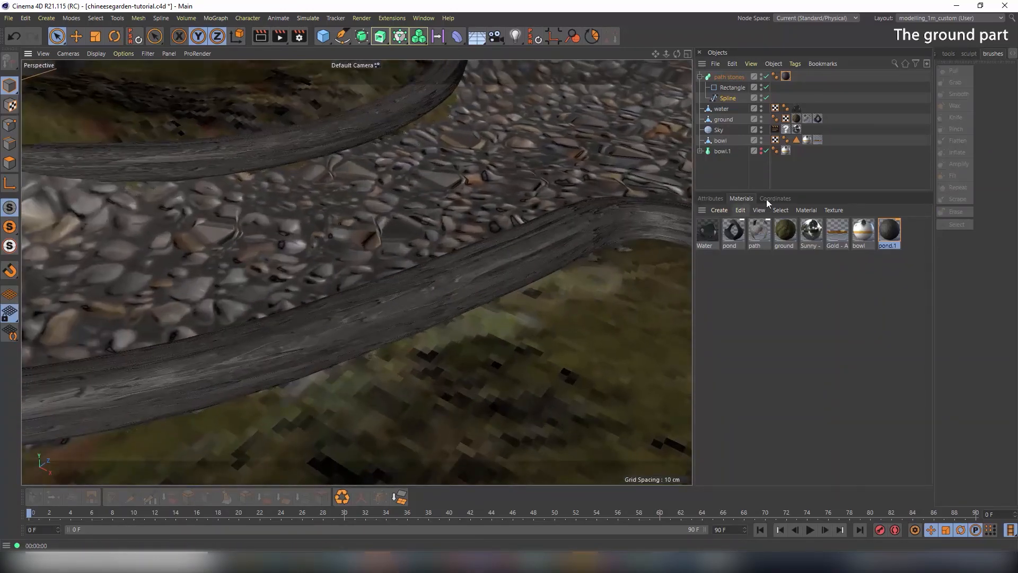
Set the pond.1 material tag tiling to 0.16 U and 1.88 V, then check the path
click(710, 198)
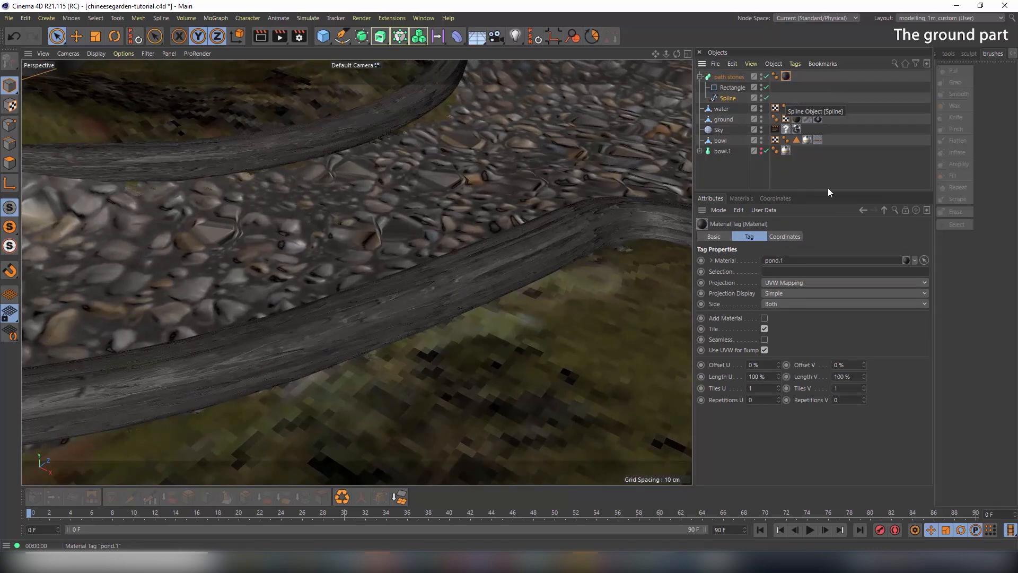
drag(779, 388, 779, 374)
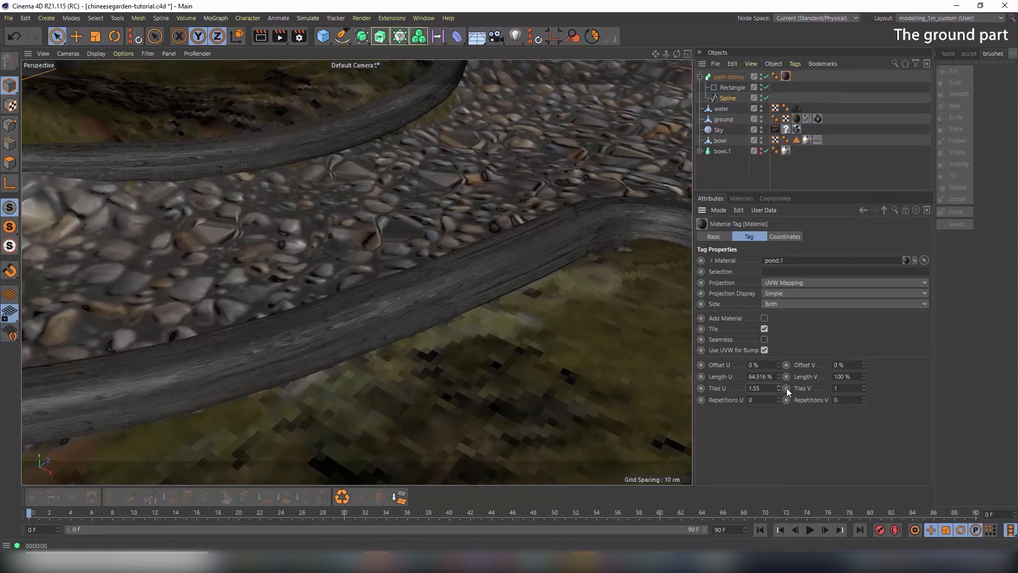
key(ctrl+z)
drag(863, 387, 863, 334)
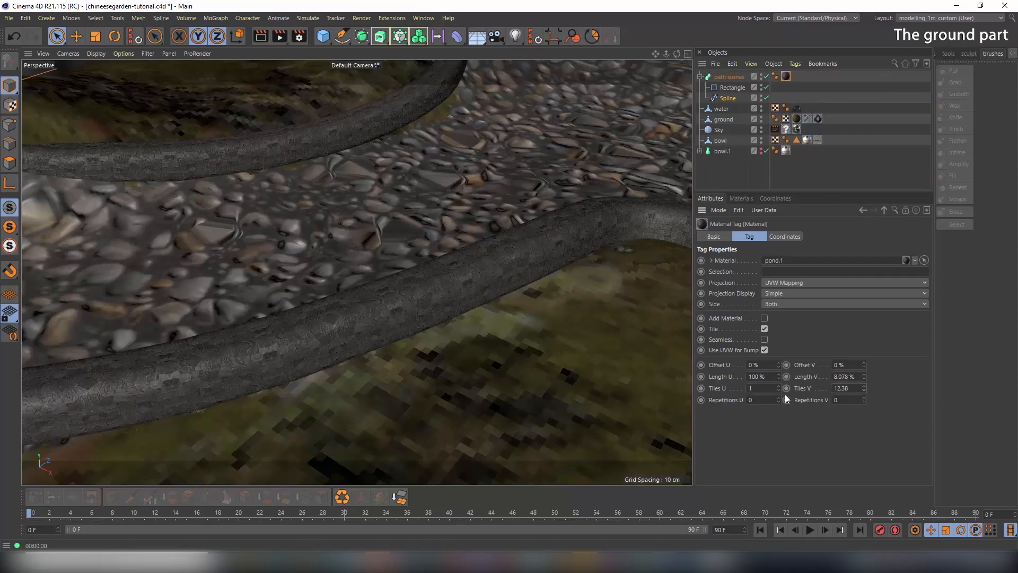
mouse_move(779, 388)
mouse_down()
mouse_move(779, 397)
mouse_move(781, 386)
mouse_up()
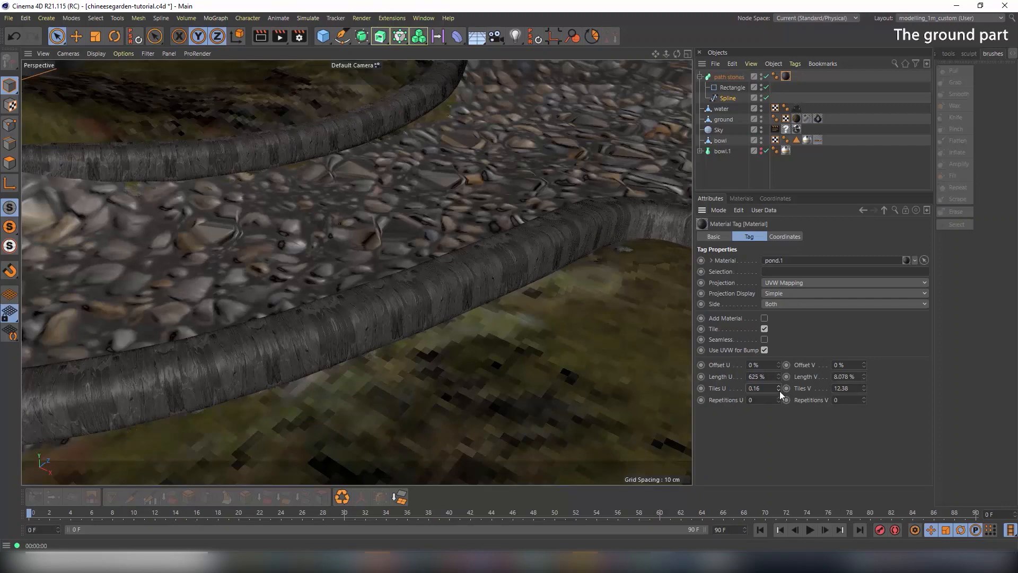
drag(864, 388, 864, 413)
alt+right_drag(514, 219, 418, 234)
alt+drag(422, 230, 485, 226)
alt+middle_drag(449, 164, 297, 265)
mouse_move(443, 243)
alt+right_down()
mouse_move(409, 226)
mouse_move(450, 247)
alt+right_up()
alt+drag(457, 262, 454, 237)
Shift the heights of two points on the path Spline in Point mode
click(728, 98)
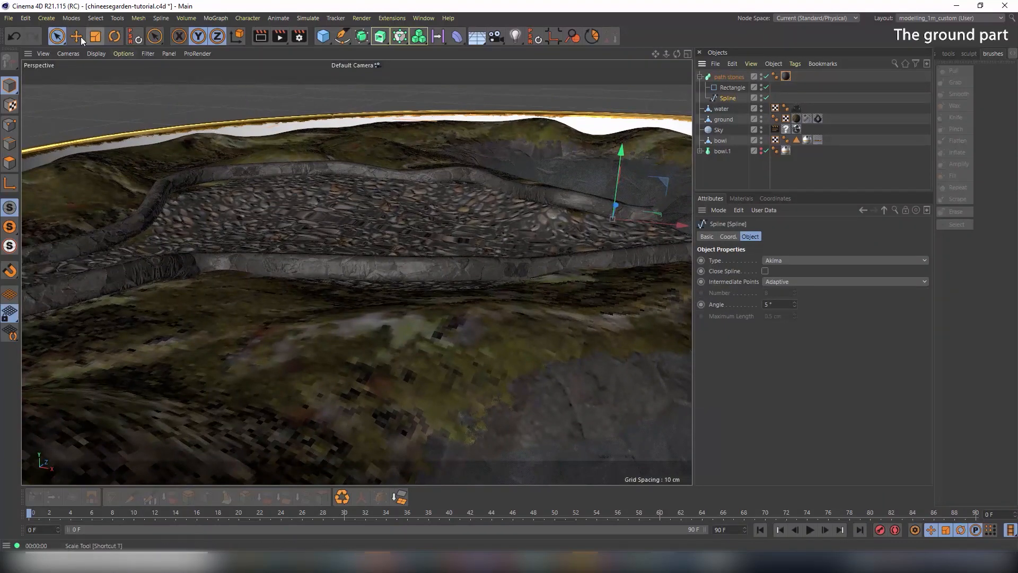
click(5, 130)
click(447, 270)
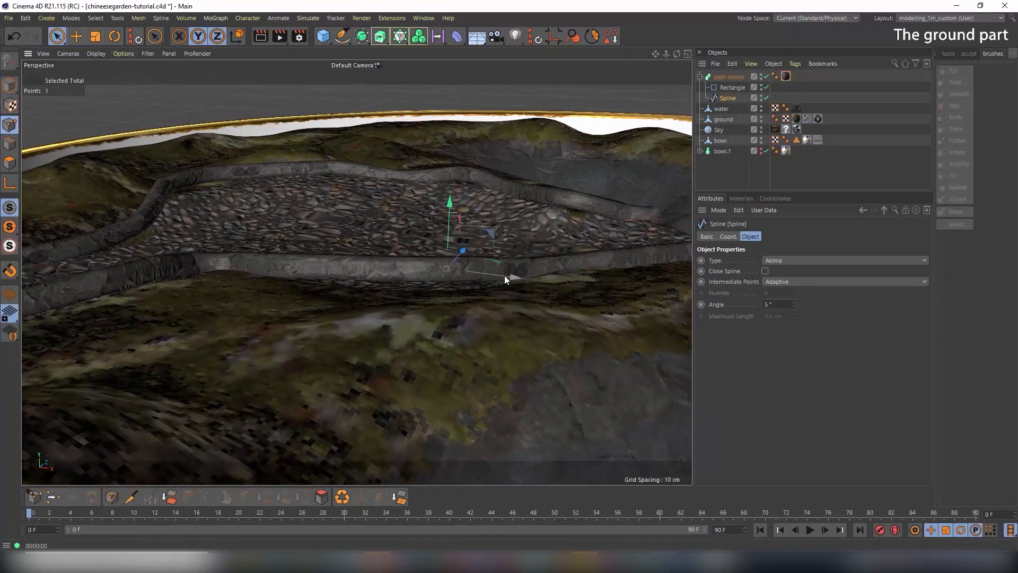
drag(449, 238, 380, 241)
click(328, 240)
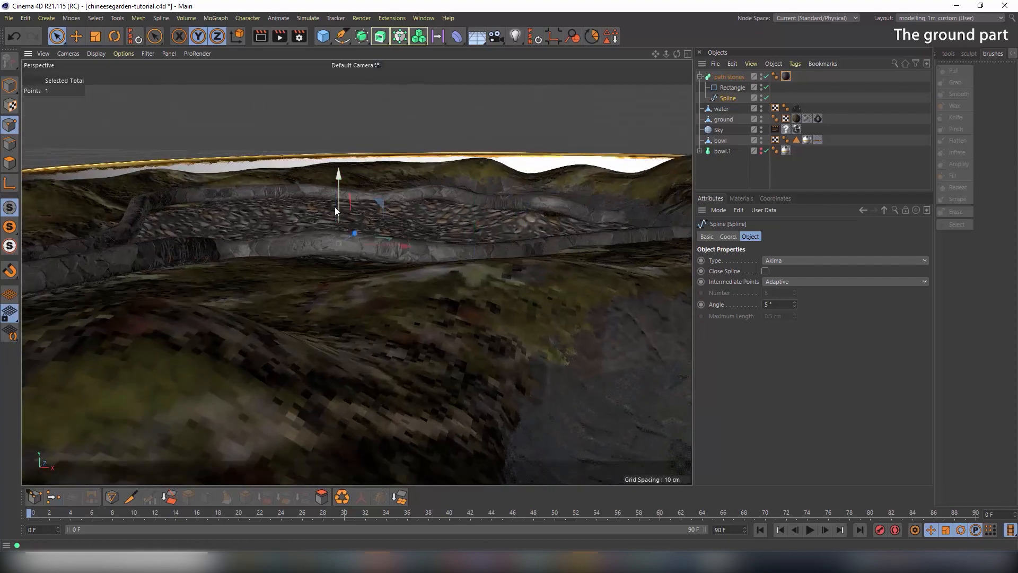
drag(338, 206, 336, 219)
Return to Model mode, select the pond.1 tag and render the view
alt+drag(490, 223, 368, 229)
click(10, 85)
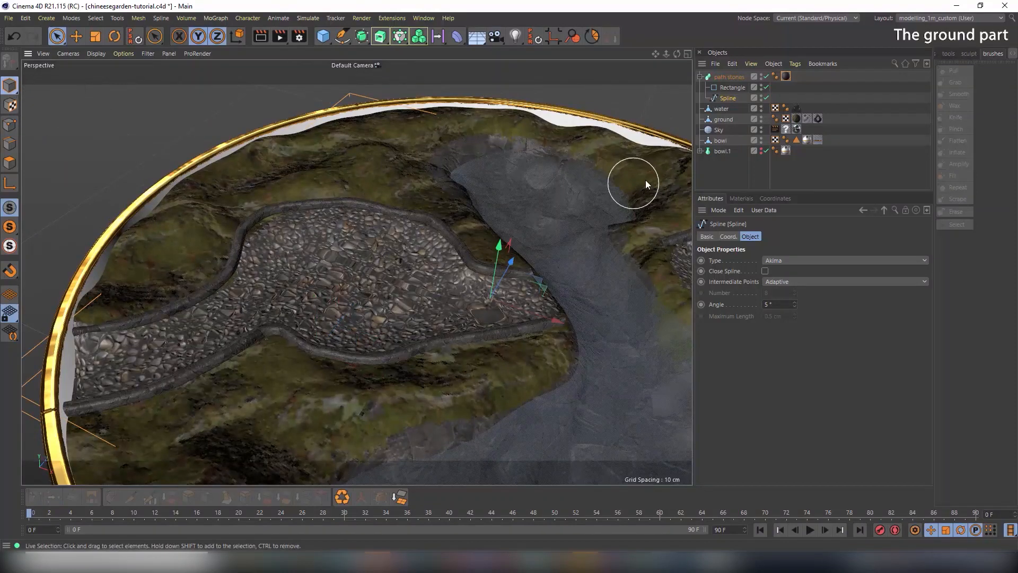
click(786, 77)
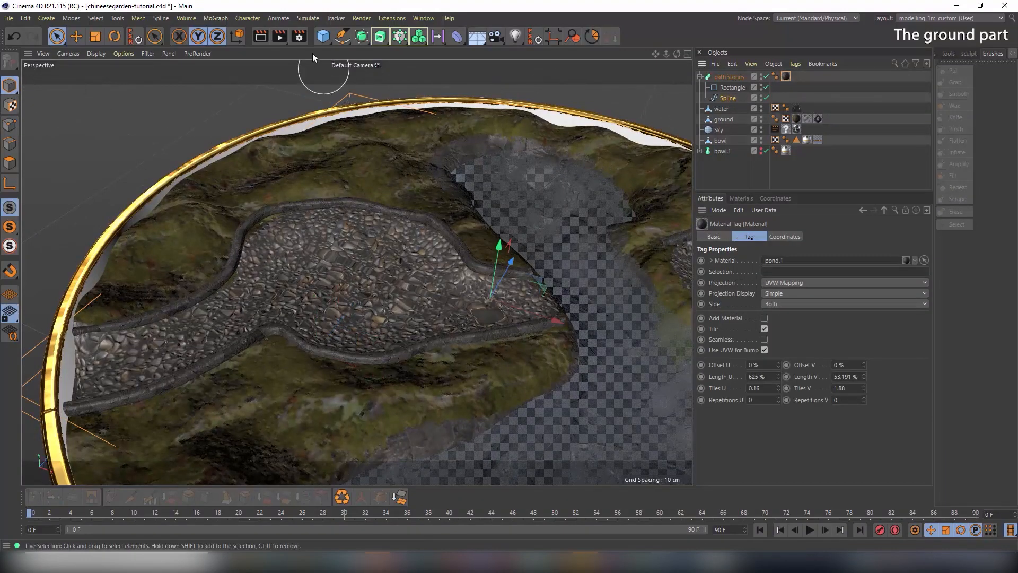
click(261, 37)
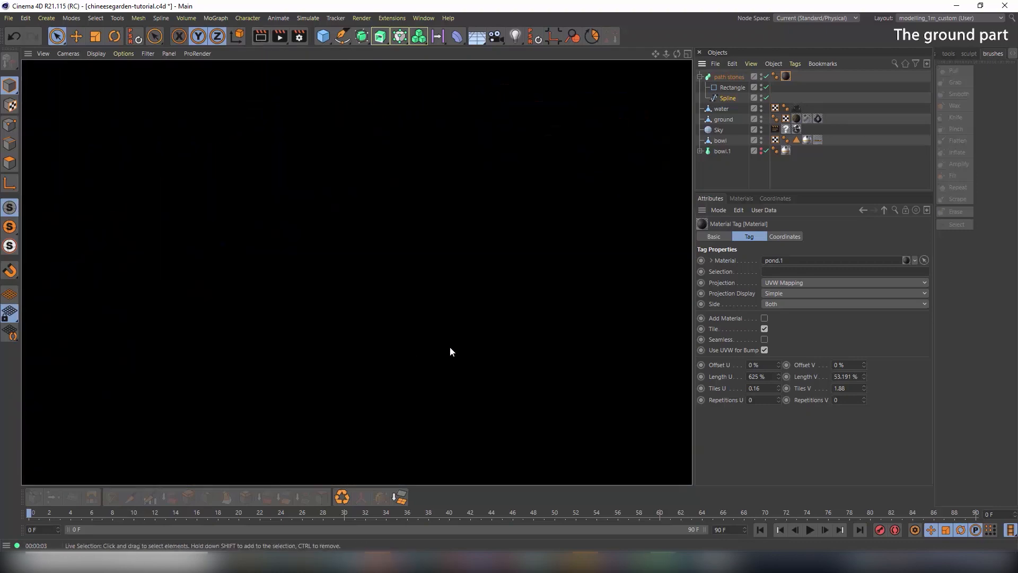
Clear the previous render and re-render the view of the path, curbs and pond
click(456, 322)
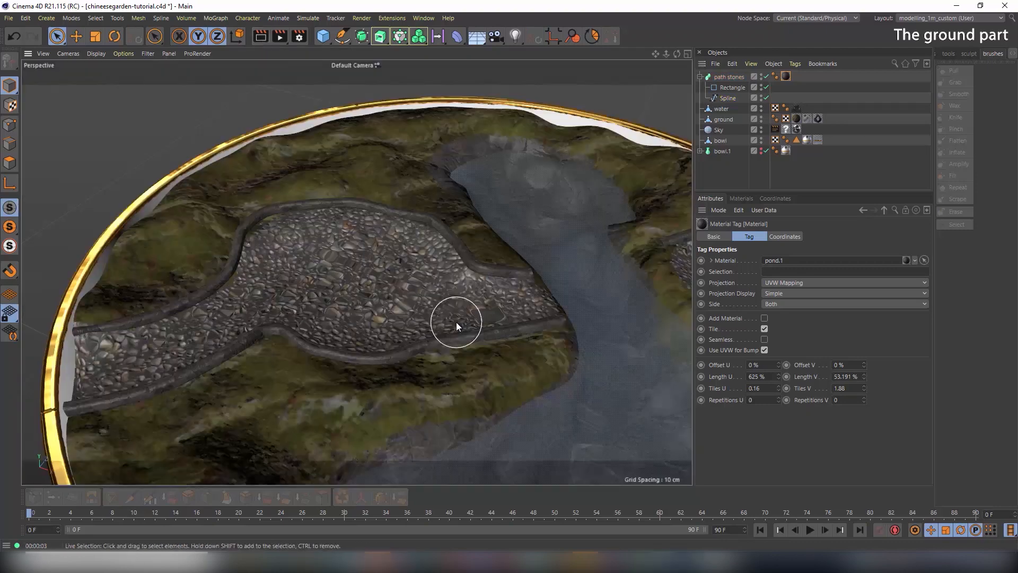
click(260, 37)
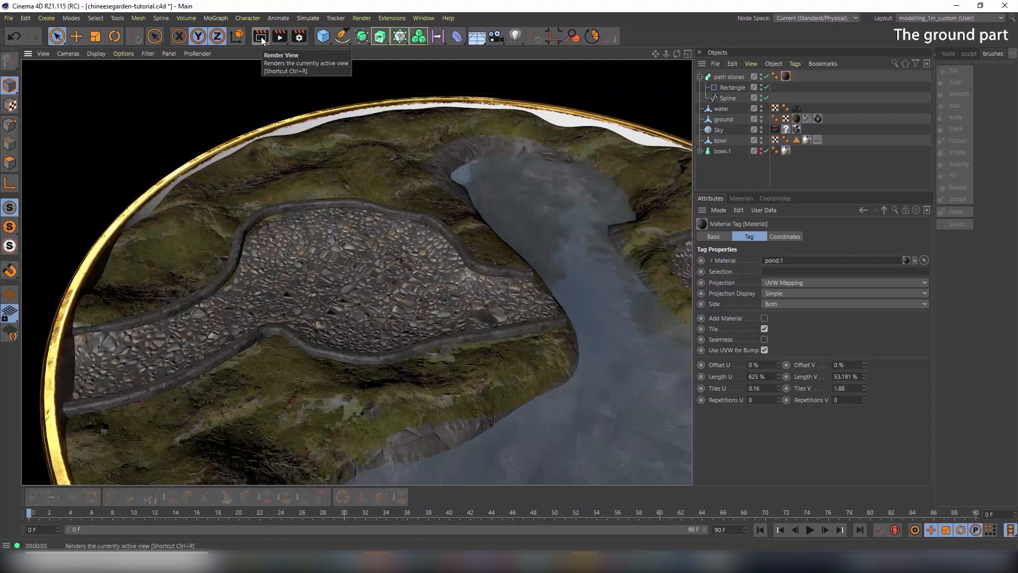
Rename the pond.1 copy to 'path stones'
click(740, 199)
double_click(890, 234)
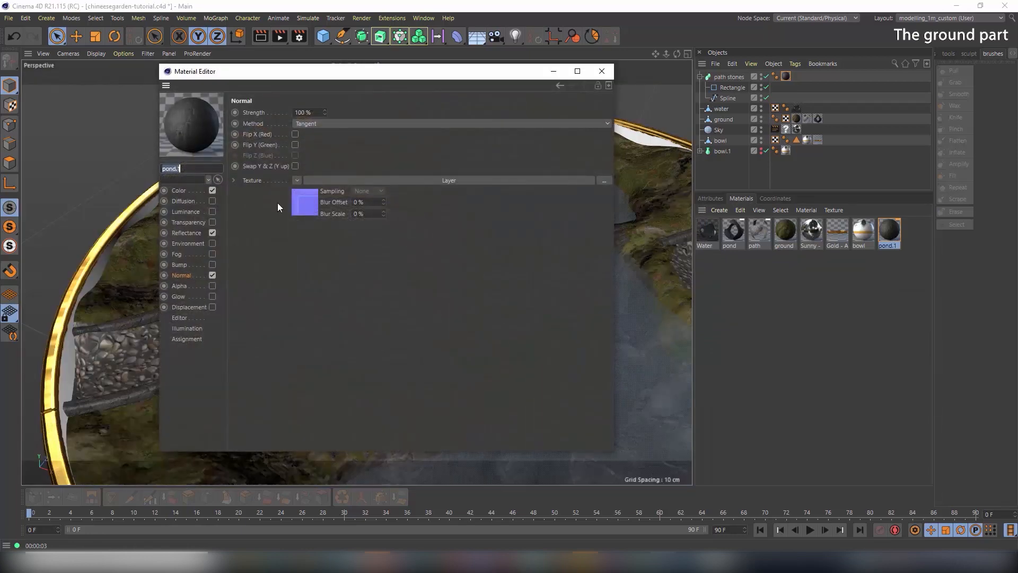
text(path stones)
Enable displacement with the StoneCladding2 height map at 0.5 cm height
click(188, 308)
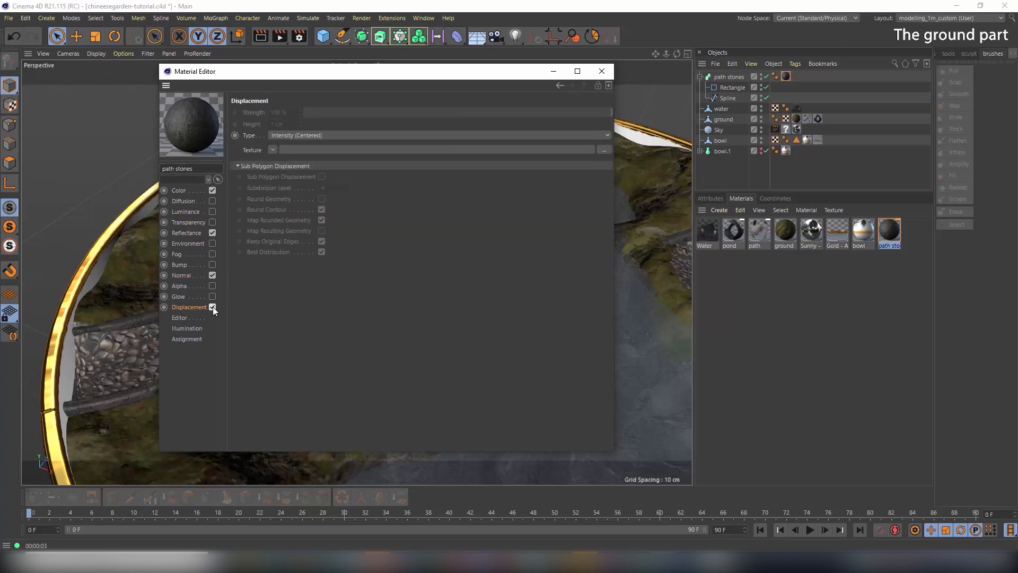
click(273, 151)
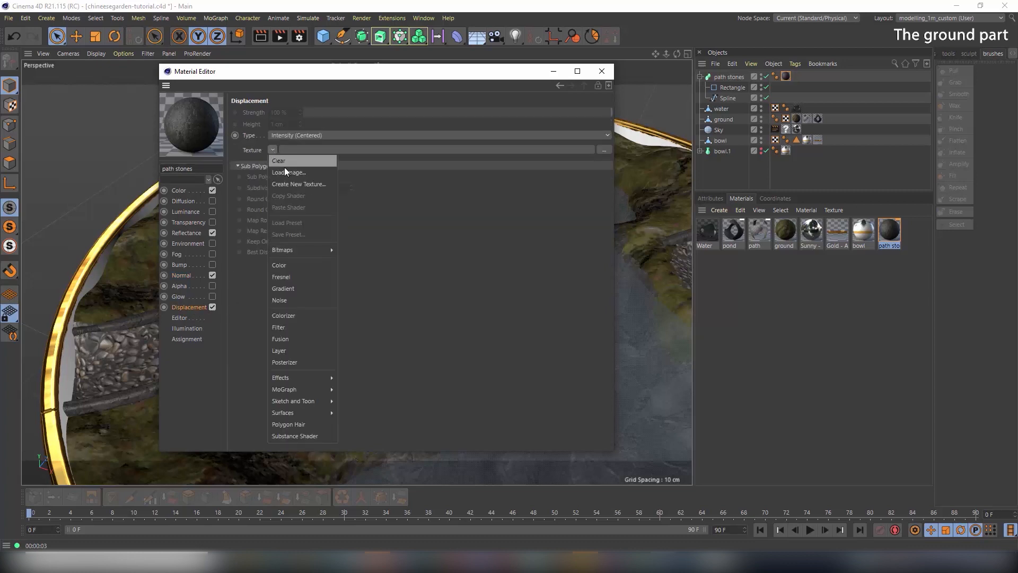
click(285, 169)
click(454, 323)
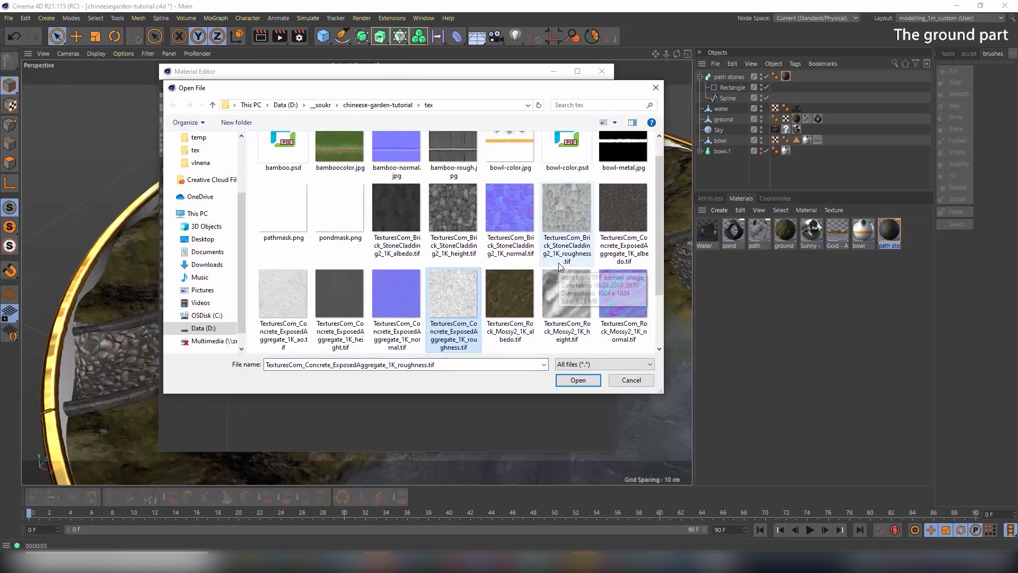
click(451, 251)
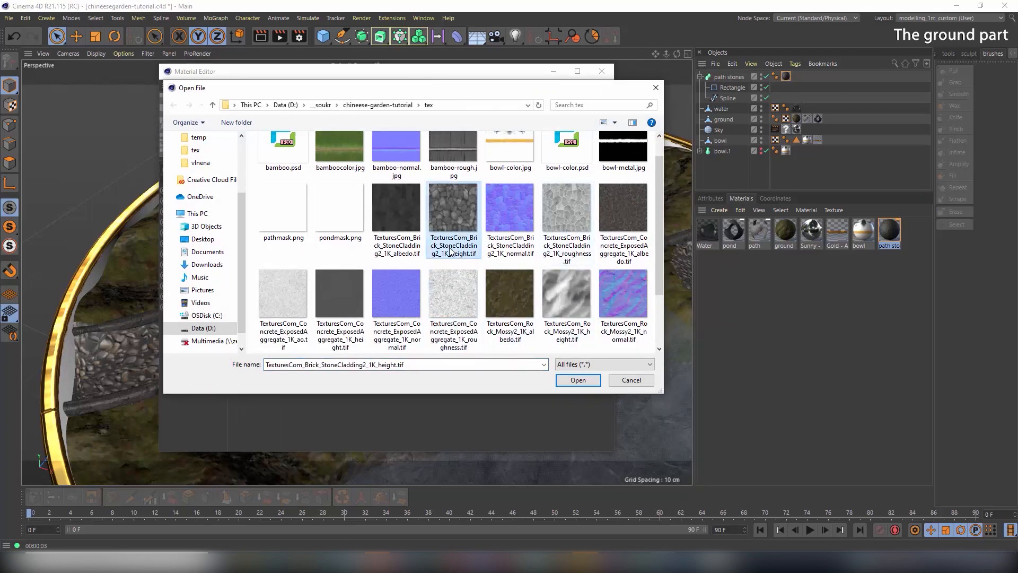
double_click(452, 219)
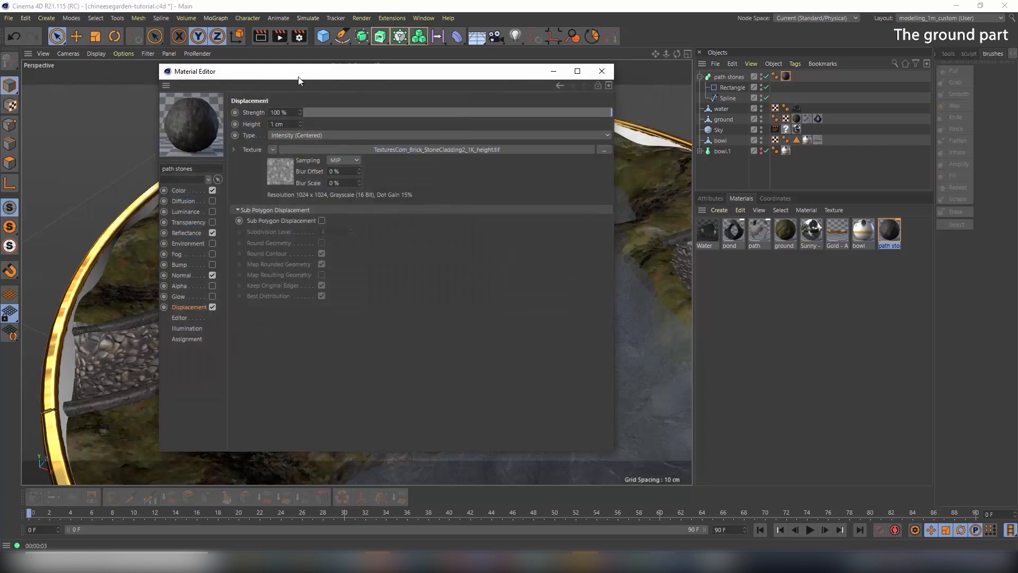
drag(298, 79, 428, 96)
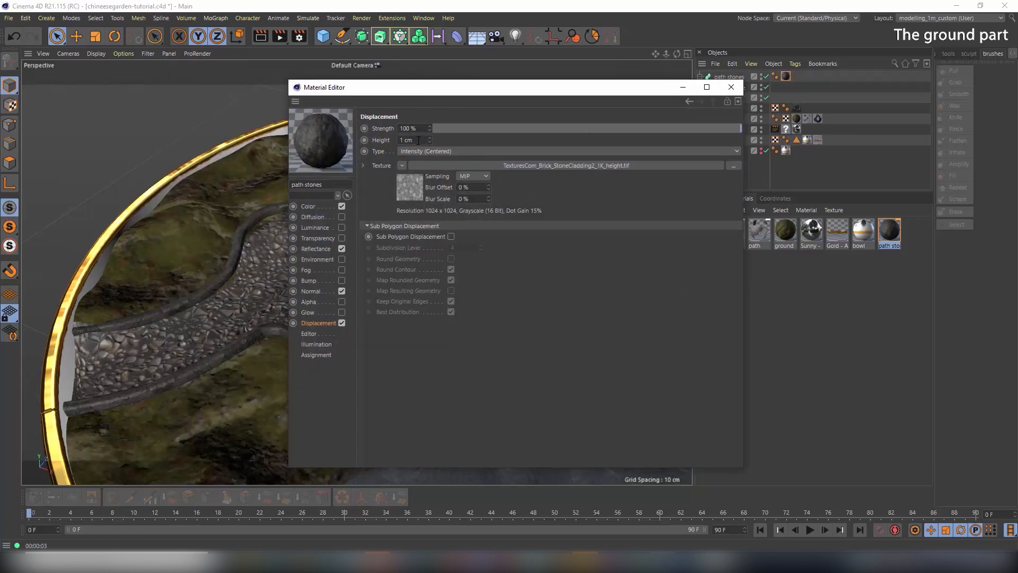
double_click(418, 141)
text(0.5)
key(Return)
Render a preview, then raise the path stones displacement height to 2 cm
click(731, 87)
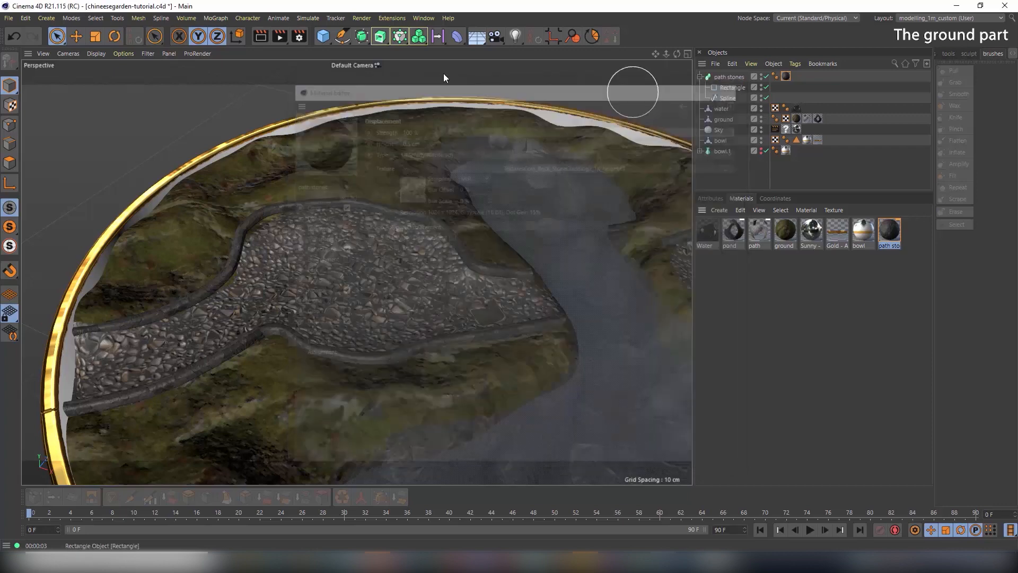
click(266, 37)
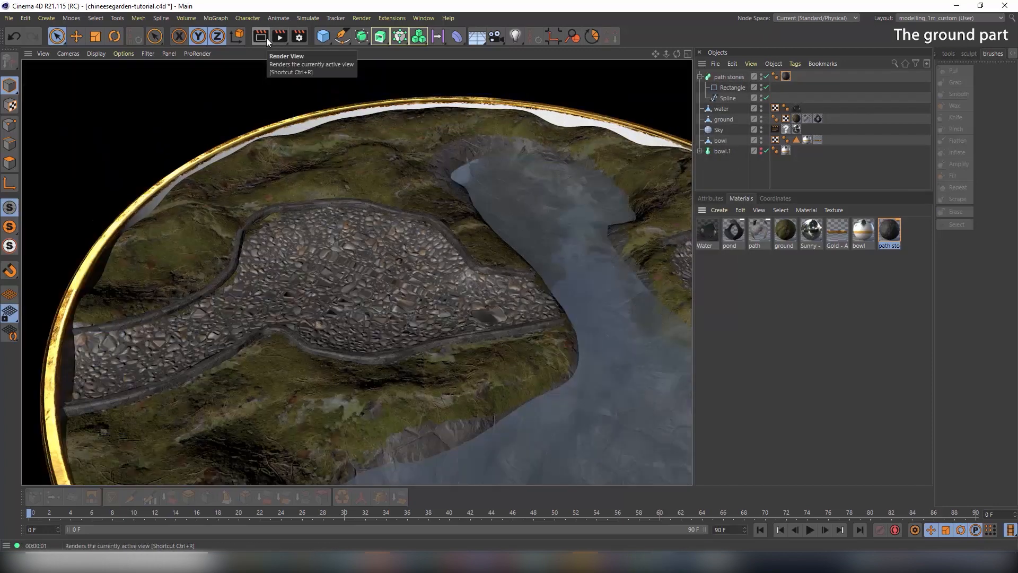
double_click(890, 233)
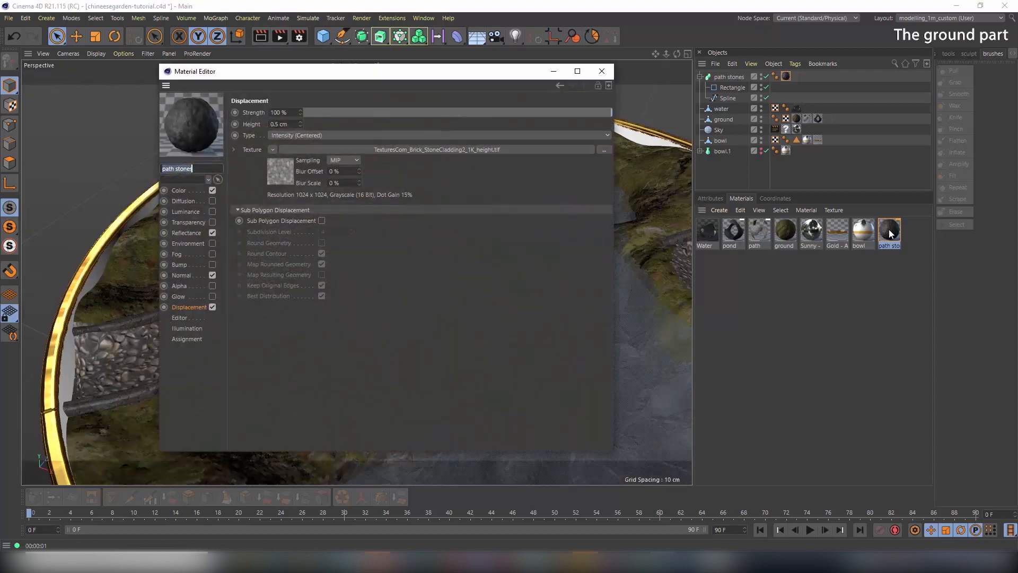
double_click(281, 124)
text(2)
key(Return)
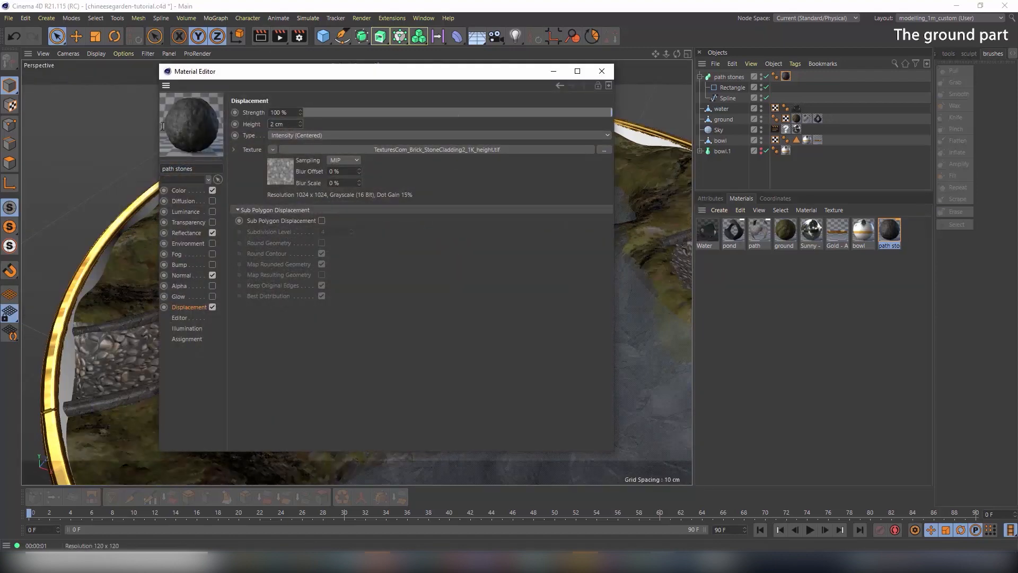
click(602, 71)
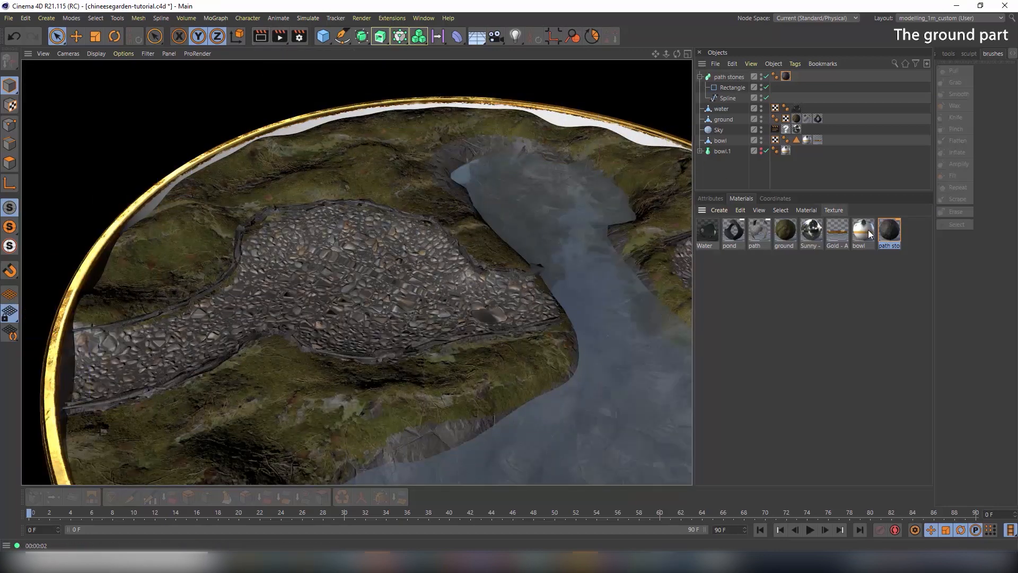
Turn on Sub Polygon Displacement for the path stones material
double_click(889, 231)
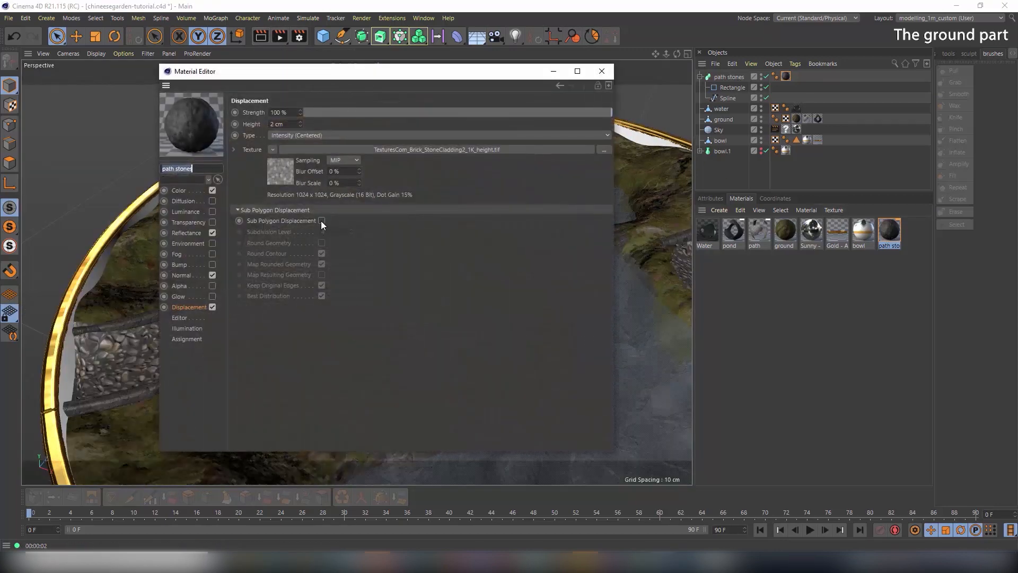
click(321, 221)
click(601, 71)
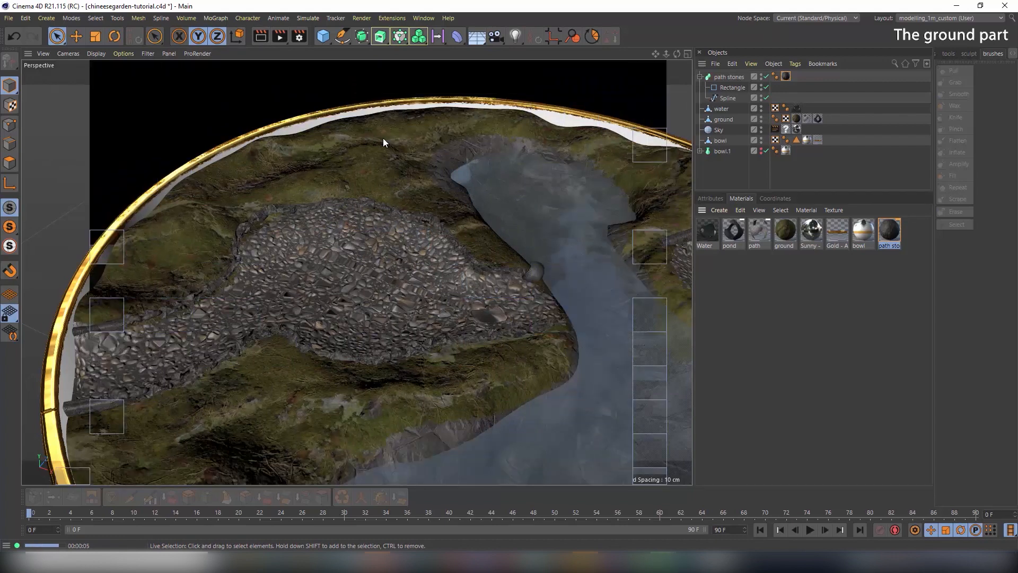
Lower the path stones displacement height to 0.5 cm and render a preview
click(394, 145)
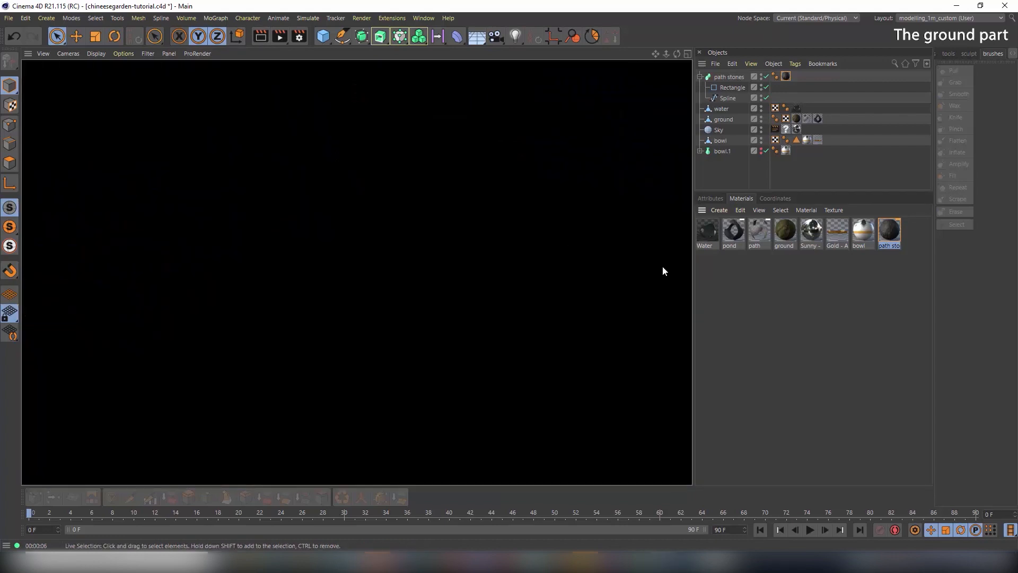
double_click(889, 231)
drag(289, 124, 67, 114)
text(0.5)
key(Return)
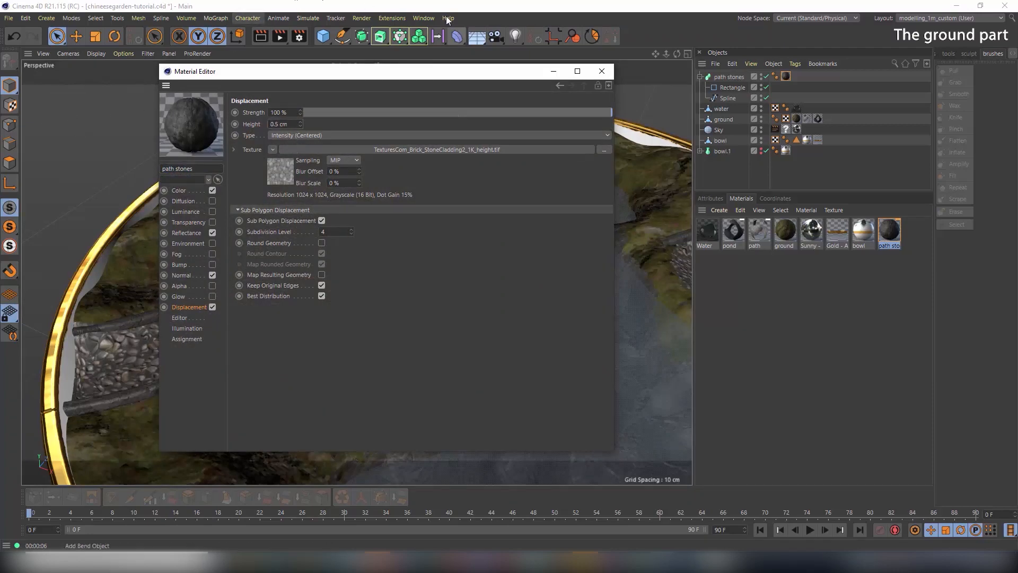
click(600, 72)
alt+drag(393, 265, 425, 253)
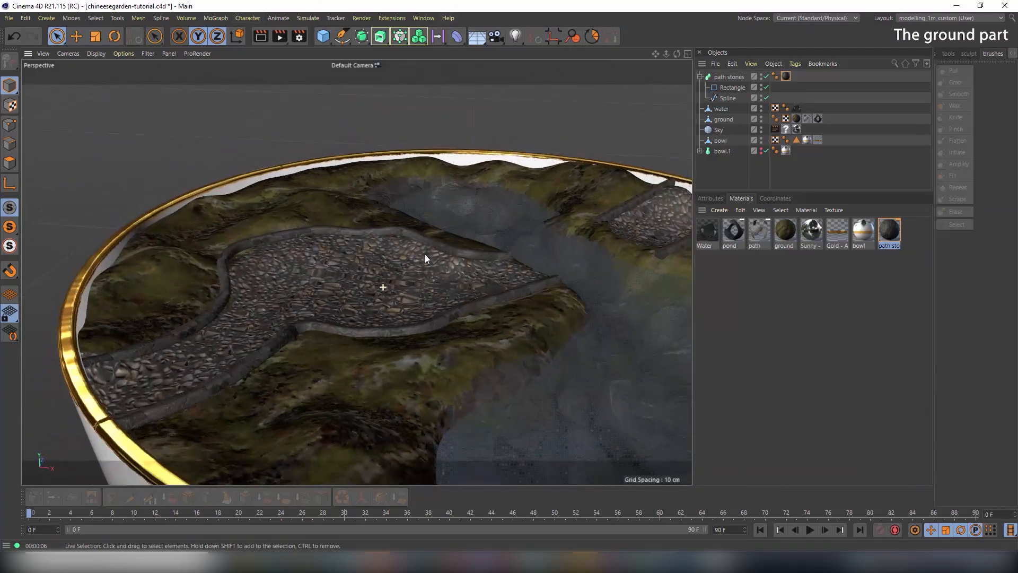
click(262, 36)
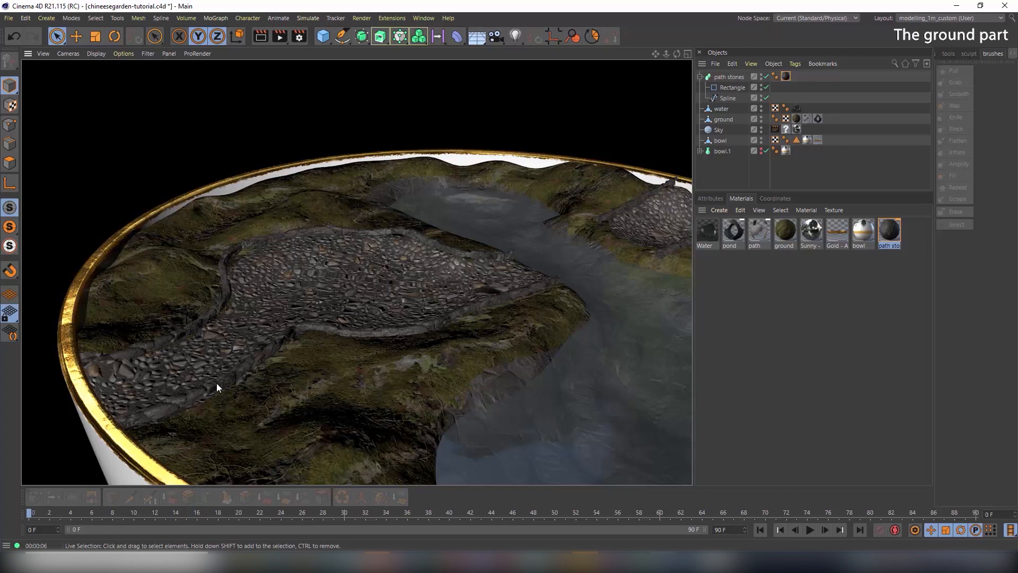
Set the path stones displacement height to 0.75 cm and re-render
double_click(894, 228)
click(284, 124)
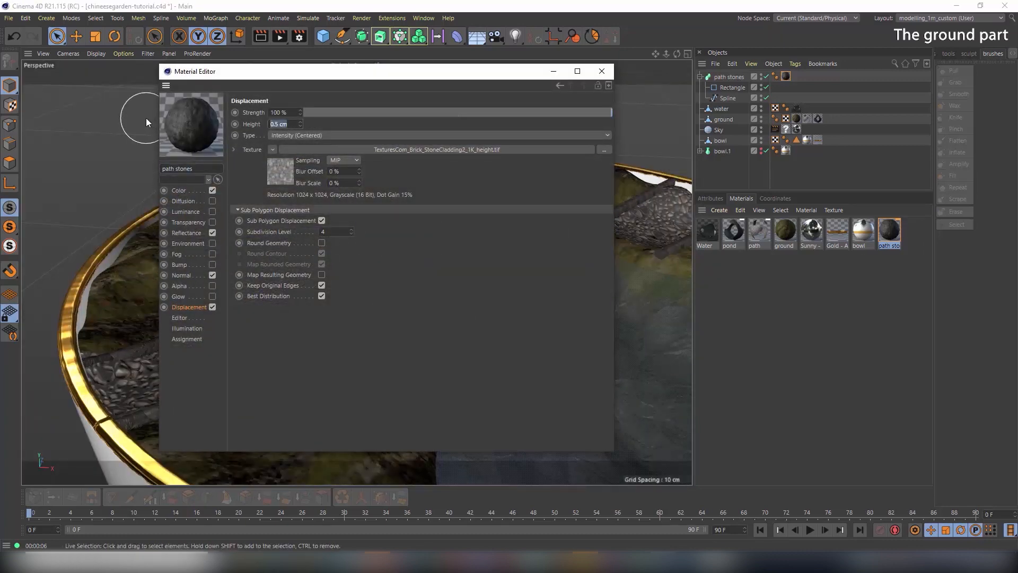
text(0.75)
key(Return)
click(602, 74)
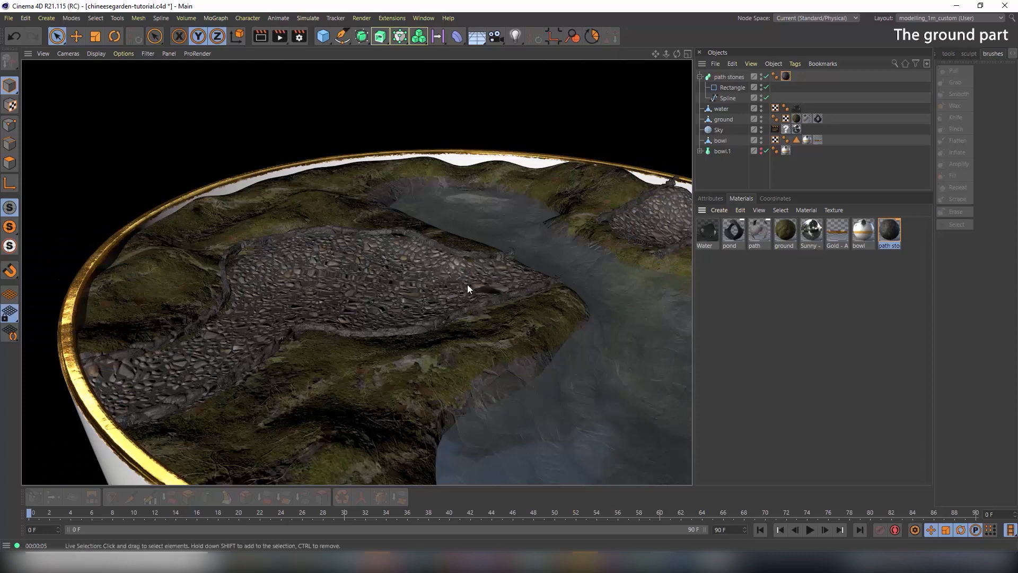
Orbit, zoom out and pan to frame the whole bowl garden from above
alt+drag(466, 284, 479, 292)
alt+right_drag(479, 291, 401, 298)
alt+middle_drag(558, 306, 402, 259)
alt+drag(402, 259, 352, 254)
scroll(348, 253, up, 3)
scroll(347, 240, down, 6)
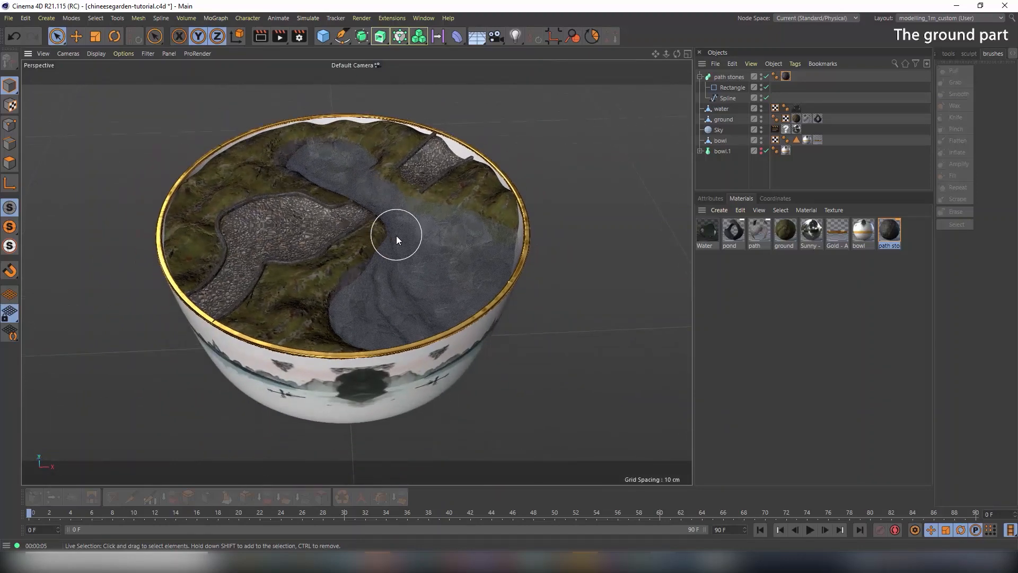
alt+drag(396, 236, 377, 224)
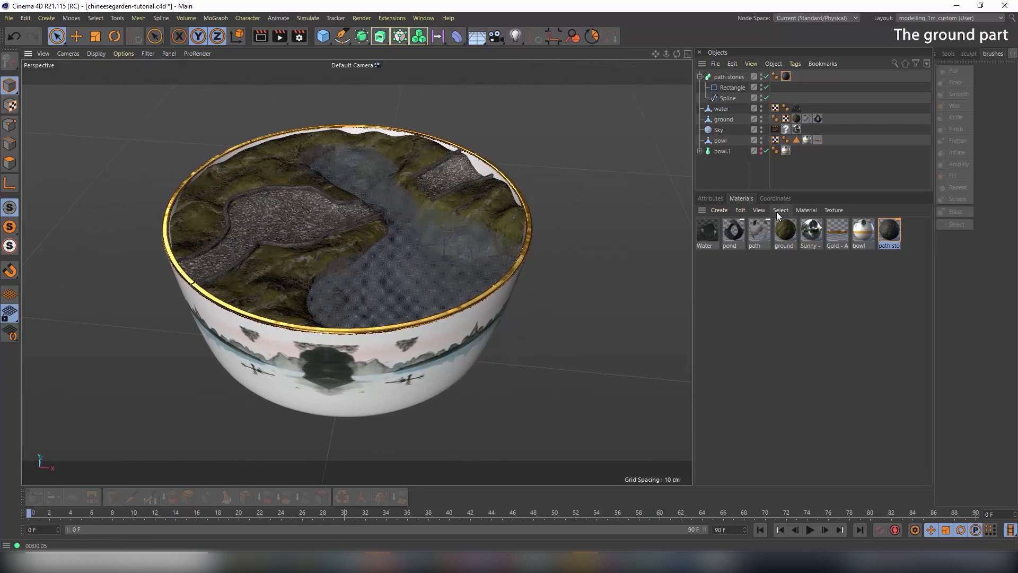
Group path stones through bowl.1 under a 'bowl and landscape' null, keep Sky separate, and save
click(700, 77)
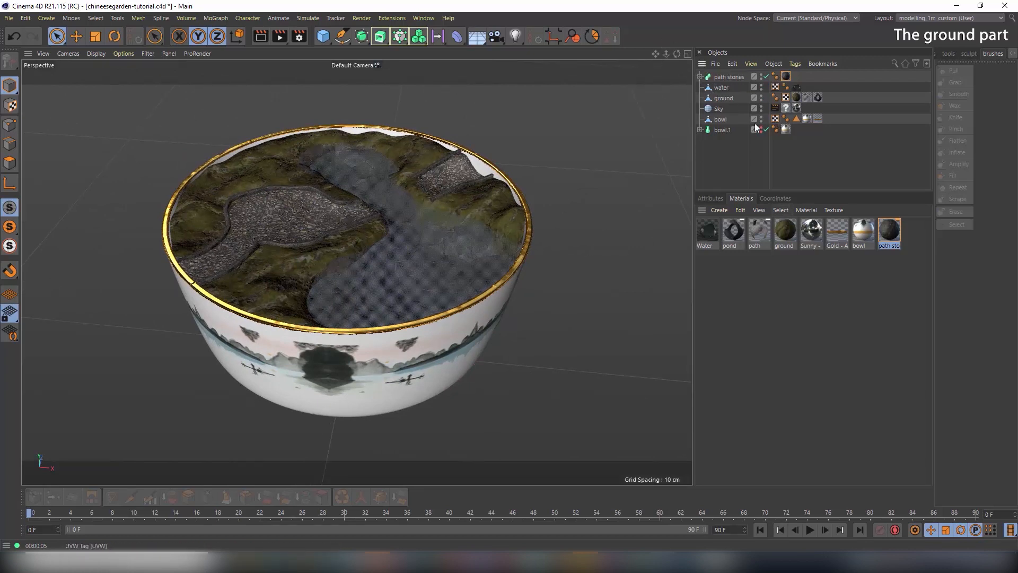
drag(720, 108, 715, 172)
click(724, 120)
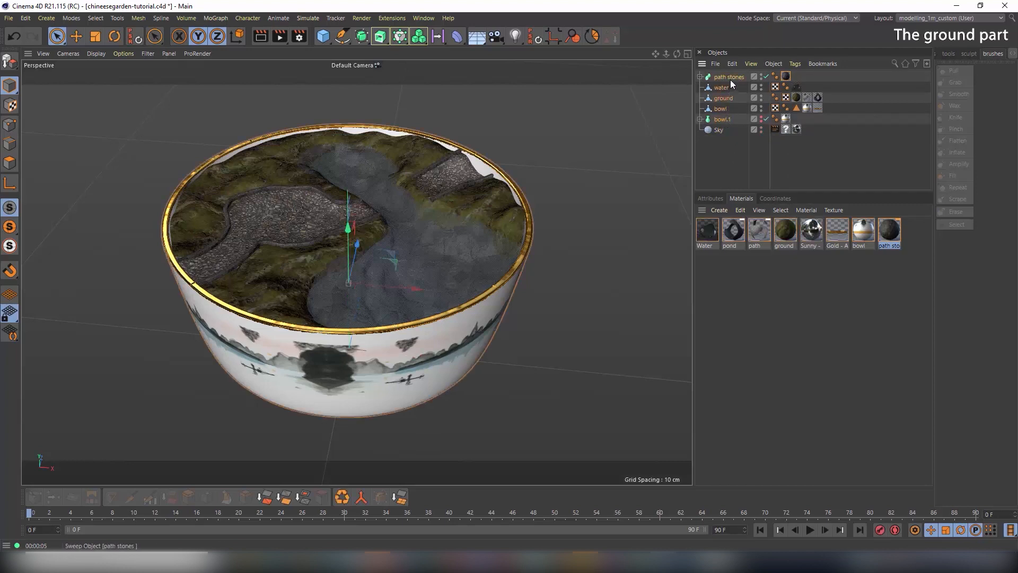
key(alt+g)
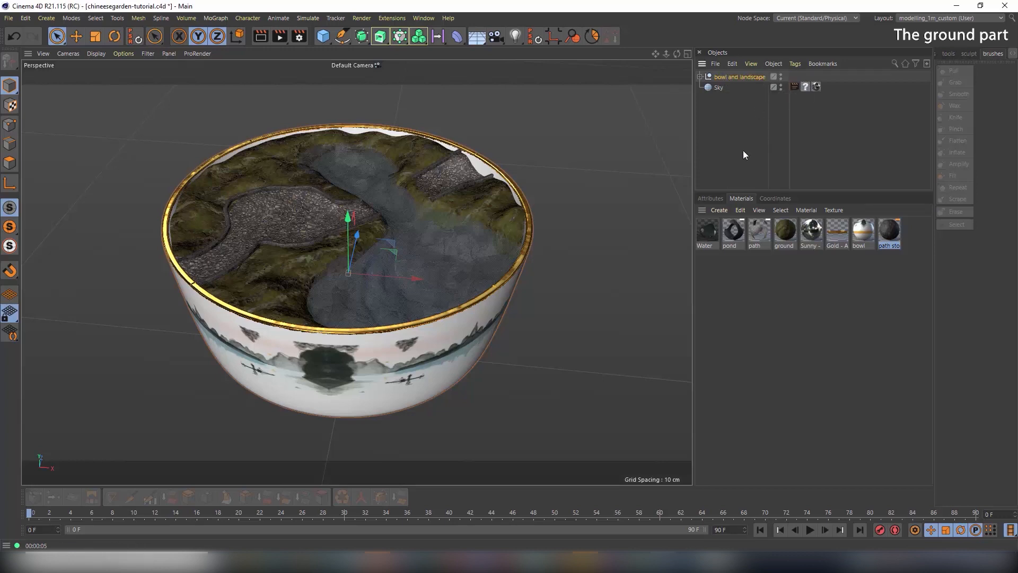
key(ctrl+s)
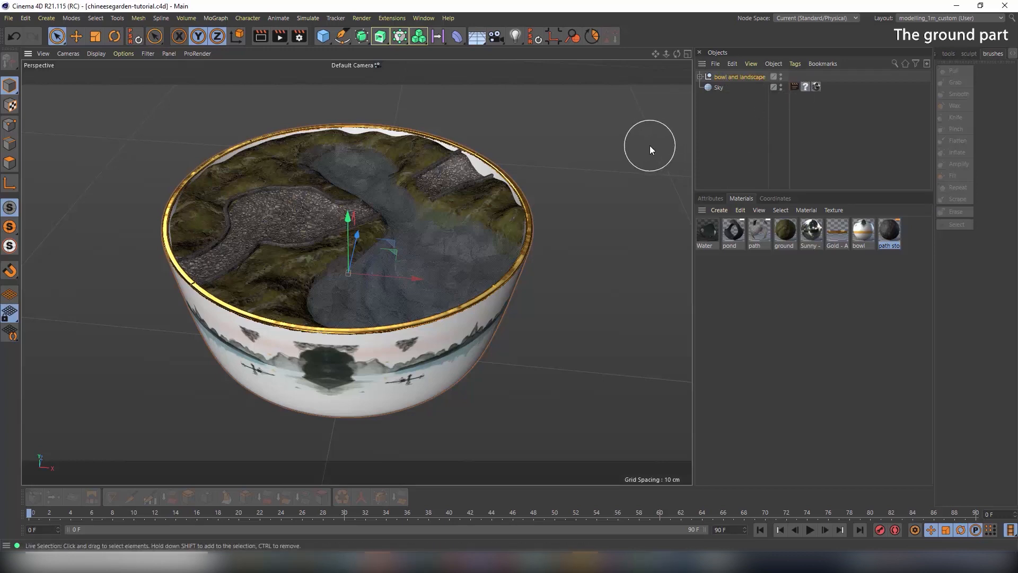